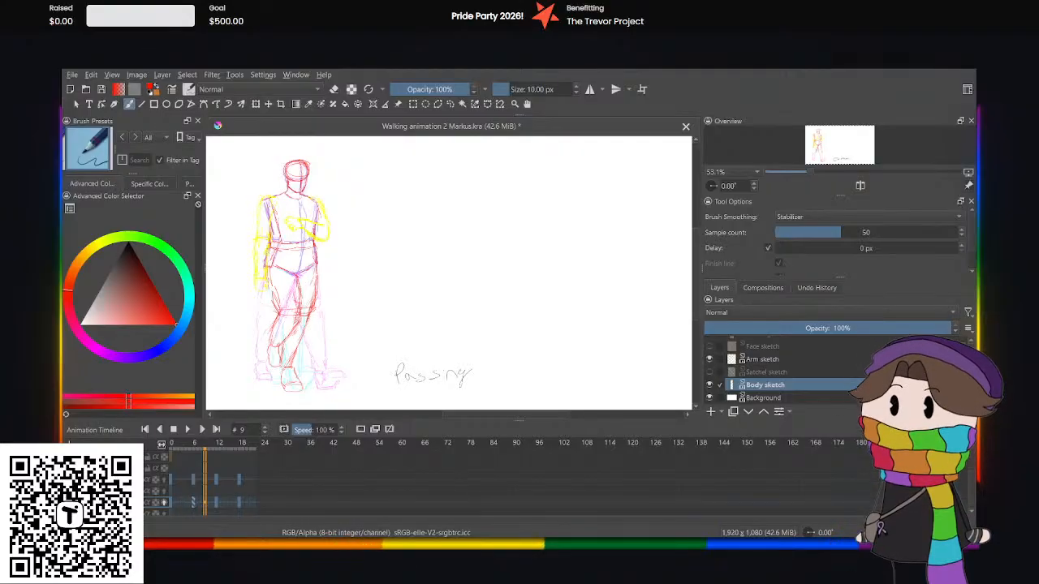
# Play the rough walk cycle from frame 0 to review the motion, and pause it.
pyautogui.click(171, 459)
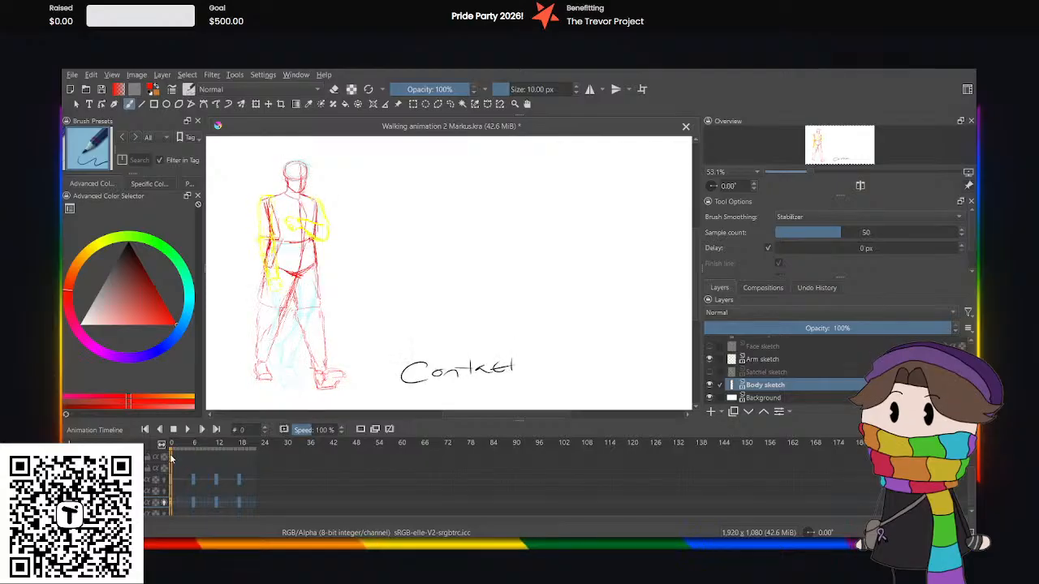
pyautogui.click(189, 429)
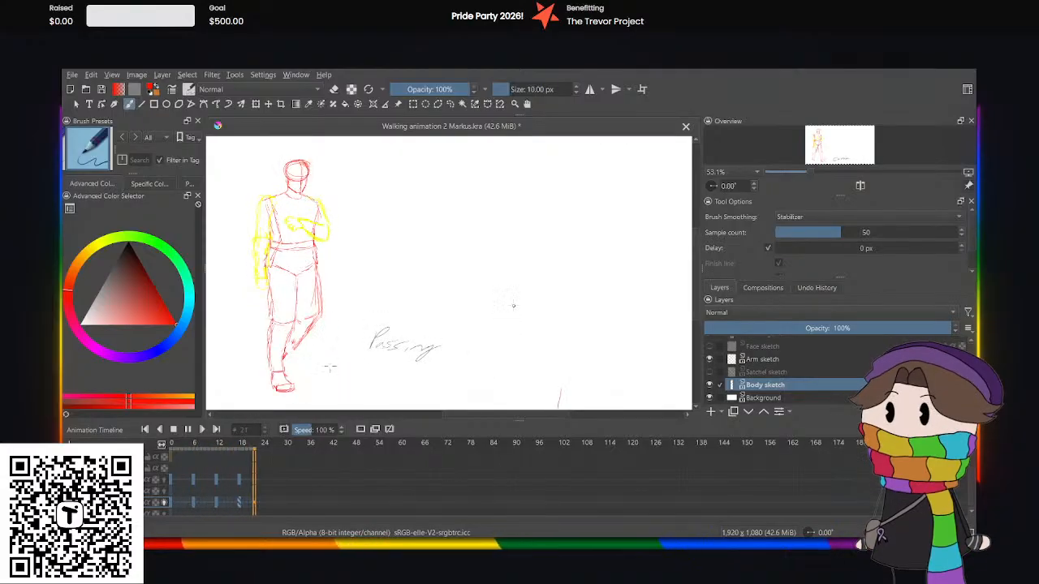
pyautogui.click(186, 430)
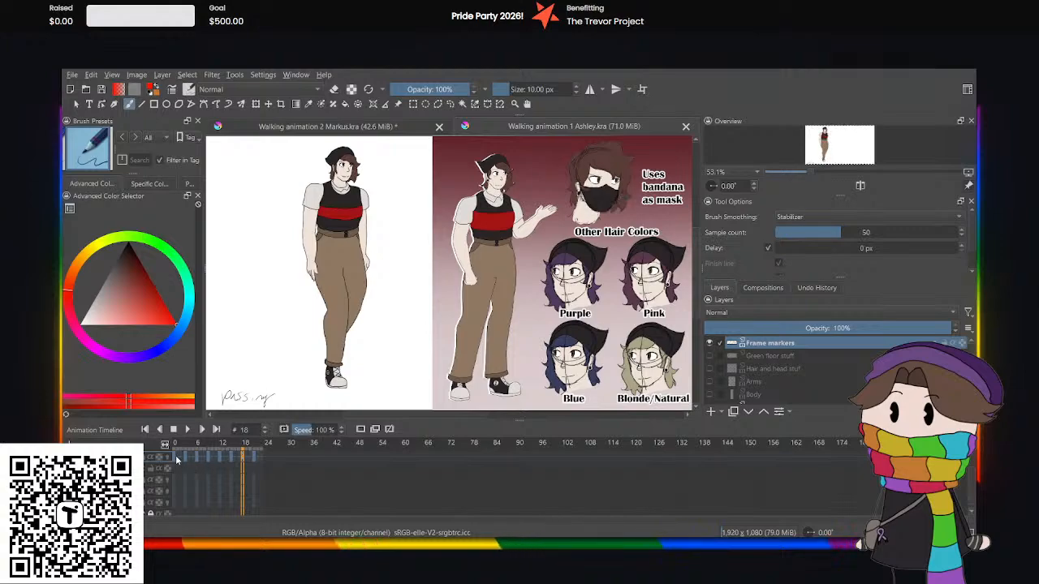
# Play the finished walk cycle in Walking animation 1 Ashley.kra from frame 0 as a reference, and stop it.
pyautogui.click(176, 456)
pyautogui.press('space')
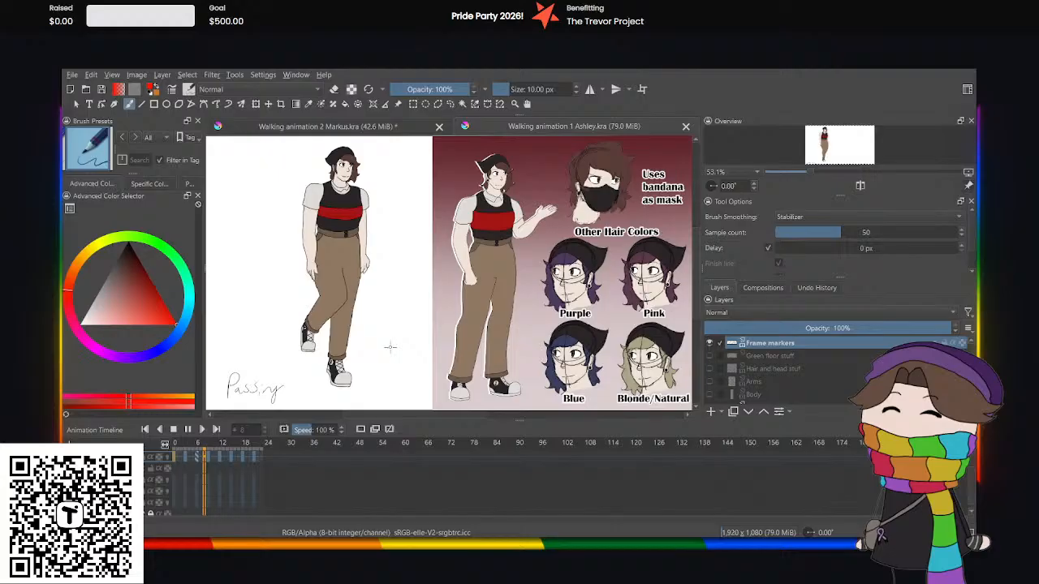
pyautogui.click(173, 429)
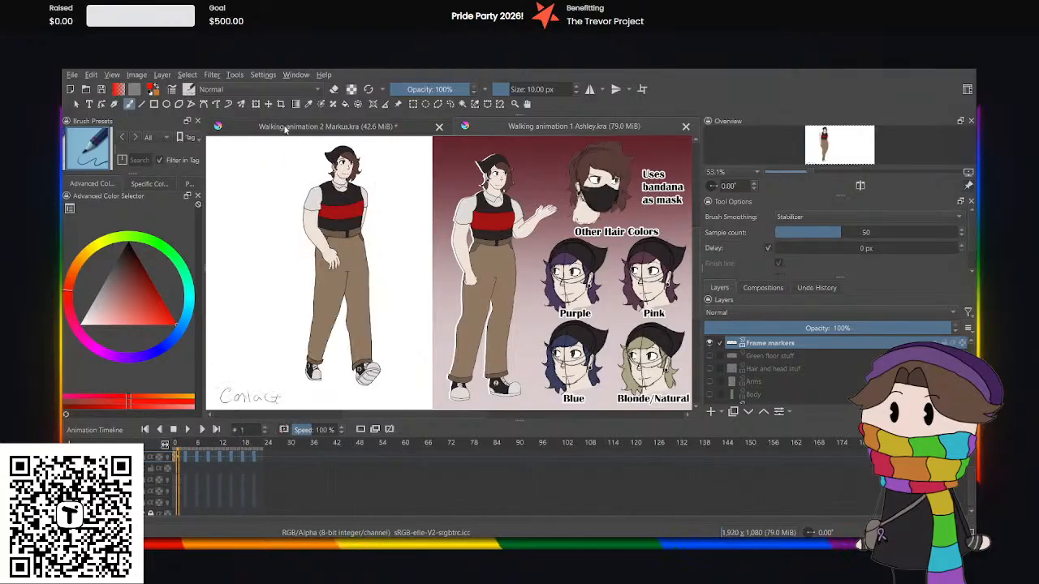
# Switch to Walking animation 2 Markus.kra at frame 0 and show its Satchel, Face, Clothing and Hair sketch layers.
pyautogui.click(280, 127)
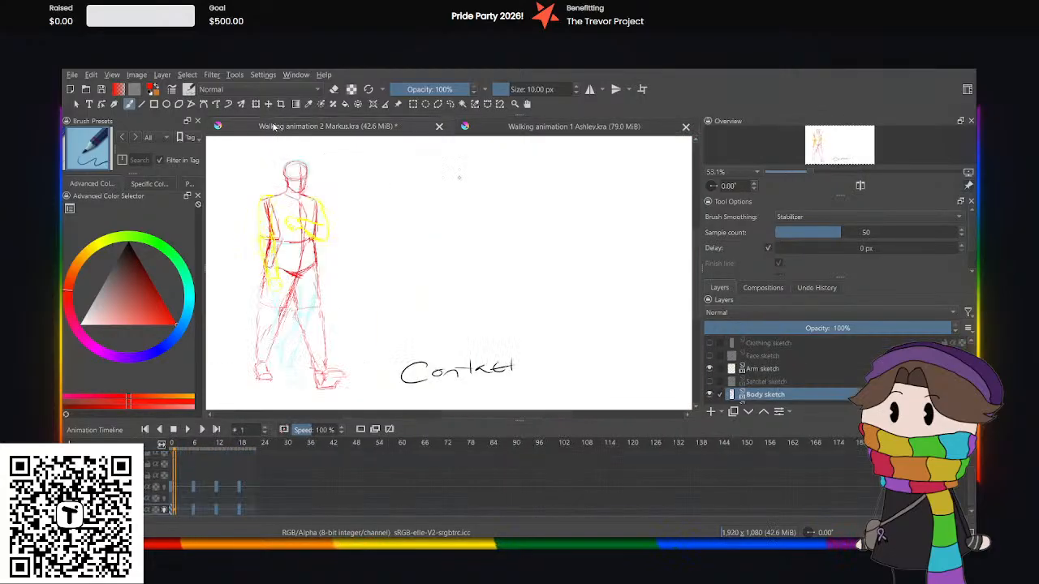
pyautogui.click(170, 494)
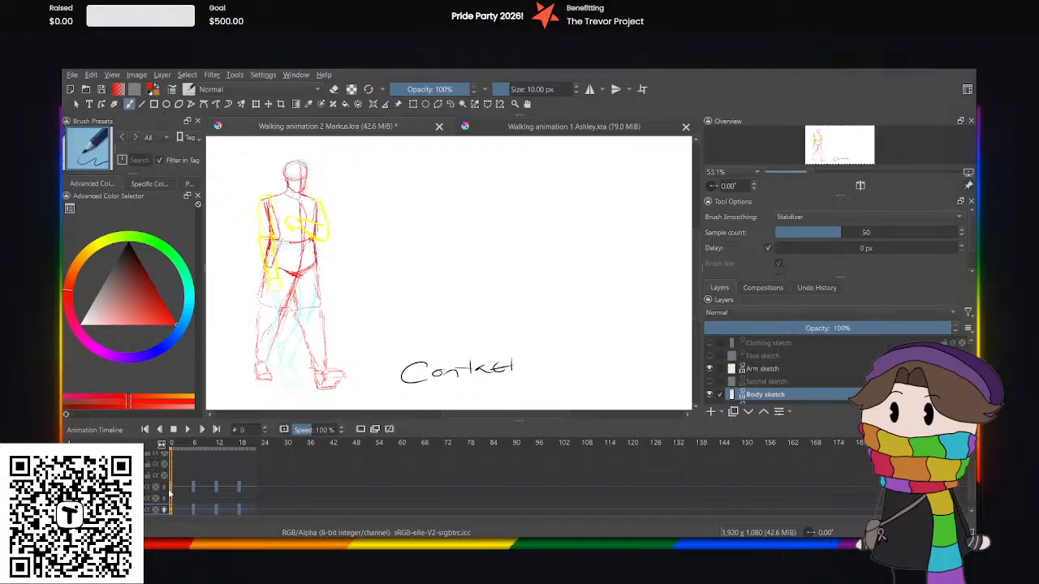
pyautogui.click(708, 381)
pyautogui.click(709, 355)
pyautogui.click(708, 343)
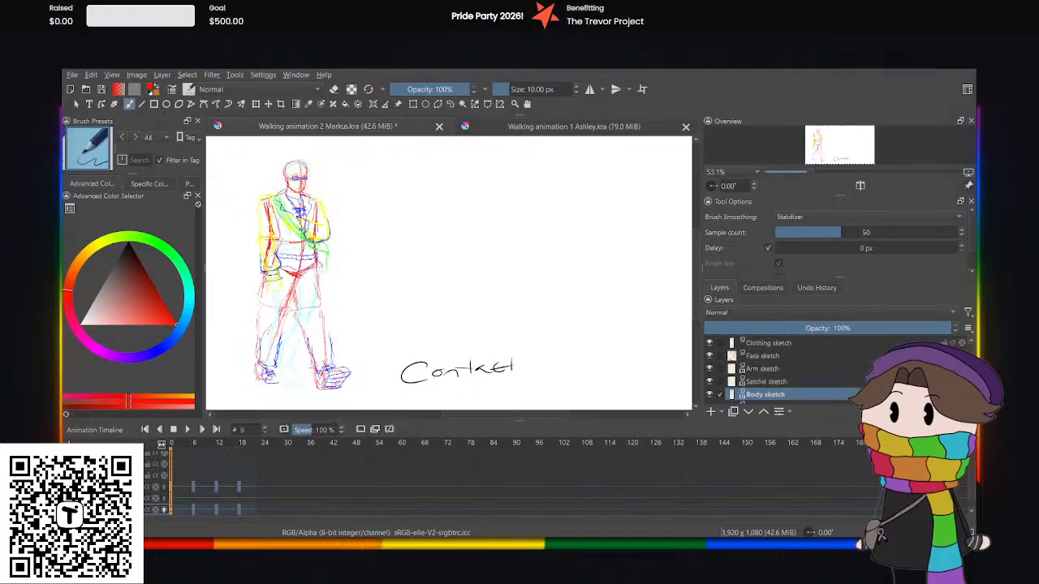
pyautogui.scroll(1, 710, 357)
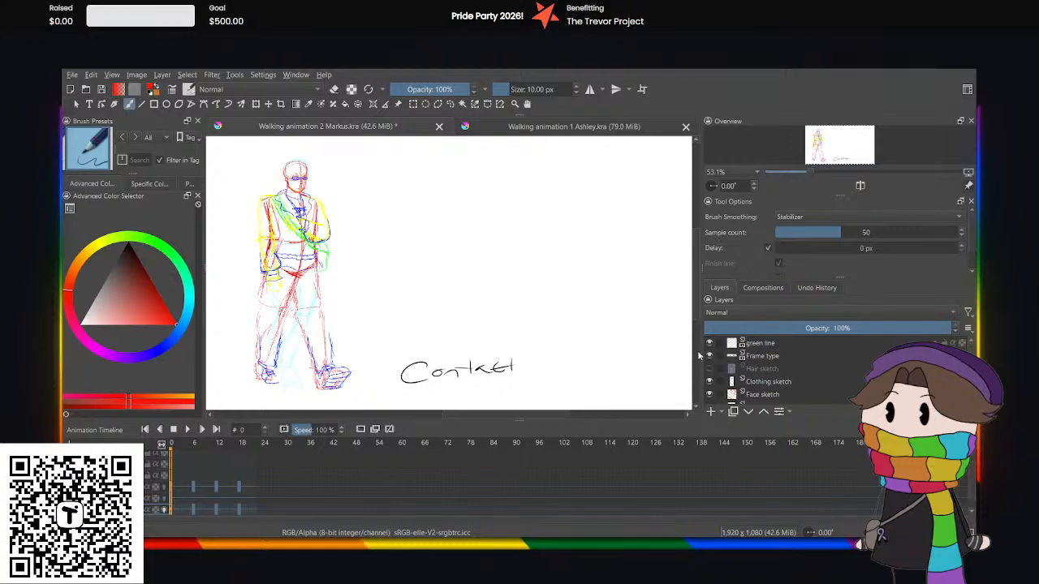
pyautogui.click(708, 368)
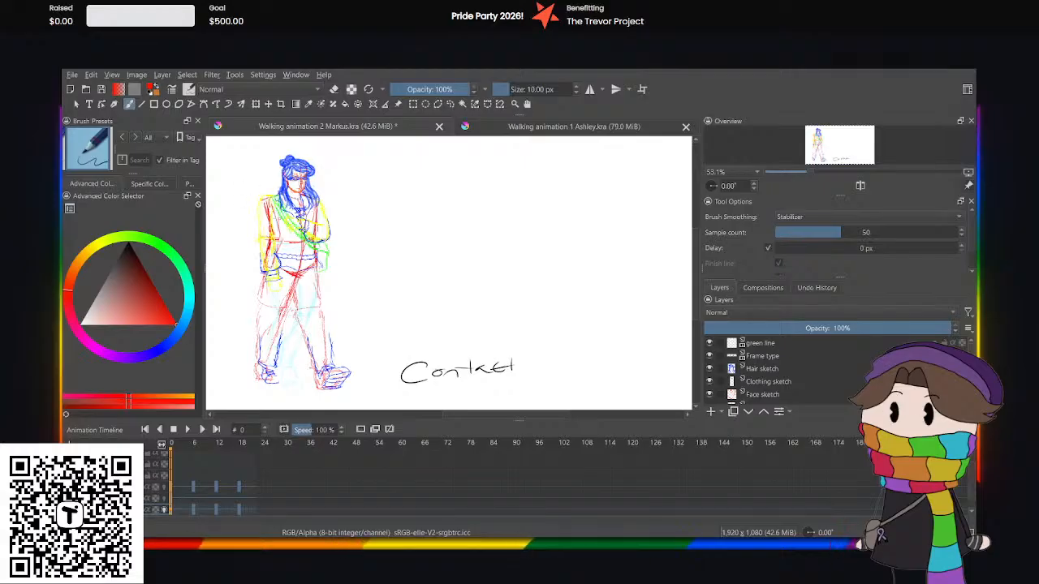
# Play the rough walk cycle with all sketch layers shown, and pause it.
pyautogui.hotkey('ctrl', '+')
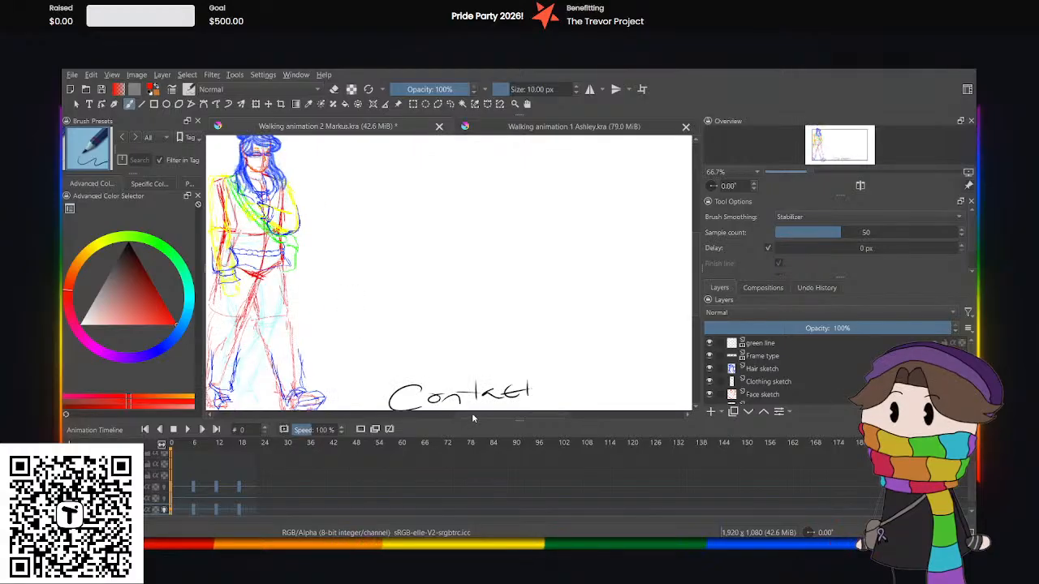
pyautogui.moveTo(473, 415); pyautogui.dragTo(449, 423)
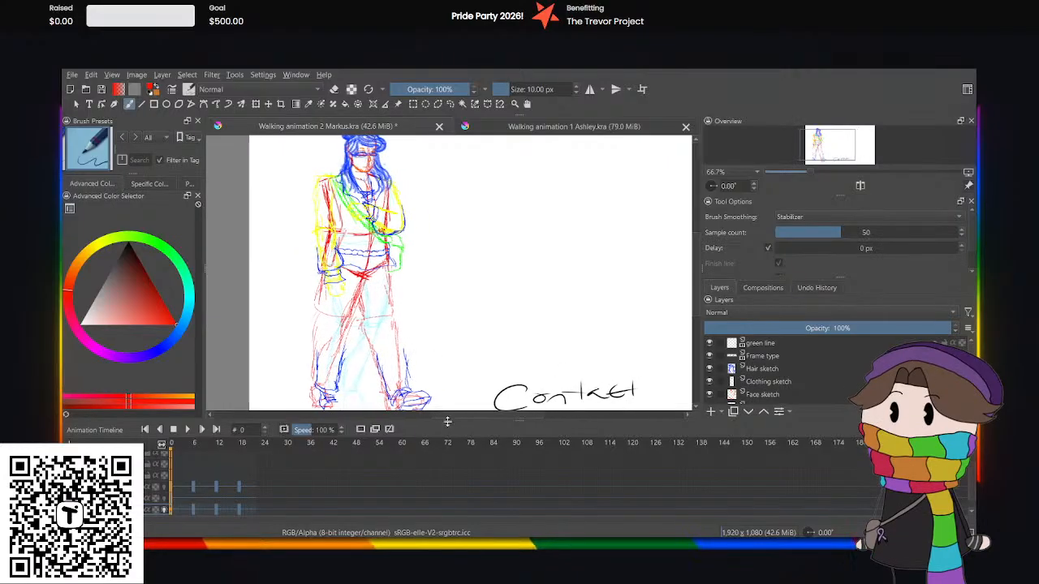
pyautogui.click(186, 429)
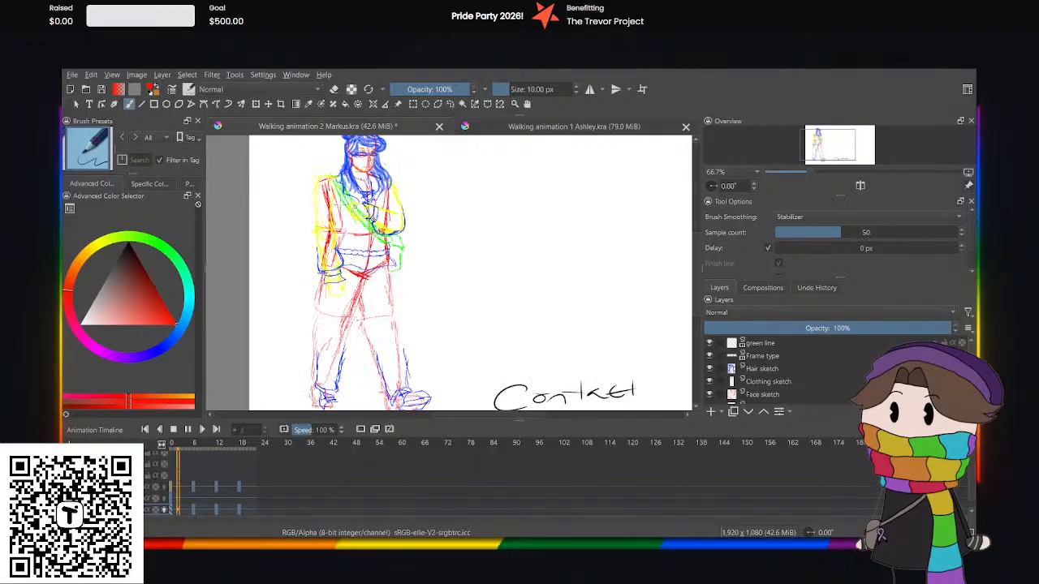
pyautogui.click(187, 429)
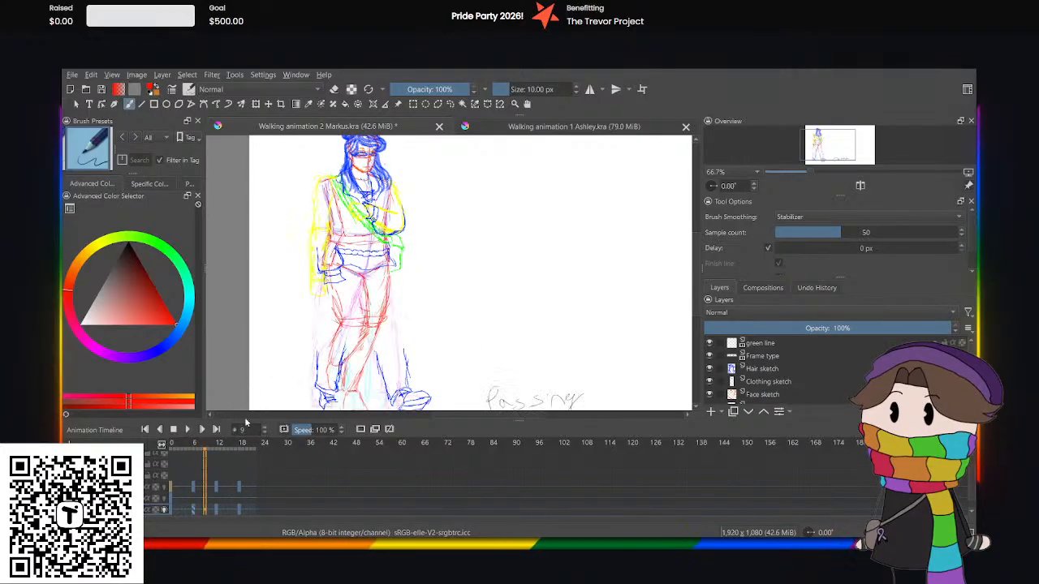
# Hide the Hair, Clothing, Face and Satchel sketch layers, leaving only the arm and body sketches on the figure.
pyautogui.click(709, 368)
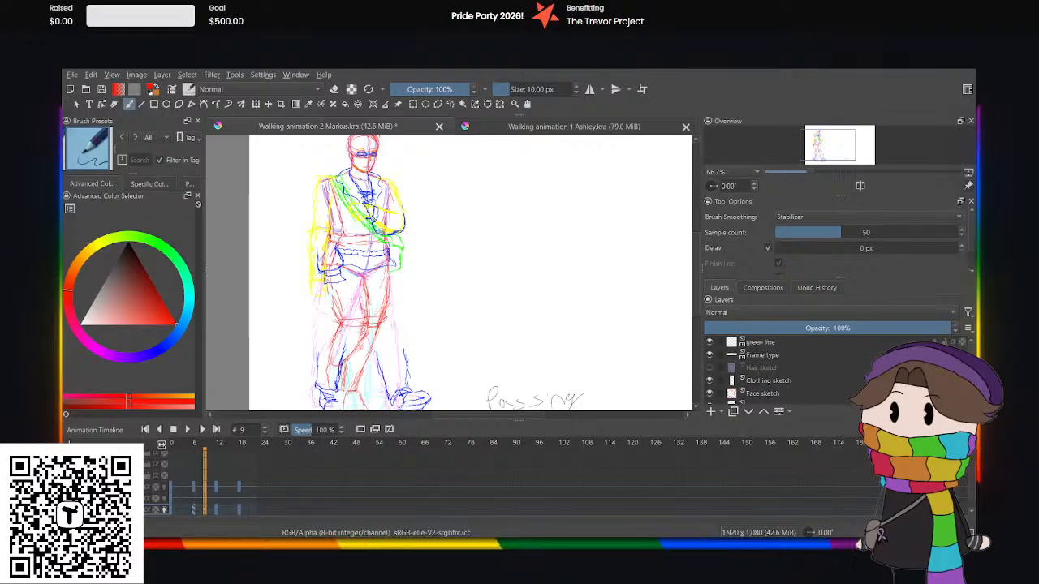
pyautogui.click(708, 382)
pyautogui.click(708, 394)
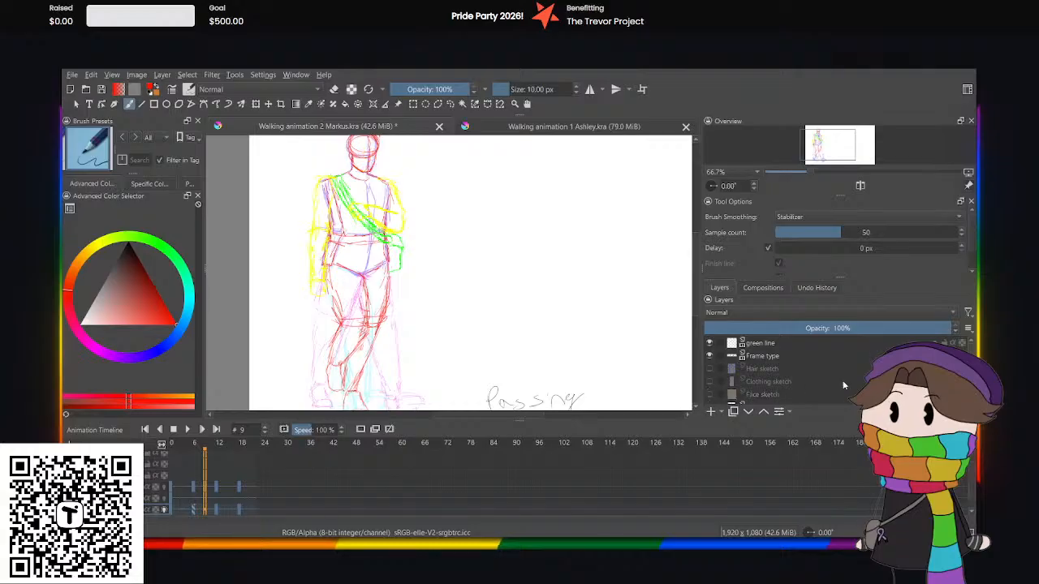
pyautogui.scroll(-1, 771, 381)
pyautogui.scroll(-1, 771, 373)
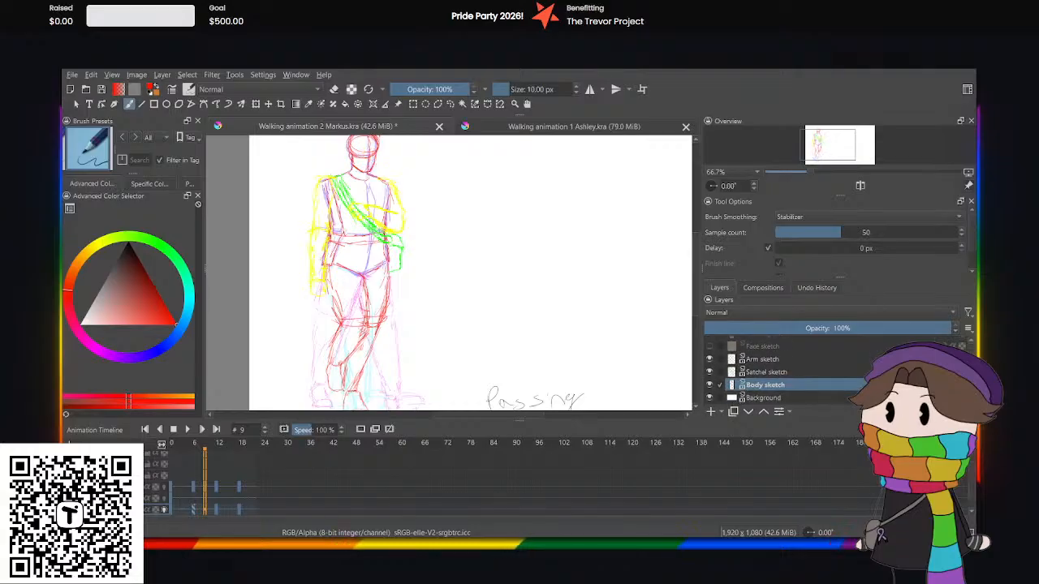
pyautogui.click(709, 372)
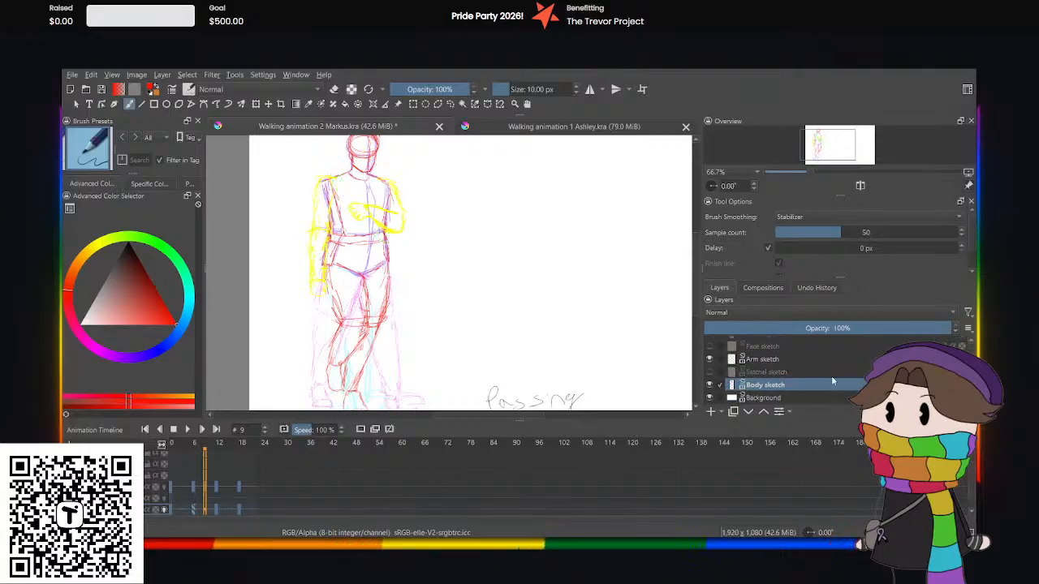
# Check the poses at frames 19 and 0, and add a blank keyframe at frame 3 of the Arm sketch layer.
pyautogui.click(242, 492)
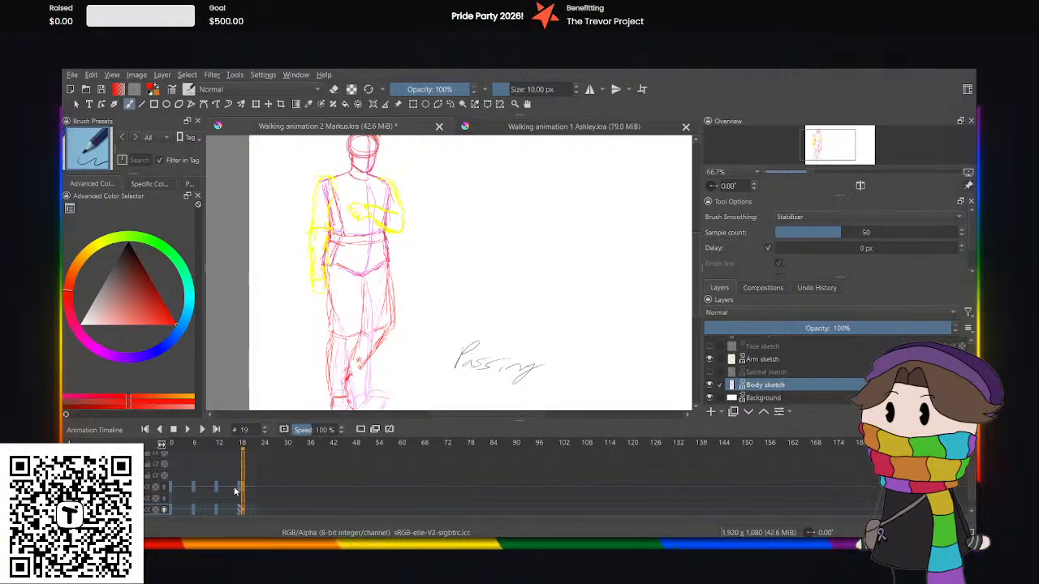
pyautogui.click(170, 486)
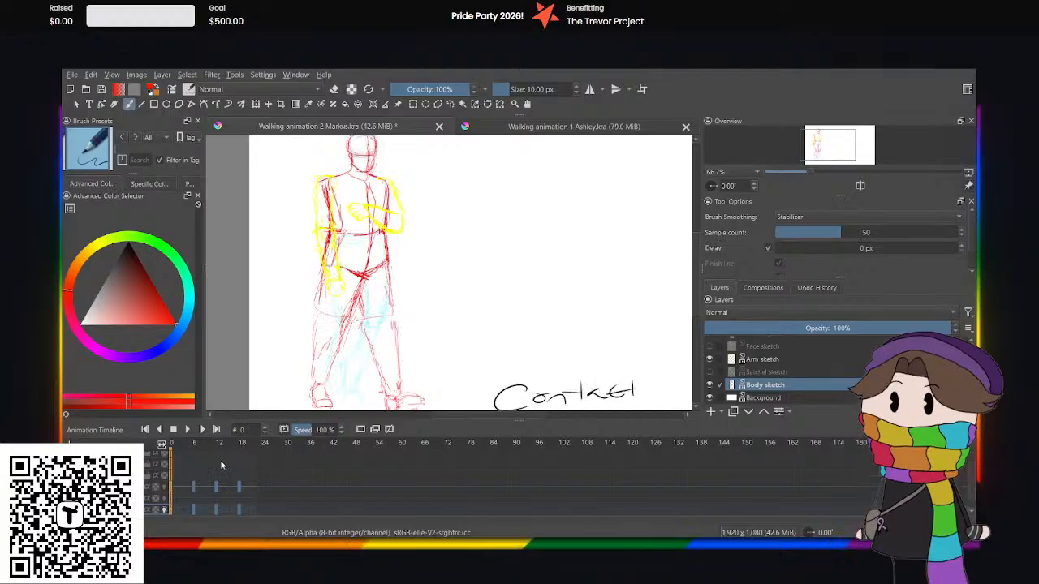
pyautogui.click(181, 489)
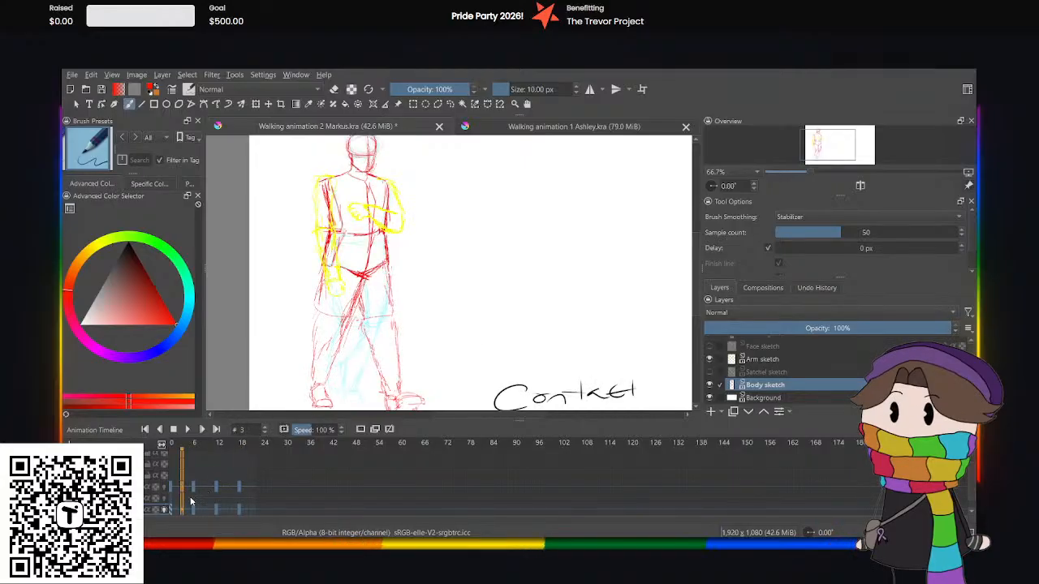
pyautogui.click(359, 430)
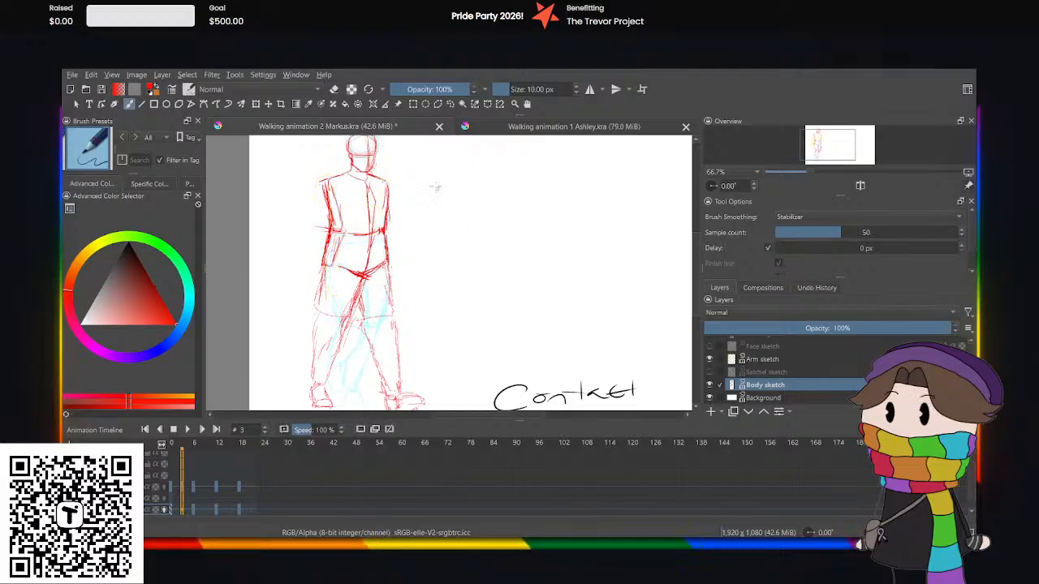
# Check the down pose at frame 3 of the Ashley animation and return to the Markus document.
pyautogui.click(504, 128)
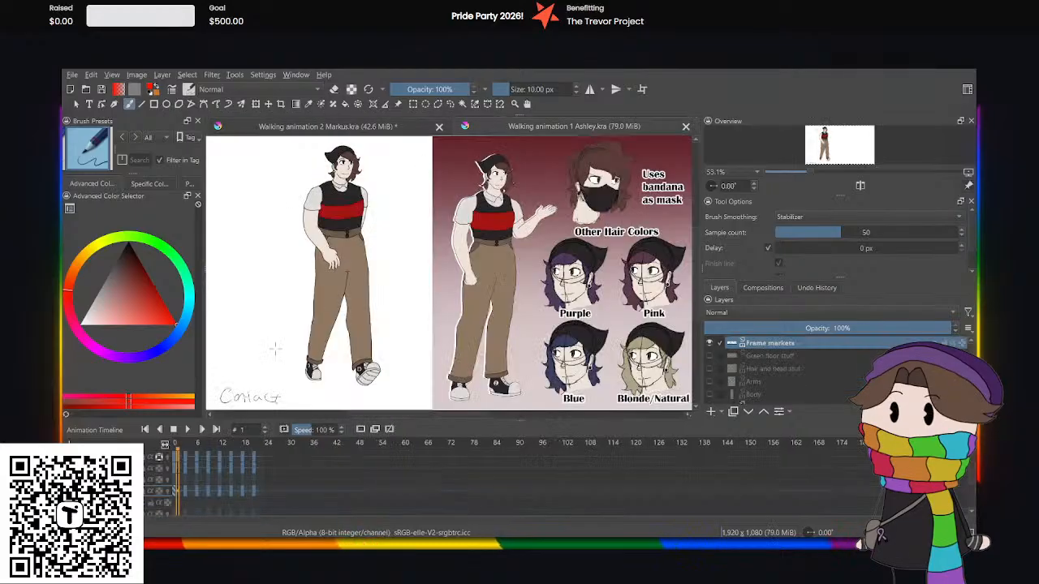
pyautogui.click(185, 493)
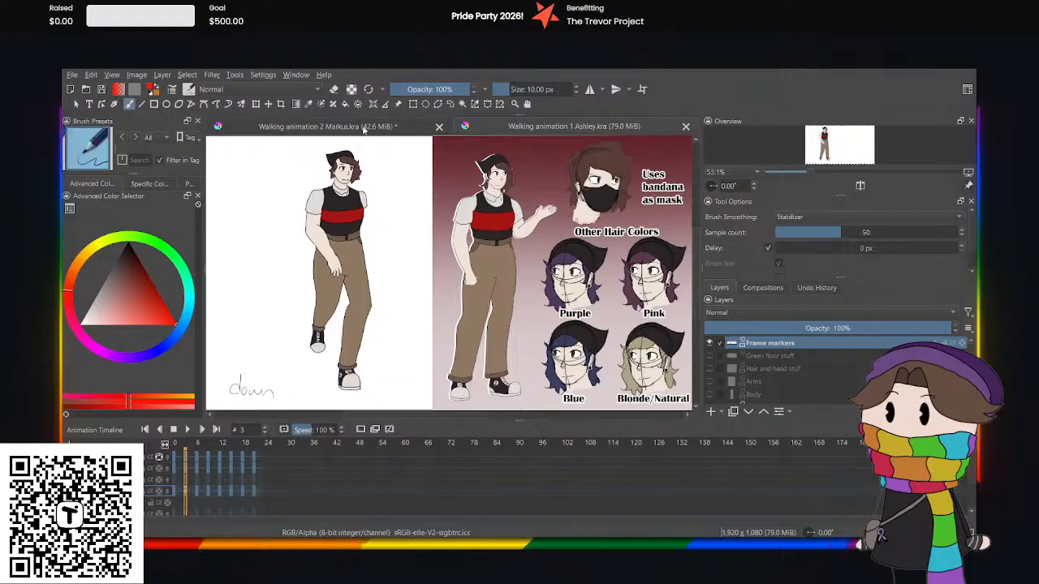
pyautogui.click(362, 130)
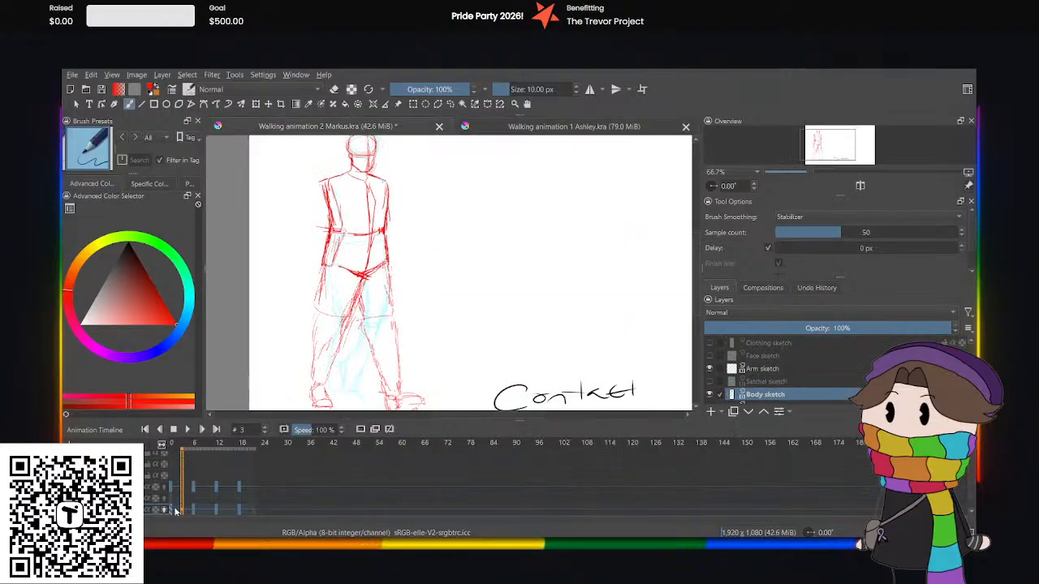
# Remove the Arm sketch's blank keyframe at frame 3 and add a blank keyframe there on the Body sketch layer instead.
pyautogui.scroll(-1, 709, 485)
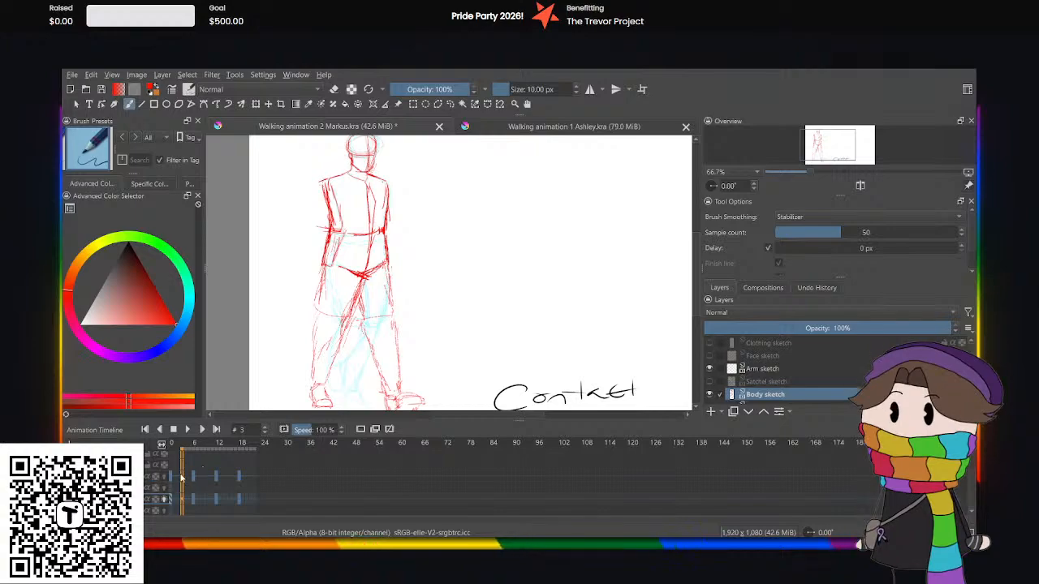
pyautogui.click(181, 479)
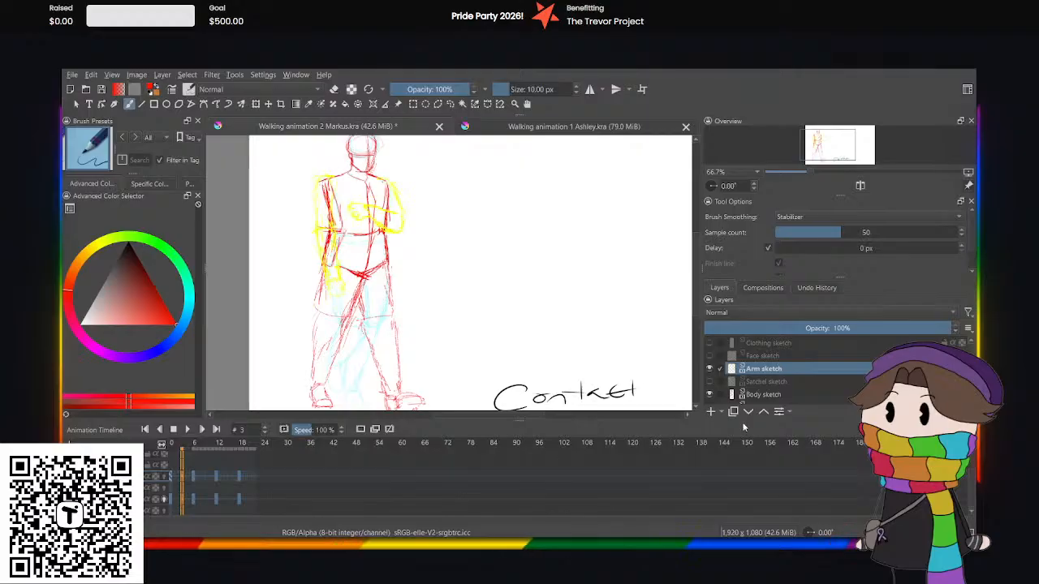
pyautogui.click(754, 394)
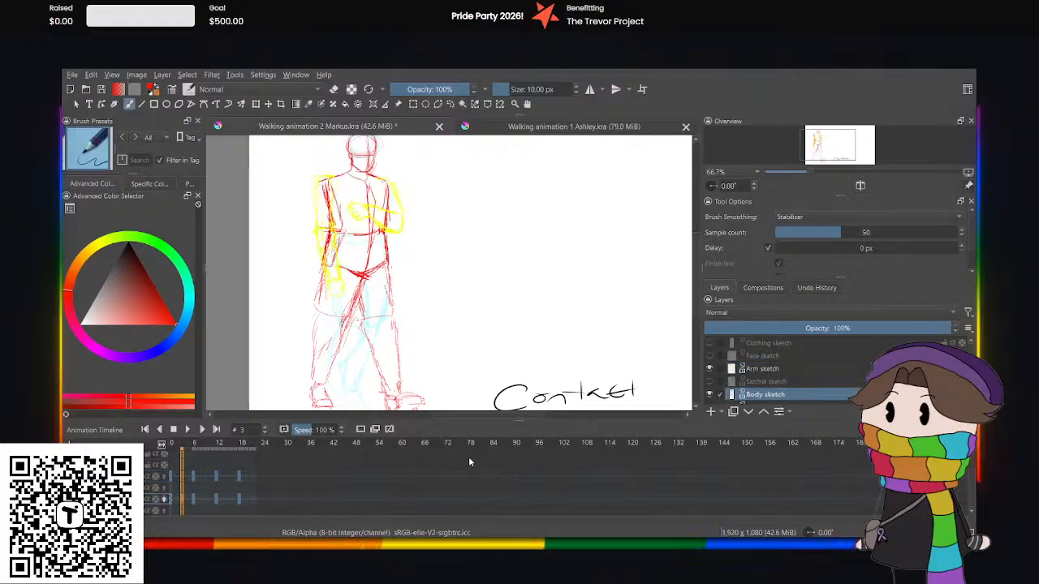
pyautogui.click(361, 429)
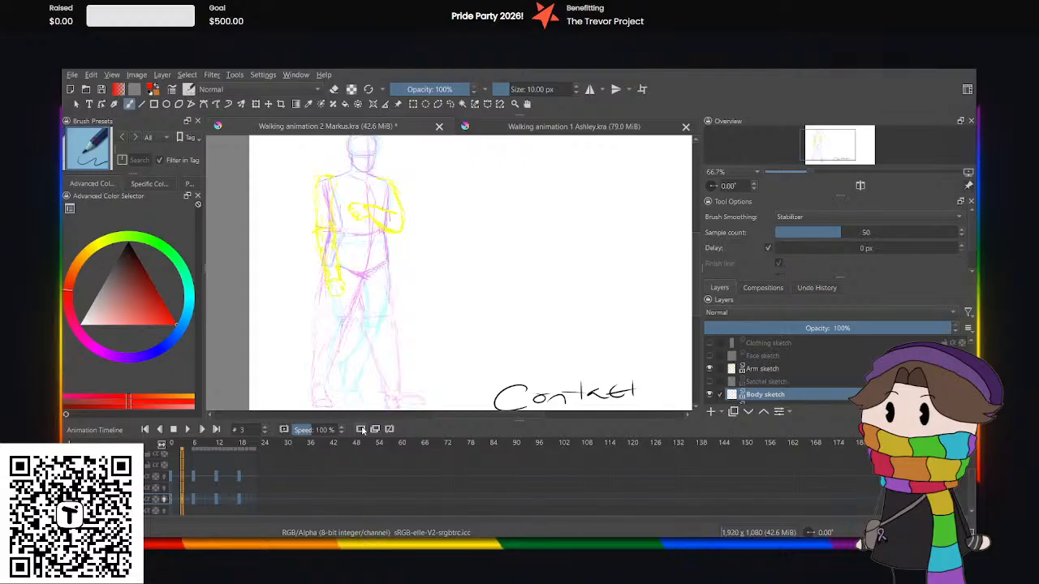
# Copy the figure's head and torso from frame 0 of the Body sketch layer using a freehand selection, and clear the selection.
pyautogui.click(171, 504)
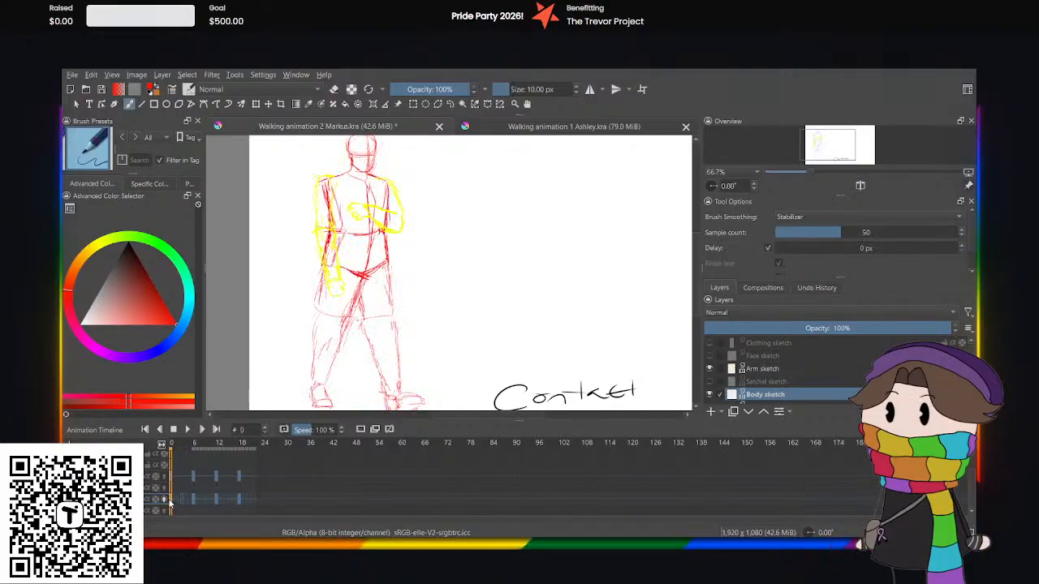
pyautogui.click(451, 104)
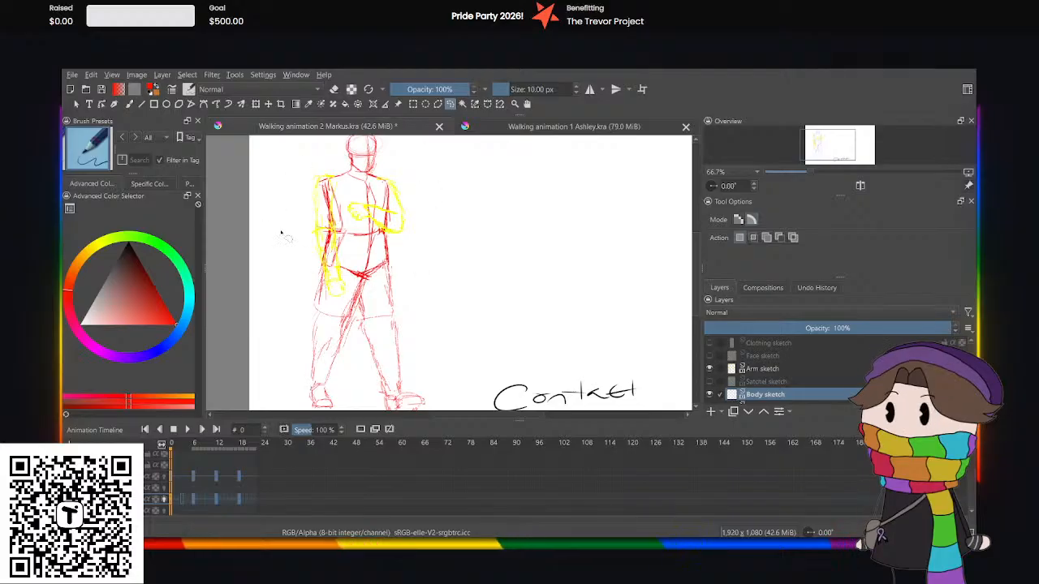
pyautogui.moveTo(329, 269)
pyautogui.mouseDown()
pyautogui.moveTo(385, 278)
pyautogui.moveTo(408, 240)
pyautogui.moveTo(418, 139)
pyautogui.moveTo(331, 183)
pyautogui.mouseUp()
pyautogui.moveTo(288, 259); pyautogui.dragTo(281, 269)
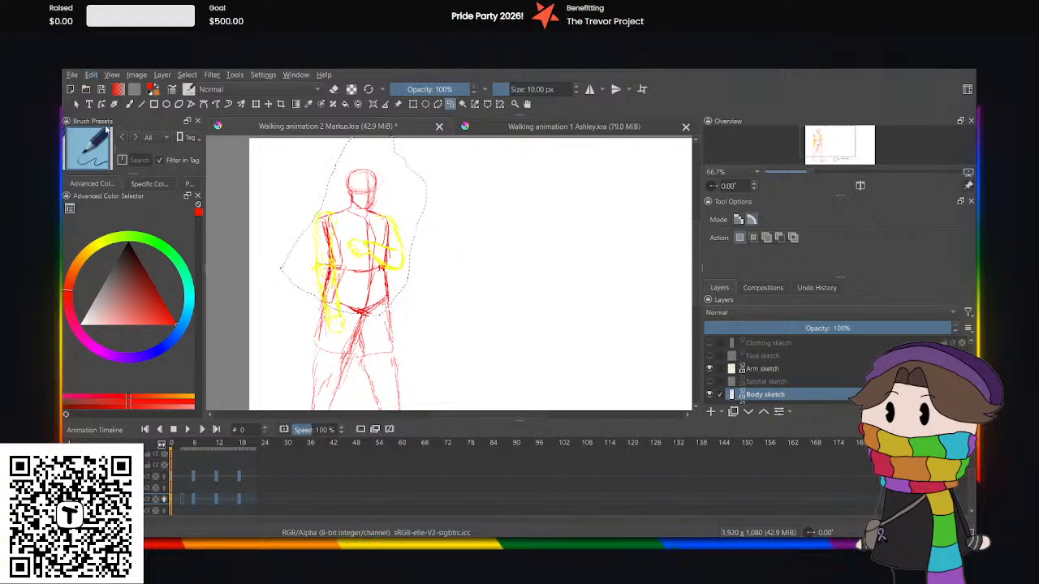
pyautogui.click(465, 218)
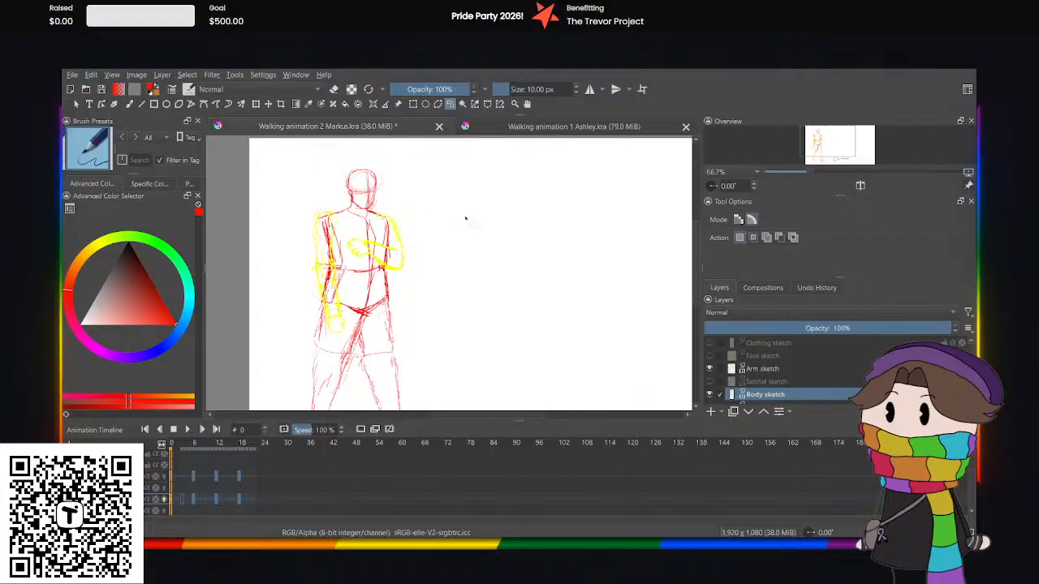
# Paste the copied head and torso at frame 3 of the Body sketch layer and nudge them slightly downward with the Transform tool.
pyautogui.click(183, 500)
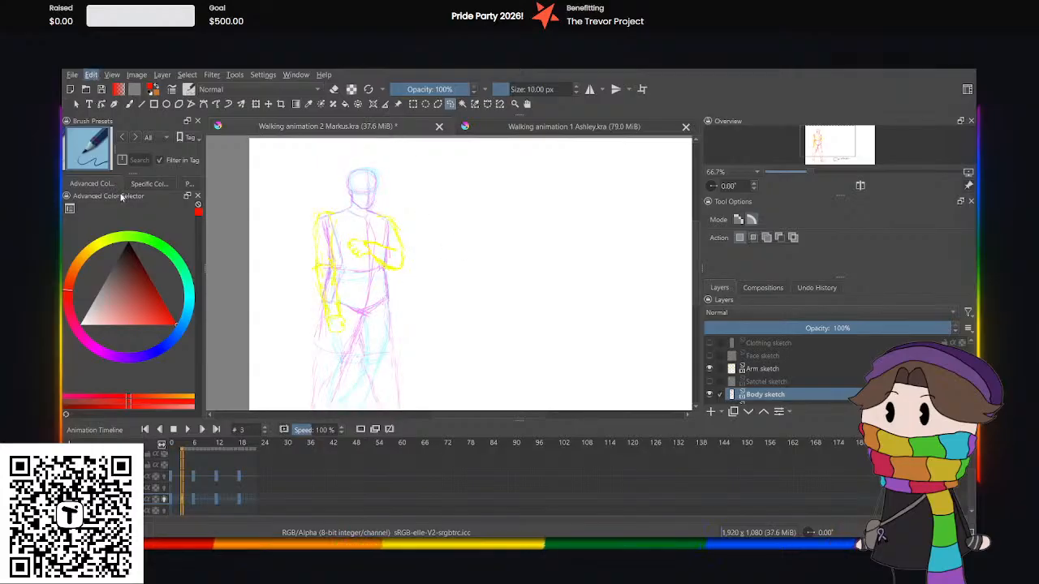
pyautogui.hotkey('ctrl', 't')
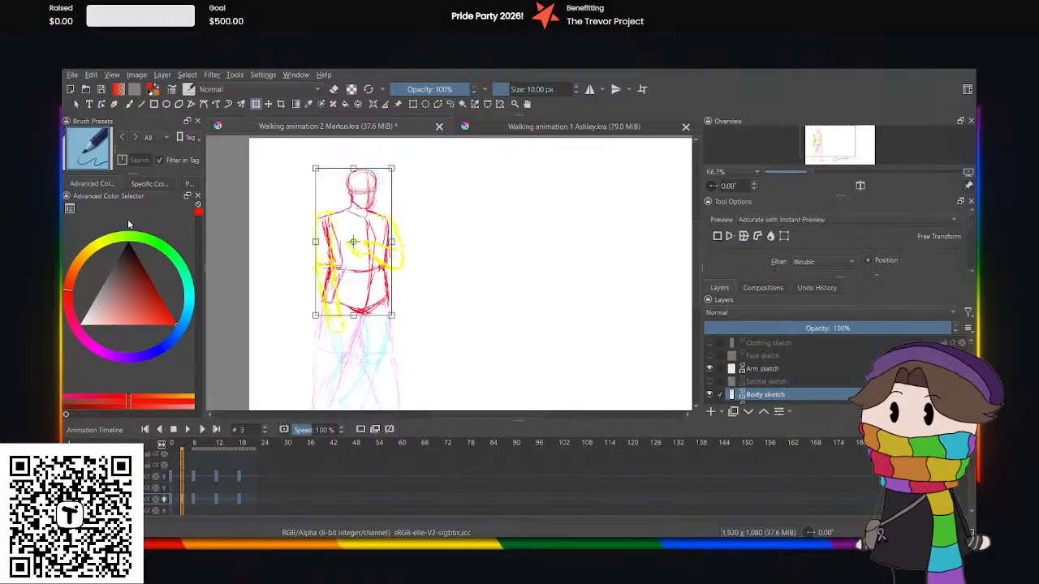
pyautogui.press('Down')
pyautogui.press('Down')
pyautogui.press('Down')
pyautogui.press('Down')
pyautogui.press('Down')
pyautogui.press('Down')
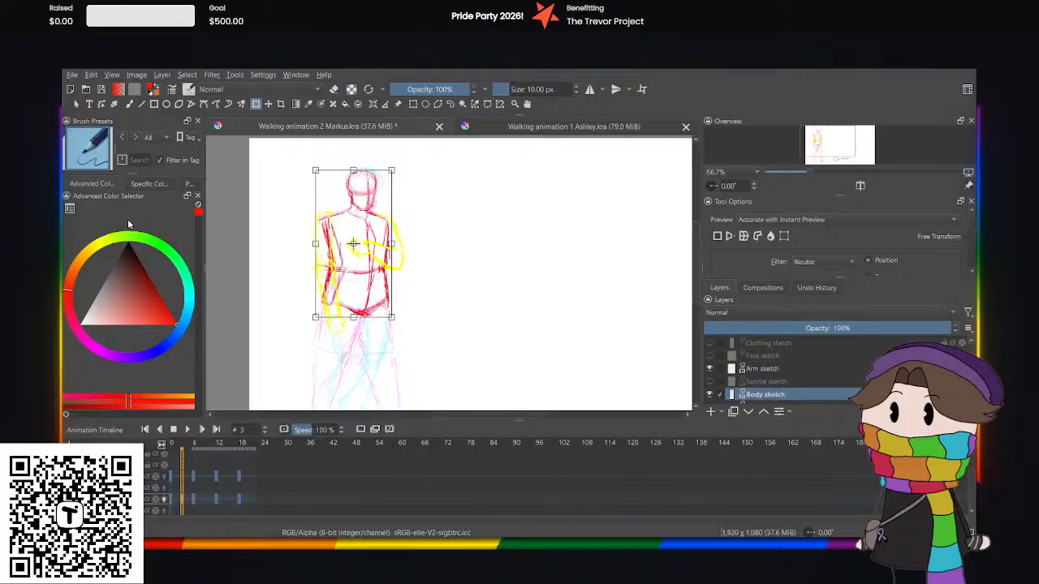
pyautogui.scroll(4, 354, 172)
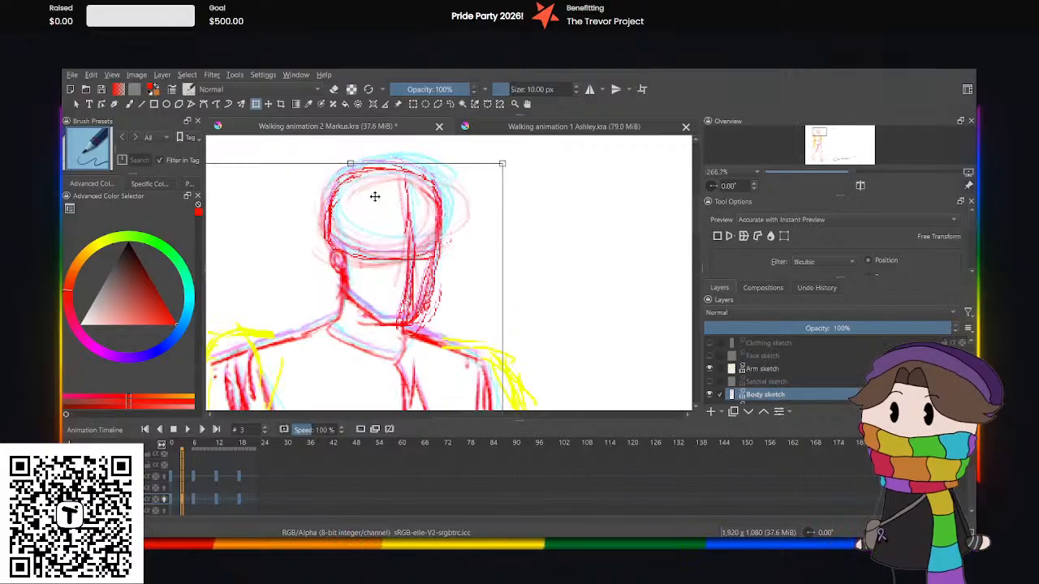
pyautogui.press('Up')
pyautogui.press('Down')
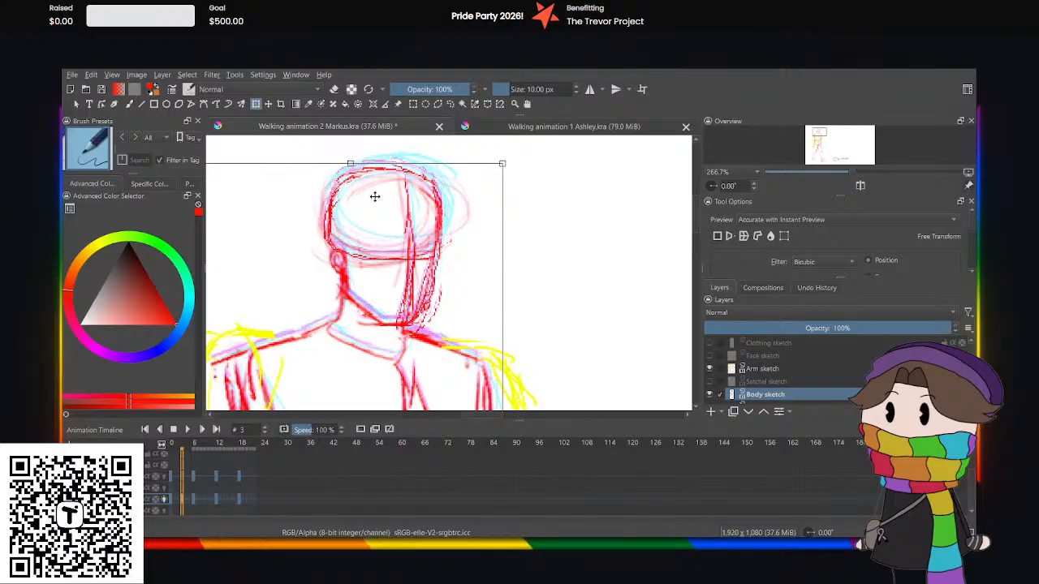
pyautogui.press('Right')
pyautogui.press('Left')
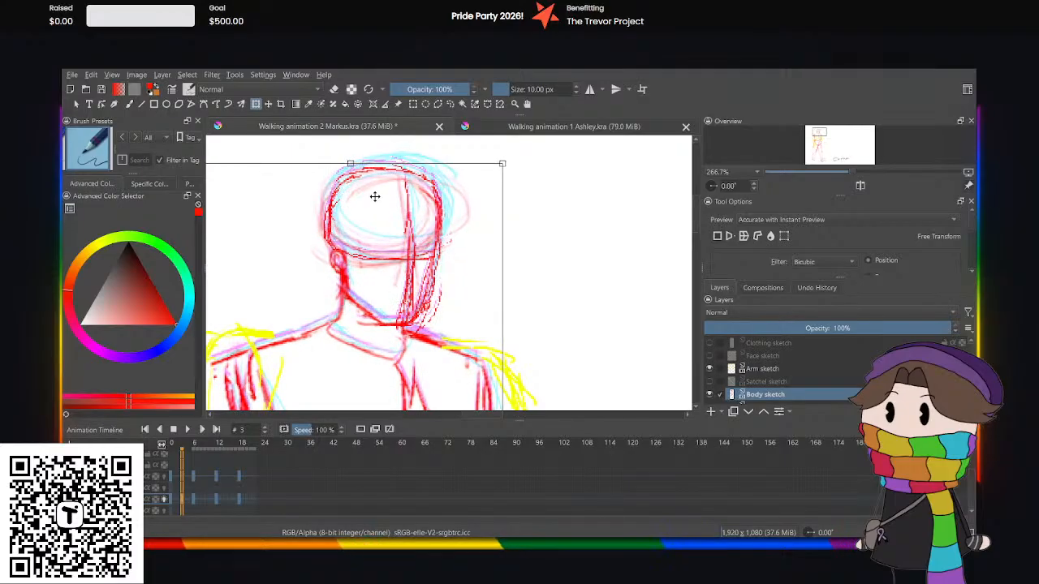
pyautogui.press('1')
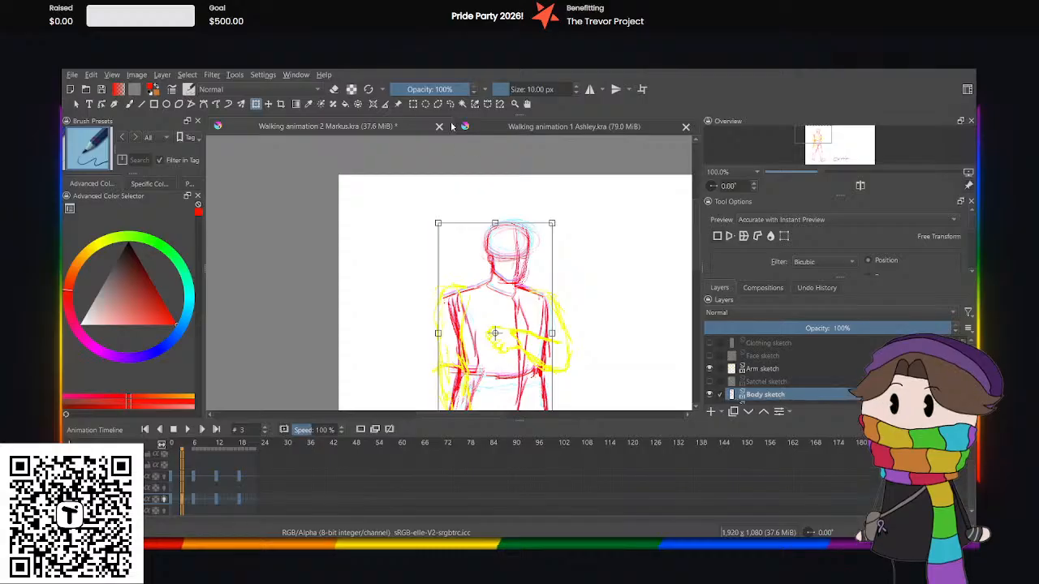
pyautogui.click(452, 104)
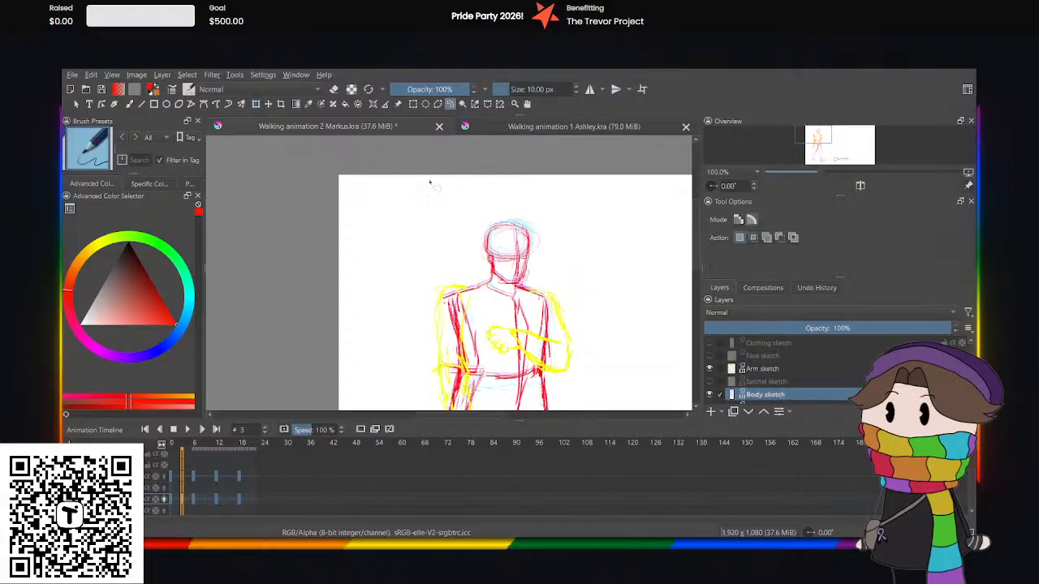
# Play back the Markus walk cycle from the start to check the lowered torso, and return to frame 3.
pyautogui.click(172, 508)
pyautogui.moveTo(441, 416); pyautogui.dragTo(457, 415)
pyautogui.click(187, 429)
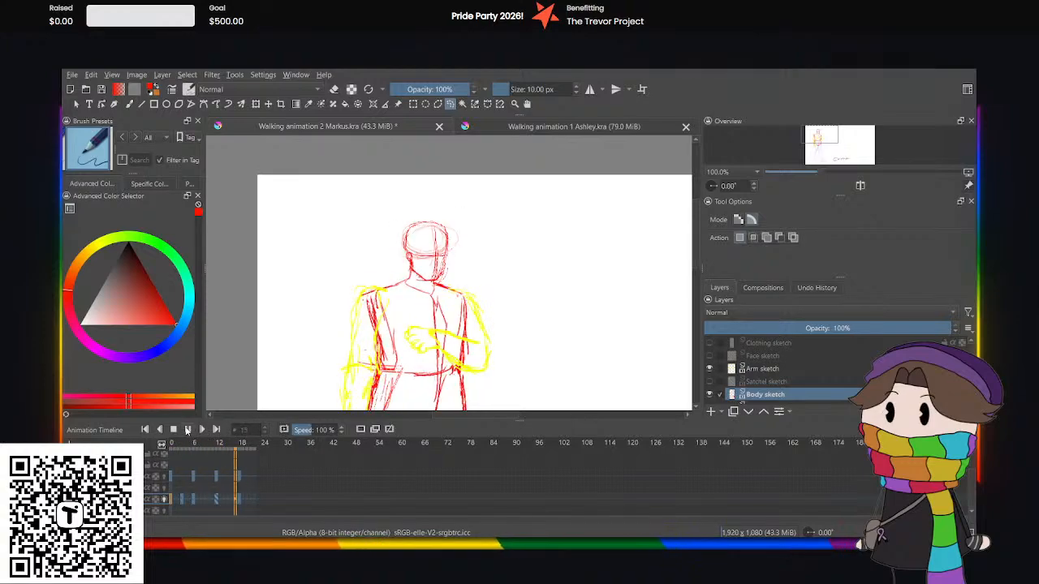
pyautogui.click(186, 430)
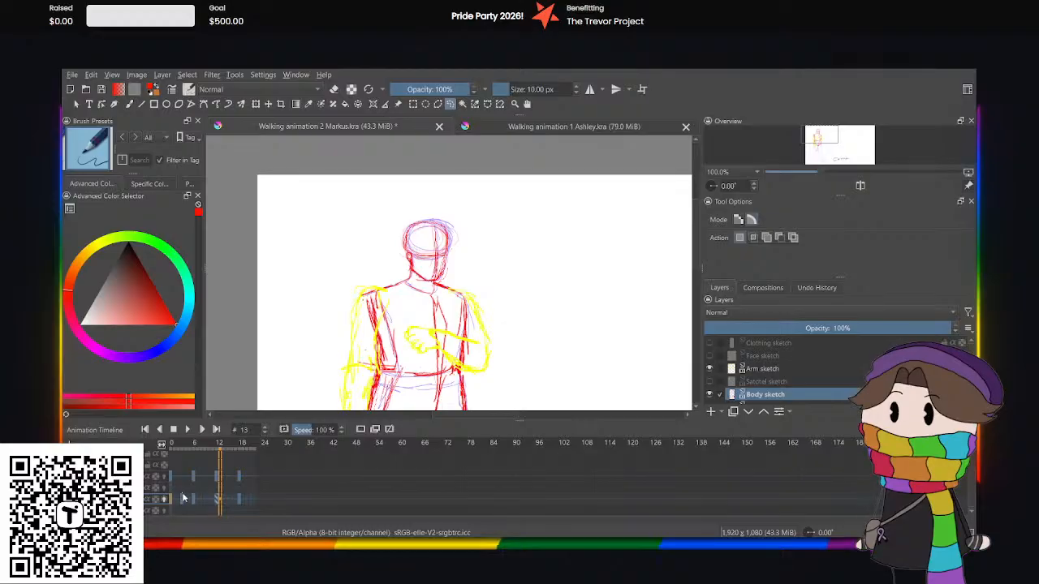
pyautogui.scroll(-1, 549, 292)
pyautogui.scroll(1, 595, 291)
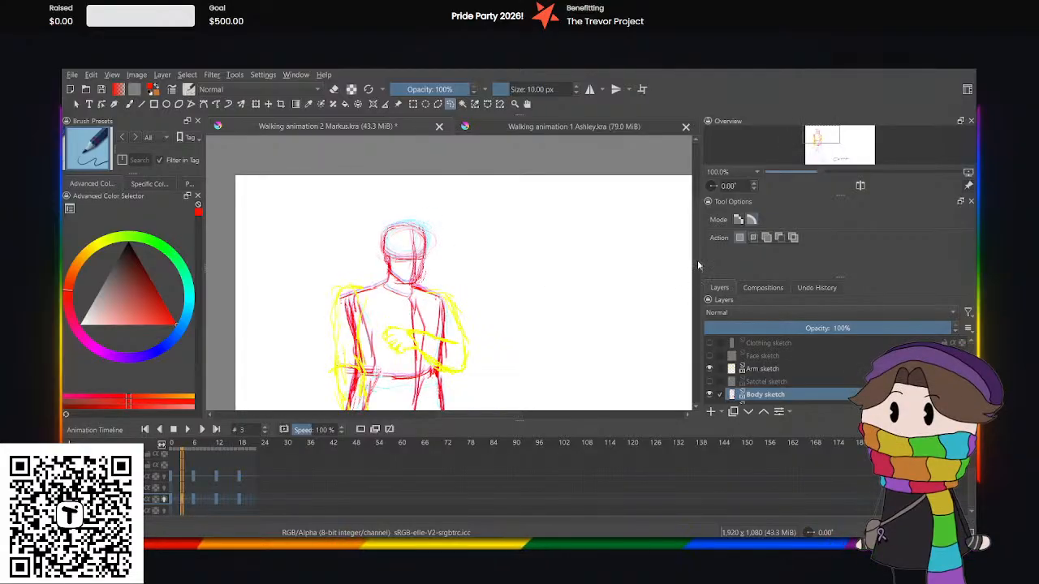
# Ready the freehand brush for the legs, check the foot placement in Ashley's down pose, and return to the Markus document.
pyautogui.moveTo(697, 264); pyautogui.dragTo(698, 326)
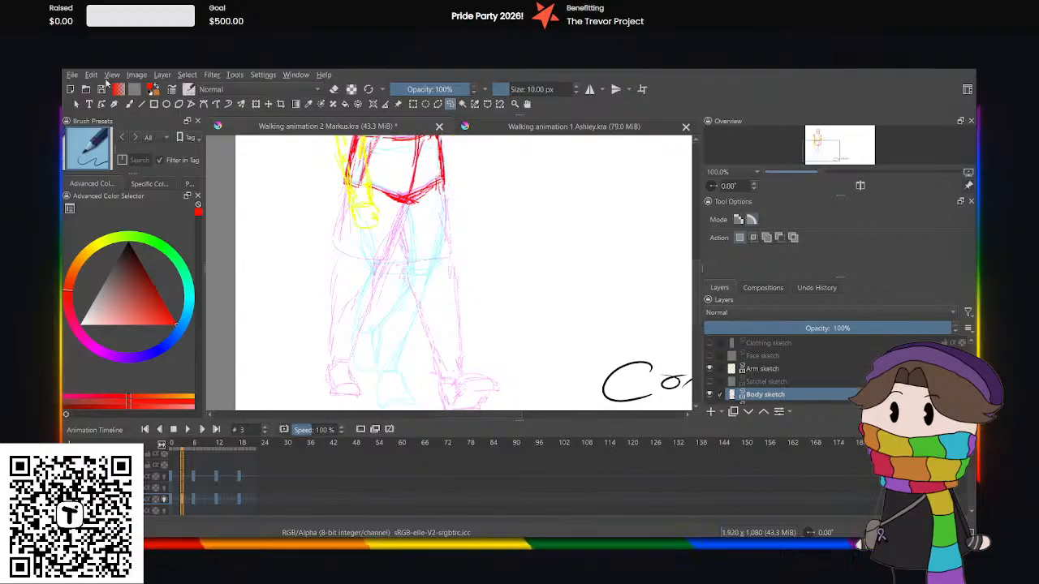
pyautogui.click(130, 104)
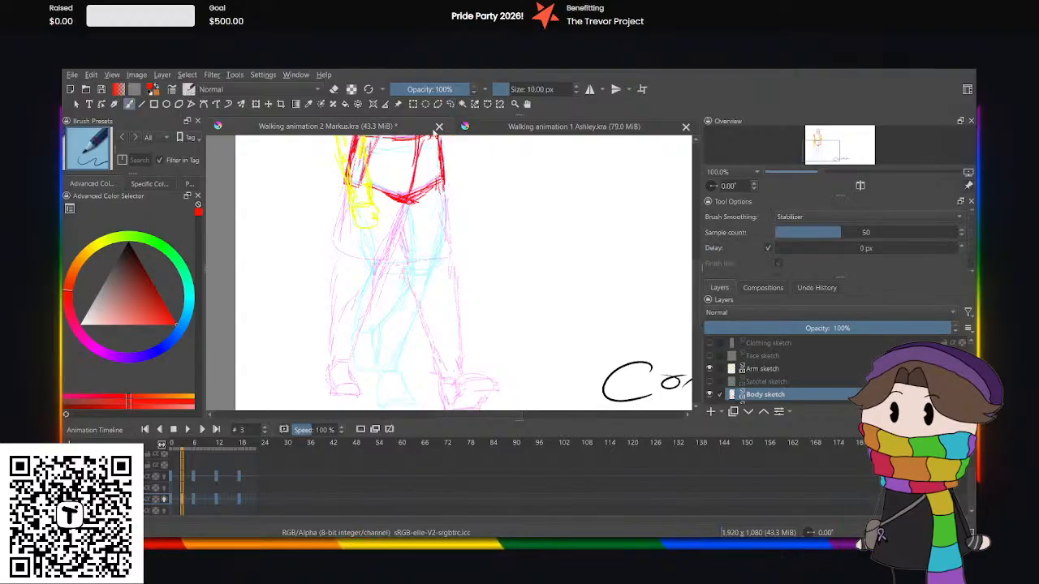
pyautogui.click(509, 129)
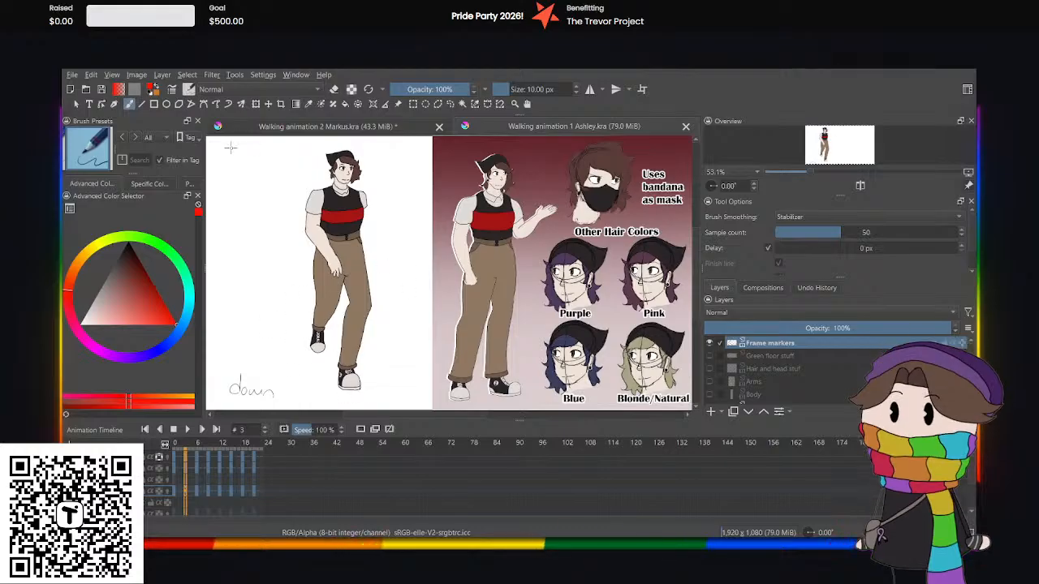
pyautogui.click(252, 136)
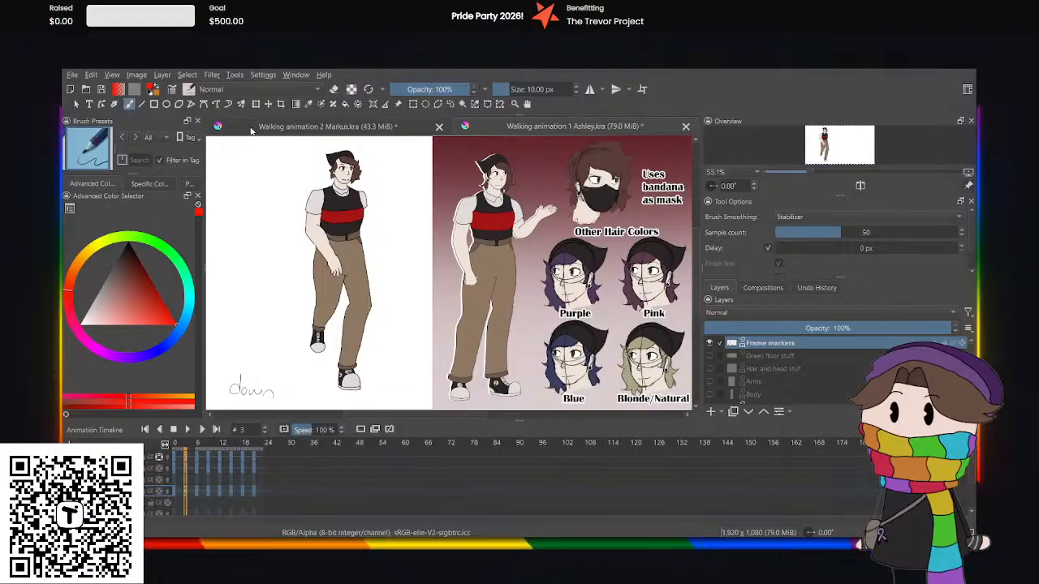
pyautogui.click(250, 130)
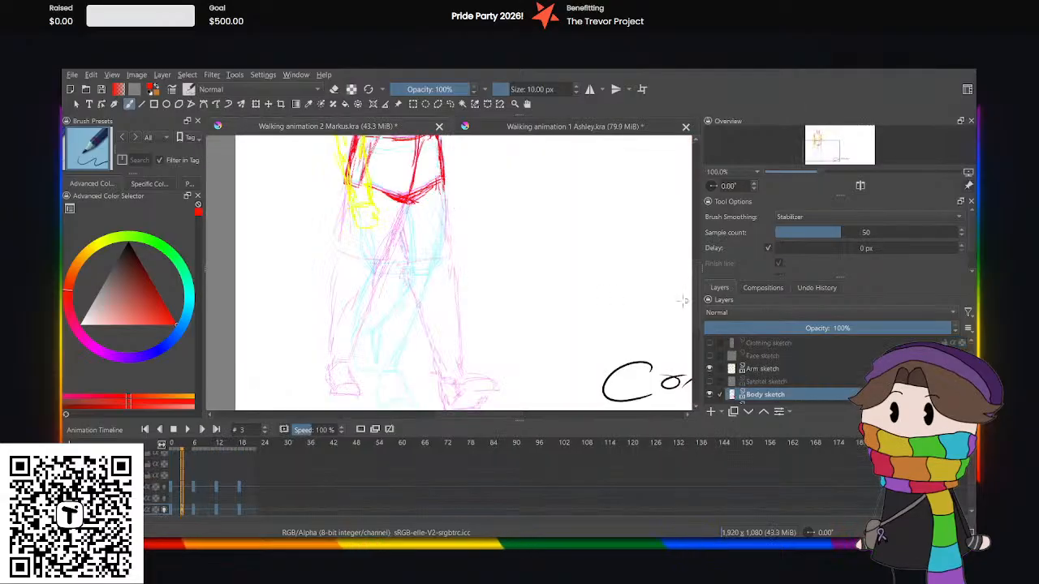
# Set the brush size to 2.93 px and try an ankle stroke for the front foot, undoing it.
pyautogui.moveTo(700, 318); pyautogui.dragTo(707, 323)
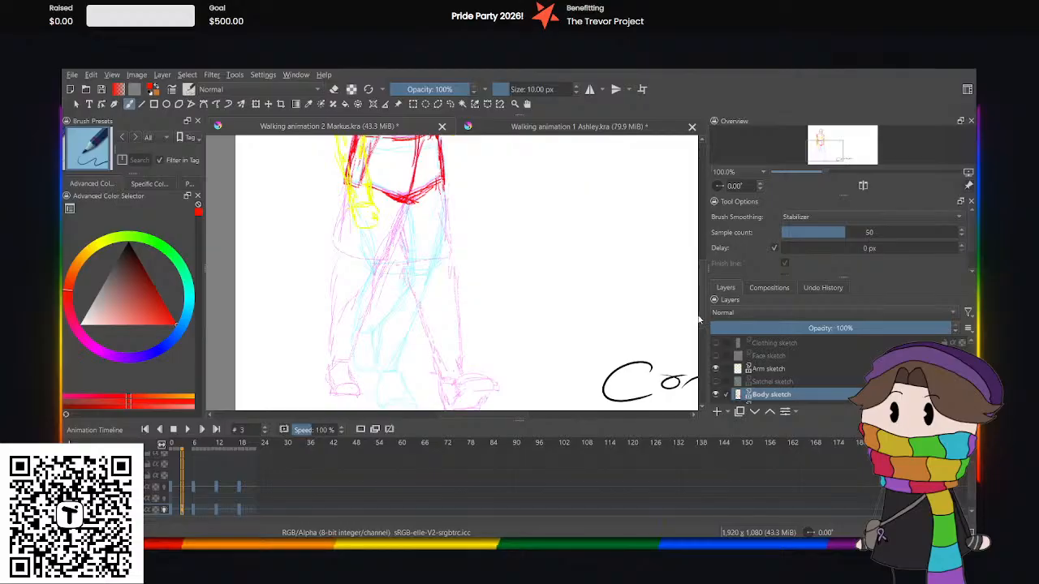
pyautogui.scroll(-2, 696, 320)
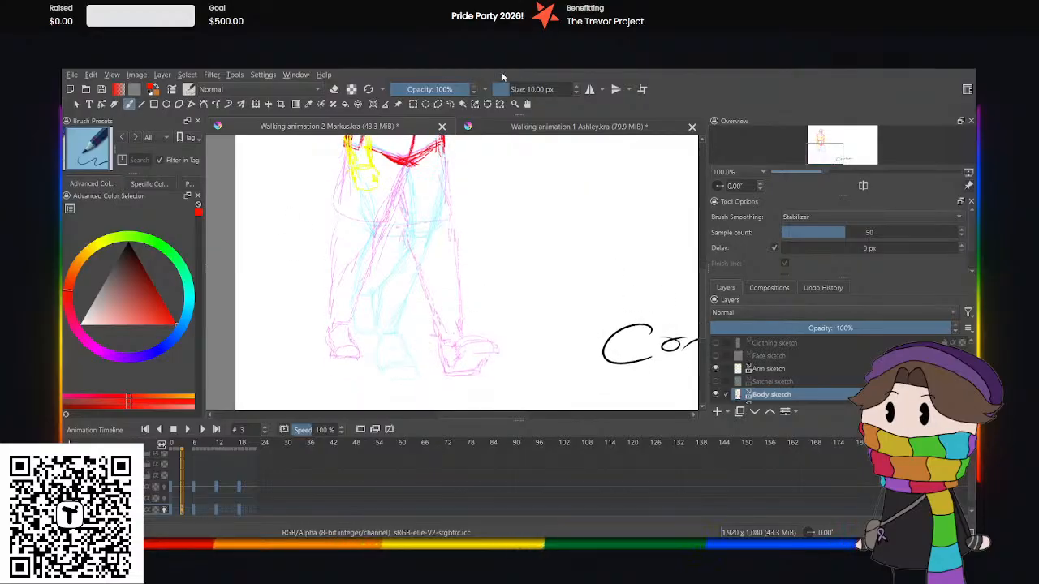
pyautogui.moveTo(507, 85); pyautogui.dragTo(496, 85)
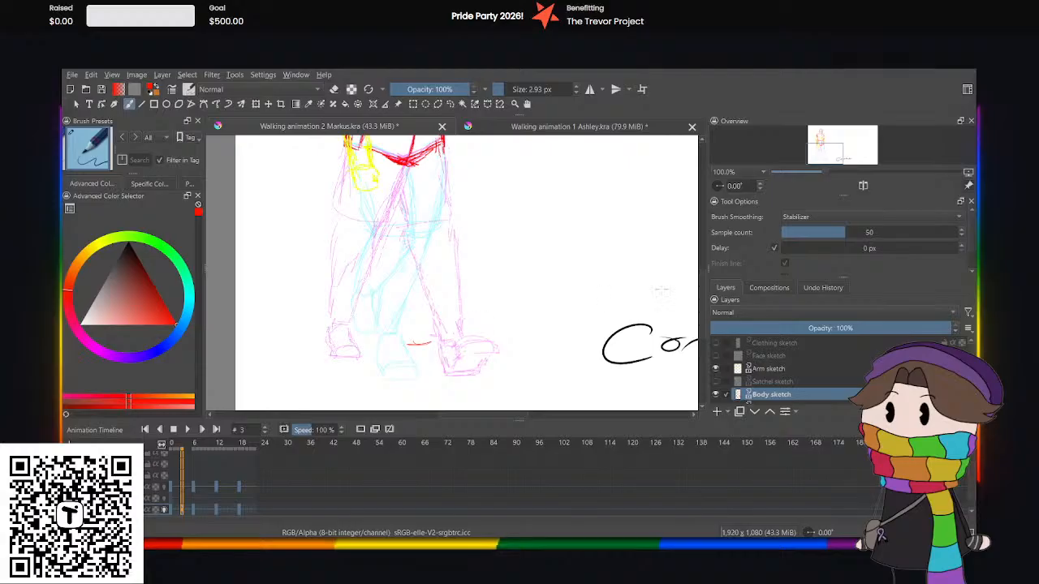
pyautogui.scroll(-2, 662, 290)
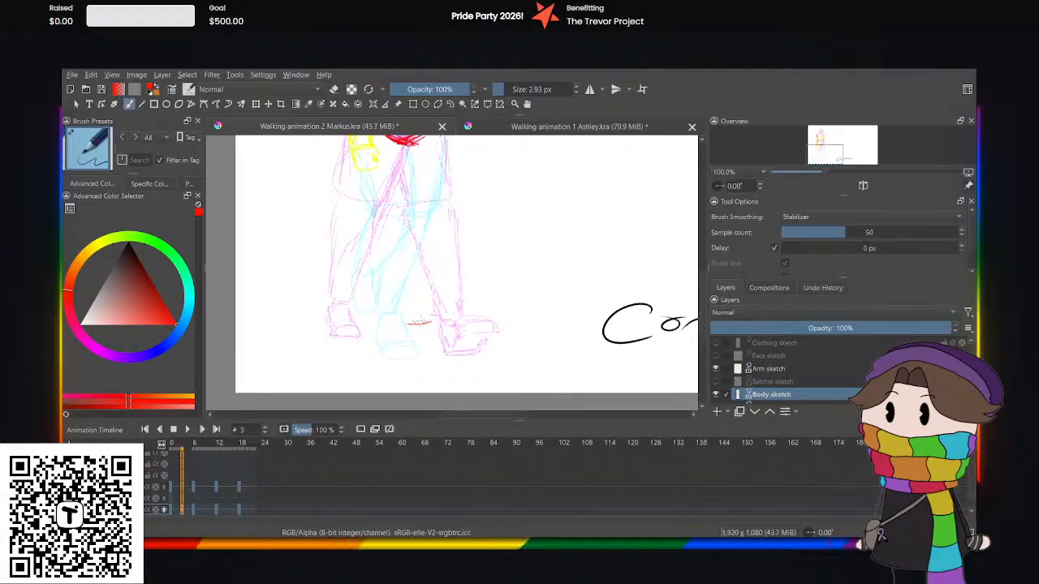
pyautogui.press('+')
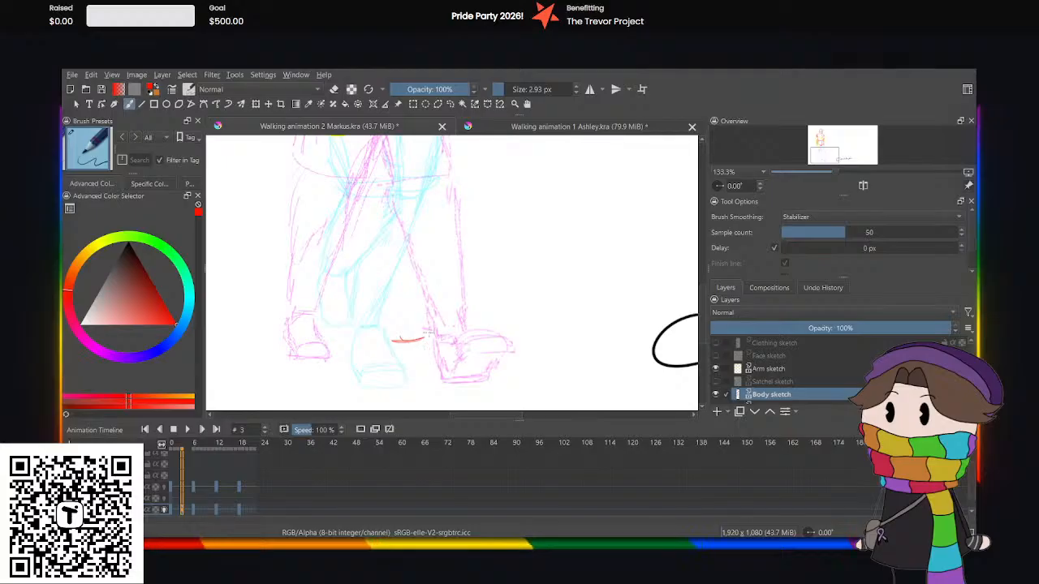
pyautogui.hotkey('ctrl', 'z')
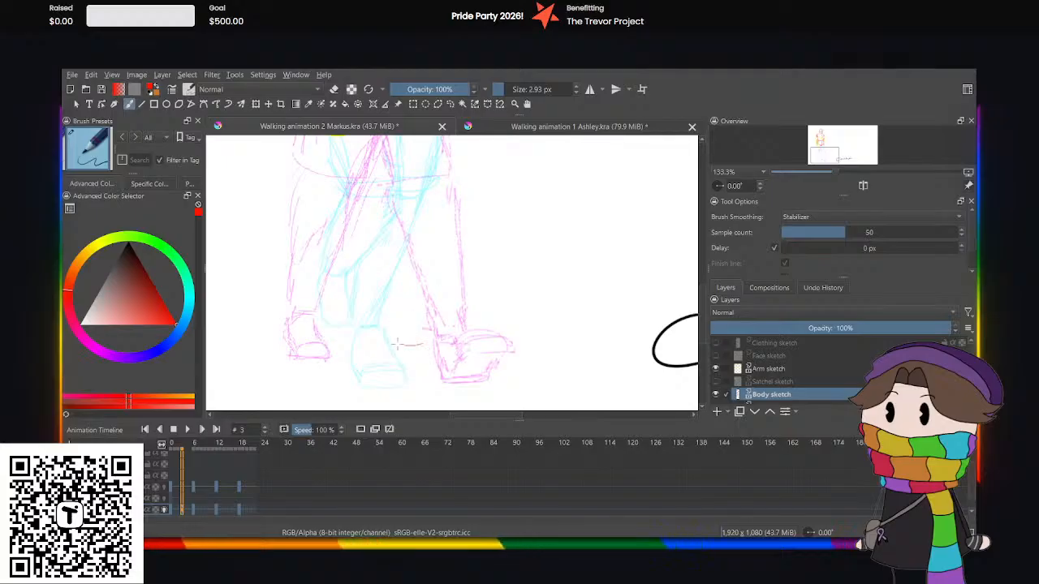
# Sketch the front foot in red at frame 3, with ankle line, sides, toe cap and sole, between the onion-skinned front feet.
pyautogui.moveTo(397, 343); pyautogui.dragTo(422, 343)
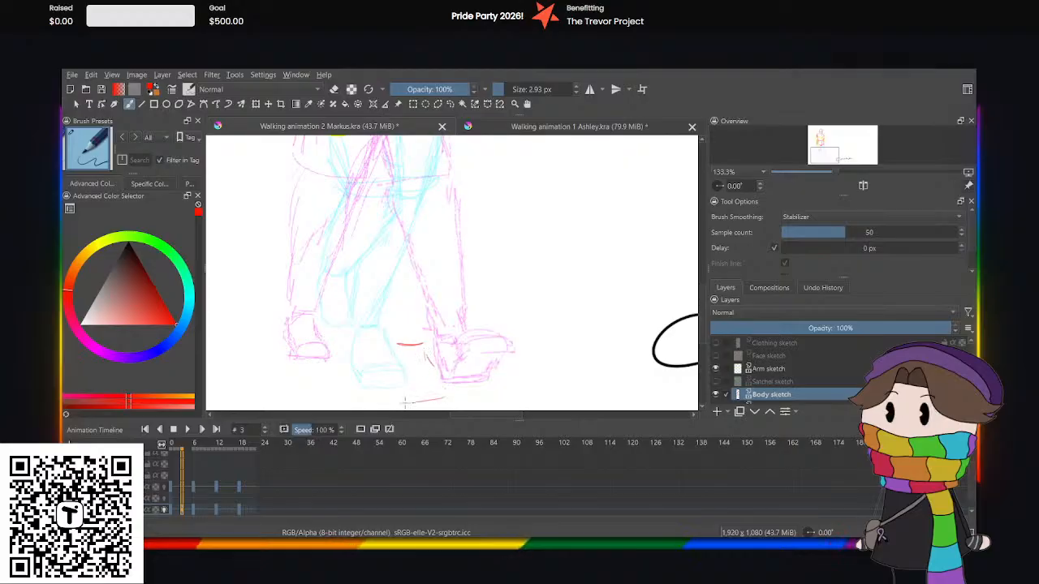
pyautogui.hotkey('ctrl', 'z')
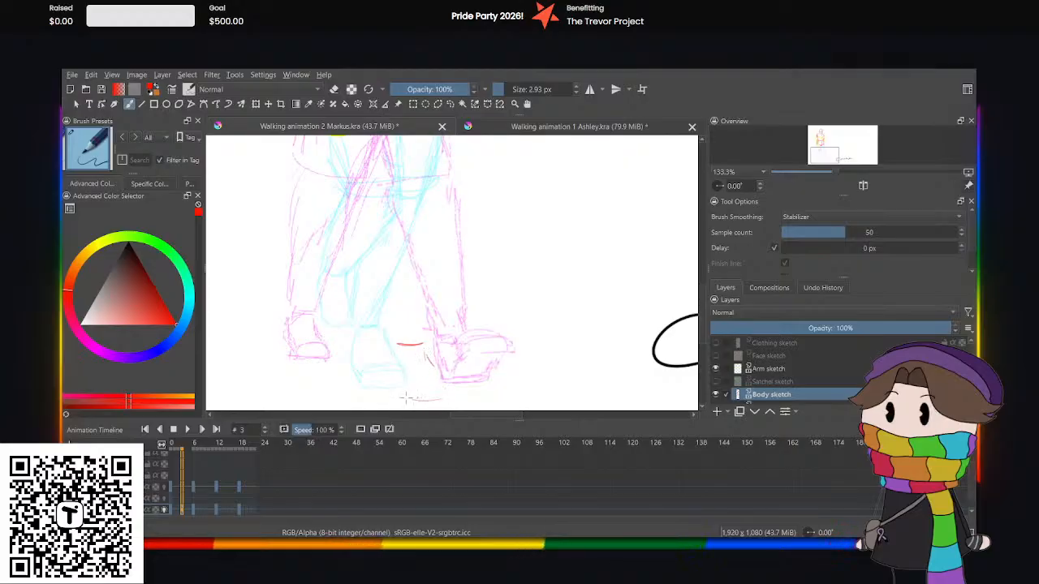
pyautogui.moveTo(406, 383); pyautogui.dragTo(422, 381)
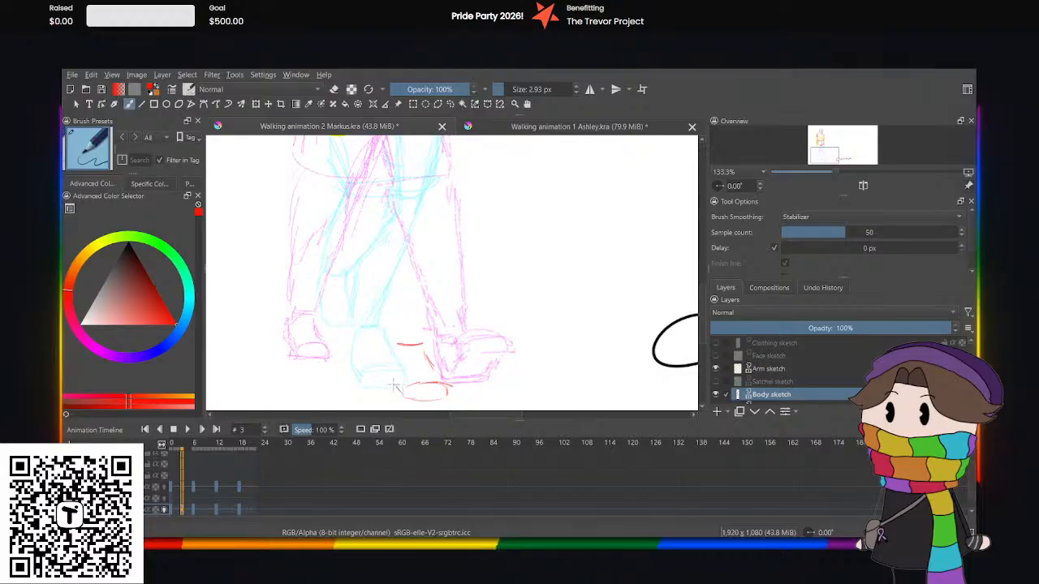
pyautogui.moveTo(397, 345); pyautogui.dragTo(394, 382)
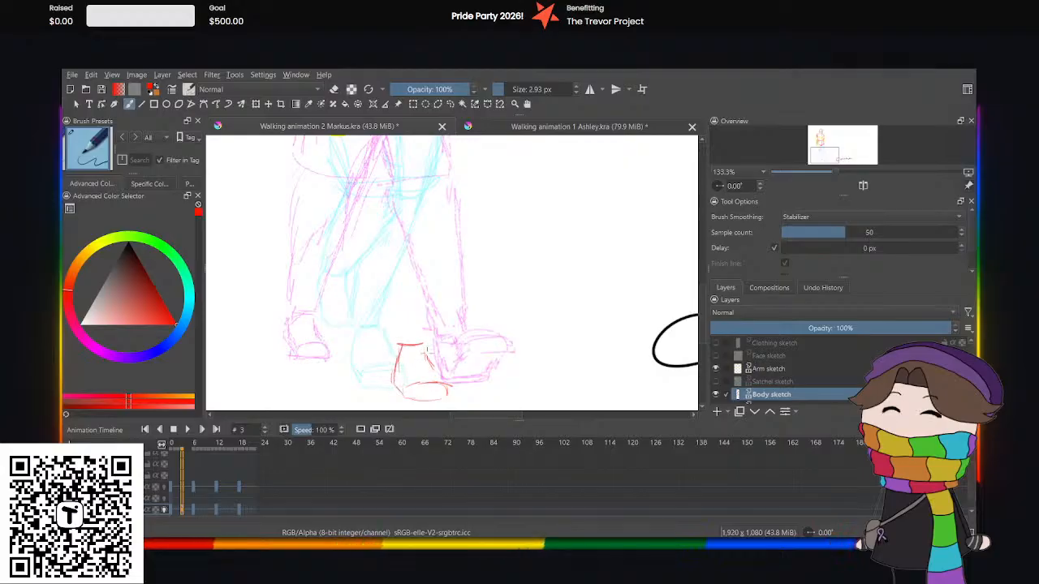
pyautogui.moveTo(427, 348); pyautogui.dragTo(443, 372)
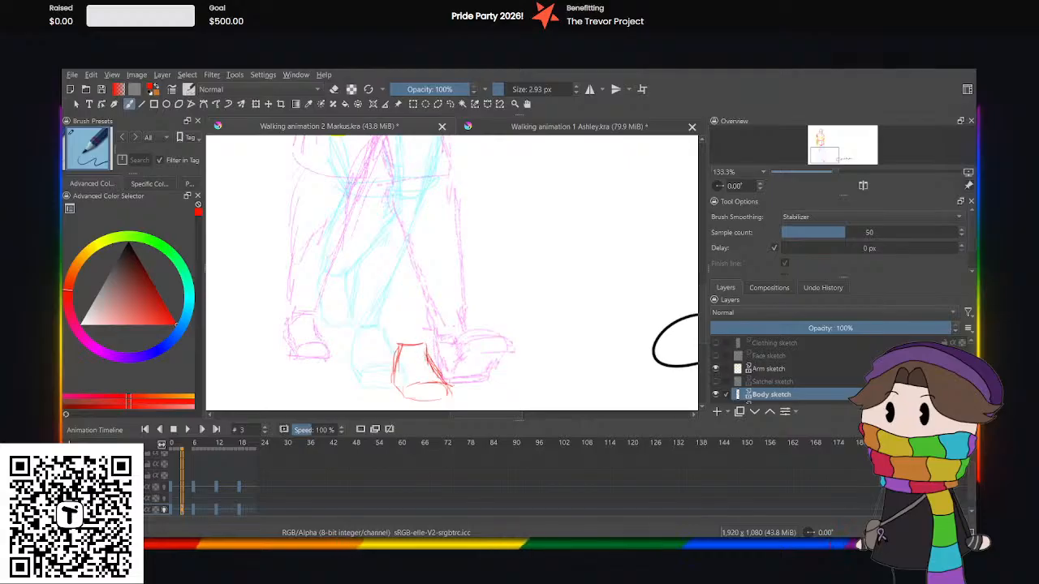
pyautogui.press('-')
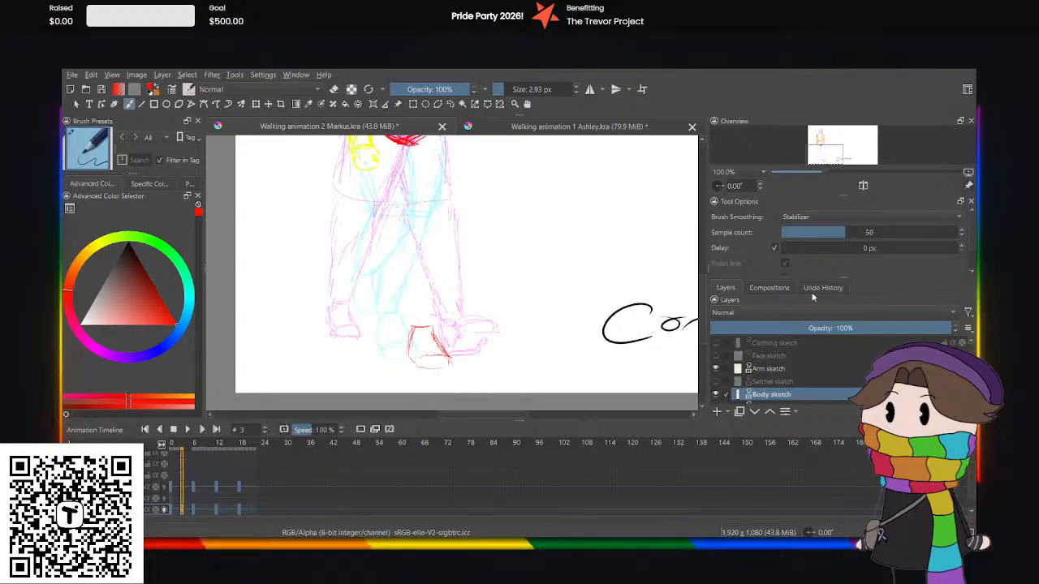
pyautogui.moveTo(703, 310); pyautogui.dragTo(704, 321)
pyautogui.press('+')
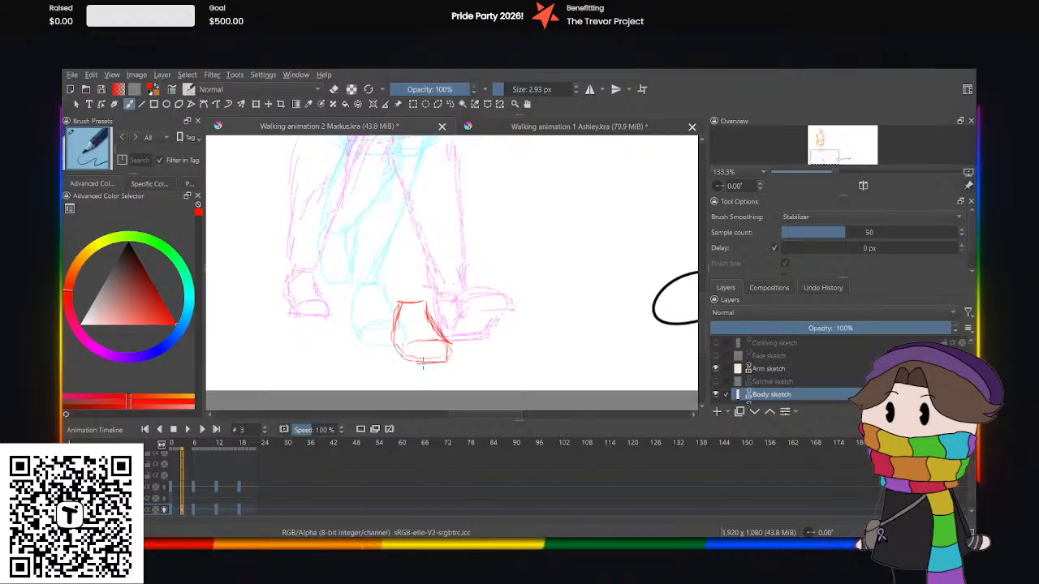
# Select the front foot sketch with a freehand selection, rotate it slightly counterclockwise and shift it slightly to the right.
pyautogui.click(450, 104)
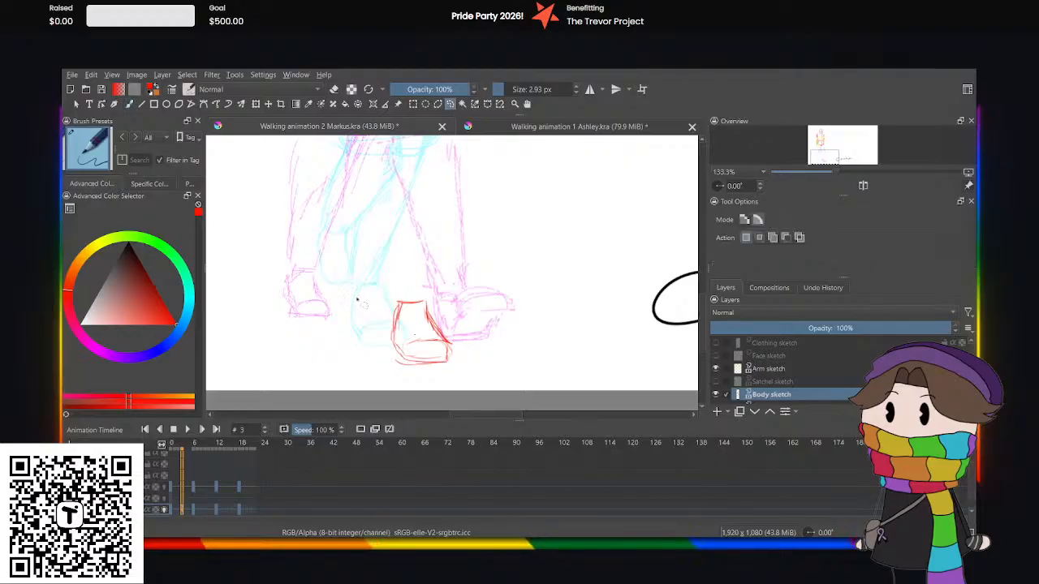
pyautogui.moveTo(339, 271)
pyautogui.mouseDown()
pyautogui.moveTo(544, 373)
pyautogui.moveTo(542, 396)
pyautogui.mouseUp()
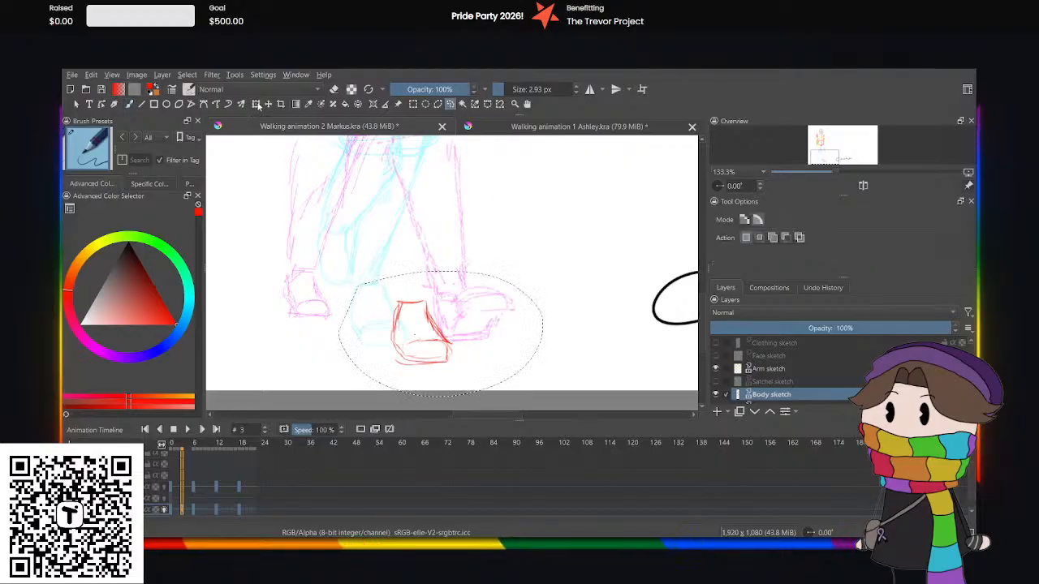
pyautogui.hotkey('ctrl', 't')
pyautogui.moveTo(441, 319); pyautogui.dragTo(402, 307)
pyautogui.moveTo(499, 379); pyautogui.dragTo(510, 383)
pyautogui.moveTo(423, 367); pyautogui.dragTo(463, 376)
pyautogui.moveTo(361, 229); pyautogui.dragTo(354, 235)
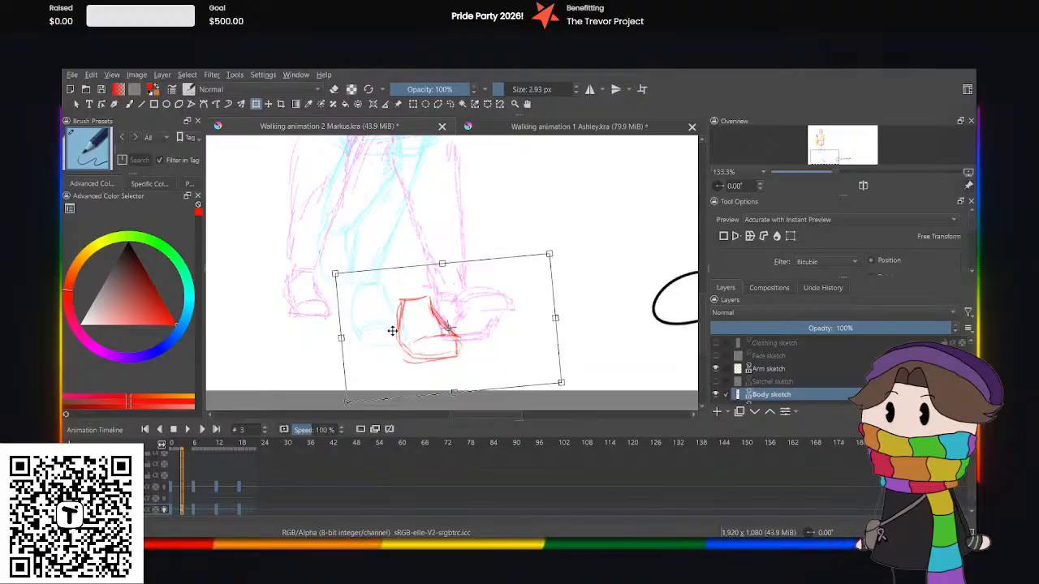
pyautogui.moveTo(392, 332); pyautogui.dragTo(392, 329)
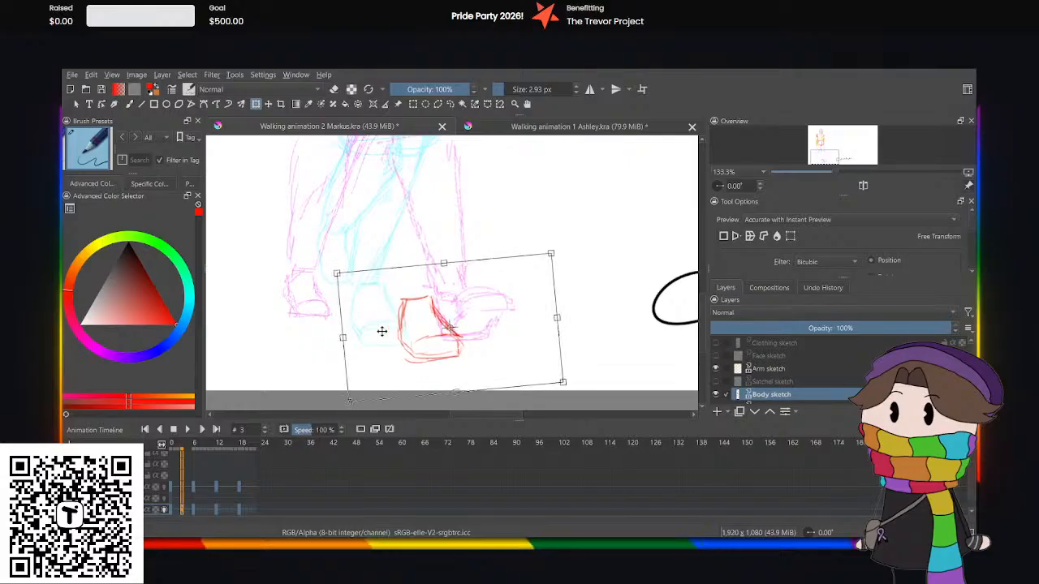
pyautogui.click(449, 104)
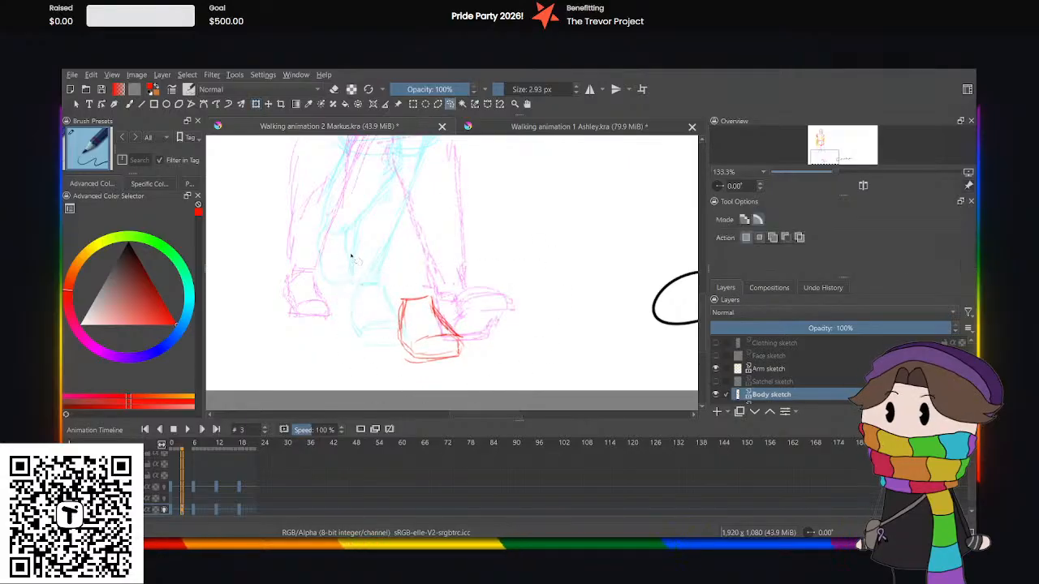
# Sketch the lifted back foot in red at frame 3, outlining its heel, sides, sole and ankle beside the onion-skinned back foot.
pyautogui.click(129, 104)
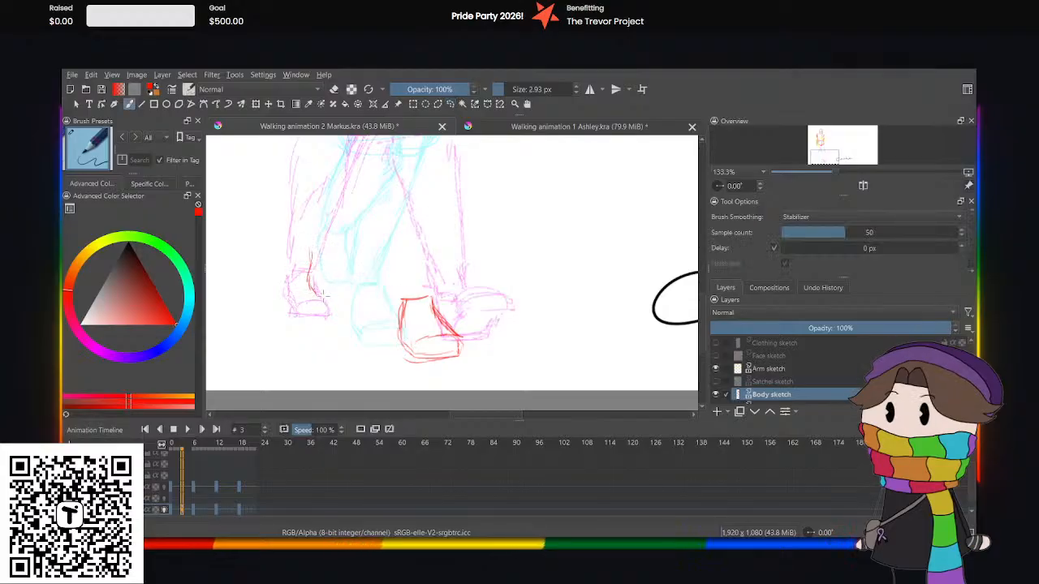
pyautogui.moveTo(331, 293); pyautogui.dragTo(338, 276)
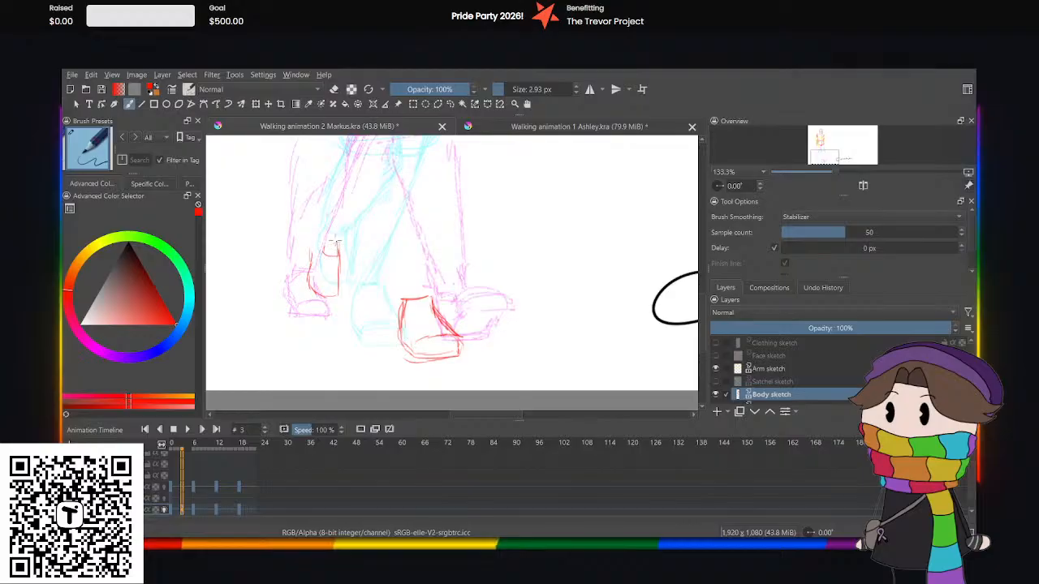
pyautogui.moveTo(326, 242)
pyautogui.mouseDown()
pyautogui.moveTo(313, 241)
pyautogui.moveTo(315, 274)
pyautogui.mouseUp()
# Sketch the front leg in red, drawing the thigh from the hip to the knee and the lower leg to the ankle.
pyautogui.scroll(5, 699, 300)
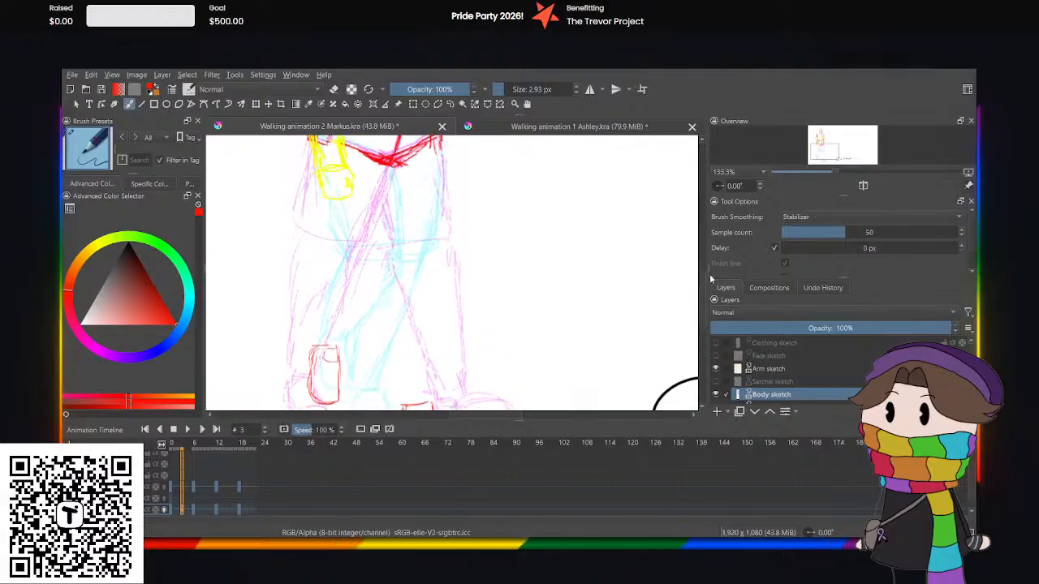
pyautogui.press('-')
pyautogui.press('-')
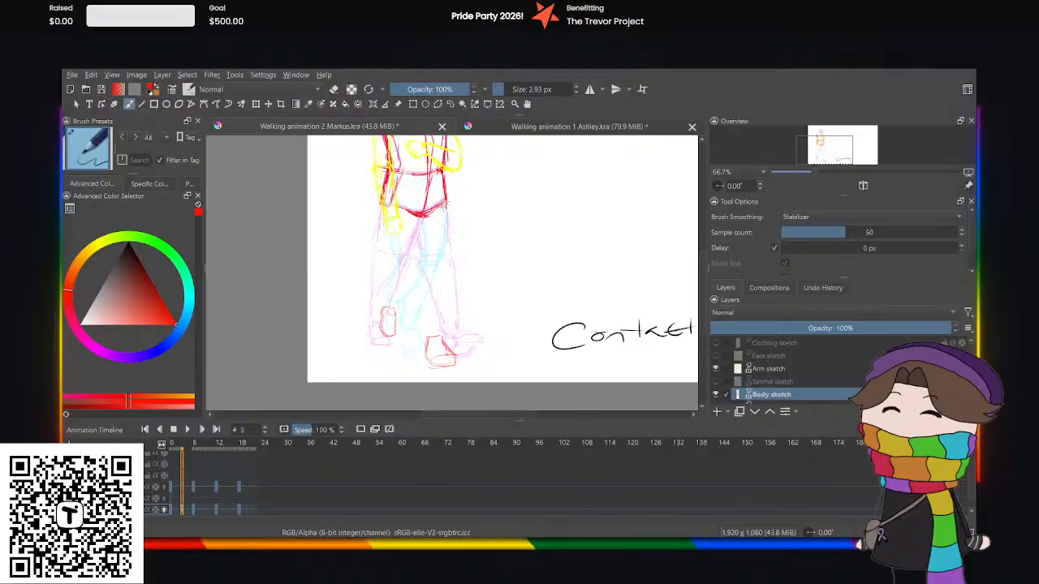
pyautogui.moveTo(445, 212)
pyautogui.mouseDown()
pyautogui.moveTo(456, 260)
pyautogui.moveTo(433, 262)
pyautogui.mouseUp()
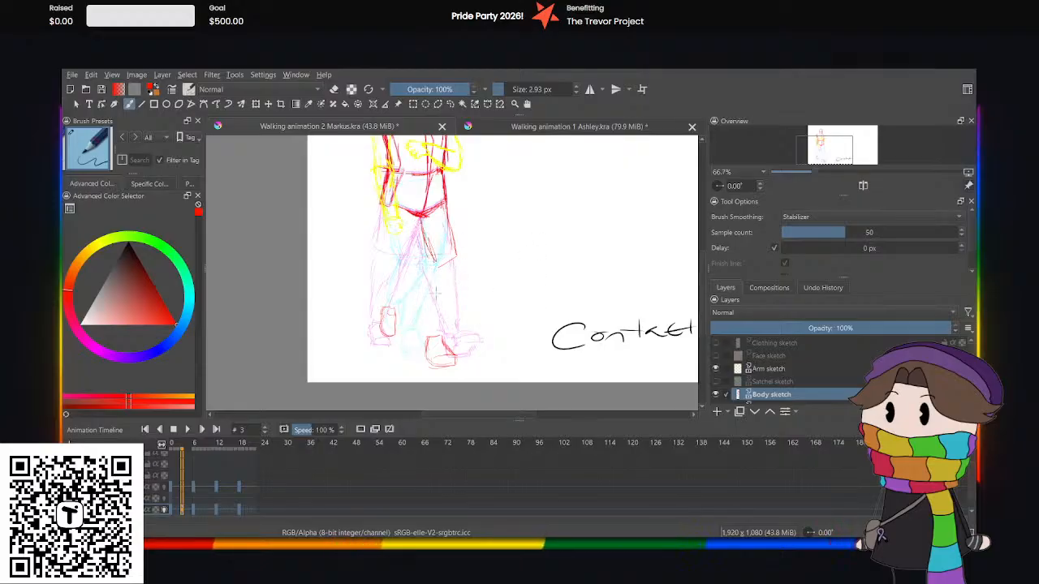
pyautogui.moveTo(462, 262); pyautogui.dragTo(436, 344)
pyautogui.moveTo(456, 261); pyautogui.dragTo(446, 307)
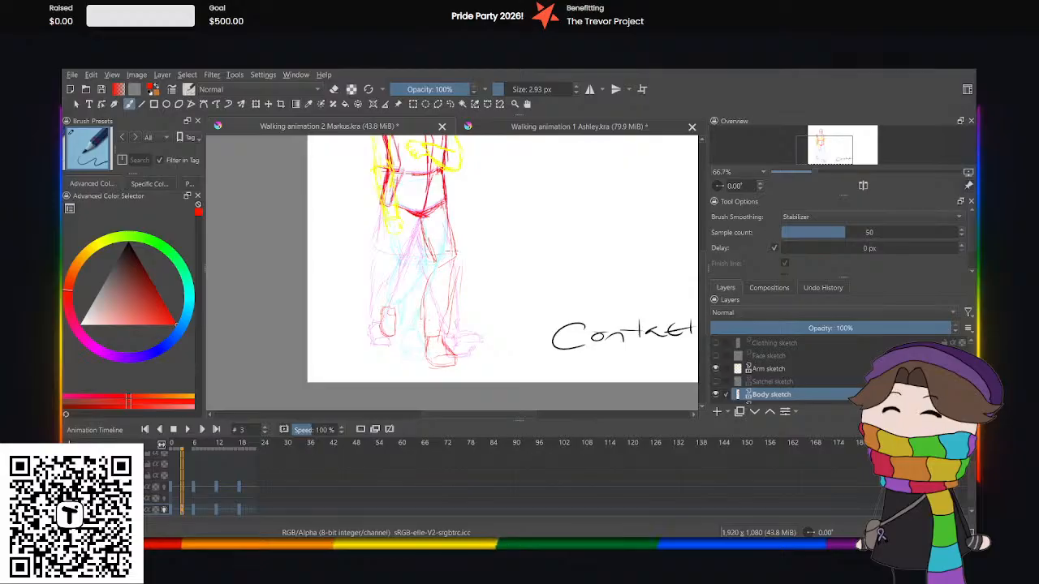
pyautogui.click(451, 105)
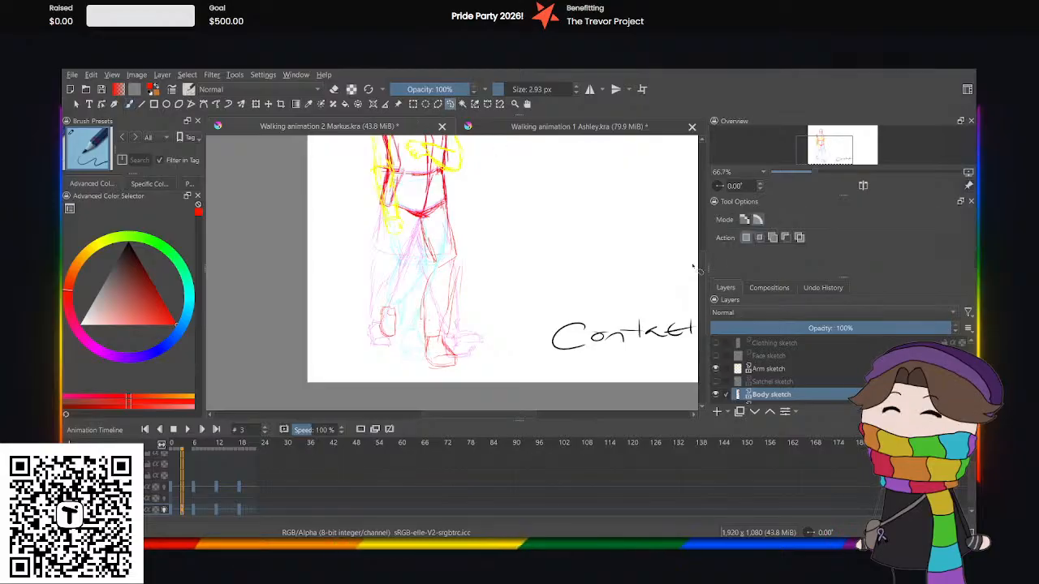
pyautogui.scroll(3, 682, 243)
pyautogui.moveTo(342, 170)
pyautogui.mouseDown()
pyautogui.moveTo(499, 158)
pyautogui.moveTo(484, 298)
pyautogui.moveTo(327, 244)
pyautogui.moveTo(344, 184)
pyautogui.mouseUp()
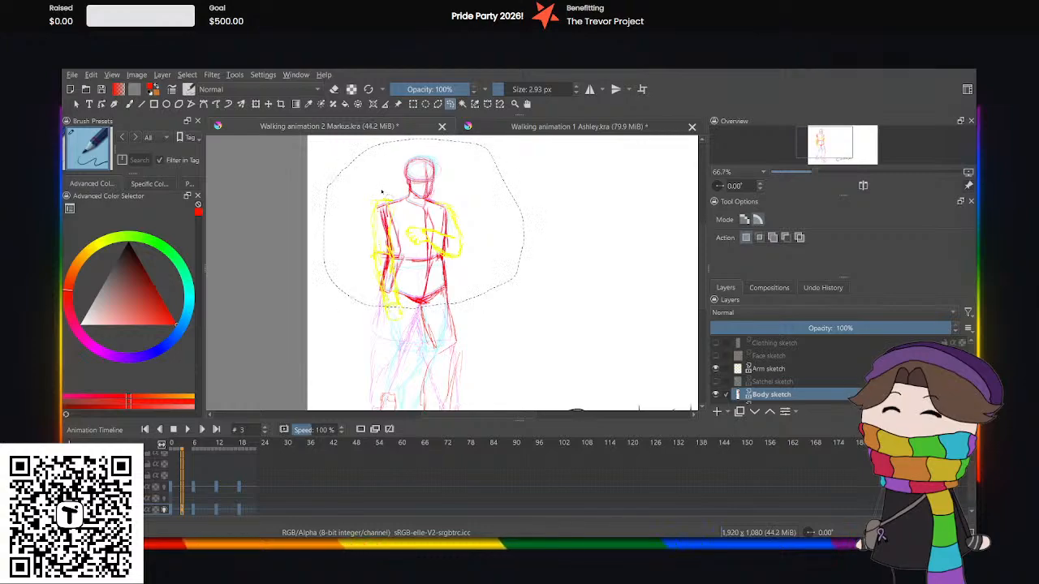
pyautogui.click(256, 104)
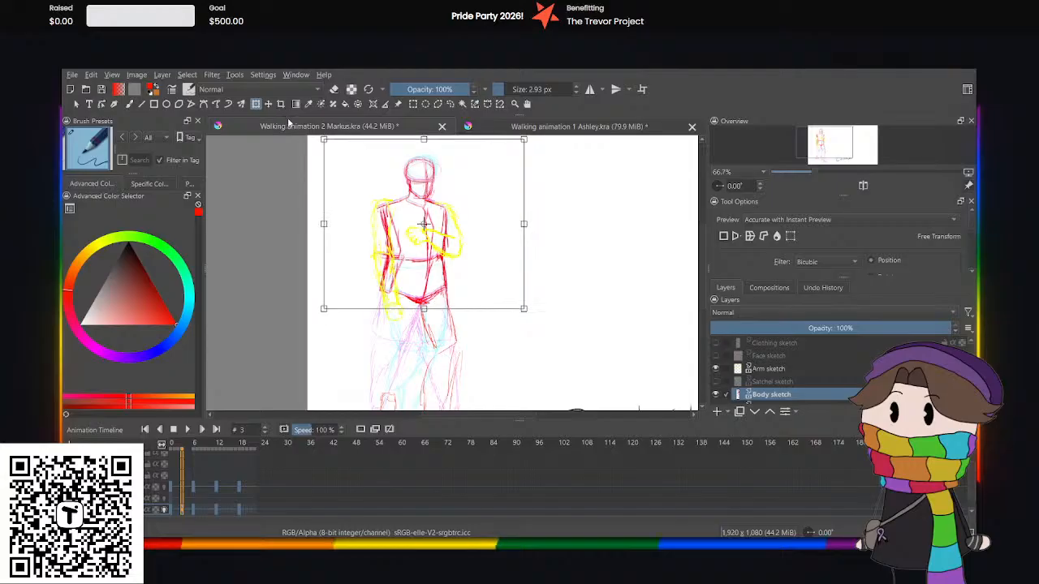
pyautogui.click(451, 104)
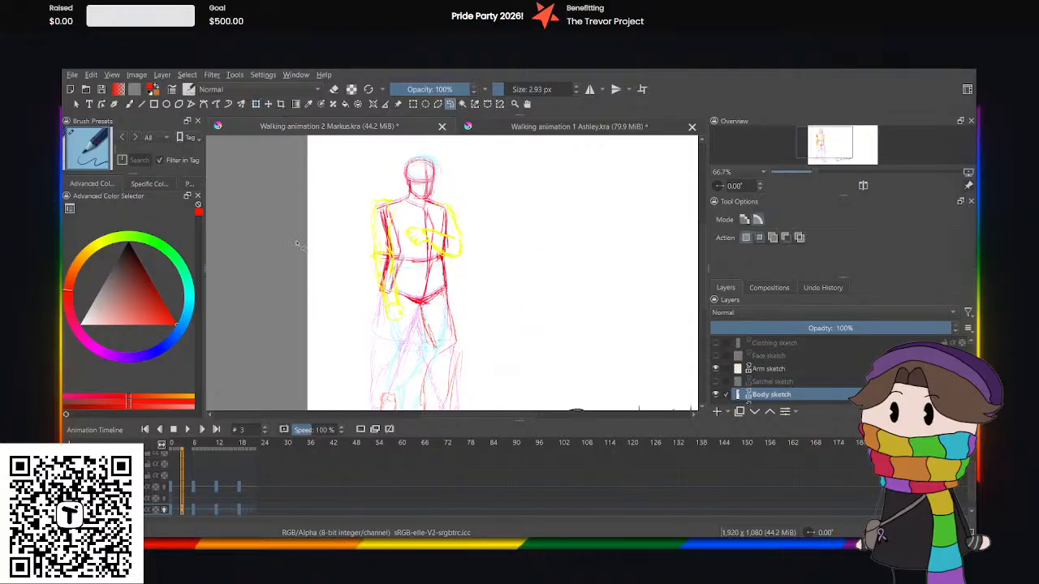
# Ready the freehand brush for the back leg, check the leg bend in Ashley's down pose, and return to the Markus document.
pyautogui.moveTo(704, 281); pyautogui.dragTo(704, 303)
pyautogui.hotkey('ctrl', '+')
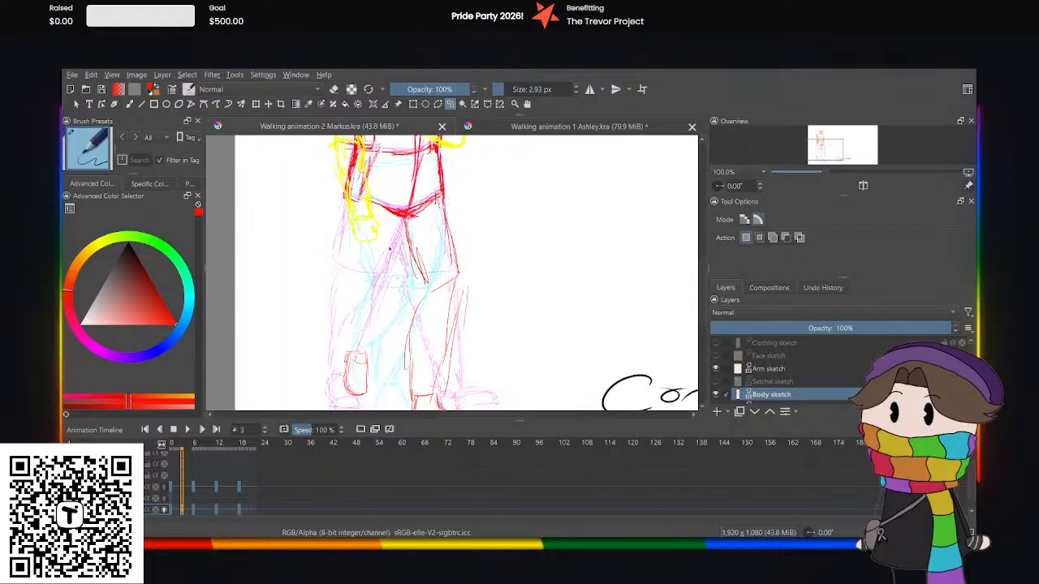
pyautogui.click(130, 104)
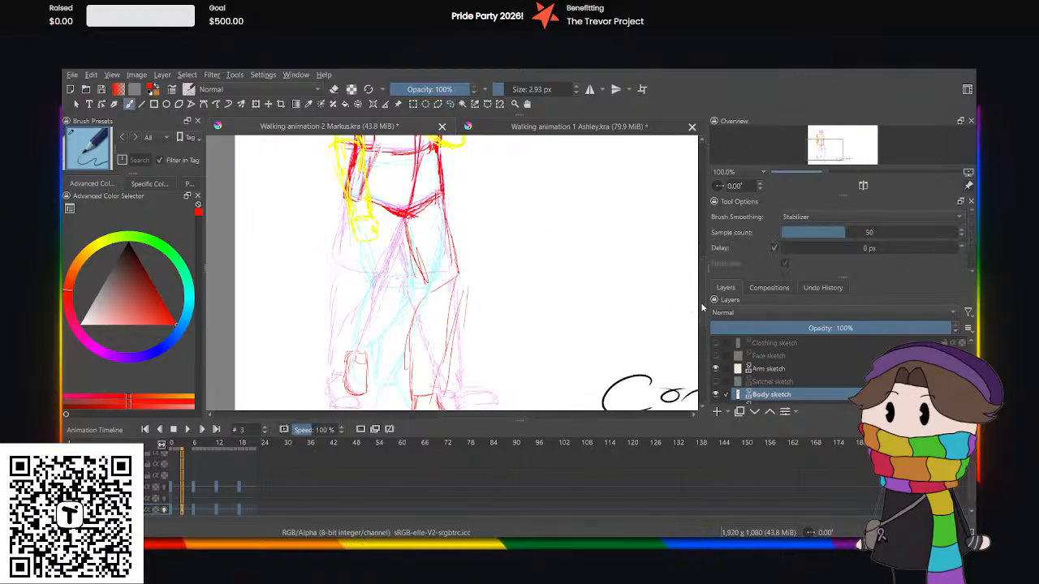
pyautogui.moveTo(703, 307); pyautogui.dragTo(704, 312)
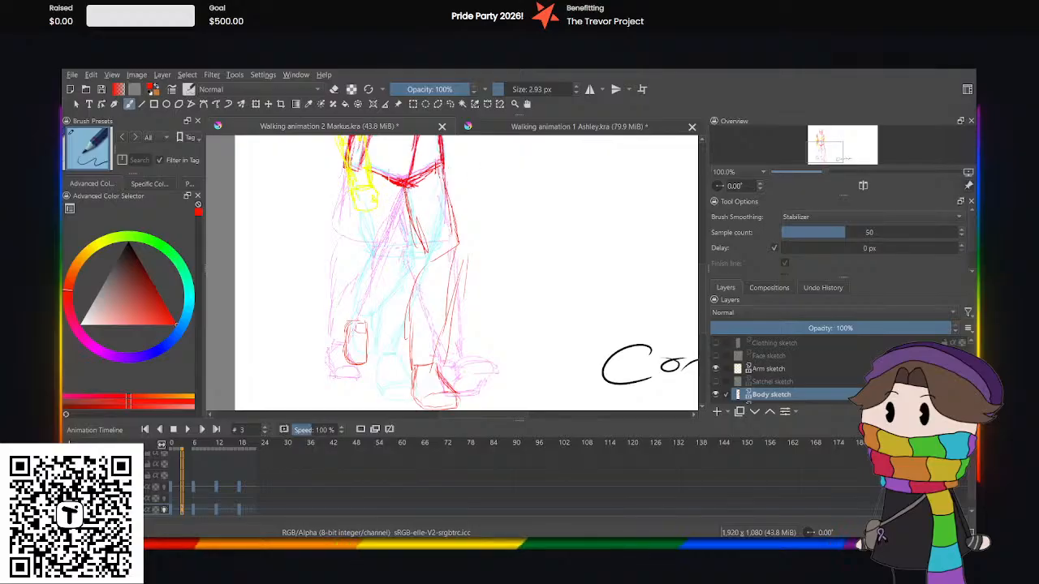
pyautogui.click(523, 127)
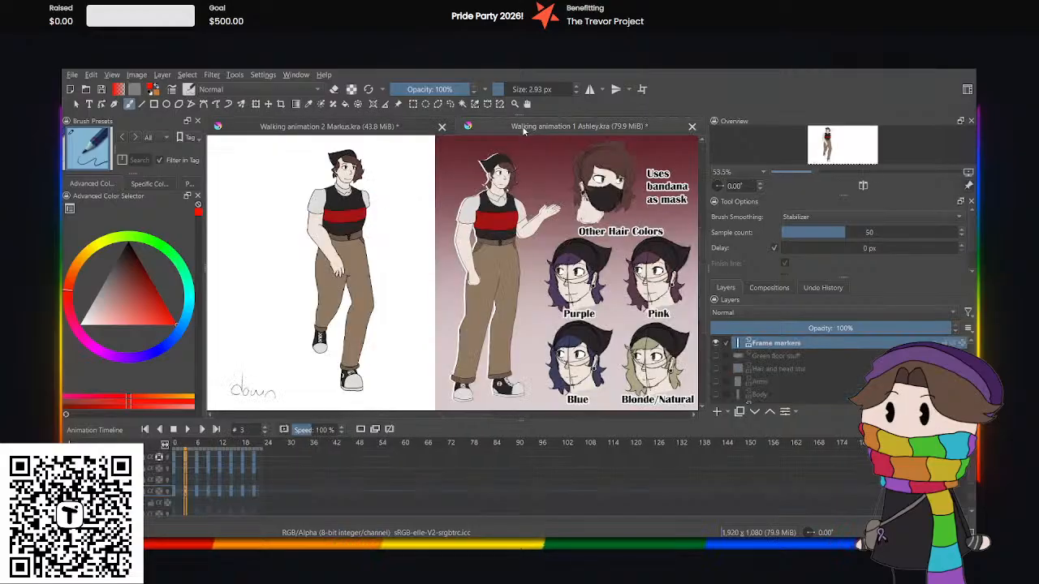
pyautogui.click(380, 126)
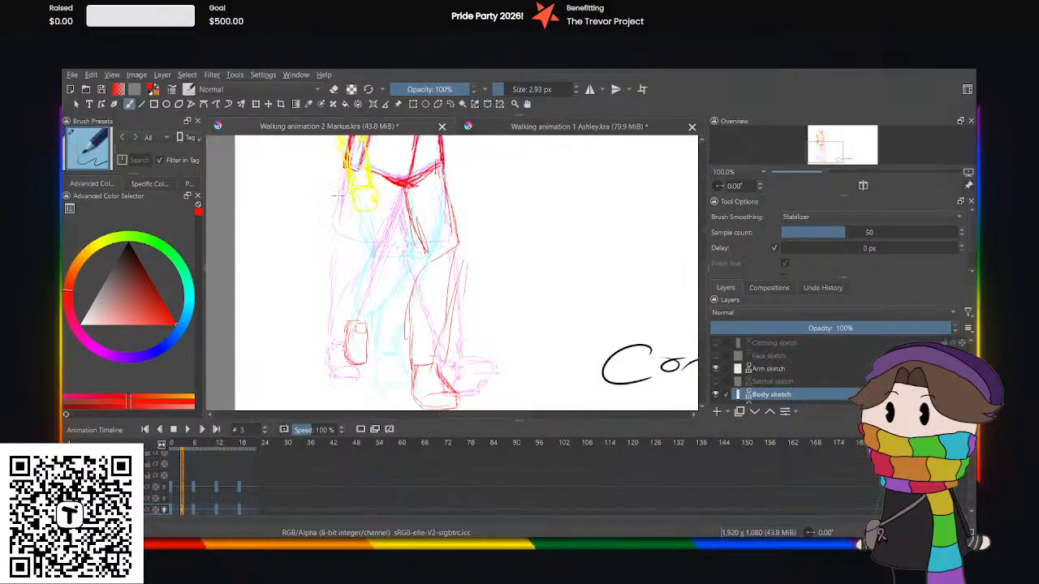
# Sketch the bent back leg in red from the hip through the knee to the ankle, with outer and inner calf lines.
pyautogui.moveTo(348, 171); pyautogui.dragTo(361, 260)
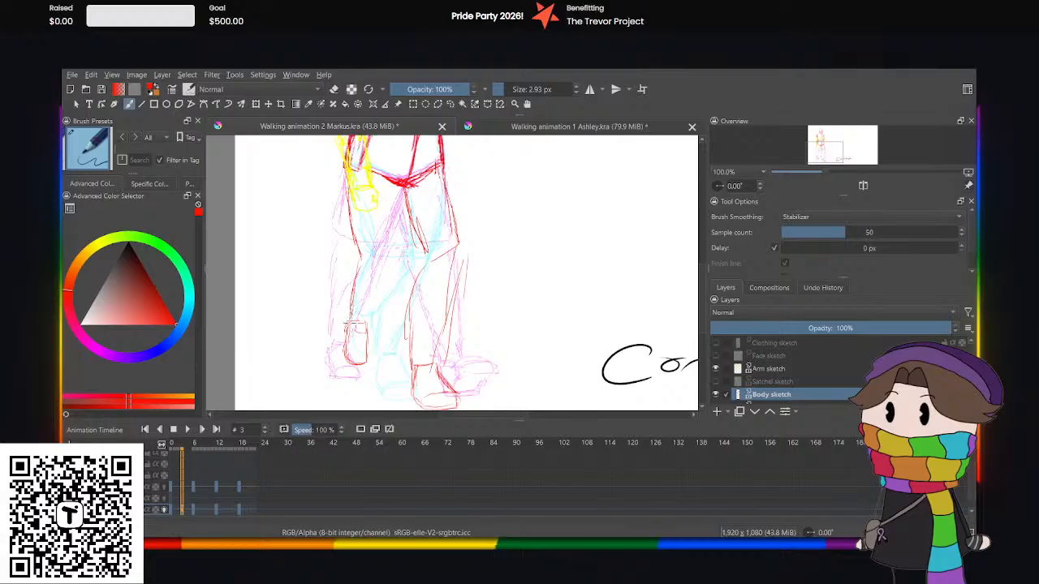
pyautogui.moveTo(390, 291)
pyautogui.mouseDown()
pyautogui.moveTo(374, 318)
pyautogui.moveTo(387, 298)
pyautogui.mouseUp()
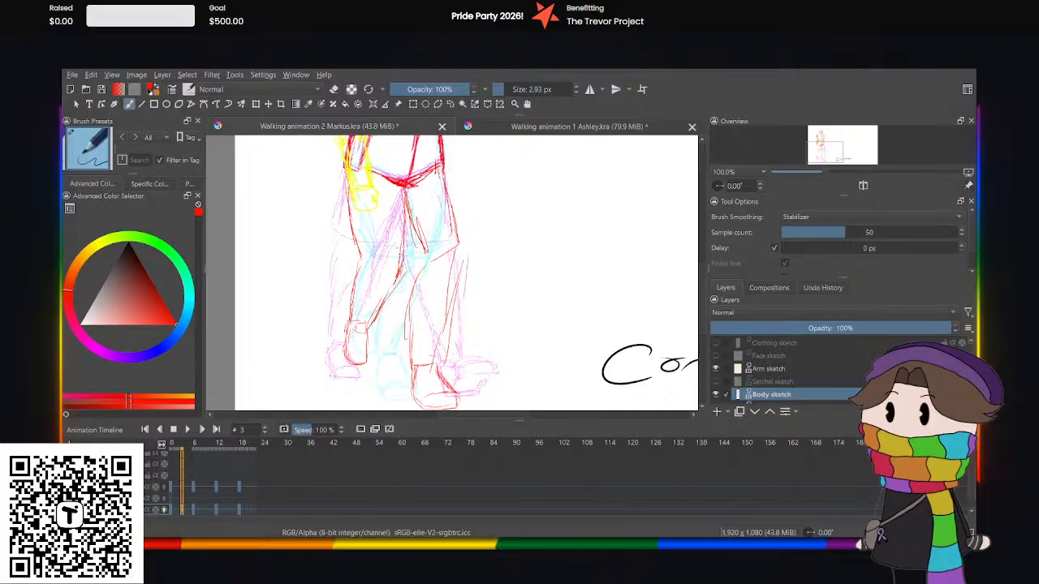
pyautogui.moveTo(388, 282); pyautogui.dragTo(367, 323)
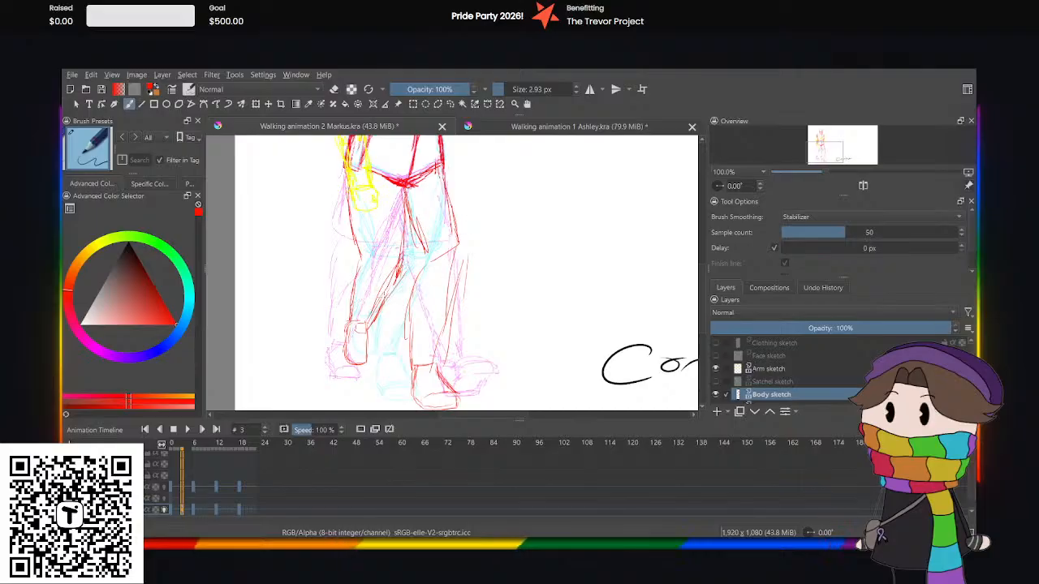
# Clear the rough inner calf strokes of the back leg, redraw that line, and reinforce the front leg's outer and inner contours.
pyautogui.click(448, 105)
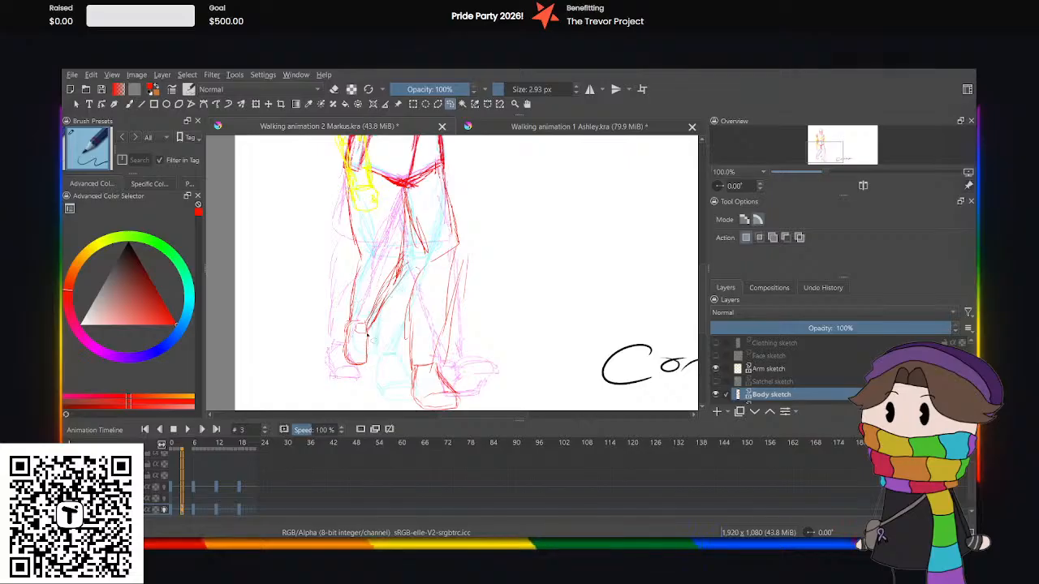
pyautogui.moveTo(412, 285)
pyautogui.mouseDown()
pyautogui.moveTo(398, 222)
pyautogui.moveTo(415, 212)
pyautogui.moveTo(372, 265)
pyautogui.mouseUp()
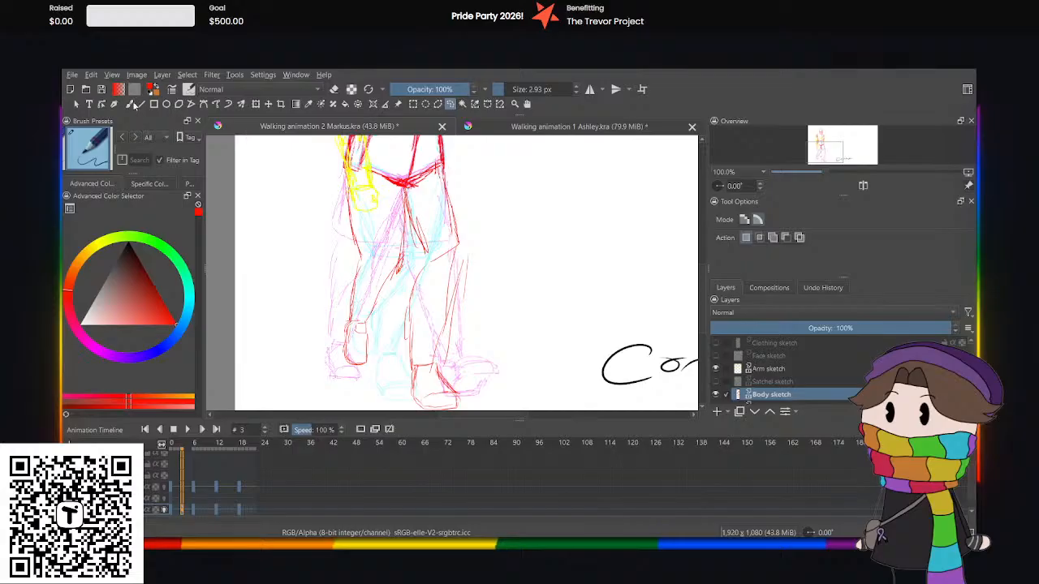
pyautogui.click(131, 106)
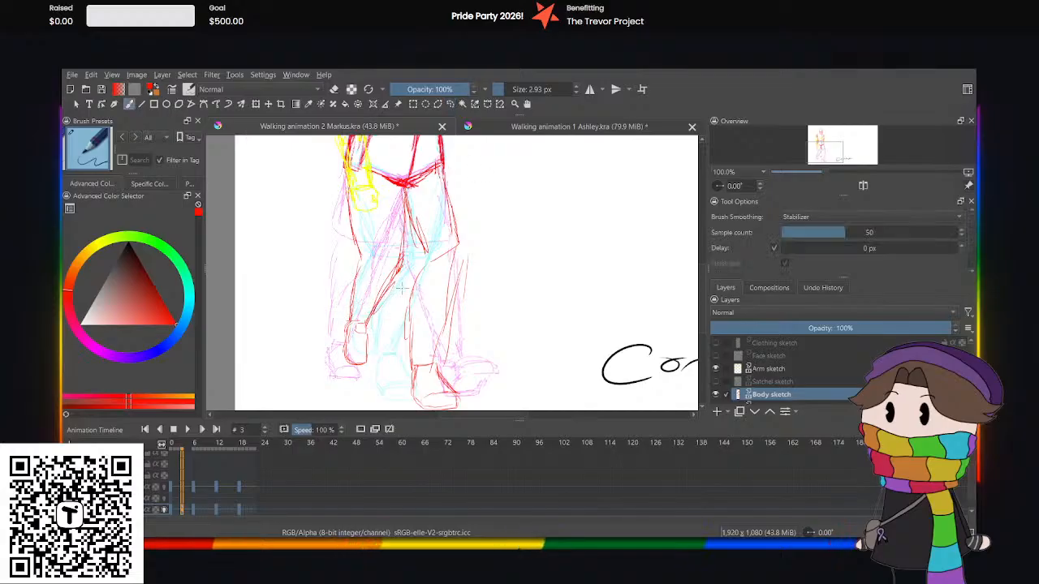
pyautogui.moveTo(443, 160)
pyautogui.mouseDown()
pyautogui.moveTo(439, 247)
pyautogui.moveTo(452, 213)
pyautogui.moveTo(463, 264)
pyautogui.mouseUp()
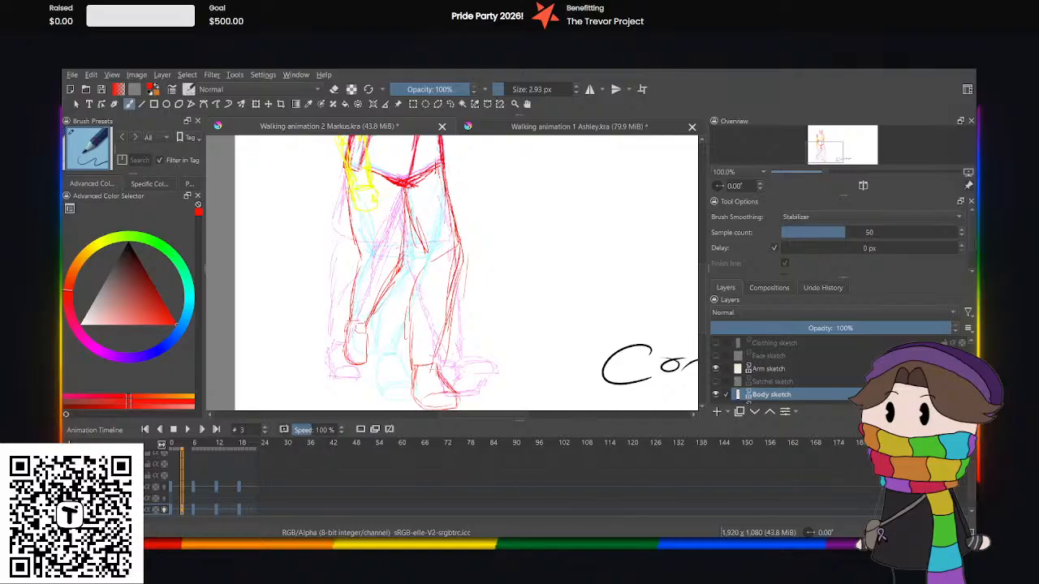
pyautogui.moveTo(406, 226)
pyautogui.mouseDown()
pyautogui.moveTo(423, 263)
pyautogui.moveTo(410, 281)
pyautogui.mouseUp()
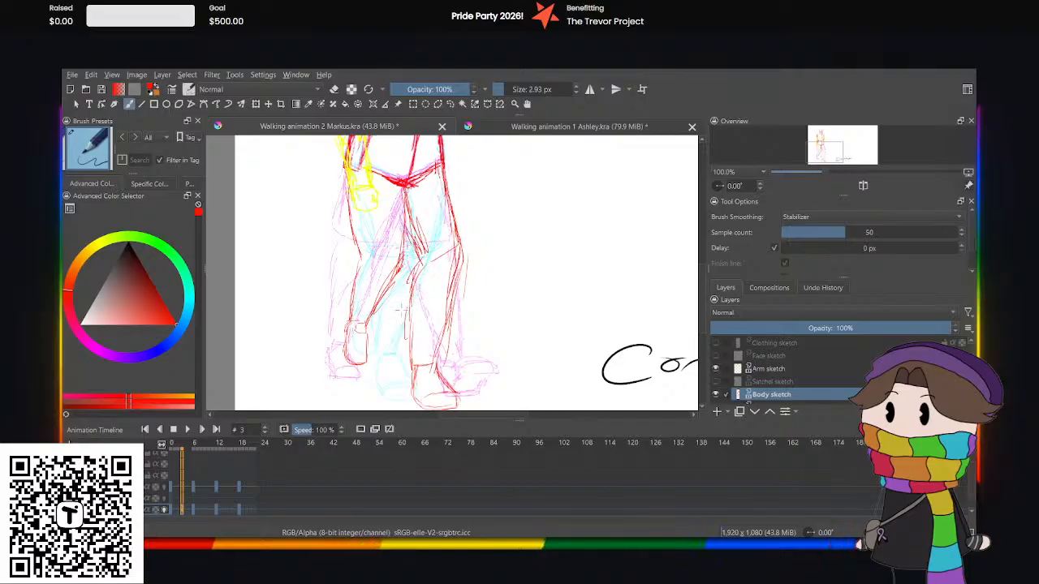
# Review the whole sketched figure zoomed out and compare its legs with Ashley's down pose, returning to the Markus document.
pyautogui.hotkey('ctrl', '-')
pyautogui.hotkey('ctrl', '-')
pyautogui.hotkey('ctrl', '-')
pyautogui.hotkey('ctrl', '+')
pyautogui.hotkey('ctrl', '+')
pyautogui.hotkey('ctrl', '+')
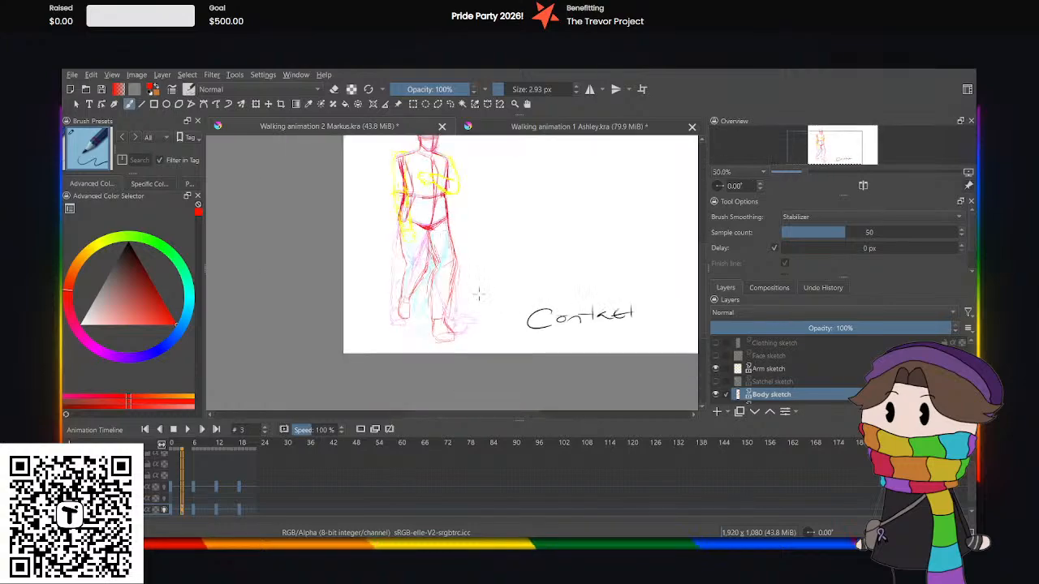
pyautogui.hotkey('ctrl', '-')
pyautogui.hotkey('ctrl', '-')
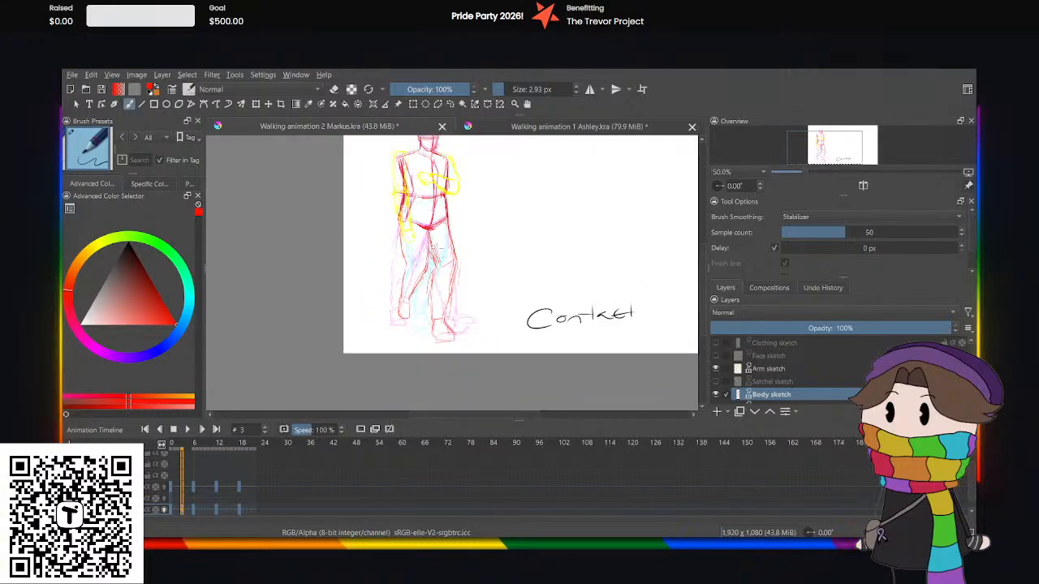
pyautogui.click(470, 127)
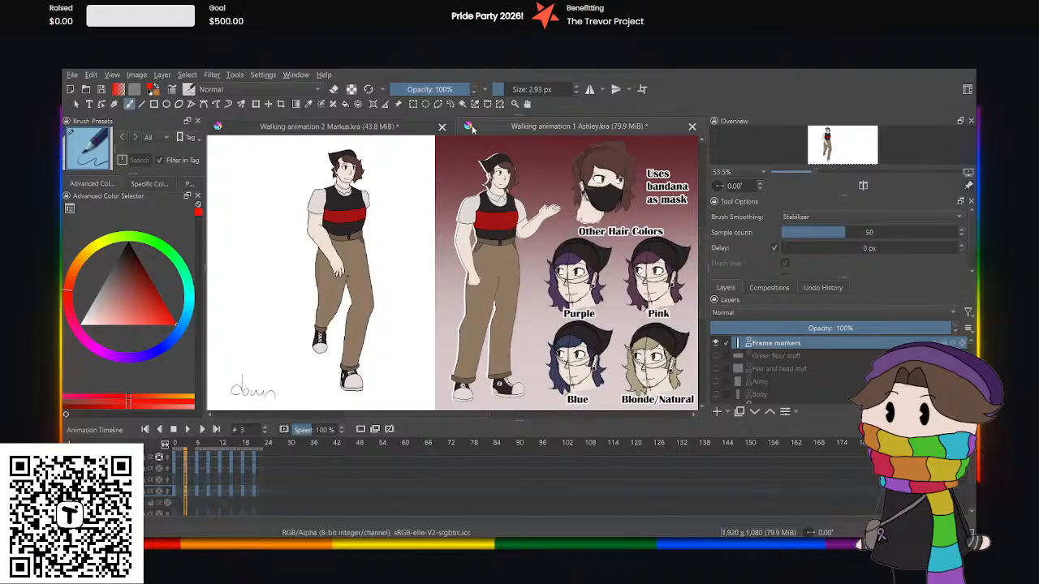
pyautogui.click(370, 130)
pyautogui.hotkey('ctrl', '+')
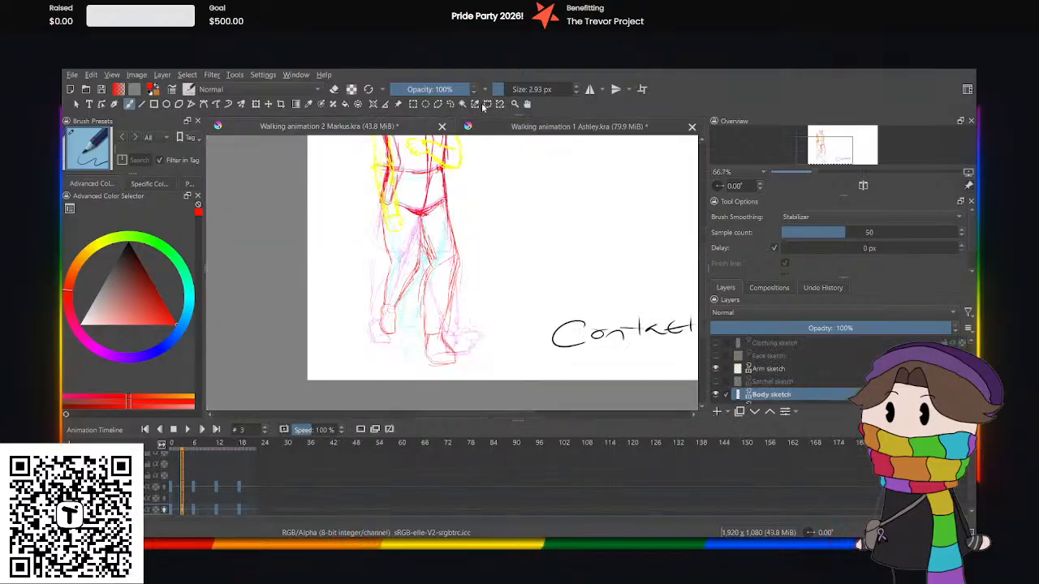
# Select the front foot and ankle with a freehand selection and adjust their placement slightly with a free transform.
pyautogui.click(448, 104)
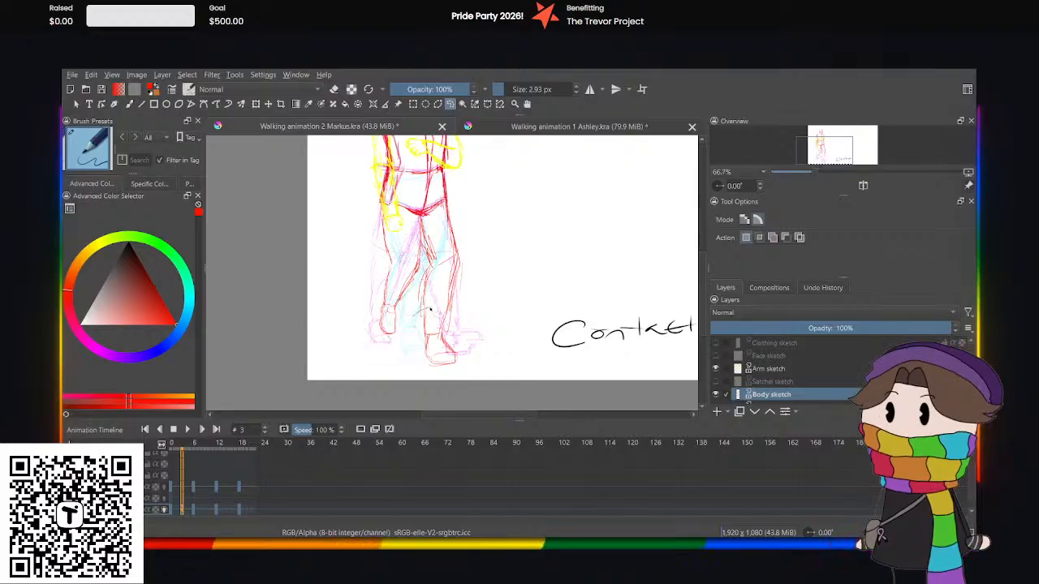
pyautogui.moveTo(430, 310)
pyautogui.mouseDown()
pyautogui.moveTo(390, 347)
pyautogui.moveTo(414, 335)
pyautogui.mouseUp()
pyautogui.click(257, 105)
pyautogui.moveTo(416, 339); pyautogui.dragTo(416, 338)
pyautogui.click(451, 104)
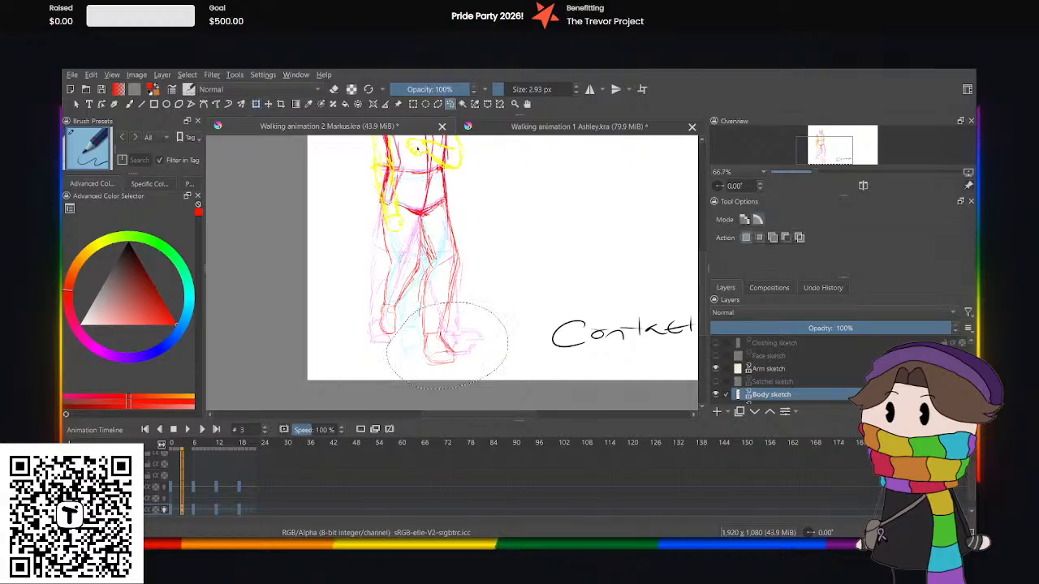
# Play the Markus walk animation from frame 0 to review the motion, and pause it.
pyautogui.moveTo(703, 330); pyautogui.dragTo(702, 305)
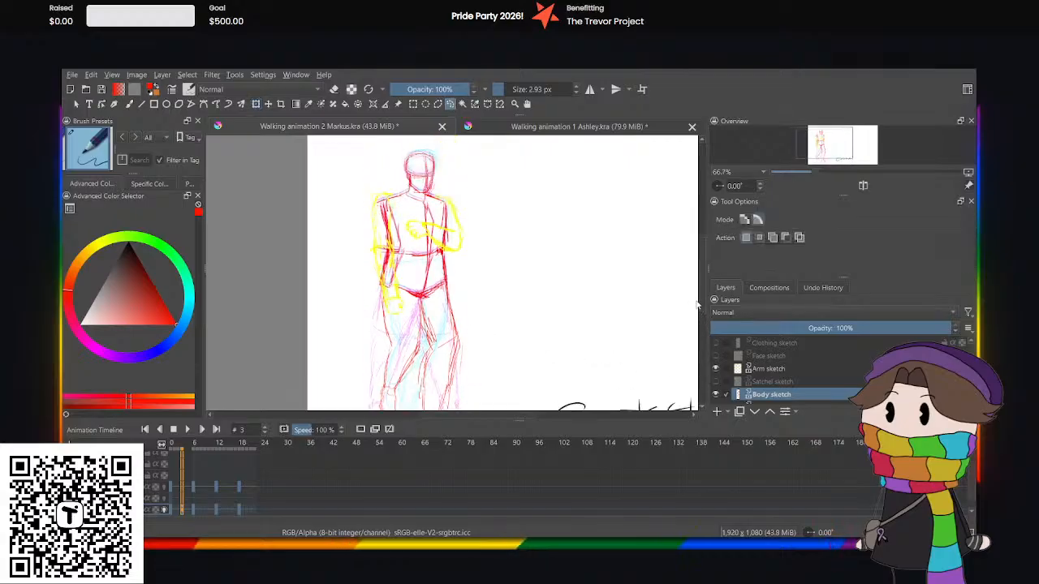
pyautogui.click(170, 512)
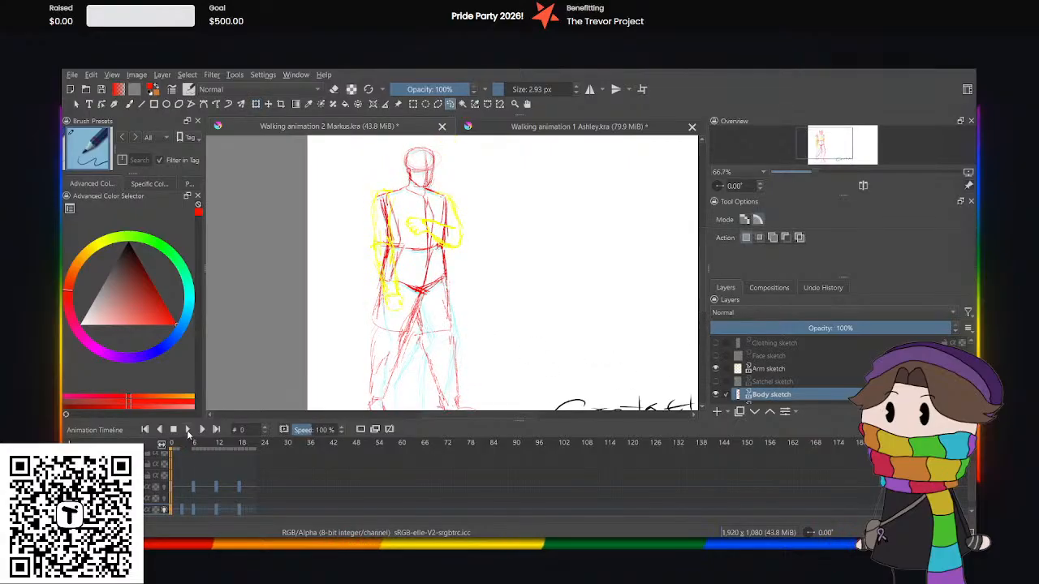
pyautogui.click(188, 429)
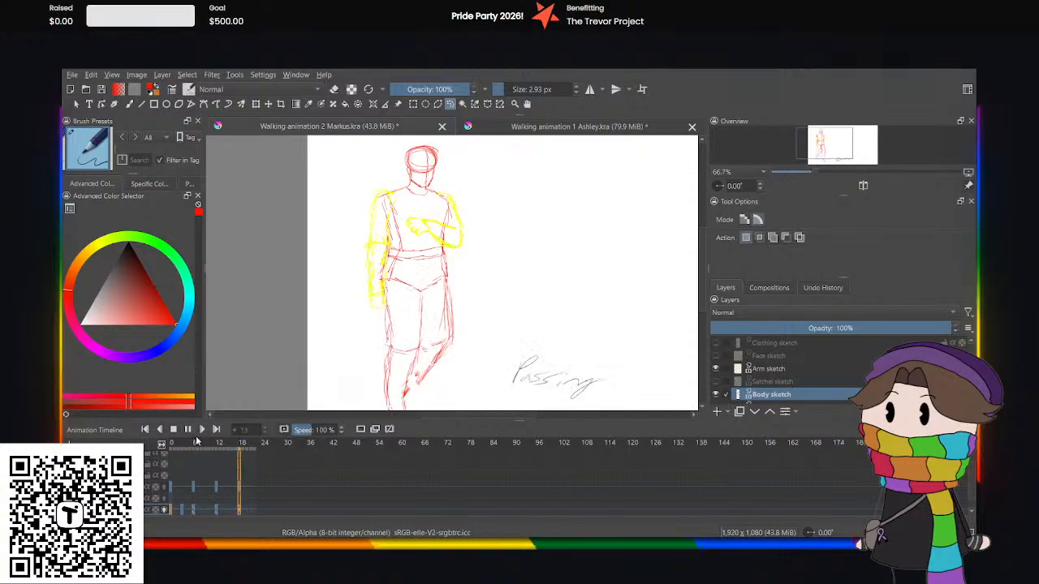
pyautogui.click(188, 430)
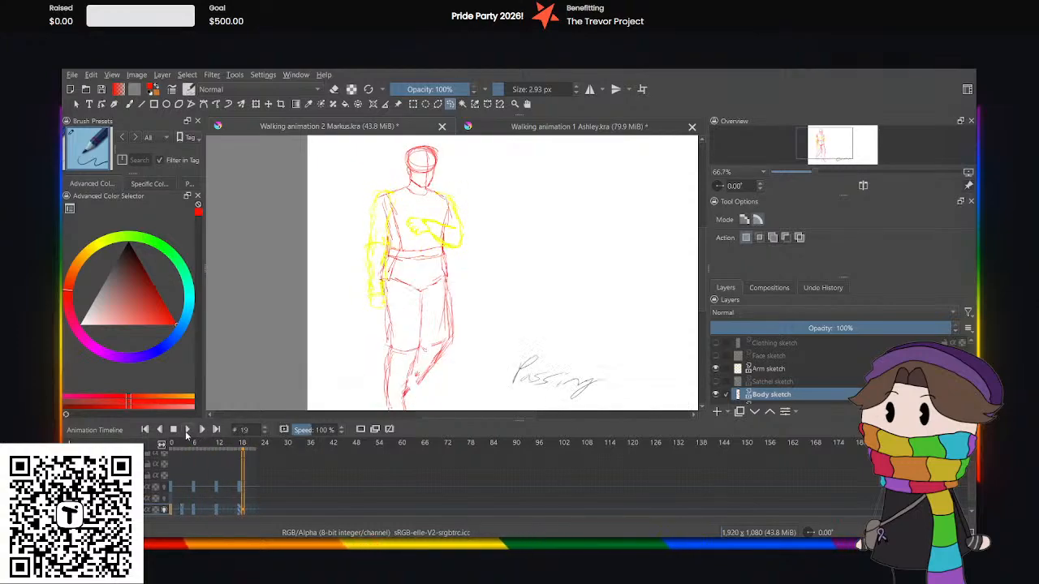
# Return to frame 3 and add a blank keyframe there for the arm sketch.
pyautogui.click(182, 511)
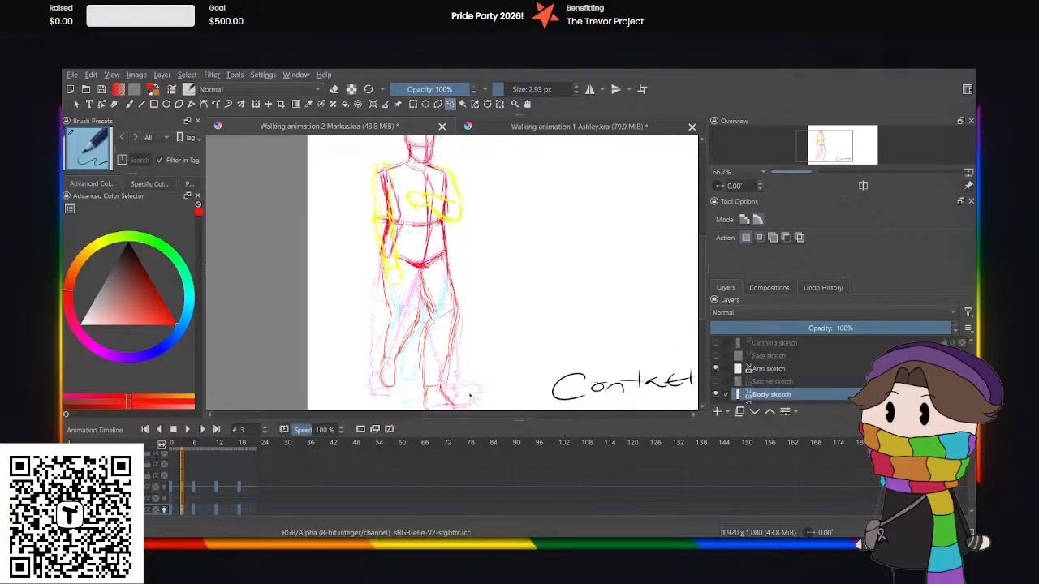
pyautogui.click(359, 430)
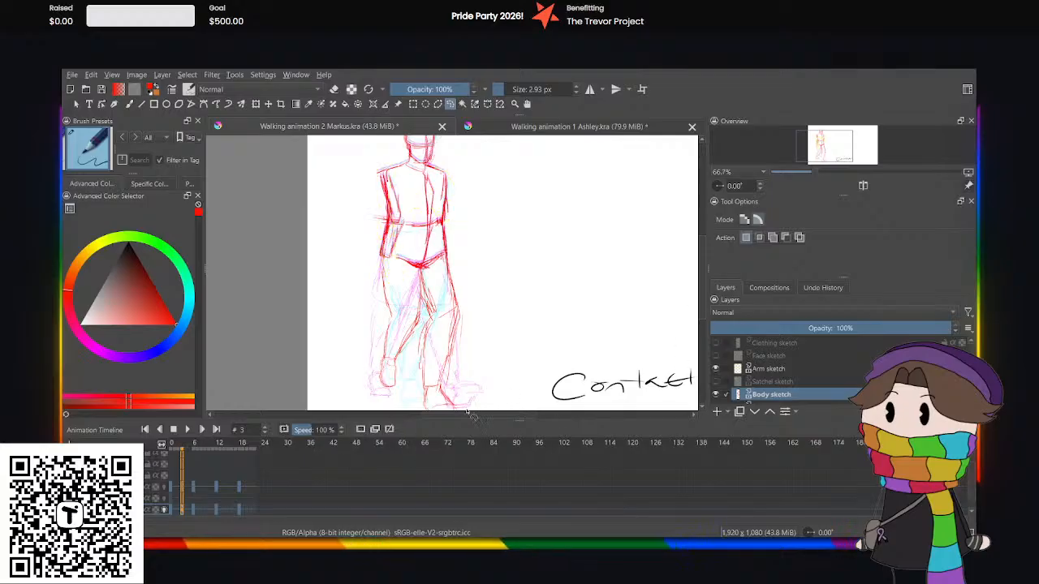
# Copy the arm sketch from frame 0 and paste it into frame 3 of the Arm sketch layer.
pyautogui.click(787, 369)
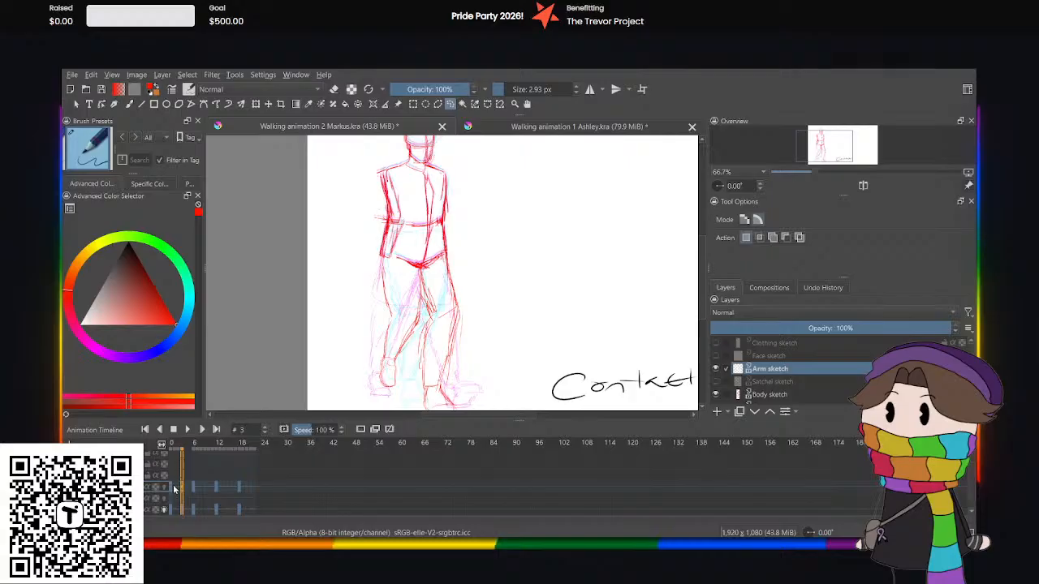
pyautogui.click(169, 455)
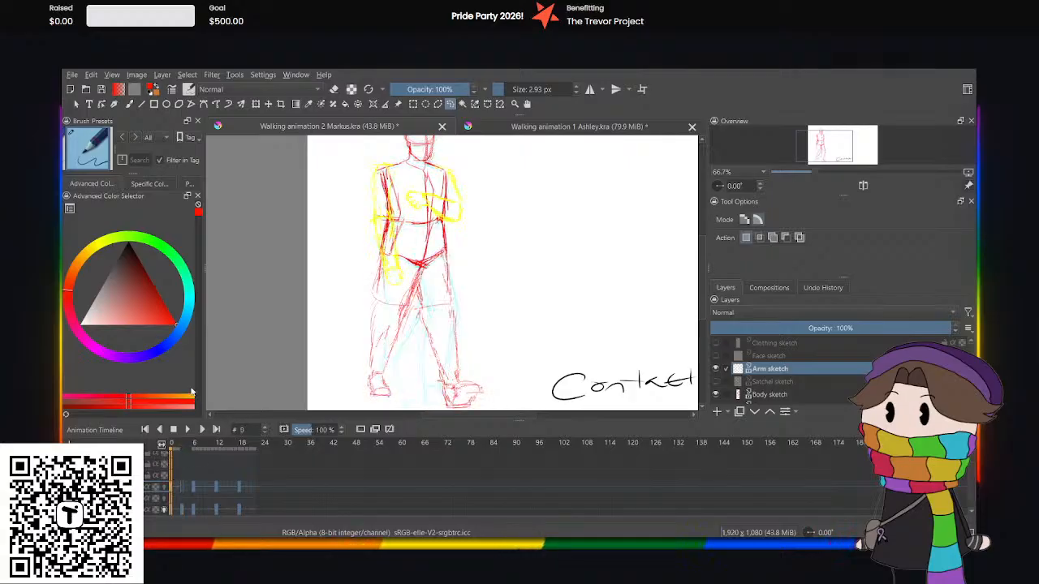
pyautogui.click(182, 487)
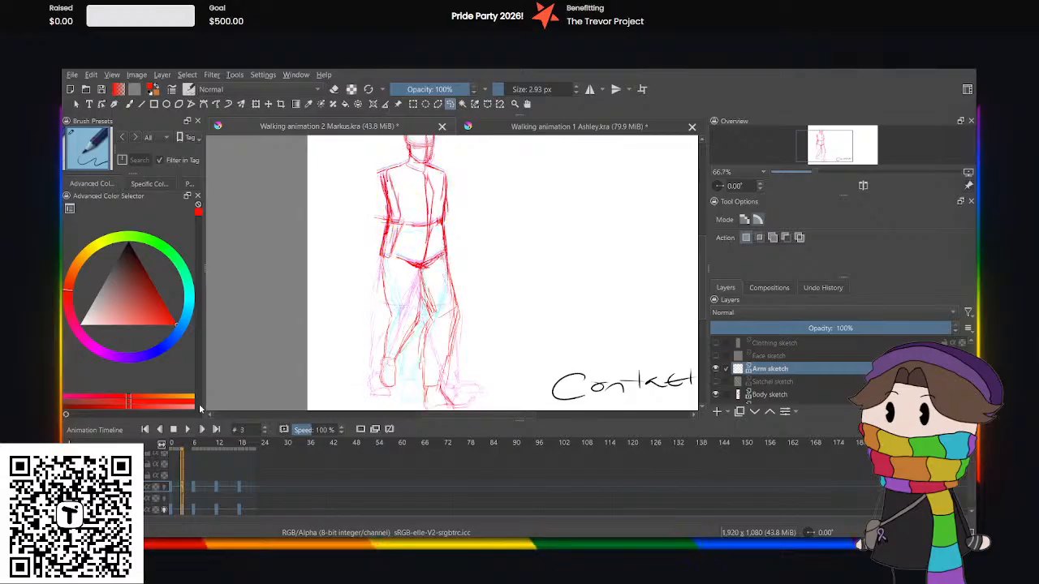
pyautogui.hotkey('ctrl', 'v')
# Nudge the pasted arms down slightly with a free transform to fit the lowered body, checking Ashley's down pose for reference.
pyautogui.click(257, 103)
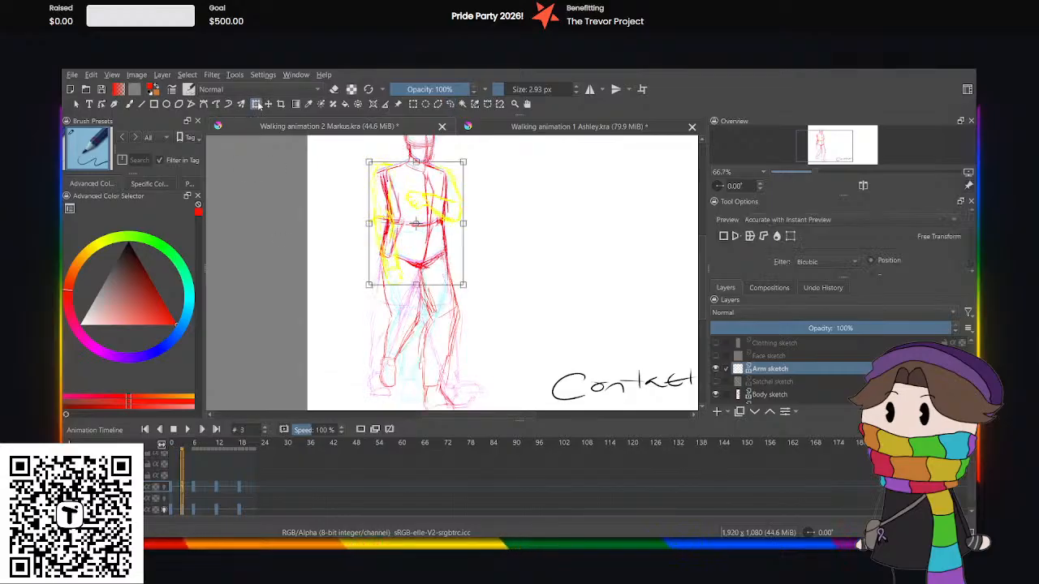
pyautogui.press('Down')
pyautogui.press('Down')
pyautogui.press('Down')
pyautogui.press('Down')
pyautogui.press('Down')
pyautogui.press('Down')
pyautogui.press('Down')
pyautogui.press('Down')
pyautogui.press('Down')
pyautogui.press('Down')
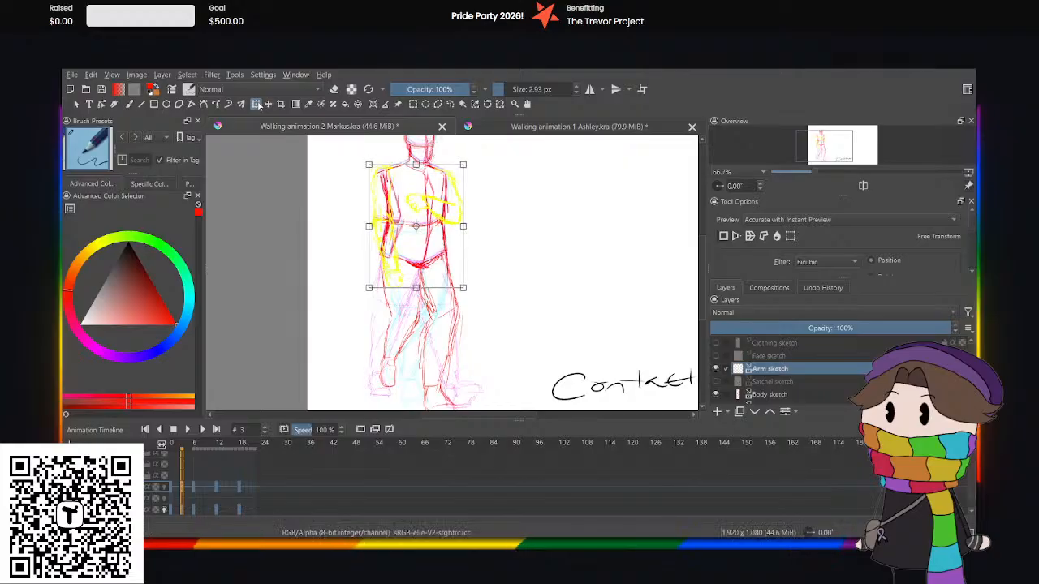
pyautogui.press('Down')
pyautogui.press('Down')
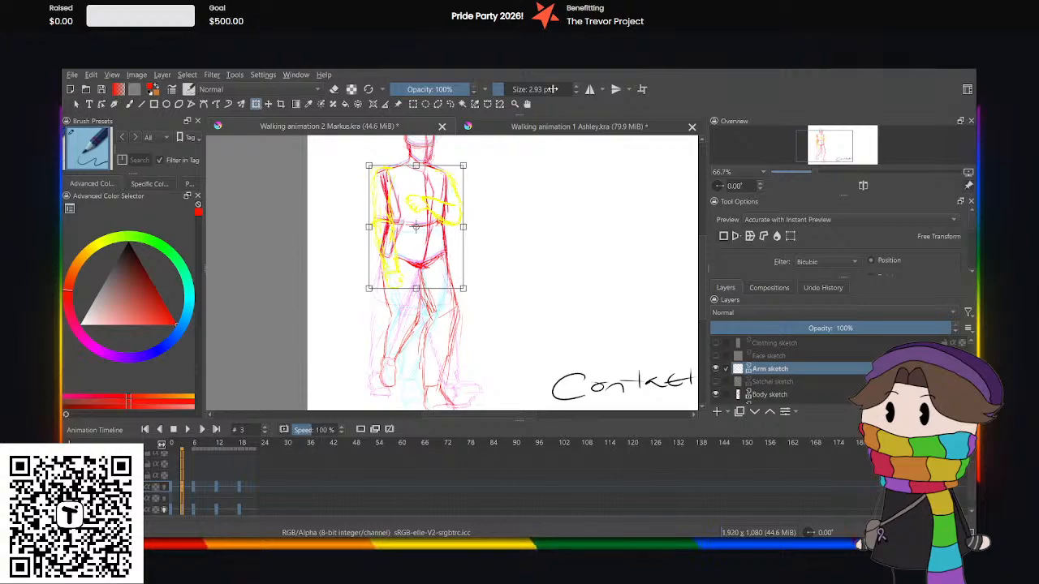
pyautogui.click(533, 135)
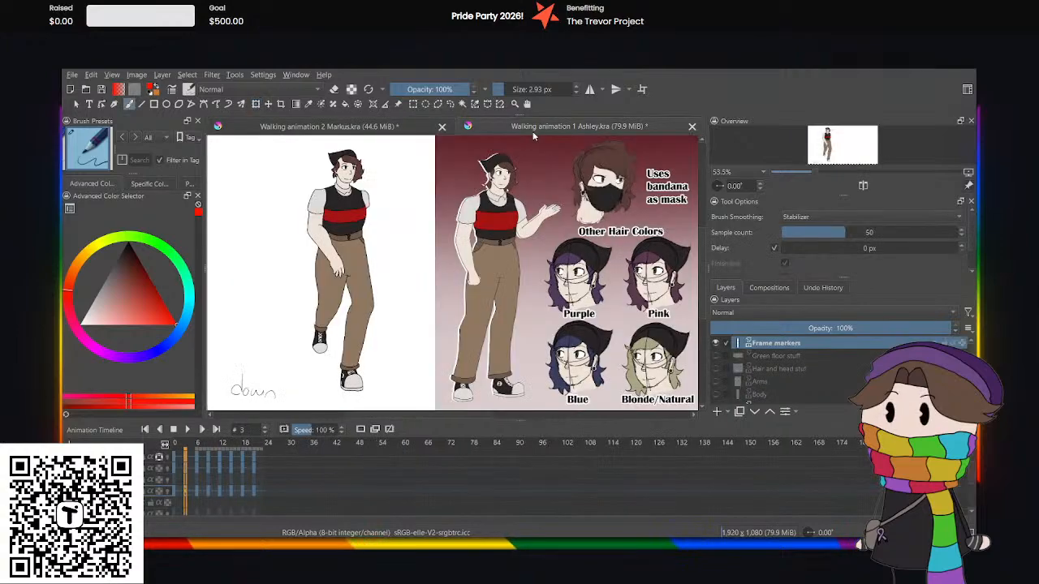
pyautogui.click(401, 127)
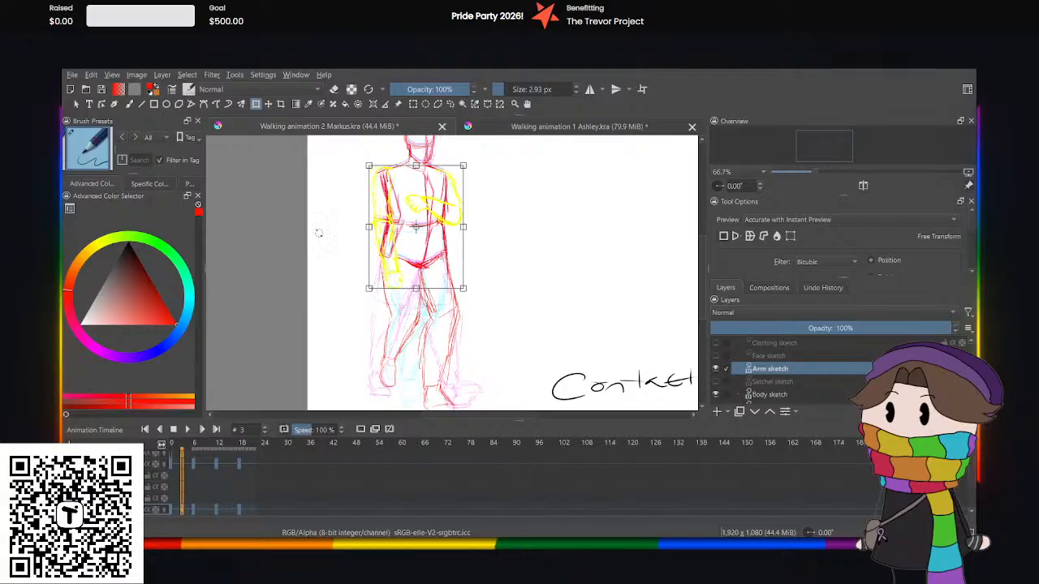
pyautogui.click(451, 105)
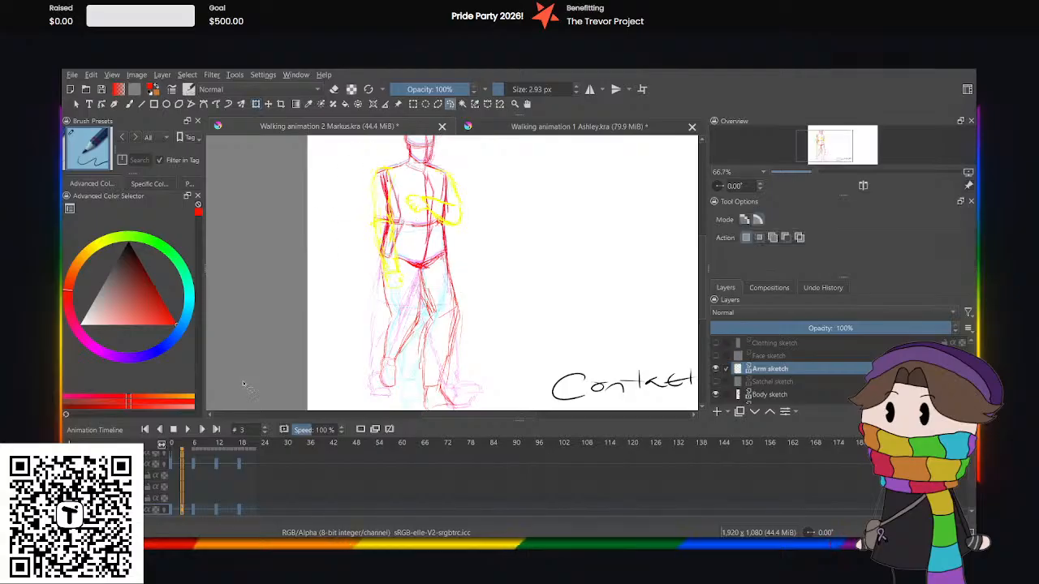
# Compare the hanging arm and hips up close across frames 3, 6 and 0, returning to frame 3.
pyautogui.scroll(2, 400, 219)
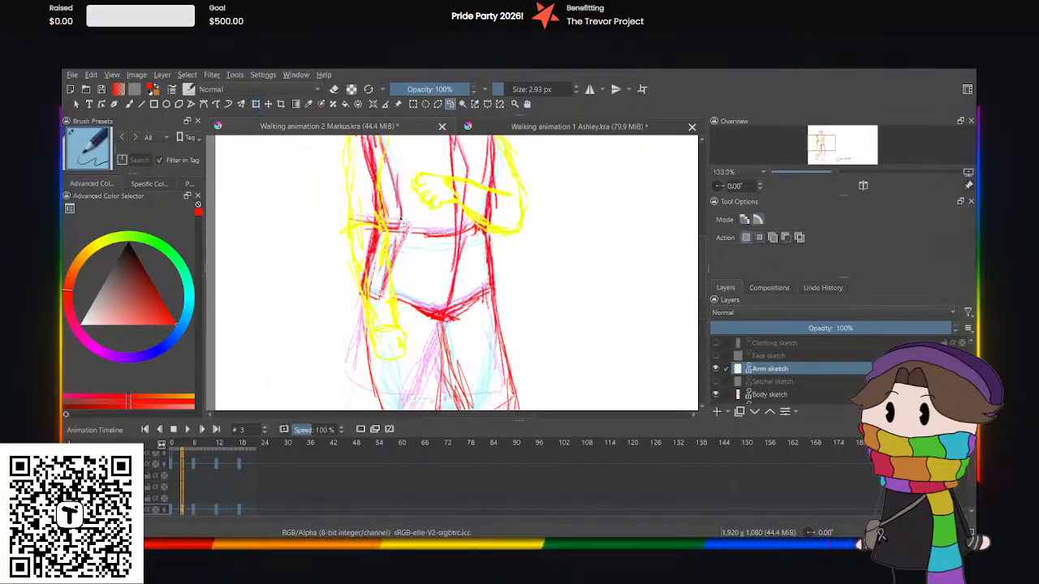
pyautogui.scroll(1, 403, 221)
pyautogui.moveTo(703, 280); pyautogui.dragTo(700, 288)
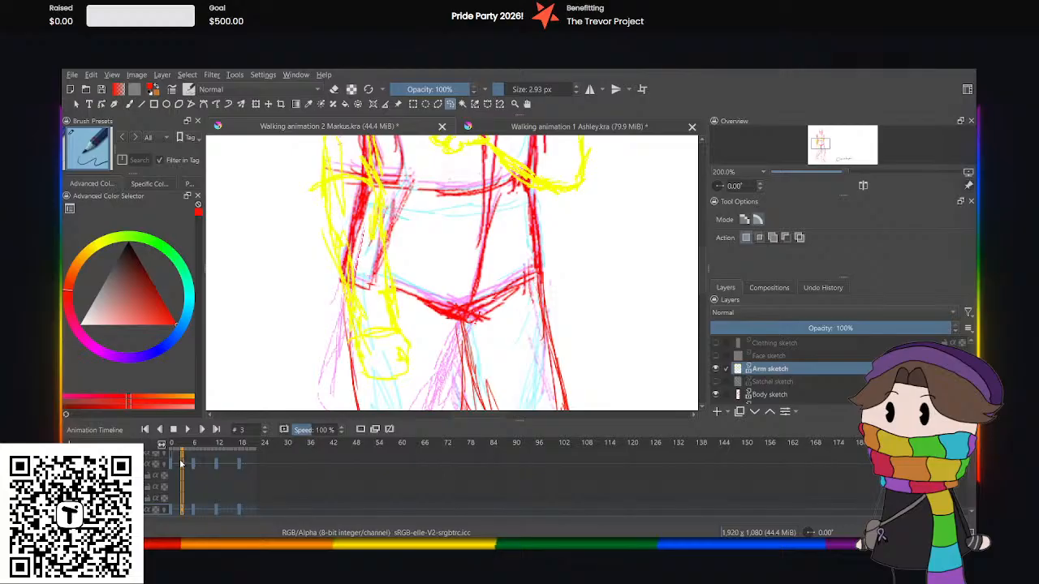
pyautogui.click(194, 509)
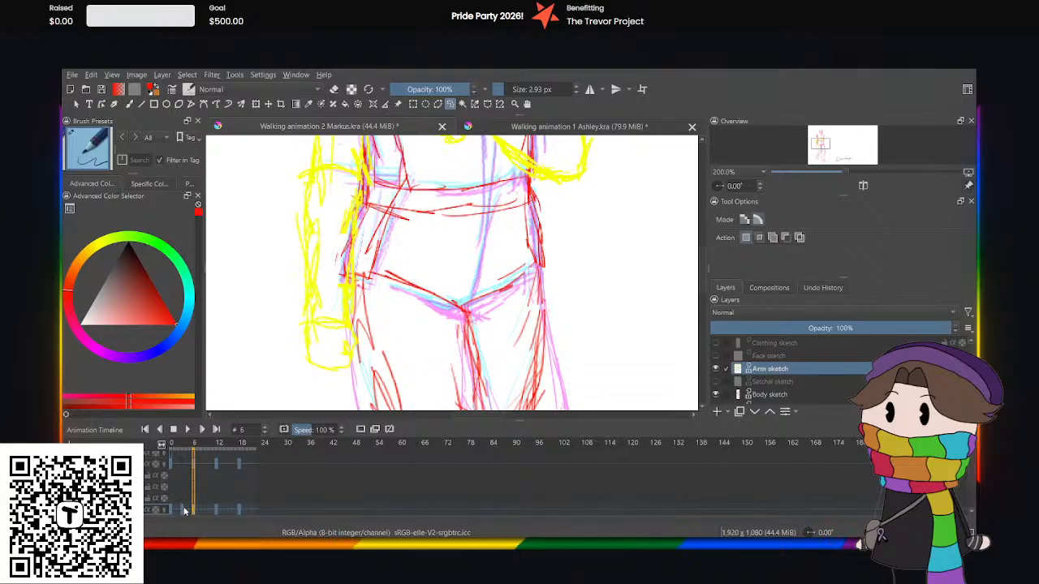
pyautogui.click(171, 510)
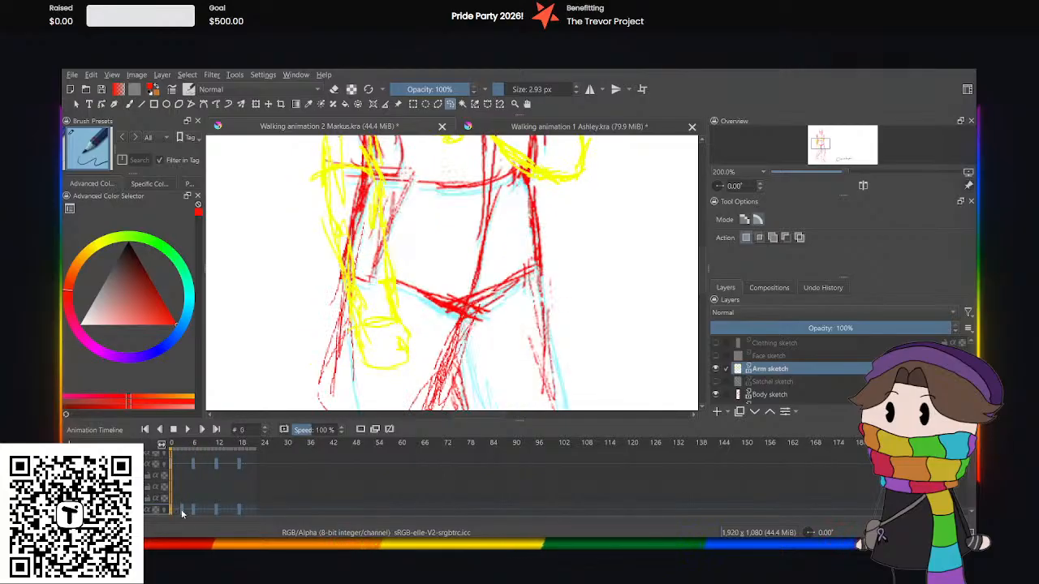
pyautogui.click(181, 510)
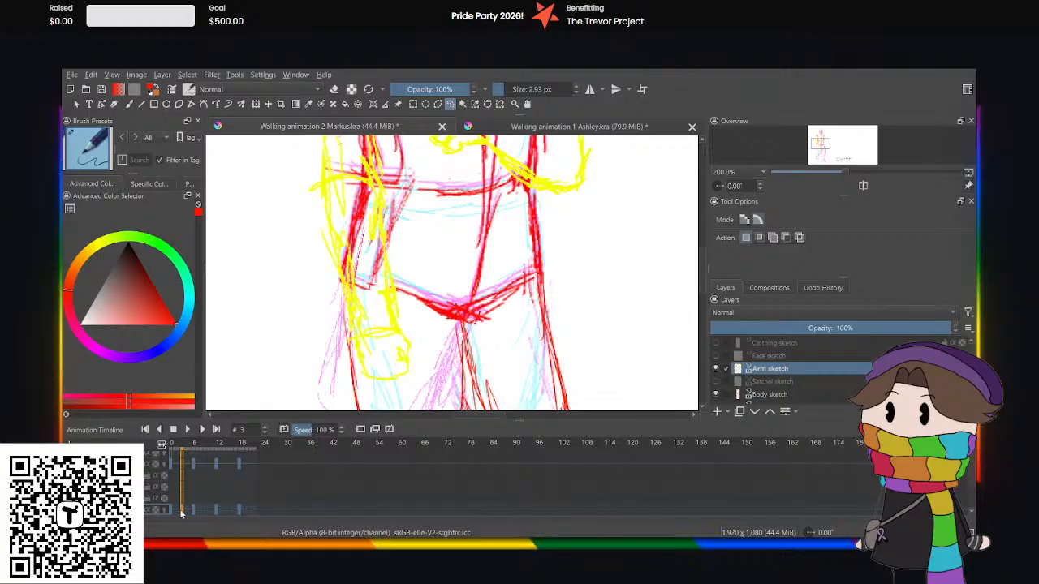
# Select the hanging arm with a freehand selection and rotate it slightly so the hand swings outward, clearing the selection.
pyautogui.scroll(-2, 297, 301)
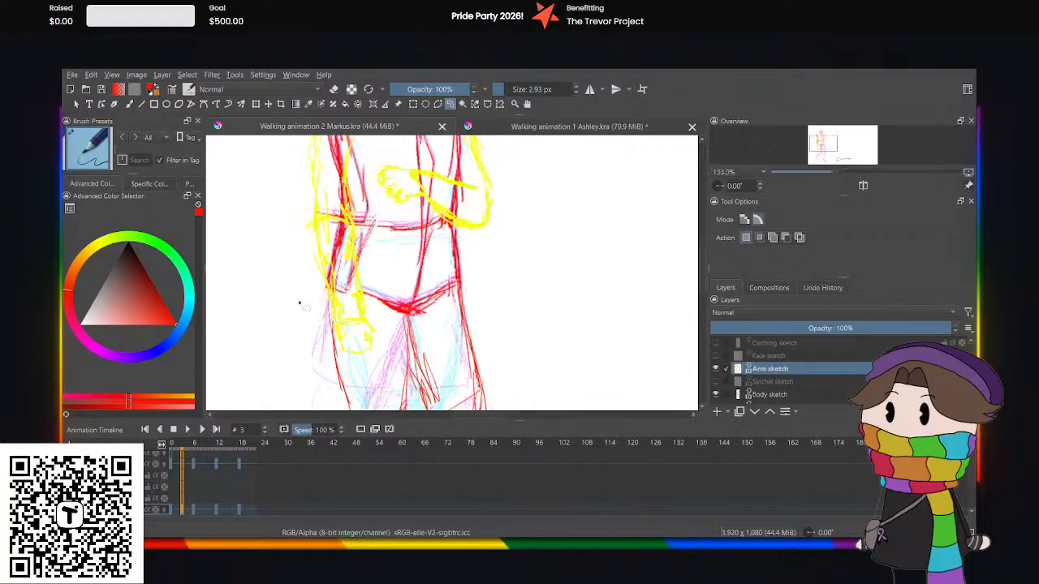
pyautogui.moveTo(301, 163); pyautogui.dragTo(344, 172)
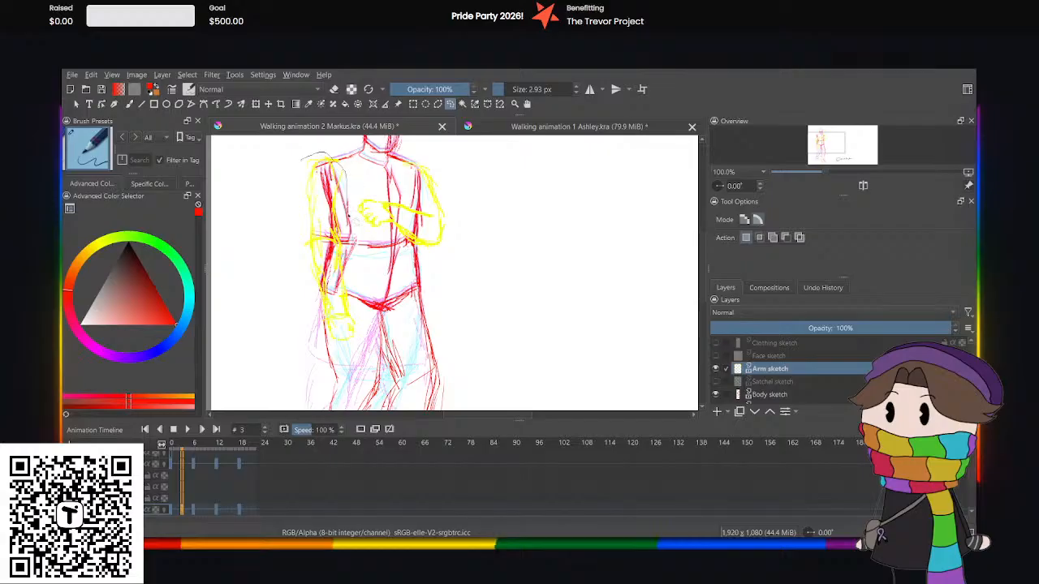
pyautogui.moveTo(349, 219)
pyautogui.mouseDown()
pyautogui.moveTo(361, 296)
pyautogui.moveTo(353, 361)
pyautogui.moveTo(292, 195)
pyautogui.moveTo(301, 162)
pyautogui.mouseUp()
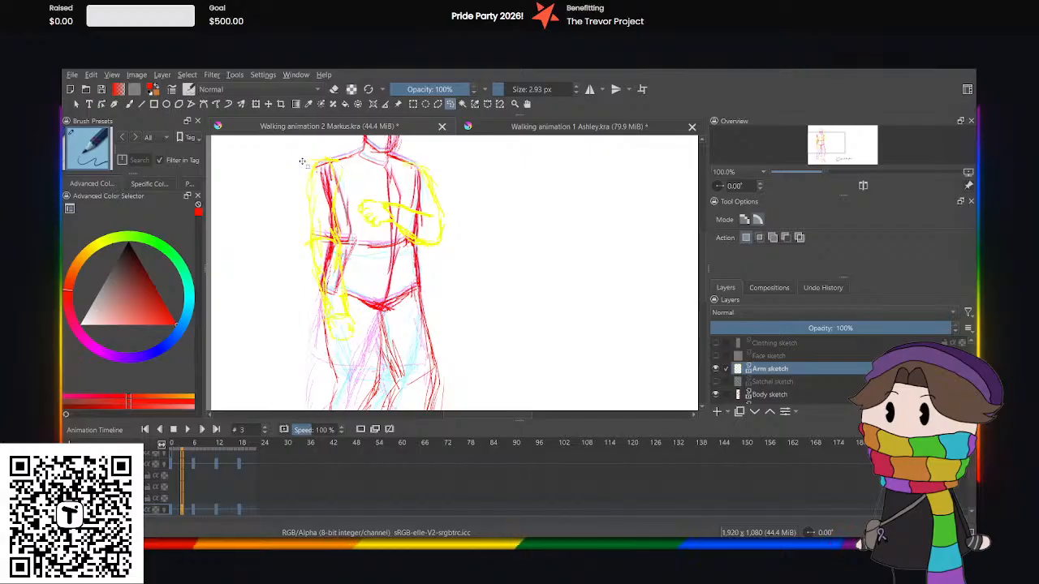
pyautogui.hotkey('ctrl', 't')
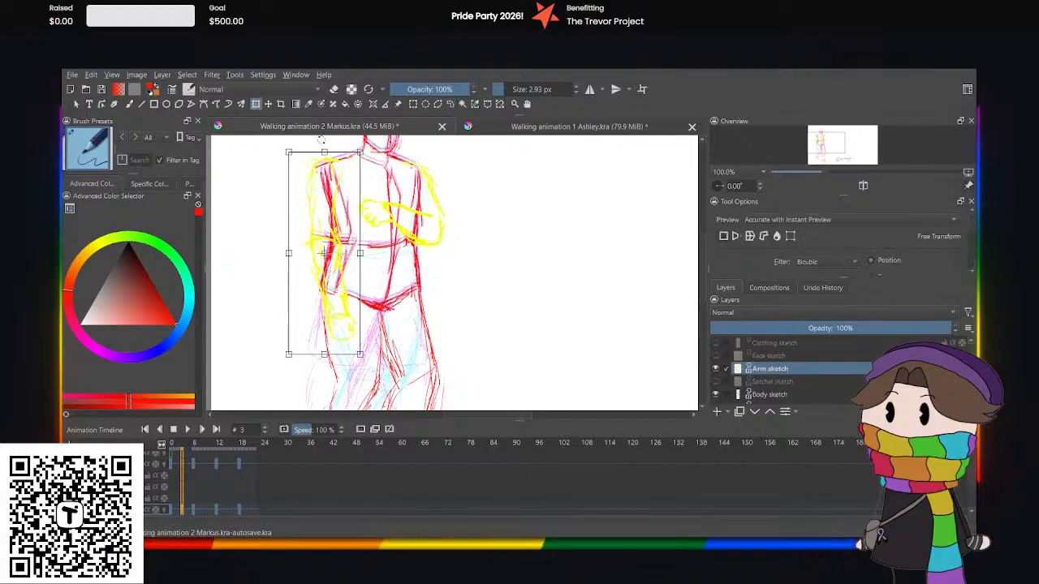
pyautogui.moveTo(321, 140); pyautogui.dragTo(315, 172)
pyautogui.click(450, 107)
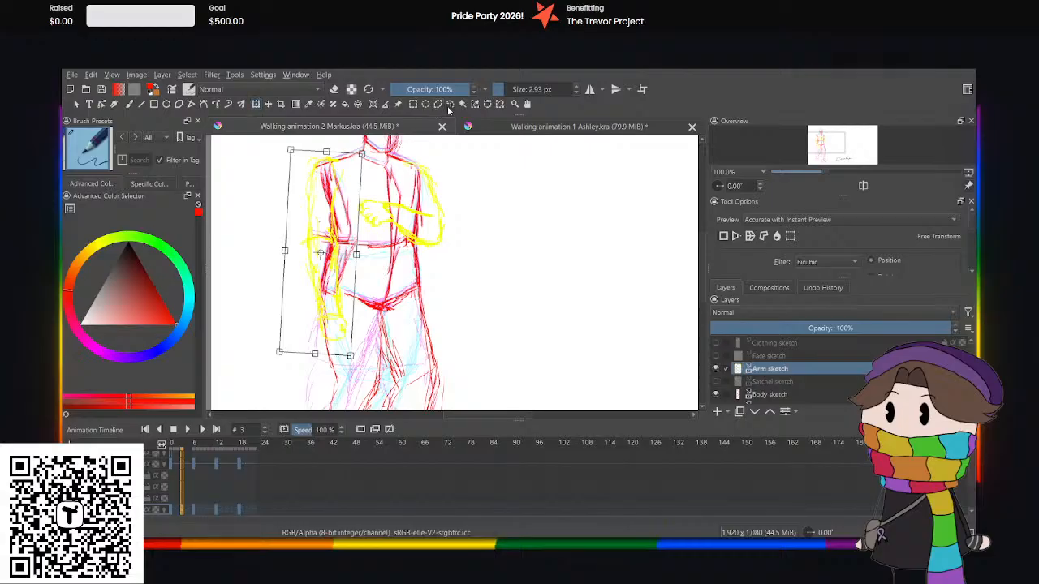
pyautogui.click(364, 170)
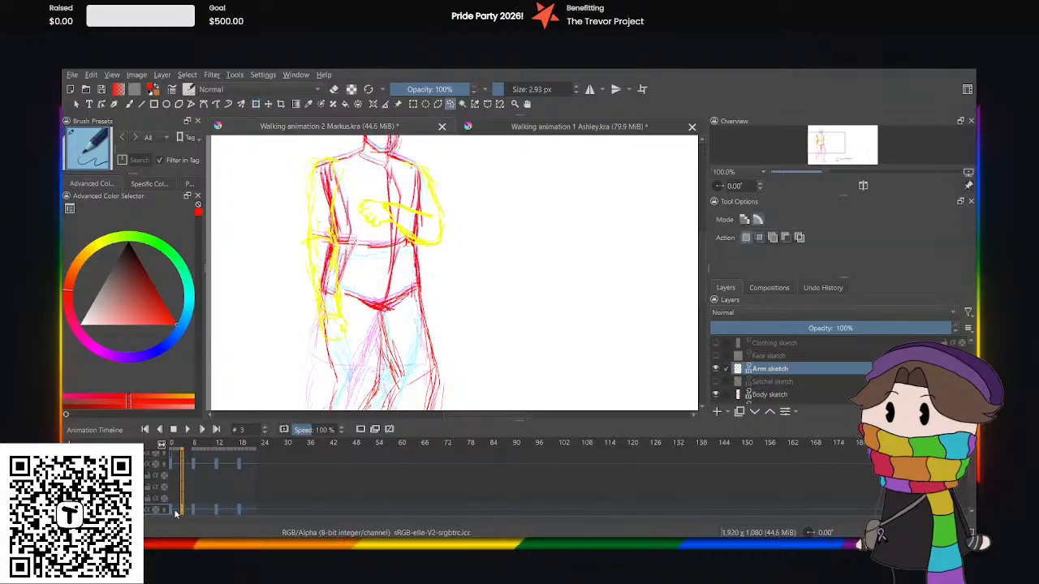
# Play the Markus walk from frame 0 to check the new arms, pause it and return to frame 3.
pyautogui.click(172, 511)
pyautogui.click(187, 430)
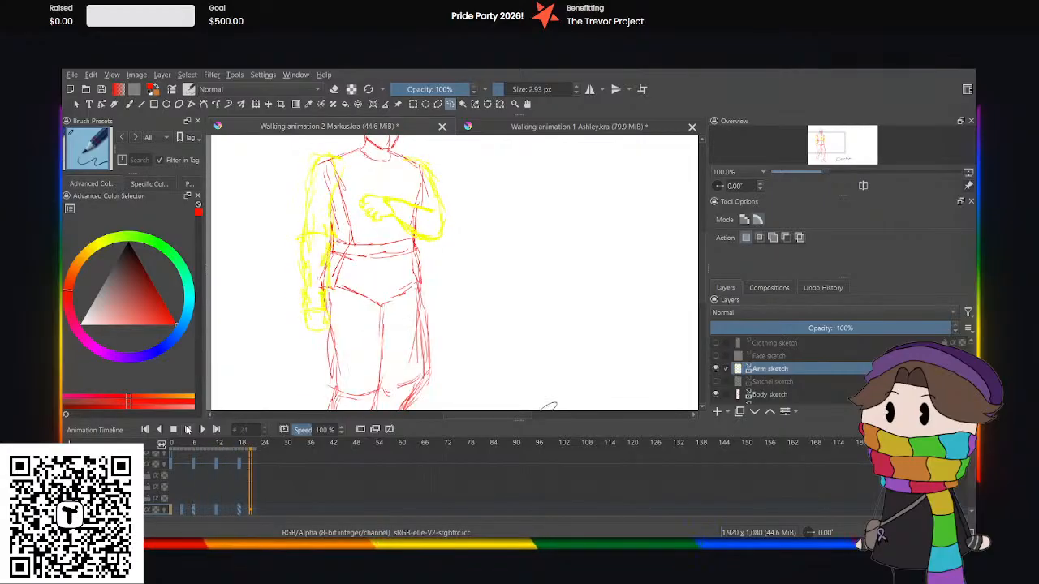
pyautogui.click(187, 429)
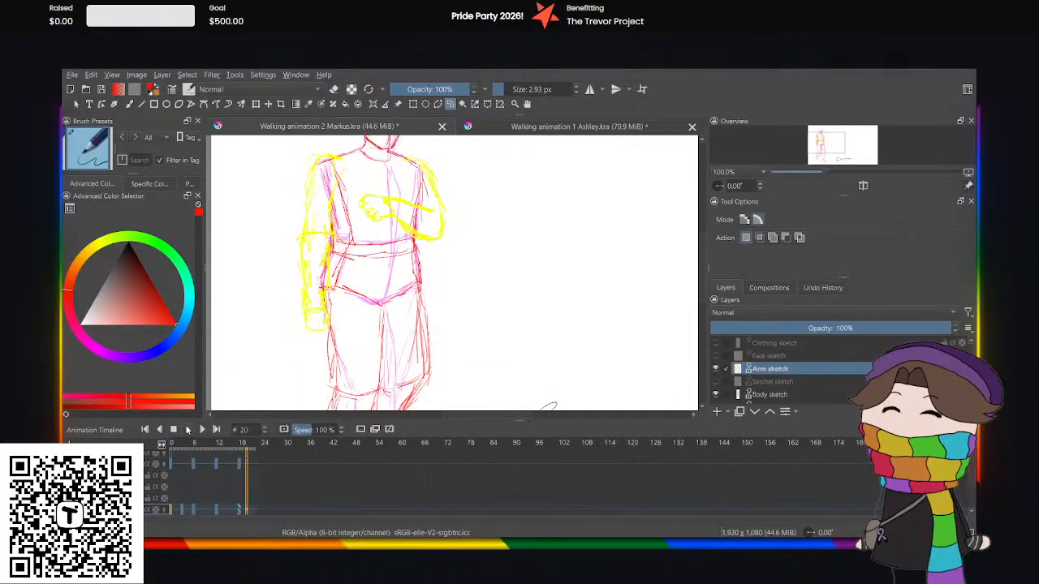
pyautogui.scroll(-2, 404, 298)
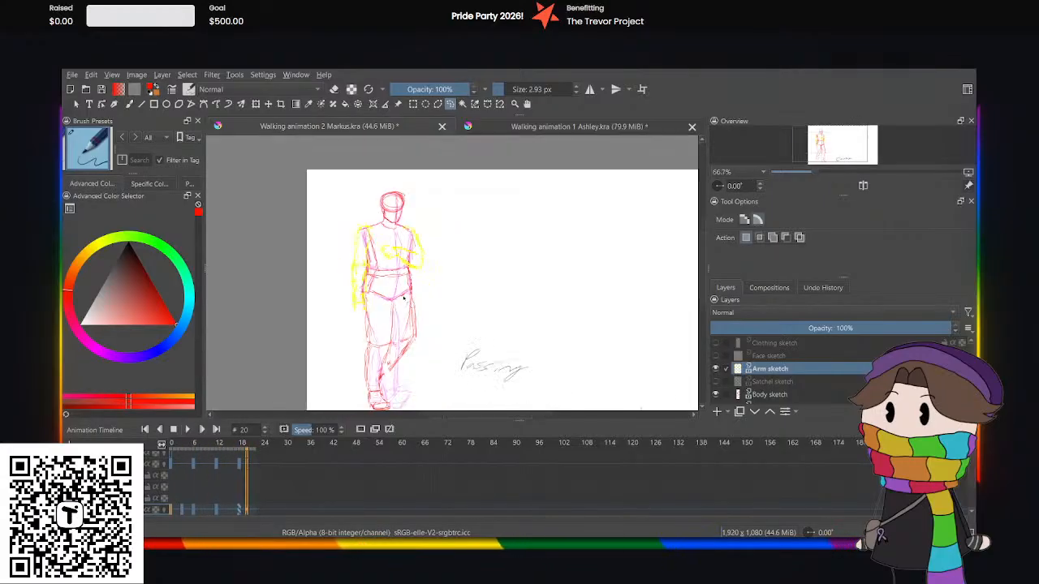
pyautogui.click(179, 511)
pyautogui.click(185, 511)
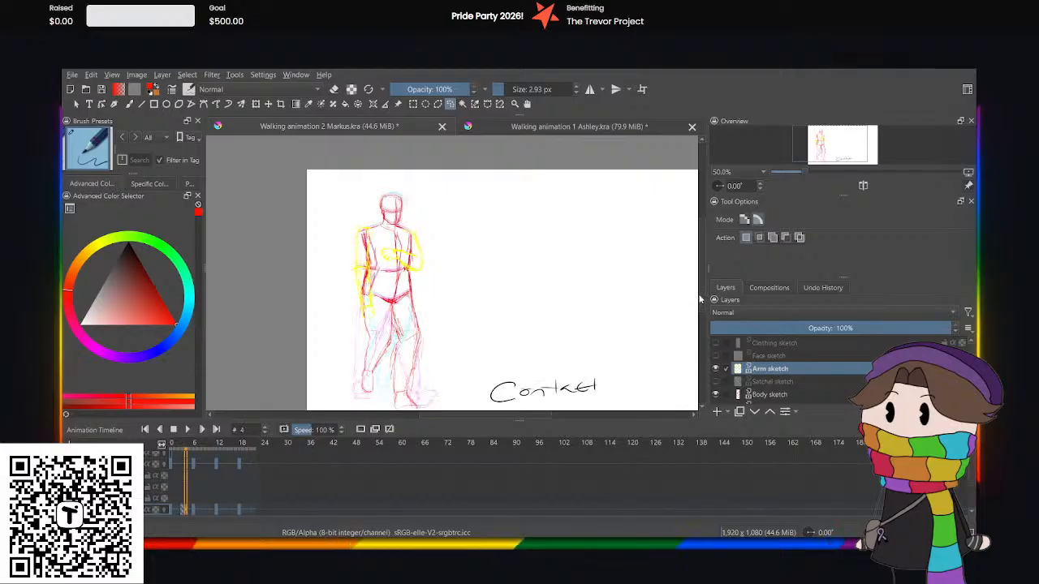
pyautogui.scroll(-2, 697, 341)
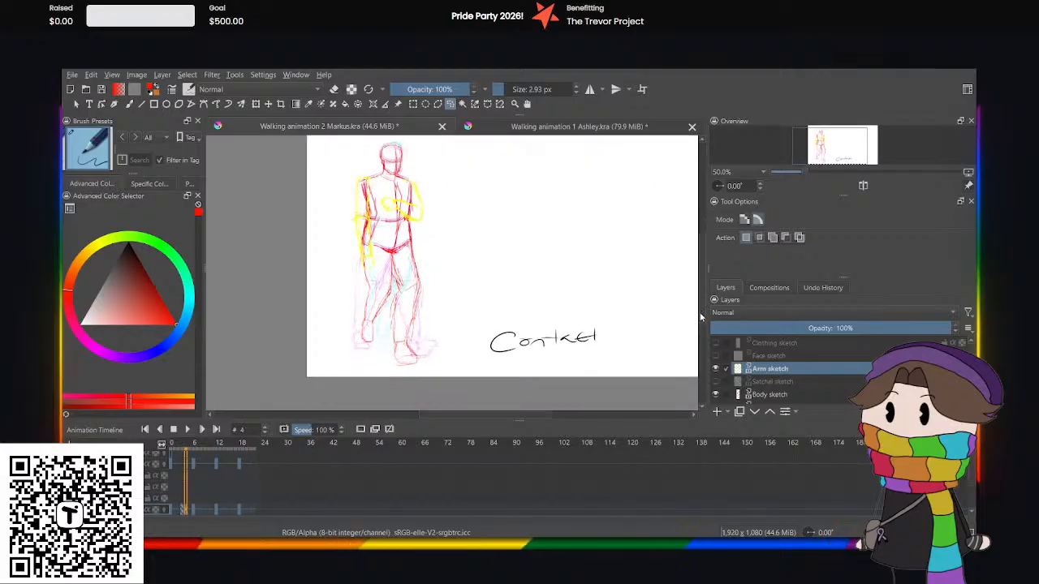
pyautogui.click(182, 511)
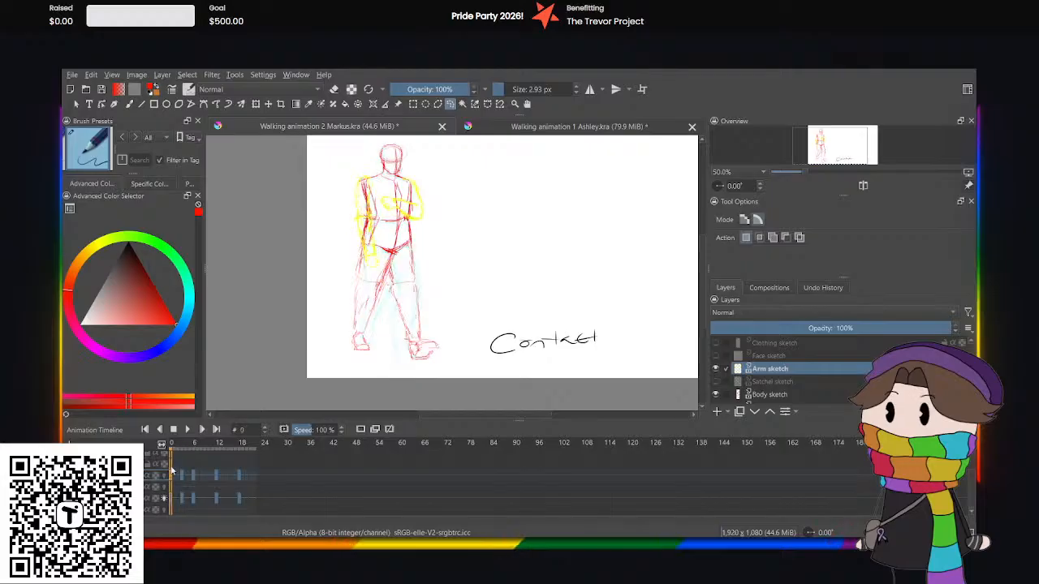
# Replay the walk with the whole figure in view, pause it and go back to frame 3.
pyautogui.click(187, 430)
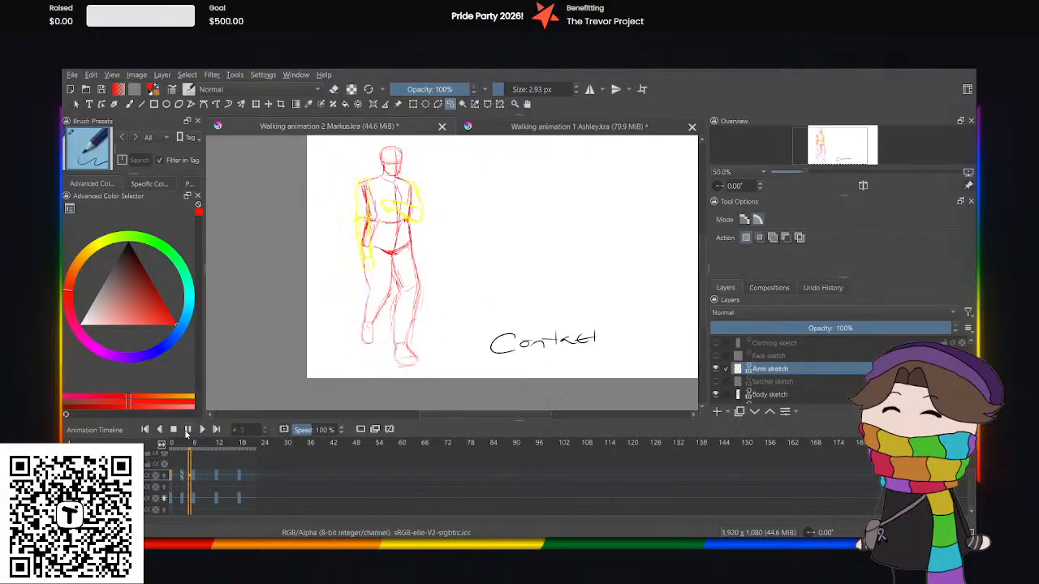
pyautogui.click(186, 430)
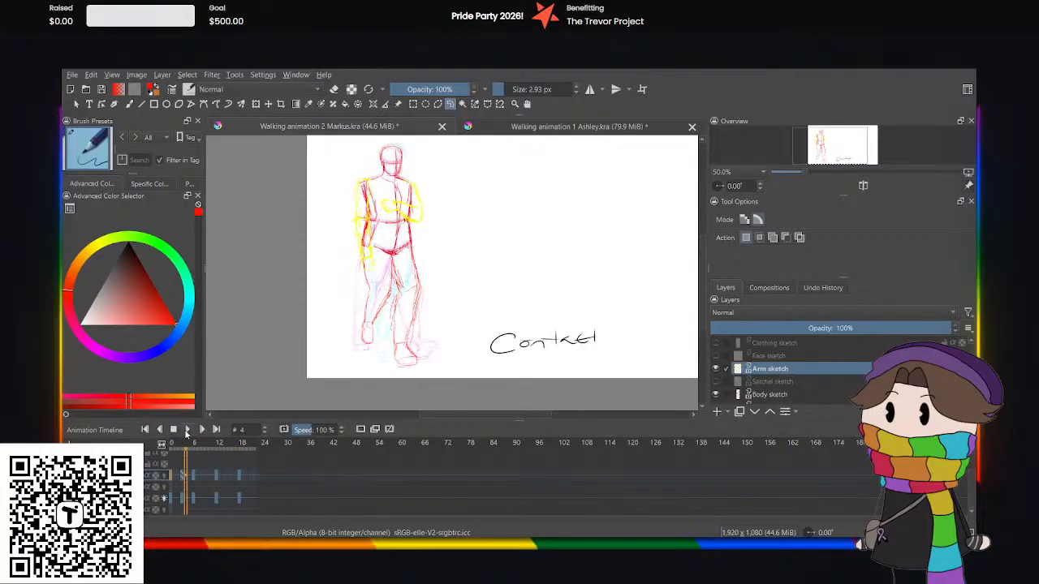
pyautogui.click(171, 475)
pyautogui.click(181, 499)
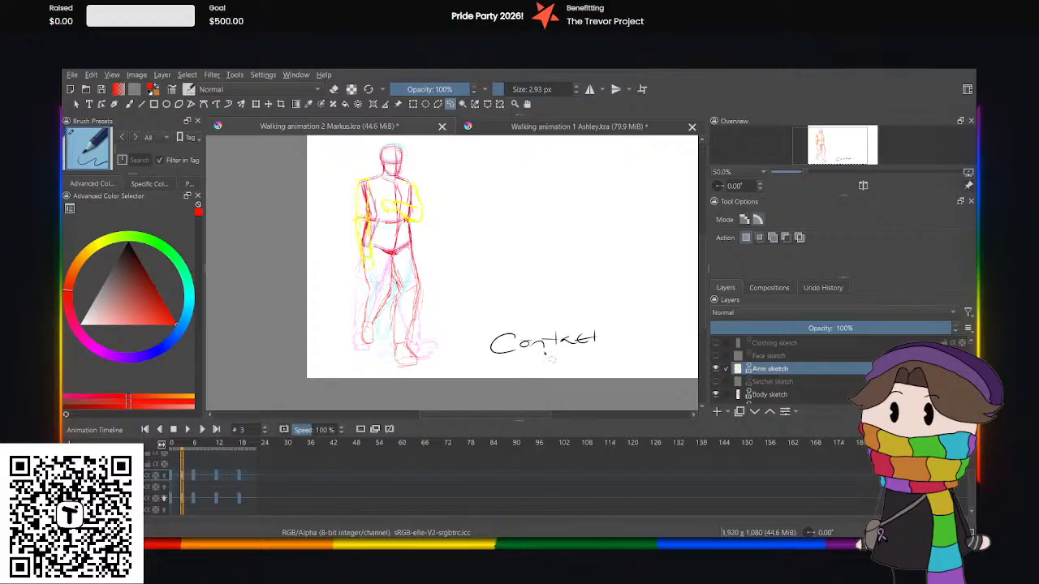
# Flip between frames 0 and 3 to compare the contact and down poses of the whole figure, ending on frame 3.
pyautogui.scroll(-1, 682, 337)
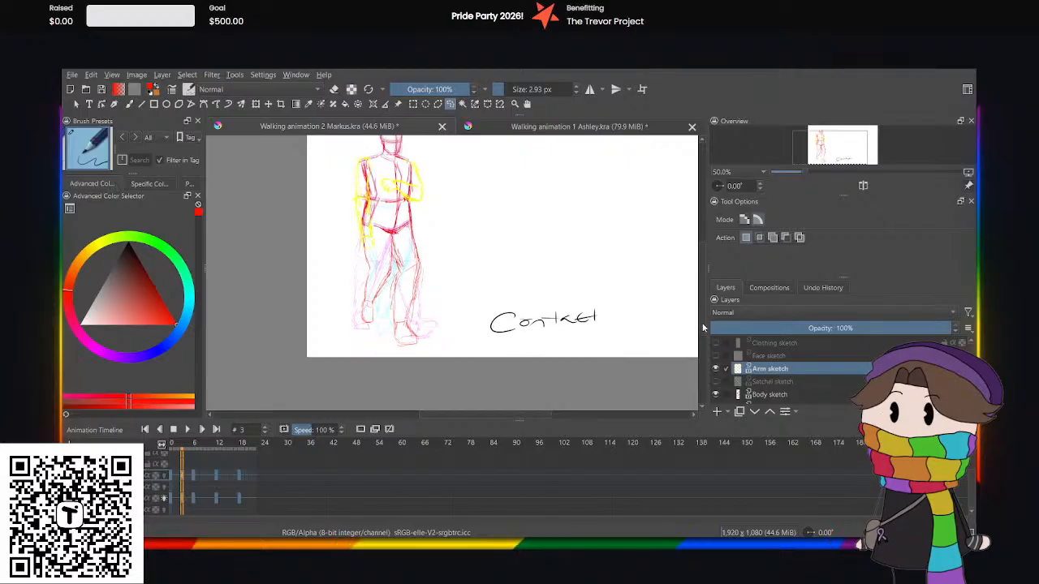
pyautogui.click(172, 498)
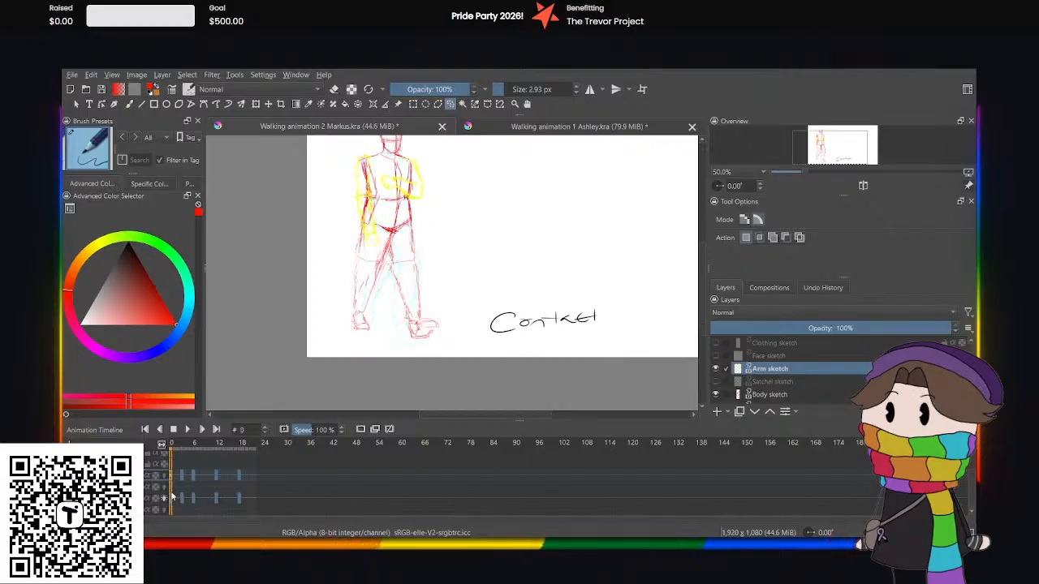
pyautogui.click(182, 498)
pyautogui.click(183, 499)
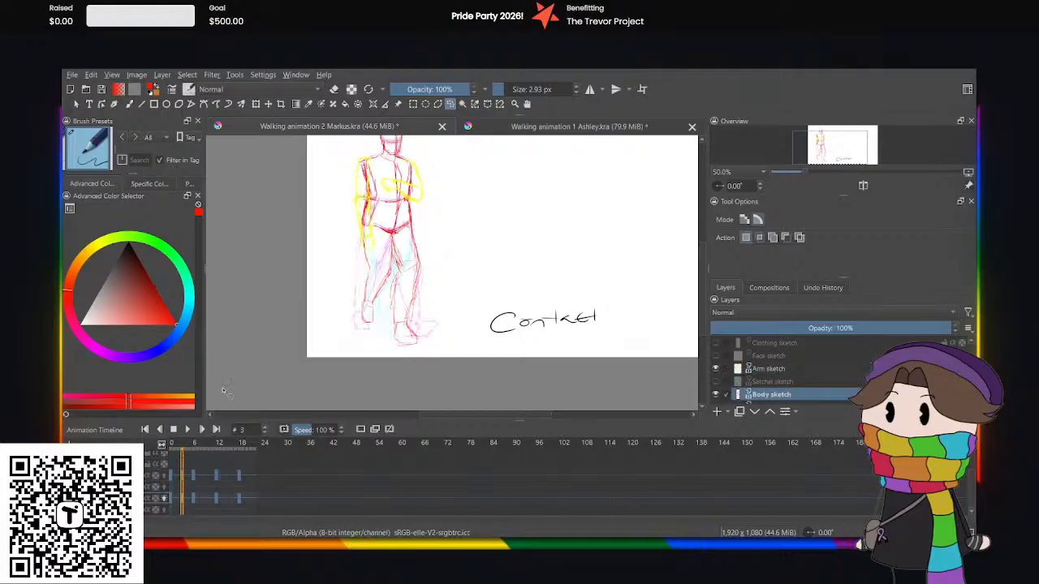
pyautogui.click(169, 497)
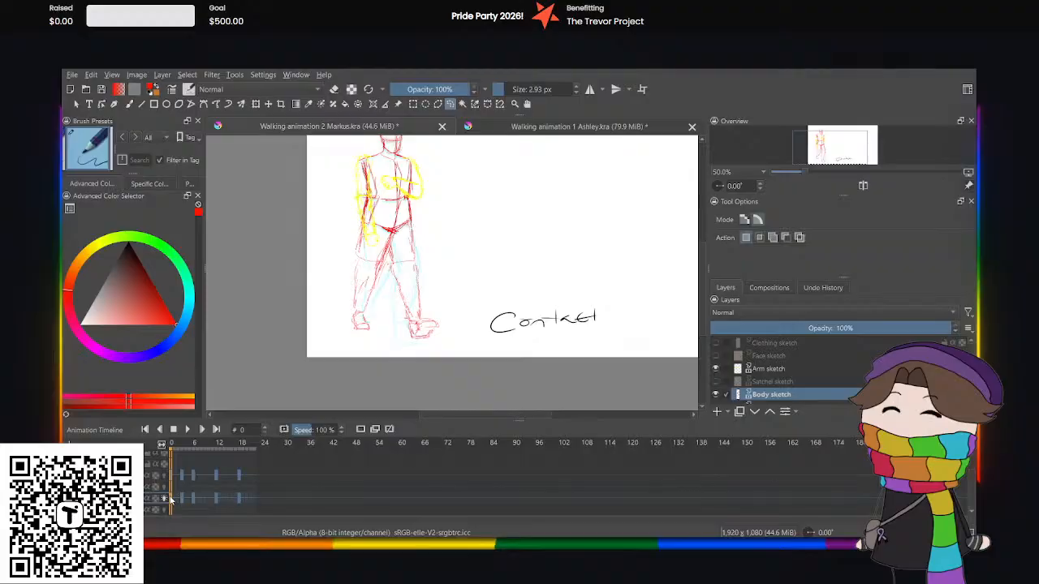
pyautogui.click(183, 499)
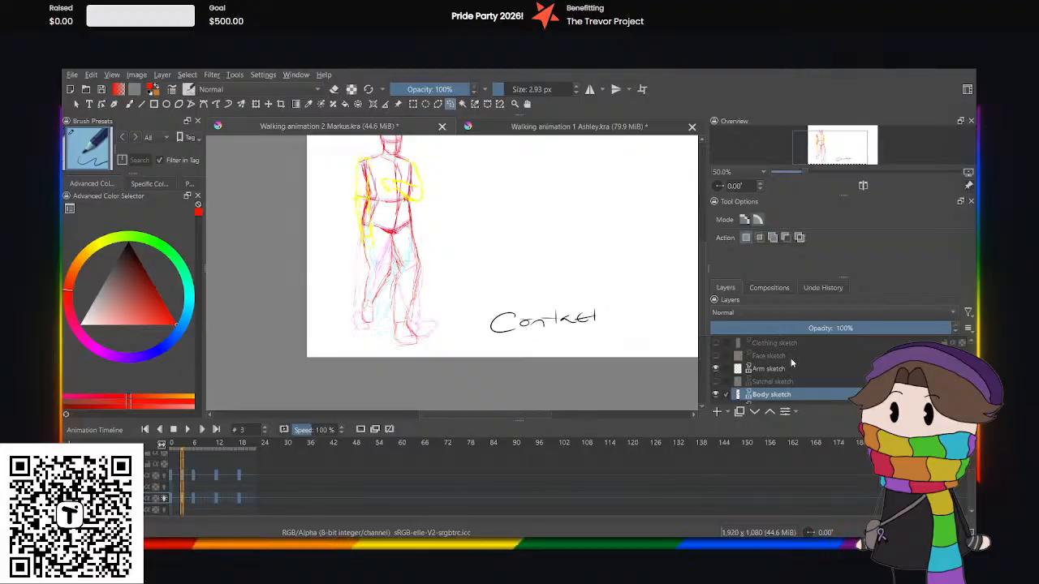
# Add a blank frame at frame 3 on the Frame type layer and handwrite the label "down" in red beside the feet.
pyautogui.scroll(2, 779, 365)
pyautogui.click(766, 359)
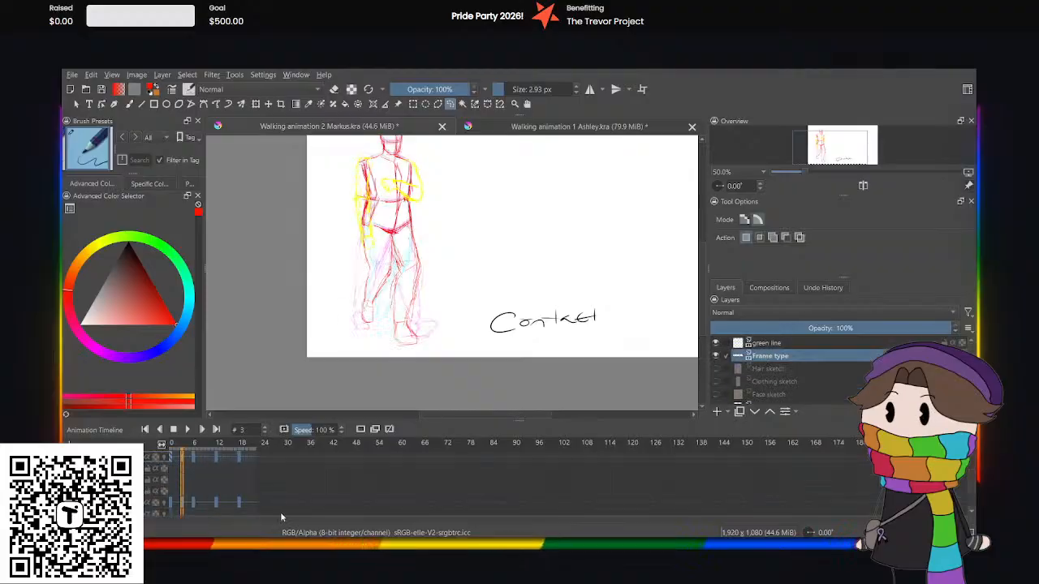
pyautogui.click(359, 429)
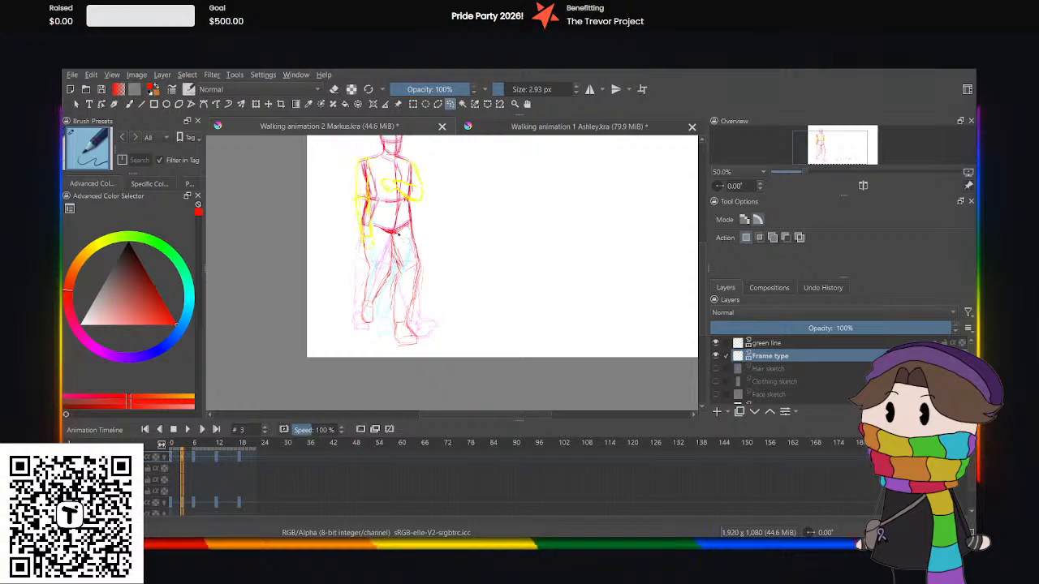
pyautogui.press('b')
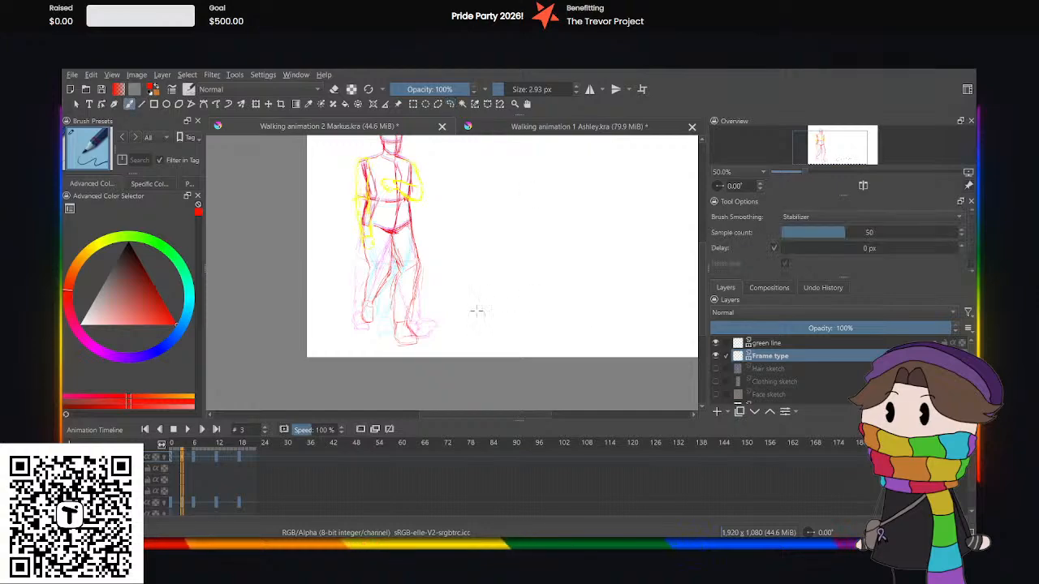
pyautogui.moveTo(488, 311); pyautogui.dragTo(532, 307)
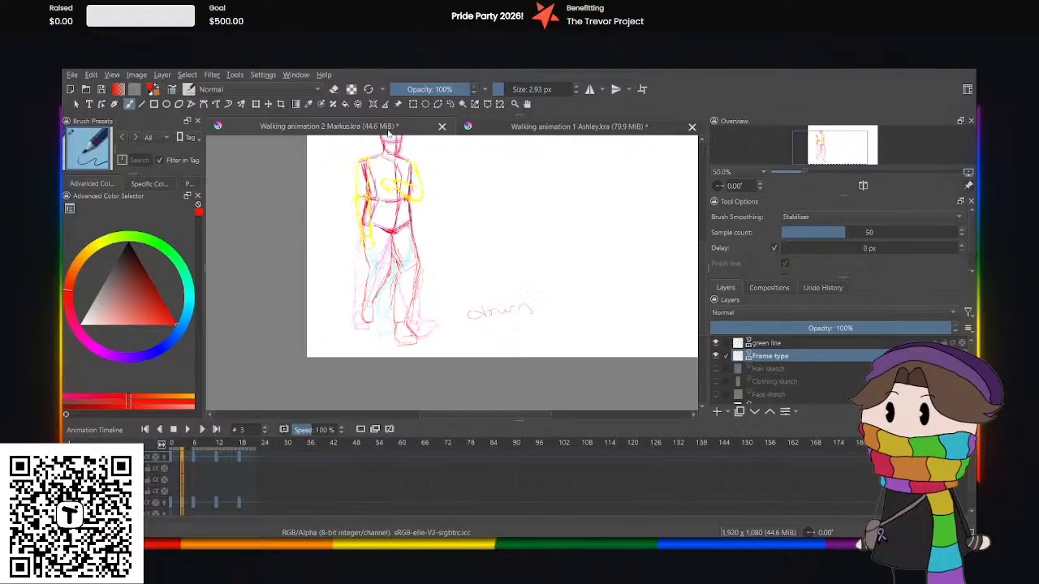
# Copy the frame 3 body drawing to frame 15 on the Body sketch layer.
pyautogui.scroll(-3, 807, 357)
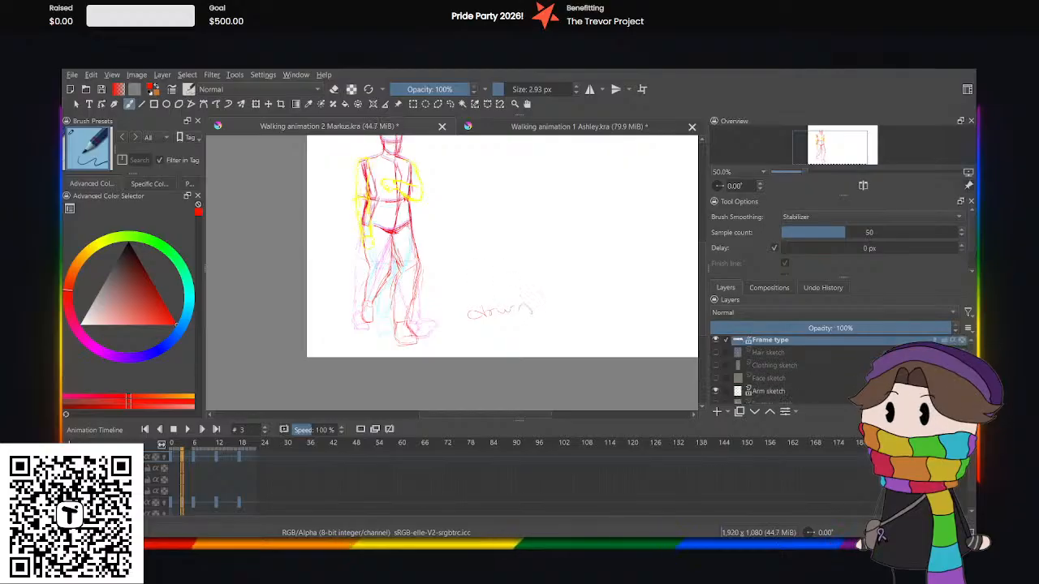
pyautogui.click(767, 384)
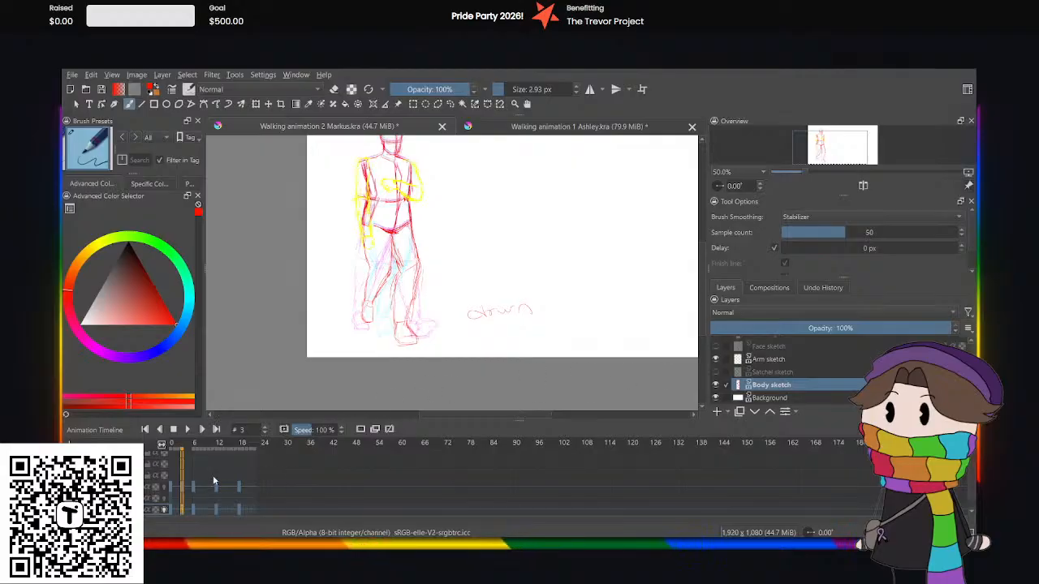
pyautogui.click(227, 513)
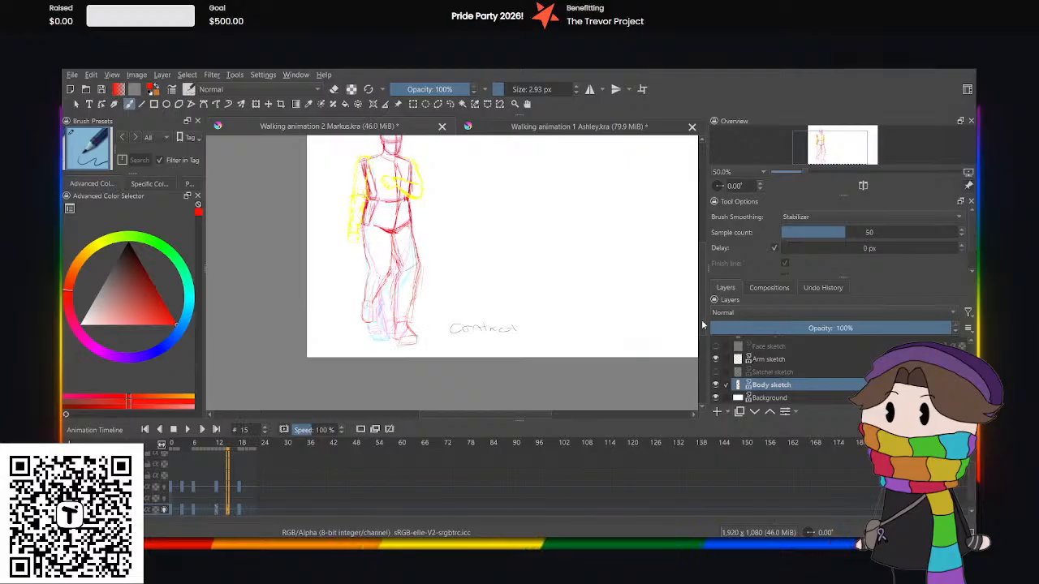
# Select both legs at frame 15 with a freehand selection below the hips, delete them and clear the selection.
pyautogui.moveTo(702, 323); pyautogui.dragTo(702, 309)
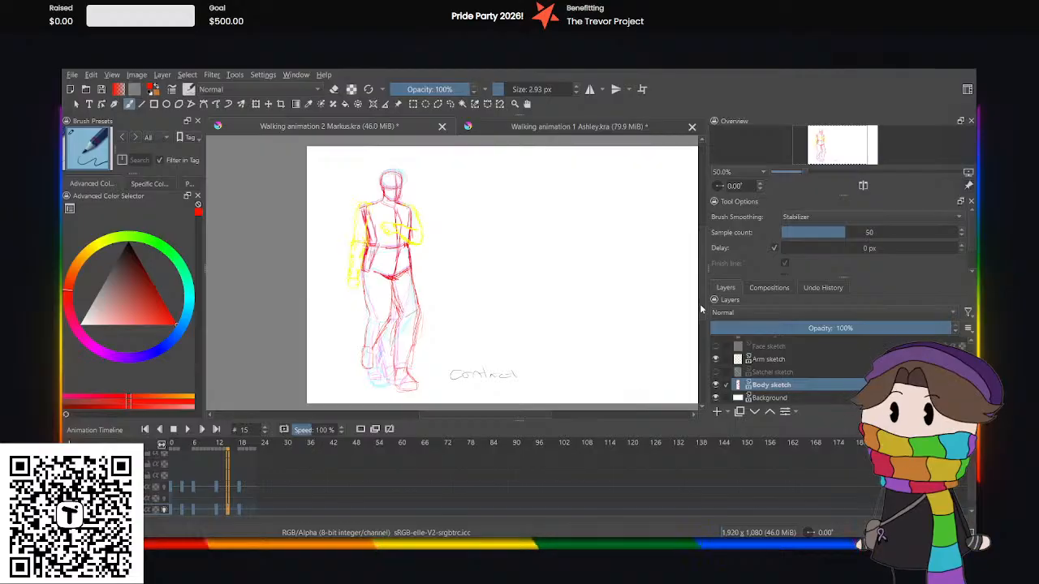
pyautogui.click(450, 104)
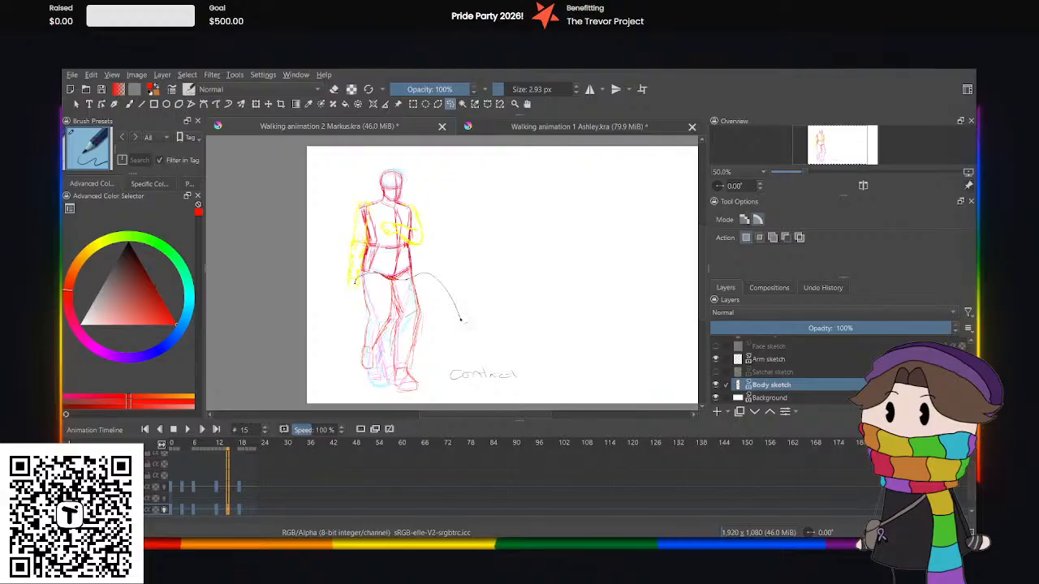
pyautogui.moveTo(340, 395)
pyautogui.mouseDown()
pyautogui.moveTo(333, 302)
pyautogui.moveTo(357, 278)
pyautogui.mouseUp()
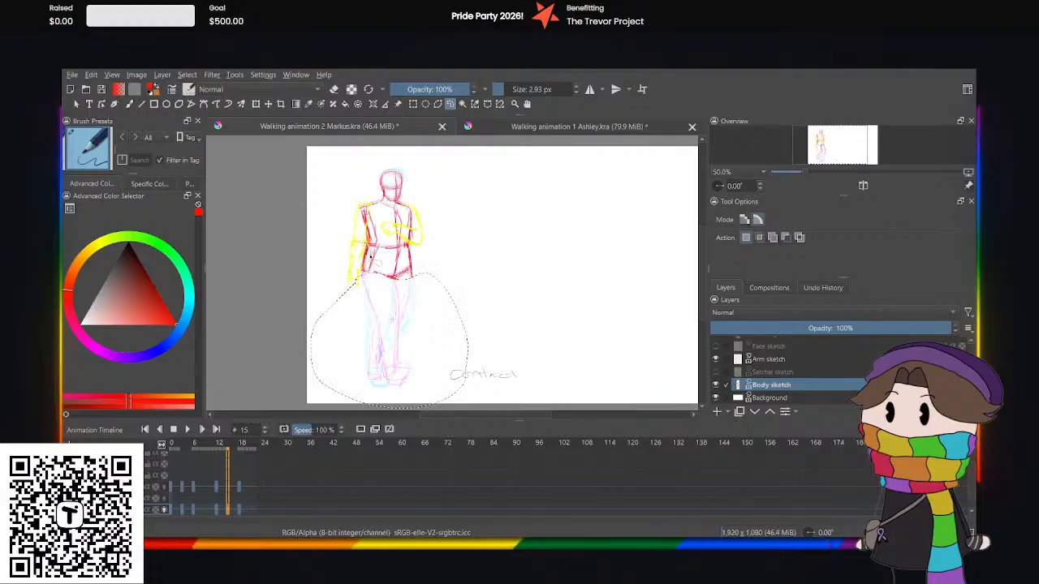
pyautogui.click(321, 268)
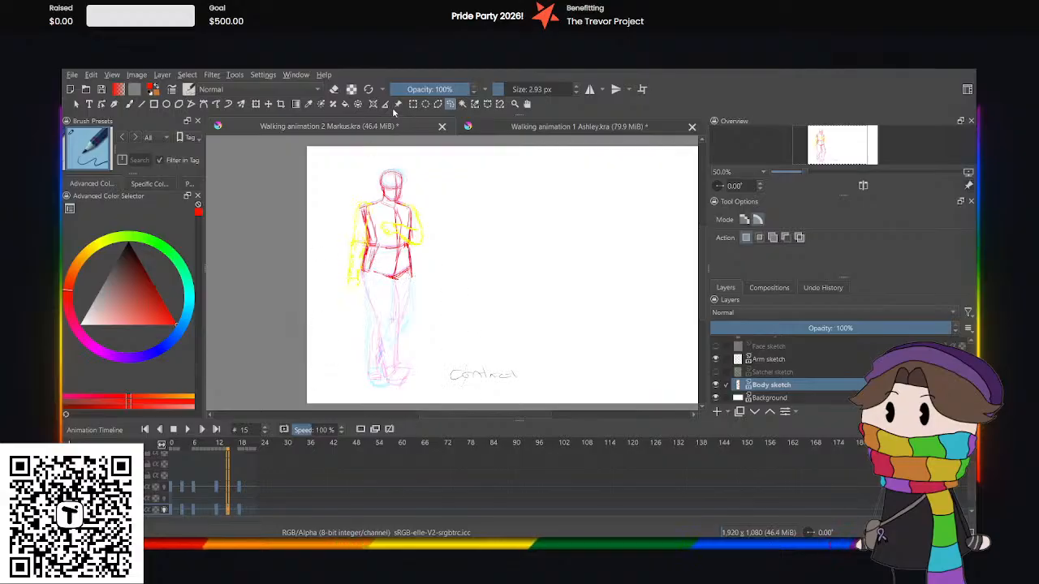
# Compare the legs at frame 3, then sketch the front thigh at frame 15 in red with the brush, from hip to knee.
pyautogui.click(129, 104)
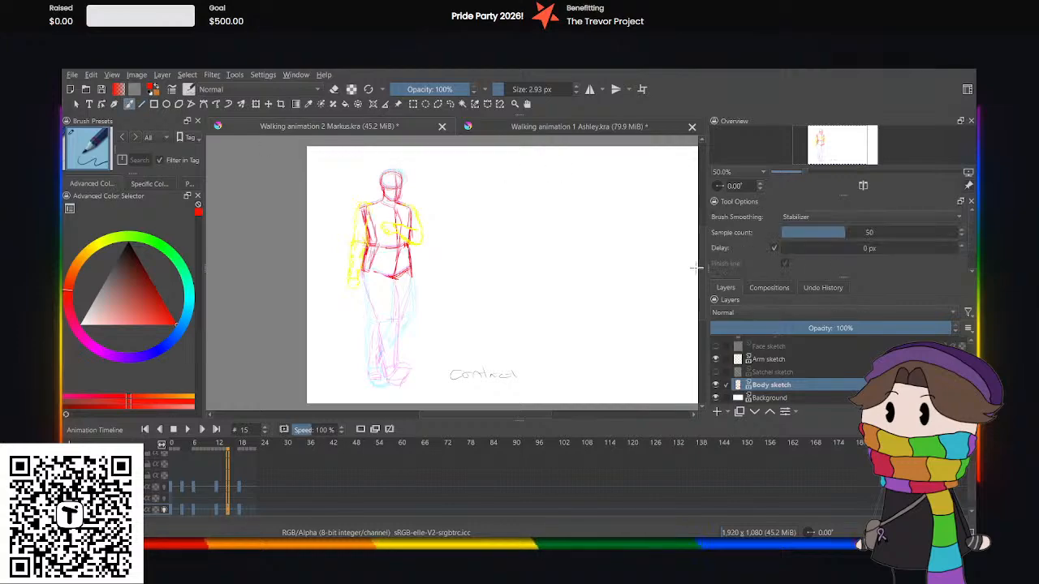
pyautogui.scroll(-2, 454, 382)
pyautogui.scroll(3, 480, 275)
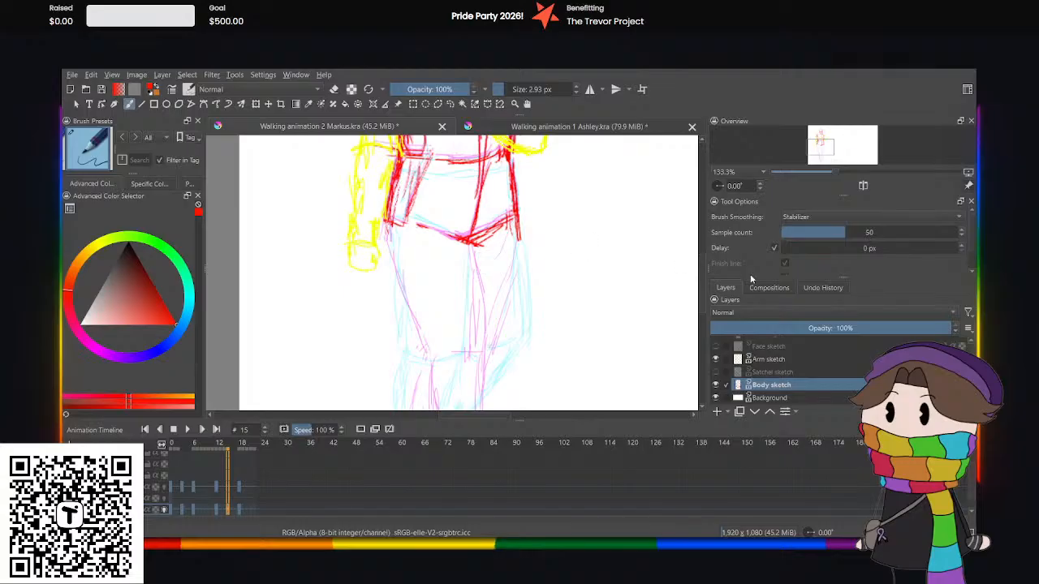
pyautogui.scroll(-5, 455, 268)
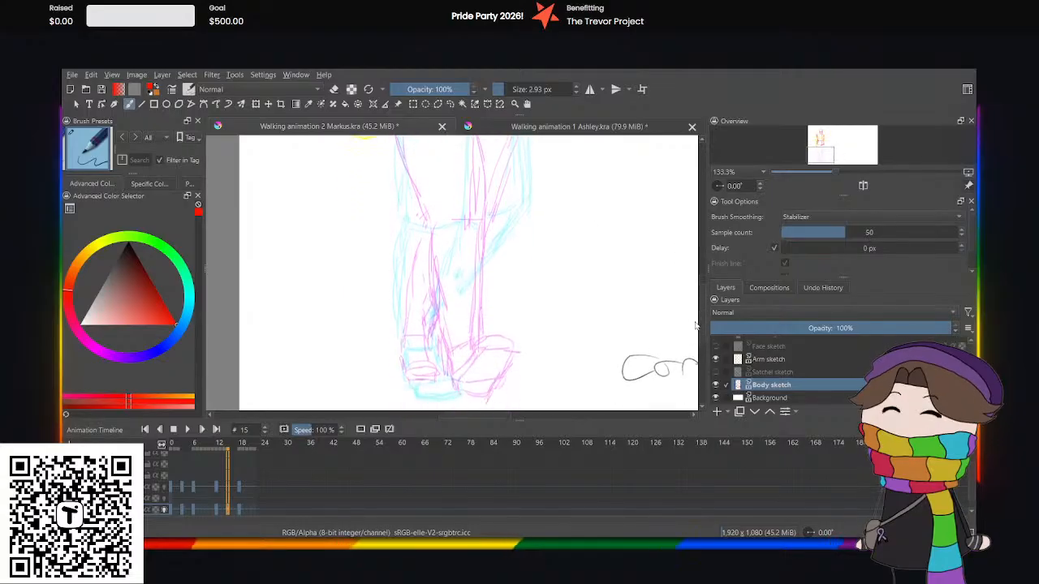
pyautogui.scroll(-1, 455, 268)
pyautogui.click(184, 511)
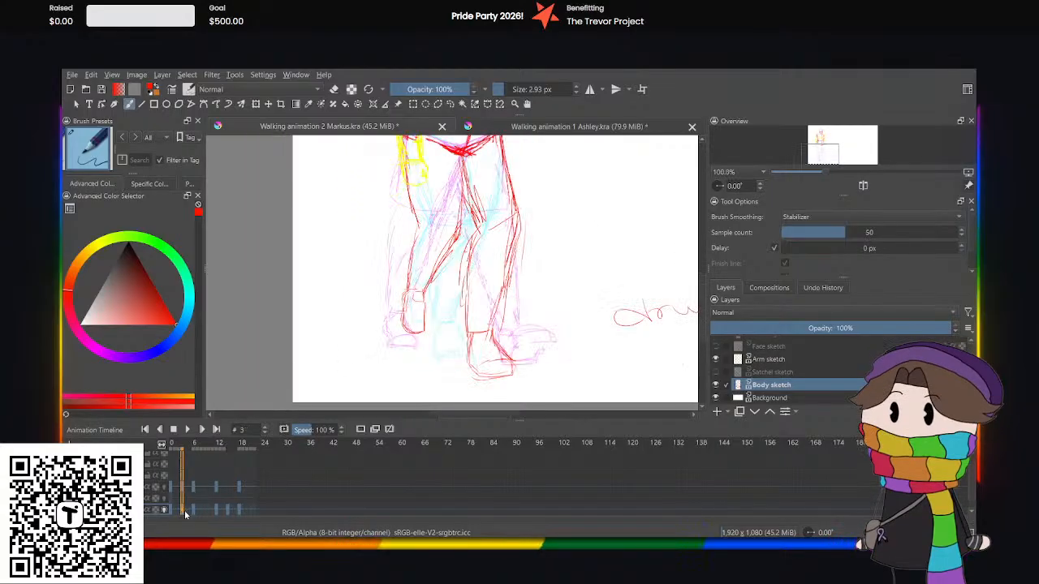
pyautogui.click(228, 511)
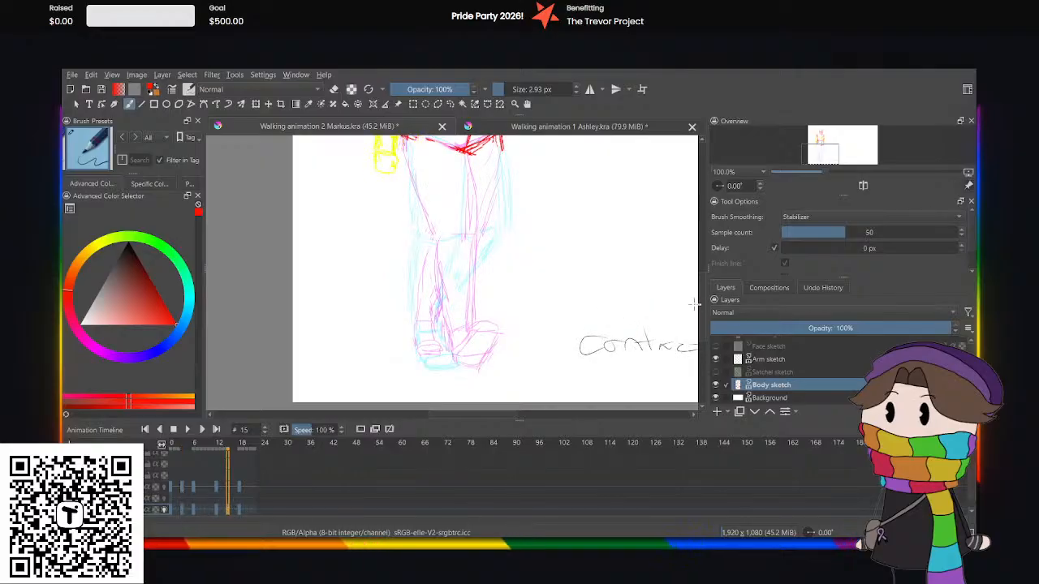
pyautogui.scroll(2, 683, 279)
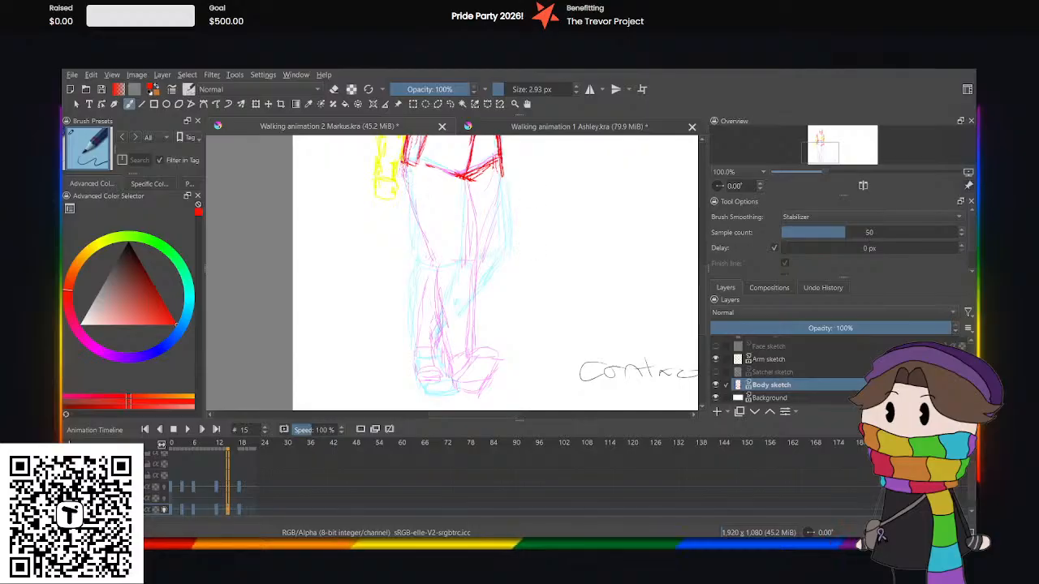
pyautogui.moveTo(404, 165)
pyautogui.mouseDown()
pyautogui.moveTo(416, 231)
pyautogui.moveTo(438, 259)
pyautogui.mouseUp()
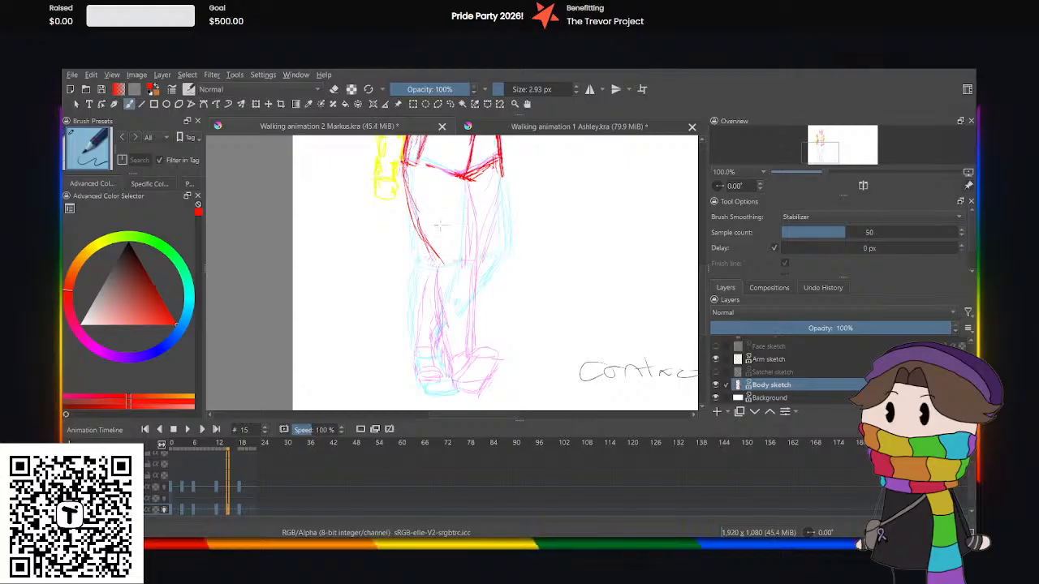
pyautogui.moveTo(465, 172); pyautogui.dragTo(492, 248)
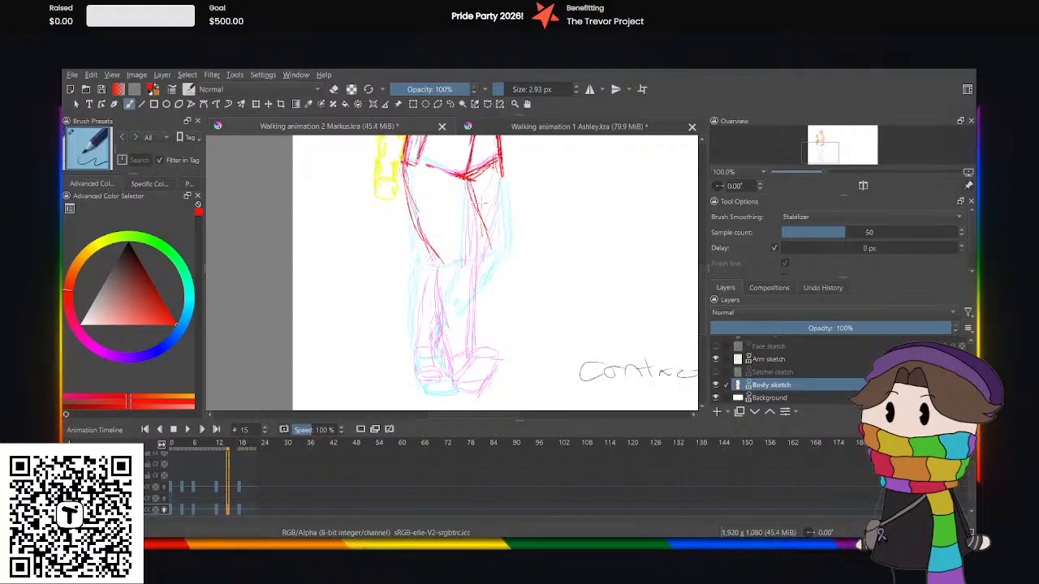
pyautogui.moveTo(469, 185)
pyautogui.mouseDown()
pyautogui.moveTo(487, 256)
pyautogui.moveTo(459, 262)
pyautogui.mouseUp()
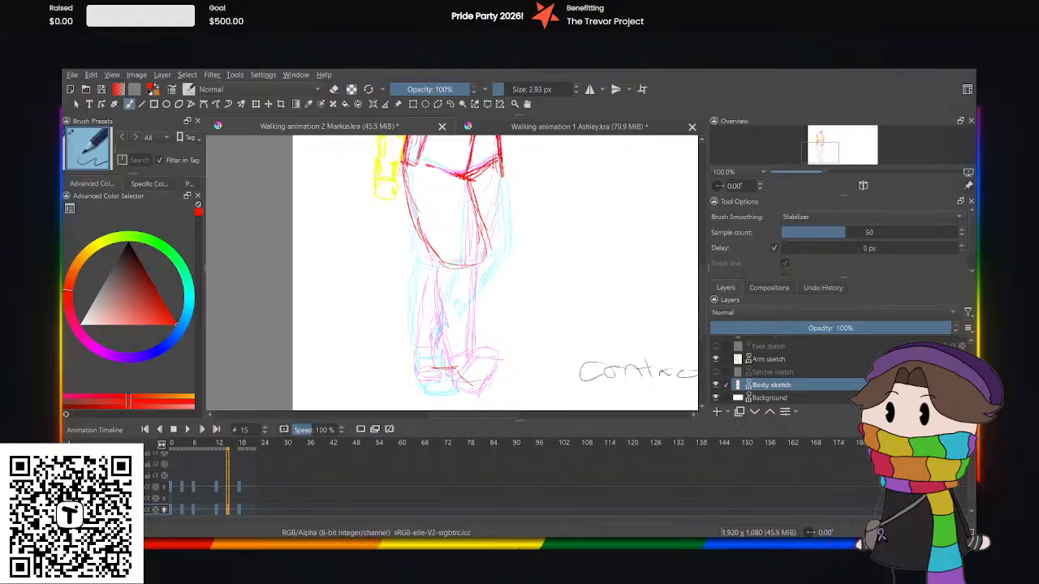
# Finish sketching the front shoe in red, then scale it down slightly and move it onto the onion-skin foot.
pyautogui.scroll(-2, 543, 330)
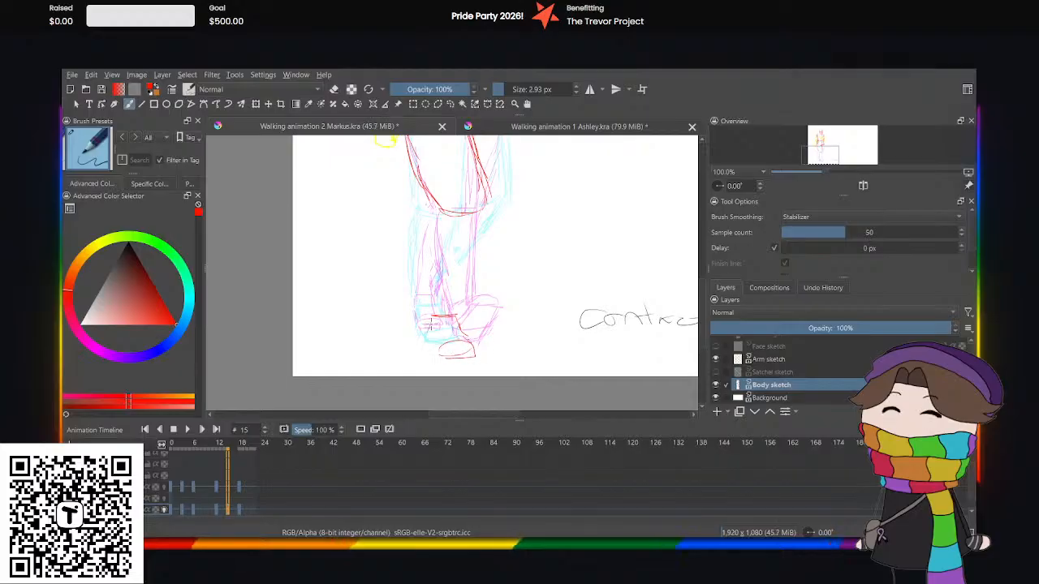
pyautogui.moveTo(430, 325); pyautogui.dragTo(438, 356)
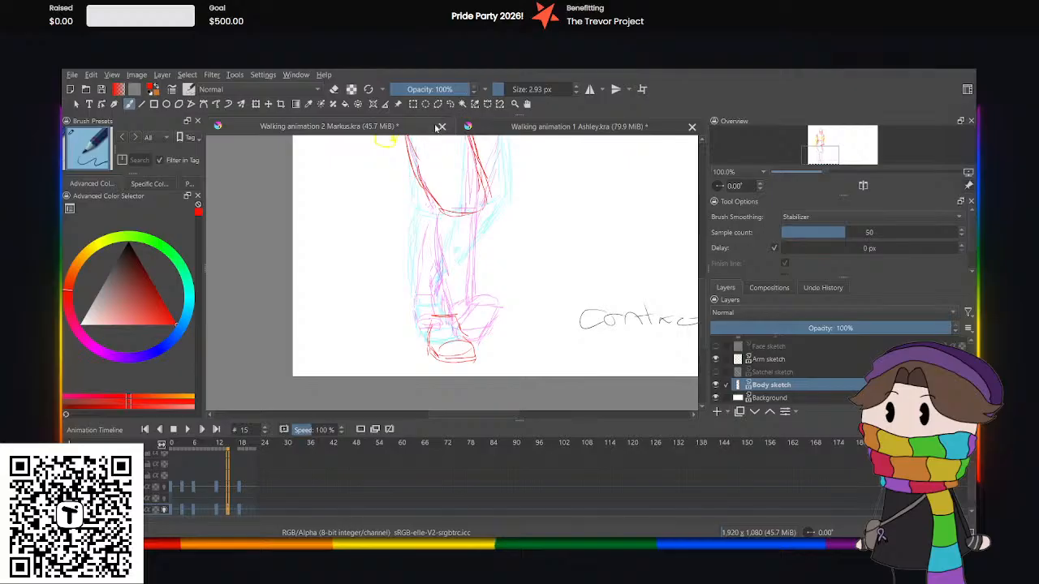
pyautogui.click(451, 105)
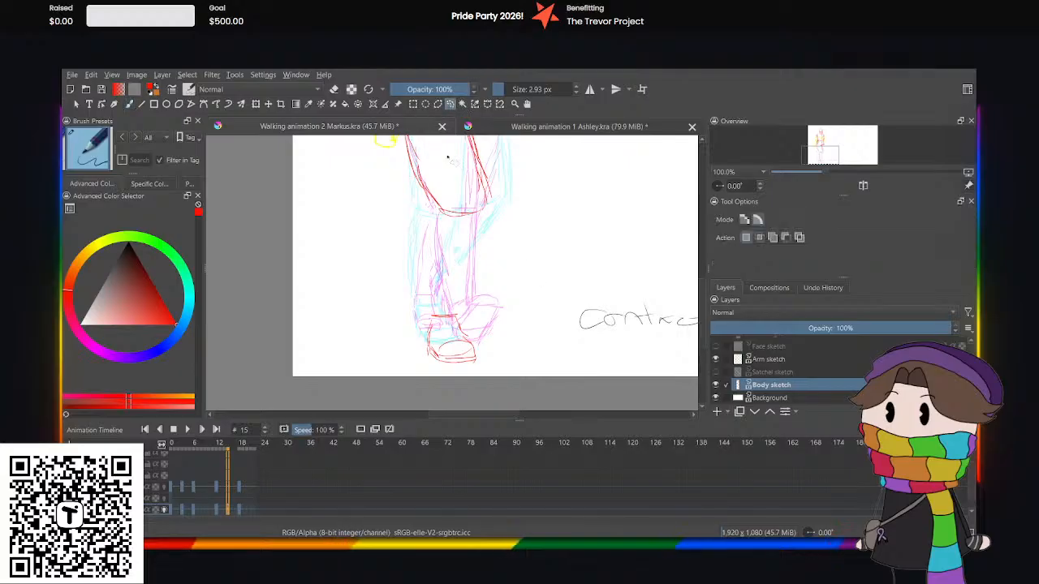
pyautogui.moveTo(406, 304)
pyautogui.mouseDown()
pyautogui.moveTo(552, 357)
pyautogui.moveTo(369, 357)
pyautogui.mouseUp()
pyautogui.hotkey('ctrl', 't')
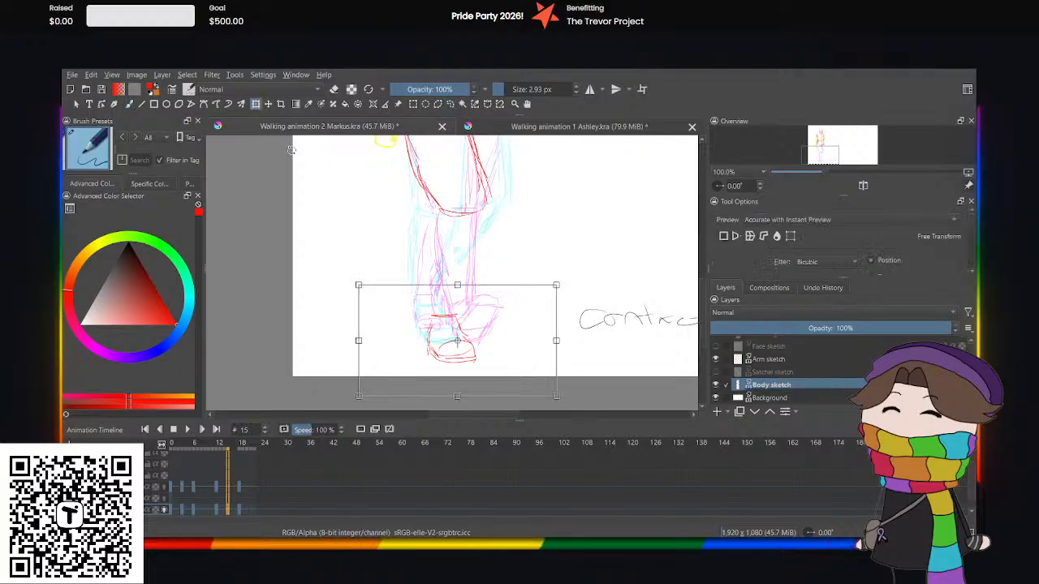
pyautogui.moveTo(558, 403); pyautogui.dragTo(547, 392)
pyautogui.moveTo(487, 371); pyautogui.dragTo(488, 363)
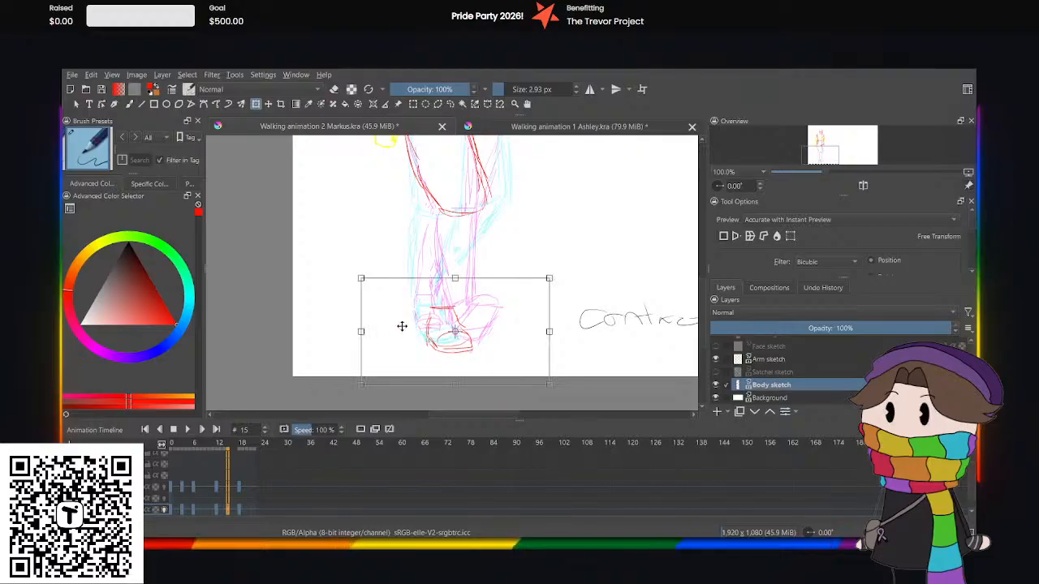
pyautogui.moveTo(410, 328)
pyautogui.mouseDown()
pyautogui.moveTo(393, 325)
pyautogui.moveTo(402, 331)
pyautogui.mouseUp()
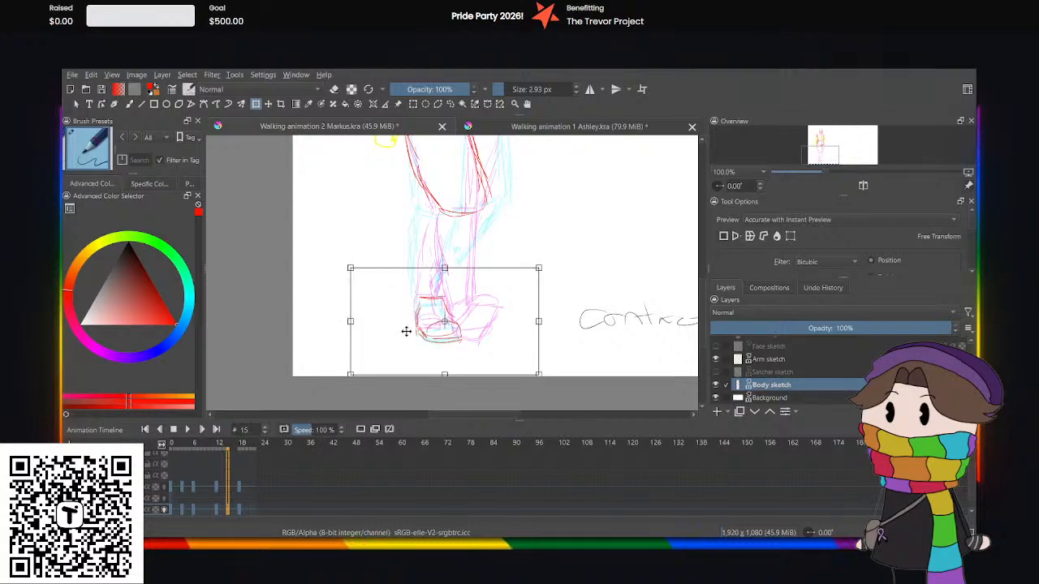
pyautogui.moveTo(538, 374); pyautogui.dragTo(530, 371)
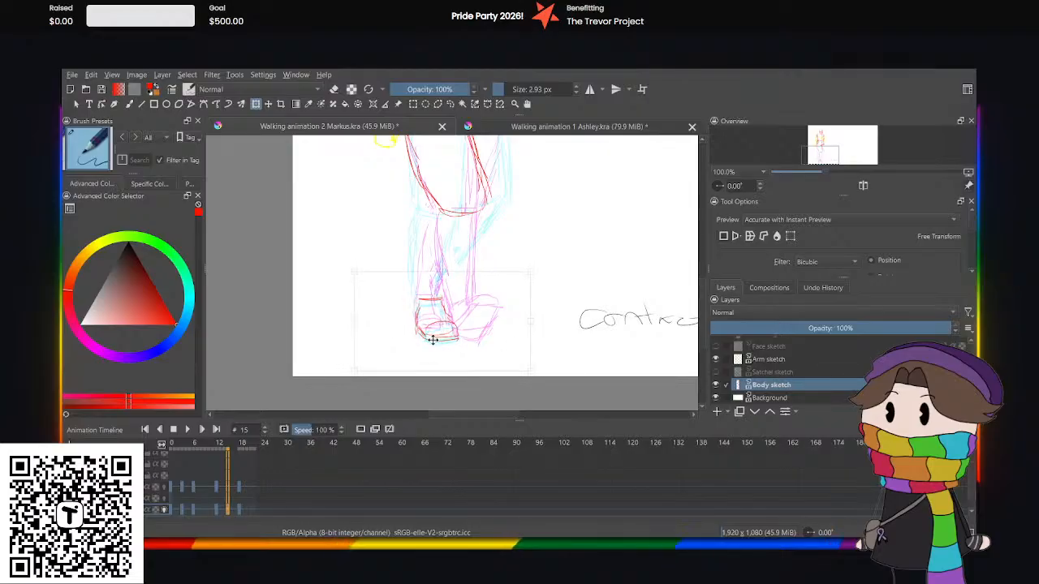
pyautogui.moveTo(422, 338); pyautogui.dragTo(406, 332)
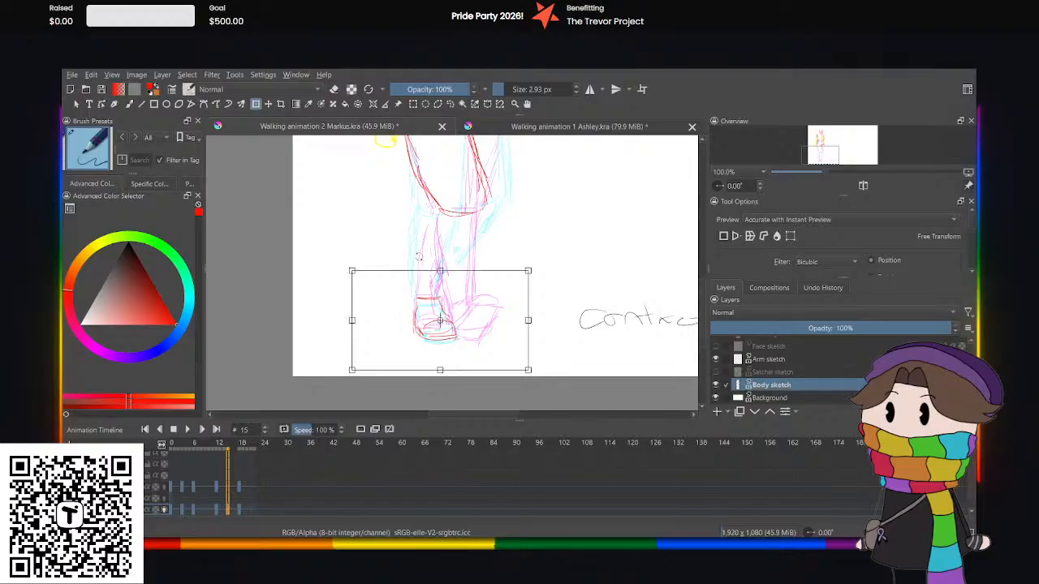
pyautogui.click(449, 104)
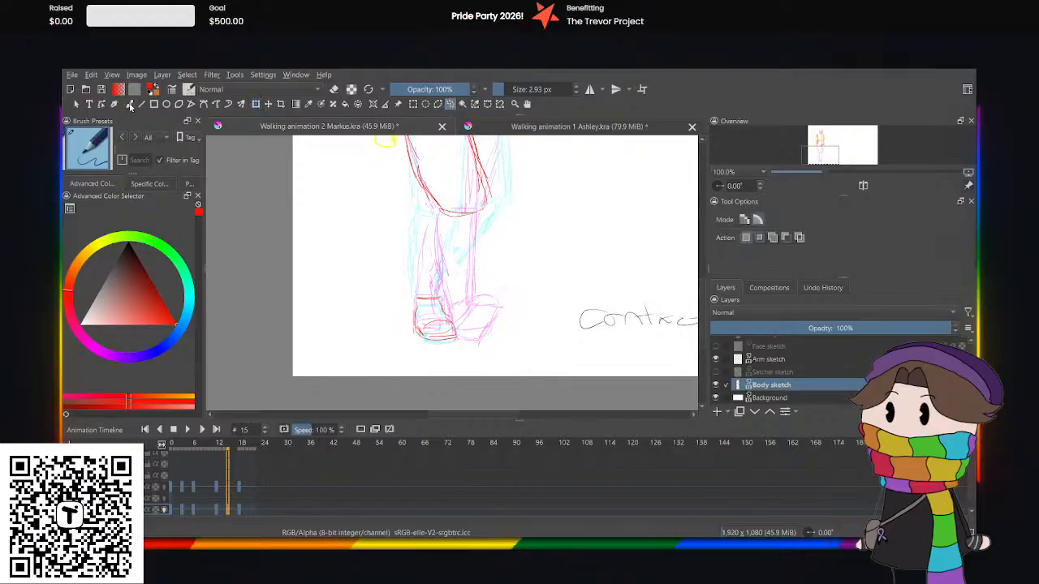
# Sketch the front lower leg in red from knee to shoe and add the outer edge of the back thigh.
pyautogui.click(130, 106)
pyautogui.moveTo(489, 210); pyautogui.dragTo(438, 305)
pyautogui.moveTo(429, 214); pyautogui.dragTo(420, 292)
pyautogui.scroll(3, 573, 190)
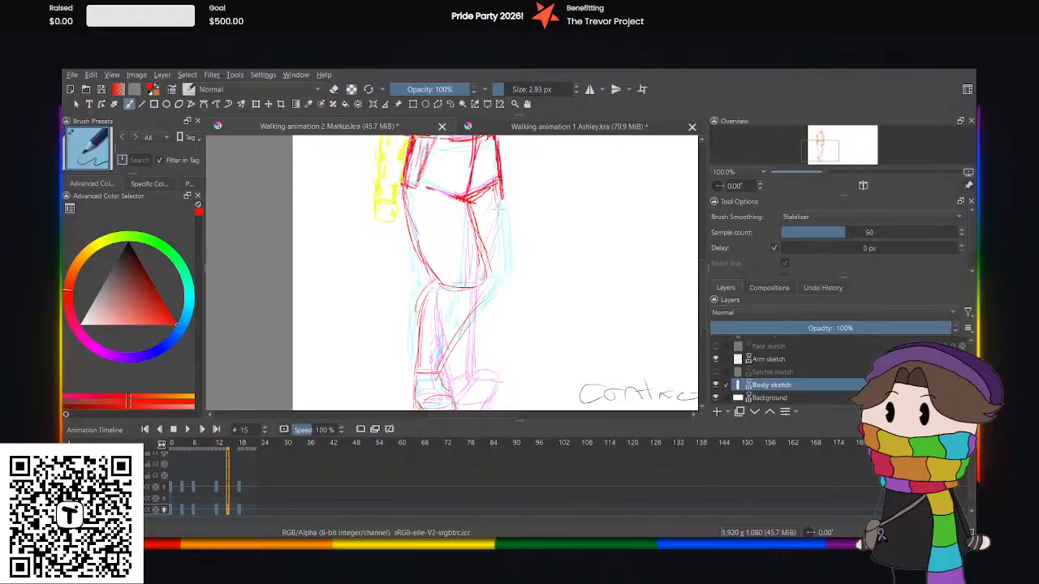
pyautogui.moveTo(499, 201); pyautogui.dragTo(503, 256)
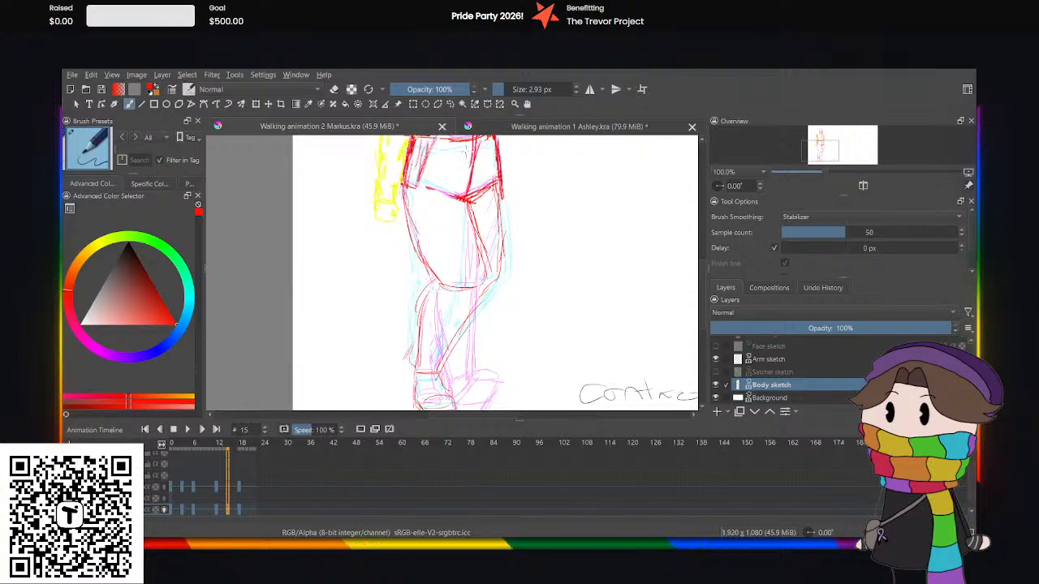
# Check the down pose at frame 15 of the Ashley animation, then return to the Markus drawing and view the whole figure.
pyautogui.click(520, 126)
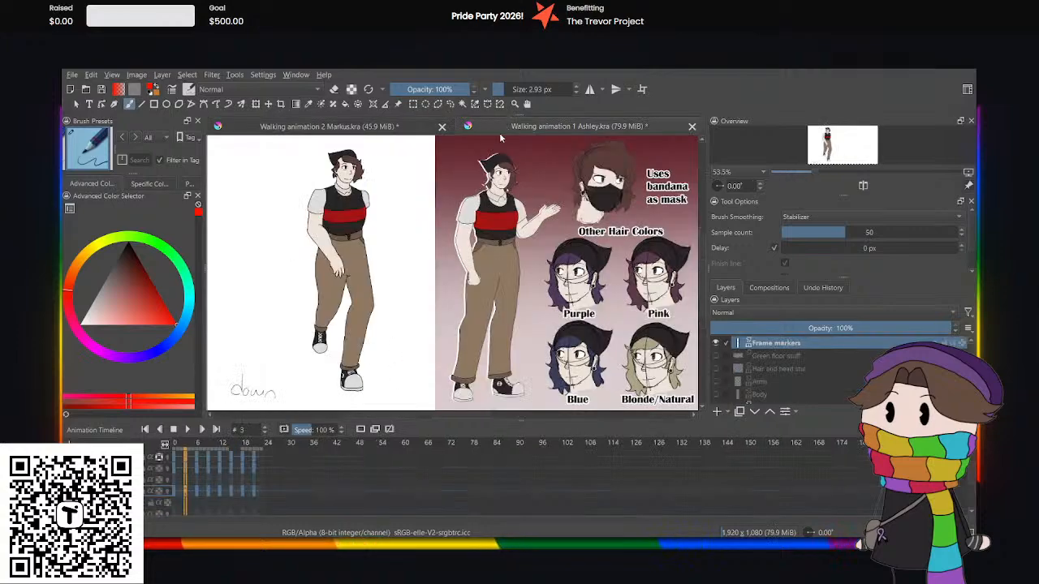
pyautogui.click(242, 497)
pyautogui.click(234, 498)
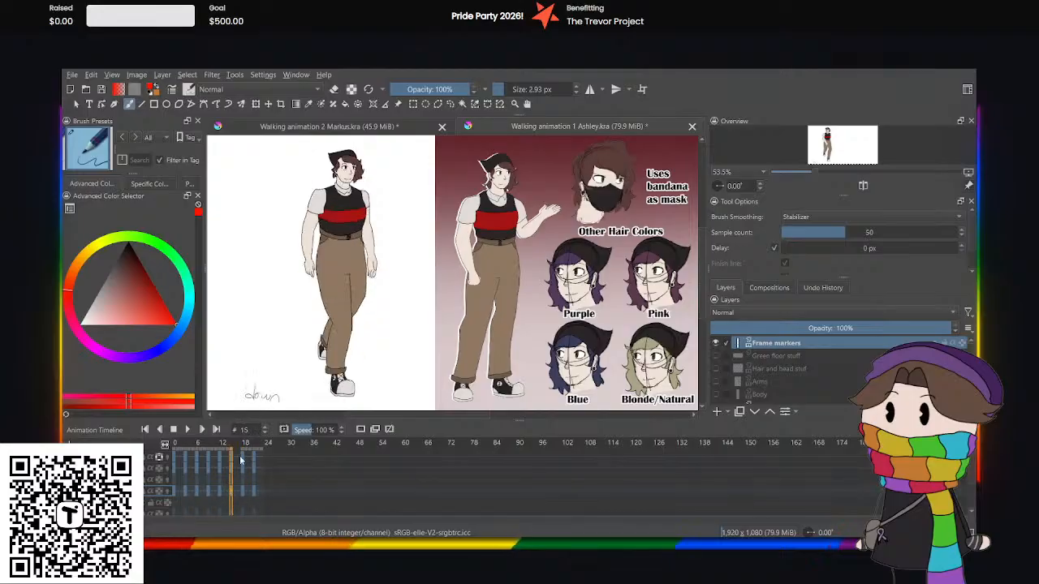
pyautogui.click(363, 124)
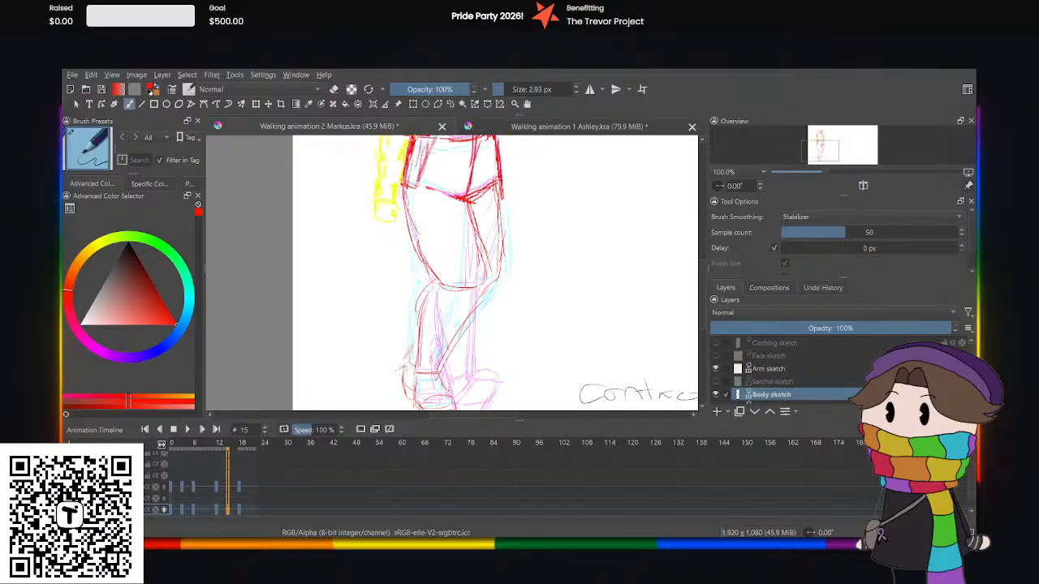
pyautogui.press('-')
pyautogui.press('-')
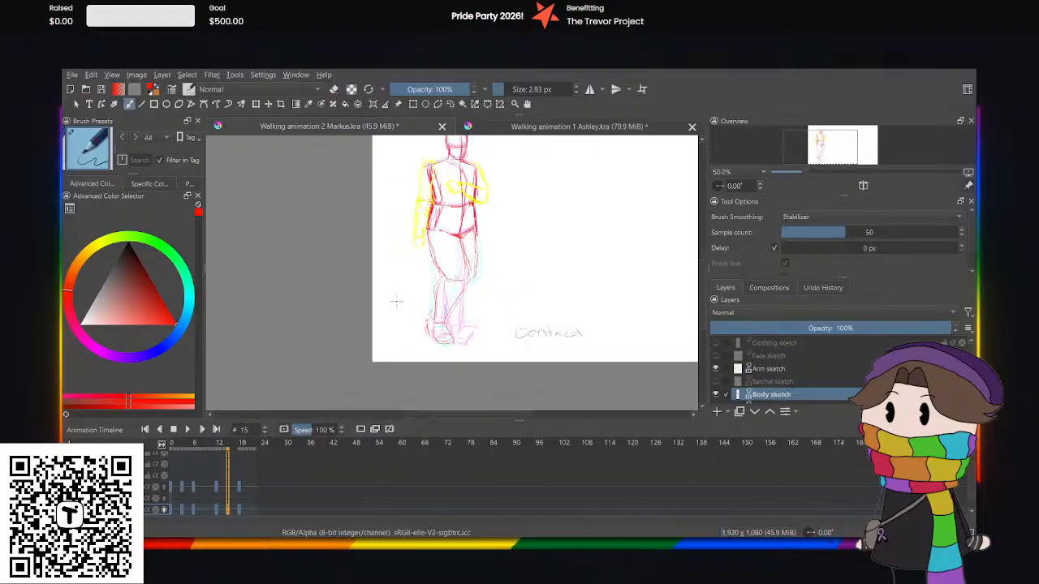
# Play the Markus walk from frame 0 and compare the arm poses at frames 0, 3, 12 and 15 on the Arm sketch layer.
pyautogui.click(170, 489)
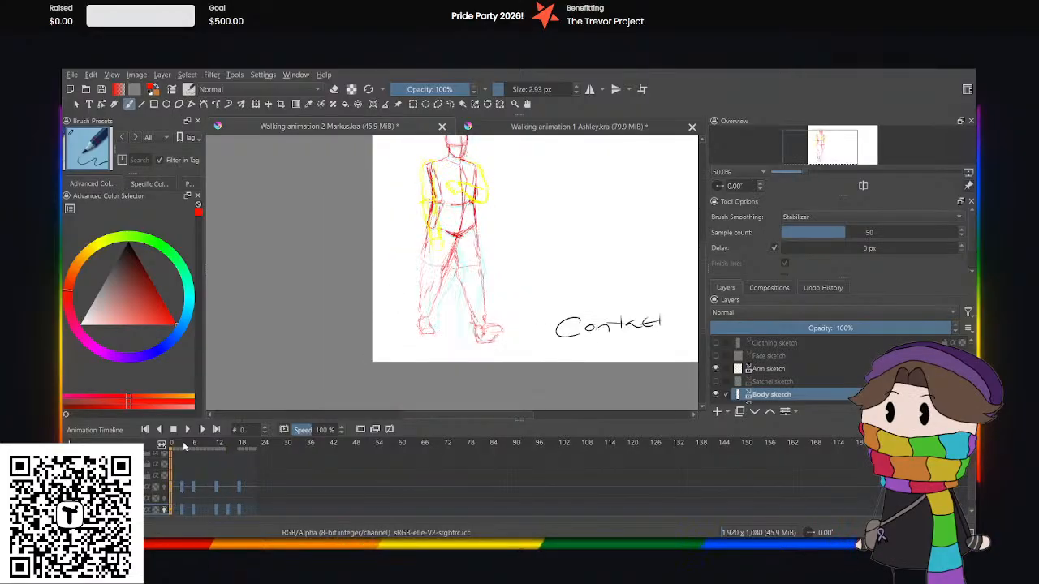
pyautogui.click(188, 429)
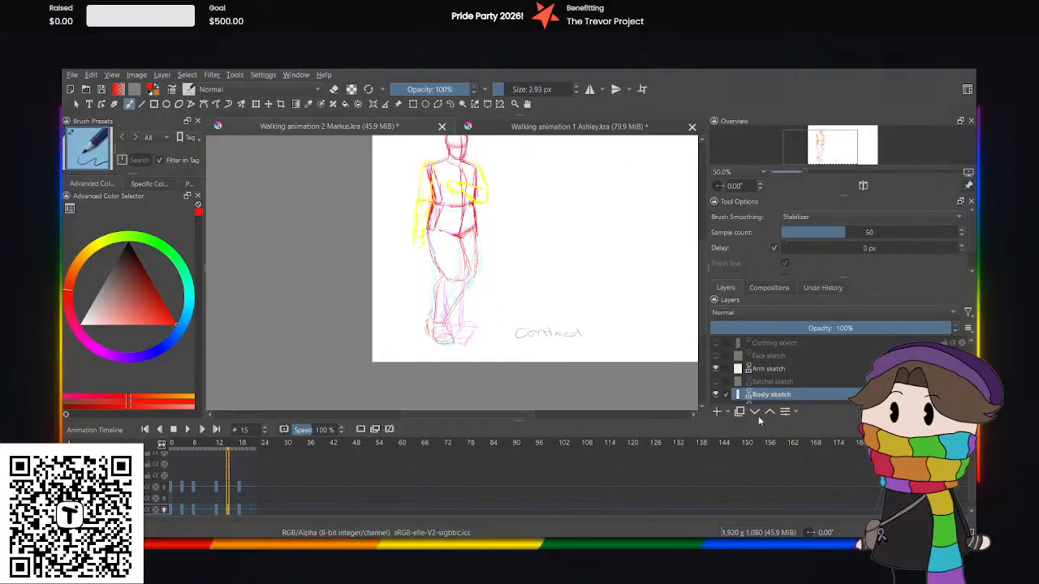
pyautogui.scroll(1, 698, 304)
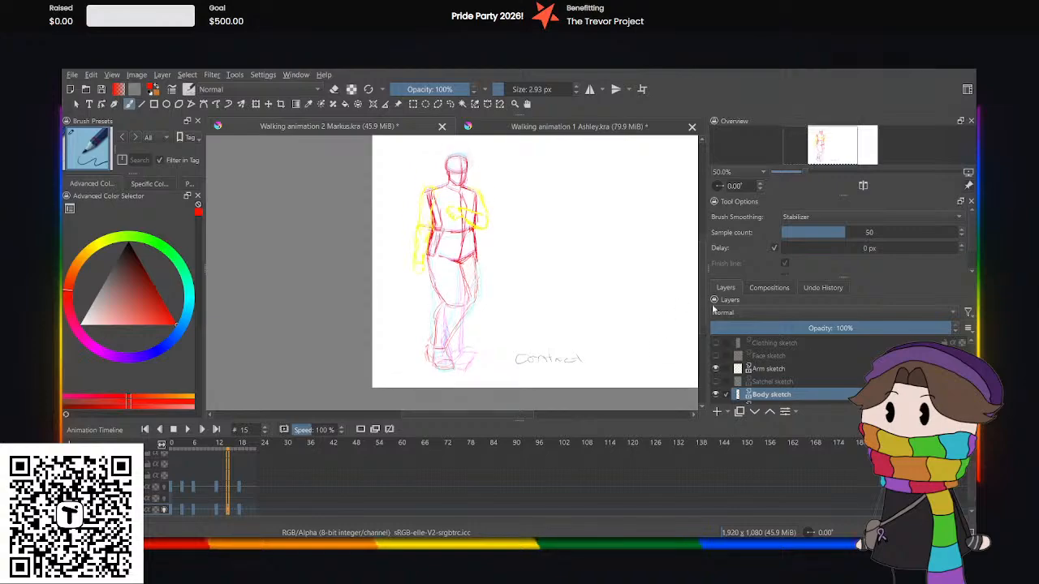
pyautogui.click(767, 367)
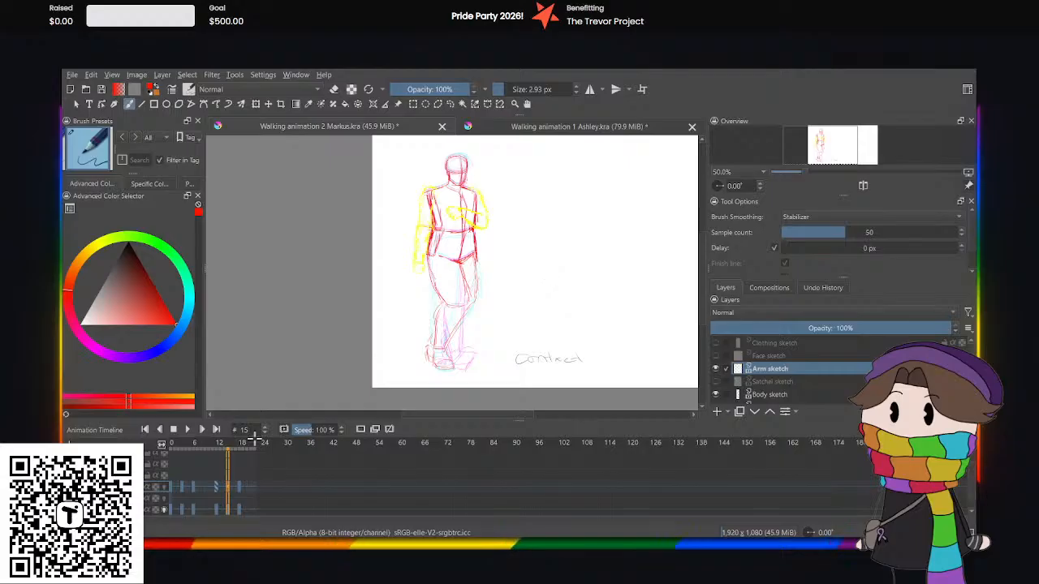
pyautogui.click(215, 487)
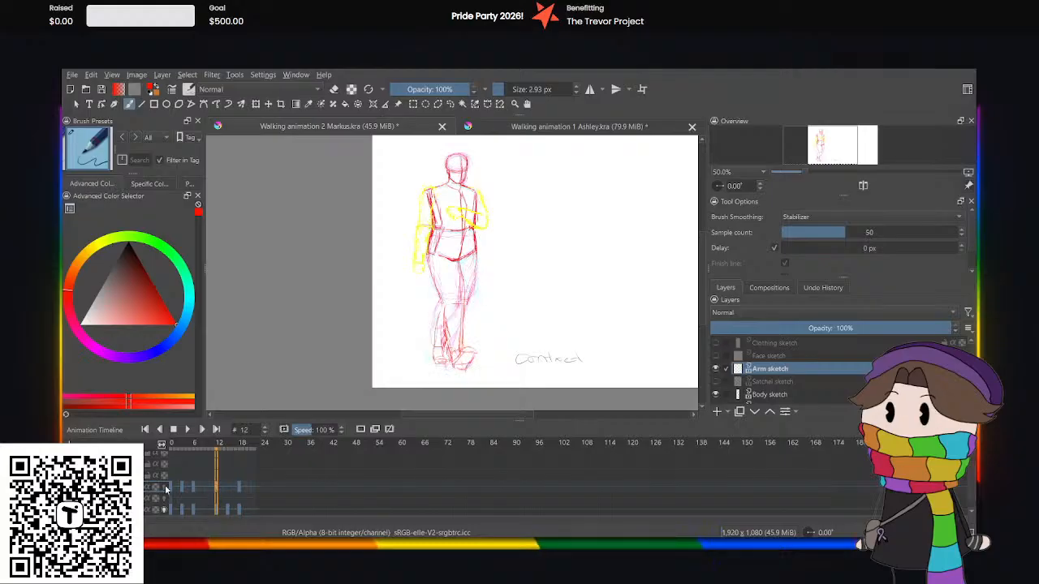
pyautogui.click(181, 489)
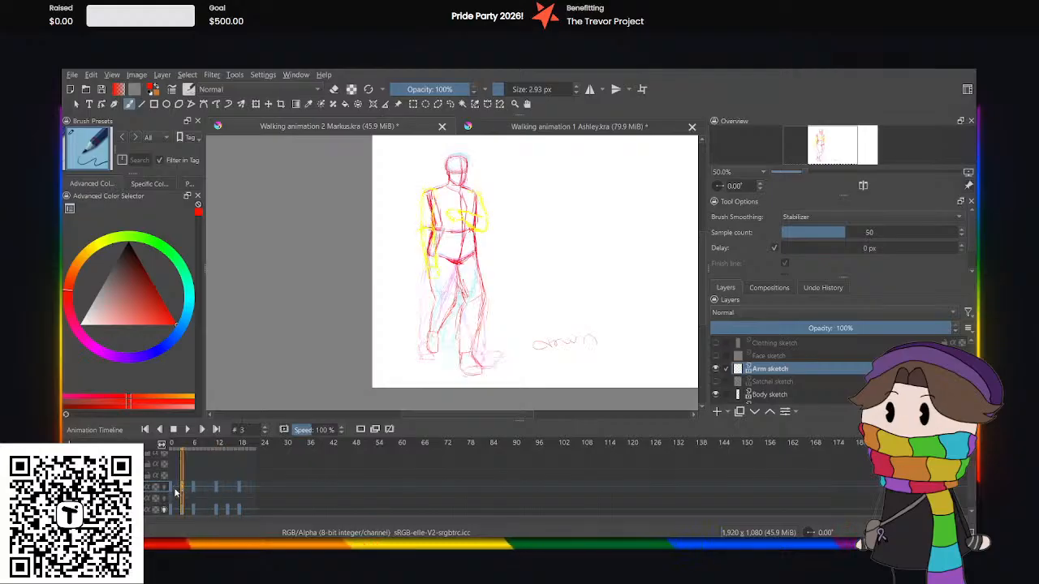
pyautogui.click(172, 488)
pyautogui.click(182, 489)
pyautogui.click(216, 489)
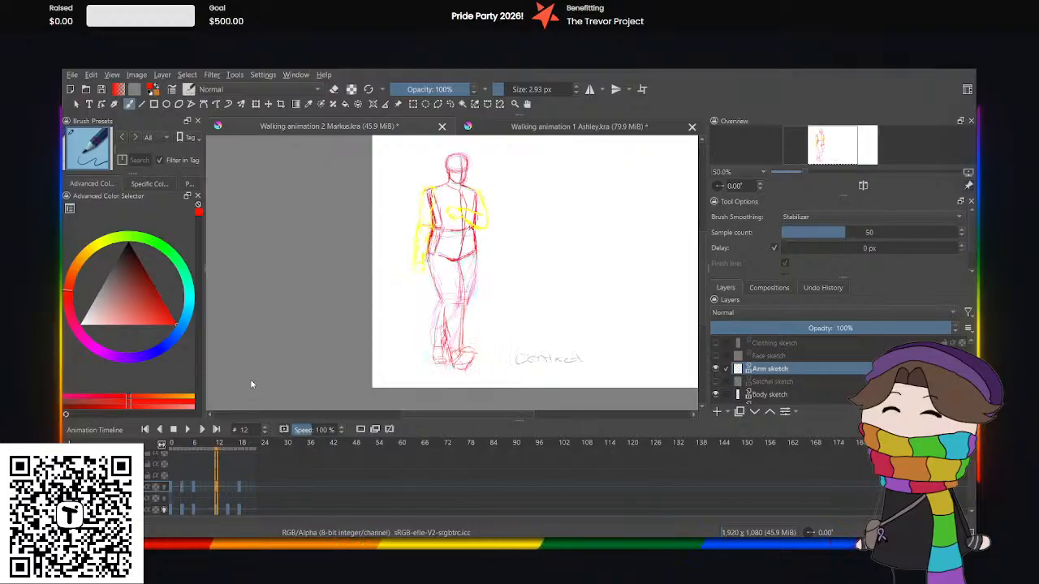
pyautogui.click(228, 487)
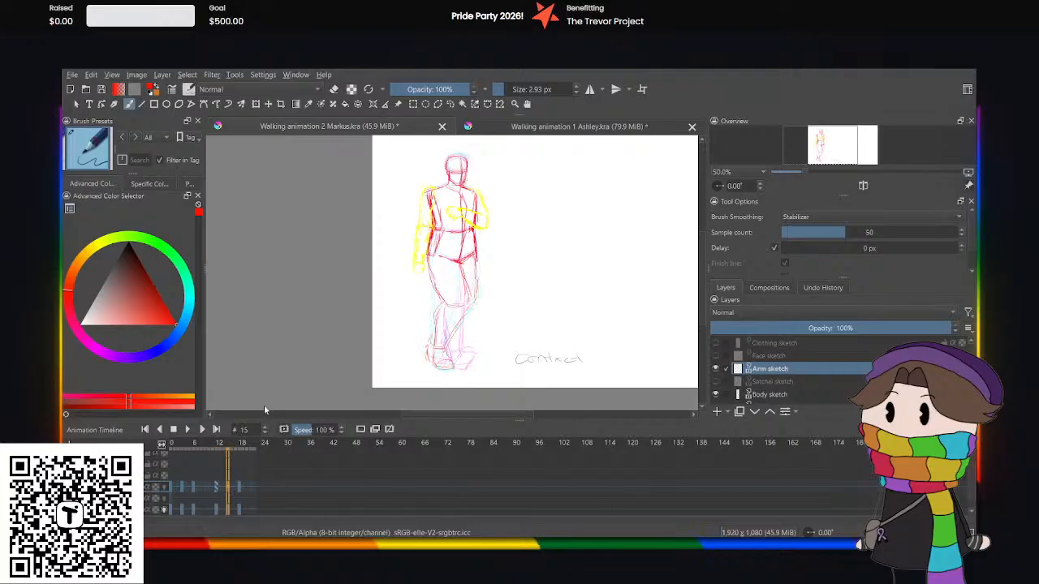
# Duplicate the held arm drawing into a keyframe at frame 15 of Arm sketch, then lasso the hanging arm and rotate it slightly toward the body.
pyautogui.scroll(2, 461, 183)
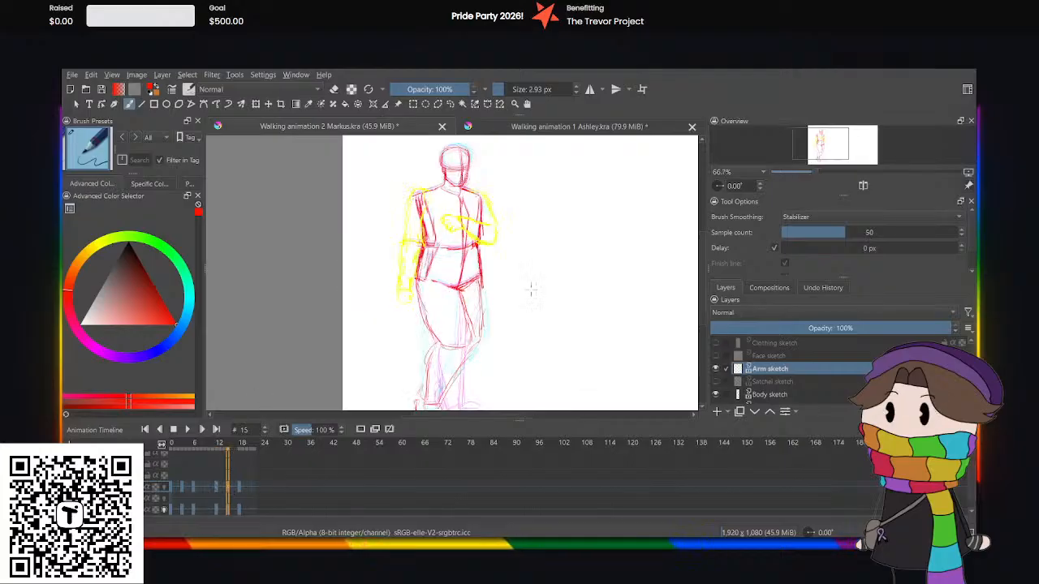
pyautogui.click(450, 104)
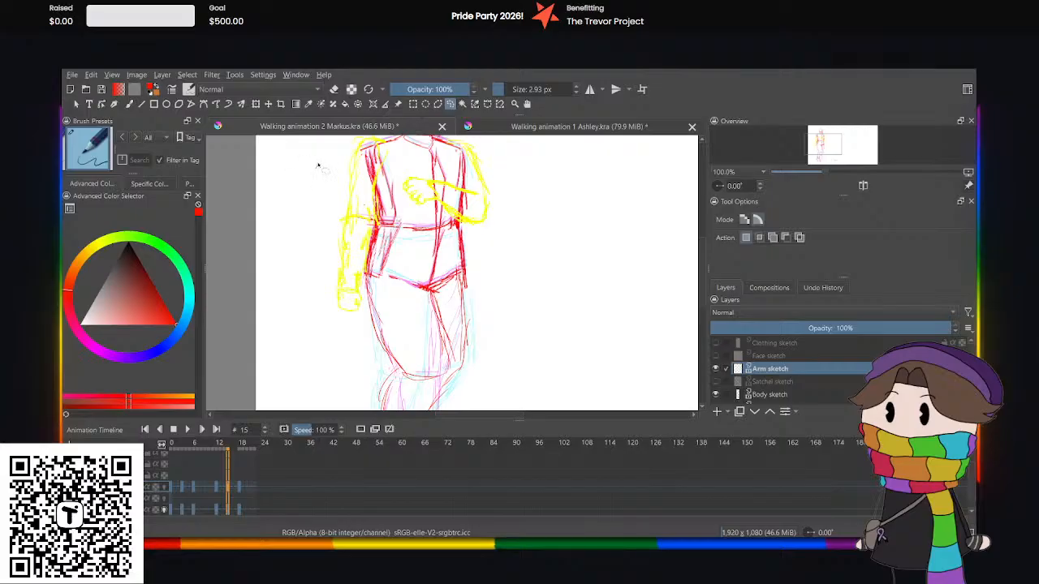
pyautogui.moveTo(398, 217)
pyautogui.mouseDown()
pyautogui.moveTo(387, 321)
pyautogui.moveTo(306, 302)
pyautogui.mouseUp()
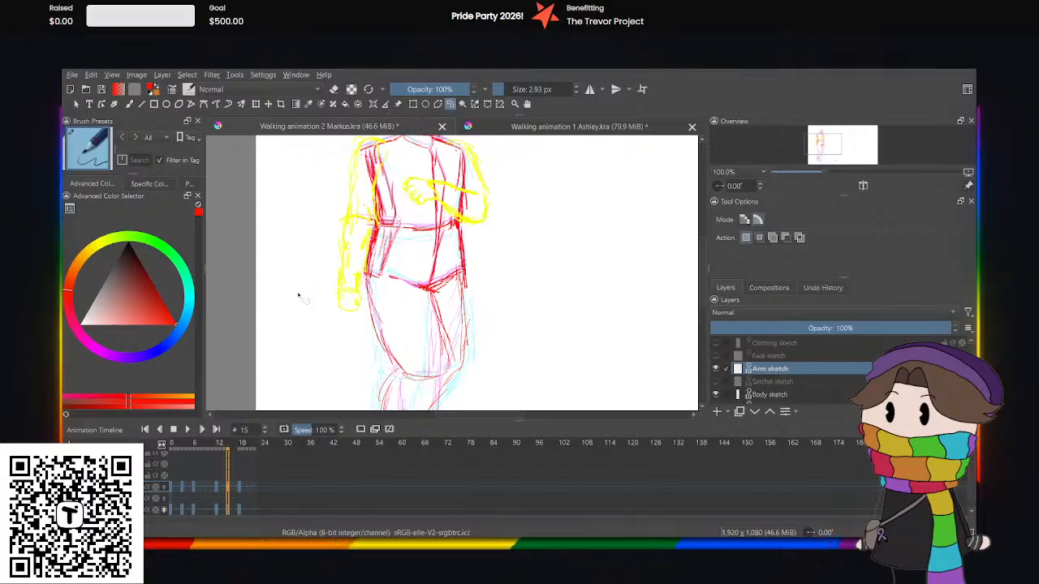
pyautogui.click(235, 498)
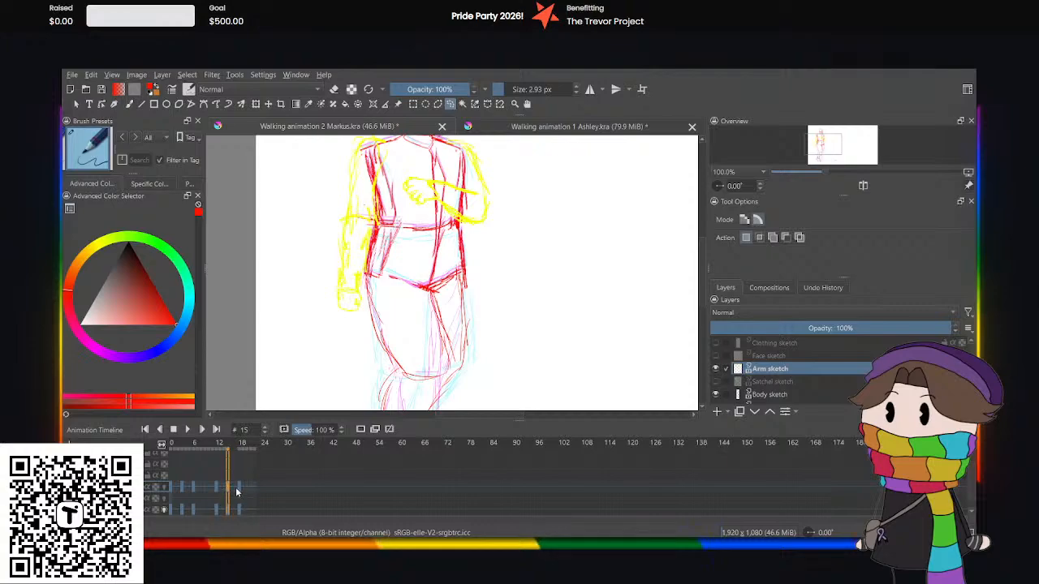
pyautogui.click(232, 494)
pyautogui.click(228, 492)
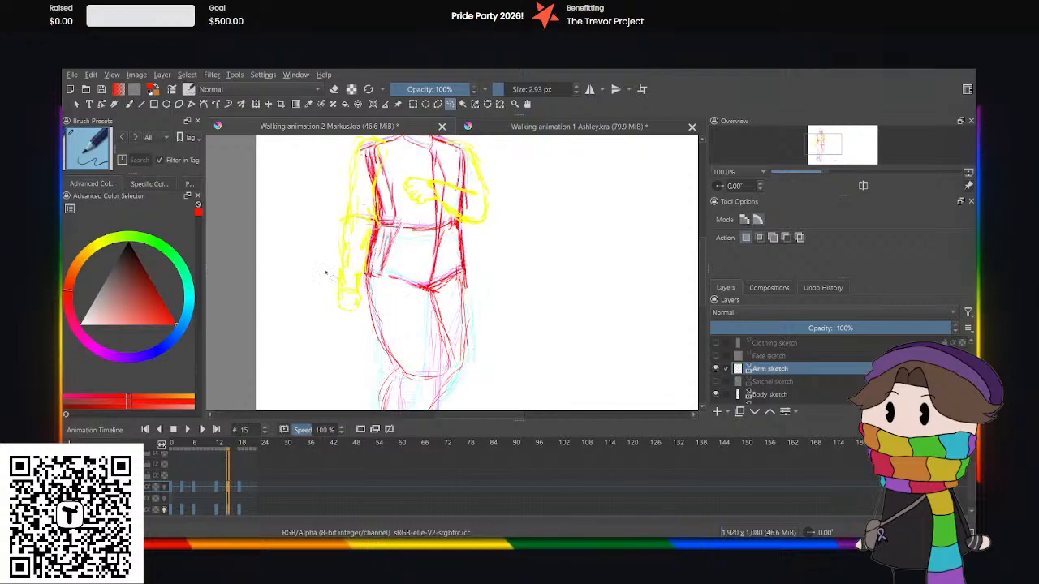
pyautogui.moveTo(302, 272)
pyautogui.mouseDown()
pyautogui.moveTo(328, 318)
pyautogui.moveTo(380, 281)
pyautogui.mouseUp()
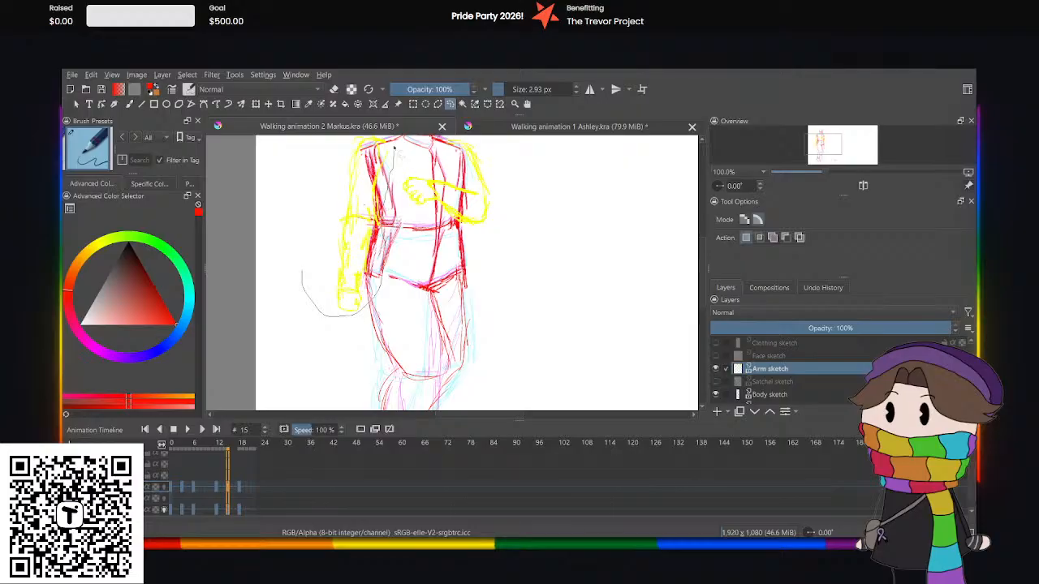
pyautogui.moveTo(393, 149)
pyautogui.mouseDown()
pyautogui.moveTo(266, 277)
pyautogui.moveTo(317, 270)
pyautogui.mouseUp()
pyautogui.hotkey('ctrl', 't')
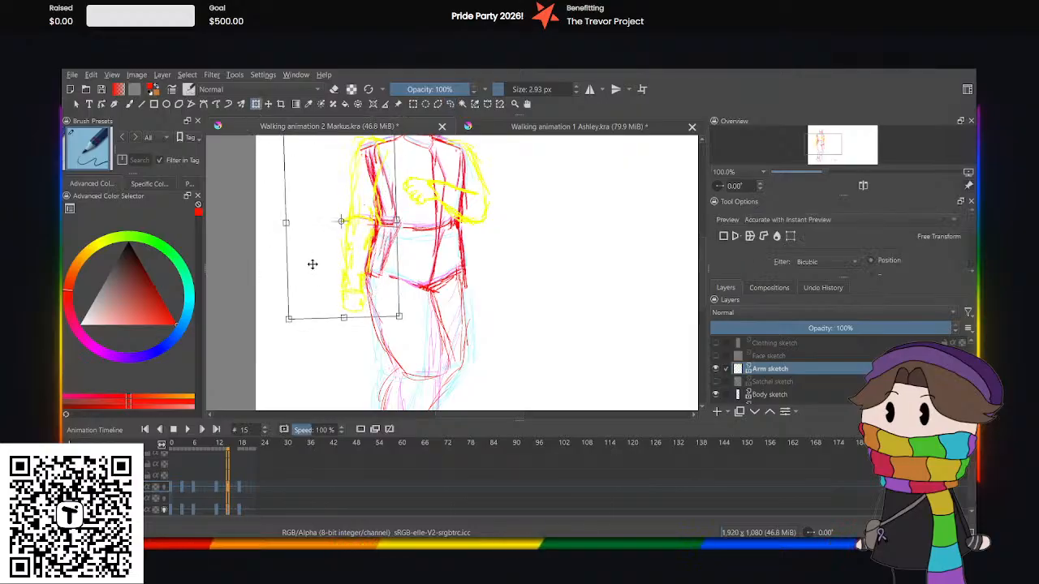
pyautogui.click(451, 104)
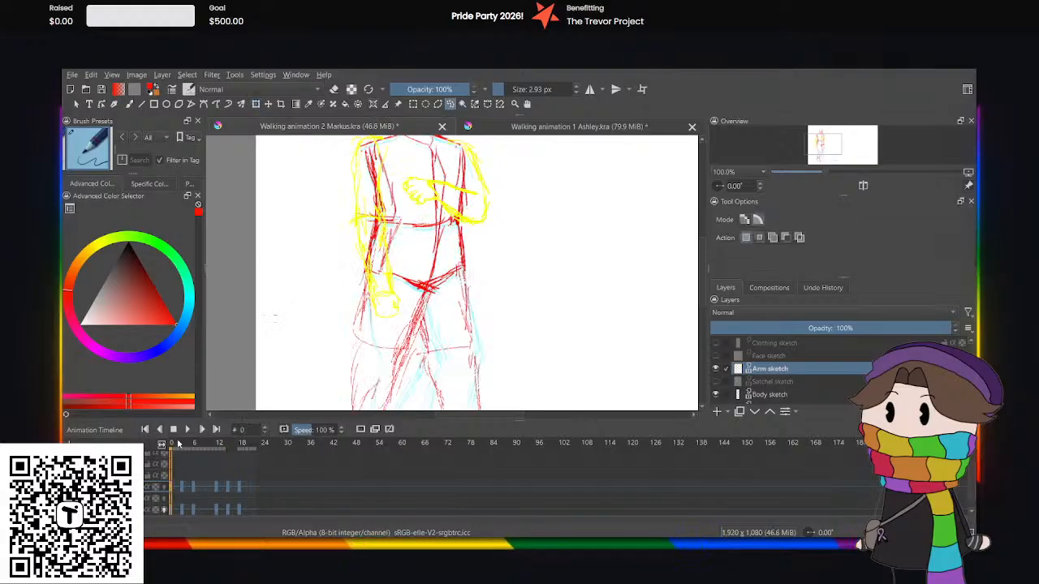
# Play the Markus walk cycle from frame 0 to check the arm movement on the whole figure.
pyautogui.click(187, 429)
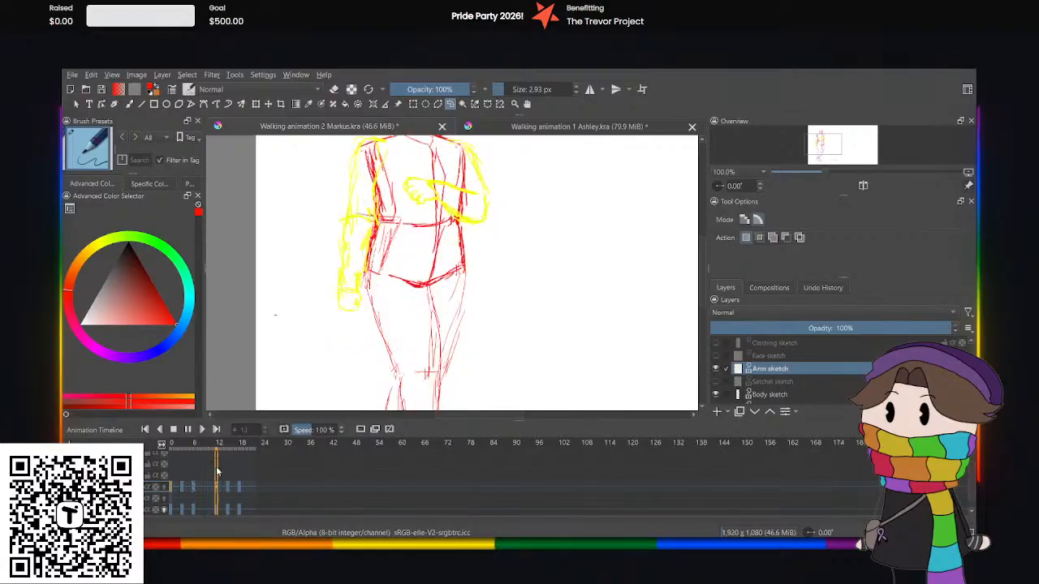
pyautogui.scroll(-2, 452, 247)
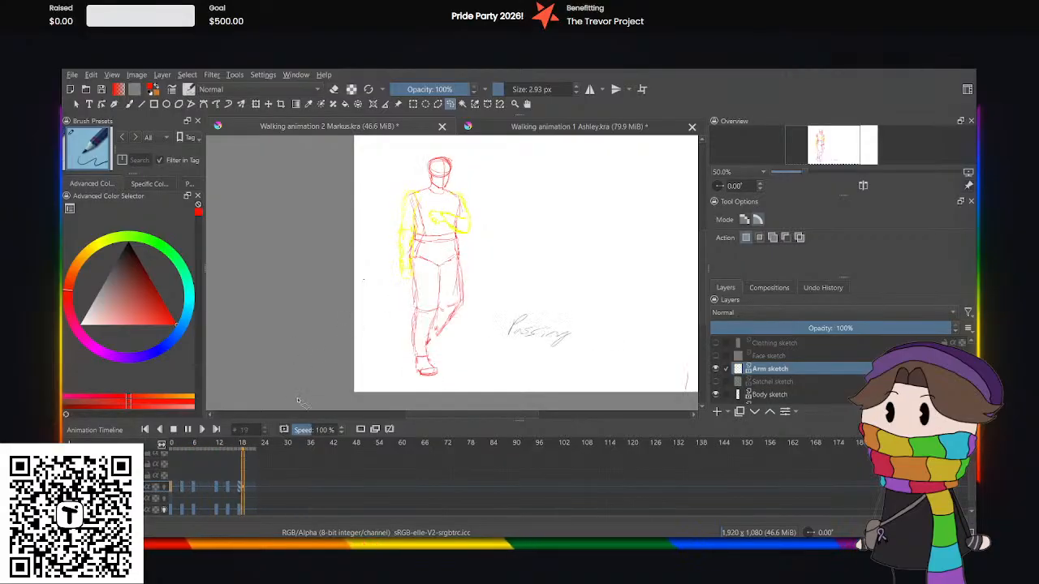
pyautogui.press('space')
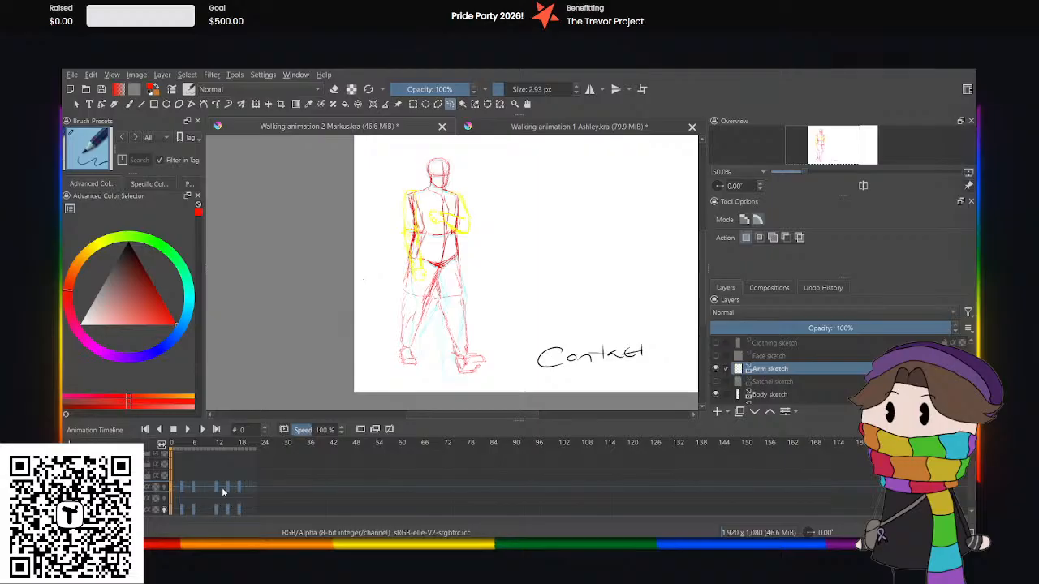
pyautogui.press('space')
pyautogui.click(174, 429)
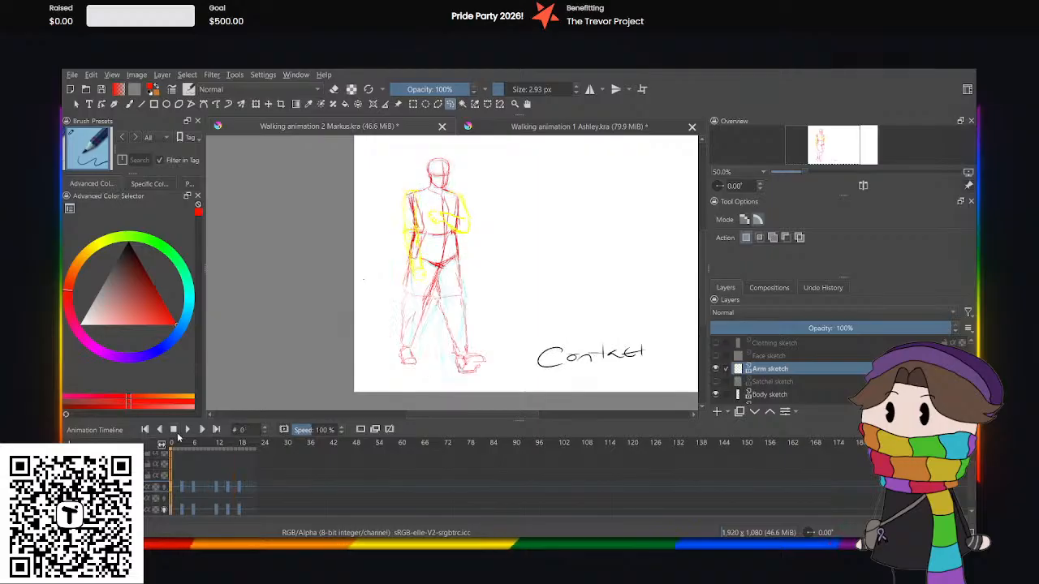
pyautogui.press('space')
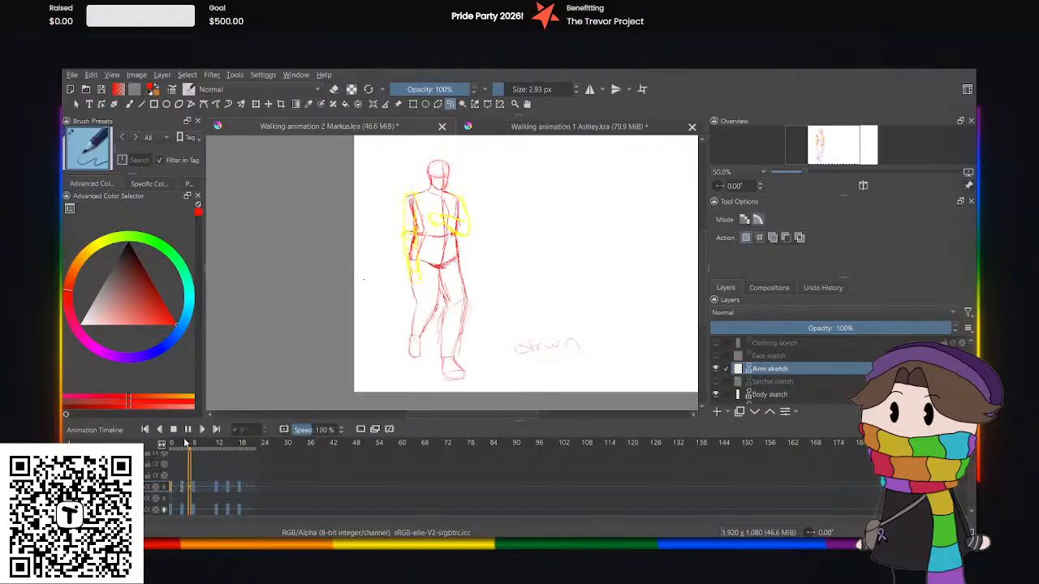
# Play the Ashley walk animation for comparison, then return to the Markus drawing and play its cycle again.
pyautogui.click(486, 123)
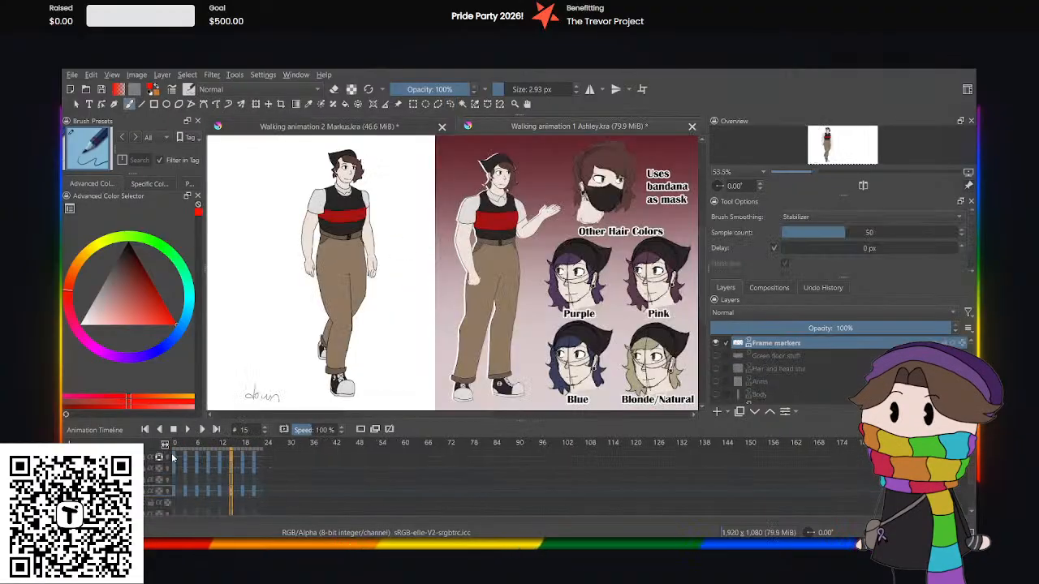
pyautogui.click(187, 429)
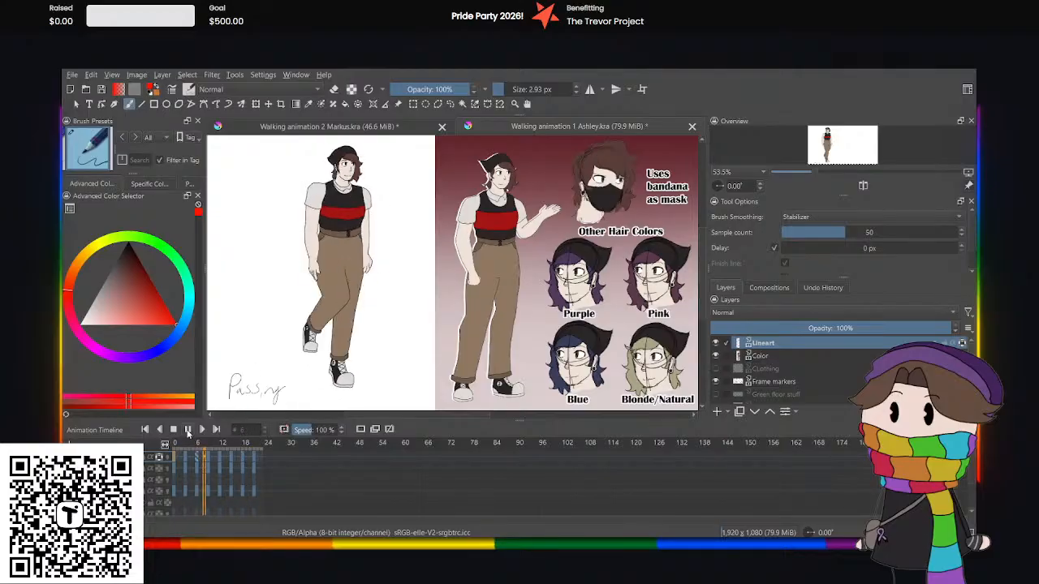
pyautogui.click(187, 431)
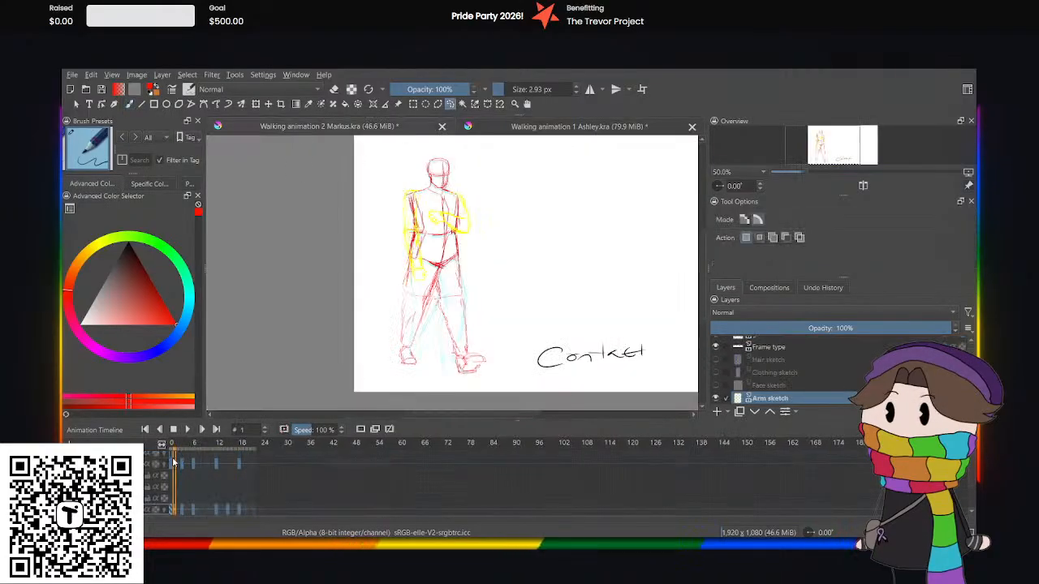
pyautogui.click(191, 436)
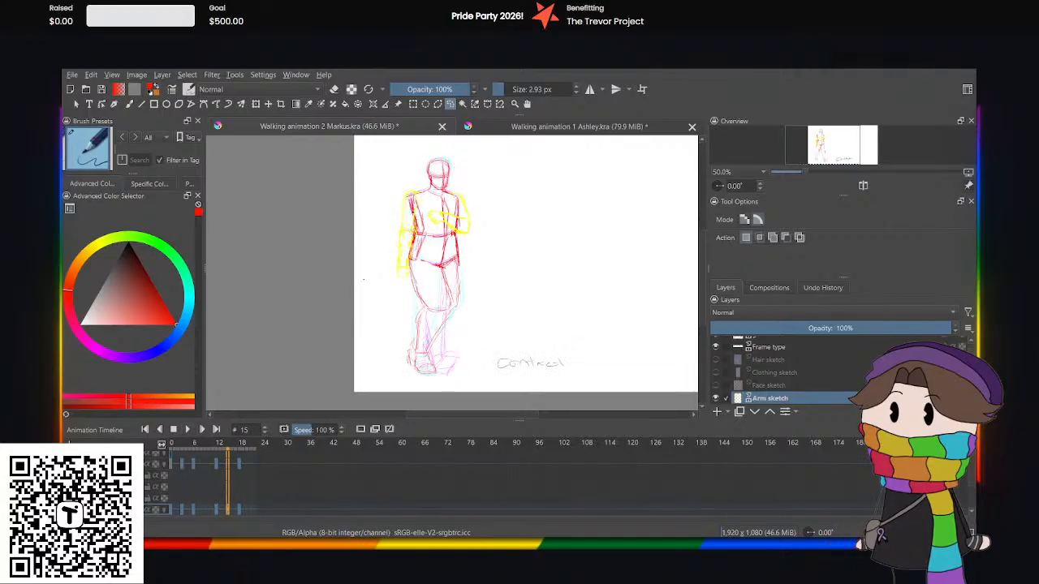
# Lasso both arms at frame 15, adjust them slightly with a free transform, and play the cycle from frame 0 to check them.
pyautogui.moveTo(458, 188)
pyautogui.mouseDown()
pyautogui.moveTo(505, 238)
pyautogui.moveTo(418, 305)
pyautogui.mouseUp()
pyautogui.click(255, 104)
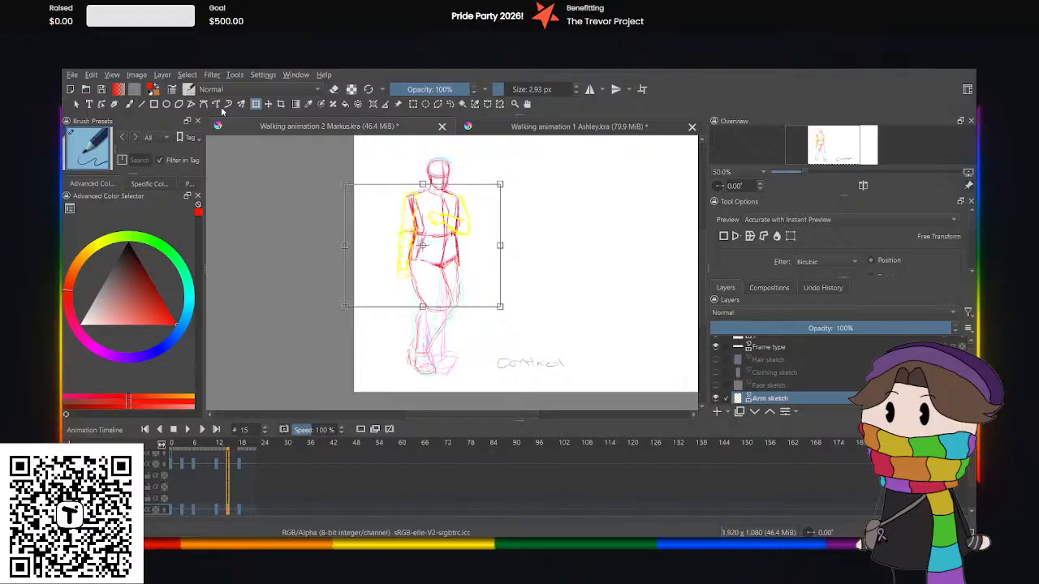
pyautogui.click(449, 104)
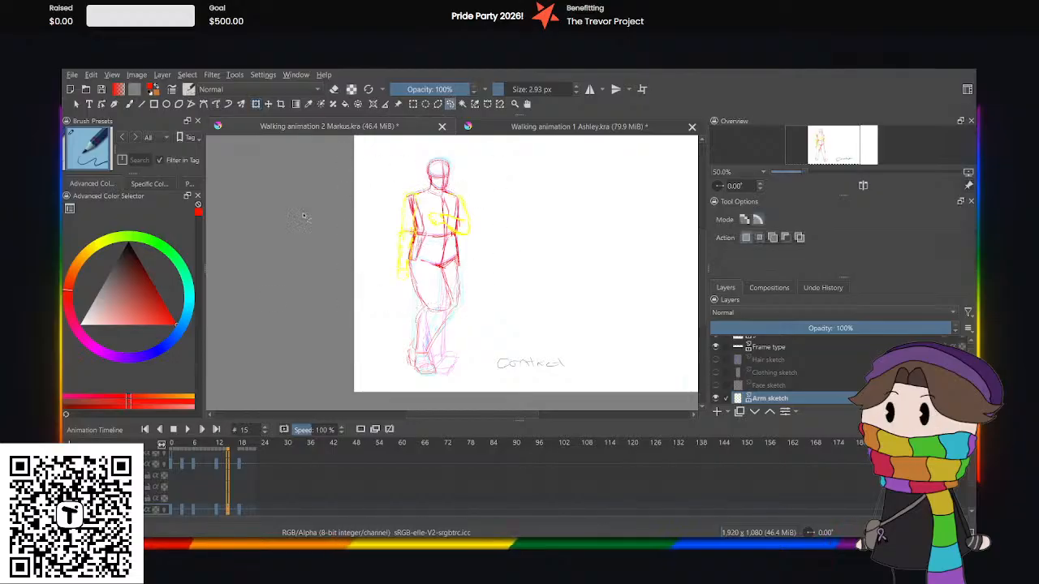
pyautogui.click(173, 484)
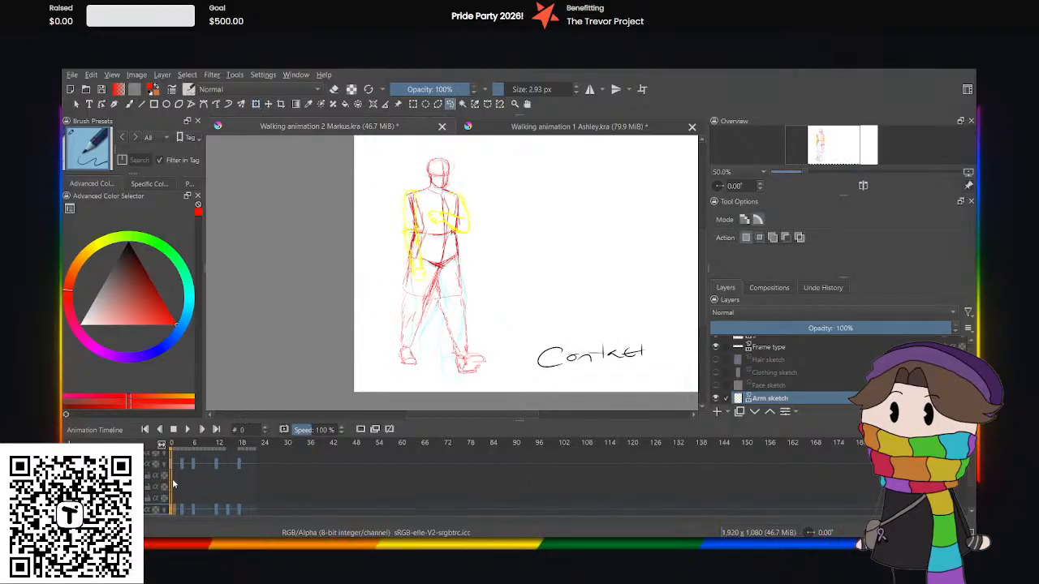
pyautogui.click(187, 429)
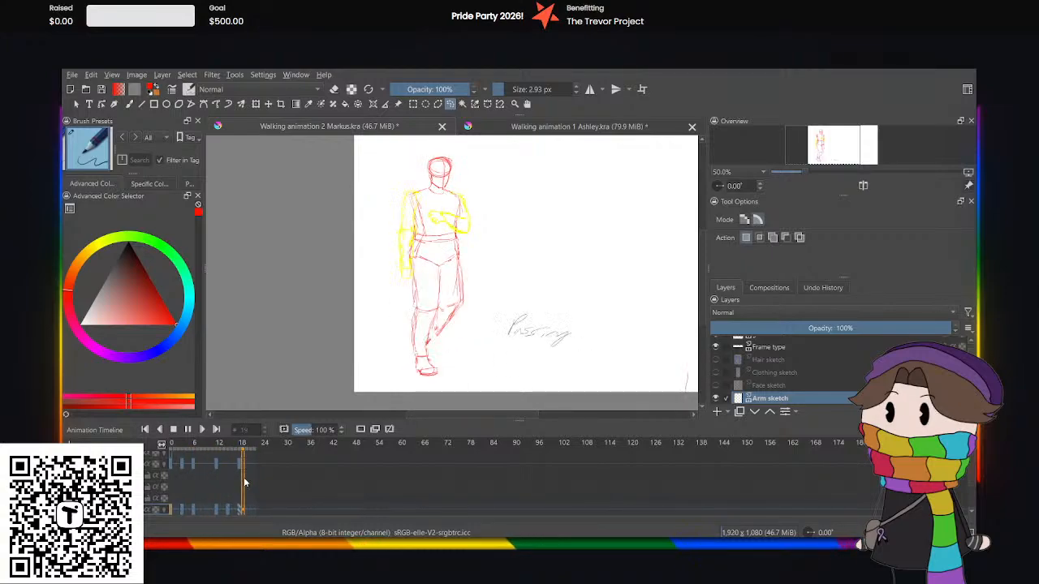
pyautogui.click(188, 431)
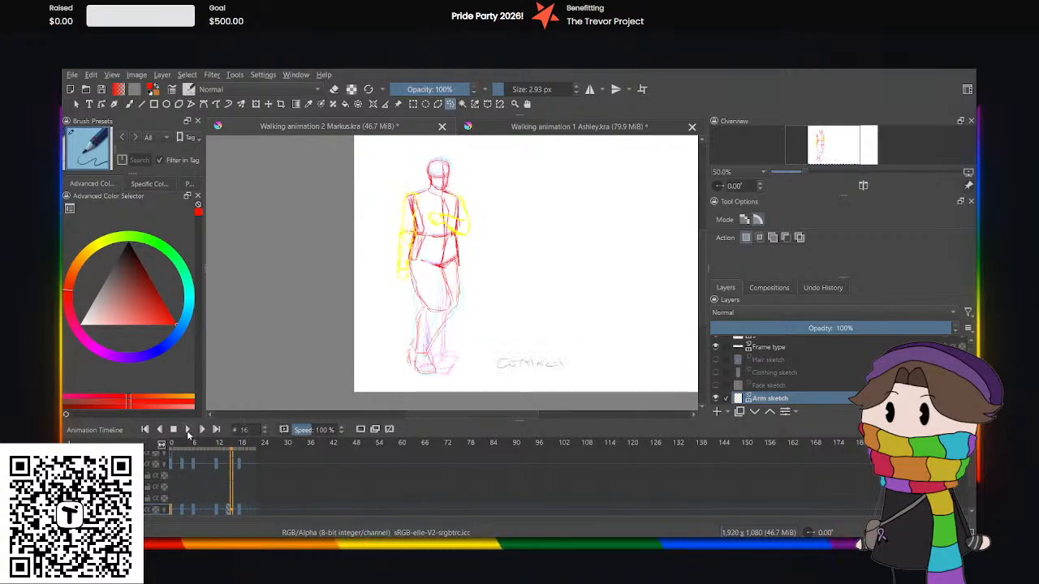
# Add a blank keyframe at frame 15 of the Frame type layer and handwrite the label "Down" beside the feet with the brush.
pyautogui.click(204, 511)
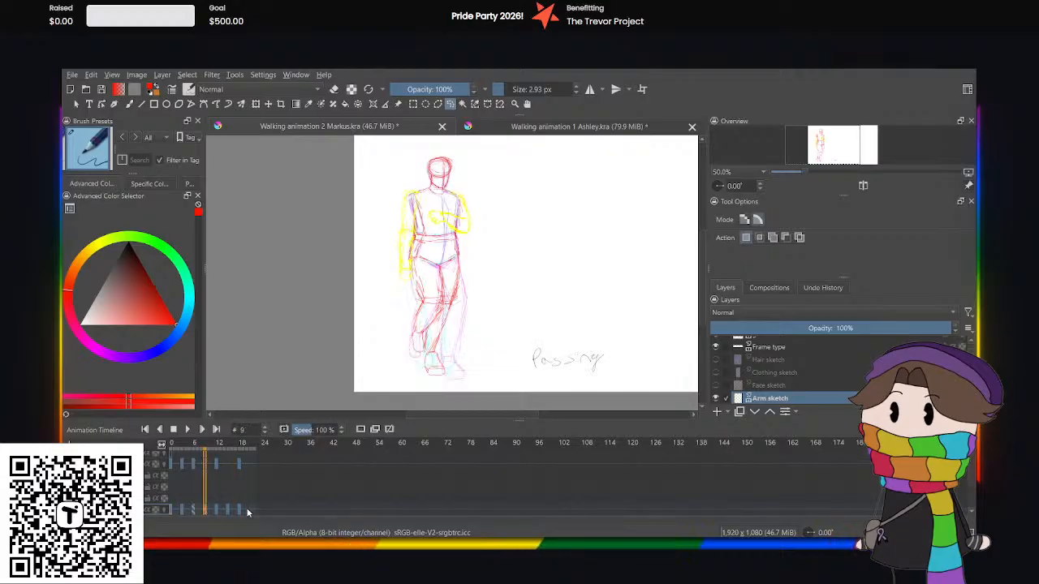
pyautogui.click(229, 509)
pyautogui.scroll(1, 713, 376)
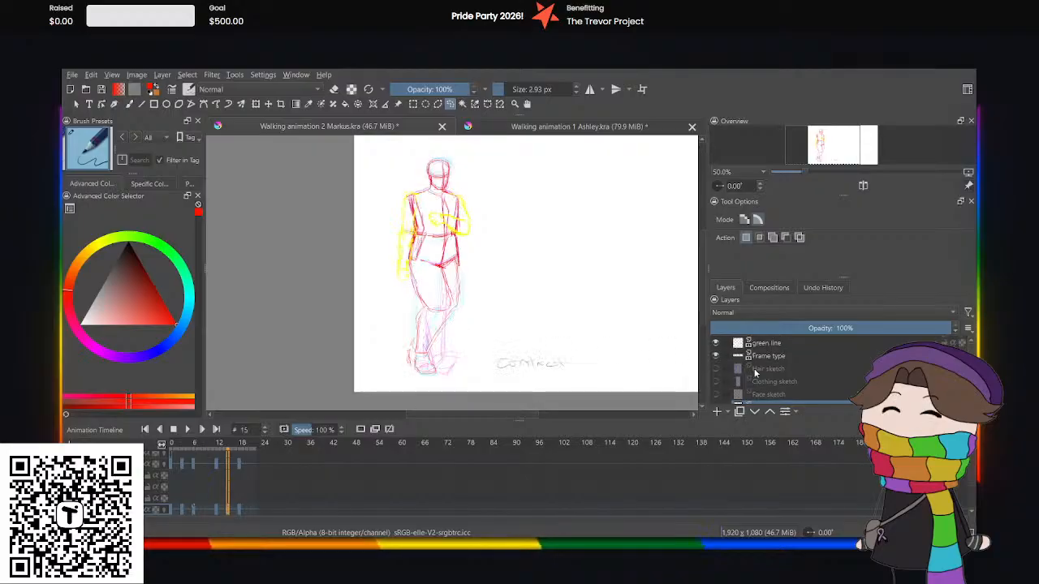
pyautogui.click(770, 356)
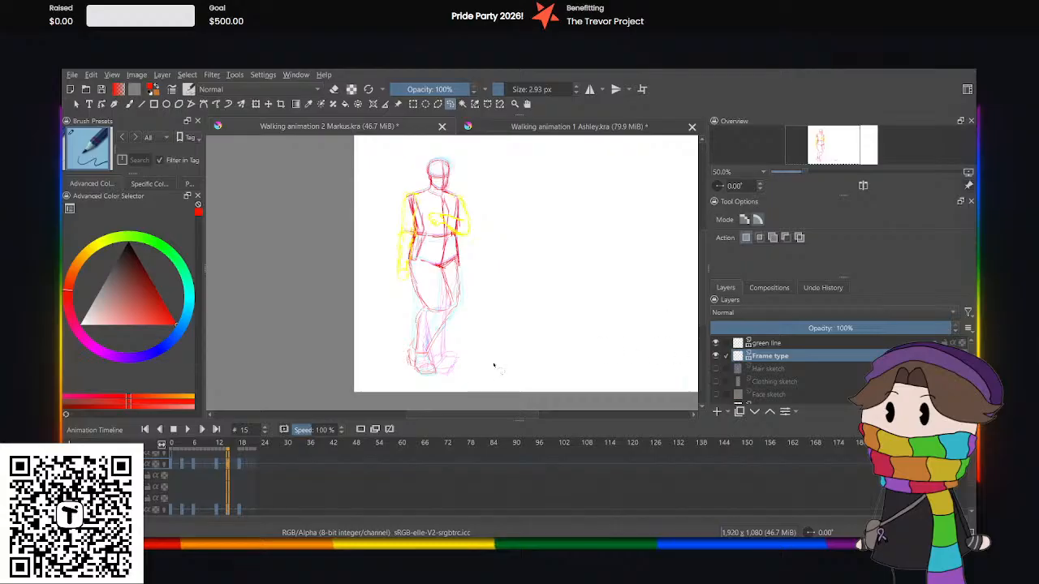
pyautogui.click(128, 104)
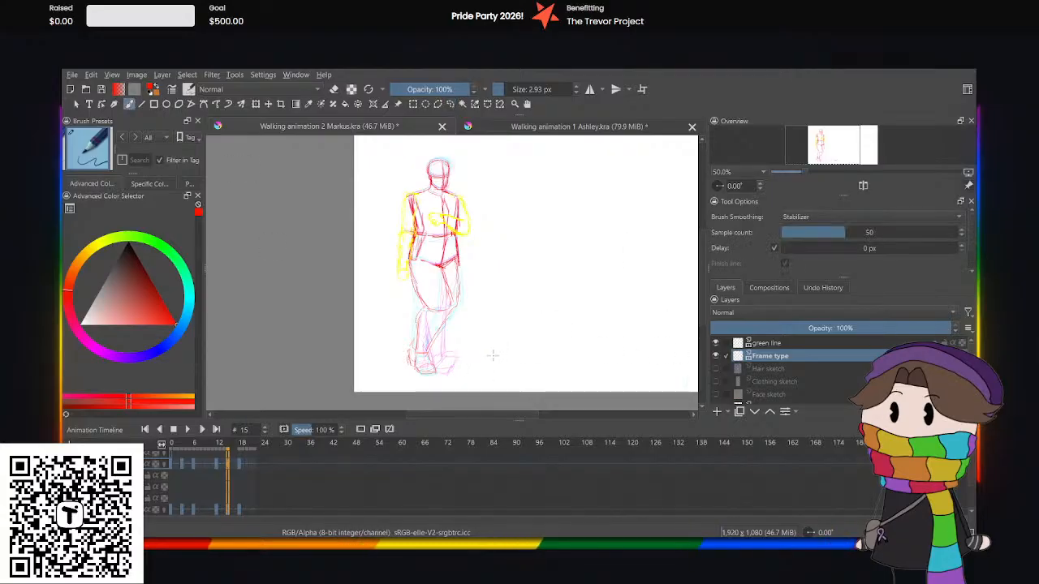
pyautogui.moveTo(495, 357); pyautogui.dragTo(498, 370)
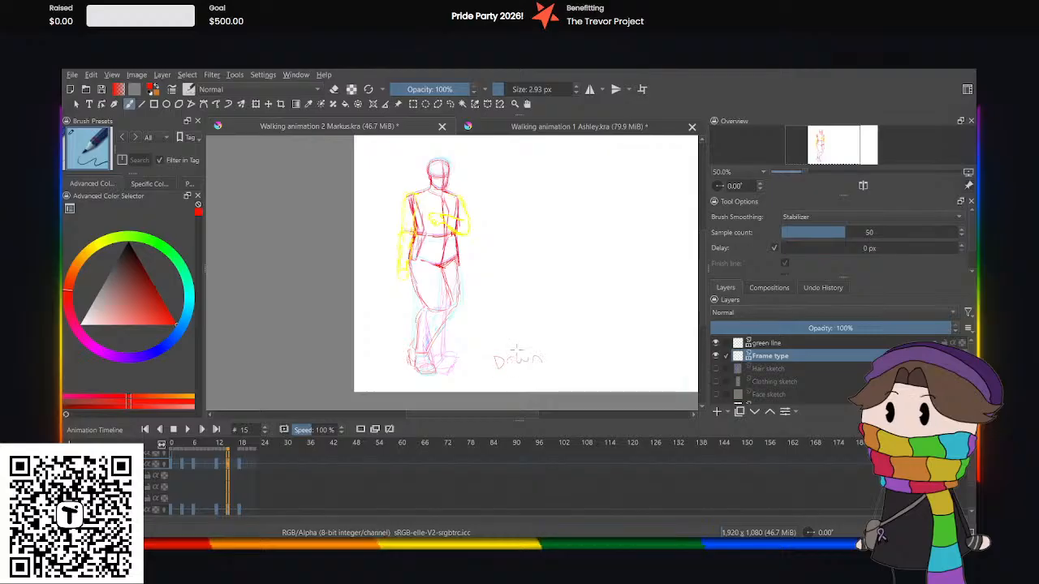
# Play the Markus walk cycle from the start to review the poses drawn so far.
pyautogui.scroll(-3, 738, 357)
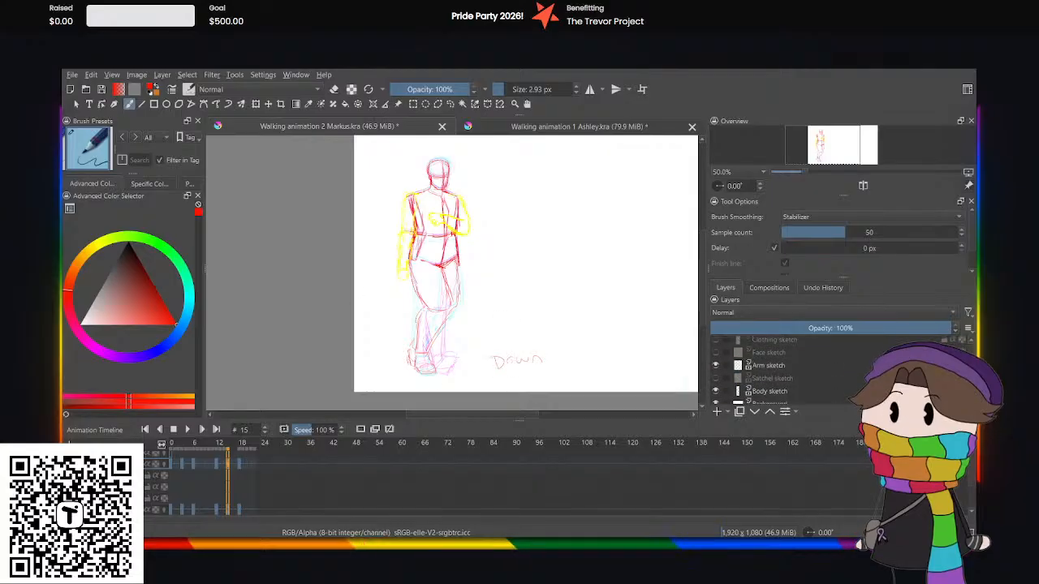
pyautogui.click(171, 464)
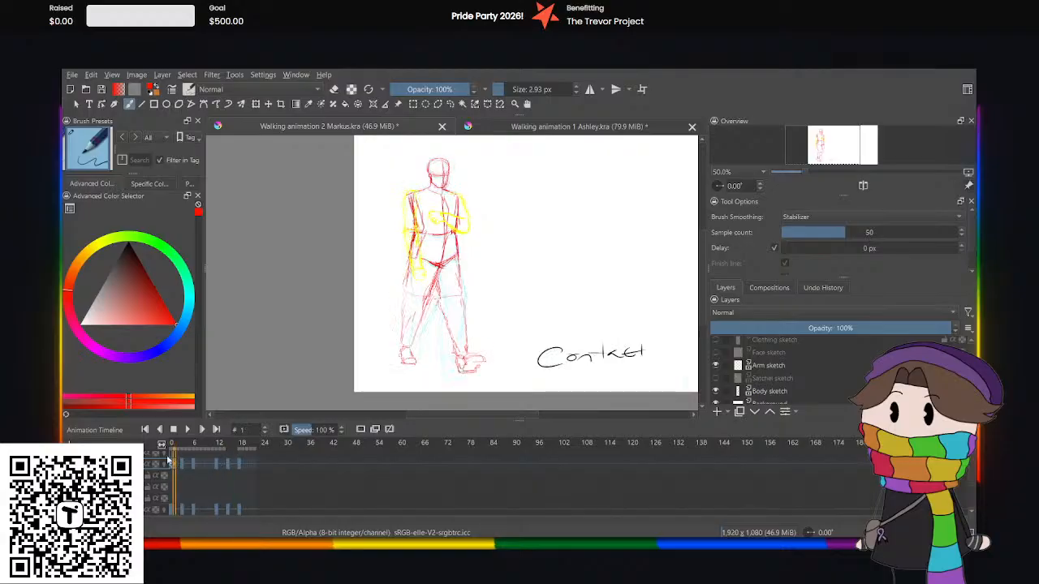
pyautogui.press('space')
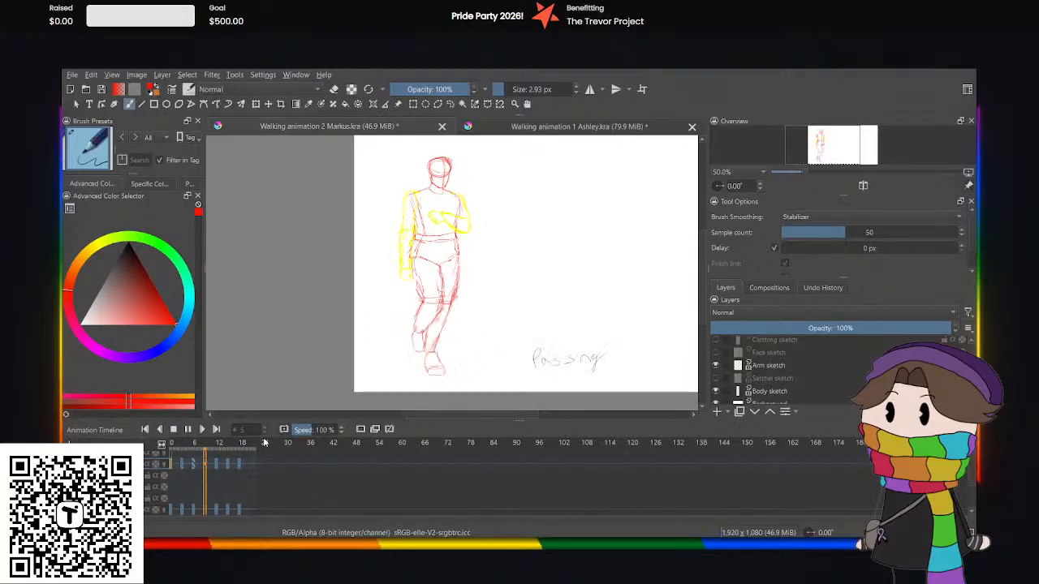
pyautogui.click(188, 430)
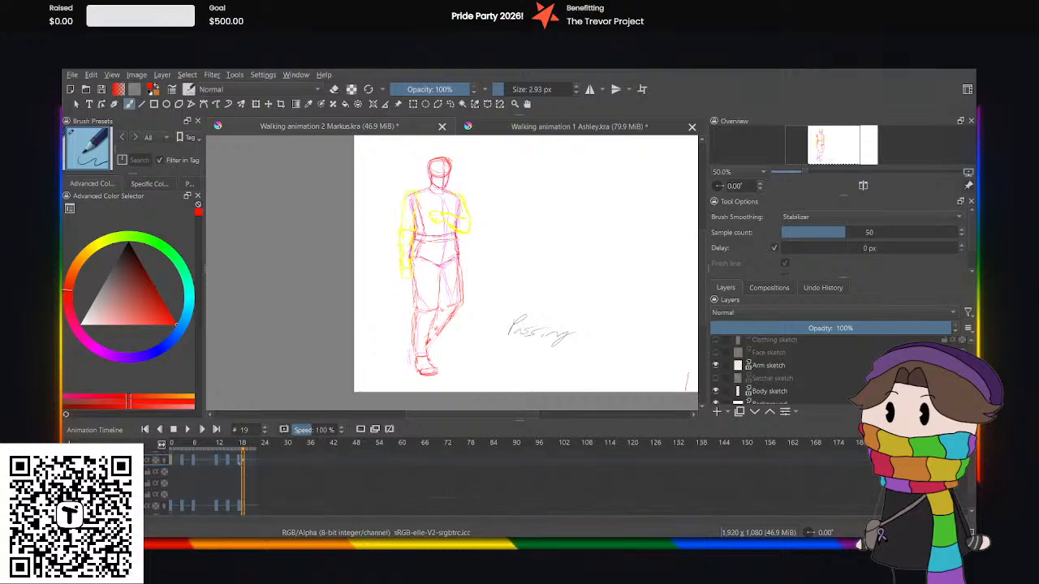
# Go to frame 9 of the Body sketch layer, lasso both legs below the hips, delete them, and clear the selection.
pyautogui.click(208, 467)
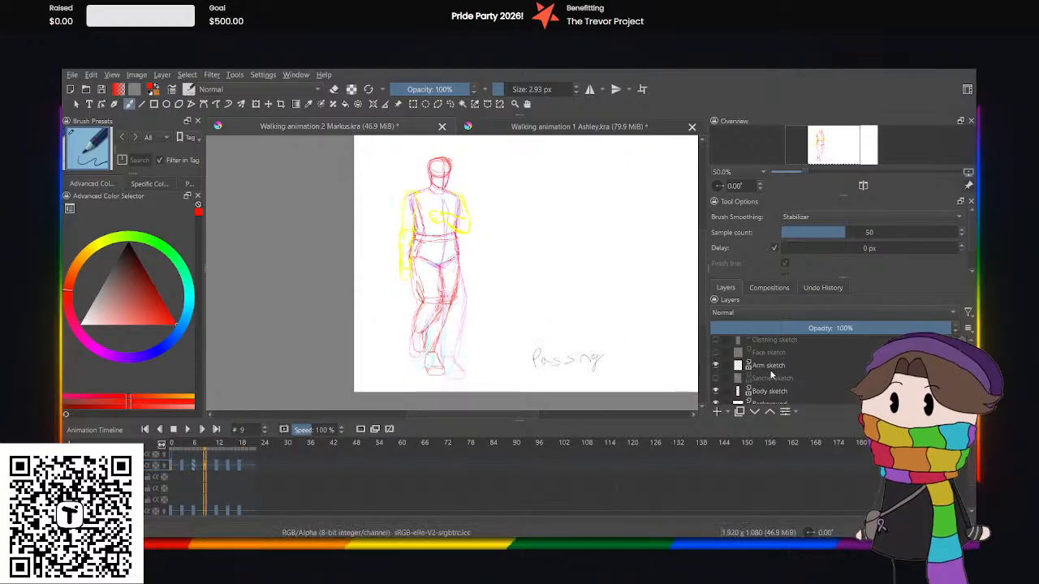
pyautogui.scroll(3, 771, 374)
pyautogui.scroll(-2, 773, 368)
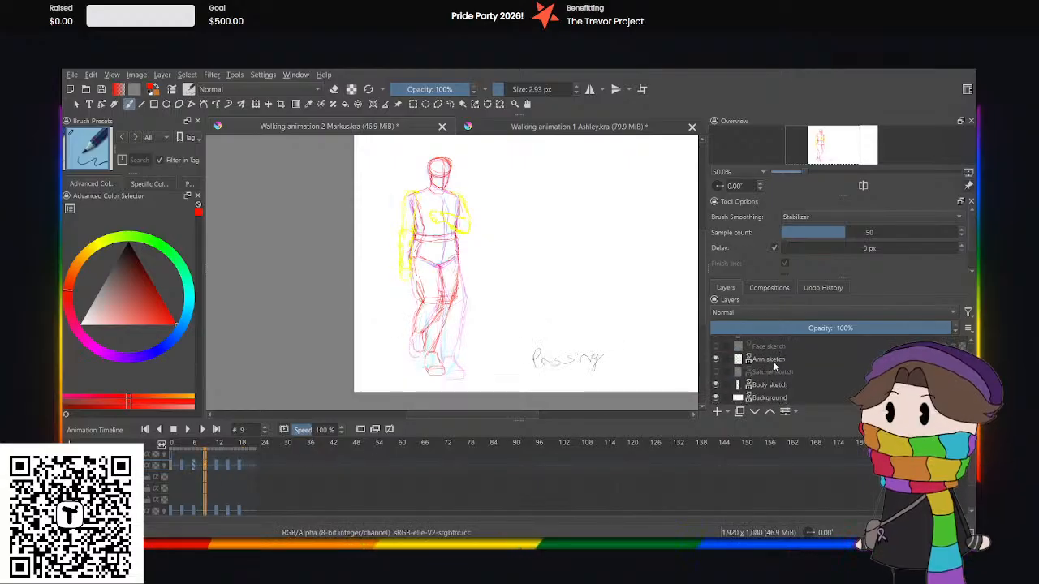
pyautogui.click(754, 386)
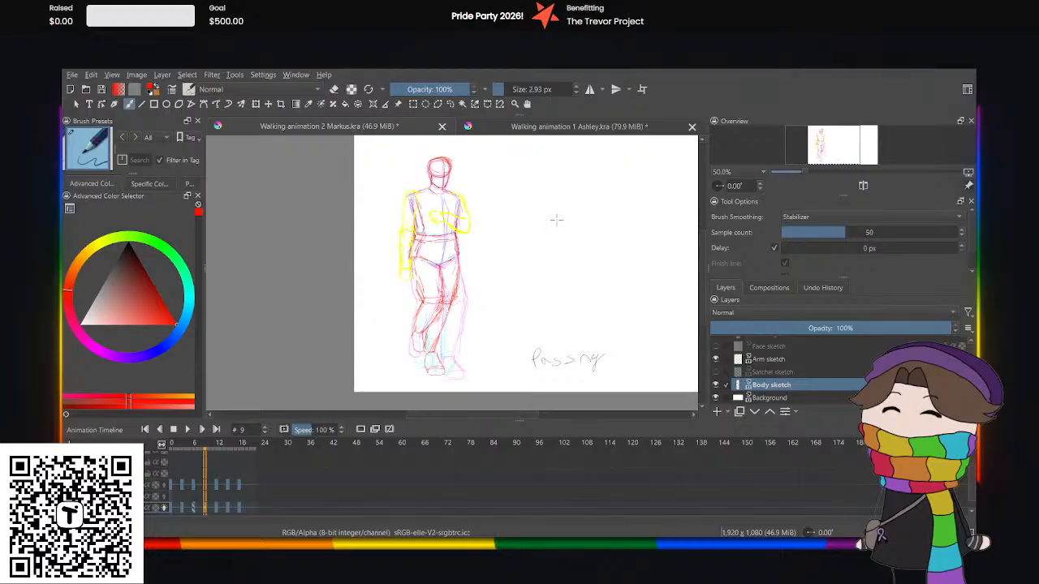
pyautogui.click(449, 104)
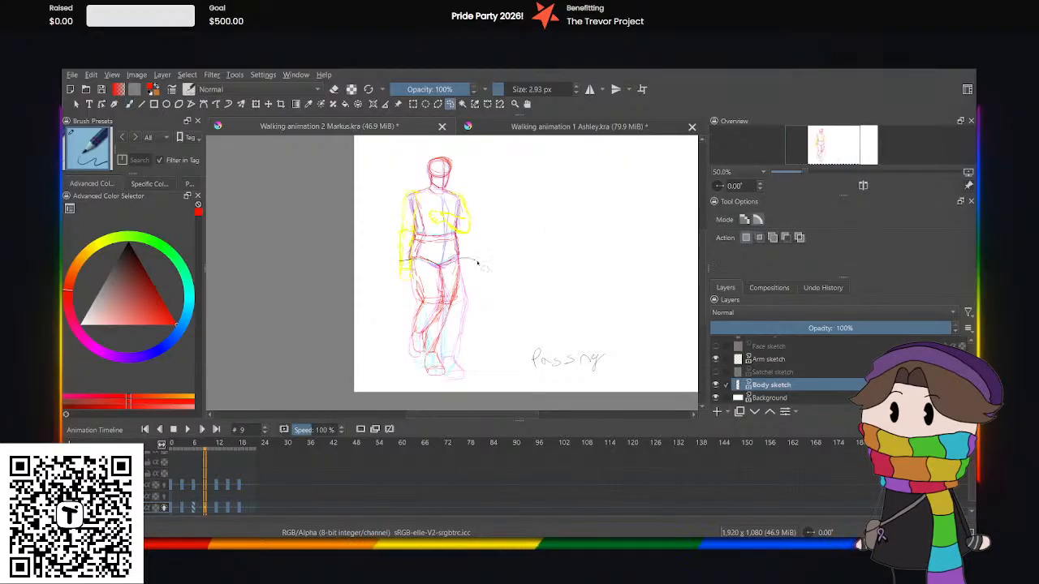
pyautogui.press('Delete')
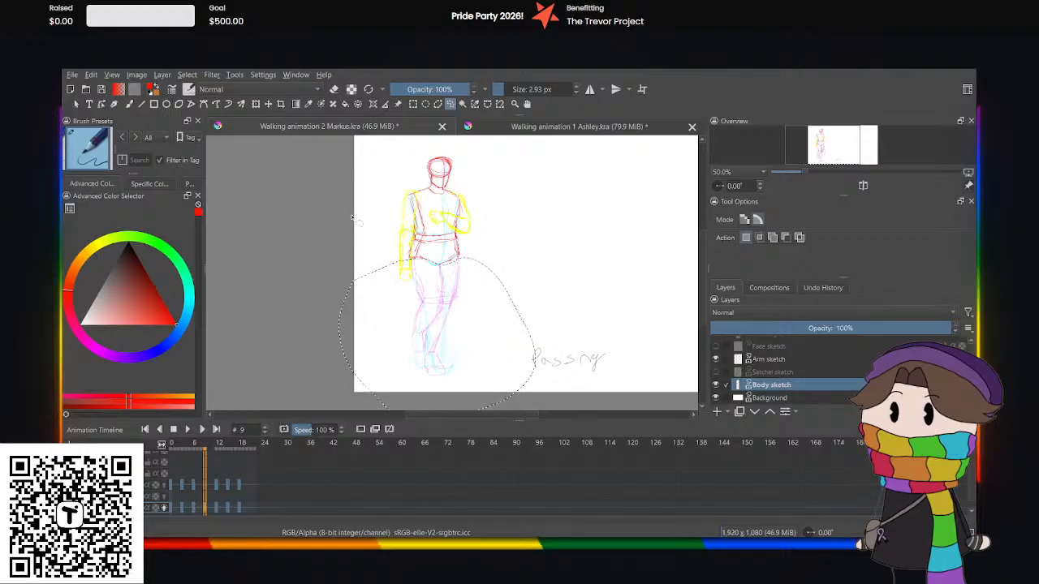
pyautogui.hotkey('ctrl', 'shift', 'a')
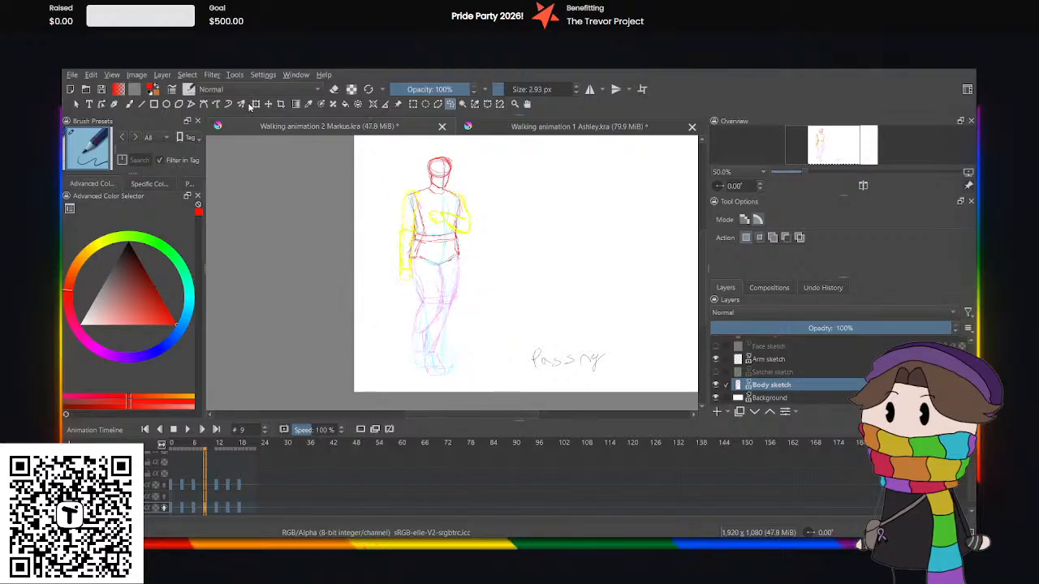
# Bring up a free transform on the remaining head and torso at frame 9, then return to the brush.
pyautogui.click(256, 104)
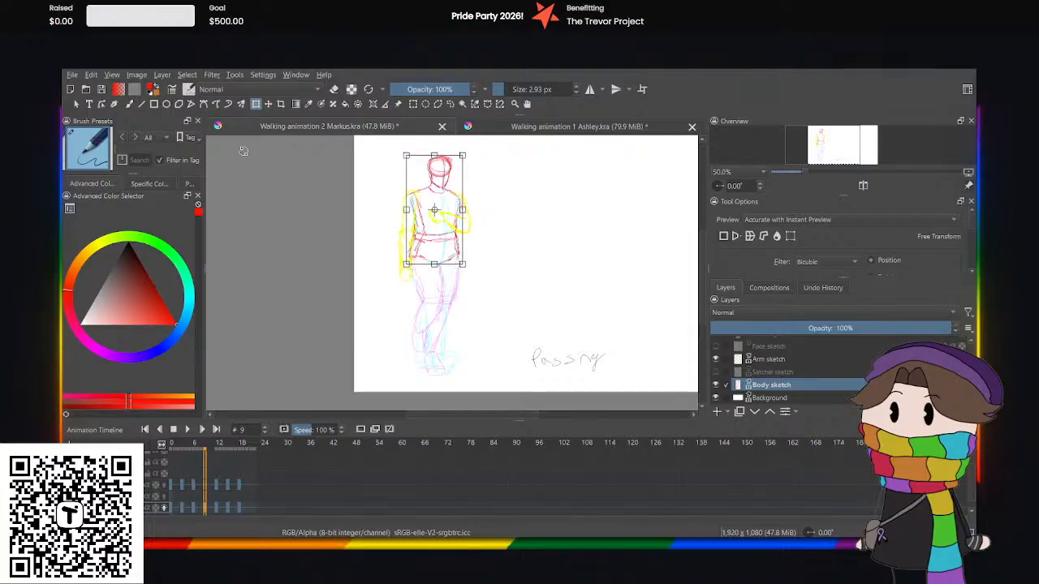
pyautogui.click(450, 105)
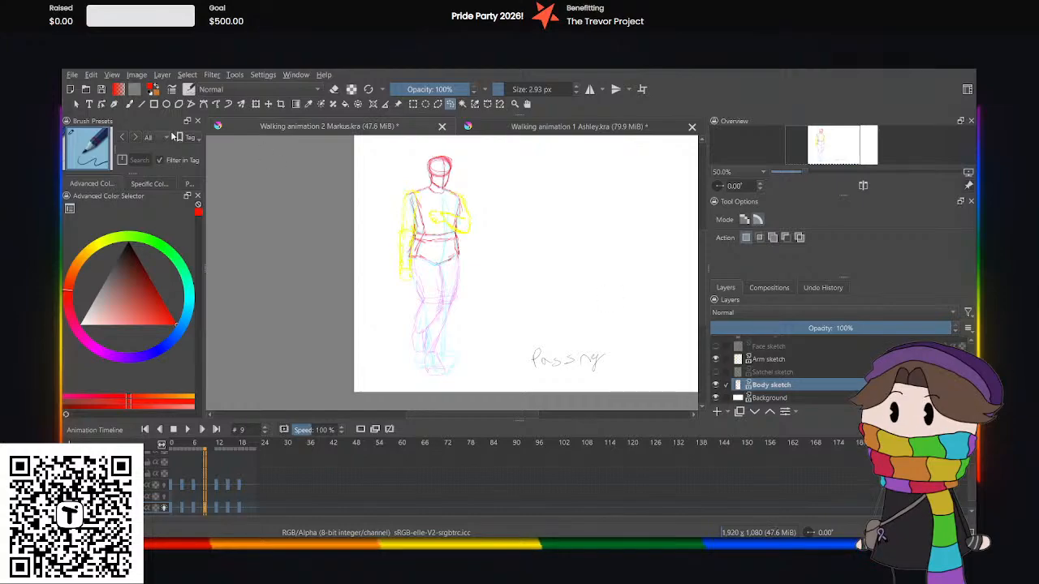
pyautogui.click(128, 105)
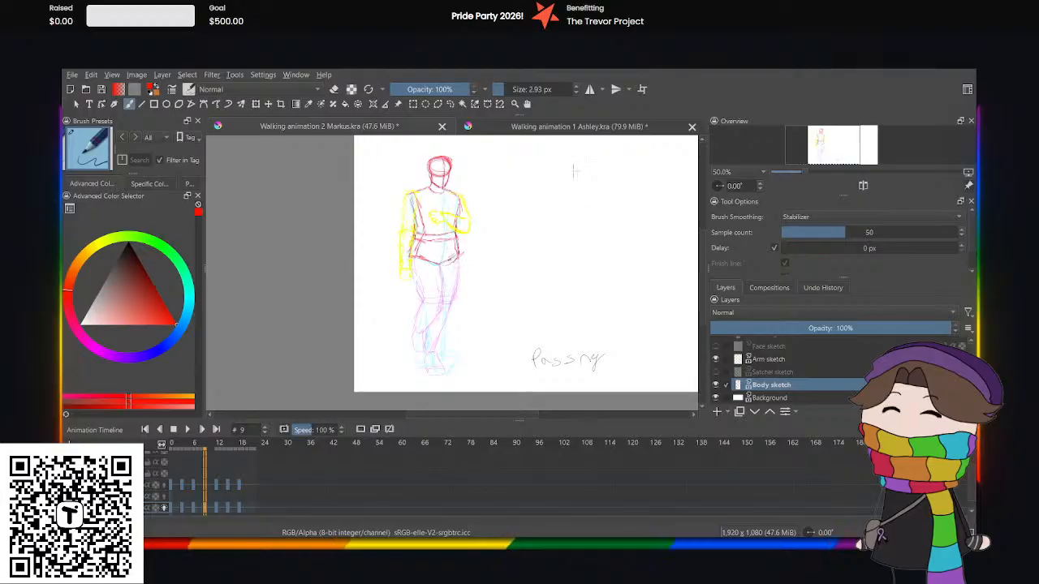
# Check the up pose at frame 9 of the Ashley animation, then return to the Markus drawing.
pyautogui.click(536, 128)
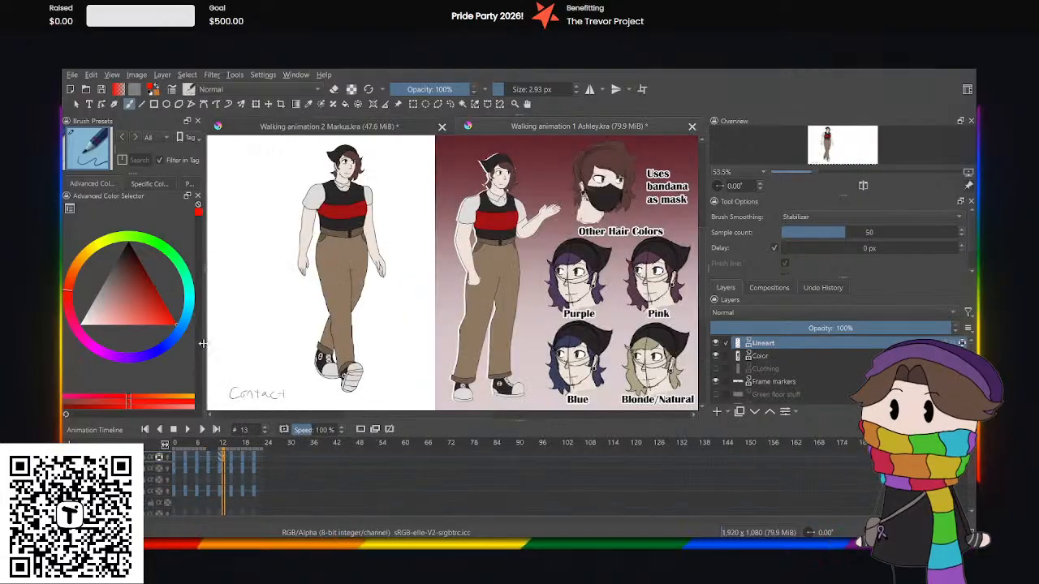
pyautogui.click(210, 493)
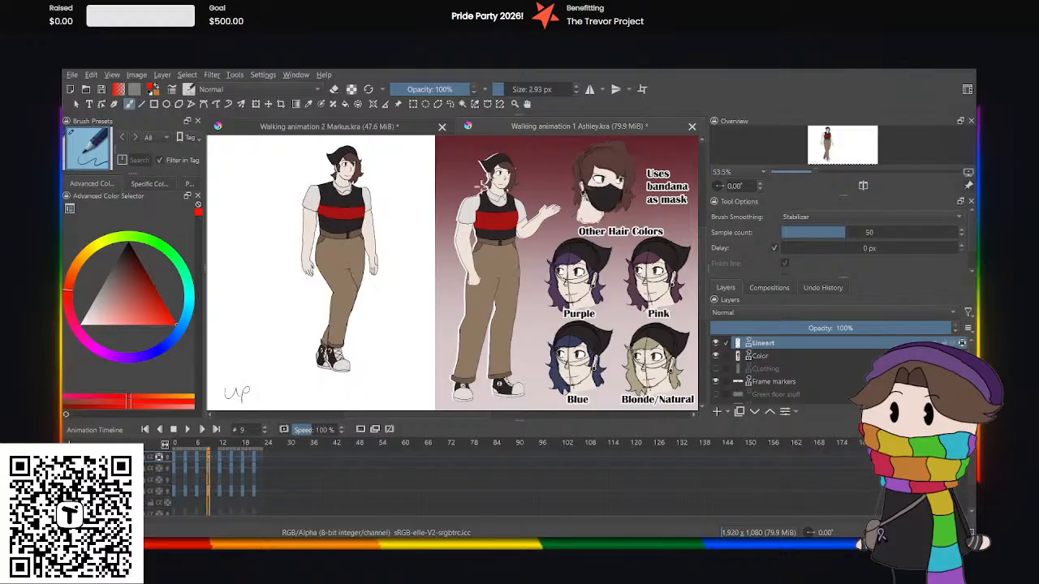
pyautogui.click(375, 130)
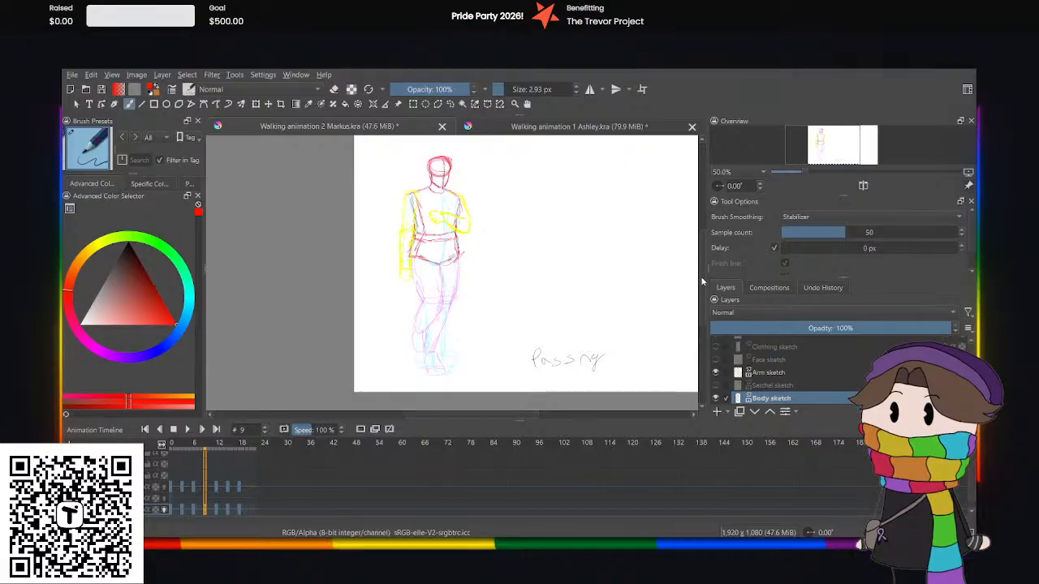
# Play the Ashley walk from frame 0, study its up pose at frame 9, and return to the Markus drawing.
pyautogui.click(579, 130)
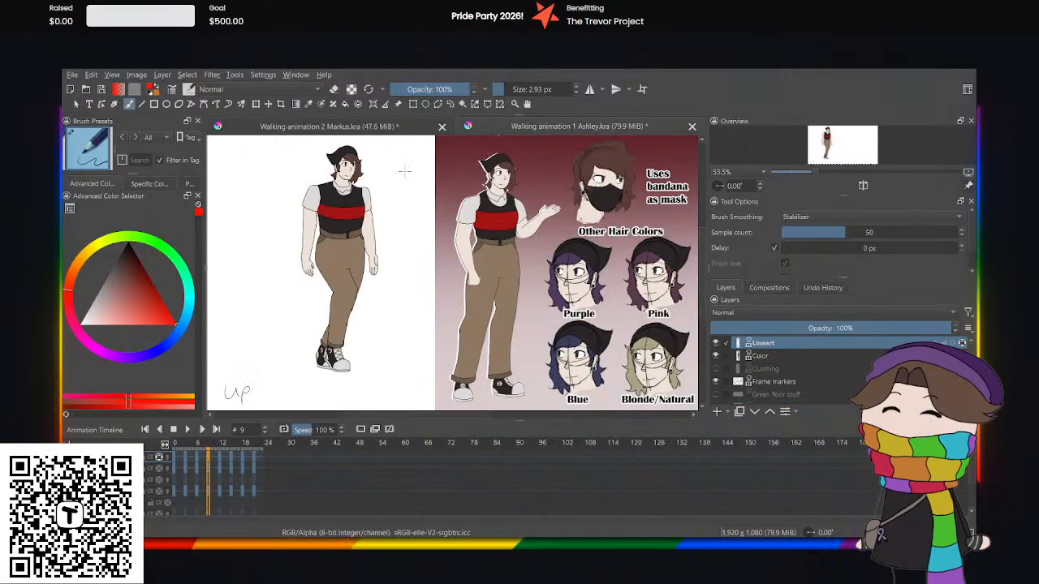
pyautogui.click(174, 491)
pyautogui.click(187, 429)
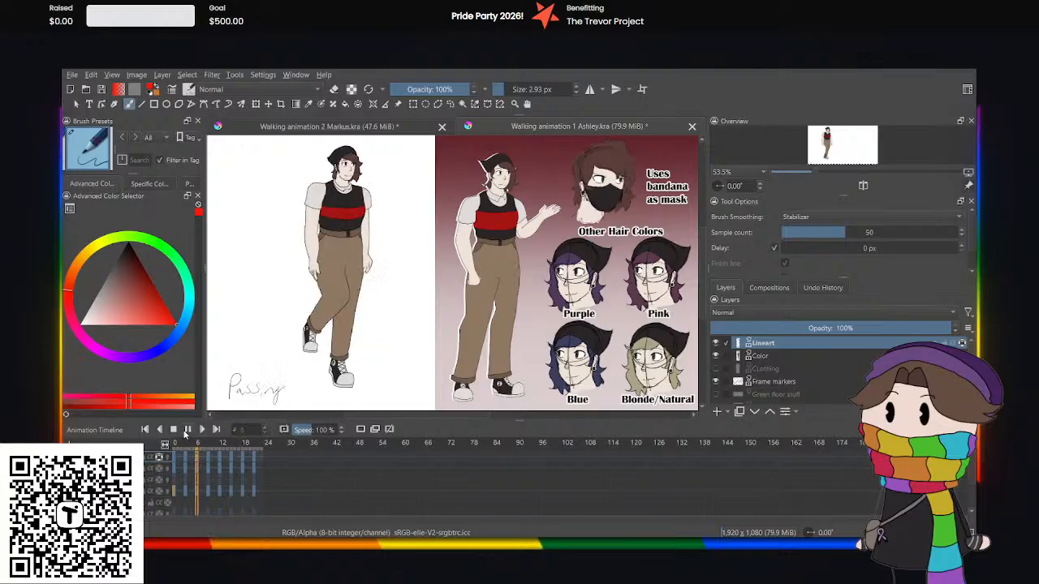
pyautogui.click(187, 430)
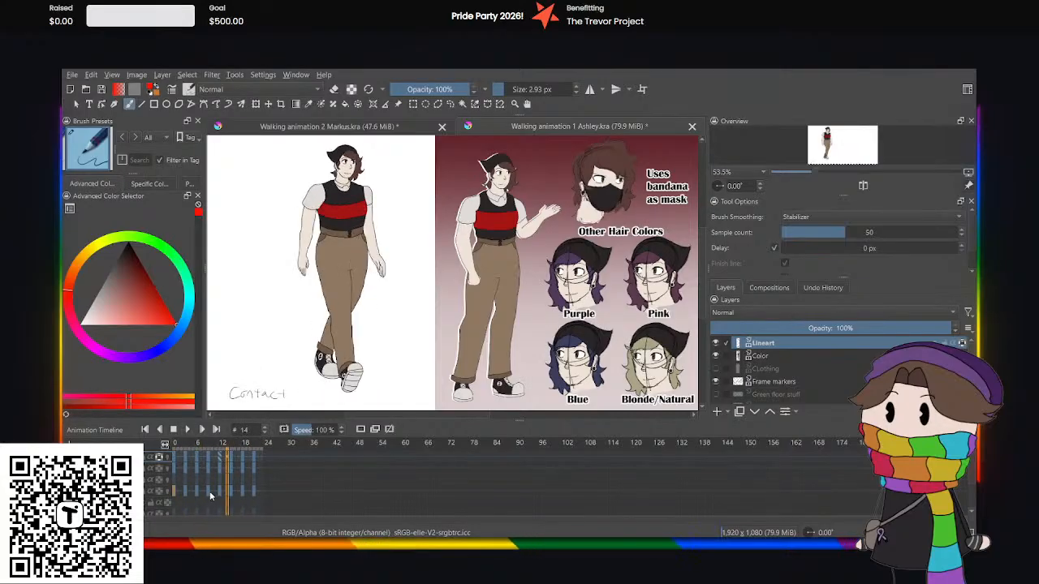
pyautogui.click(203, 492)
pyautogui.moveTo(206, 495); pyautogui.dragTo(208, 497)
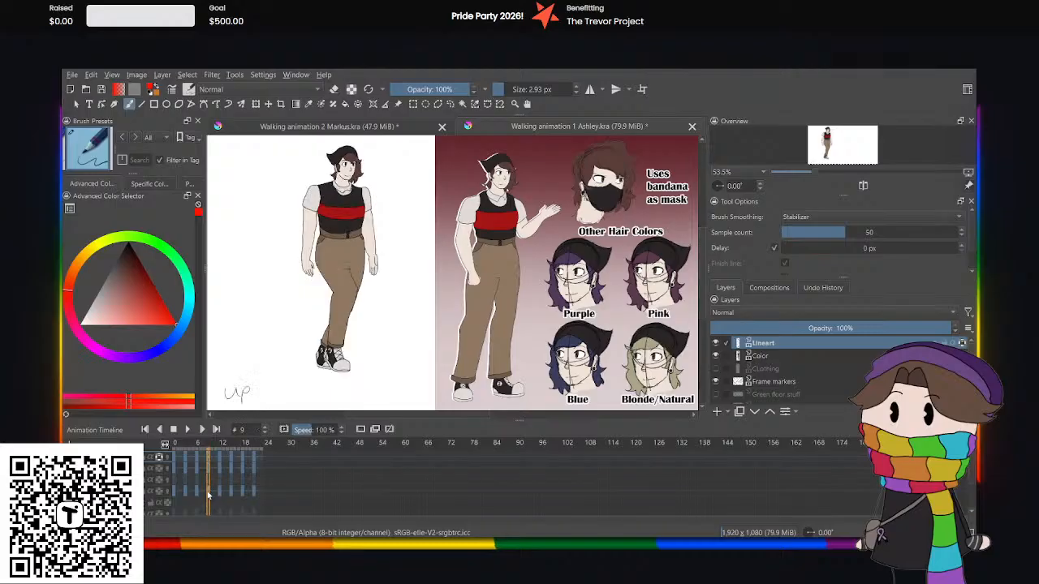
pyautogui.click(378, 129)
# Sketch the front leg's thigh, knee and shin at frame 9 in red, checking them against Ashley's up pose.
pyautogui.scroll(2, 382, 309)
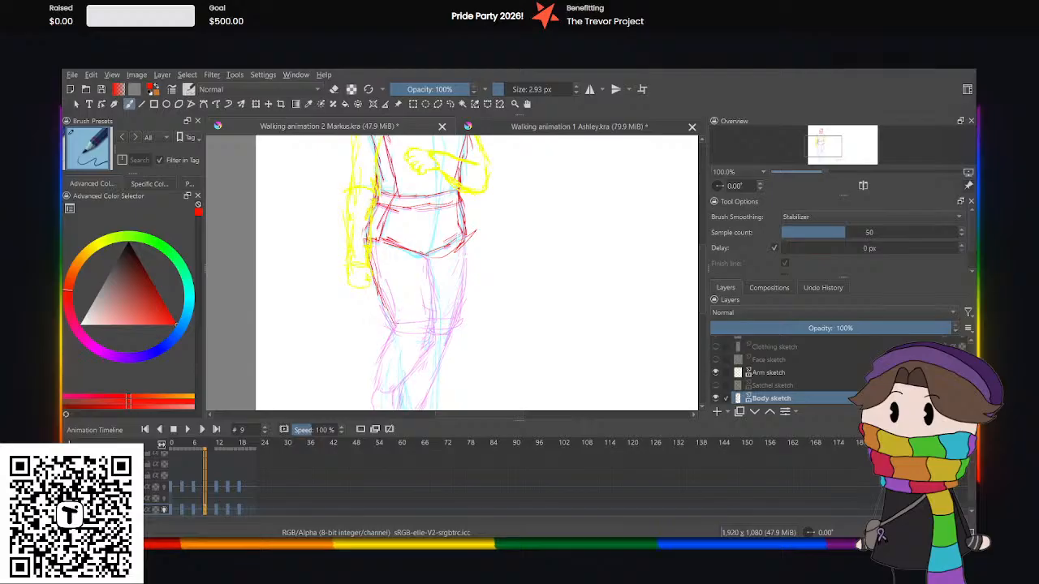
pyautogui.moveTo(387, 308)
pyautogui.mouseDown()
pyautogui.moveTo(414, 344)
pyautogui.moveTo(445, 336)
pyautogui.mouseUp()
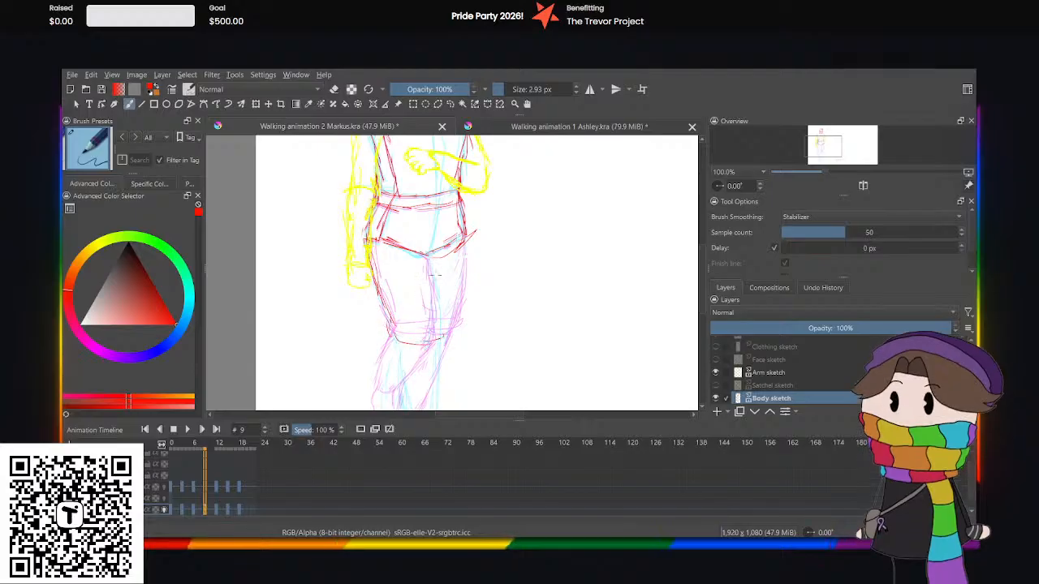
pyautogui.moveTo(428, 253)
pyautogui.mouseDown()
pyautogui.moveTo(445, 313)
pyautogui.moveTo(436, 330)
pyautogui.mouseUp()
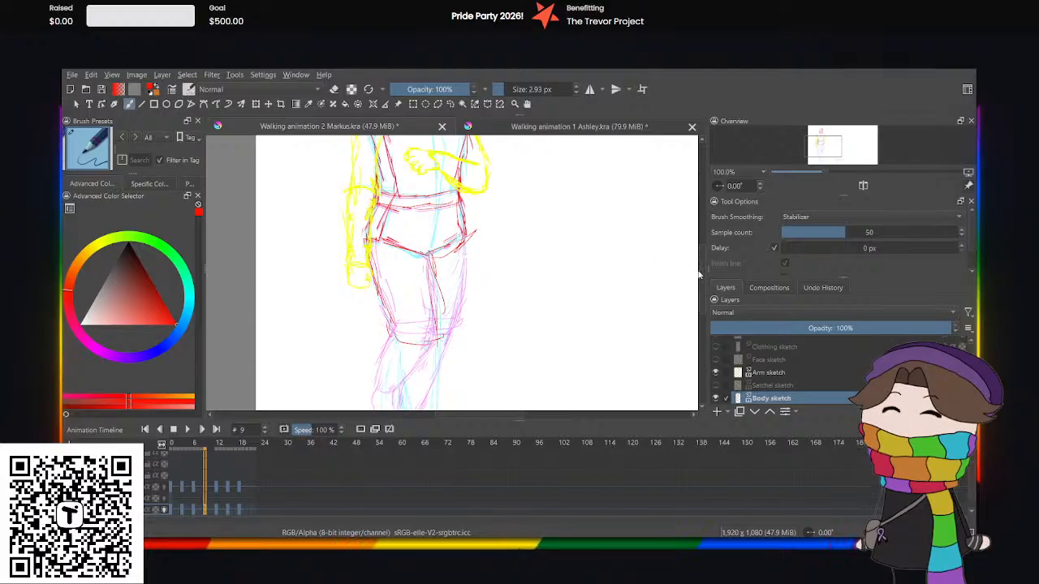
pyautogui.scroll(-3, 617, 260)
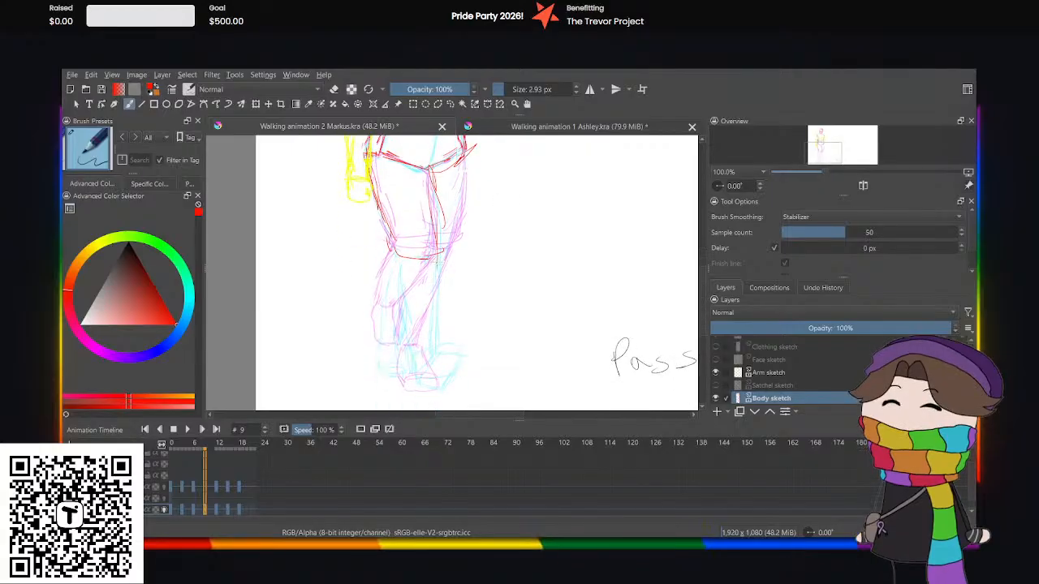
pyautogui.moveTo(430, 281); pyautogui.dragTo(410, 333)
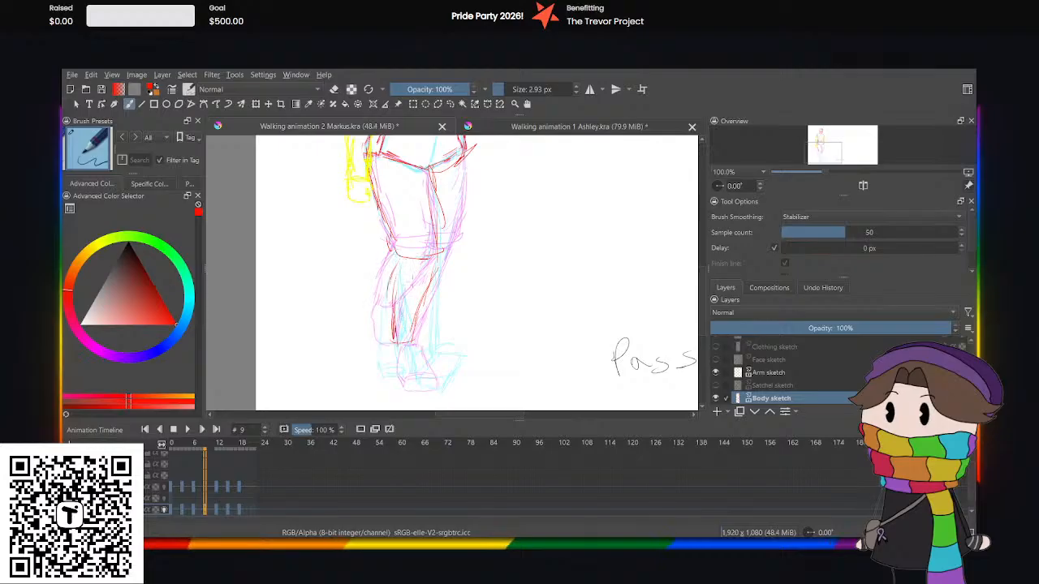
pyautogui.click(500, 126)
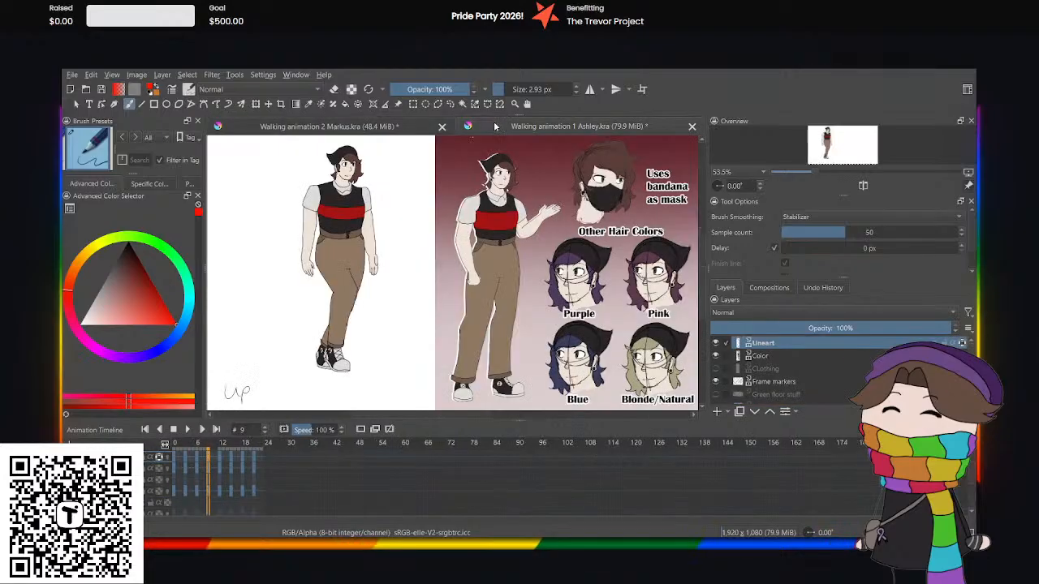
pyautogui.click(385, 126)
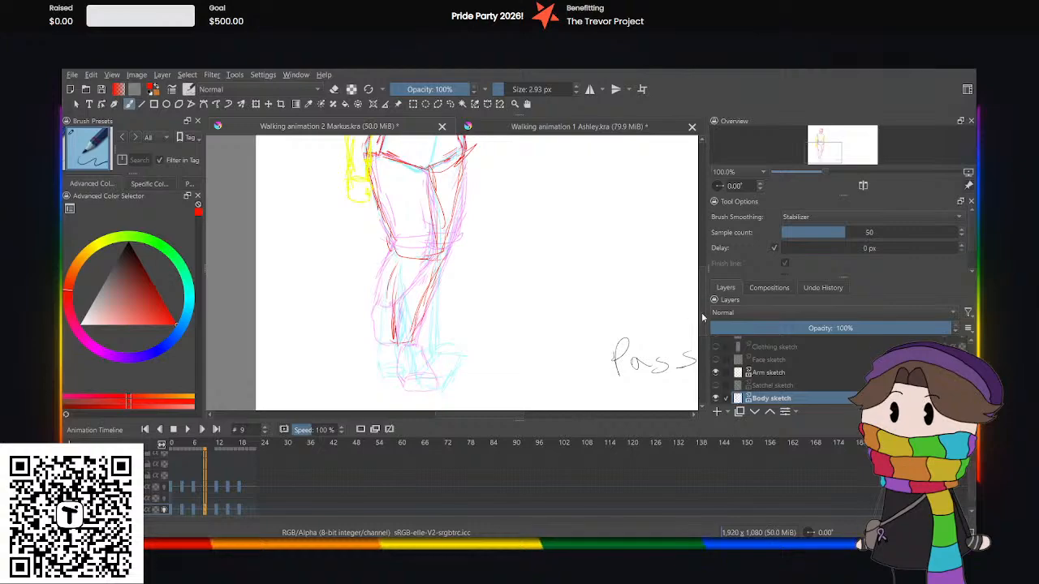
# Try a short ankle line below the front shin, compare it with Ashley's up pose, and undo the line.
pyautogui.moveTo(702, 317); pyautogui.dragTo(703, 337)
pyautogui.hotkey('ctrl', '+')
pyautogui.hotkey('ctrl', '+')
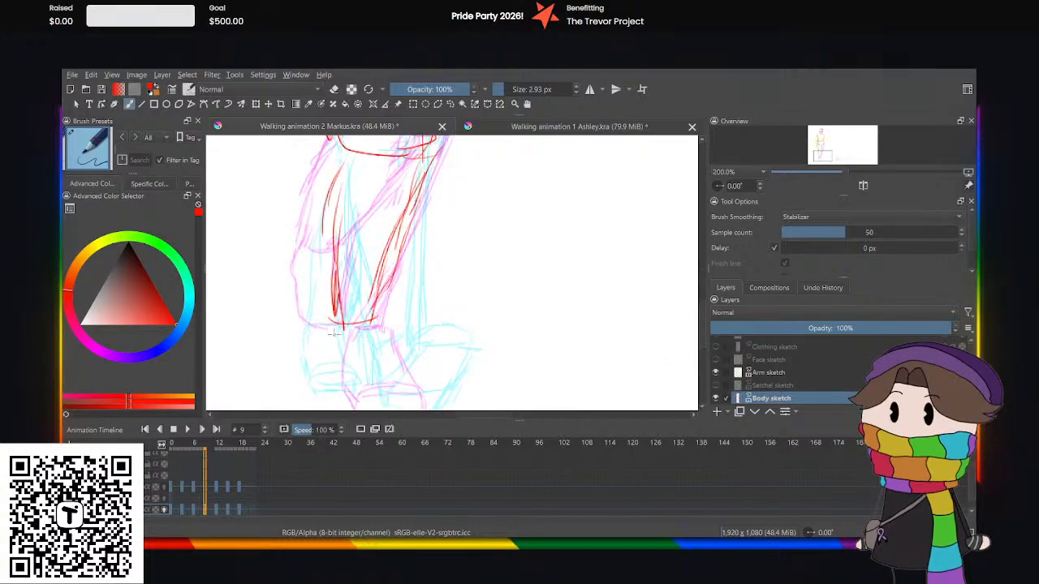
pyautogui.moveTo(357, 340); pyautogui.dragTo(331, 342)
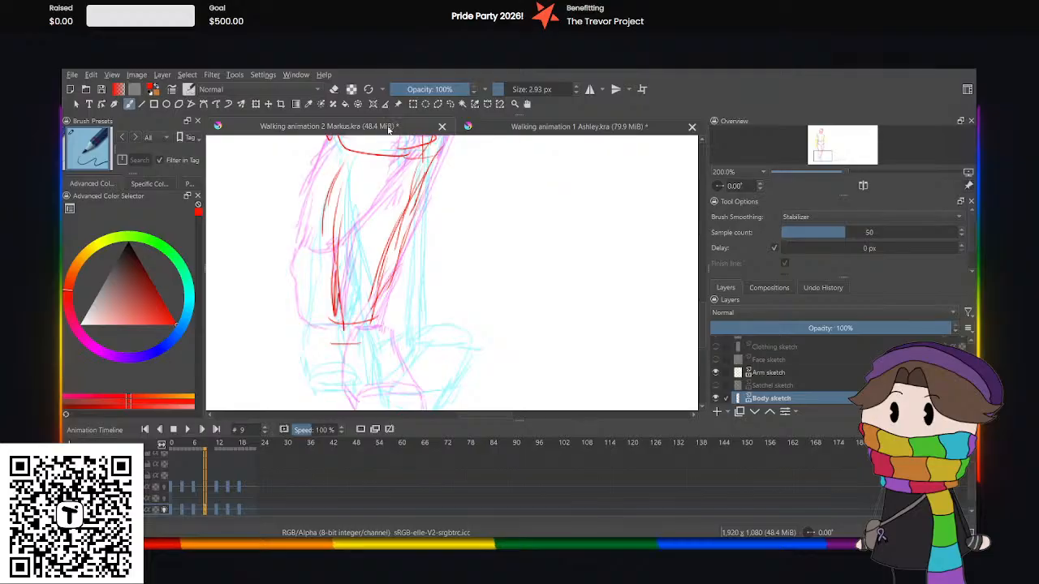
pyautogui.click(513, 128)
pyautogui.click(362, 131)
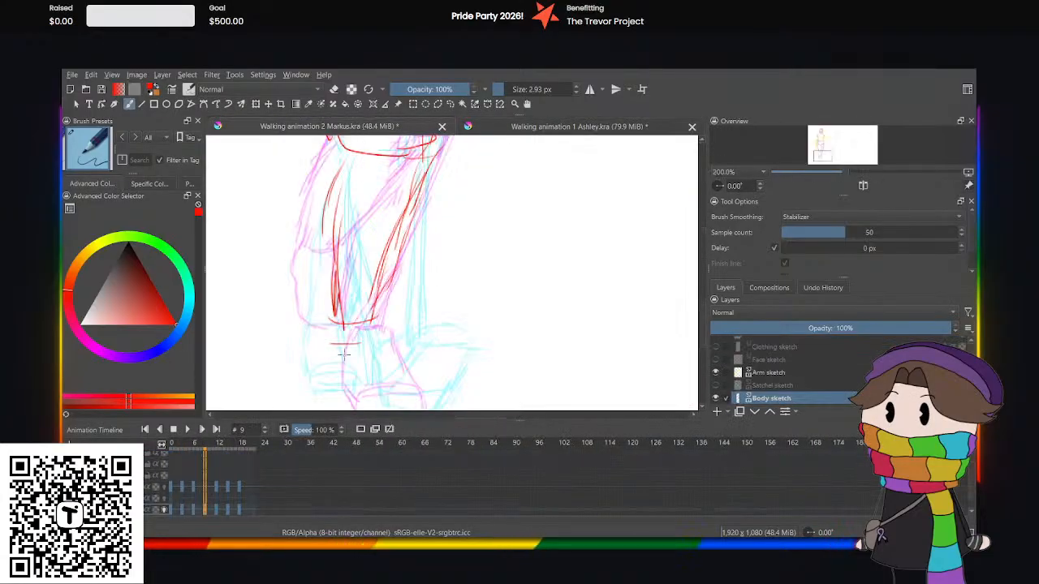
pyautogui.hotkey('ctrl', 'z')
# Sketch the front foot at frame 9 with its ankle, sides and rounded toe, and check the Ashley reference again.
pyautogui.moveTo(363, 341); pyautogui.dragTo(330, 336)
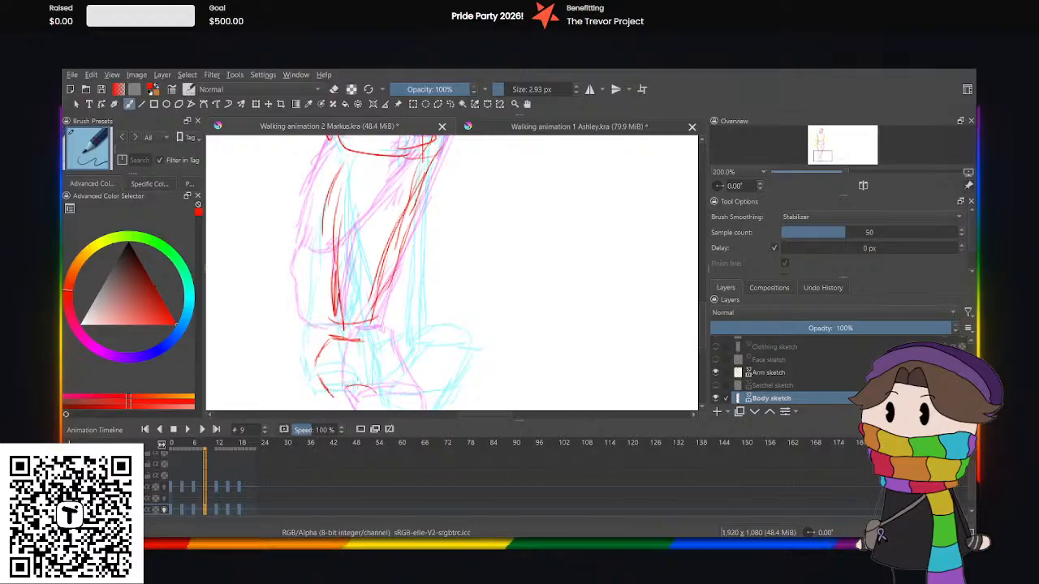
pyautogui.moveTo(378, 387)
pyautogui.mouseDown()
pyautogui.moveTo(331, 388)
pyautogui.moveTo(341, 403)
pyautogui.mouseUp()
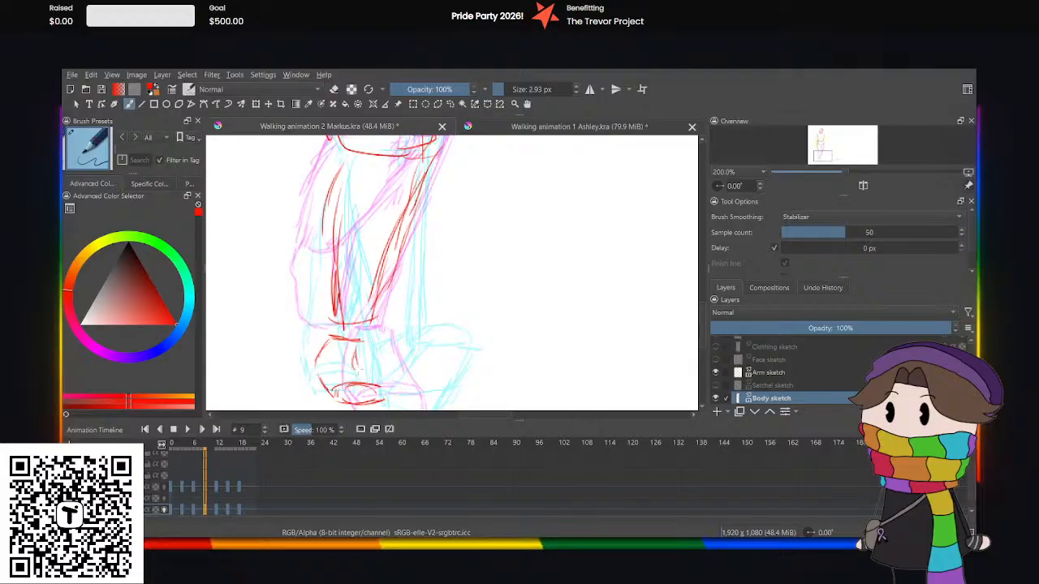
pyautogui.moveTo(360, 368); pyautogui.dragTo(370, 382)
pyautogui.moveTo(355, 347); pyautogui.dragTo(375, 384)
pyautogui.hotkey('ctrl', '-')
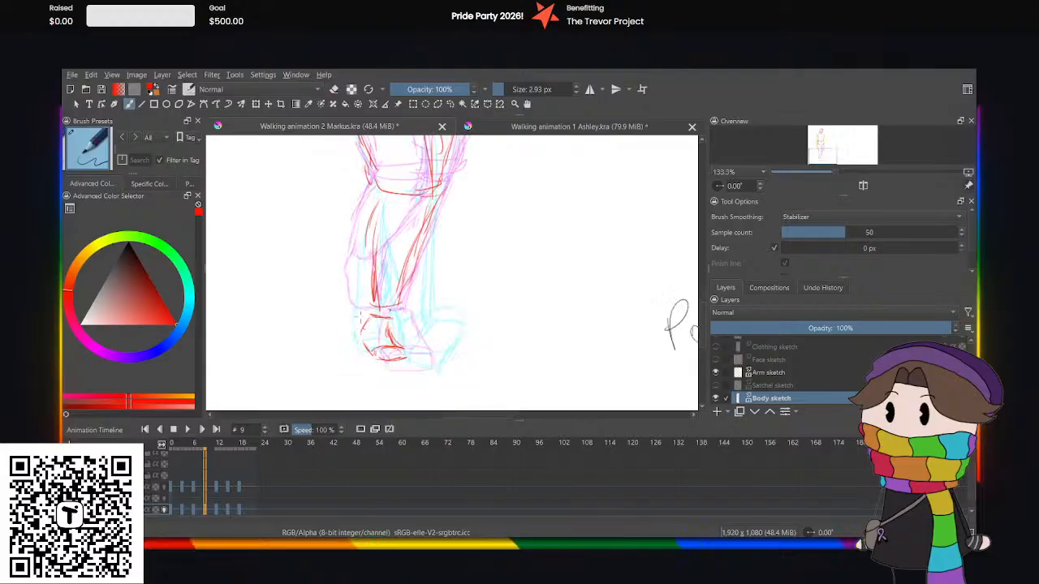
pyautogui.hotkey('ctrl', '-')
pyautogui.hotkey('ctrl', '+')
pyautogui.moveTo(388, 322); pyautogui.dragTo(393, 345)
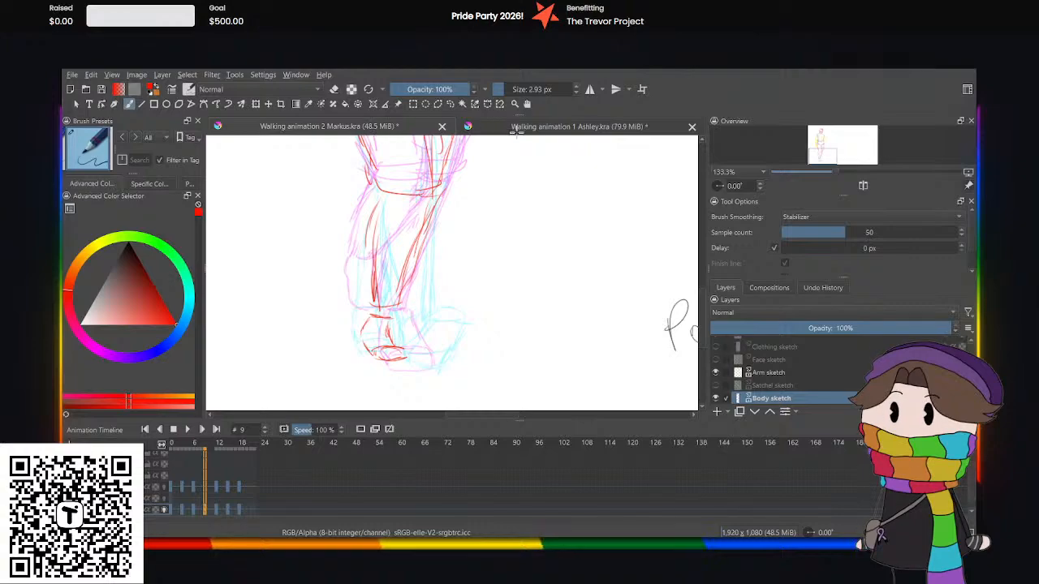
pyautogui.click(503, 130)
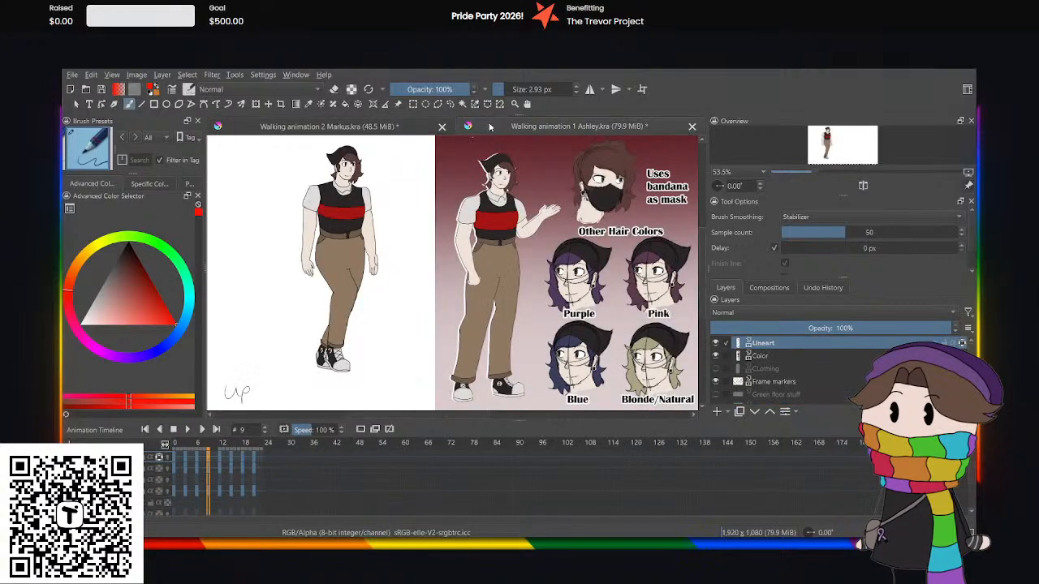
# Try a wider toe on Markus's front foot at frame 9, undo it, and erase the foot sketch.
pyautogui.click(380, 128)
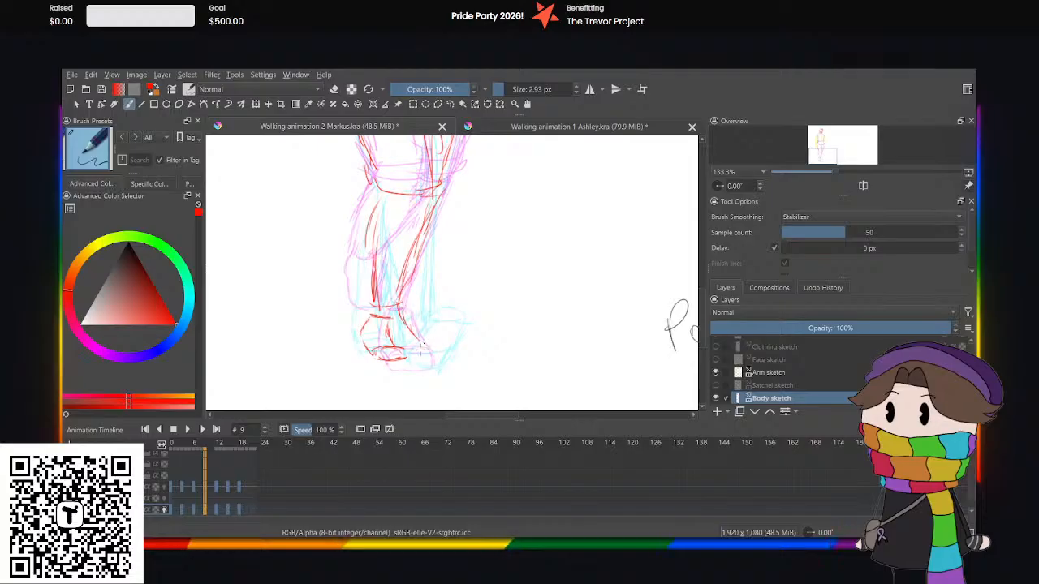
pyautogui.moveTo(393, 356); pyautogui.dragTo(417, 359)
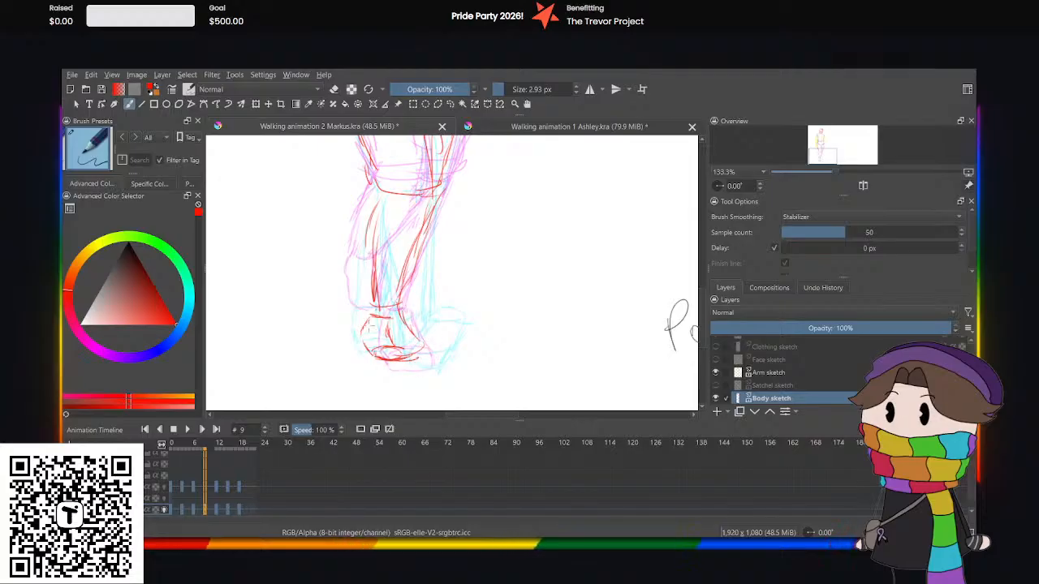
pyautogui.moveTo(373, 329); pyautogui.dragTo(378, 313)
pyautogui.hotkey('ctrl', 'z')
pyautogui.hotkey('ctrl', 'z')
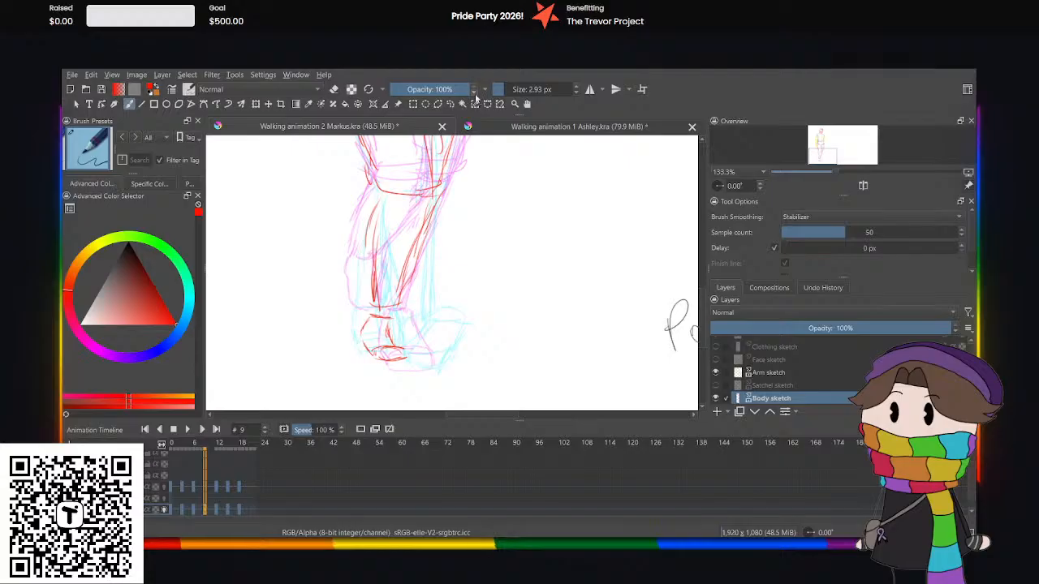
pyautogui.click(450, 104)
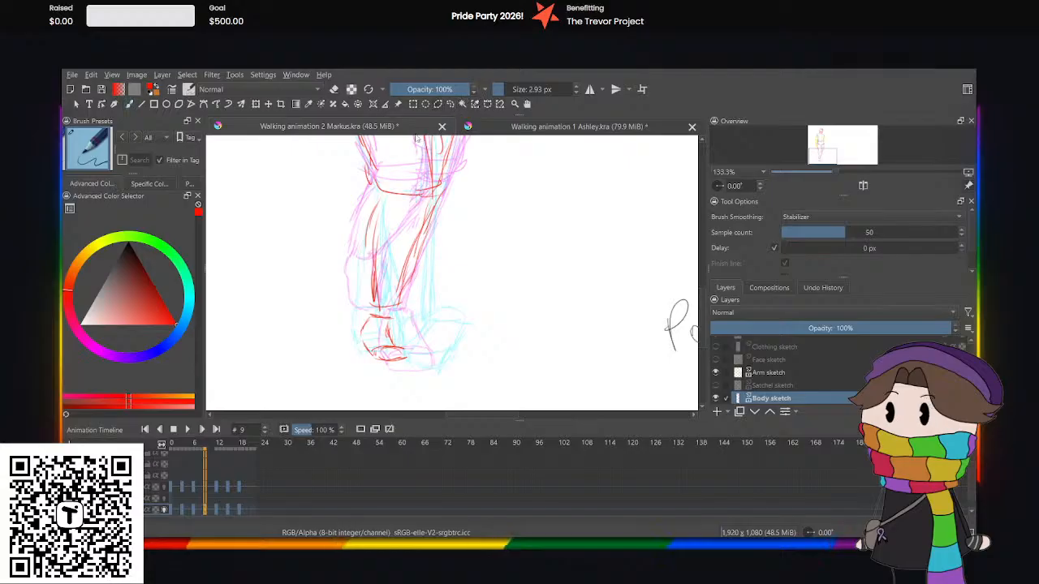
pyautogui.moveTo(365, 311)
pyautogui.mouseDown()
pyautogui.moveTo(417, 331)
pyautogui.moveTo(369, 408)
pyautogui.moveTo(307, 312)
pyautogui.mouseUp()
pyautogui.hotkey('ctrl', 'shift', 'a')
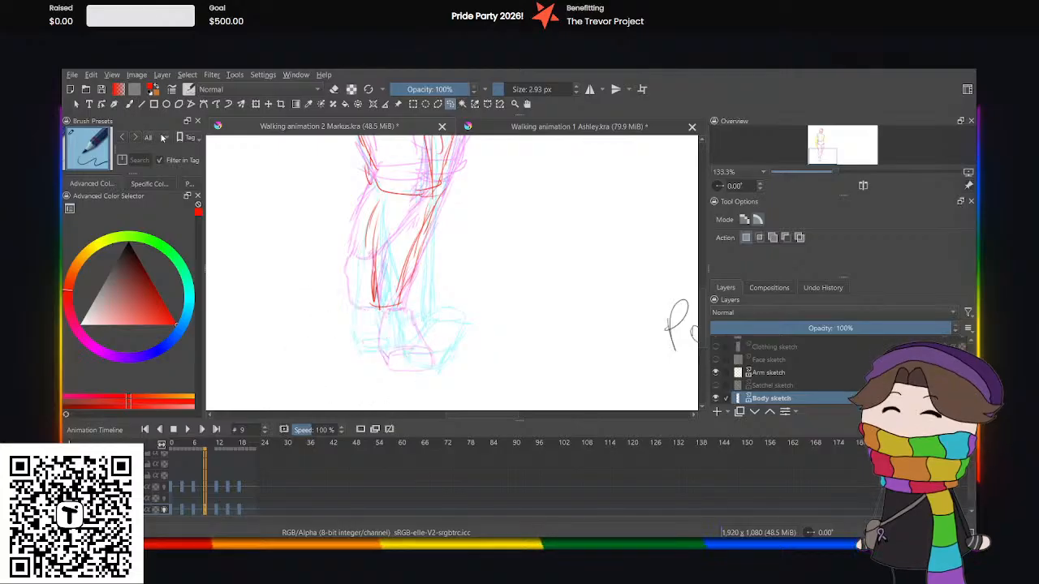
# Redraw the front foot at frame 9 in red with slanted ankle sides, a sole line and a boxy toe cap.
pyautogui.press('b')
pyautogui.hotkey('ctrl', '+')
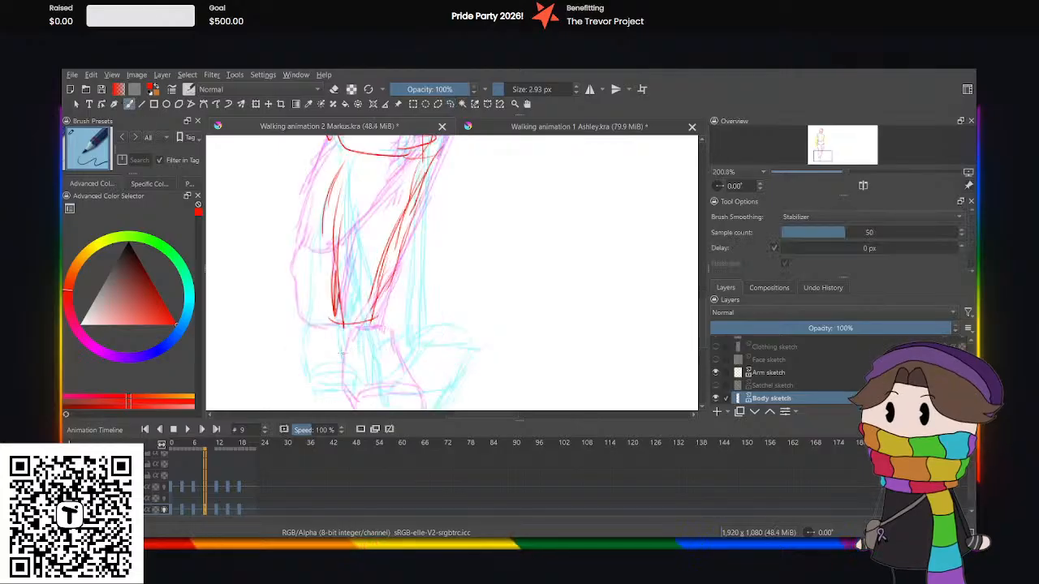
pyautogui.moveTo(342, 323); pyautogui.dragTo(332, 353)
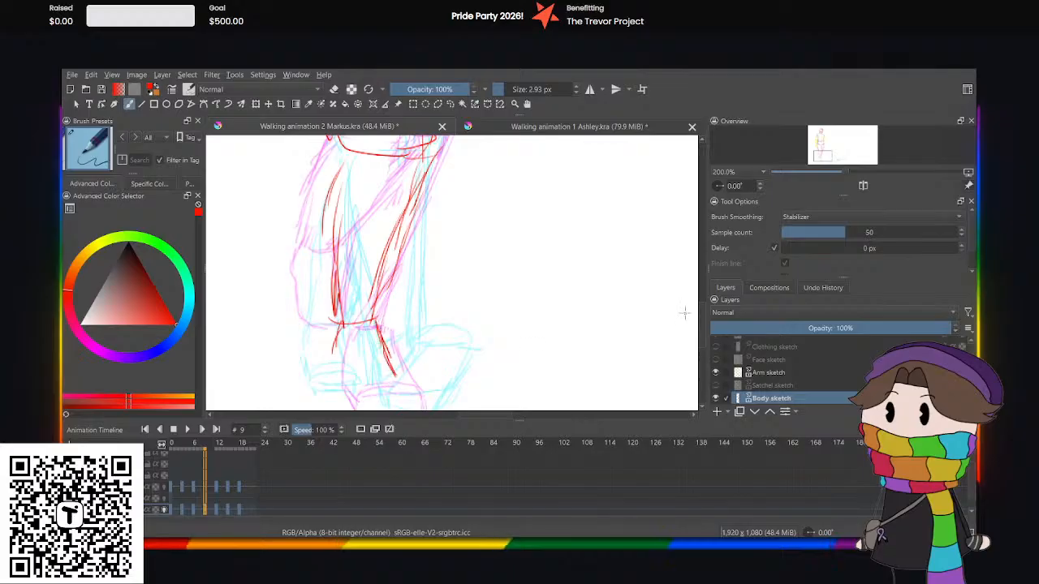
pyautogui.scroll(-2, 704, 329)
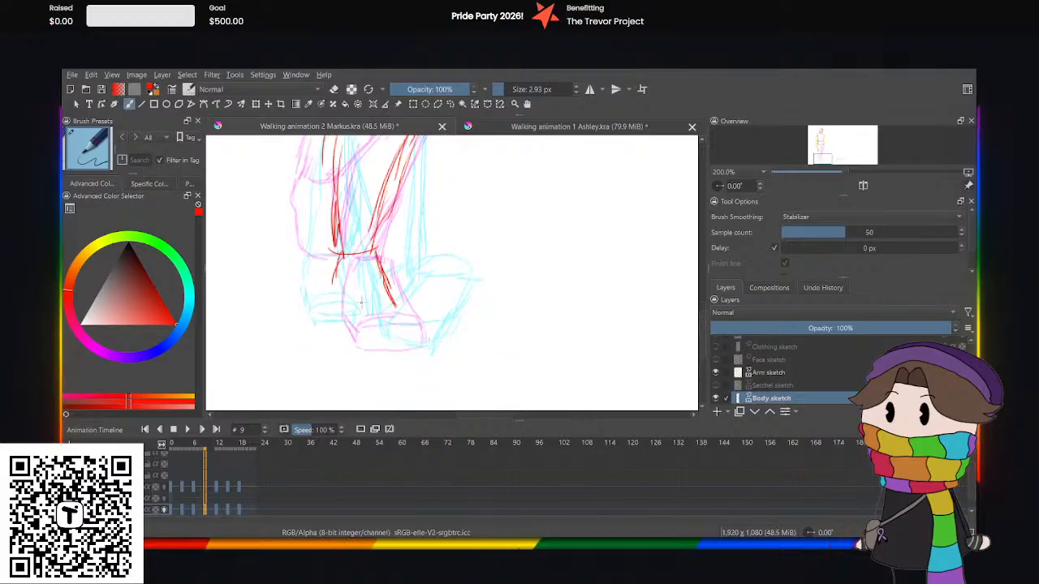
pyautogui.moveTo(361, 302)
pyautogui.mouseDown()
pyautogui.moveTo(406, 308)
pyautogui.moveTo(356, 329)
pyautogui.moveTo(352, 320)
pyautogui.moveTo(397, 324)
pyautogui.mouseUp()
pyautogui.moveTo(396, 324); pyautogui.dragTo(345, 328)
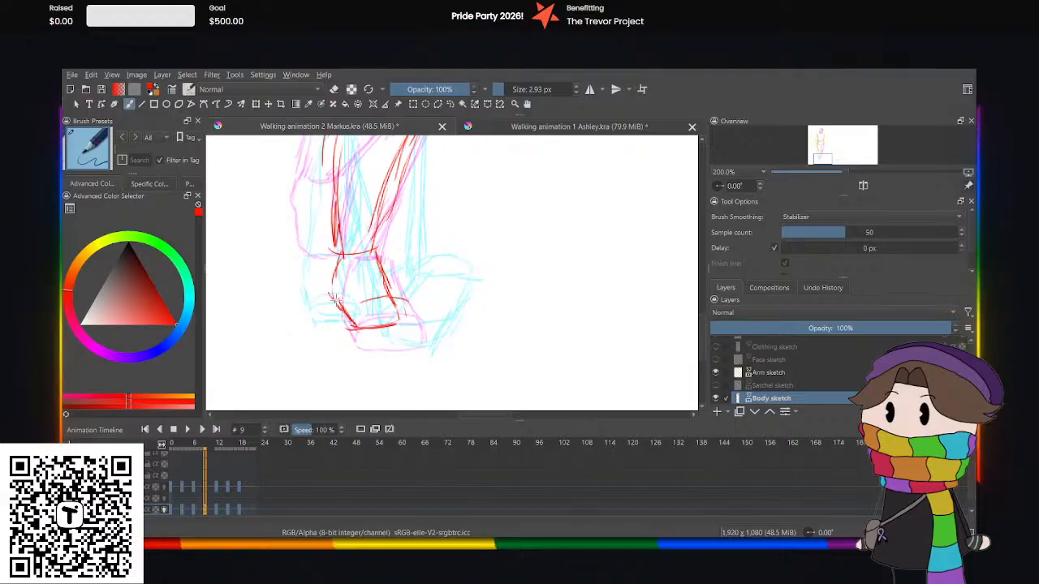
pyautogui.moveTo(334, 305)
pyautogui.mouseDown()
pyautogui.moveTo(337, 272)
pyautogui.moveTo(343, 317)
pyautogui.moveTo(400, 326)
pyautogui.moveTo(399, 301)
pyautogui.moveTo(358, 302)
pyautogui.mouseUp()
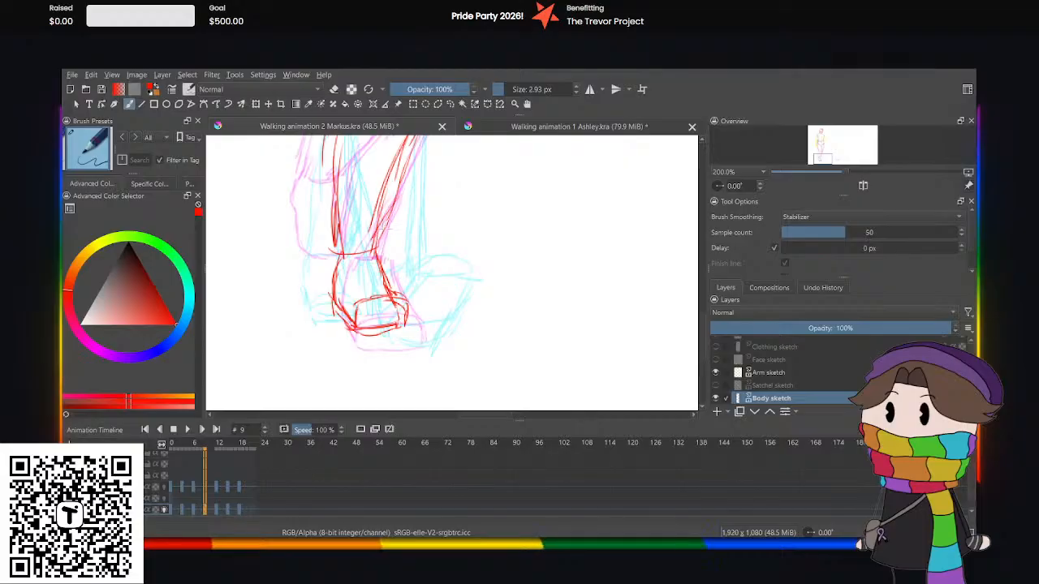
# Add a rounded heel and outer sole outline around the redrawn front foot at frame 9.
pyautogui.hotkey('ctrl', '-')
pyautogui.hotkey('ctrl', '-')
pyautogui.hotkey('ctrl', '-')
pyautogui.hotkey('ctrl', '+')
pyautogui.hotkey('ctrl', '+')
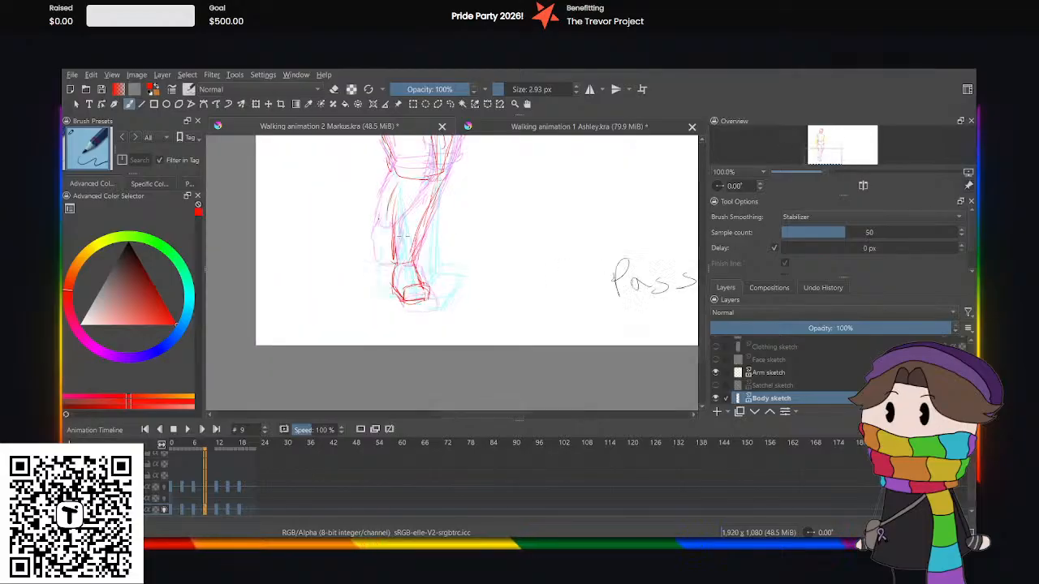
pyautogui.hotkey('ctrl', '+')
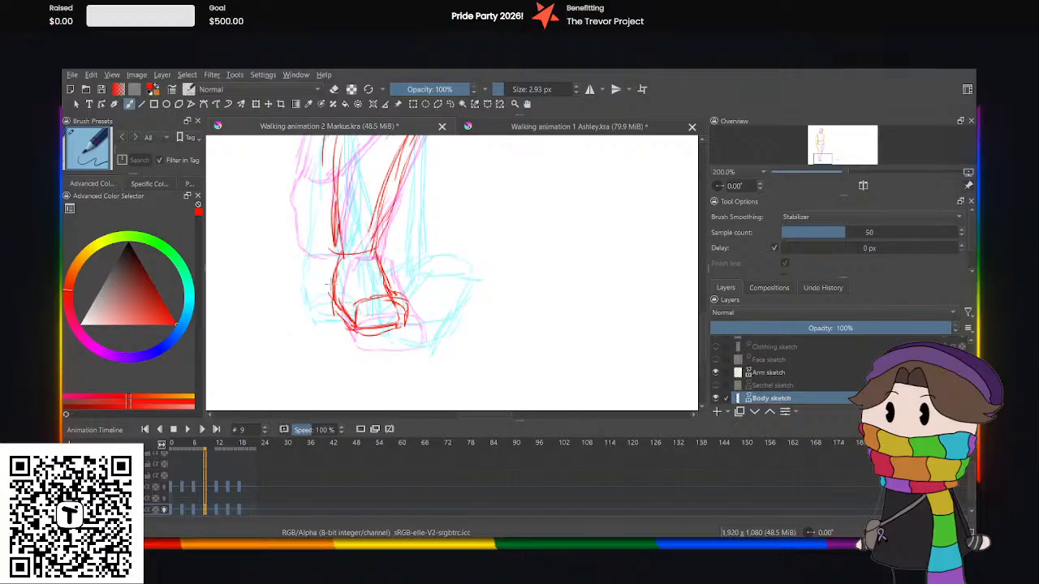
pyautogui.moveTo(332, 284)
pyautogui.mouseDown()
pyautogui.moveTo(322, 318)
pyautogui.moveTo(331, 327)
pyautogui.moveTo(385, 334)
pyautogui.moveTo(336, 337)
pyautogui.mouseUp()
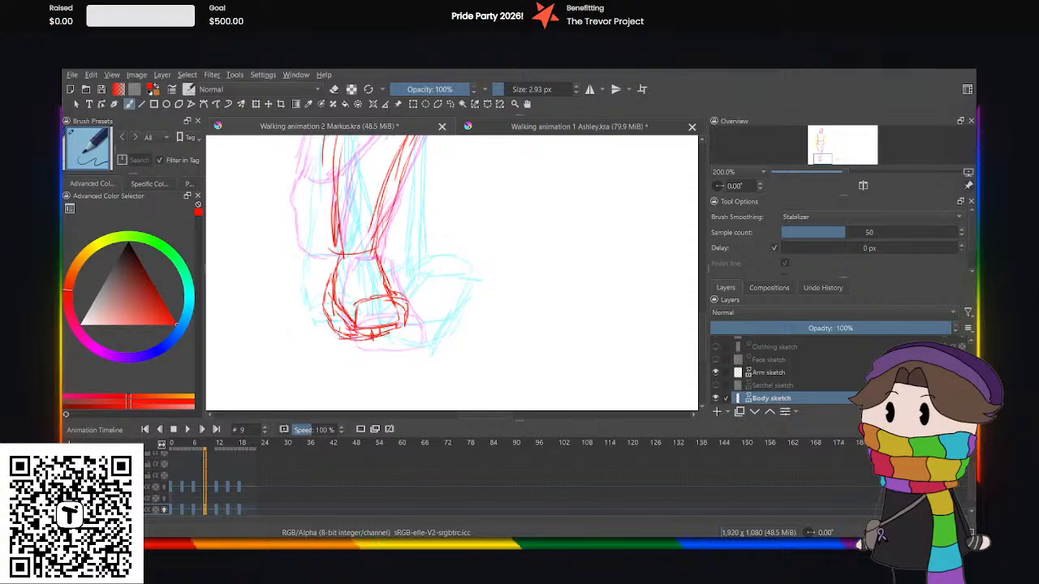
# Play the Markus walk animation from frame 0 to check the rough poses in motion.
pyautogui.press('-')
pyautogui.press('-')
pyautogui.press('-')
pyautogui.press('-')
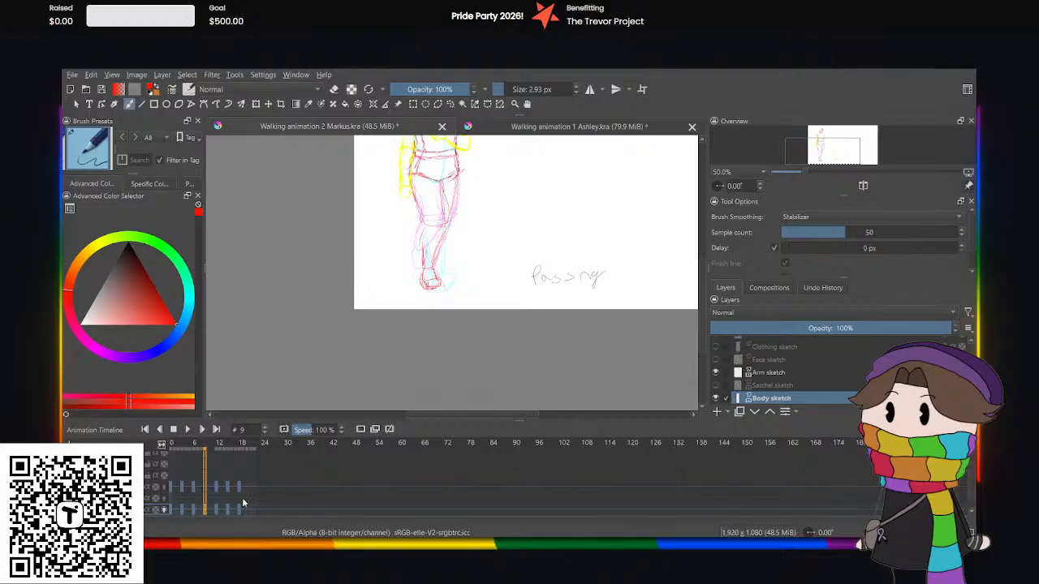
pyautogui.click(176, 513)
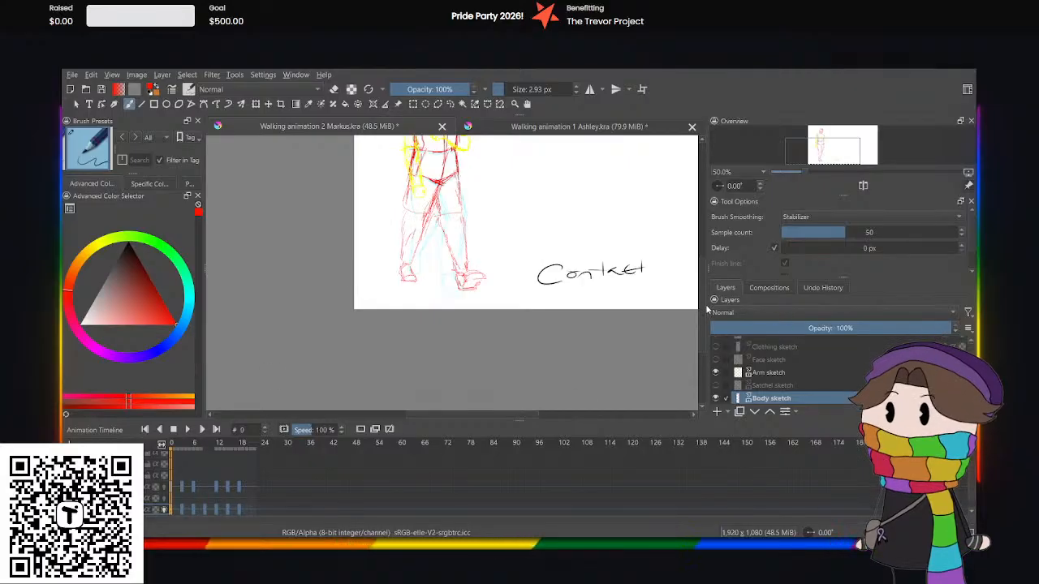
pyautogui.press('space')
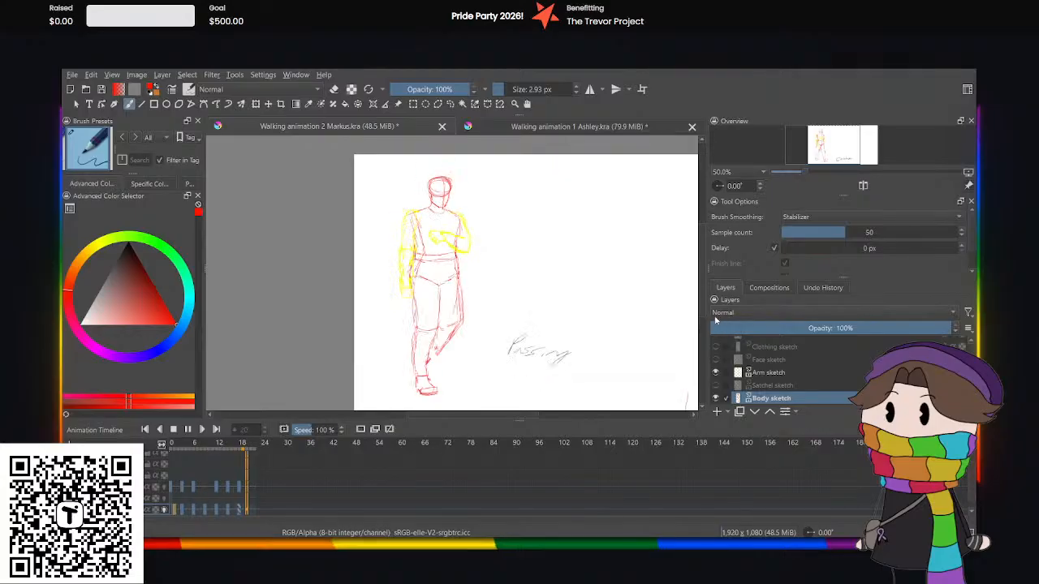
pyautogui.press('space')
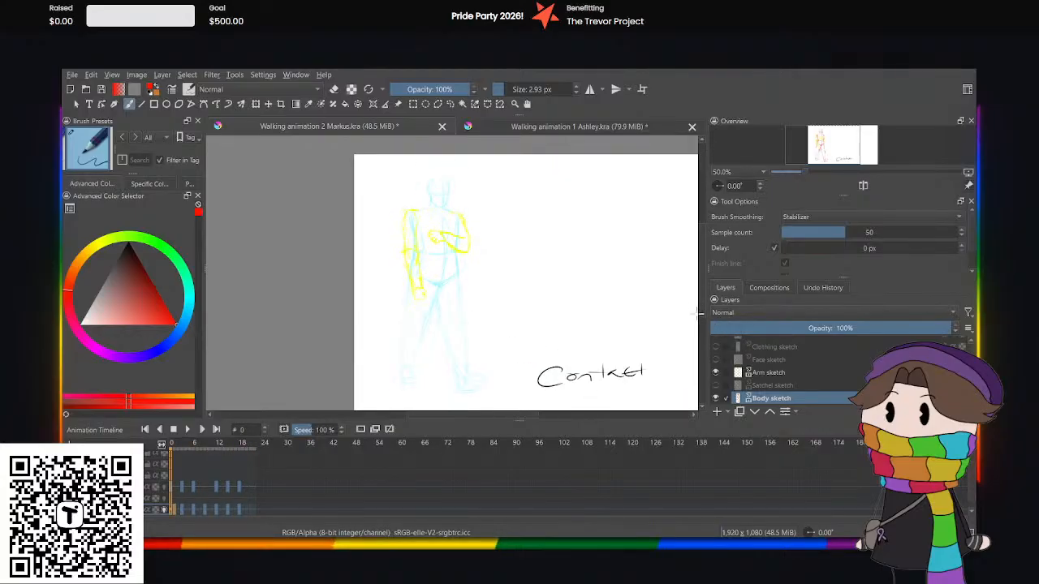
pyautogui.click(187, 431)
pyautogui.click(187, 431)
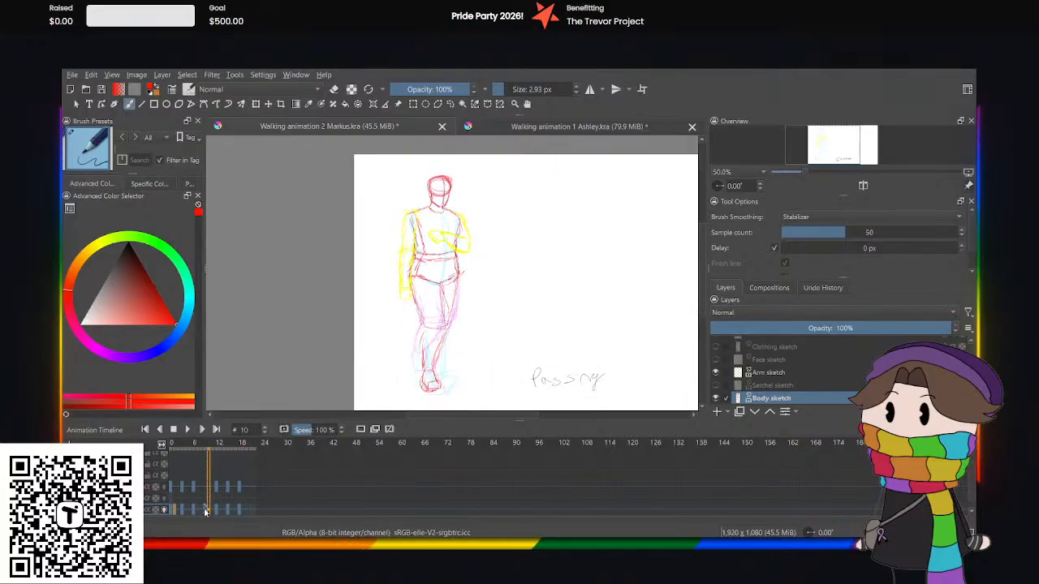
# Turn on onion skins for the Arm sketch layer and set up its arm keyframe at frame 9.
pyautogui.click(204, 510)
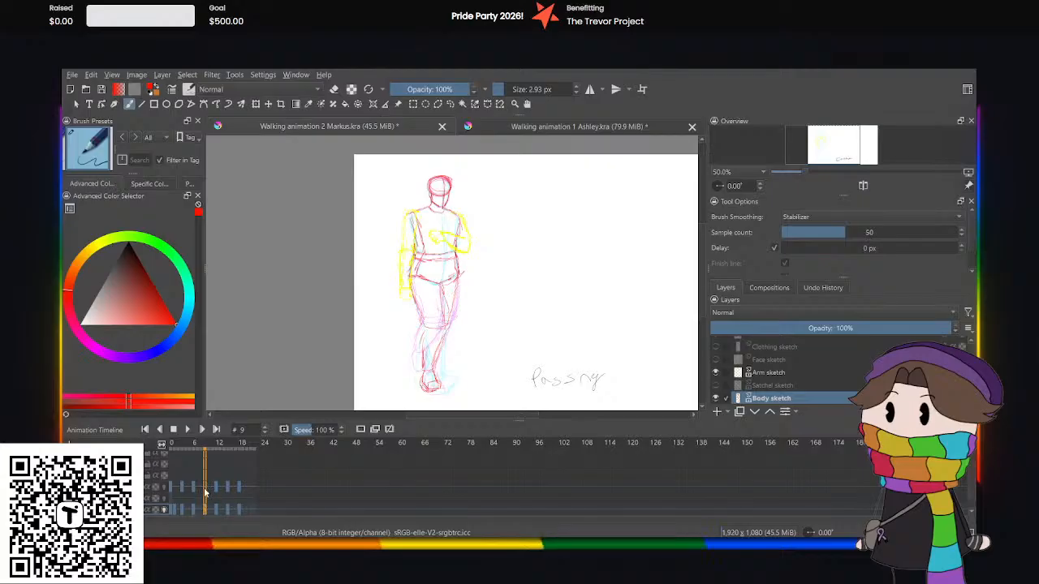
pyautogui.click(193, 490)
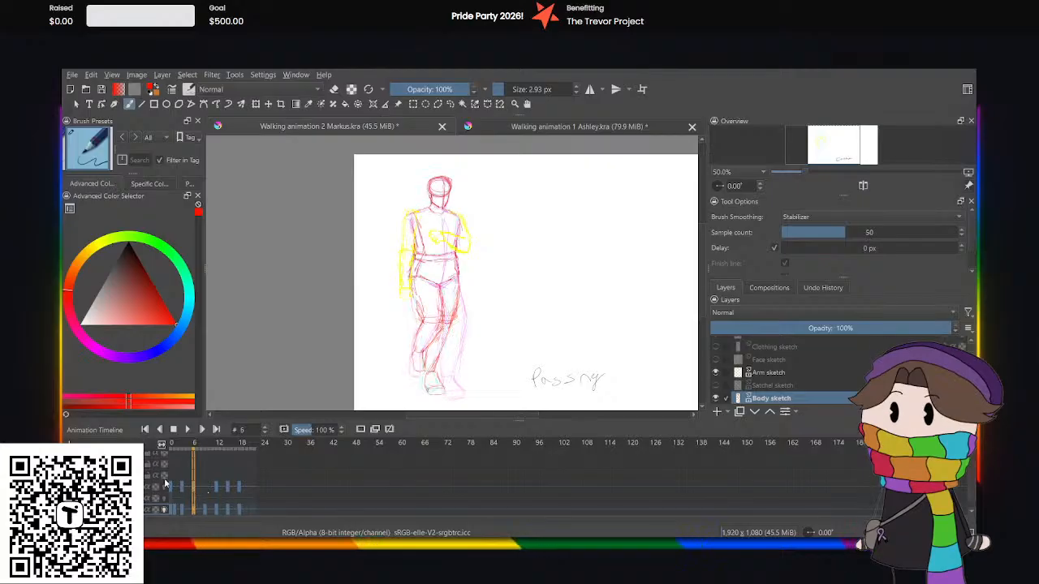
pyautogui.click(195, 486)
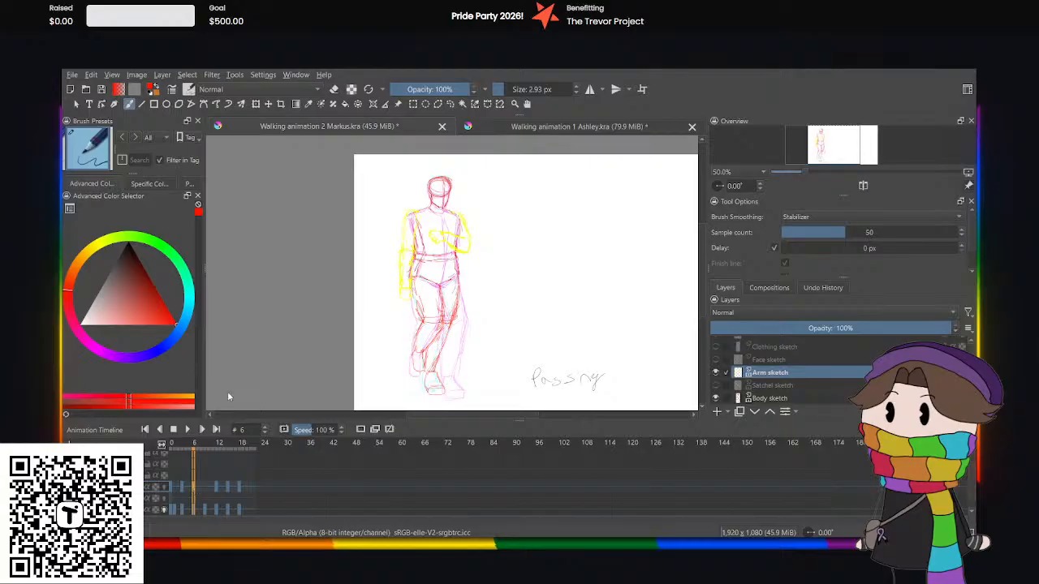
pyautogui.click(163, 487)
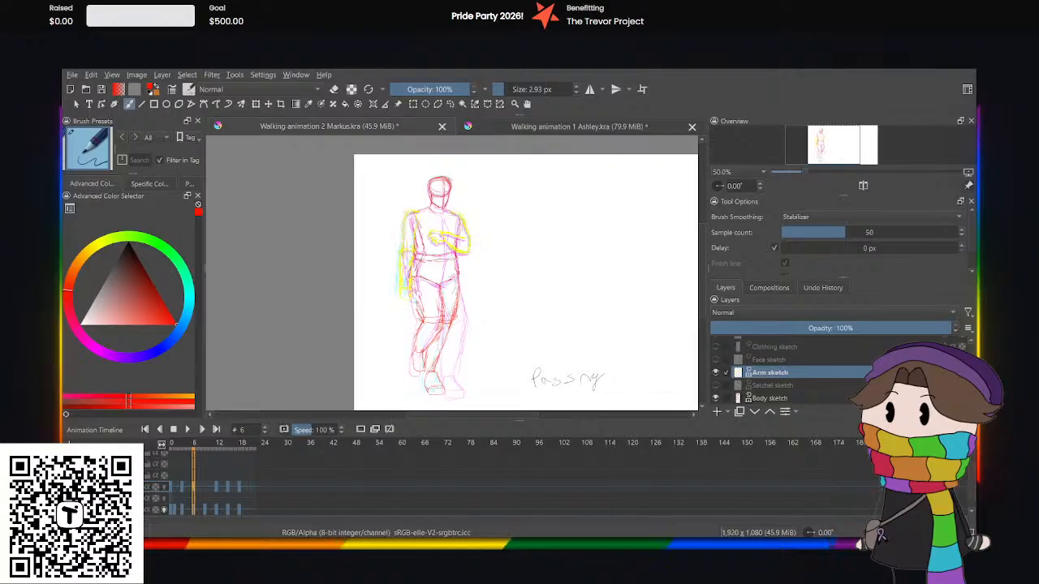
pyautogui.click(205, 487)
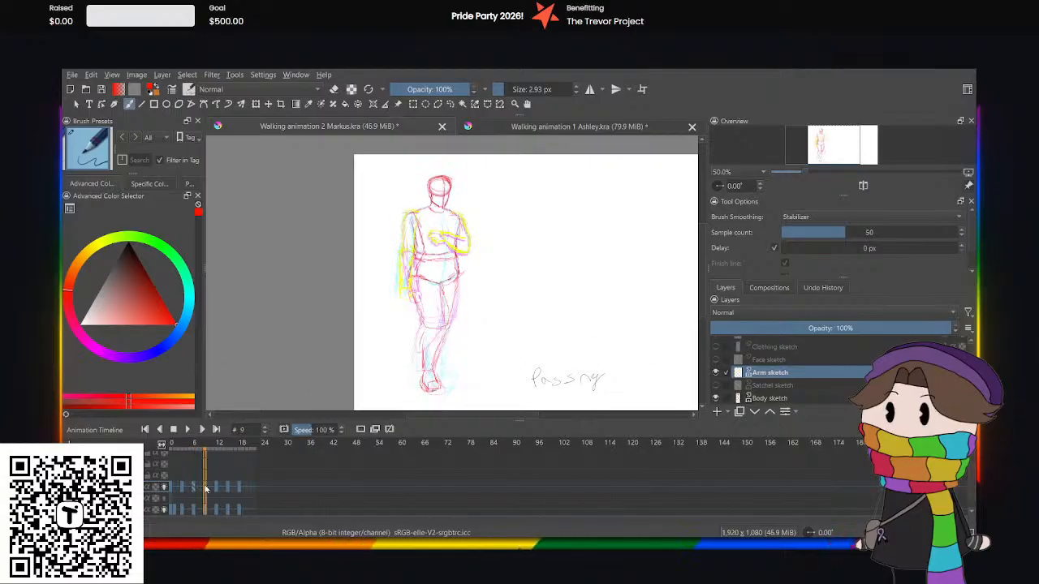
pyautogui.press('Delete')
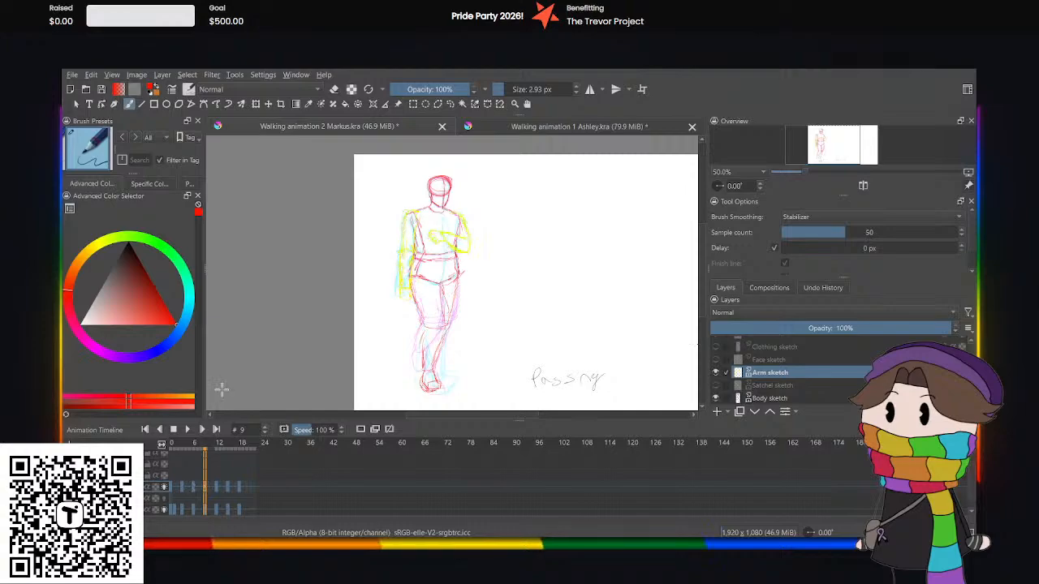
# Select the hanging arm at frame 9 with a freehand selection and slightly rotate and shift it with Transform.
pyautogui.hotkey('ctrl', '-')
pyautogui.hotkey('ctrl', '+')
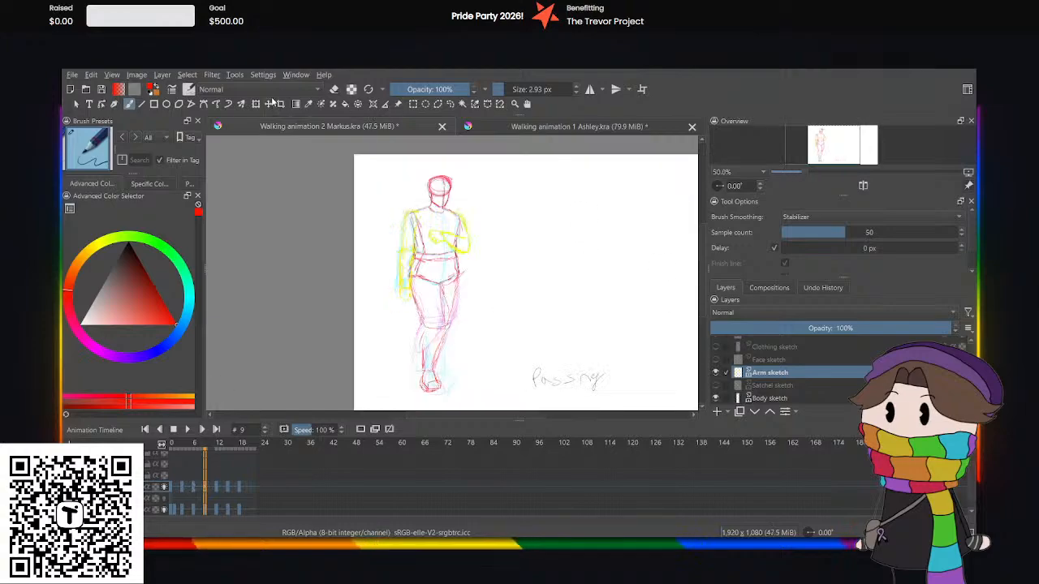
pyautogui.hotkey('ctrl', '+')
pyautogui.hotkey('ctrl', '+')
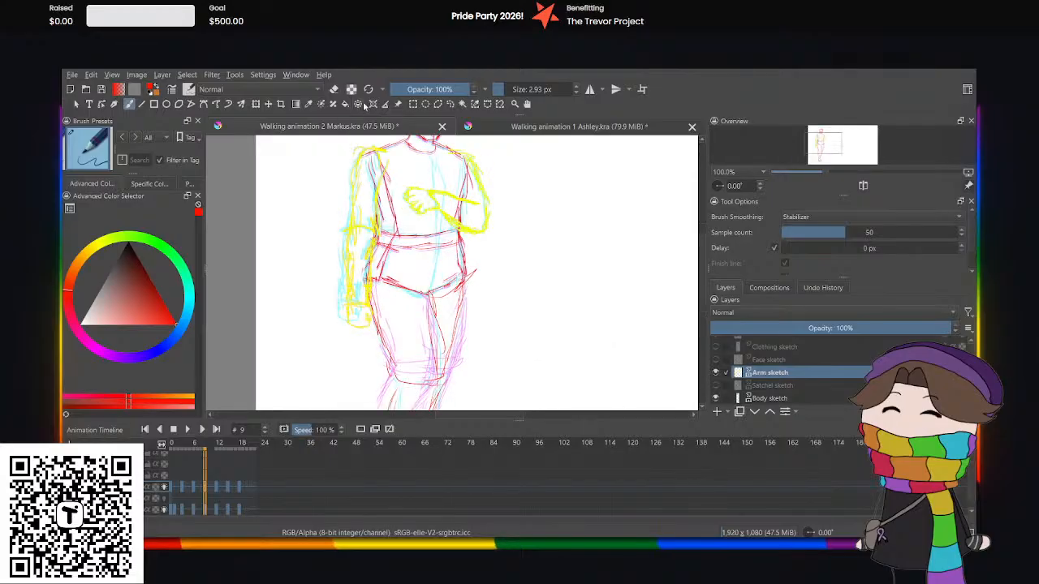
pyautogui.click(450, 105)
pyautogui.moveTo(321, 178)
pyautogui.mouseDown()
pyautogui.moveTo(382, 144)
pyautogui.moveTo(404, 164)
pyautogui.moveTo(395, 198)
pyautogui.mouseUp()
pyautogui.moveTo(395, 284)
pyautogui.mouseDown()
pyautogui.moveTo(304, 267)
pyautogui.moveTo(320, 176)
pyautogui.mouseUp()
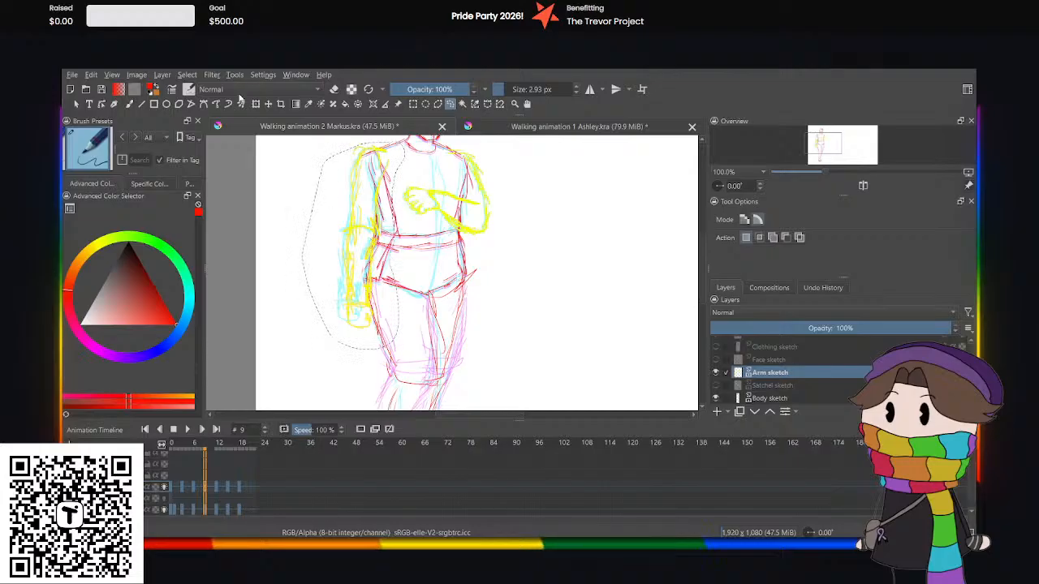
pyautogui.hotkey('ctrl', 't')
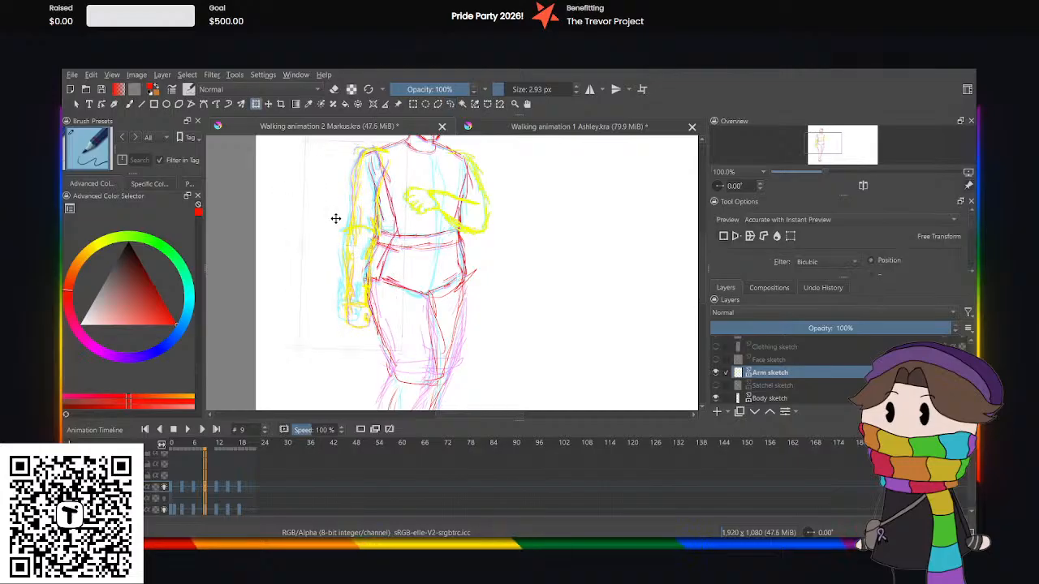
pyautogui.moveTo(334, 226); pyautogui.dragTo(331, 226)
pyautogui.press('Return')
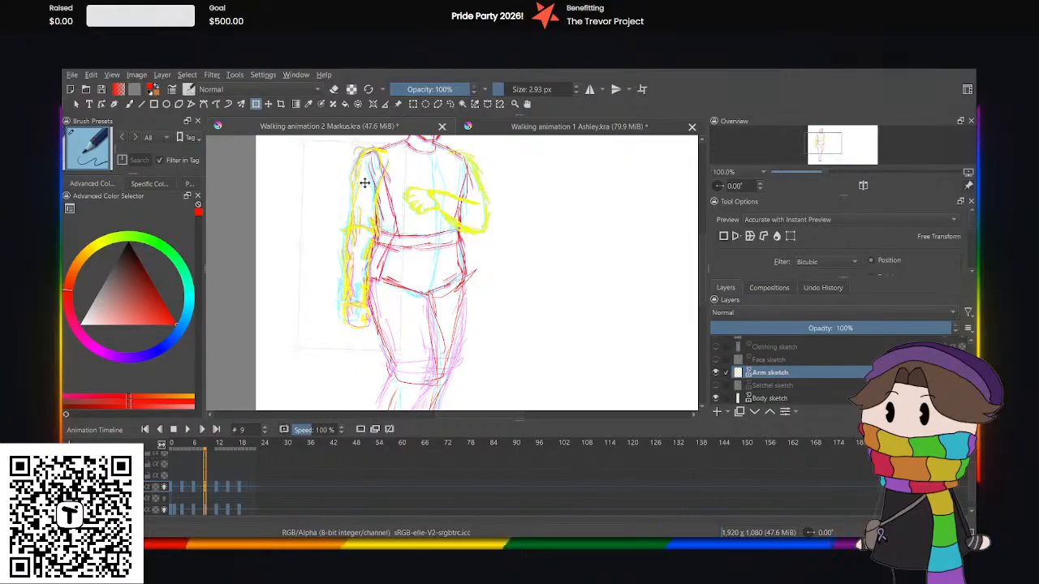
pyautogui.moveTo(364, 183); pyautogui.dragTo(362, 181)
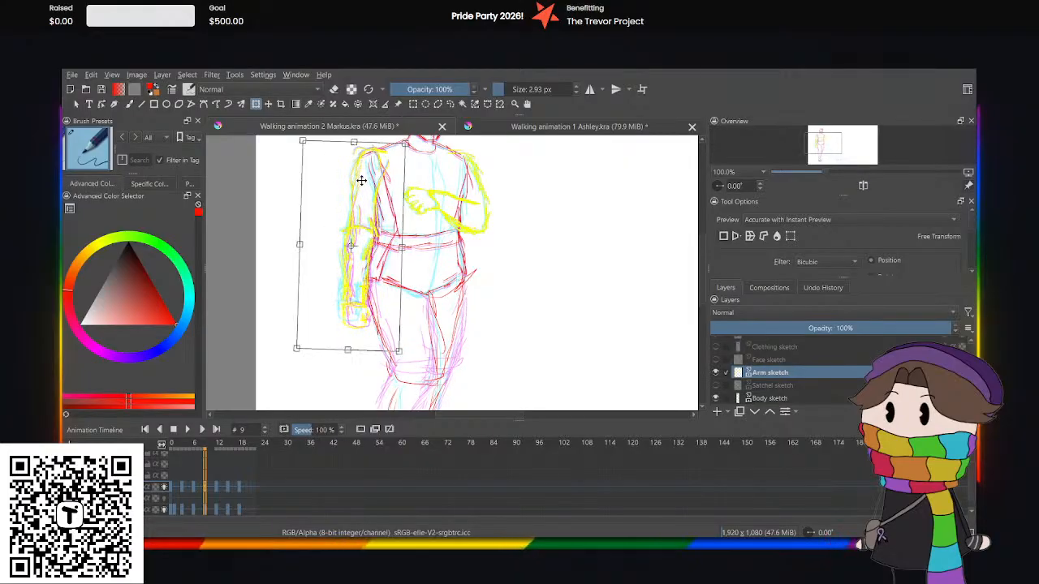
# Select the hanging arm's hand at frame 9 and scale it down slightly with Transform.
pyautogui.click(450, 104)
pyautogui.moveTo(309, 299)
pyautogui.mouseDown()
pyautogui.moveTo(336, 297)
pyautogui.moveTo(336, 331)
pyautogui.moveTo(313, 307)
pyautogui.mouseUp()
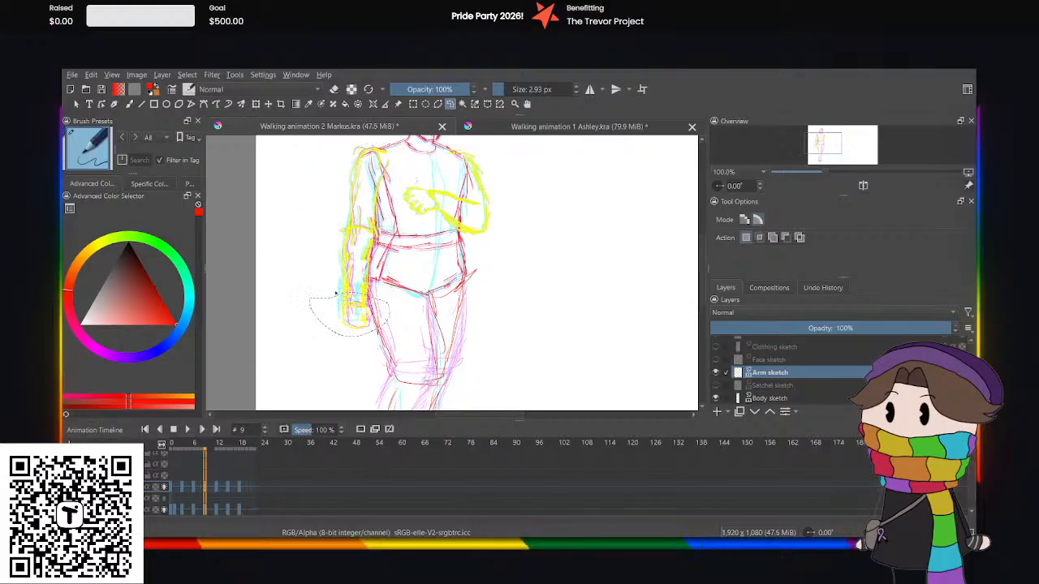
pyautogui.click(257, 106)
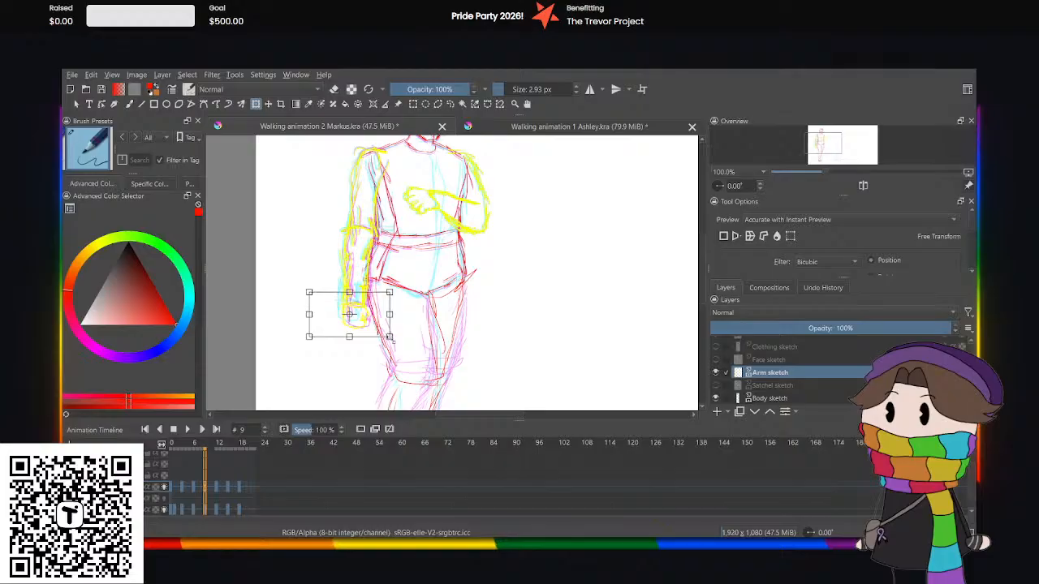
pyautogui.moveTo(391, 338); pyautogui.dragTo(355, 326)
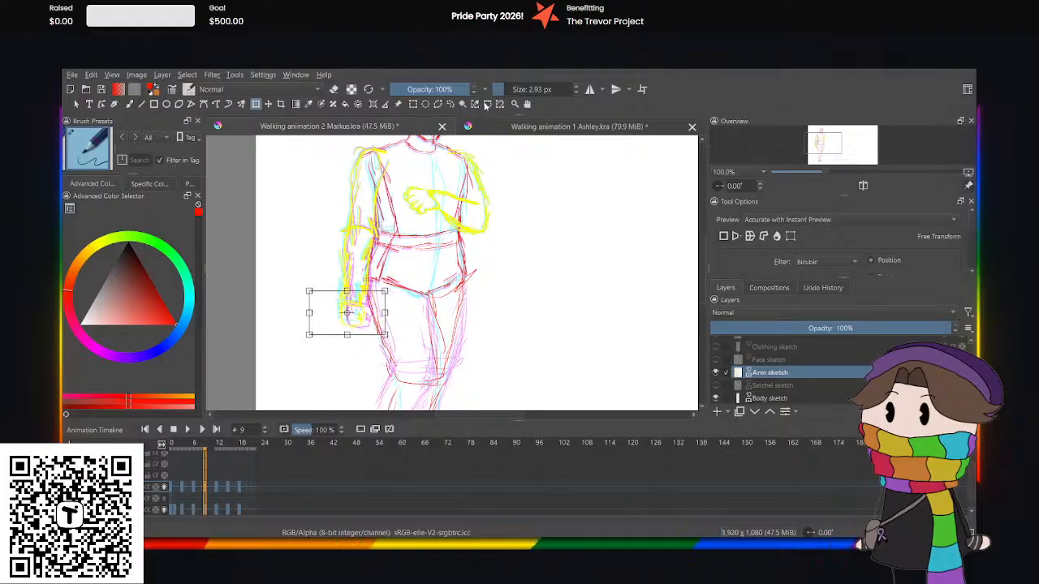
# Select both arms at frame 9 with a freehand selection, nudge them slightly upward with Transform, and clear the selection.
pyautogui.click(451, 105)
pyautogui.click(419, 199)
pyautogui.hotkey('ctrl', '-')
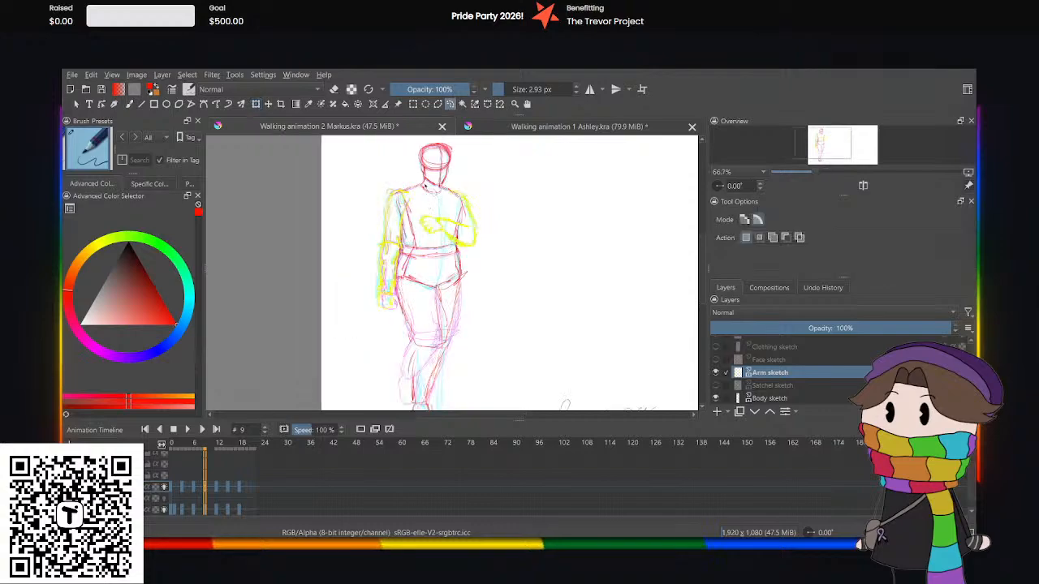
pyautogui.moveTo(428, 144)
pyautogui.mouseDown()
pyautogui.moveTo(584, 216)
pyautogui.moveTo(324, 301)
pyautogui.moveTo(389, 150)
pyautogui.mouseUp()
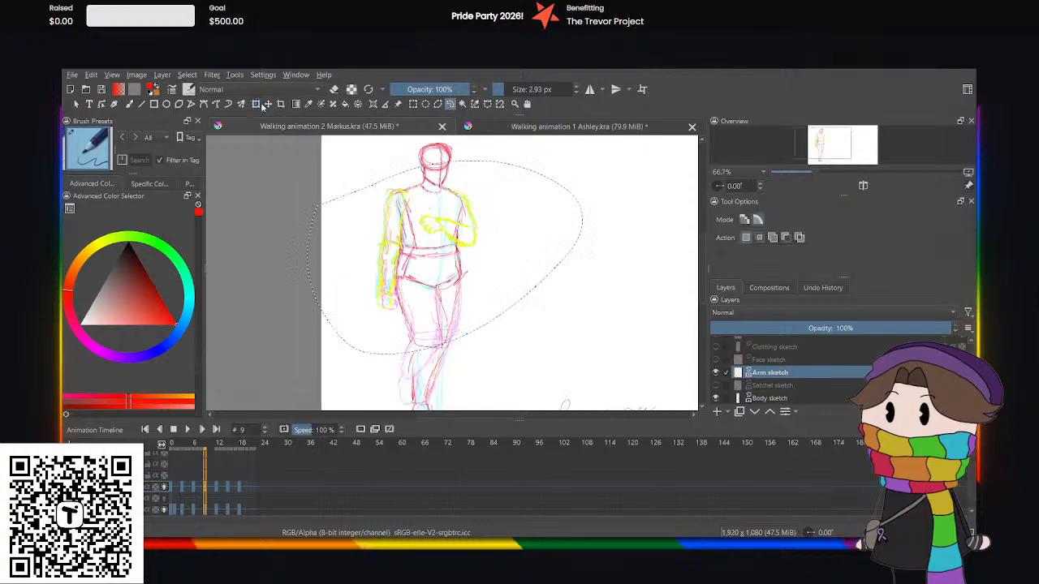
pyautogui.click(256, 104)
pyautogui.press('Up')
pyautogui.press('Up')
pyautogui.press('Up')
pyautogui.press('Up')
pyautogui.press('Up')
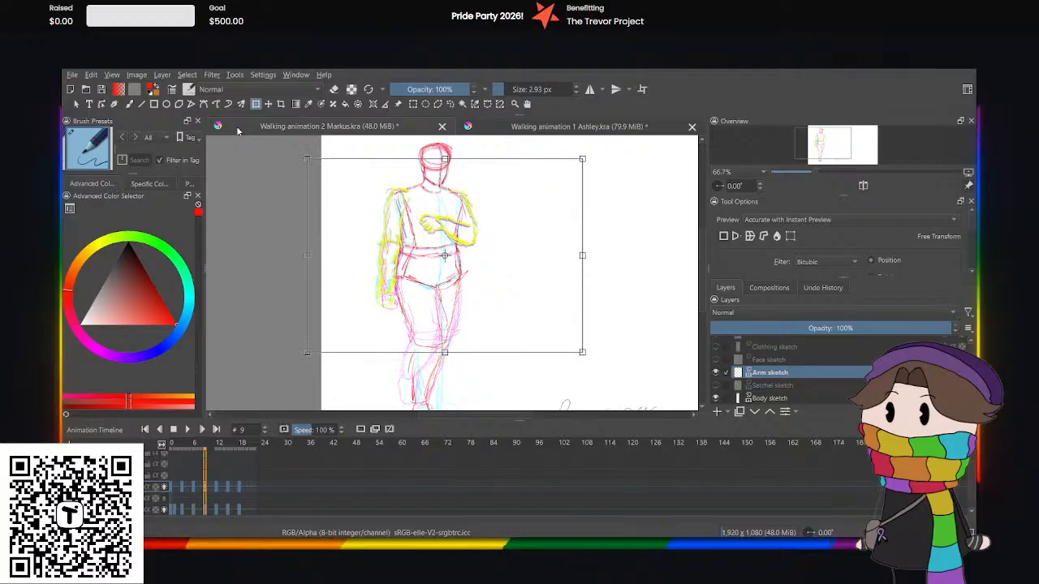
pyautogui.click(453, 105)
pyautogui.click(306, 251)
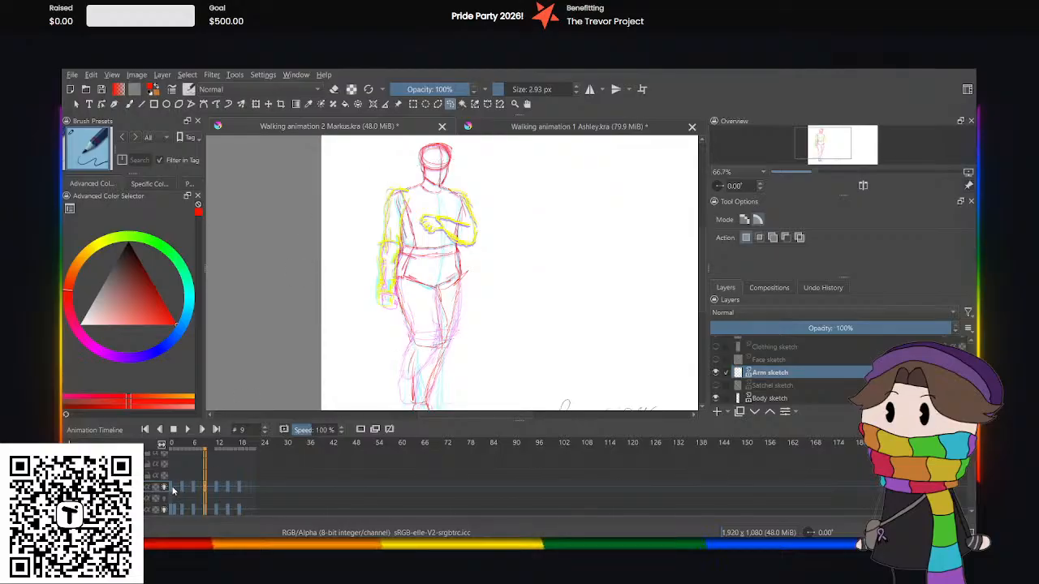
# Play the Markus walk animation with the whole figure in view to check the adjusted arms in motion, and stop playback.
pyautogui.press('space')
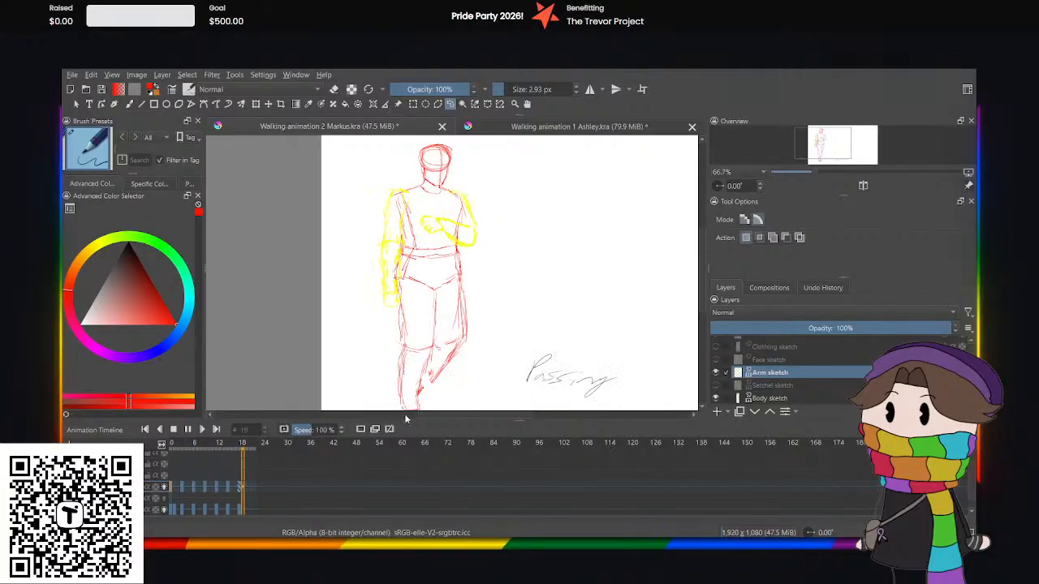
pyautogui.moveTo(703, 272); pyautogui.dragTo(701, 297)
pyautogui.scroll(-1, 589, 269)
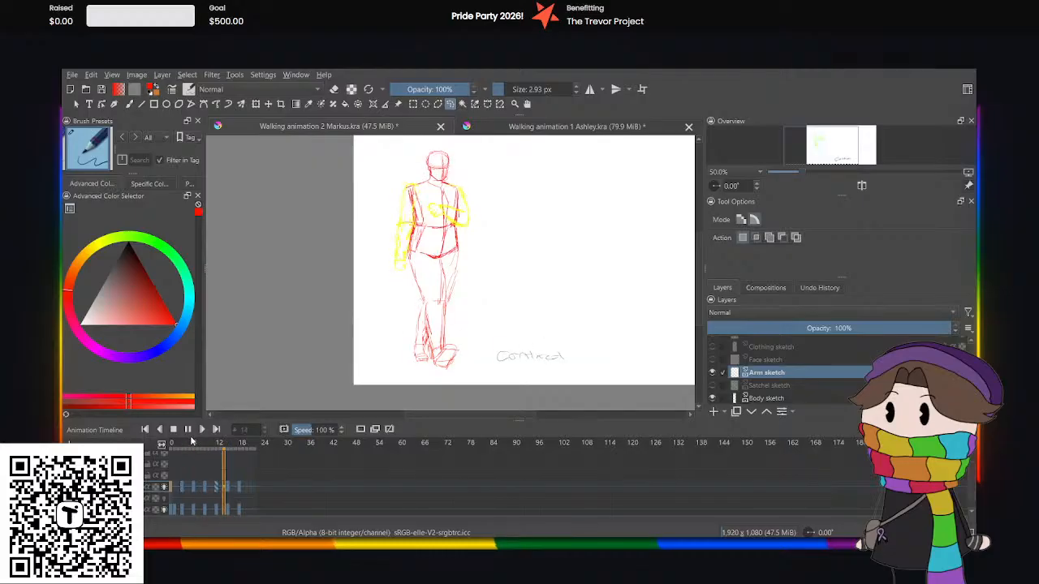
pyautogui.press('Left')
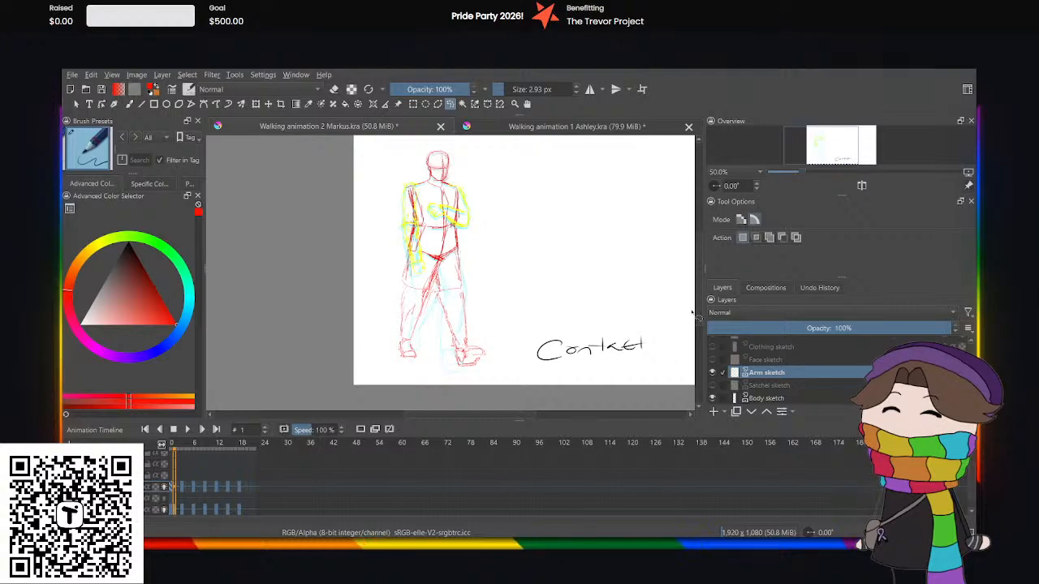
# Compare the rough poses at frames 3, 6, 9 and 15, checking the legs and arms against the onion skins.
pyautogui.scroll(-2, 697, 316)
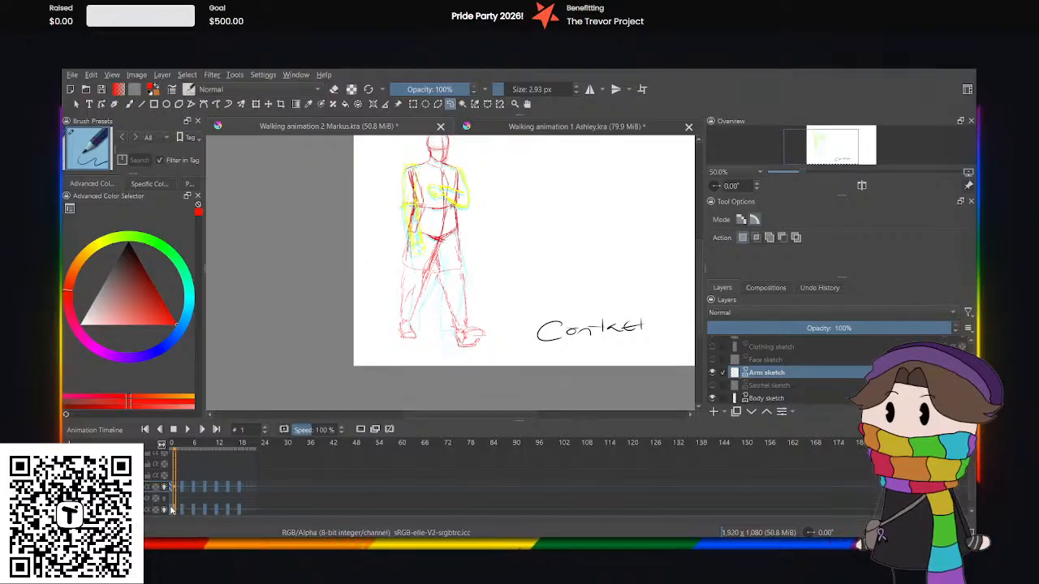
pyautogui.click(205, 509)
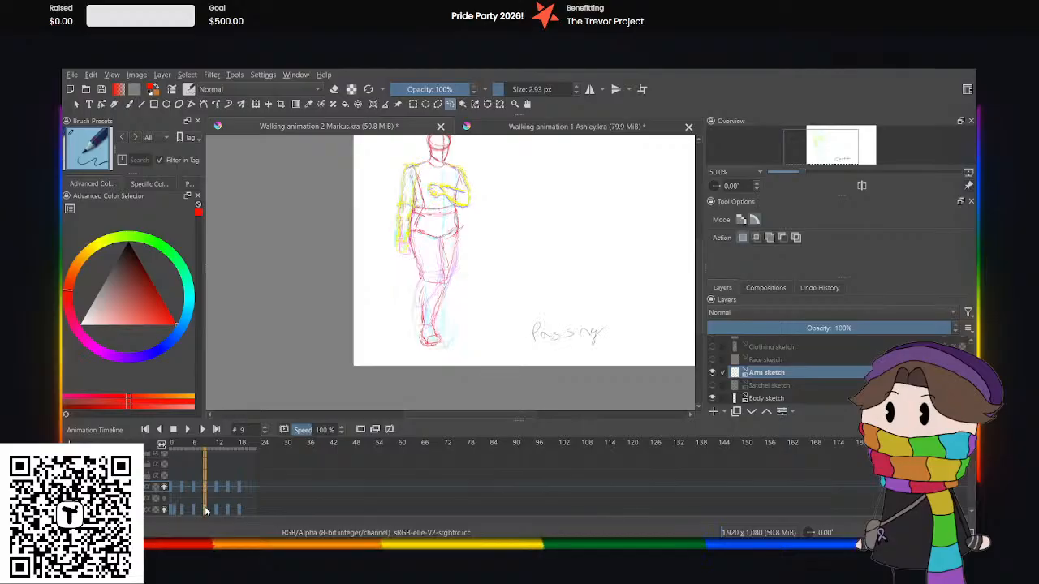
pyautogui.click(193, 512)
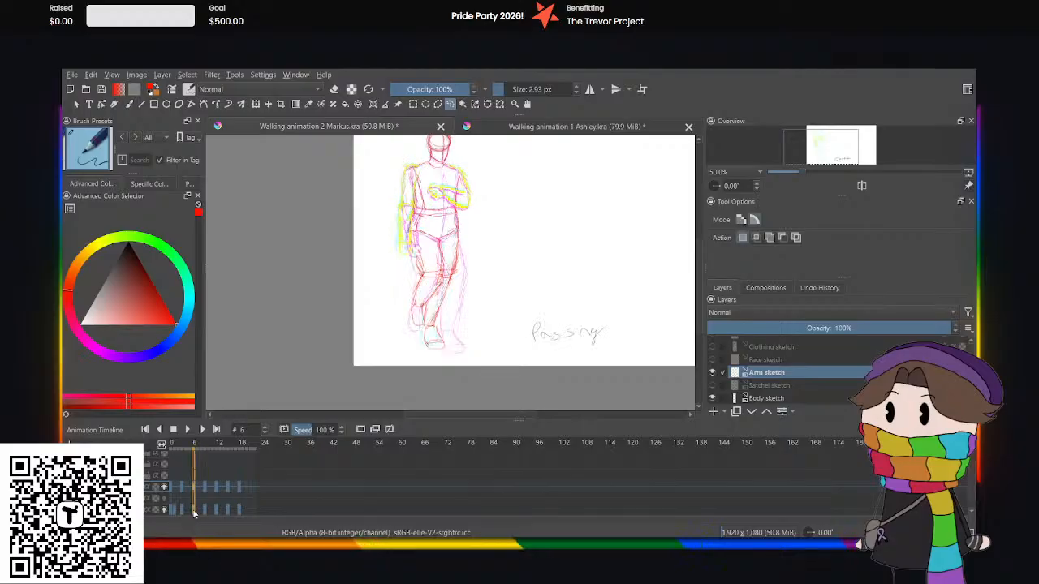
pyautogui.moveTo(194, 513); pyautogui.dragTo(229, 511)
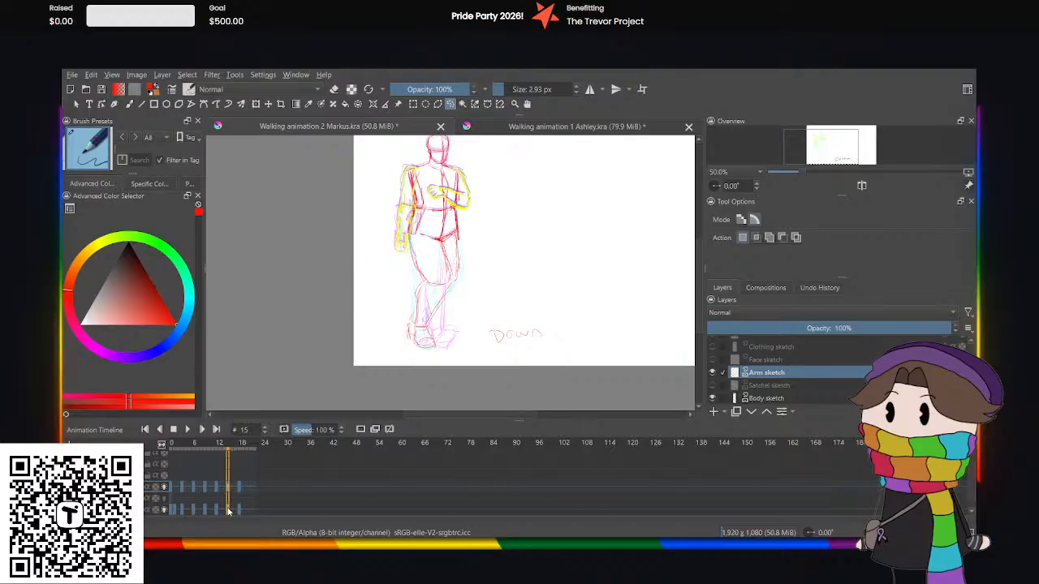
pyautogui.click(183, 512)
pyautogui.click(193, 512)
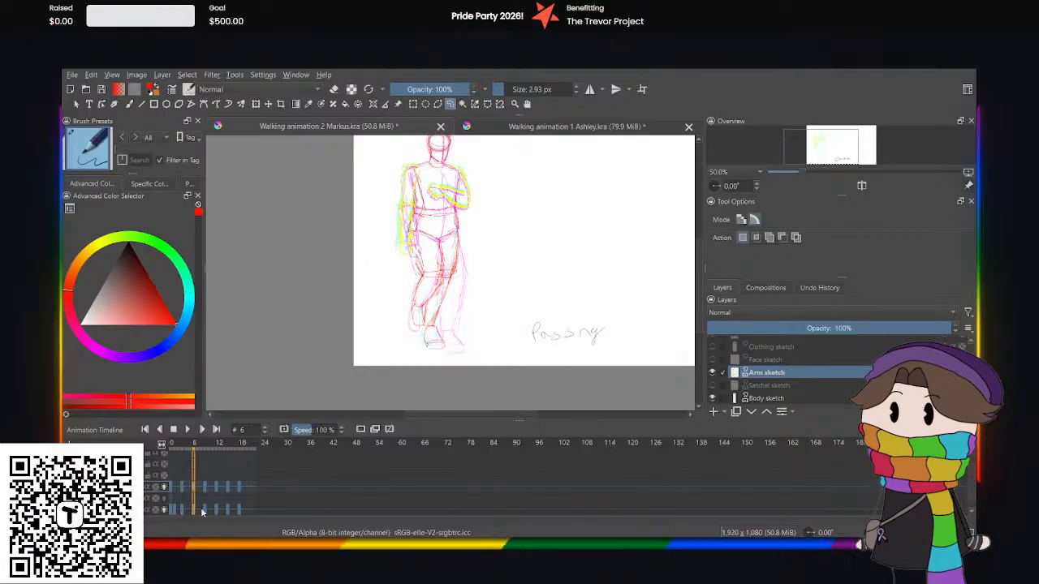
pyautogui.click(205, 512)
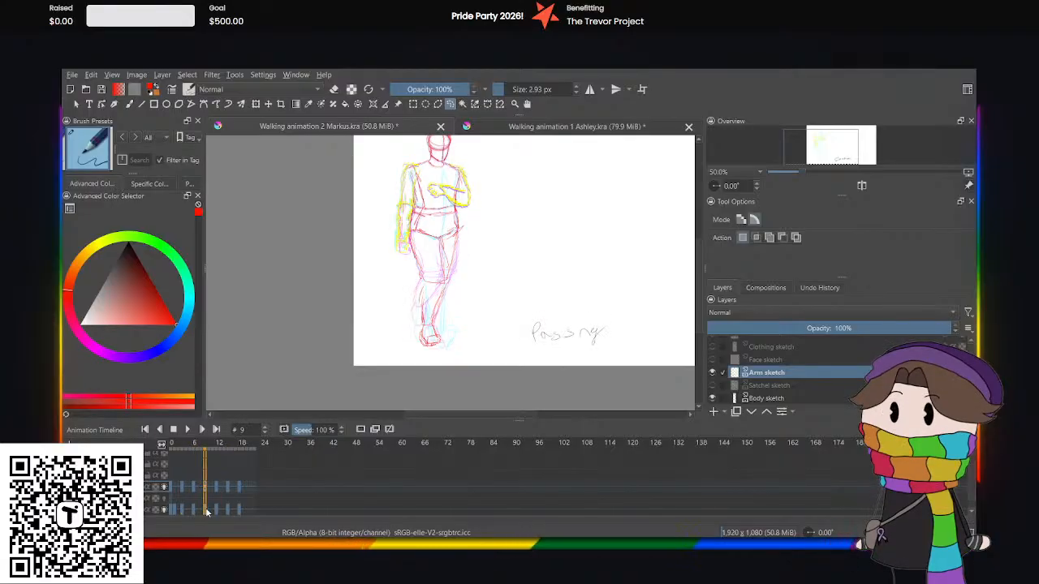
# Move the Body sketch layer's contact keyframe from frame 1 to frame 0 and play the walk animation.
pyautogui.click(173, 512)
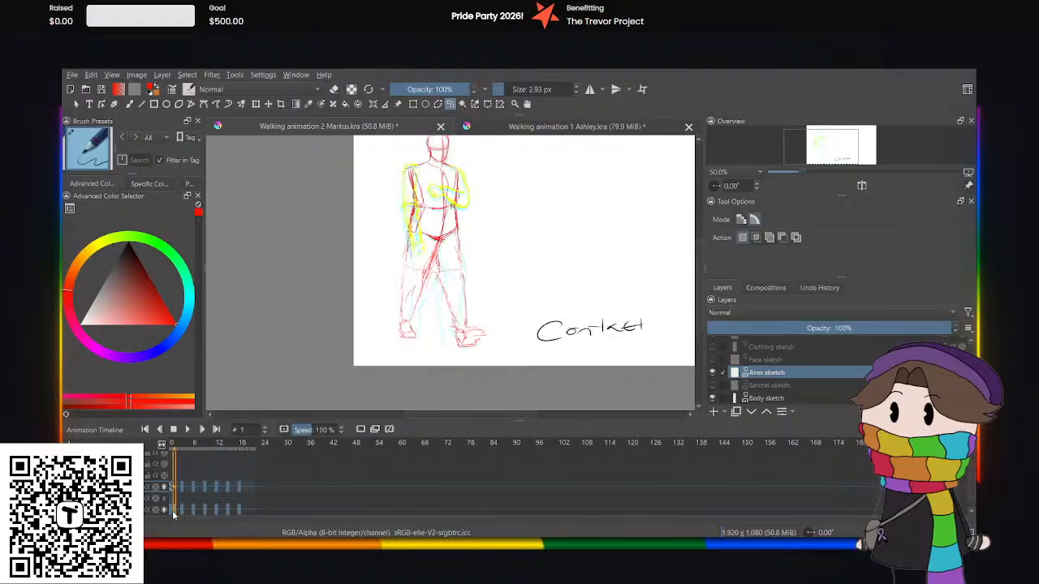
pyautogui.click(171, 512)
pyautogui.moveTo(176, 512); pyautogui.dragTo(172, 506)
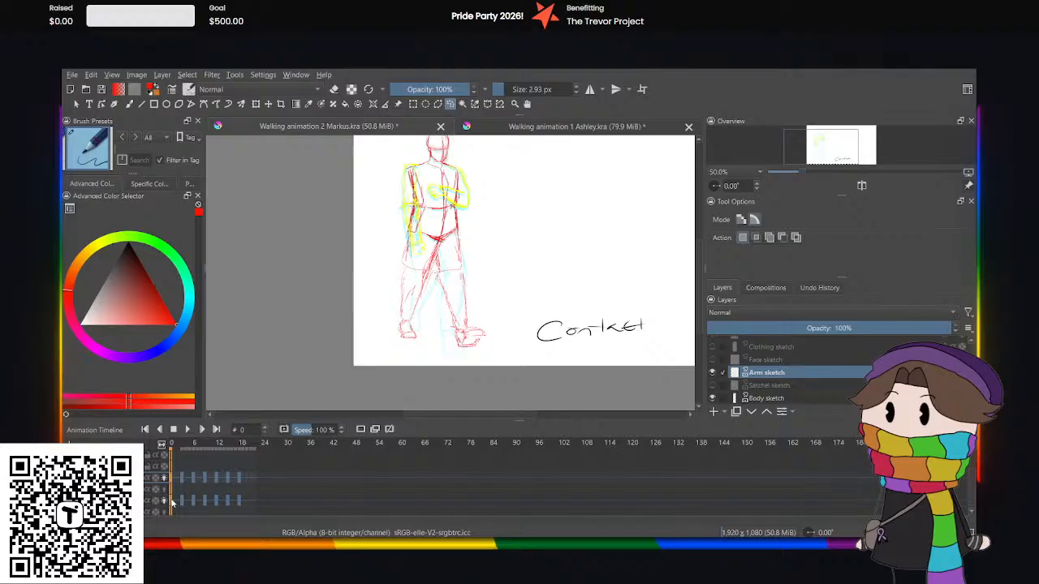
pyautogui.click(188, 429)
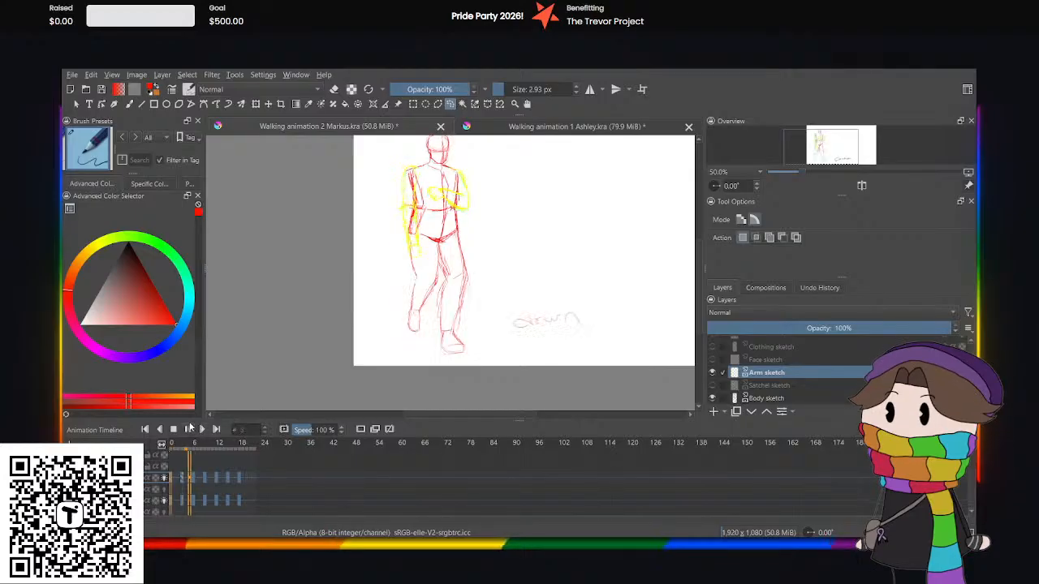
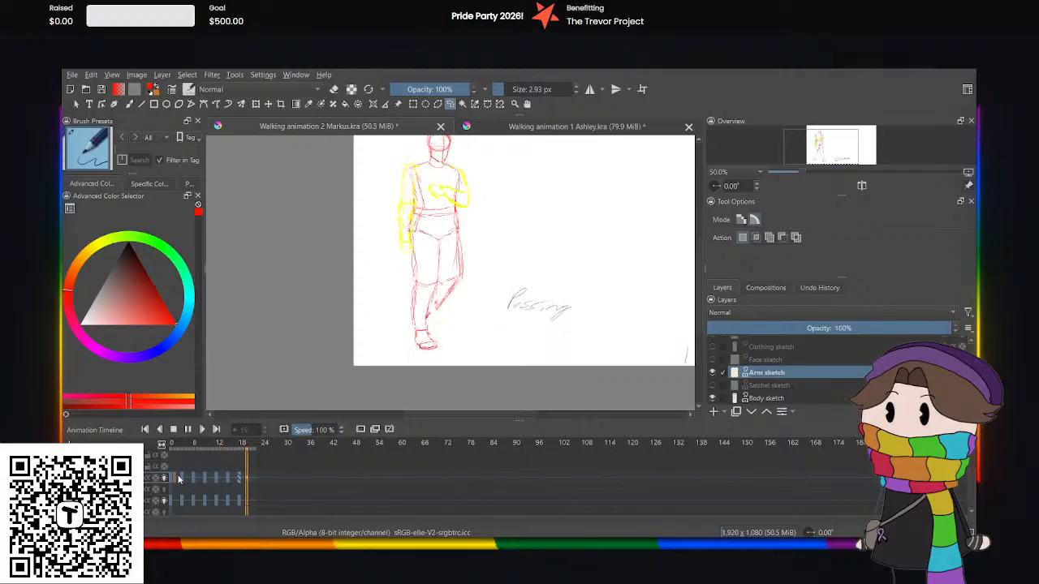
# Add a blank keyframe on the Frame type layer at frame 9 and handwrite the label "Up" beside the figure's feet.
pyautogui.click(208, 479)
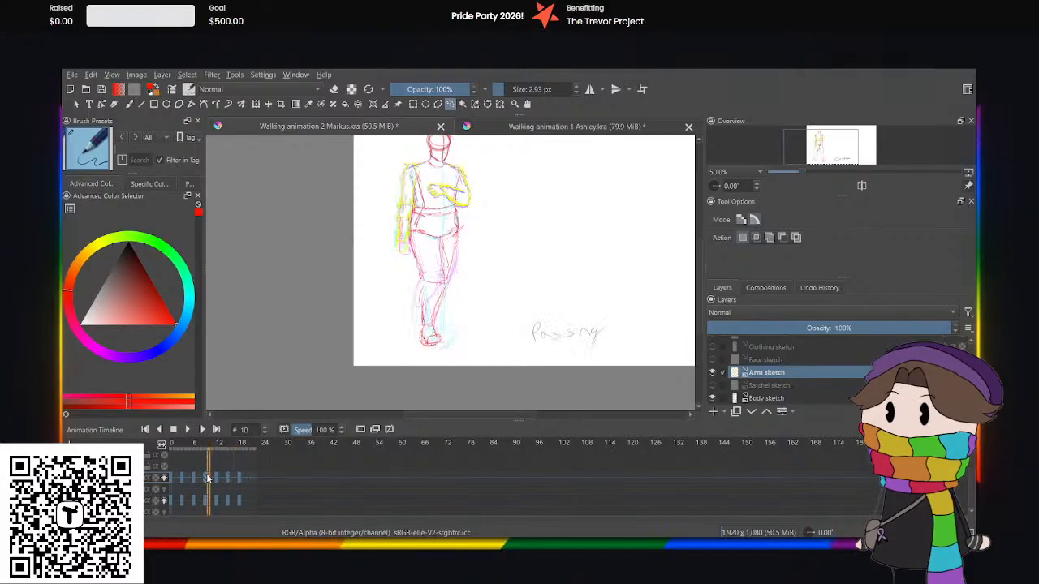
pyautogui.click(204, 499)
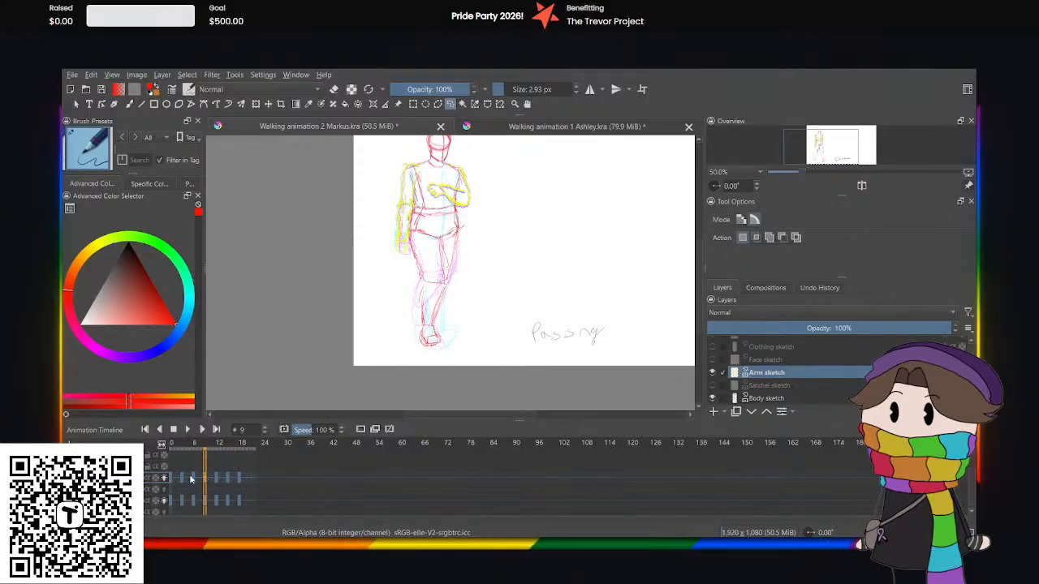
pyautogui.click(194, 479)
pyautogui.click(204, 481)
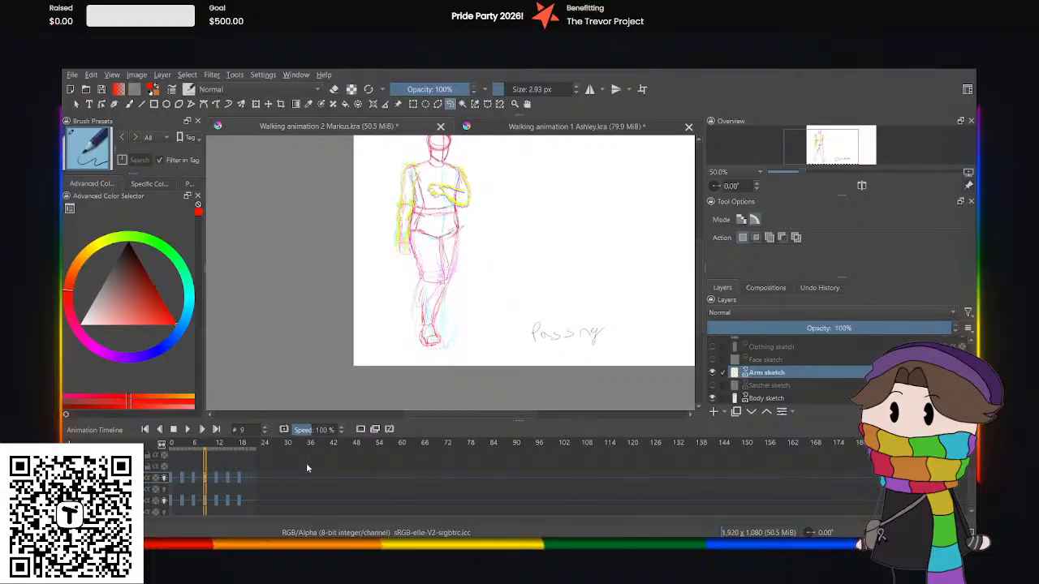
pyautogui.scroll(2, 795, 351)
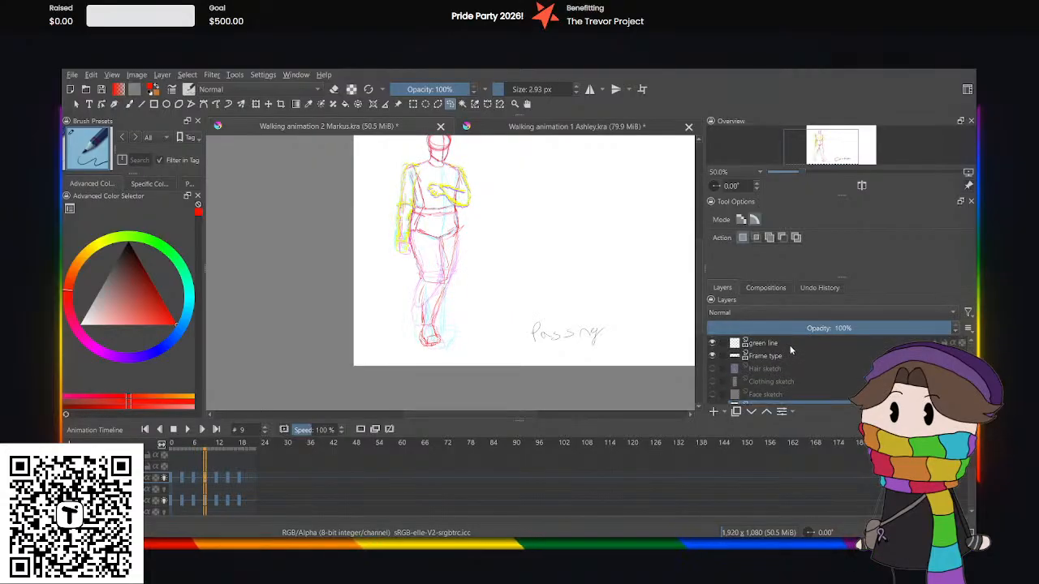
pyautogui.click(792, 356)
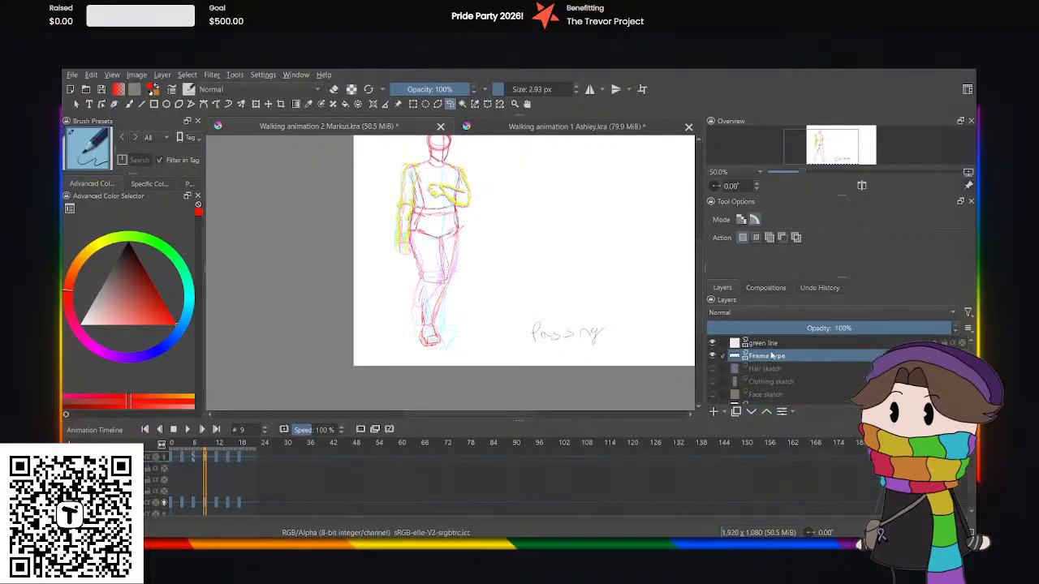
pyautogui.click(360, 429)
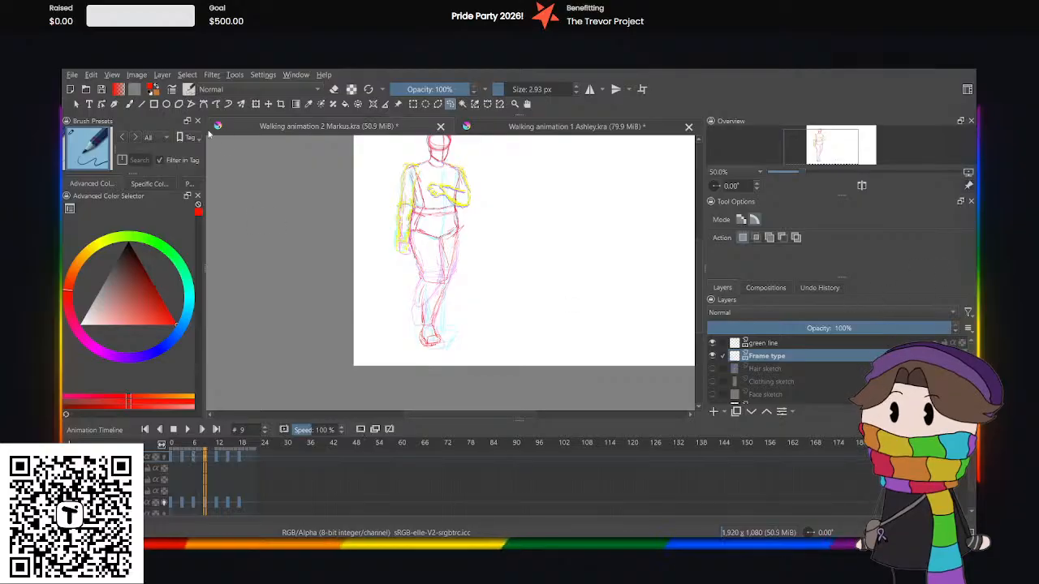
pyautogui.press('b')
pyautogui.moveTo(487, 326); pyautogui.dragTo(503, 317)
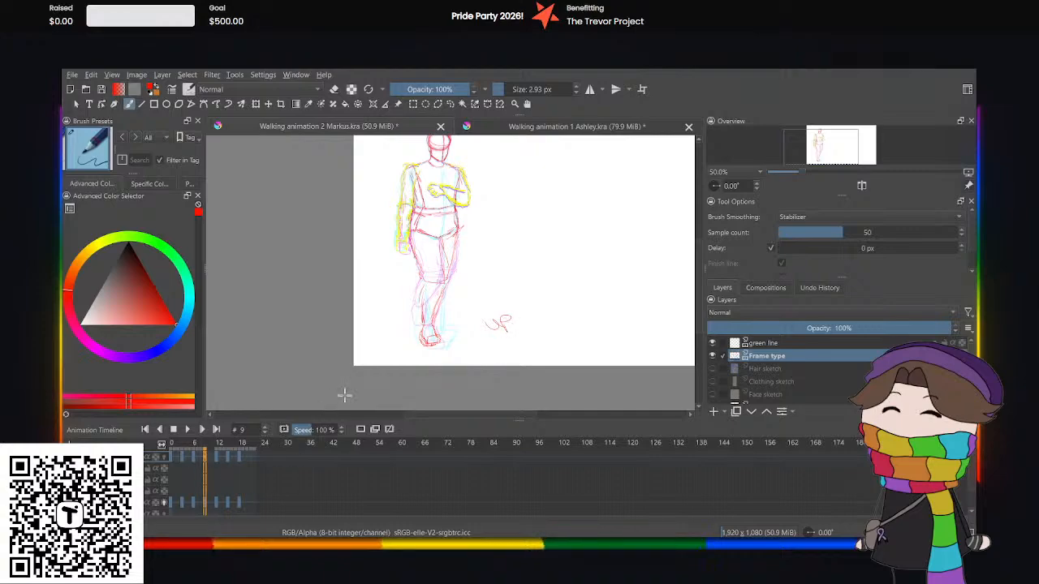
# Make the Body sketch layer active, play the Markus walk animation from frame 0, and stop playback.
pyautogui.scroll(-3, 805, 401)
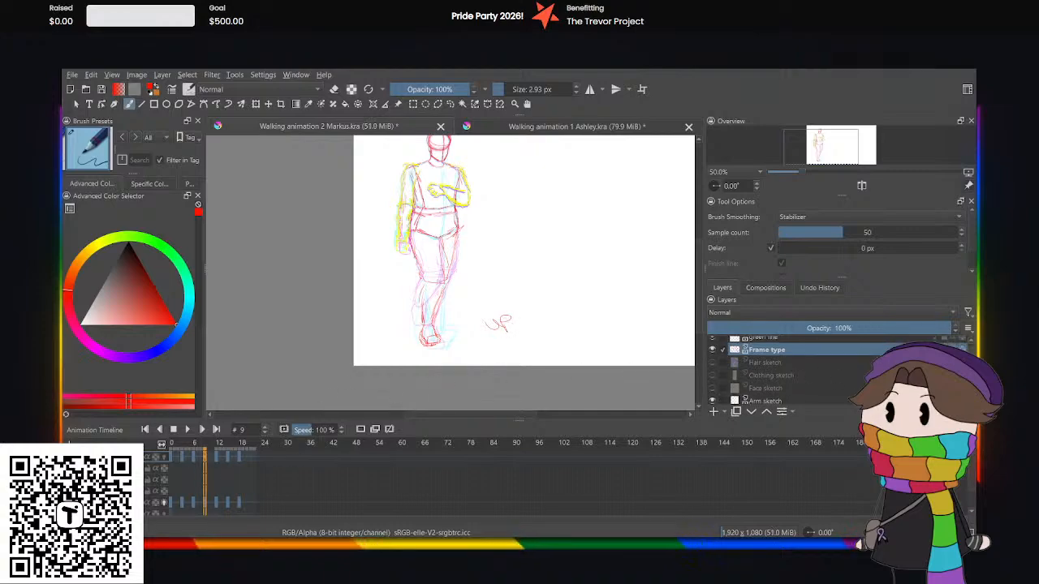
pyautogui.click(805, 400)
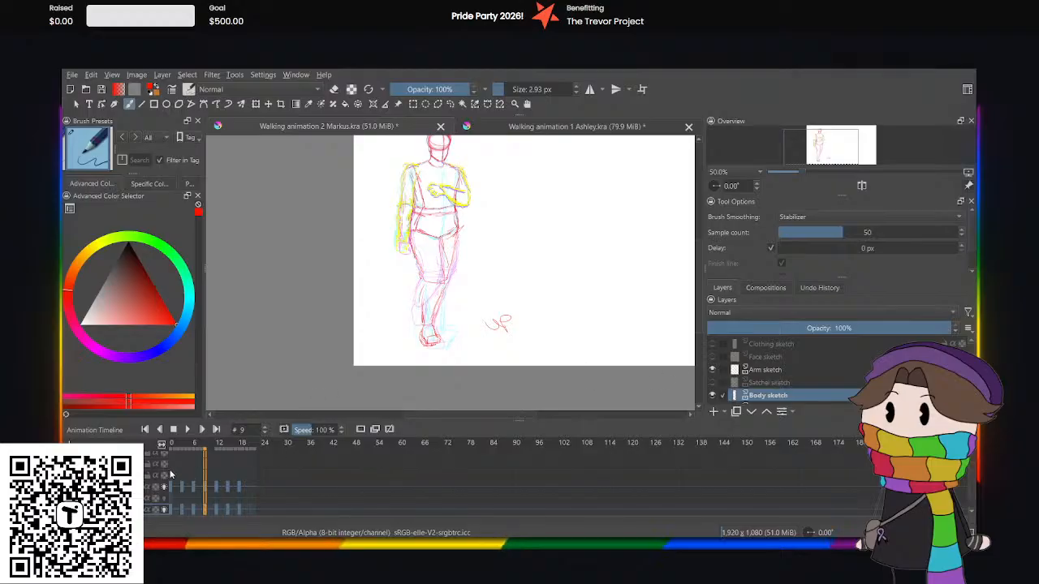
pyautogui.click(174, 441)
pyautogui.click(189, 430)
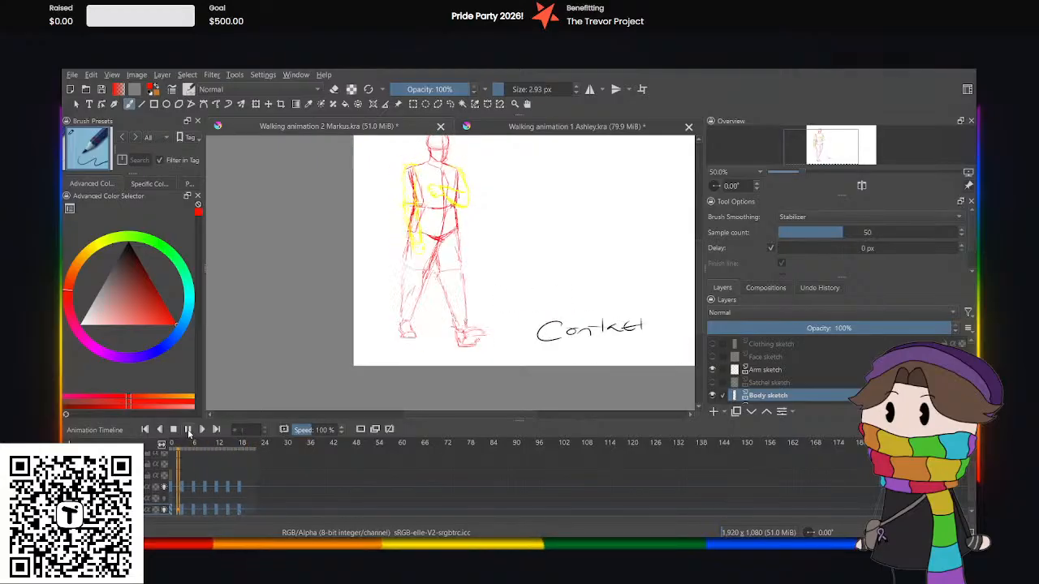
pyautogui.click(187, 429)
# Duplicate the Body sketch passing pose to frame 21, delete its legs with a freehand selection, and clear the selection.
pyautogui.click(248, 509)
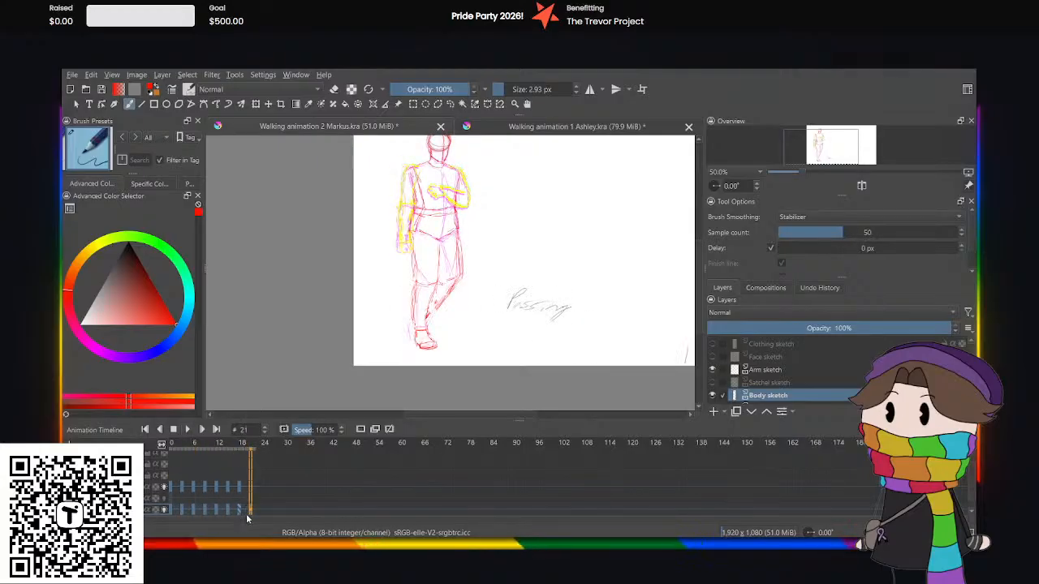
pyautogui.moveTo(698, 311); pyautogui.dragTo(700, 333)
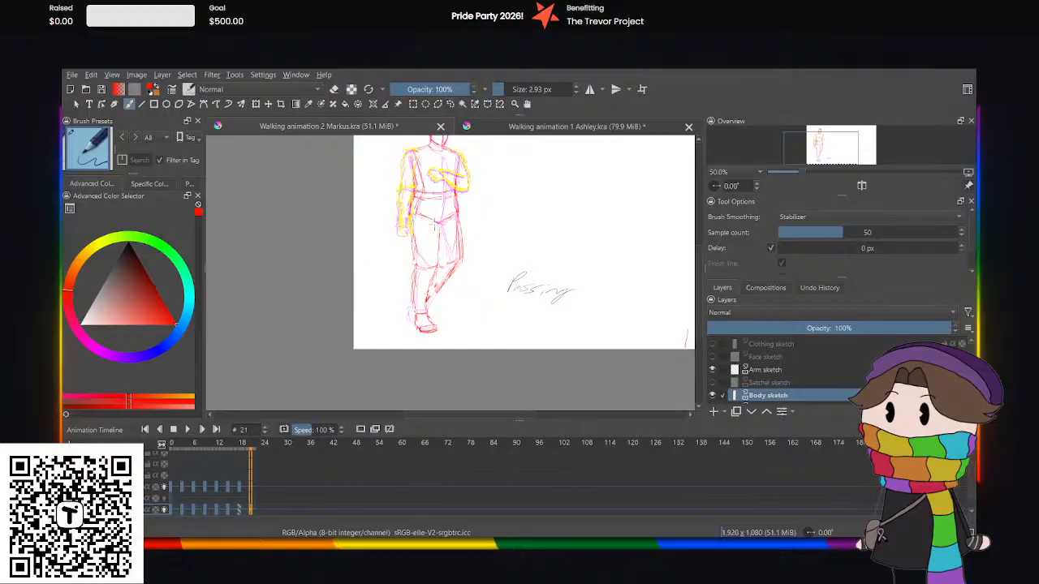
pyautogui.click(449, 105)
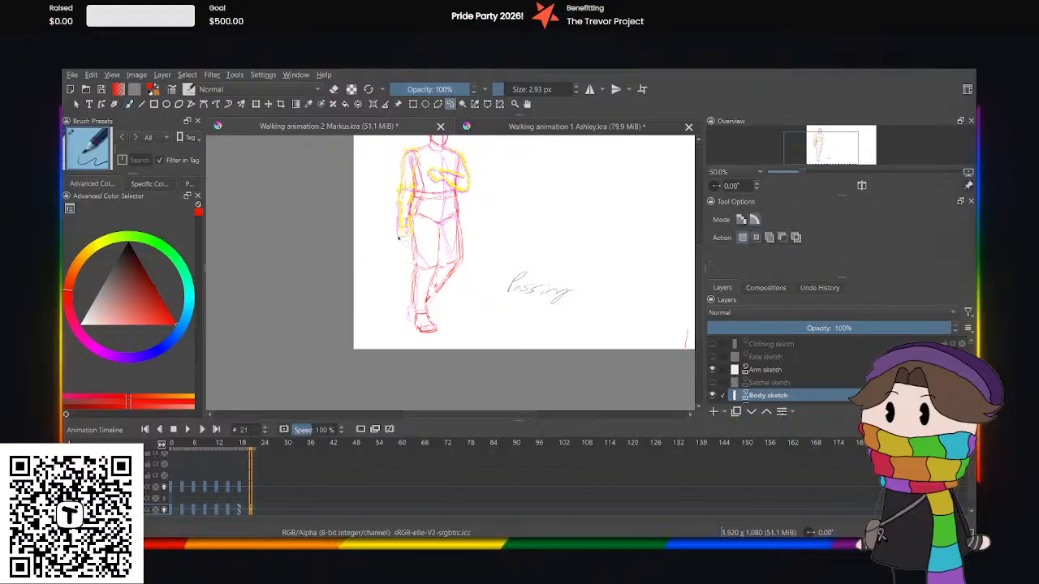
pyautogui.moveTo(402, 245)
pyautogui.mouseDown()
pyautogui.moveTo(400, 226)
pyautogui.moveTo(417, 216)
pyautogui.moveTo(462, 215)
pyautogui.moveTo(498, 298)
pyautogui.moveTo(377, 325)
pyautogui.moveTo(367, 280)
pyautogui.mouseUp()
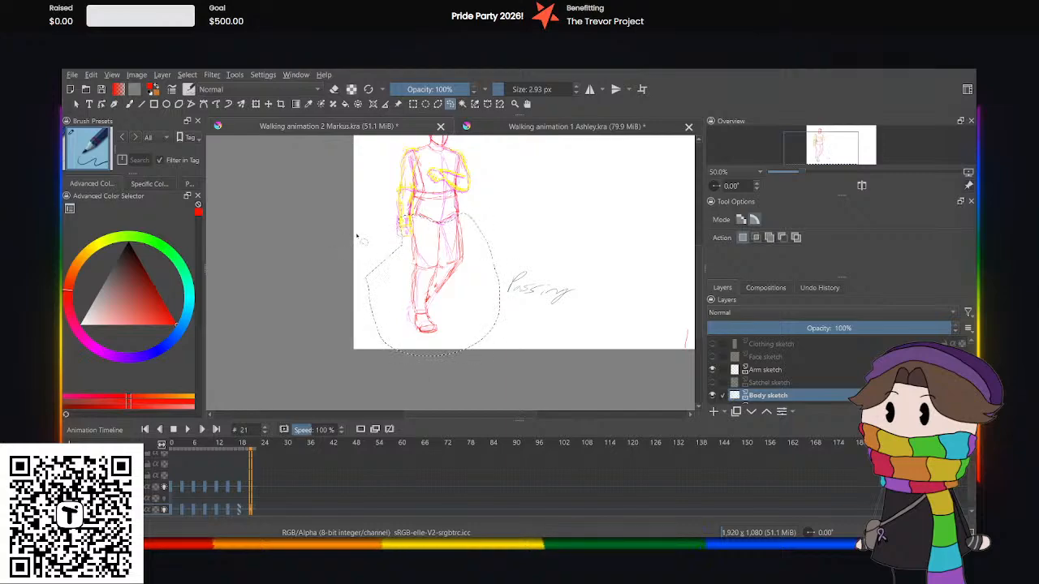
pyautogui.press('Delete')
pyautogui.hotkey('ctrl', 'shift', 'a')
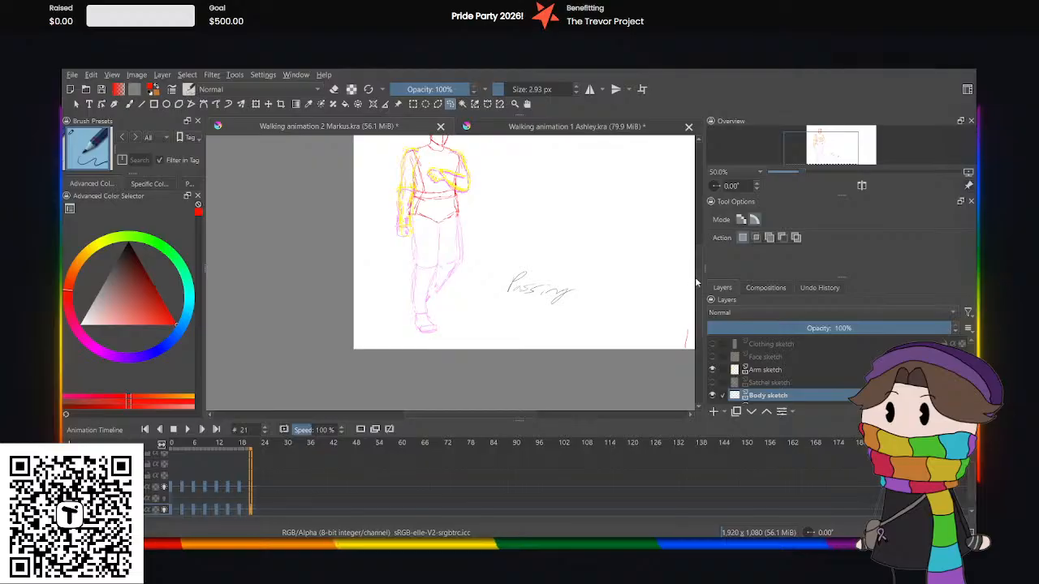
# Nudge the remaining head, torso and pelvis at frame 21 slightly upward with Transform.
pyautogui.scroll(3, 567, 247)
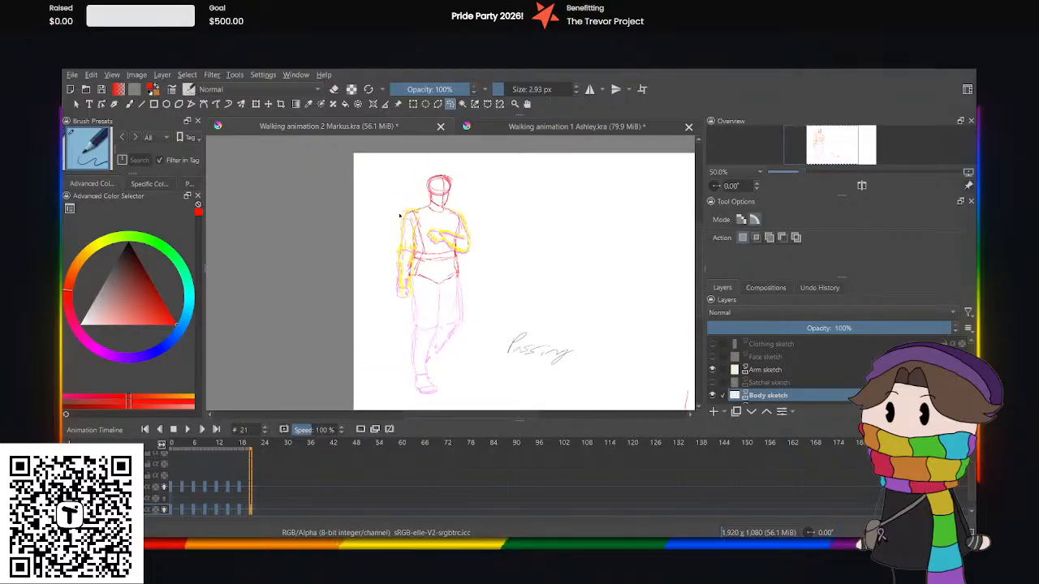
pyautogui.click(258, 105)
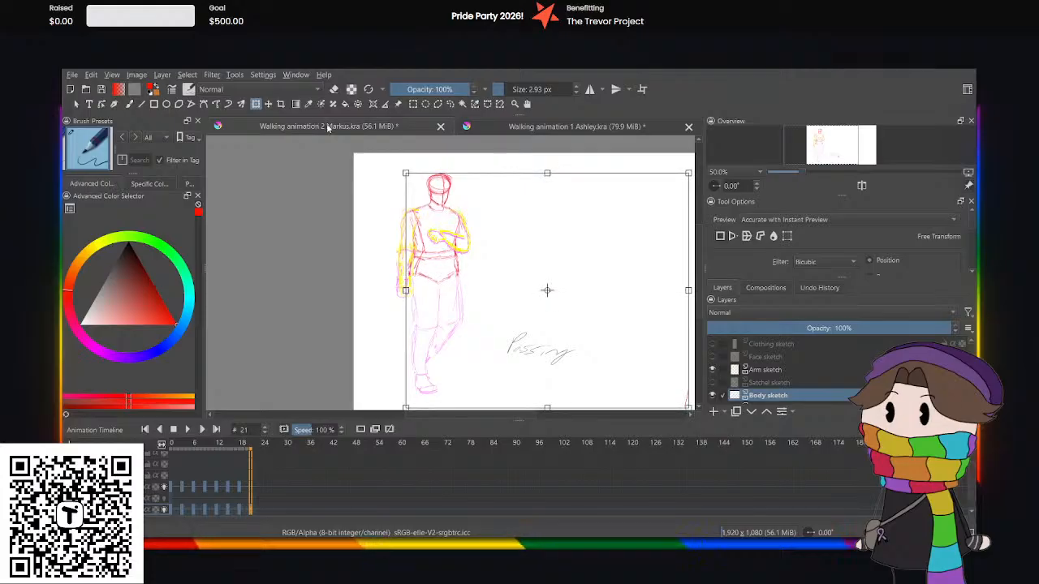
pyautogui.click(450, 104)
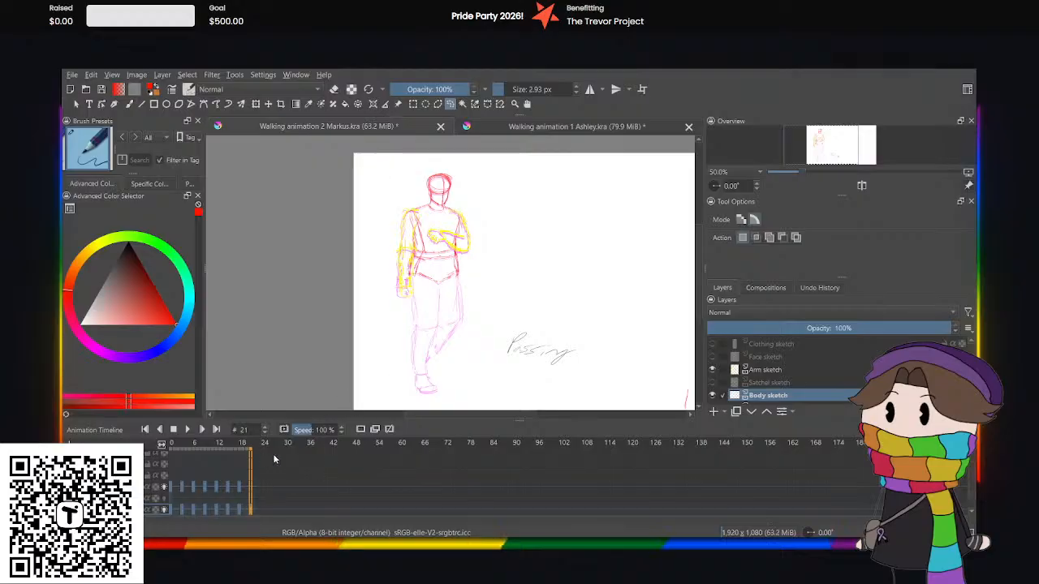
# Hide the Arm sketch layer and check the Up pose at frame 21 of the Ashley walking animation as leg reference.
pyautogui.click(712, 369)
pyautogui.press('1')
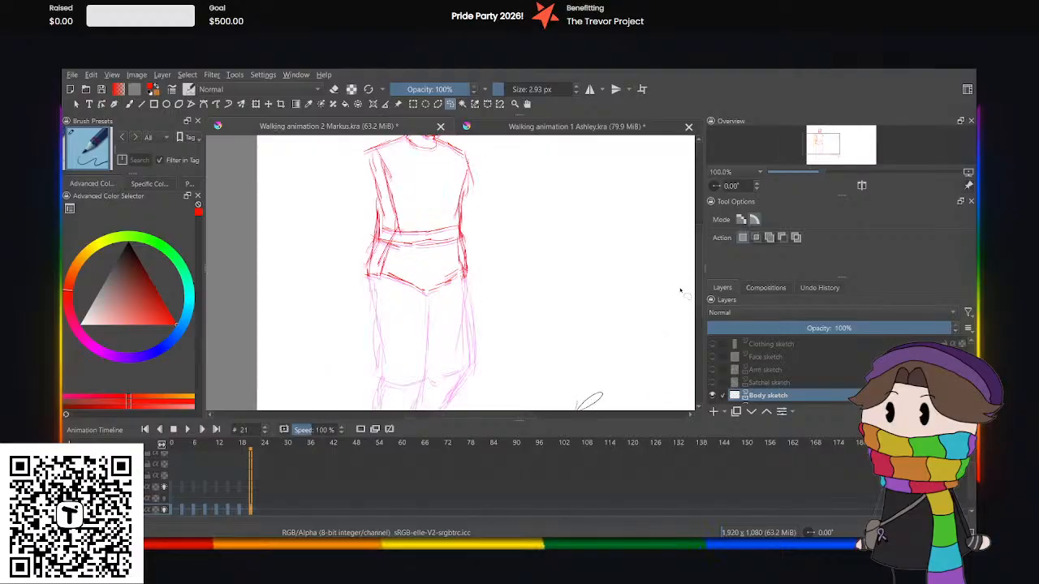
pyautogui.scroll(-3, 680, 290)
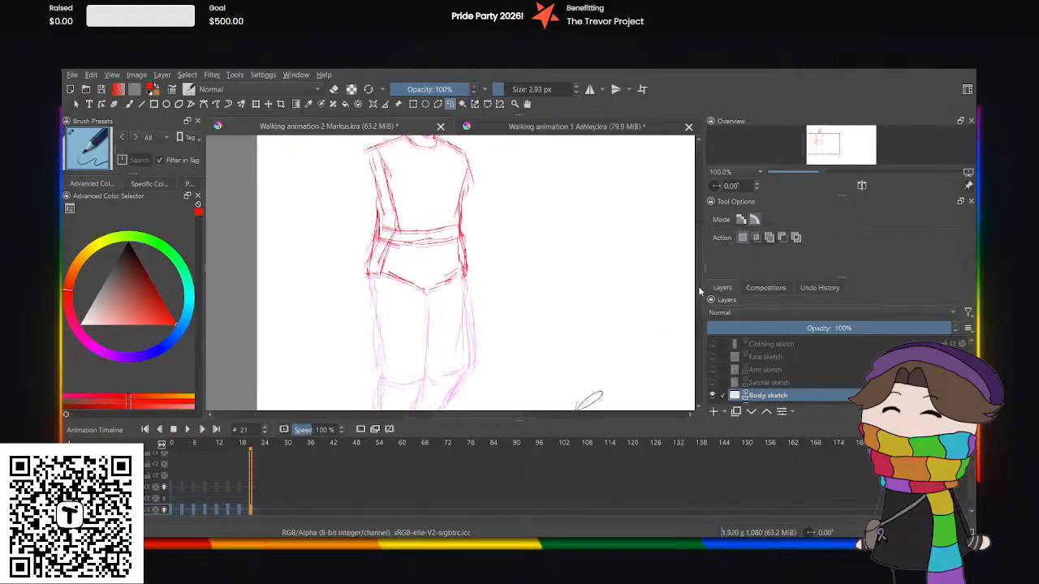
pyautogui.click(126, 106)
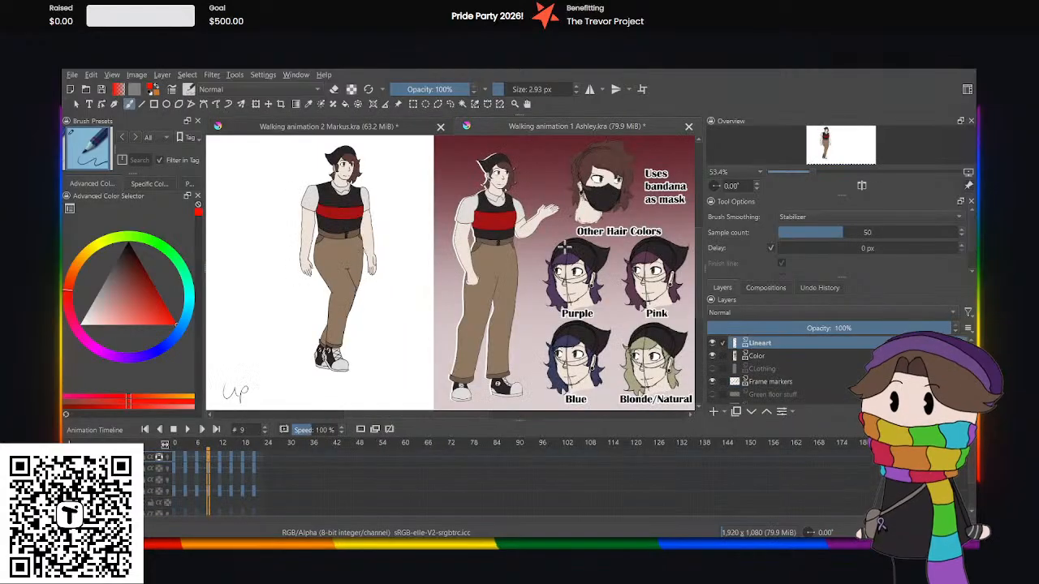
pyautogui.click(252, 492)
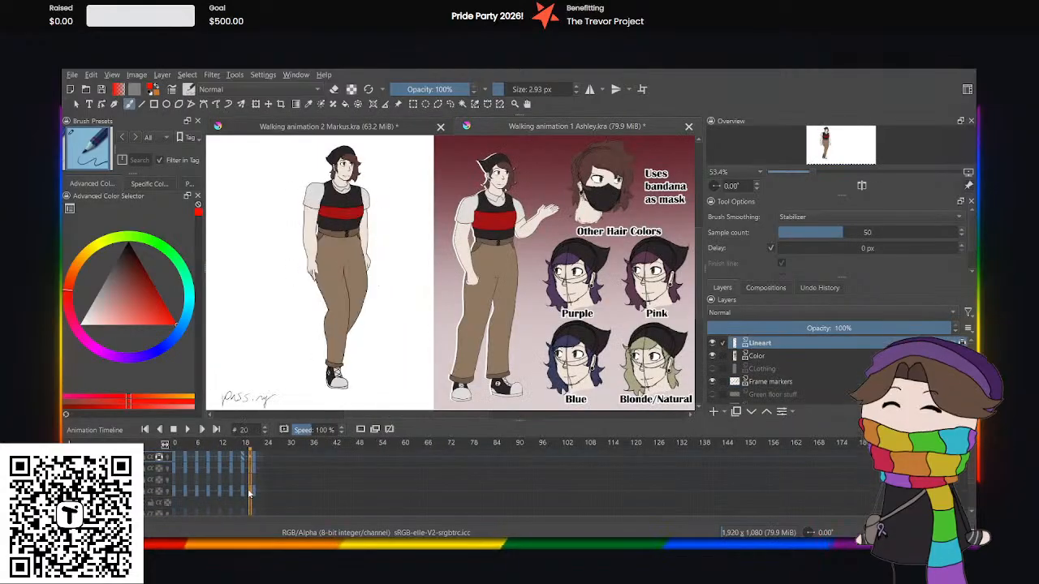
pyautogui.click(289, 128)
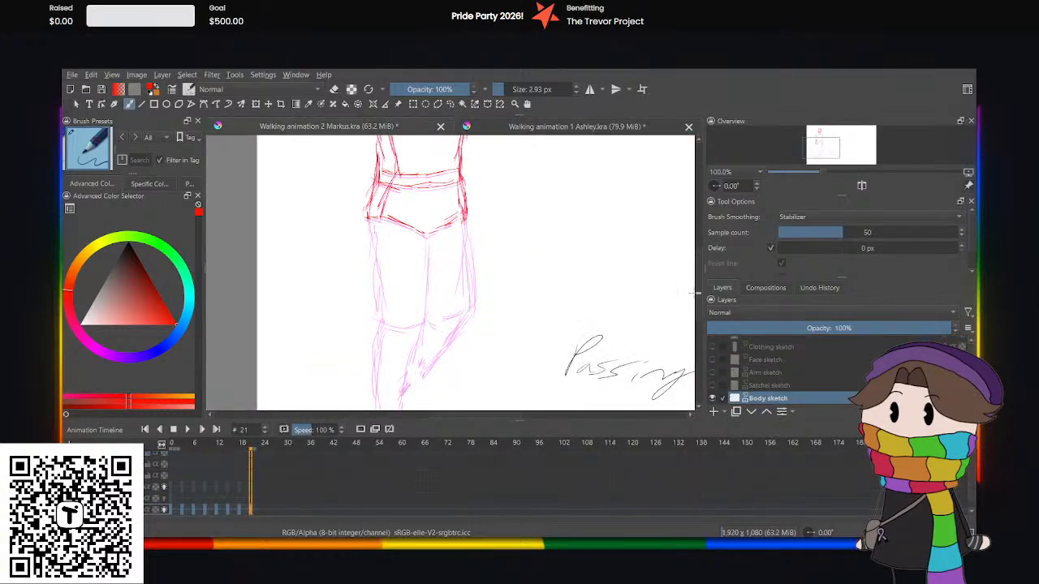
pyautogui.click(529, 128)
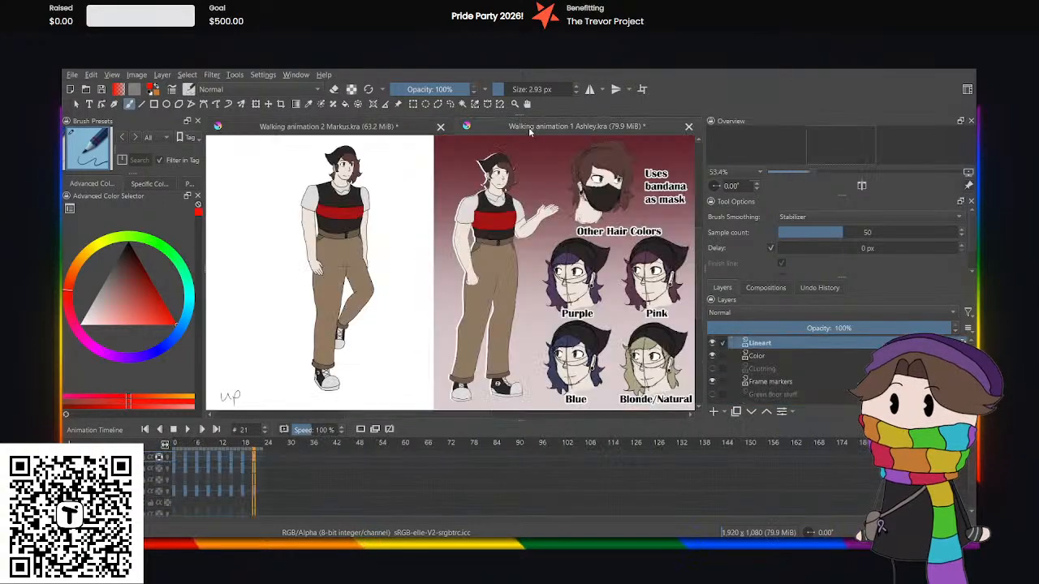
pyautogui.click(372, 128)
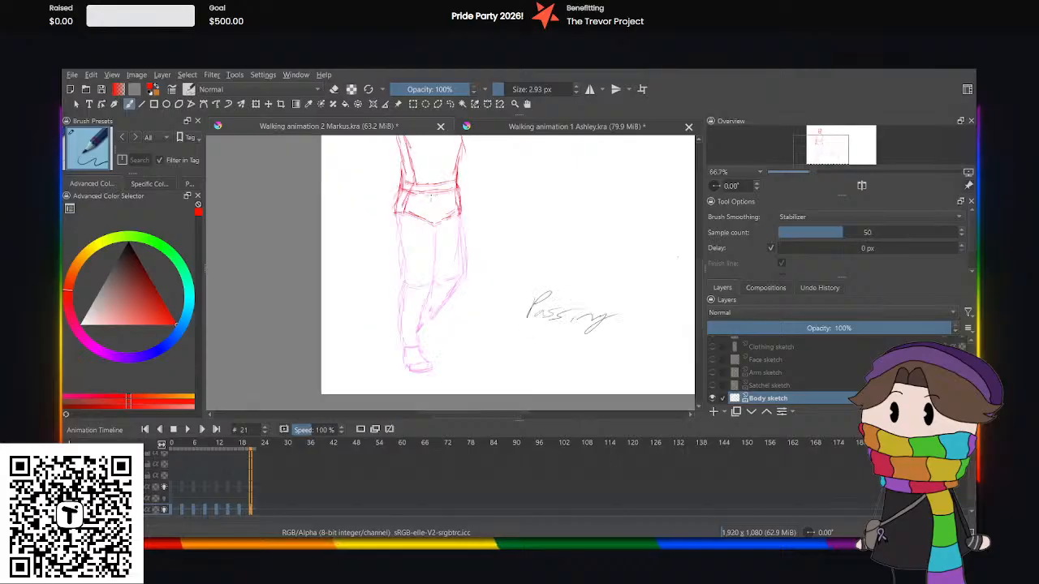
# Sketch the raised leg's thigh, bent knee and calf in red over the onion skin at frame 21.
pyautogui.hotkey('ctrl', '+')
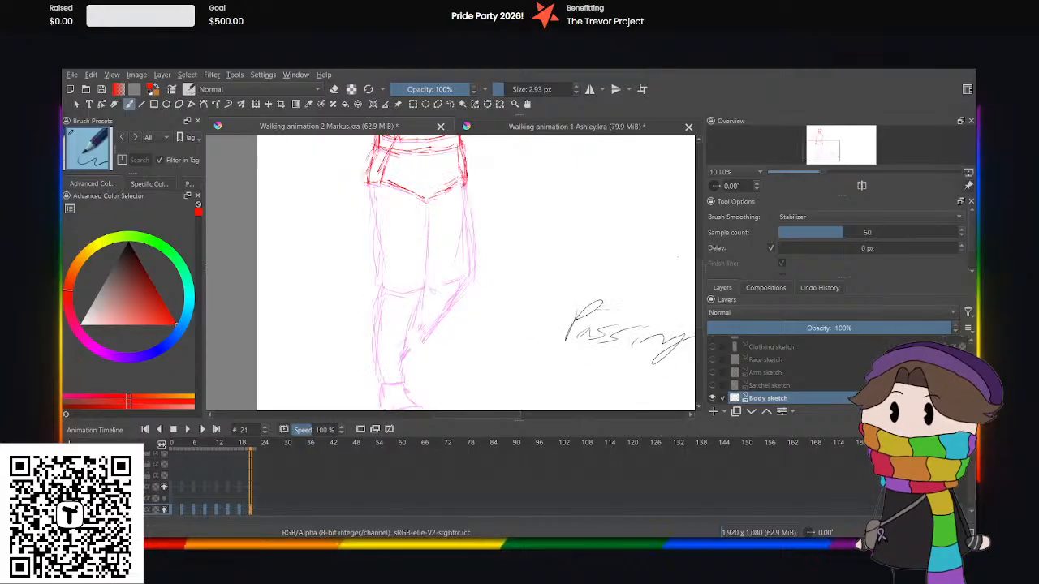
pyautogui.moveTo(698, 308); pyautogui.dragTo(702, 317)
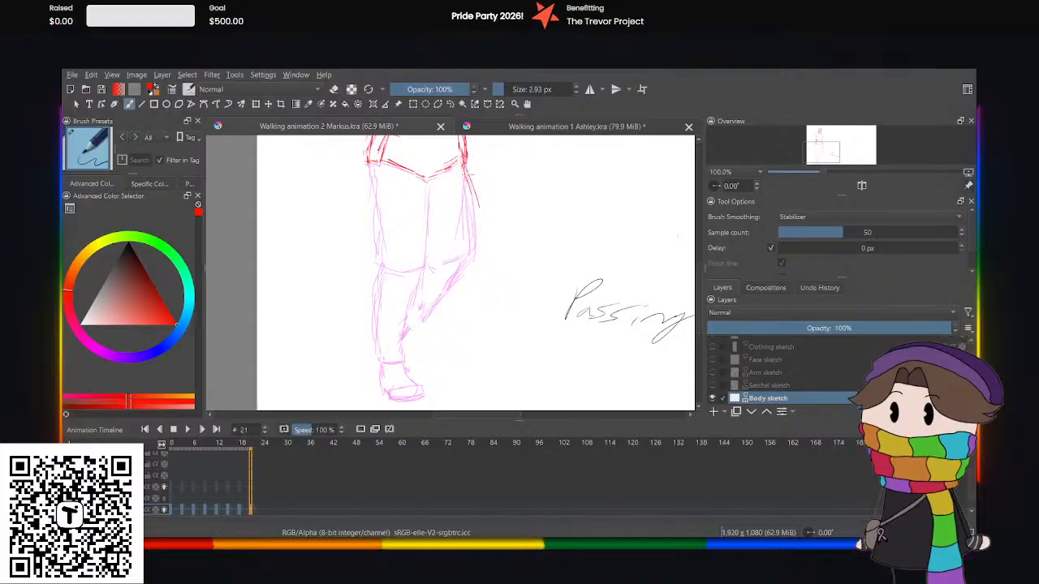
pyautogui.moveTo(462, 167)
pyautogui.mouseDown()
pyautogui.moveTo(481, 237)
pyautogui.moveTo(439, 251)
pyautogui.mouseUp()
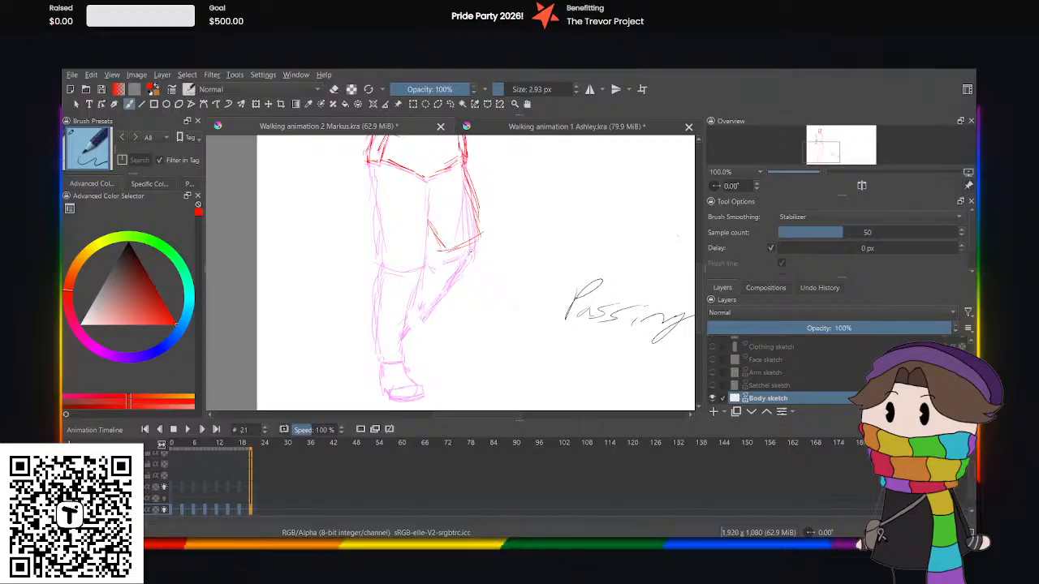
pyautogui.moveTo(458, 268); pyautogui.dragTo(423, 314)
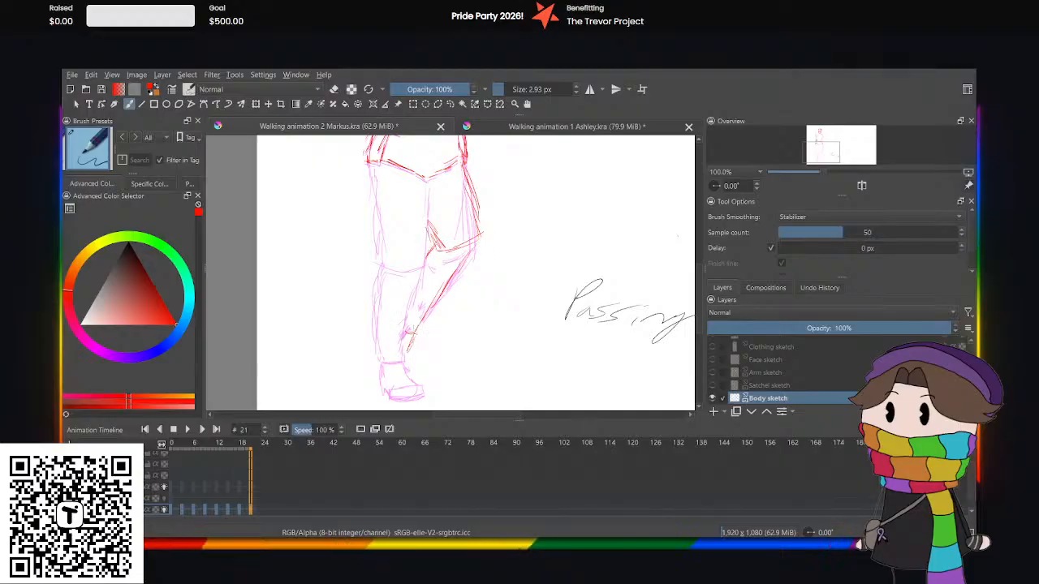
# Sketch the standing leg's knee line, calf and foot in red at frame 21, using Ashley's Up pose as reference.
pyautogui.click(483, 129)
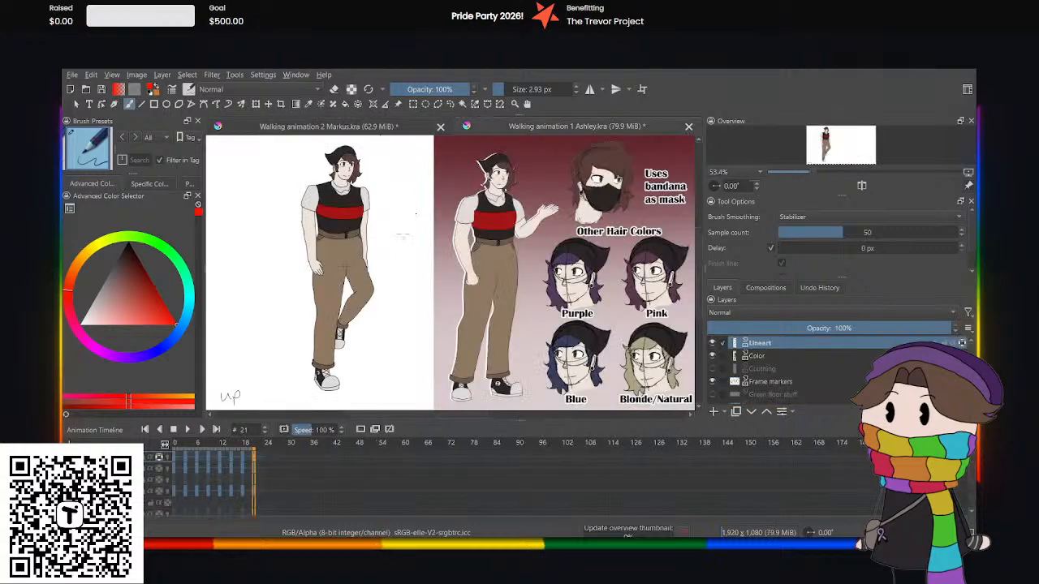
pyautogui.click(243, 494)
pyautogui.click(254, 495)
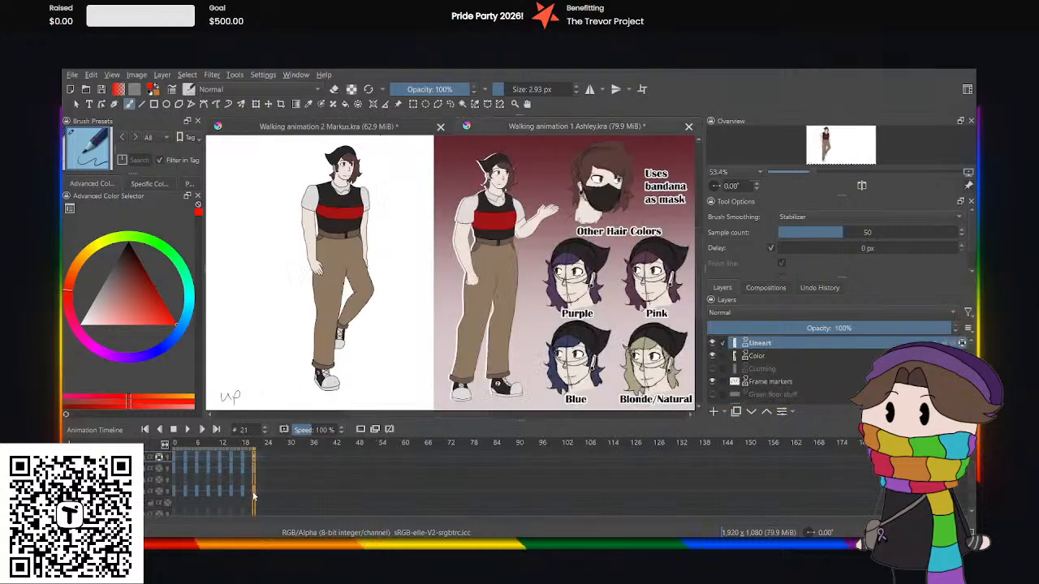
pyautogui.click(393, 128)
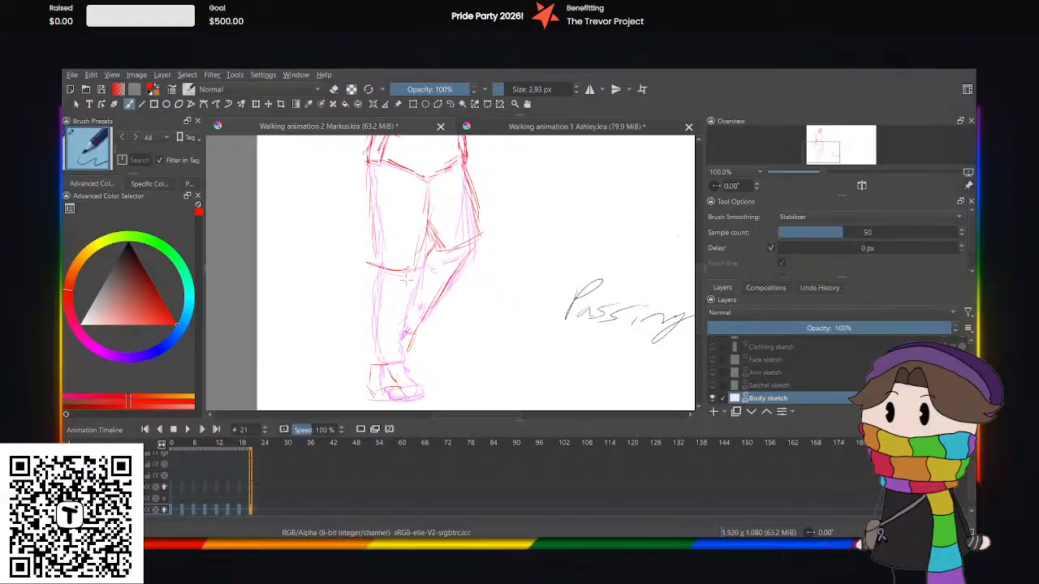
pyautogui.moveTo(413, 282); pyautogui.dragTo(384, 372)
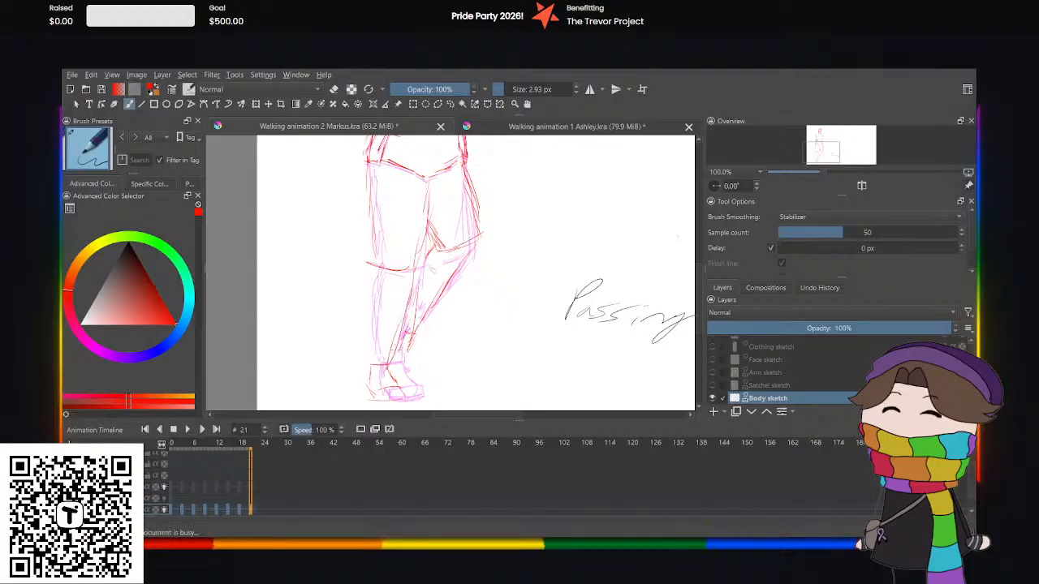
pyautogui.hotkey('ctrl', 'z')
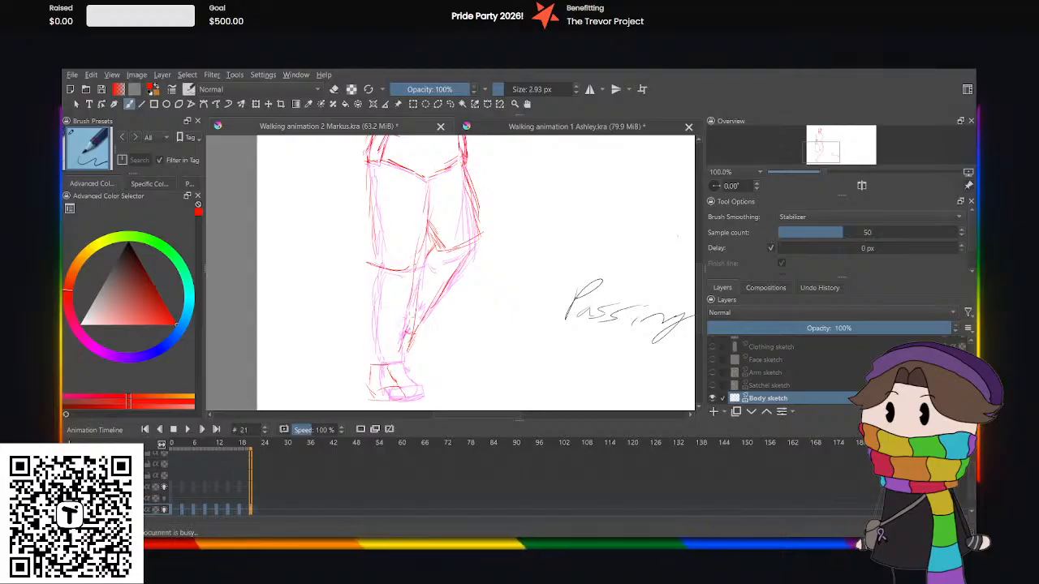
pyautogui.moveTo(411, 290); pyautogui.dragTo(387, 368)
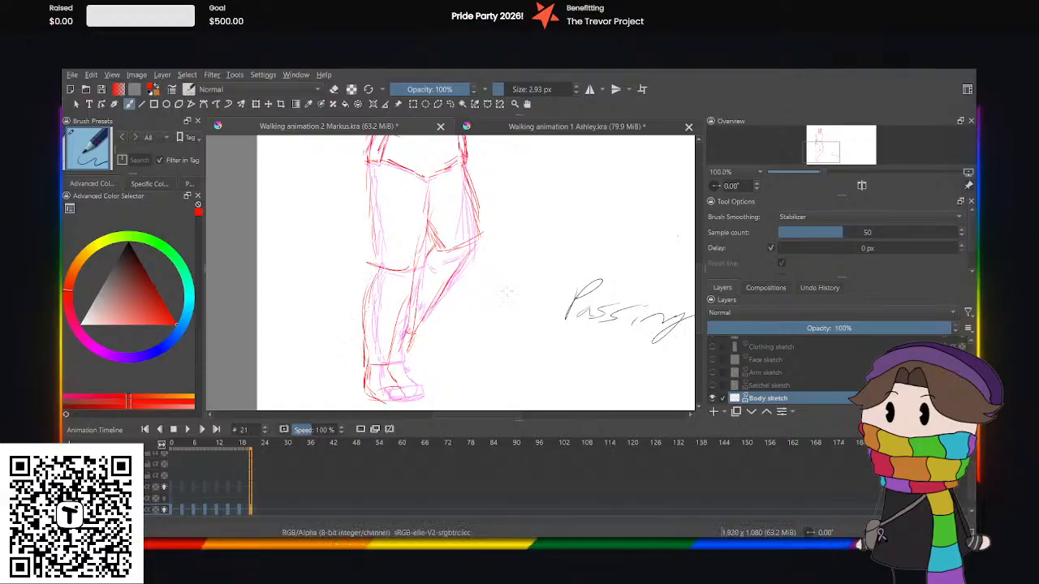
pyautogui.moveTo(420, 263); pyautogui.dragTo(425, 298)
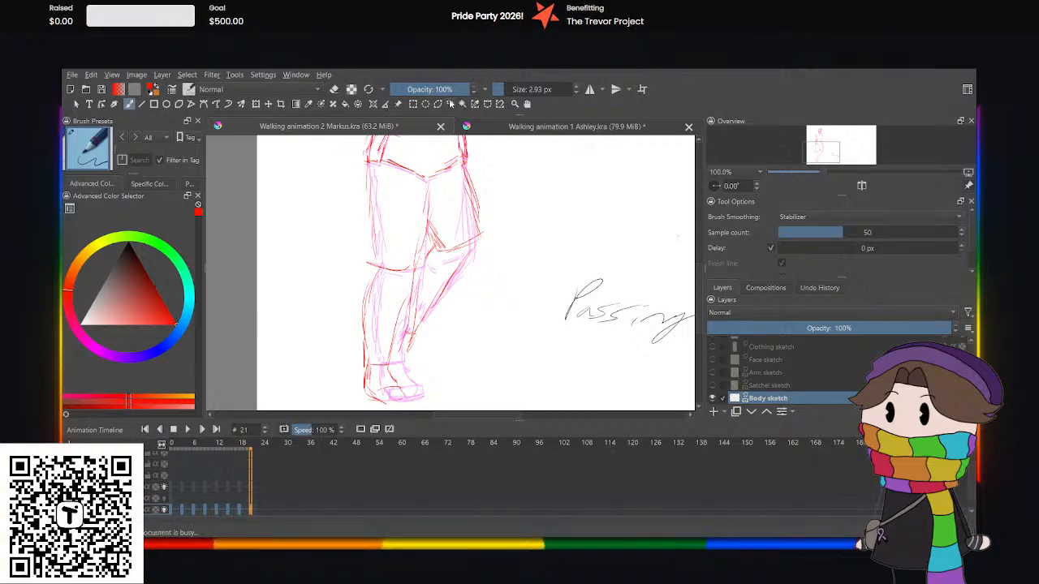
# Select the raised leg's calf with a freehand selection, widen it slightly with Transform, and clear the selection.
pyautogui.click(450, 104)
pyautogui.moveTo(419, 251)
pyautogui.mouseDown()
pyautogui.moveTo(479, 294)
pyautogui.moveTo(442, 361)
pyautogui.moveTo(396, 357)
pyautogui.moveTo(418, 265)
pyautogui.mouseUp()
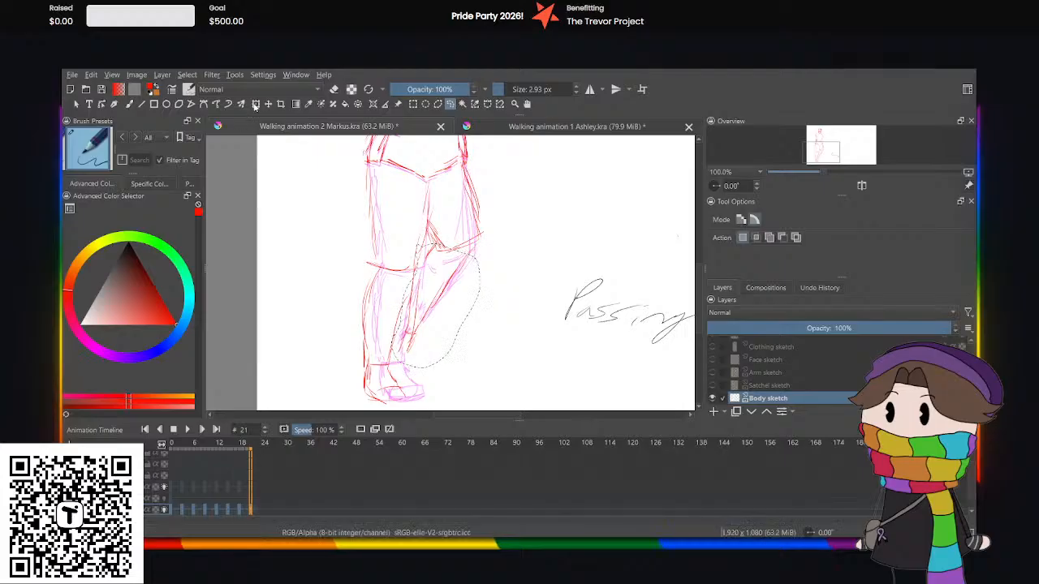
pyautogui.hotkey('ctrl', 't')
pyautogui.moveTo(389, 306)
pyautogui.mouseDown()
pyautogui.moveTo(373, 305)
pyautogui.moveTo(393, 302)
pyautogui.mouseUp()
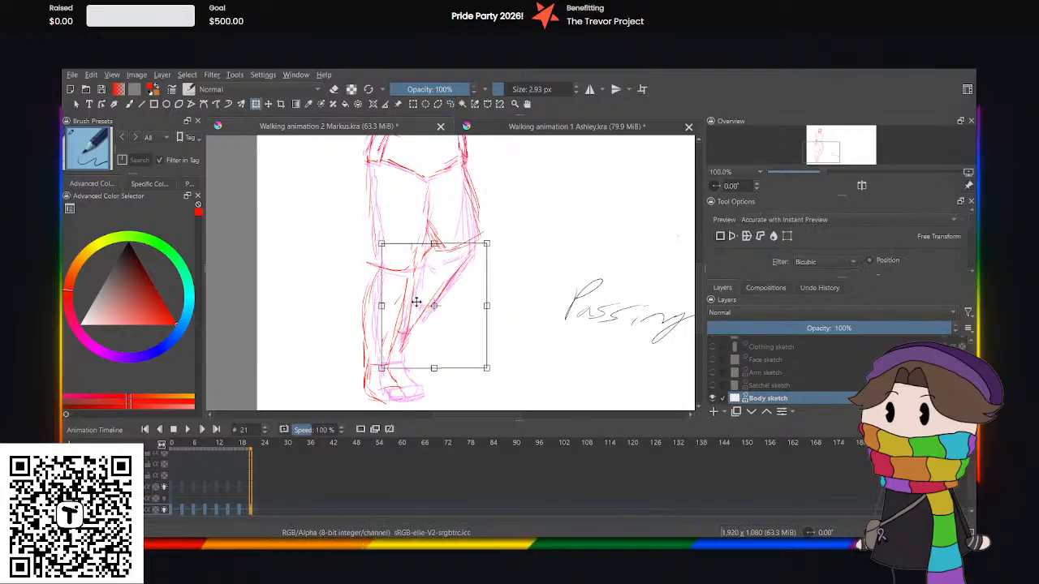
pyautogui.click(451, 104)
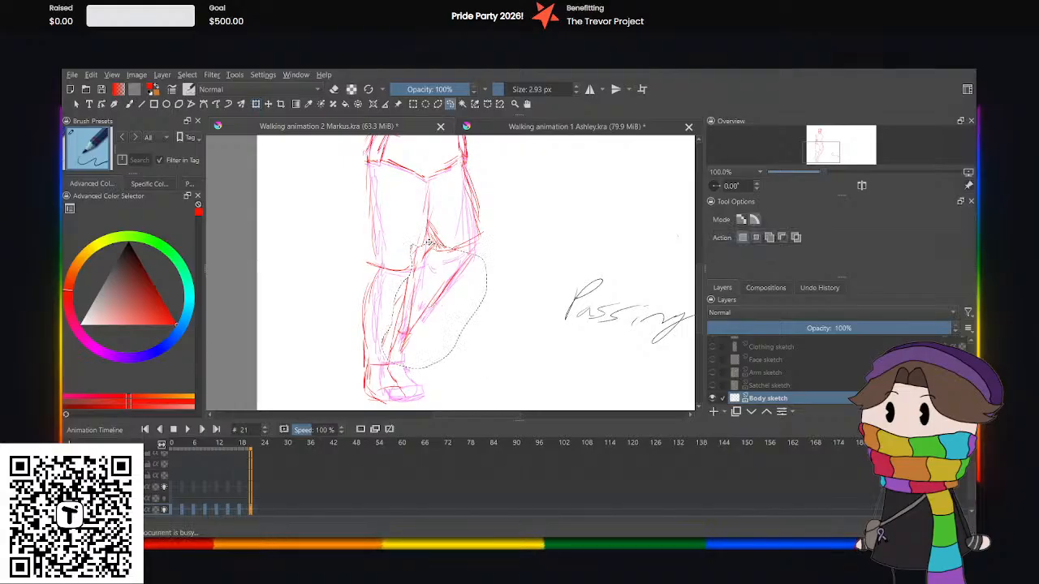
pyautogui.click(388, 231)
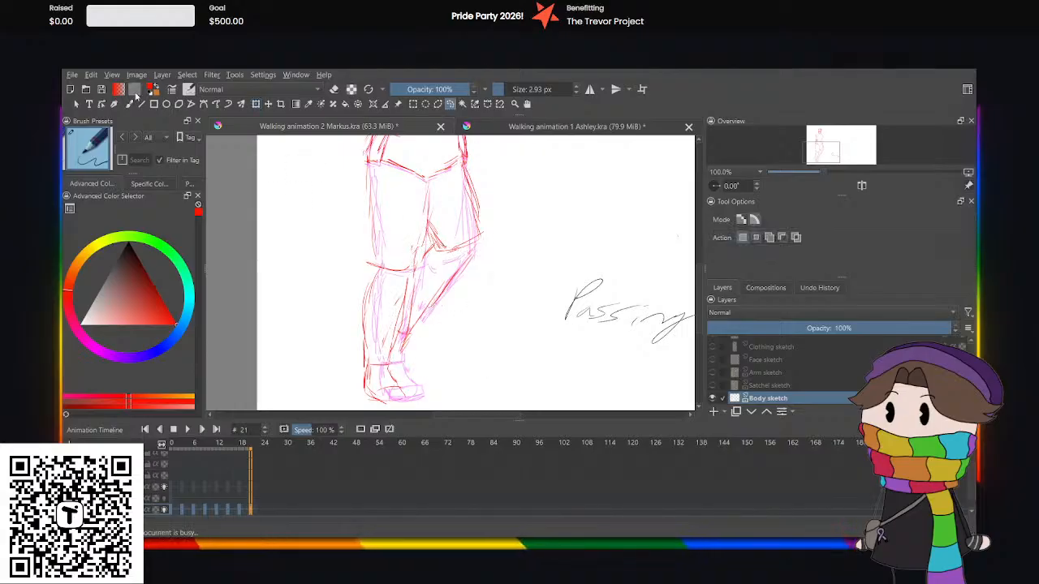
# Sketch the raised leg's ankle and foot in red beside the standing leg's ankle, checking them against the Ashley reference.
pyautogui.click(128, 103)
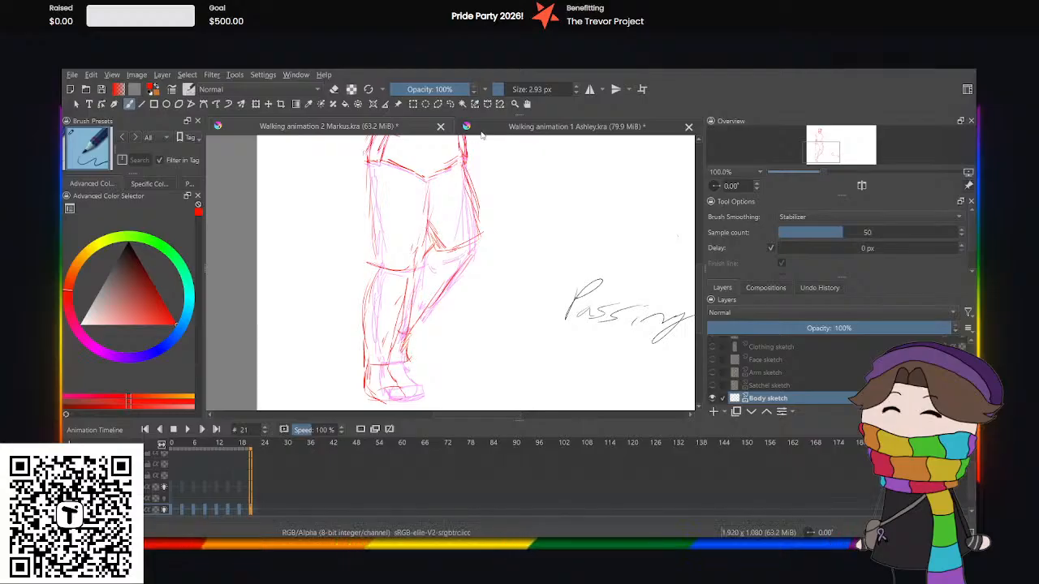
pyautogui.click(405, 128)
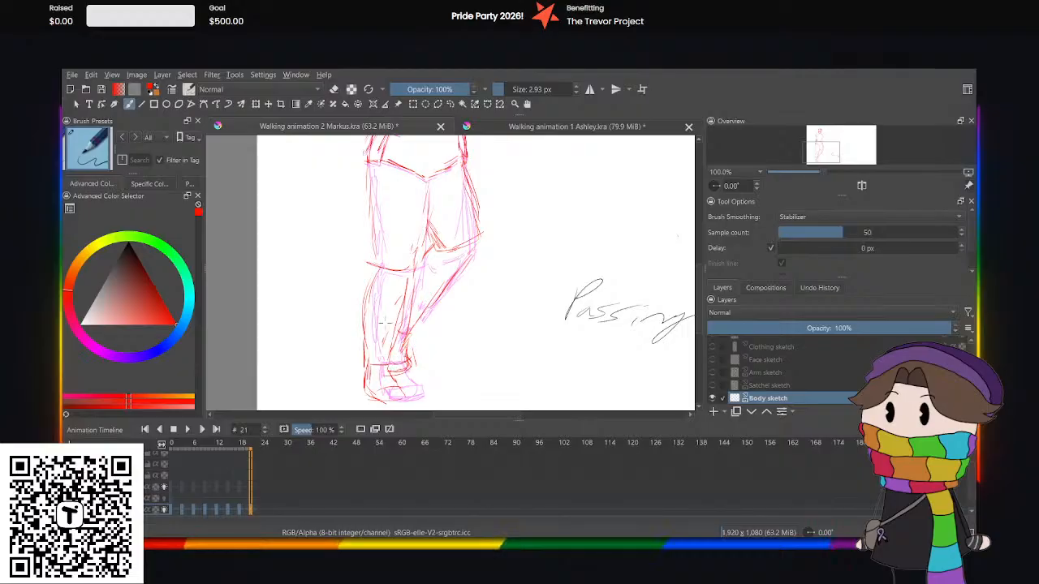
pyautogui.scroll(-2, 386, 323)
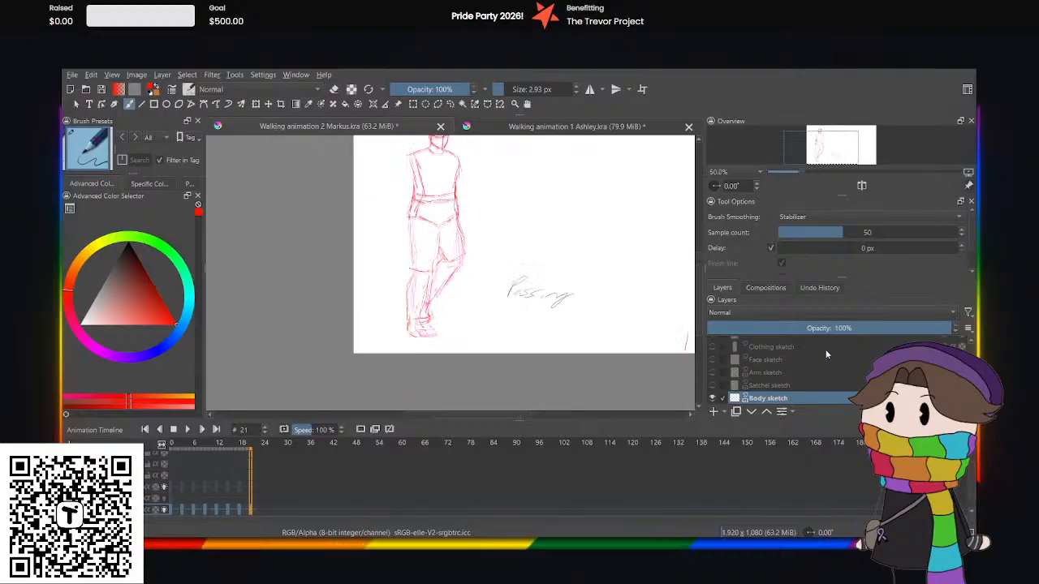
# Show and activate the Arm sketch layer, and nudge its arms slightly upward at frame 21 with Transform.
pyautogui.click(712, 372)
pyautogui.scroll(2, 688, 278)
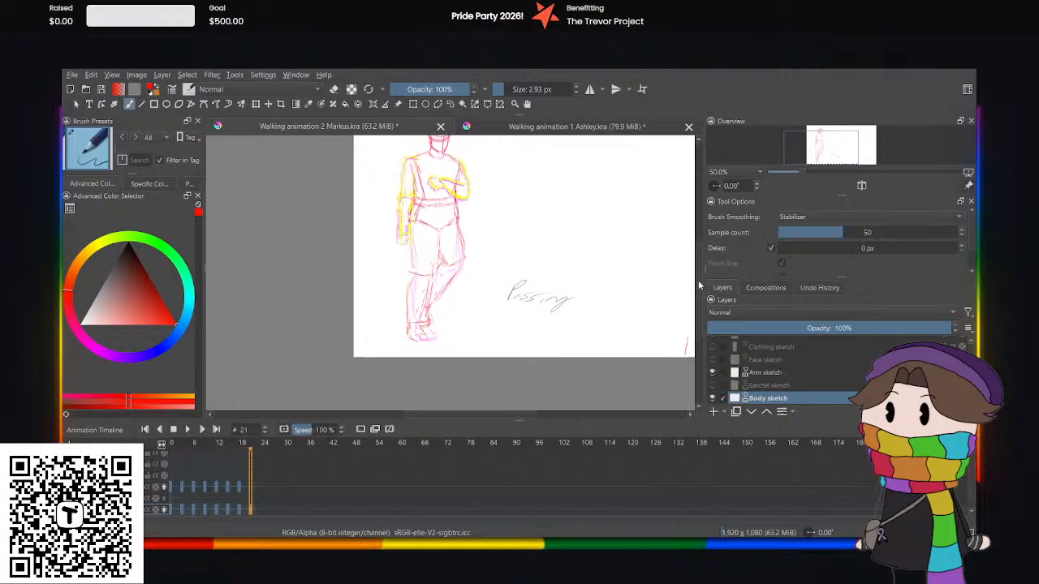
pyautogui.click(780, 373)
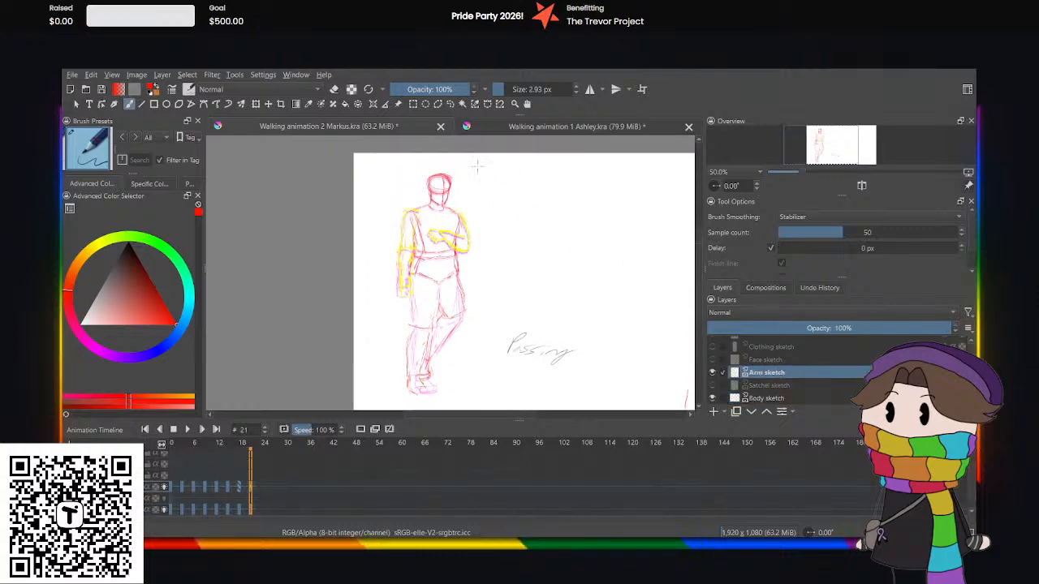
pyautogui.scroll(3, 478, 166)
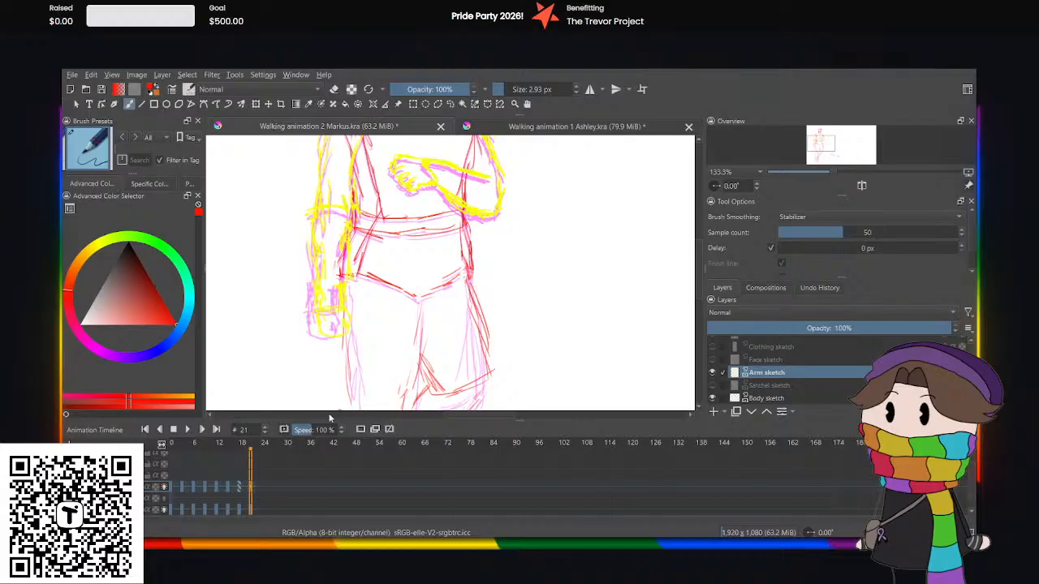
pyautogui.press('-')
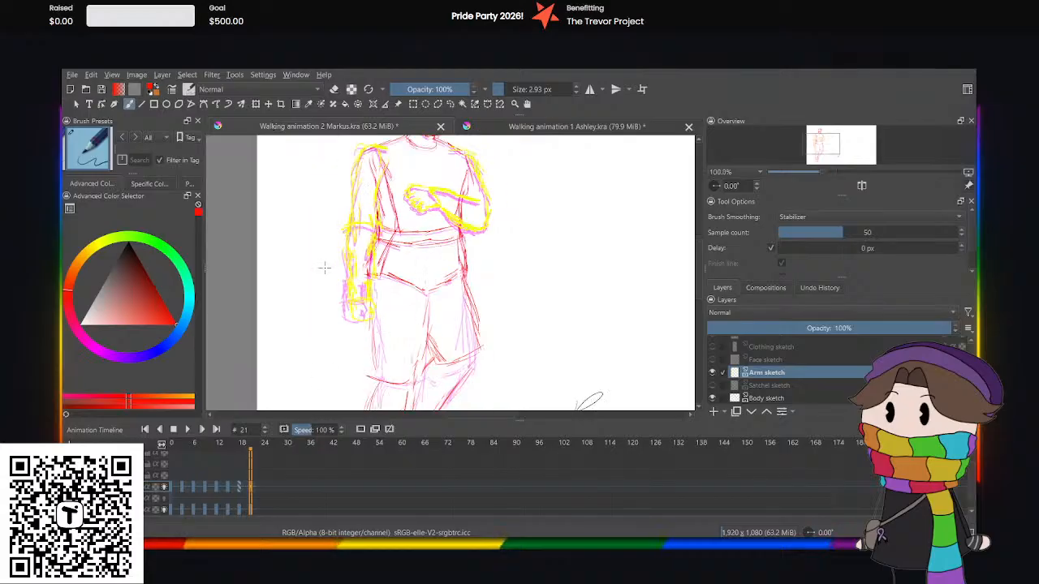
pyautogui.click(256, 105)
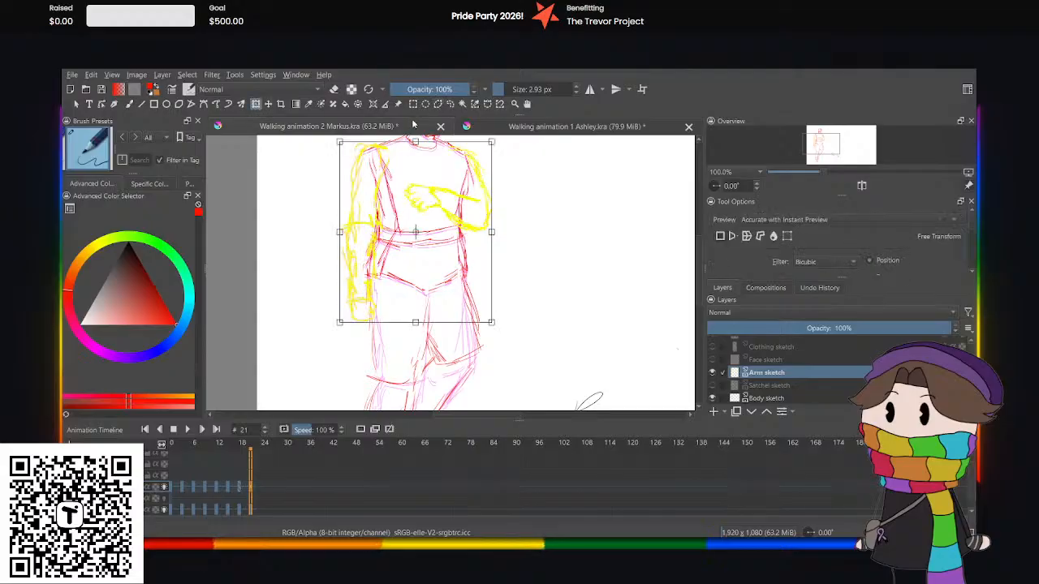
pyautogui.press('Up')
pyautogui.press('Up')
pyautogui.press('Up')
pyautogui.press('Up')
pyautogui.press('Up')
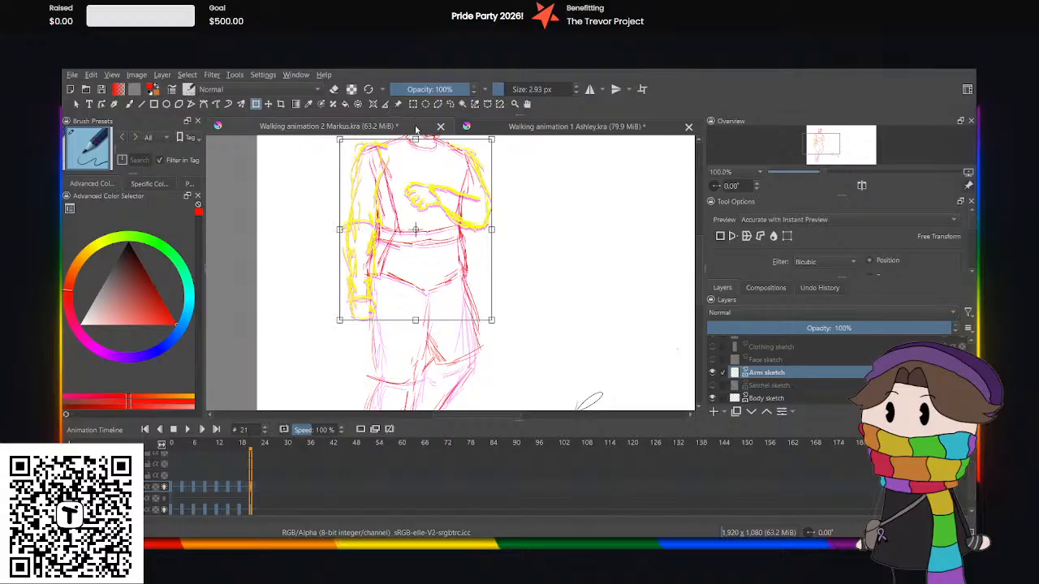
# Compare the arms with frame 0, then select the hanging arm at frame 21 freehand and rotate it slightly inward with Transform.
pyautogui.click(450, 104)
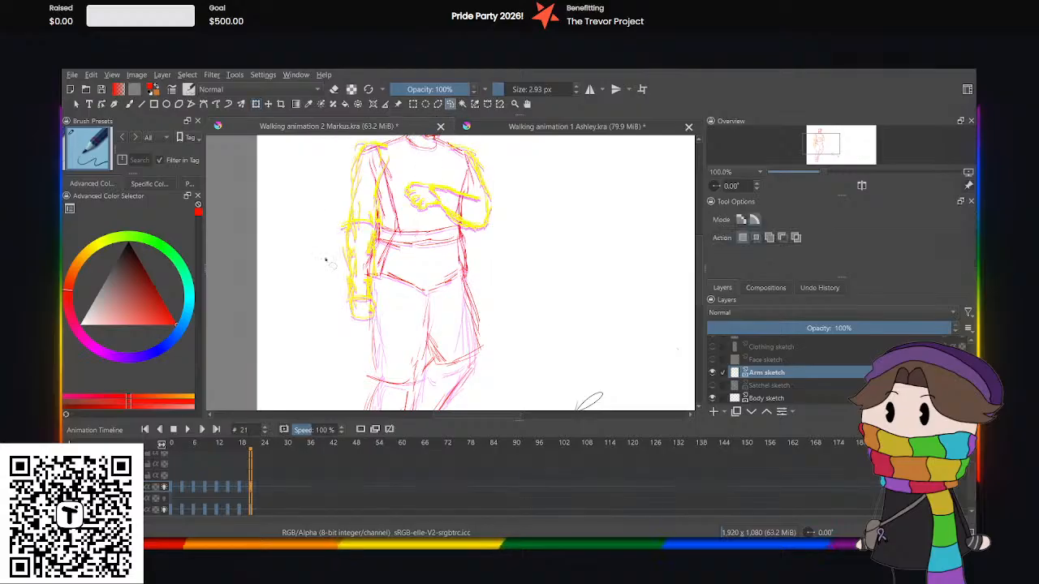
pyautogui.click(168, 489)
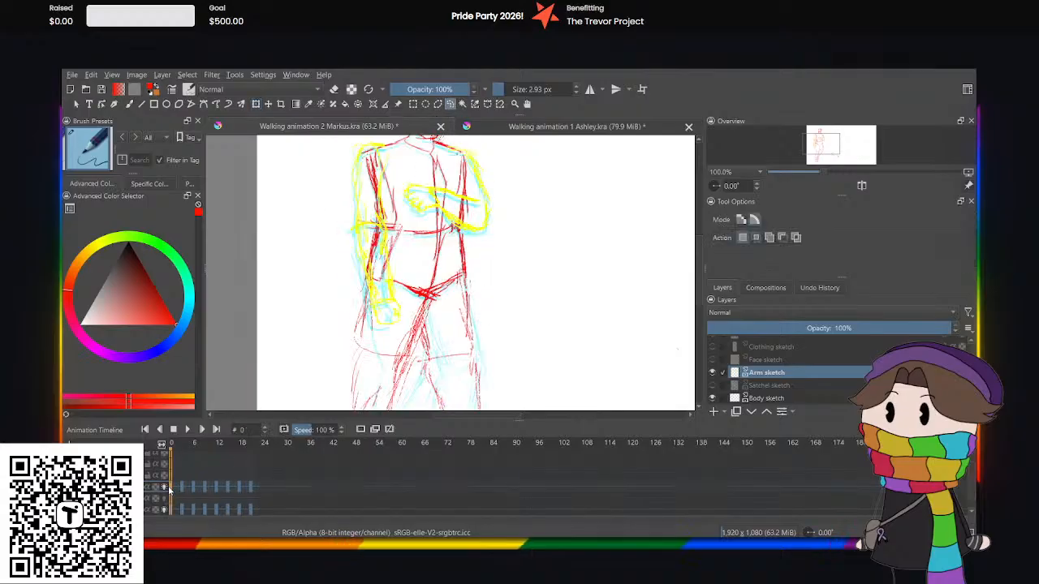
pyautogui.click(250, 487)
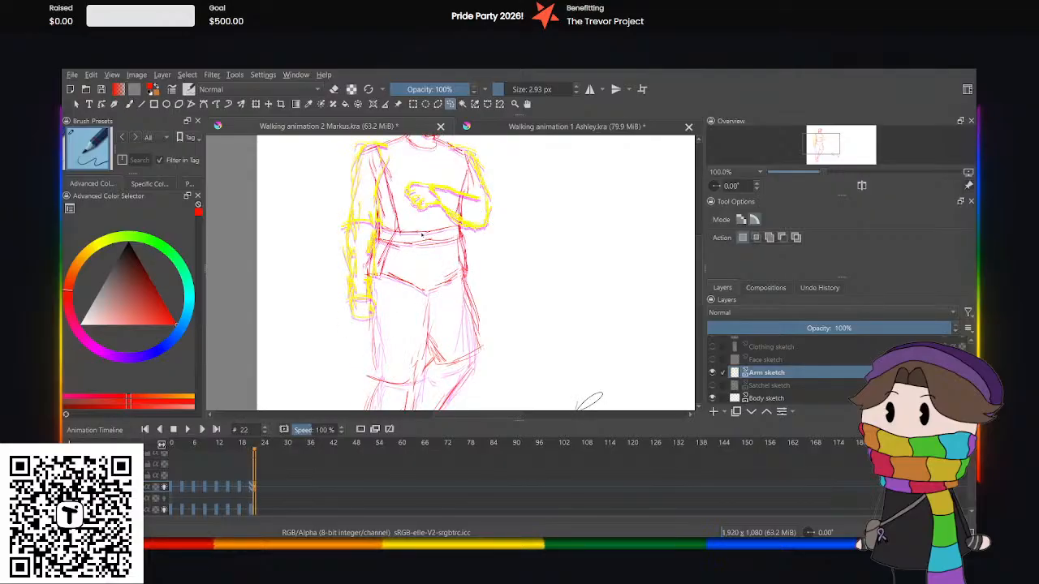
pyautogui.press('Left')
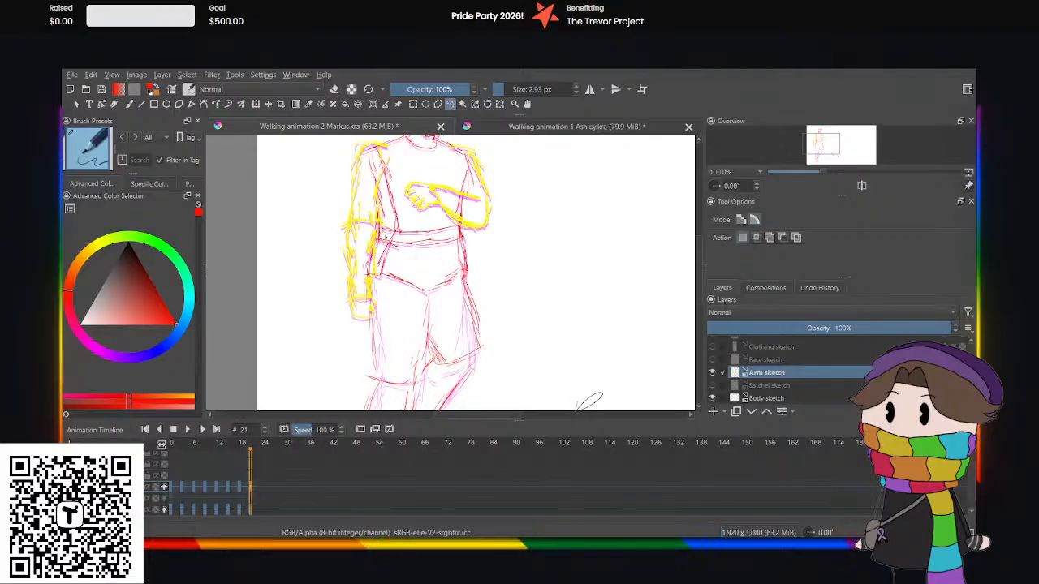
pyautogui.moveTo(329, 246)
pyautogui.mouseDown()
pyautogui.moveTo(338, 324)
pyautogui.moveTo(397, 320)
pyautogui.mouseUp()
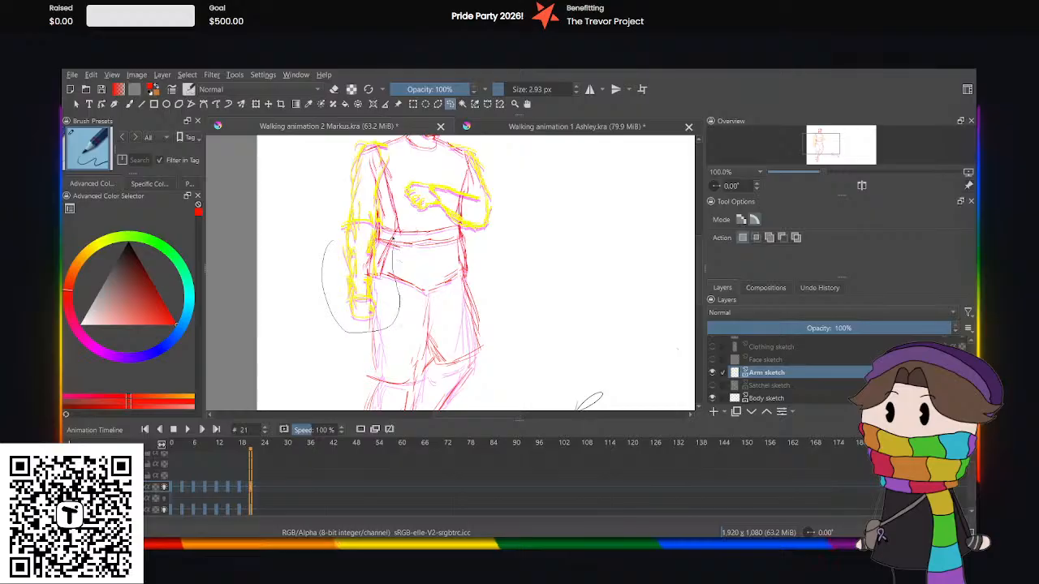
pyautogui.moveTo(353, 131); pyautogui.dragTo(328, 323)
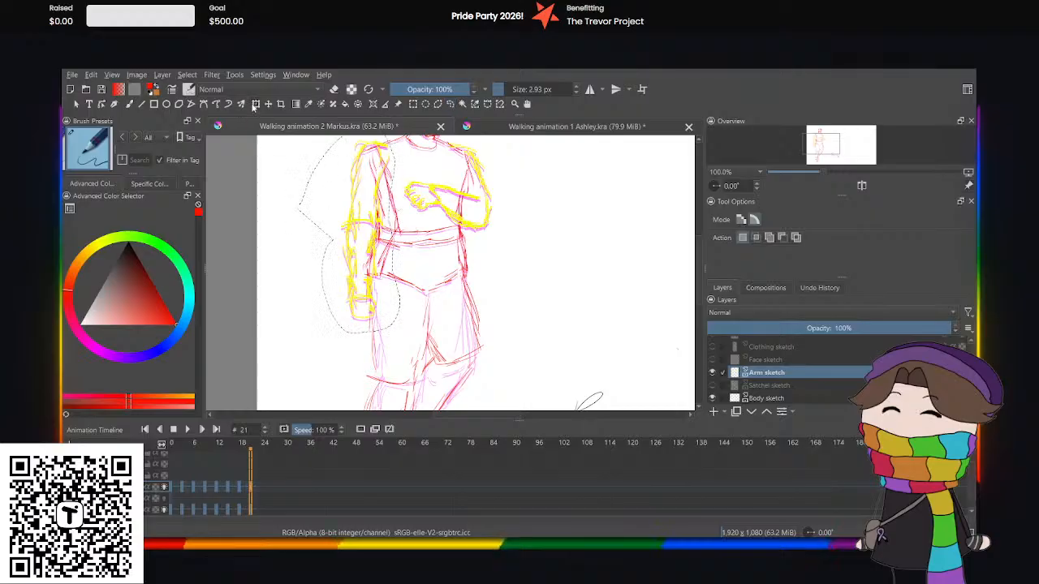
pyautogui.hotkey('ctrl', 't')
pyautogui.moveTo(278, 202); pyautogui.dragTo(331, 200)
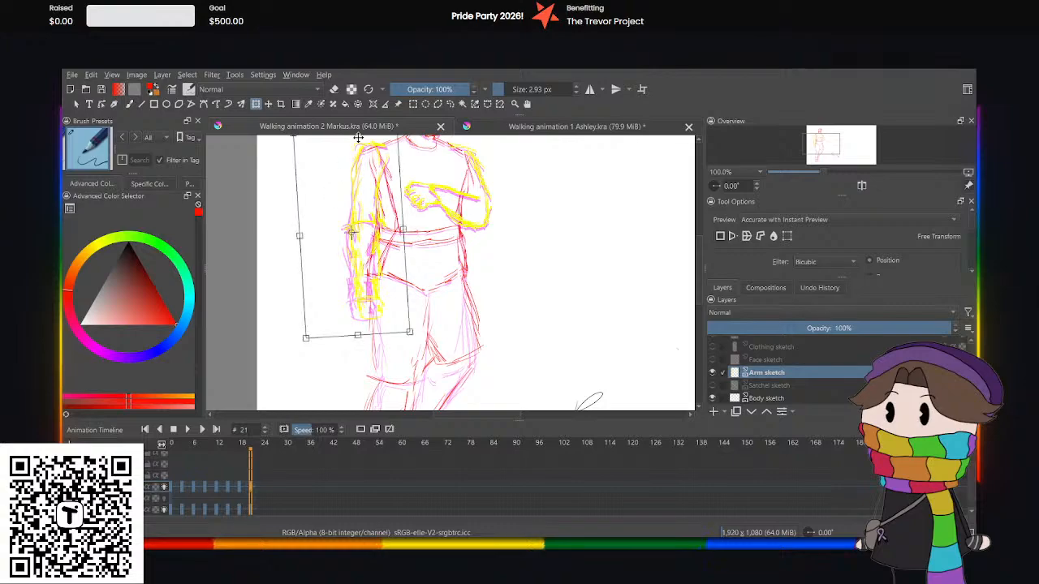
pyautogui.click(448, 104)
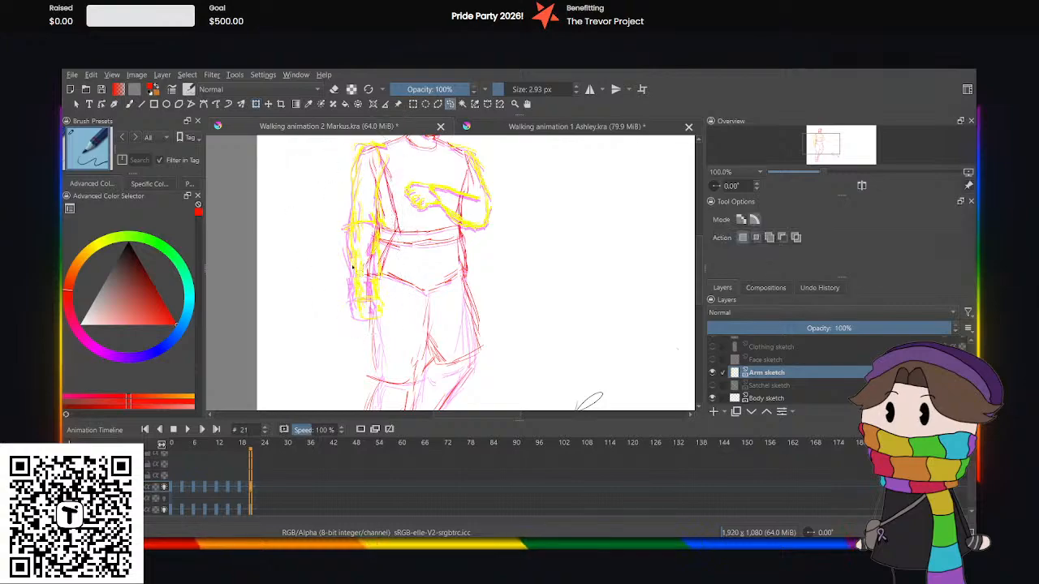
# Play the Markus sketch animation from frame 0 to review the full walk cycle, and pause it.
pyautogui.scroll(-2, 353, 301)
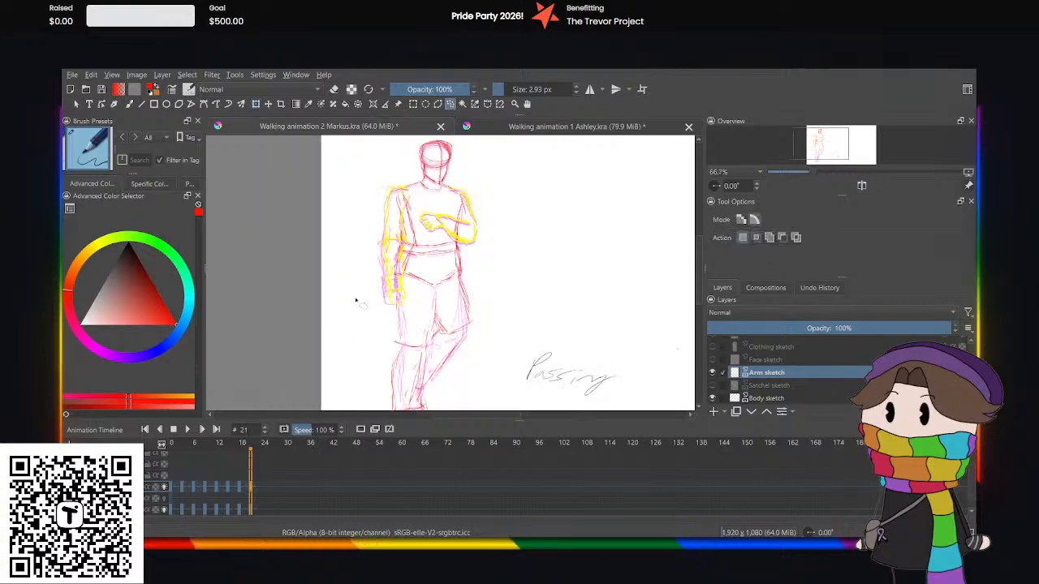
pyautogui.click(171, 474)
pyautogui.click(171, 490)
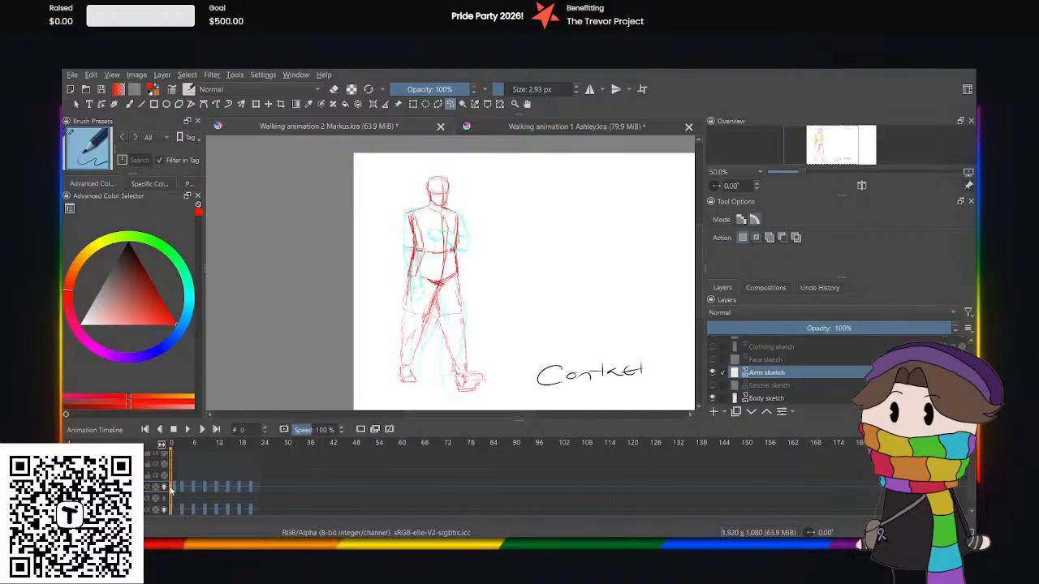
pyautogui.moveTo(175, 488); pyautogui.dragTo(171, 488)
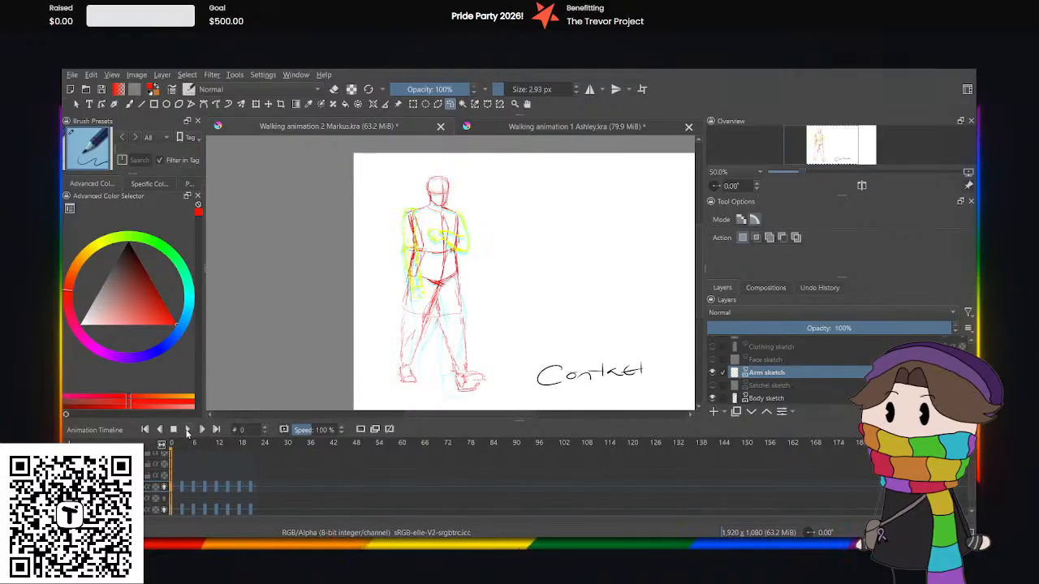
pyautogui.click(187, 430)
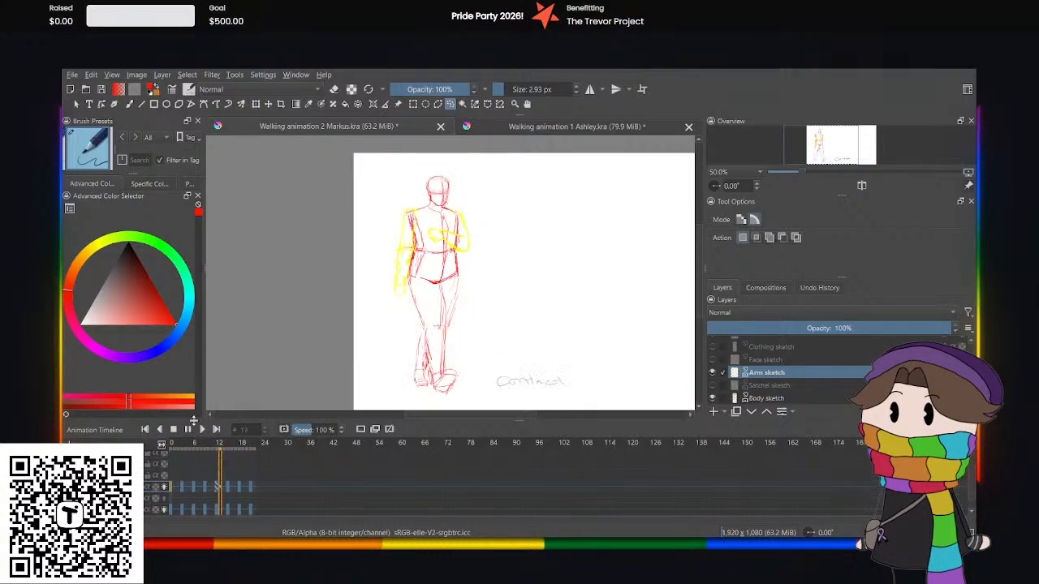
pyautogui.click(188, 429)
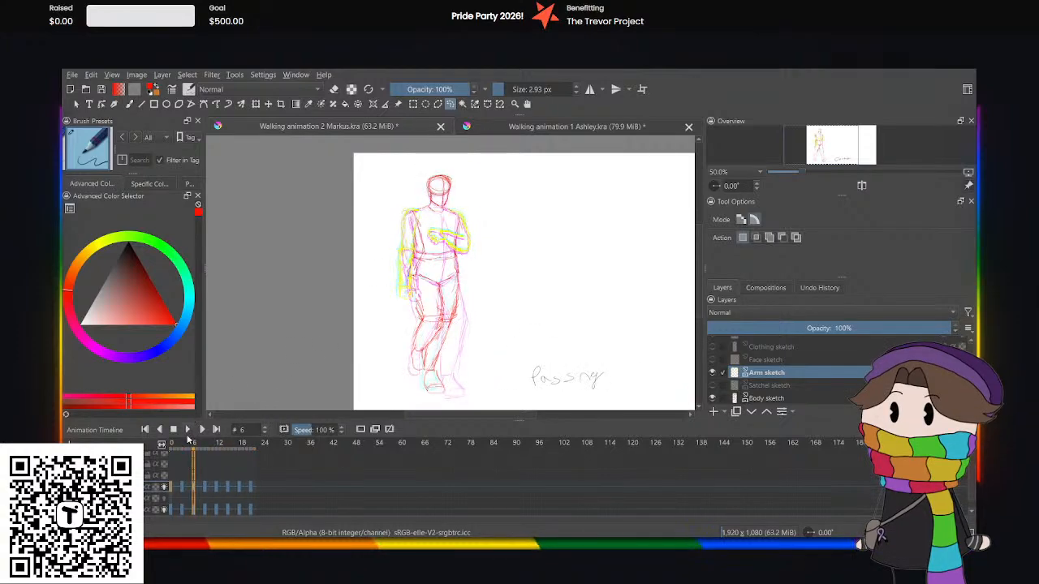
# Play the Ashley walk animation, compare it with playback of the Markus sketch animation, and pause the Markus playback.
pyautogui.click(477, 129)
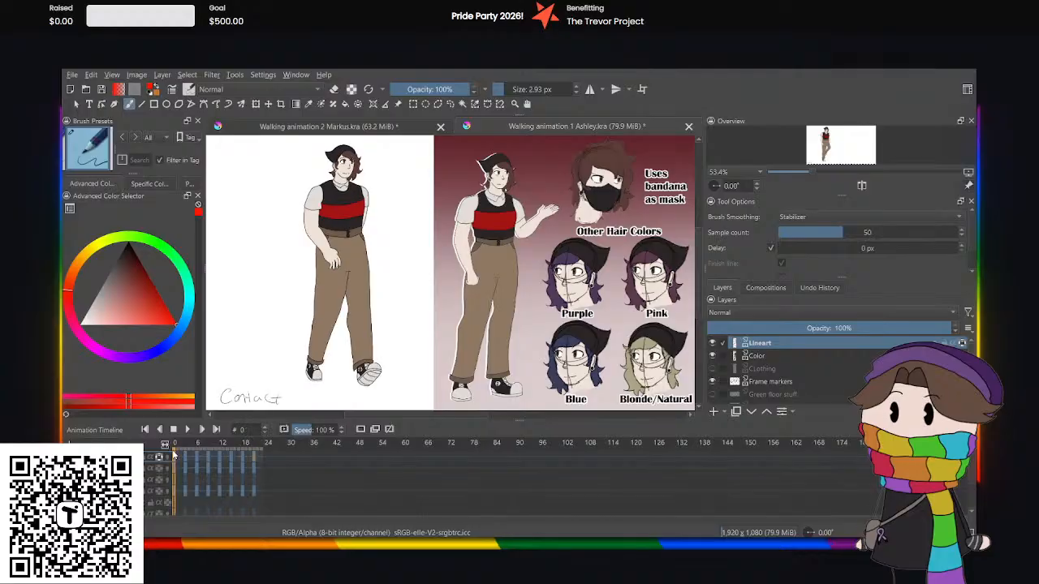
pyautogui.click(186, 430)
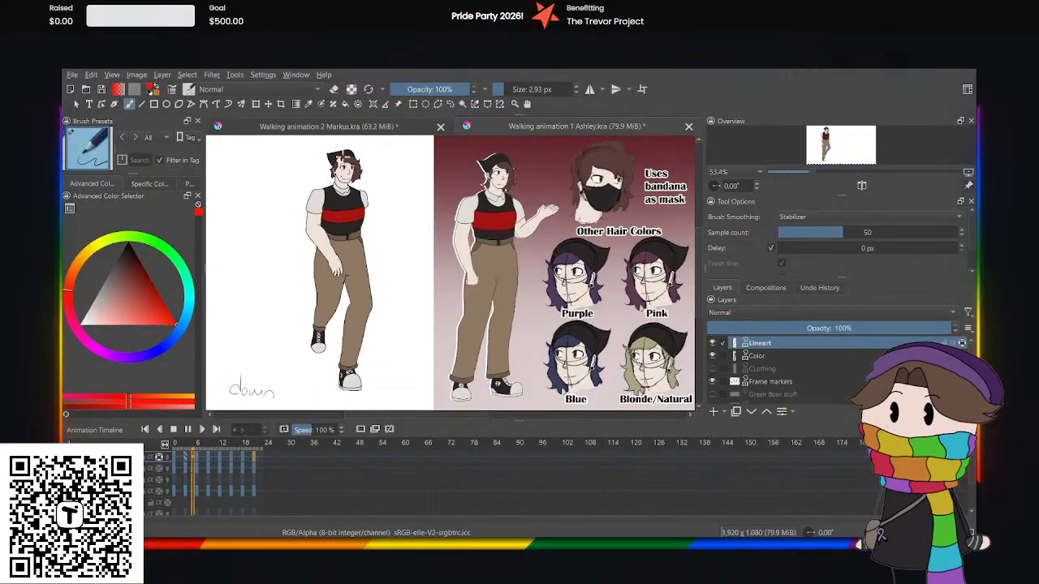
pyautogui.click(341, 126)
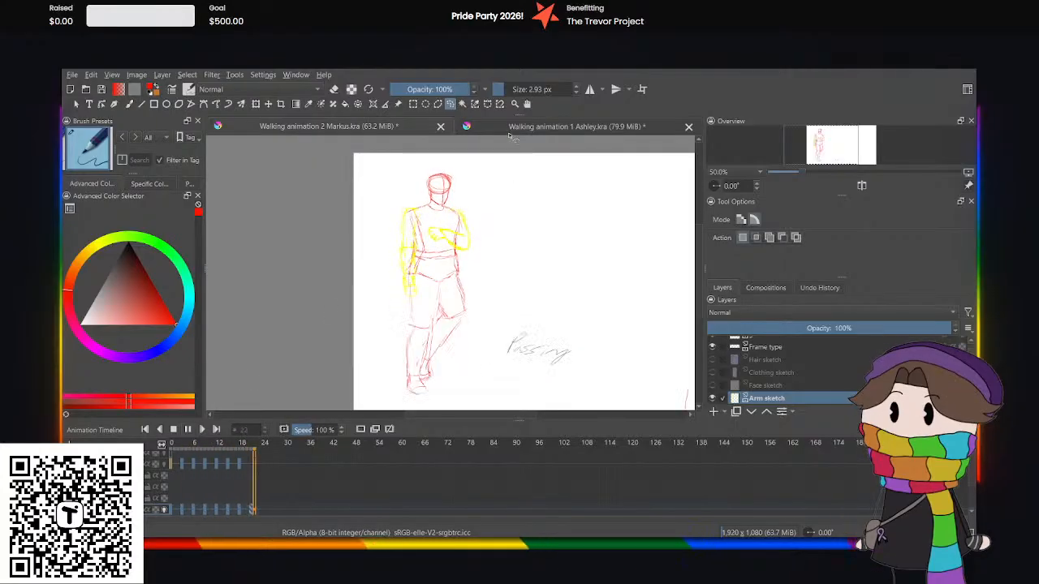
pyautogui.click(392, 127)
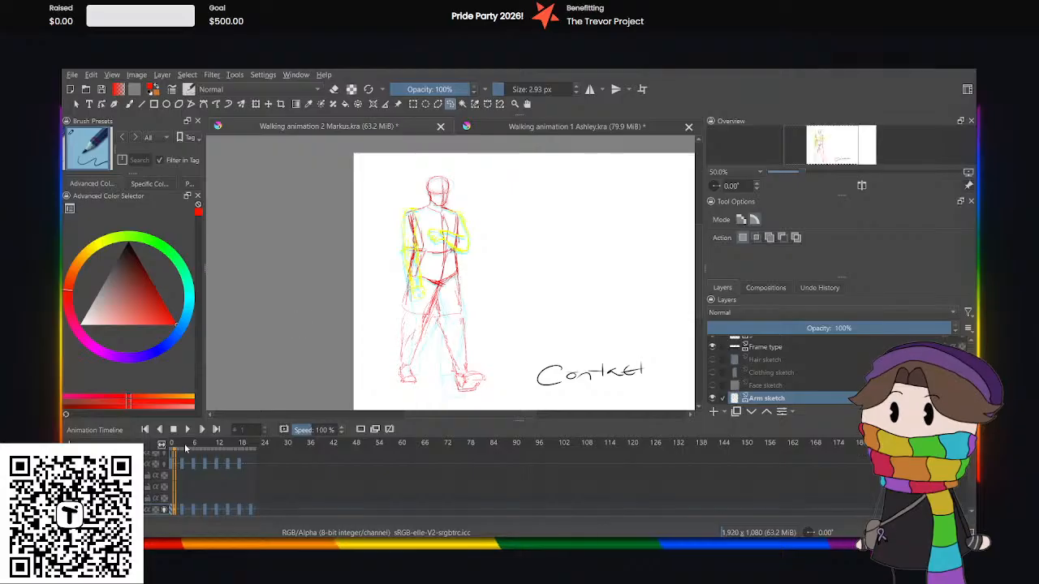
pyautogui.click(188, 430)
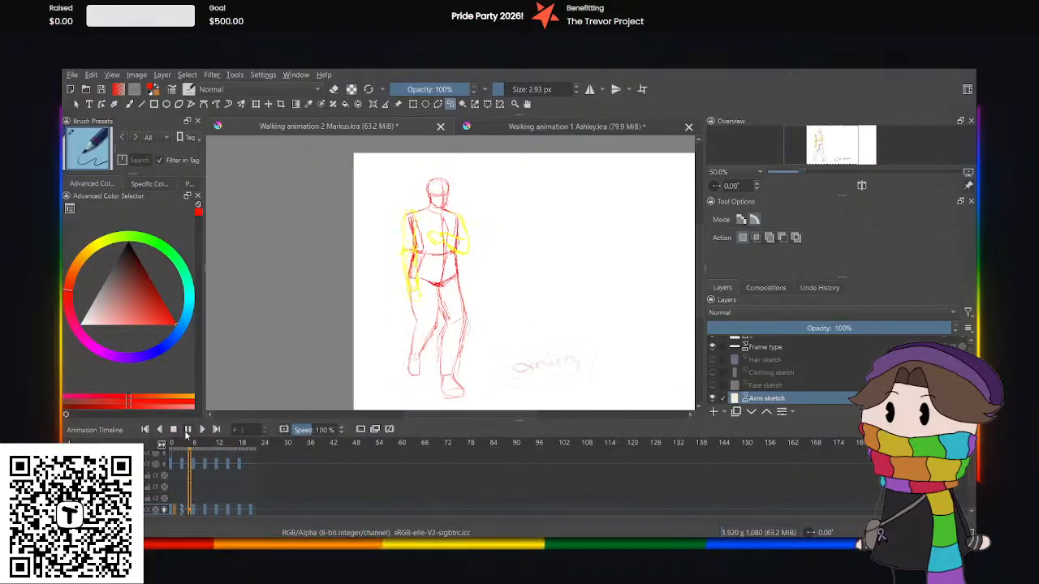
pyautogui.click(188, 430)
# Return to frame 0, show the Satchel sketch layer, and make it the active layer.
pyautogui.scroll(1, 845, 364)
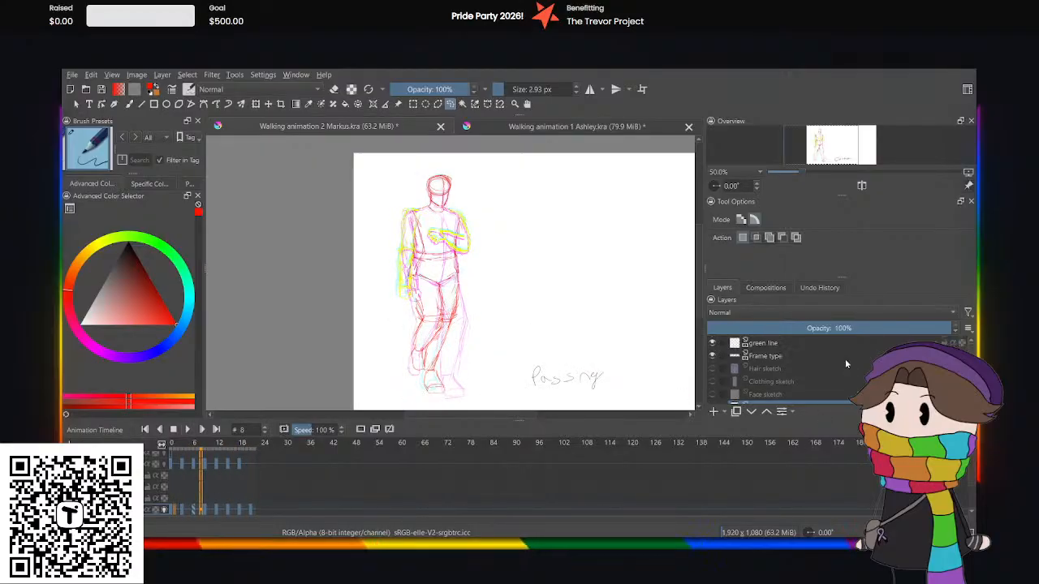
pyautogui.scroll(-1, 845, 363)
pyautogui.scroll(1, 844, 363)
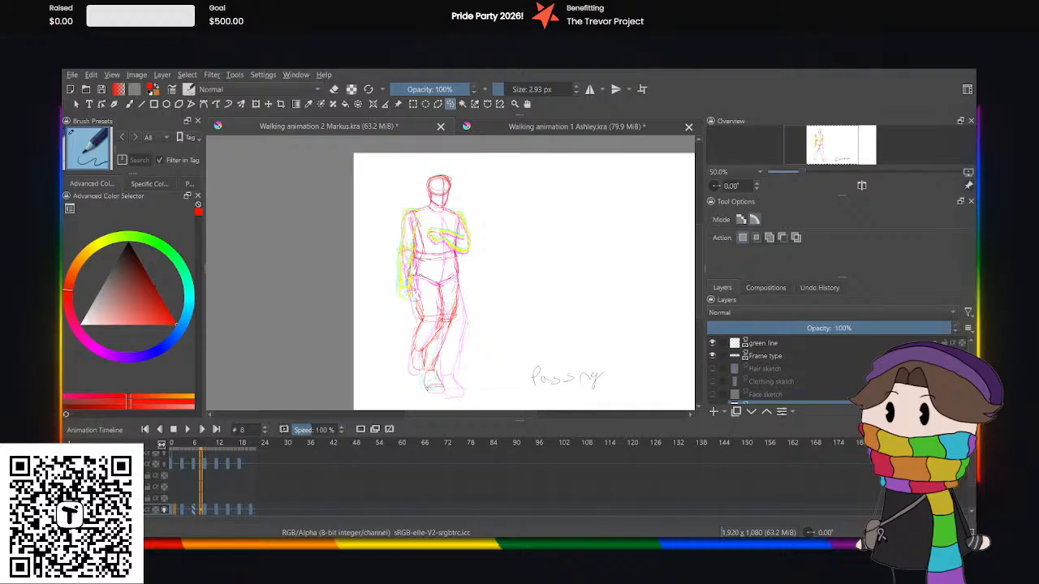
pyautogui.click(170, 466)
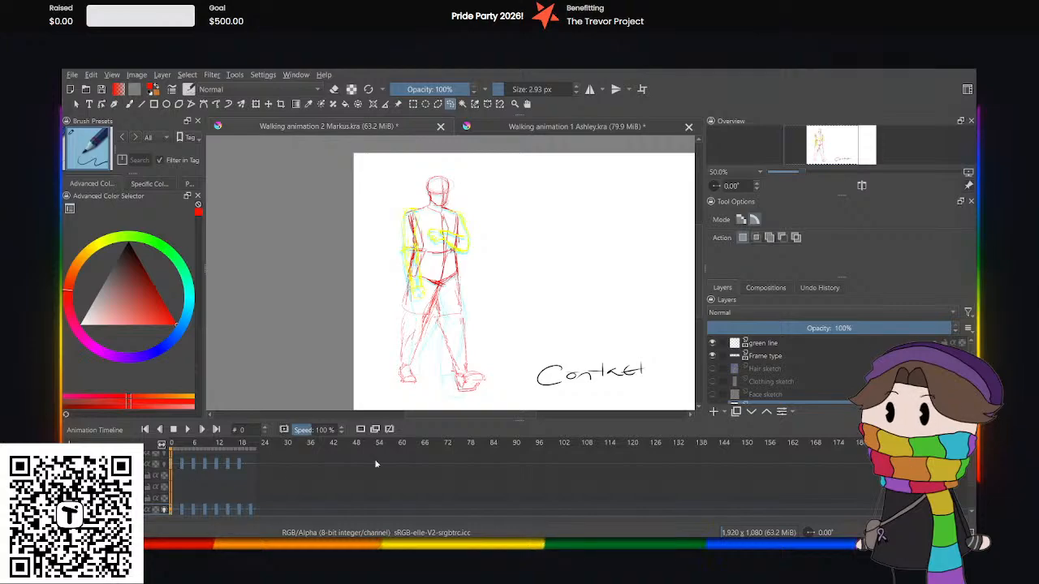
pyautogui.scroll(-1, 818, 379)
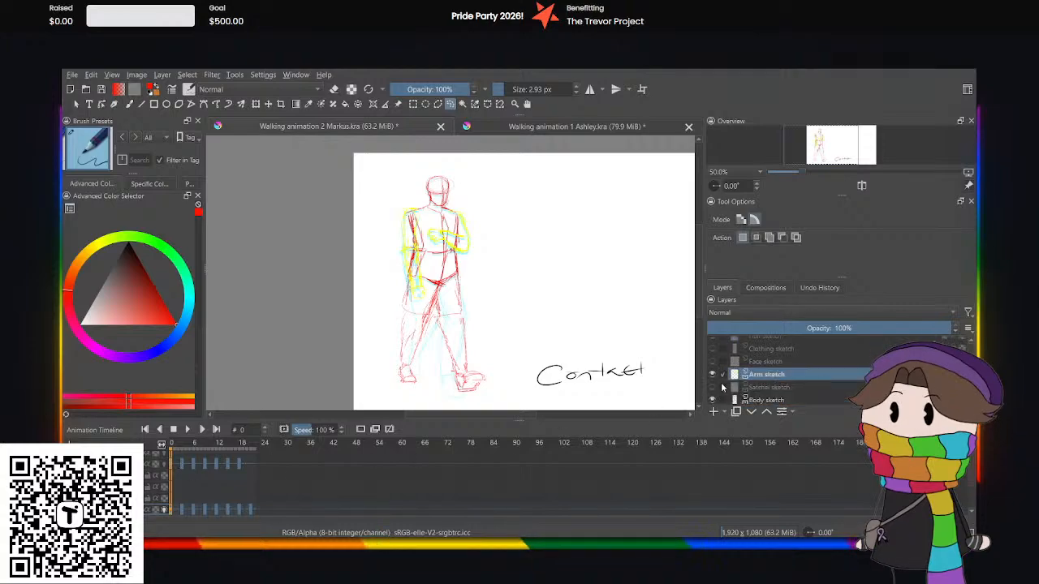
pyautogui.click(712, 388)
pyautogui.click(776, 388)
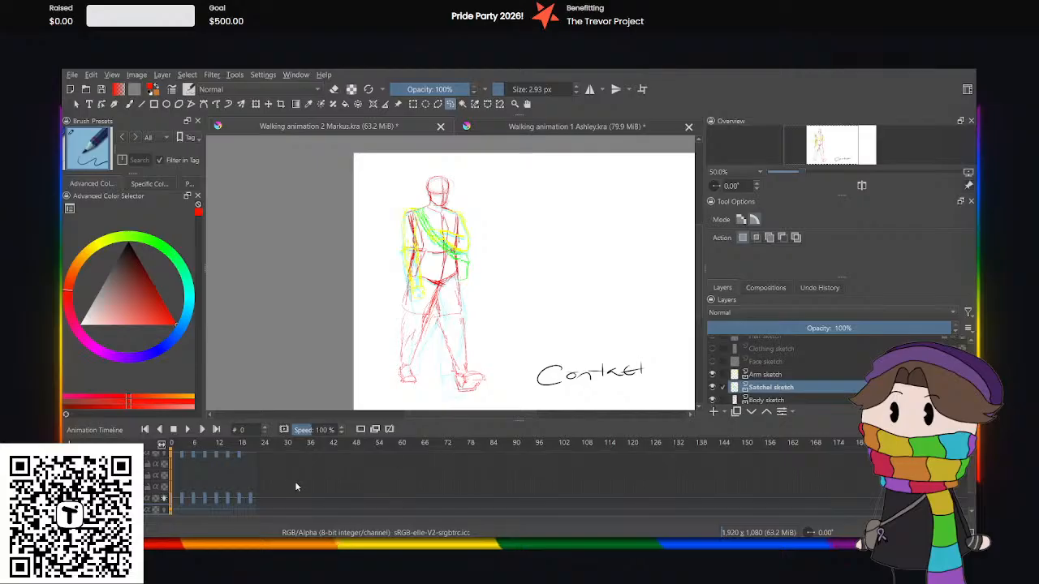
# At frame 3, nudge the satchel sketch slightly downward with Transform to follow the lowered body pose.
pyautogui.click(179, 512)
pyautogui.click(183, 511)
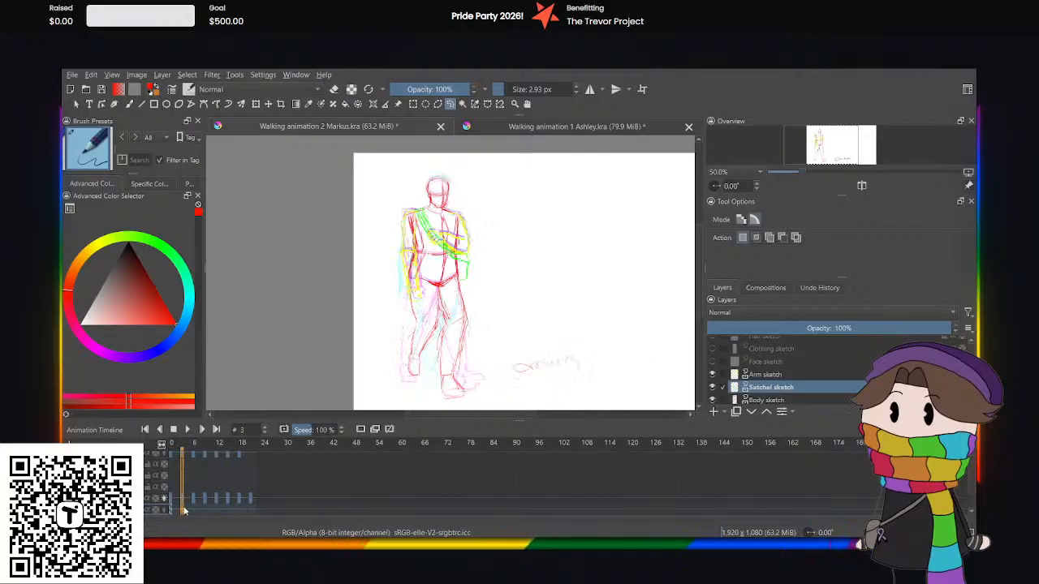
pyautogui.scroll(3, 407, 188)
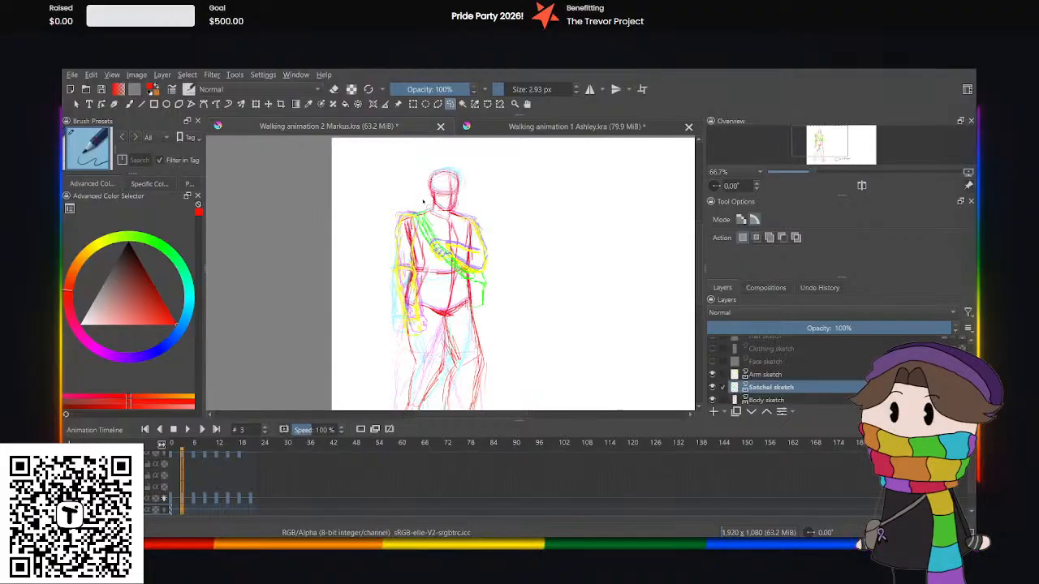
pyautogui.click(256, 104)
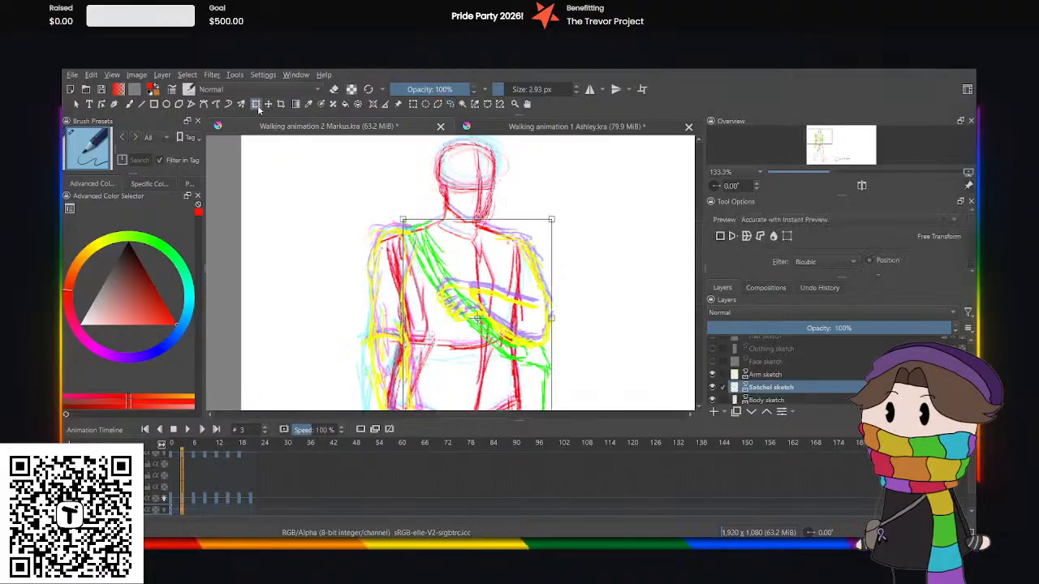
pyautogui.press('Down')
pyautogui.press('Down')
pyautogui.press('Down')
pyautogui.press('Down')
pyautogui.press('Down')
pyautogui.press('Down')
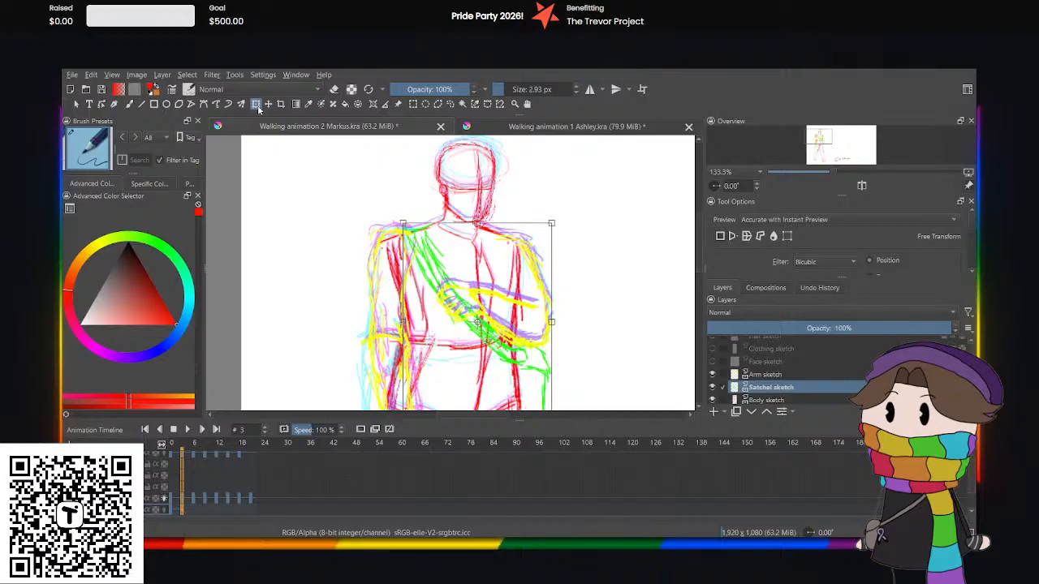
pyautogui.click(451, 105)
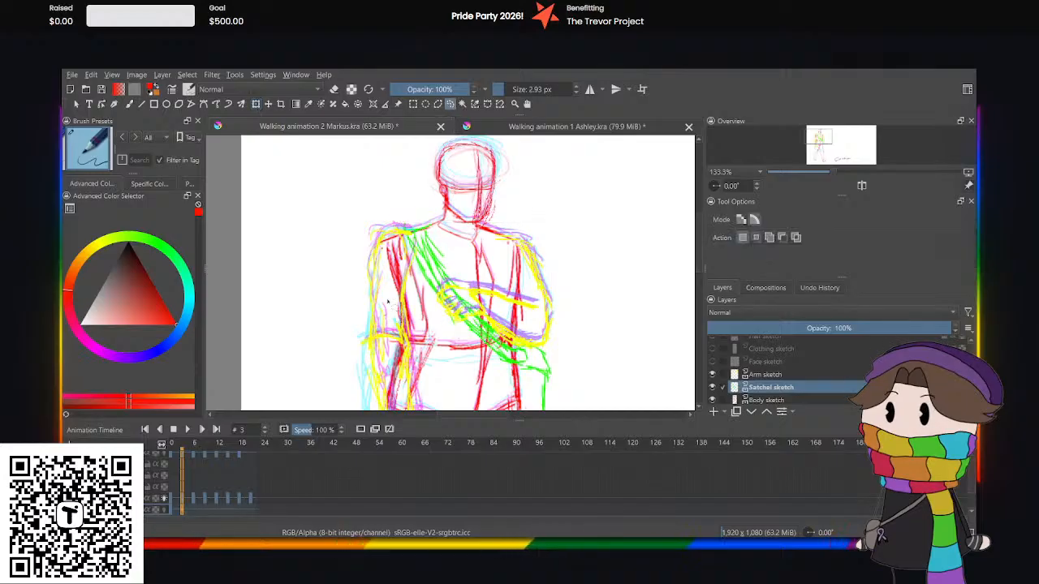
# At frame 6, nudge the whole satchel sketch slightly upward with Transform.
pyautogui.click(190, 510)
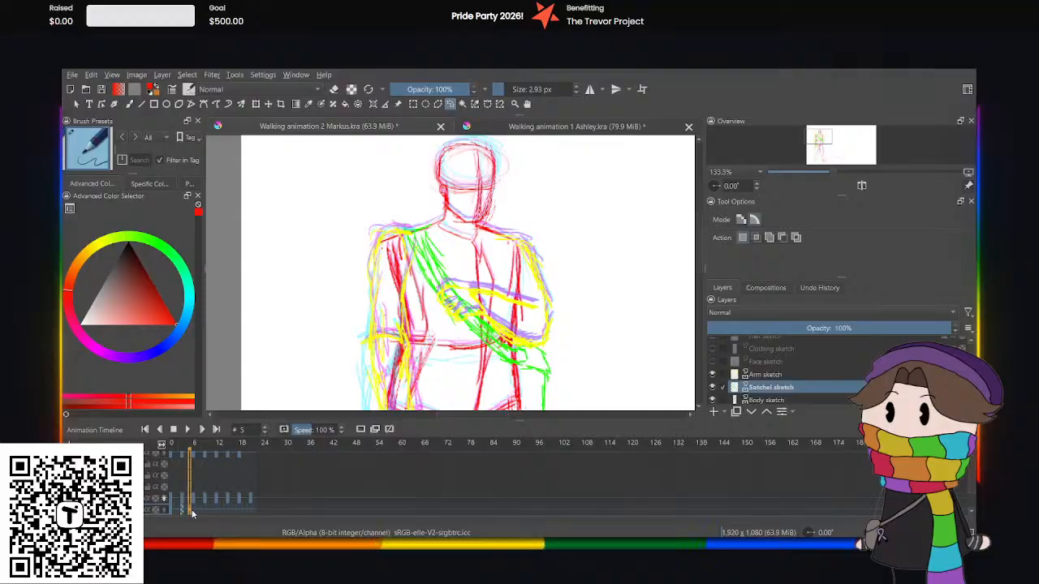
pyautogui.click(196, 510)
pyautogui.click(194, 510)
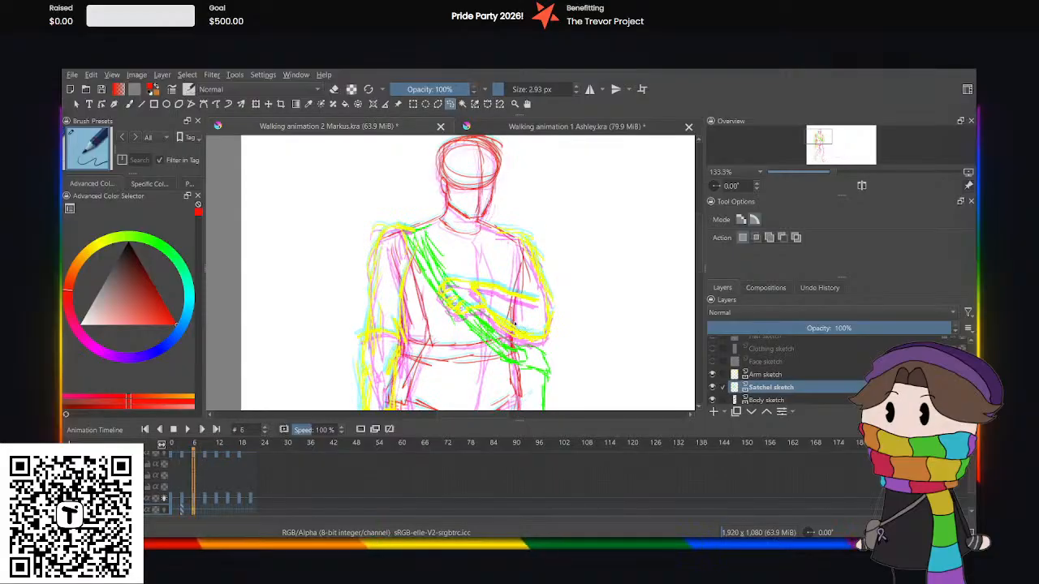
pyautogui.click(256, 103)
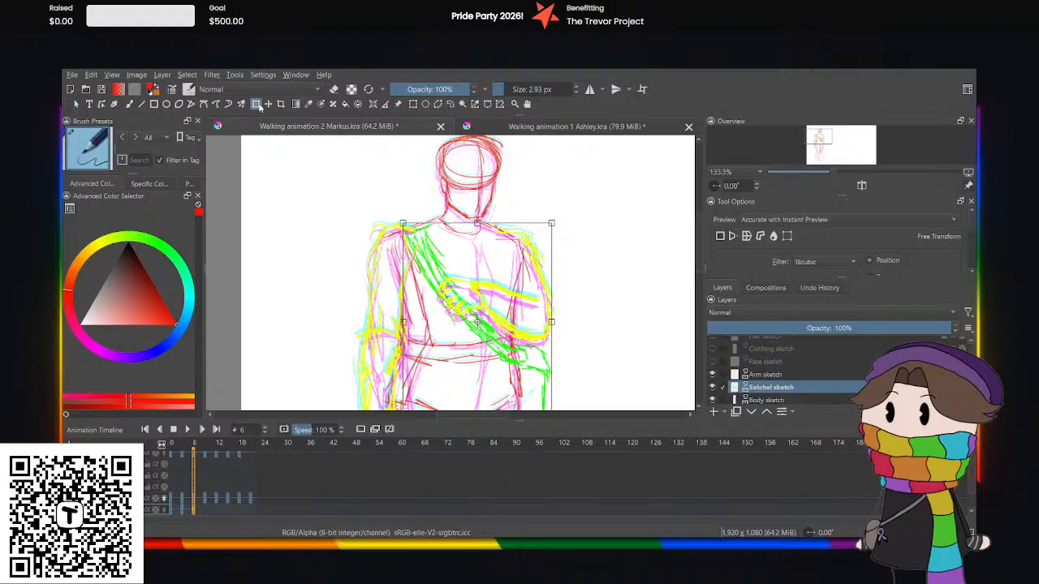
pyautogui.press('Up')
pyautogui.press('Up')
pyautogui.press('Up')
pyautogui.press('Up')
pyautogui.press('Up')
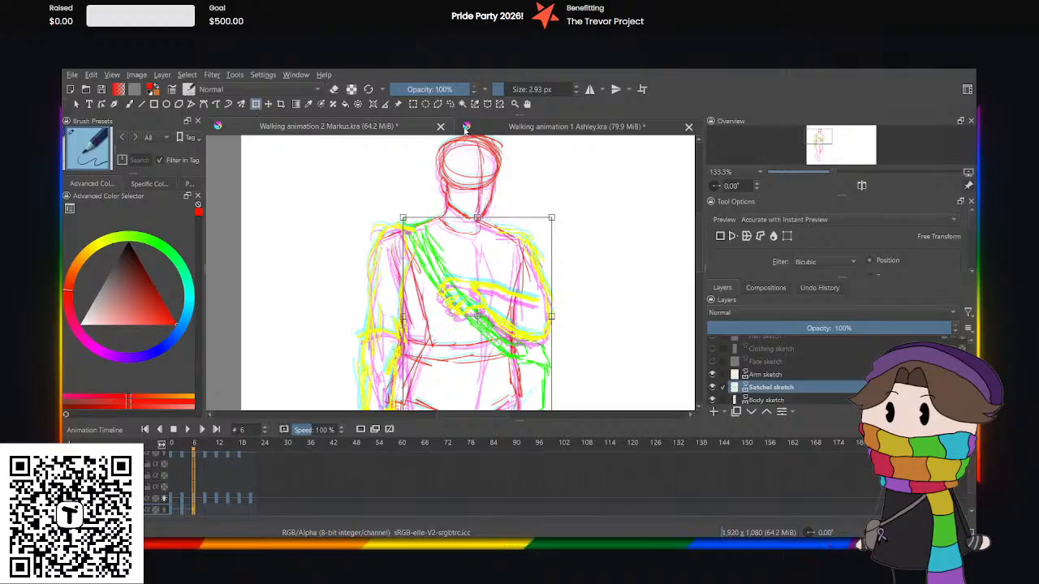
# Select the satchel's bag and lower strap freehand at frame 6 and nudge them slightly downward with Transform.
pyautogui.click(450, 104)
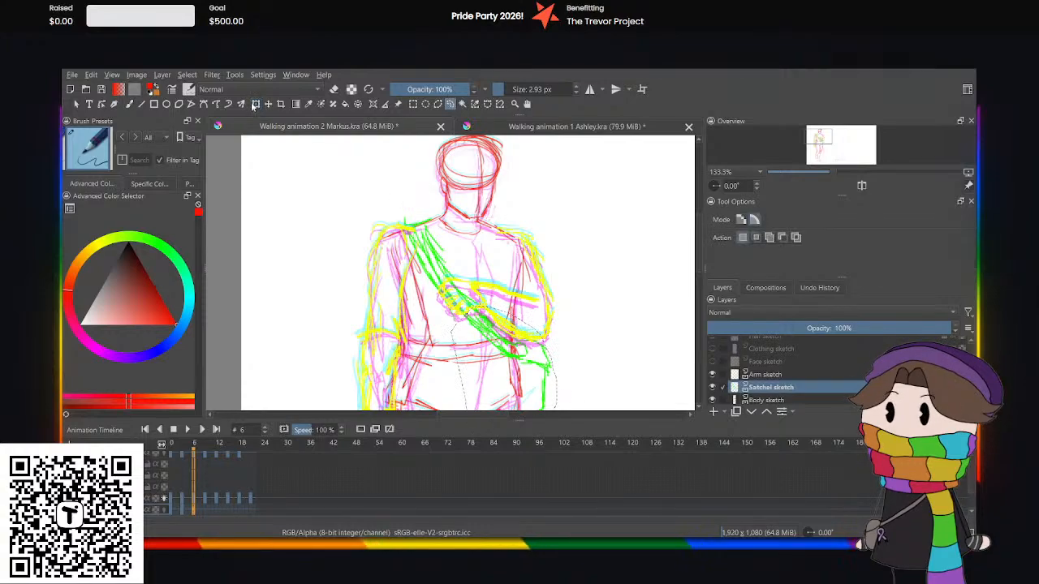
pyautogui.hotkey('ctrl', 't')
pyautogui.press('Down')
pyautogui.press('Down')
pyautogui.press('Down')
pyautogui.press('Down')
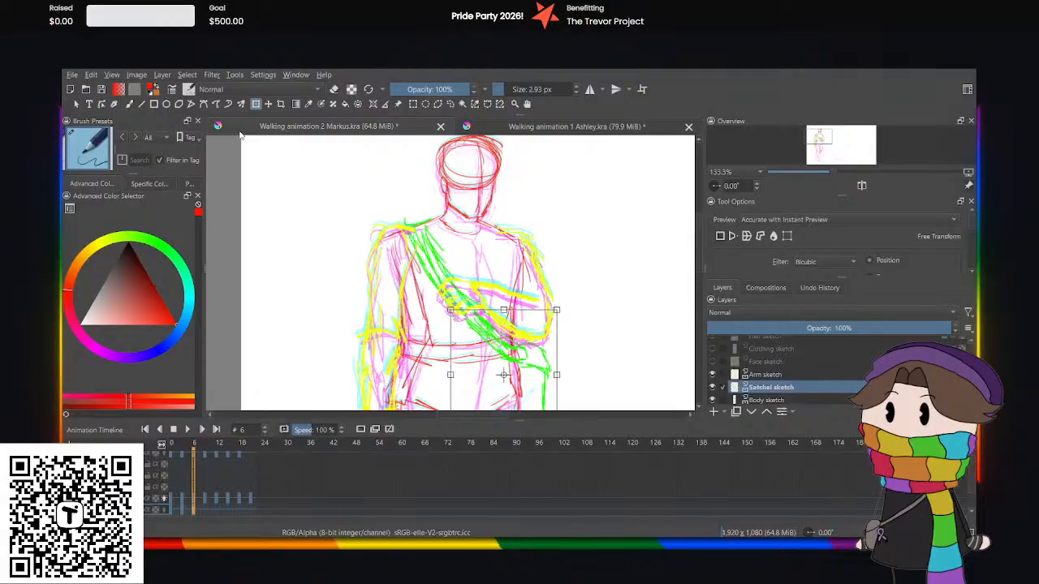
pyautogui.click(449, 104)
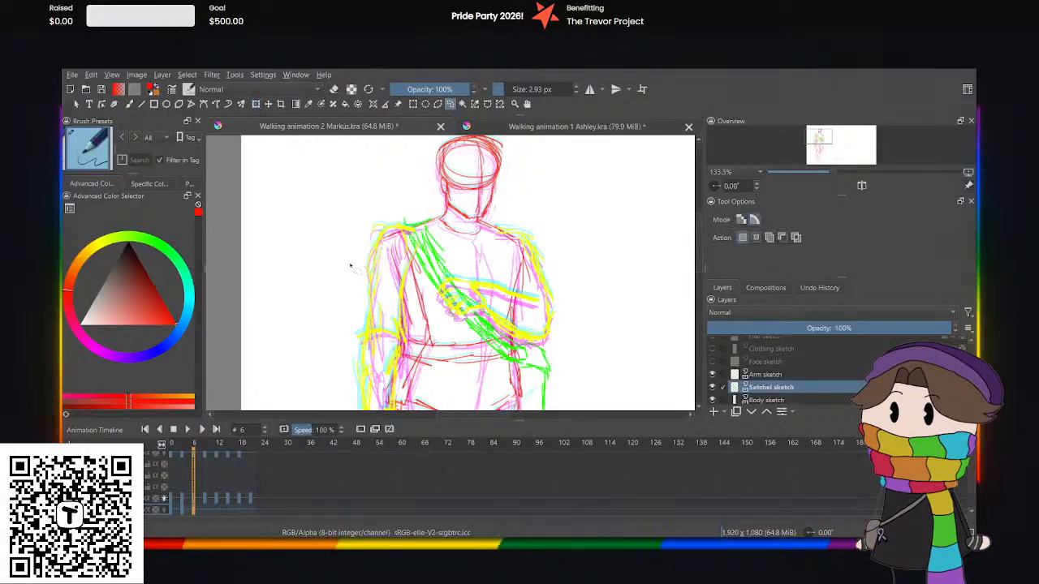
# Copy the satchel keyframe from frame 0 to frame 9 and nudge it slightly upward with Transform.
pyautogui.click(204, 512)
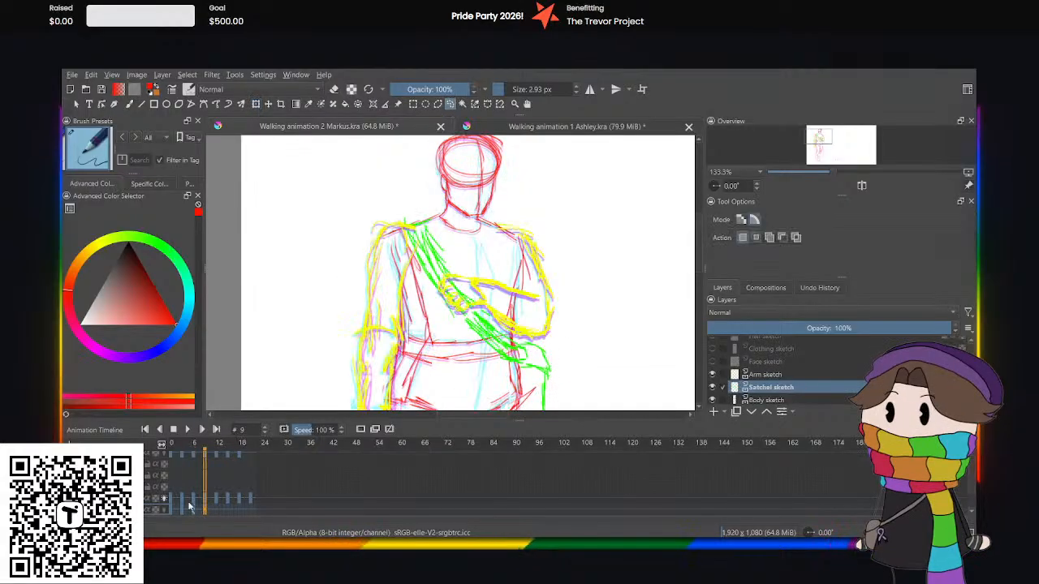
pyautogui.click(171, 510)
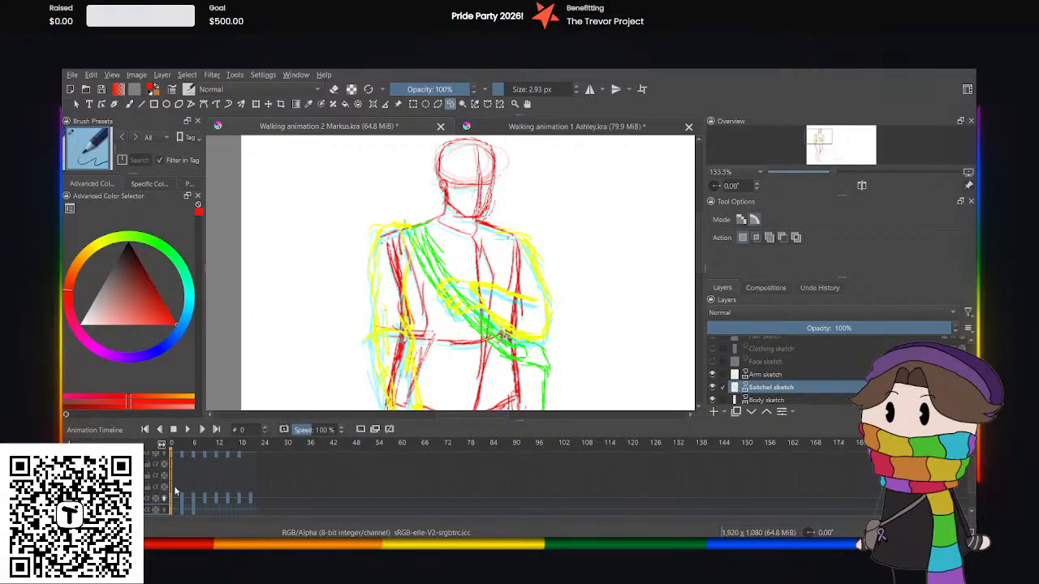
pyautogui.click(203, 510)
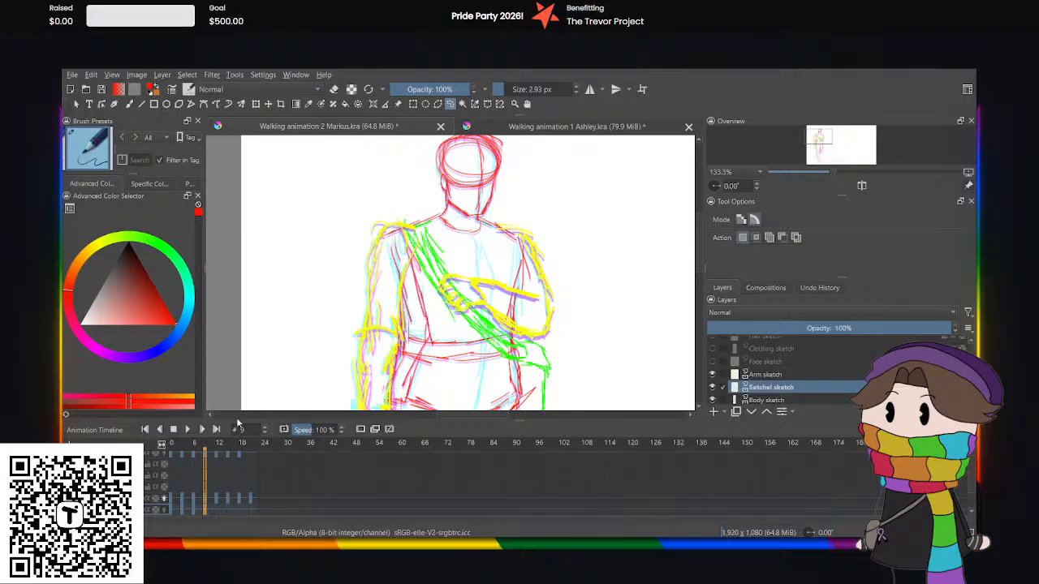
pyautogui.click(257, 104)
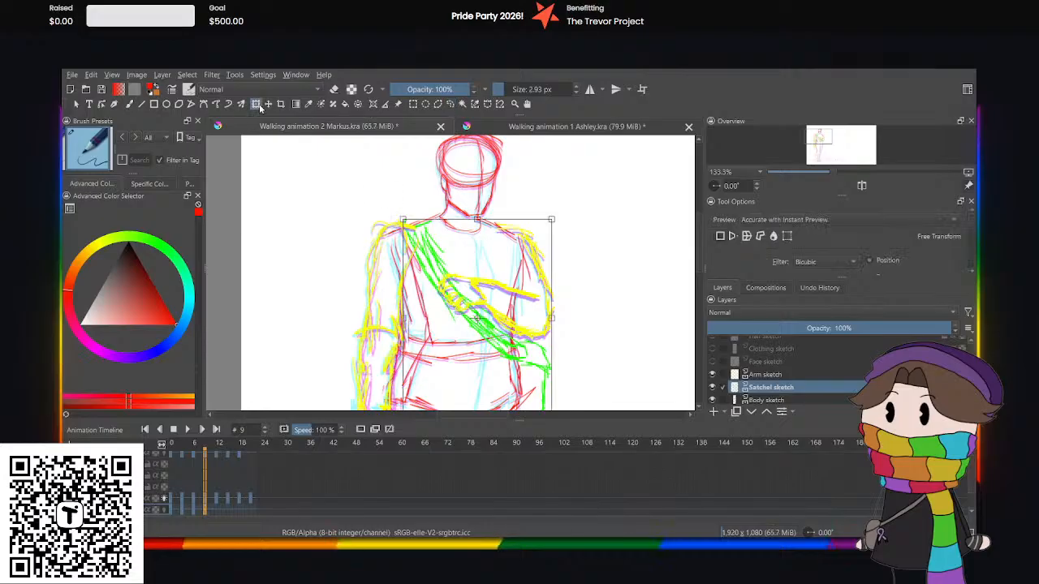
pyautogui.press('Up')
pyautogui.press('Up')
pyautogui.press('Up')
pyautogui.press('Up')
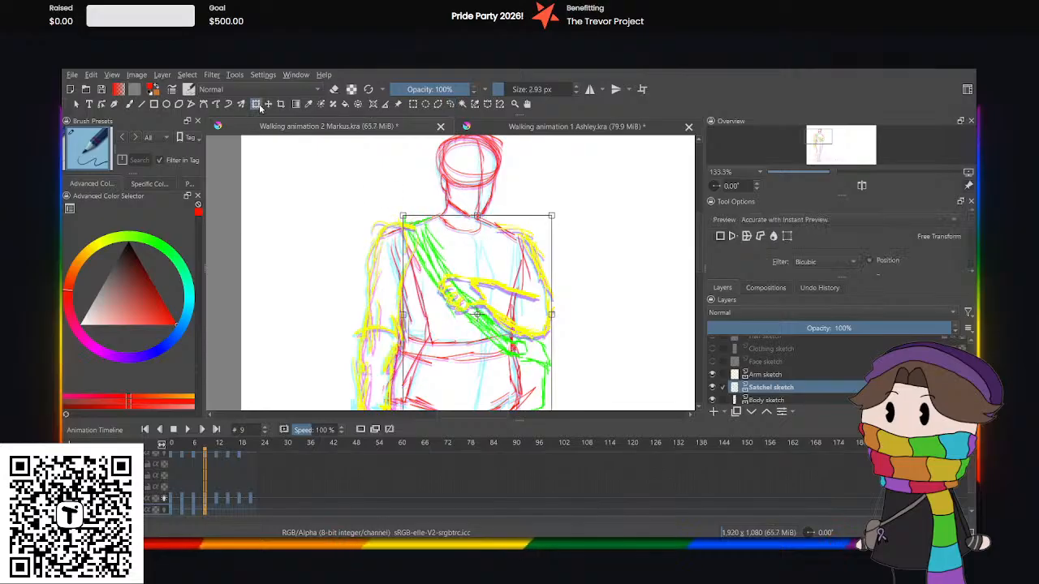
pyautogui.press('Up')
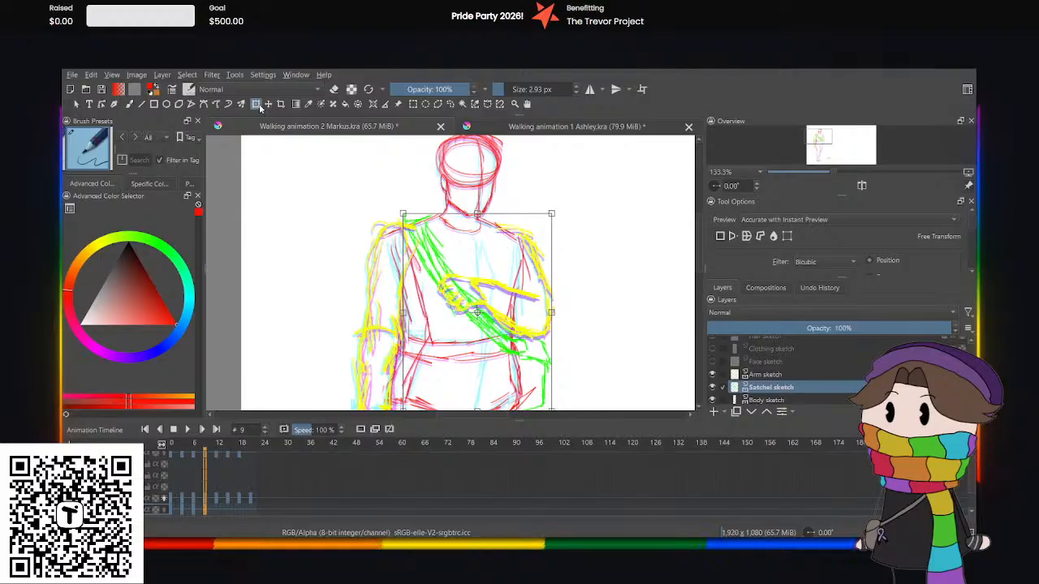
# Play the Markus animation from frame 0 to check the satchel's motion, and pause it.
pyautogui.click(170, 496)
pyautogui.click(187, 430)
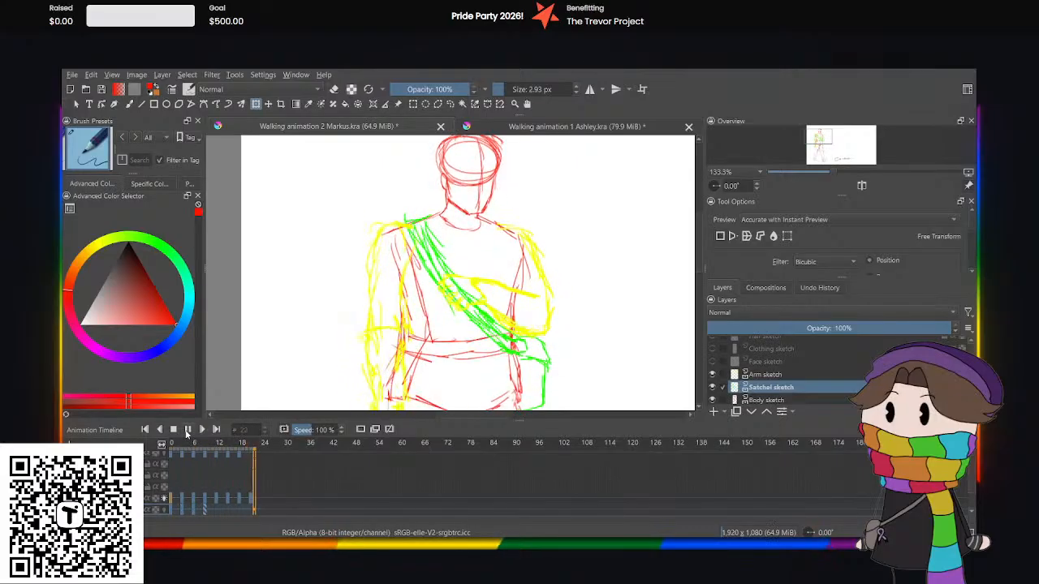
pyautogui.click(187, 429)
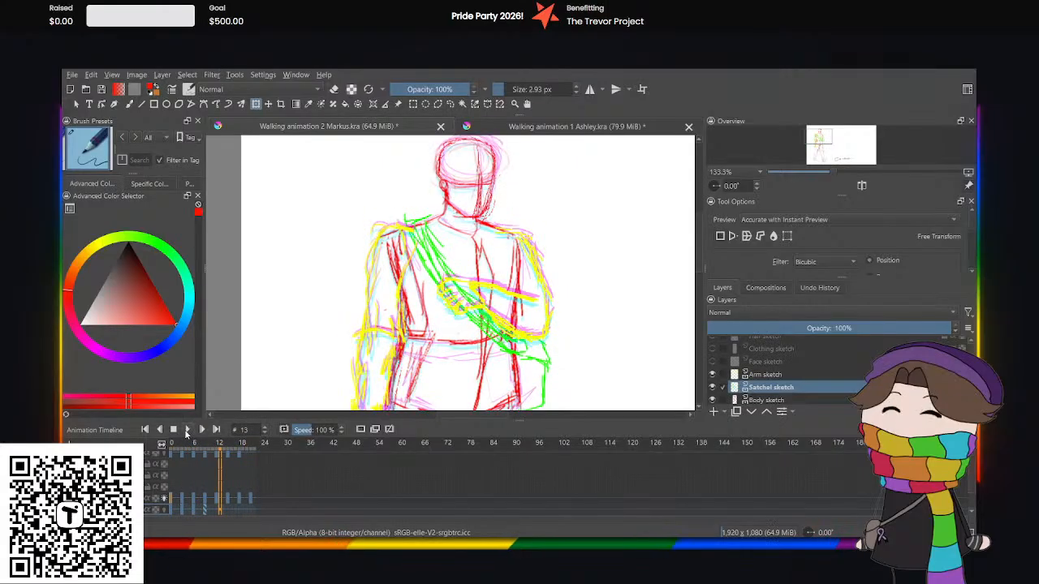
# Copy the satchel keyframe from frame 0 to frame 12 and the one from frame 3 to frame 15.
pyautogui.click(215, 509)
pyautogui.click(170, 506)
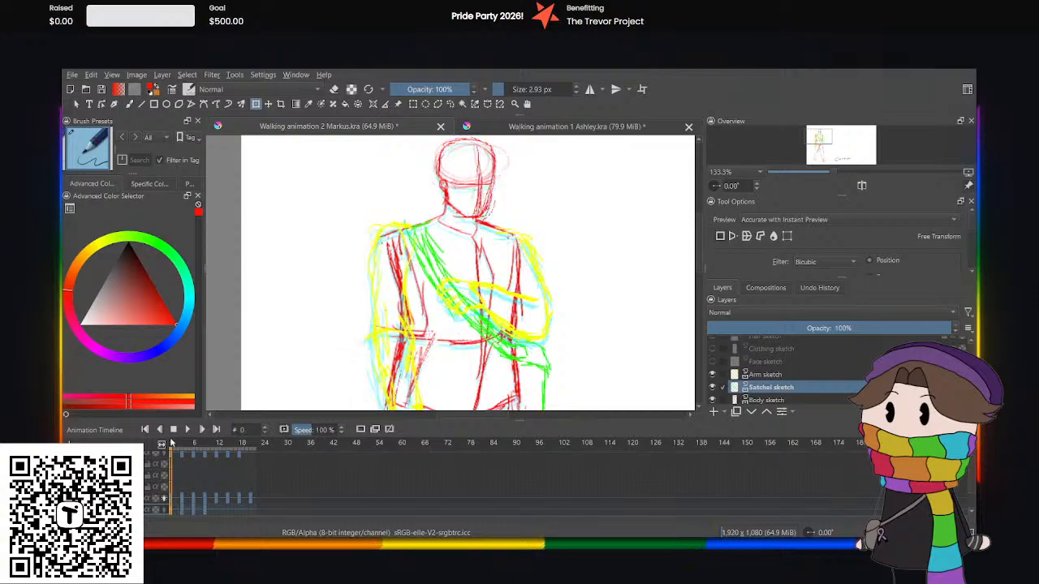
pyautogui.click(215, 508)
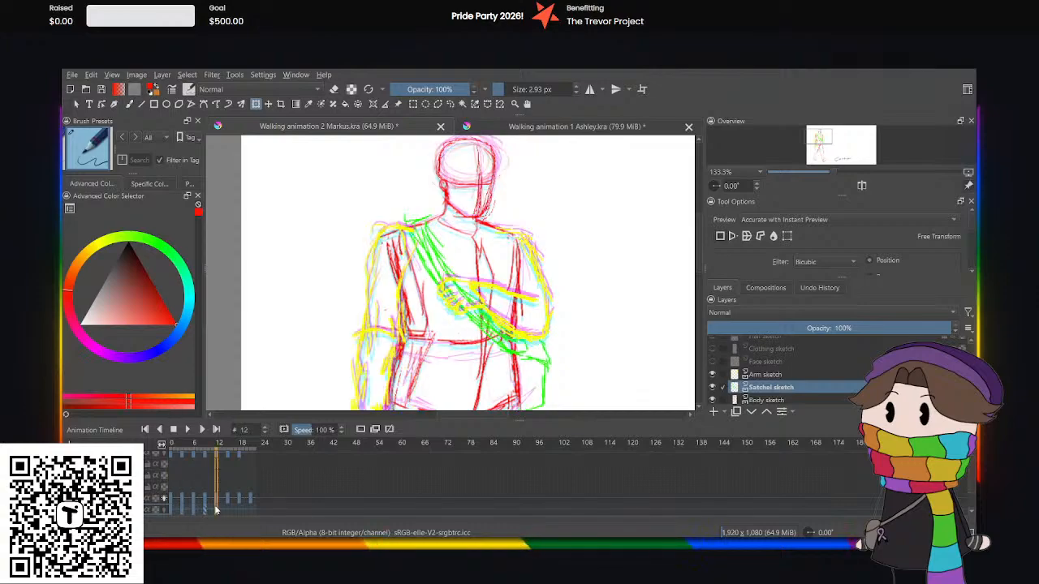
pyautogui.hotkey('ctrl', 'v')
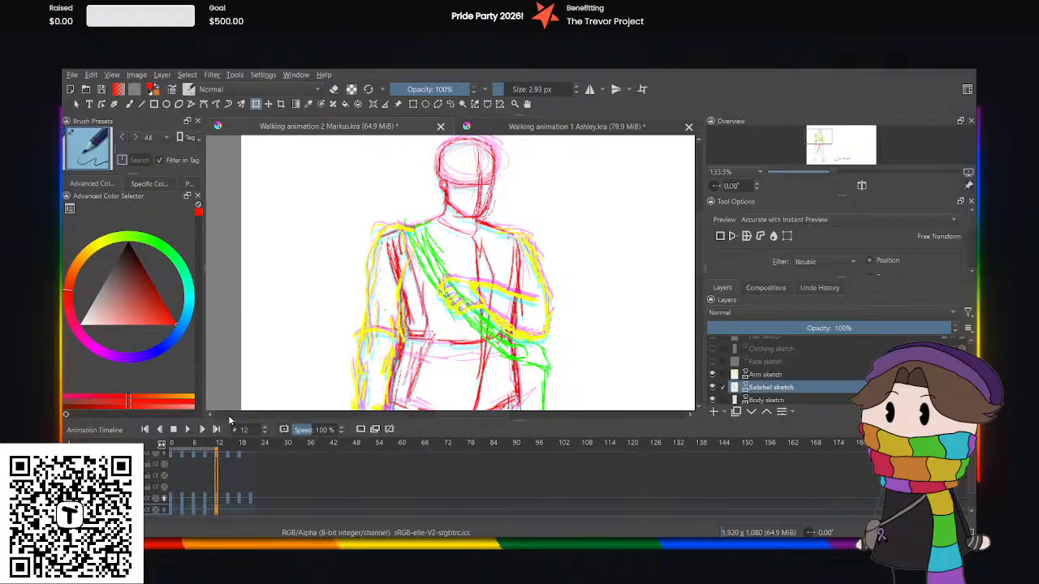
pyautogui.click(182, 513)
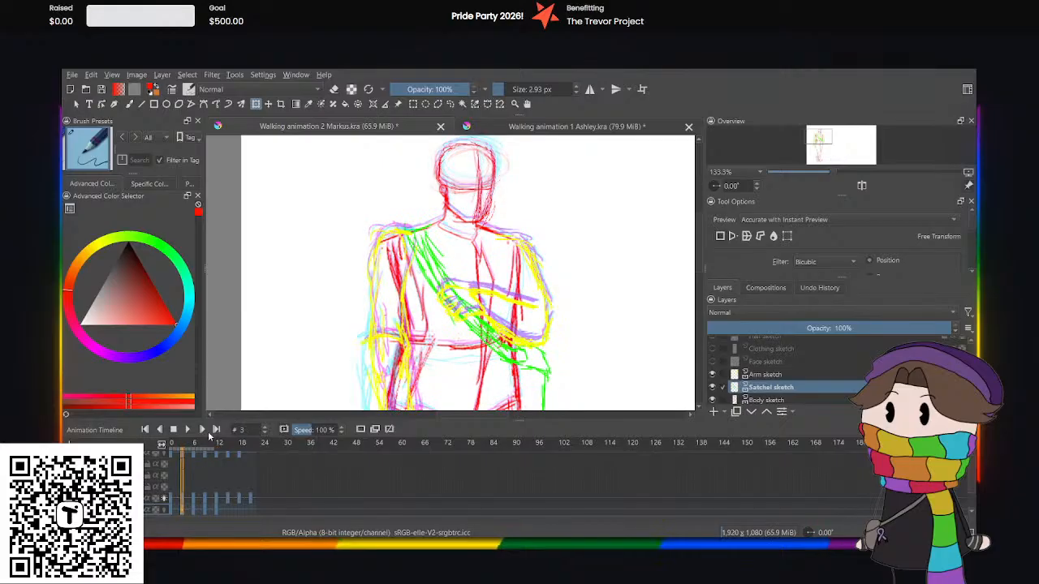
pyautogui.click(228, 507)
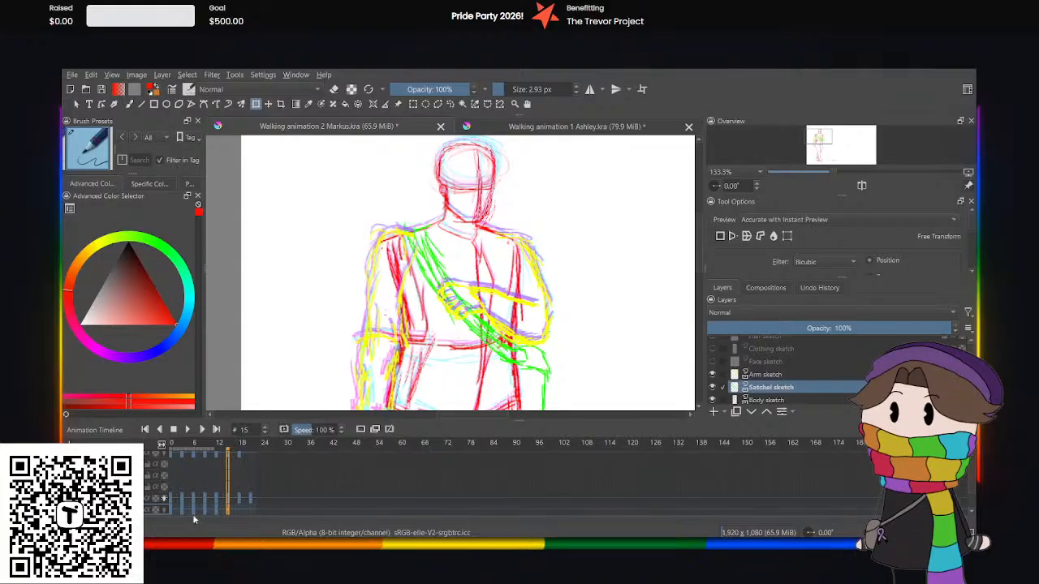
# Copy the satchel keyframe from frame 6 to frame 18 and the one from frame 9 to frame 21.
pyautogui.click(193, 512)
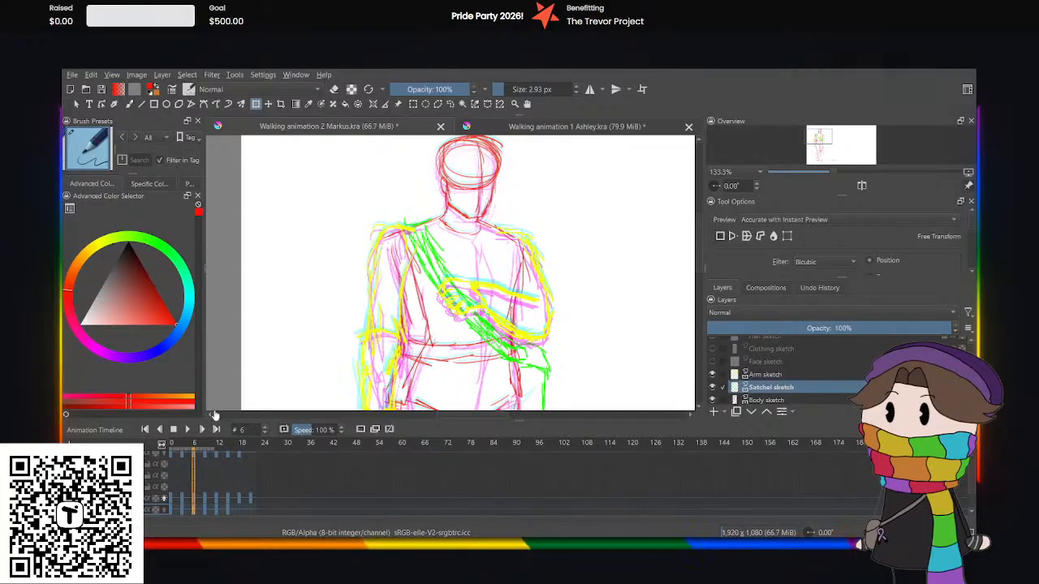
pyautogui.click(240, 512)
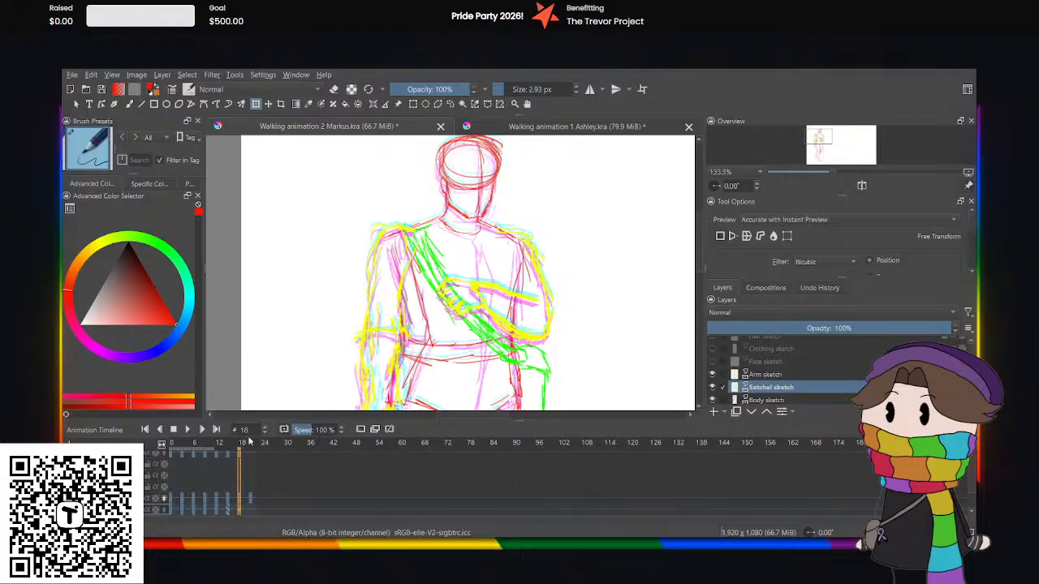
pyautogui.click(206, 513)
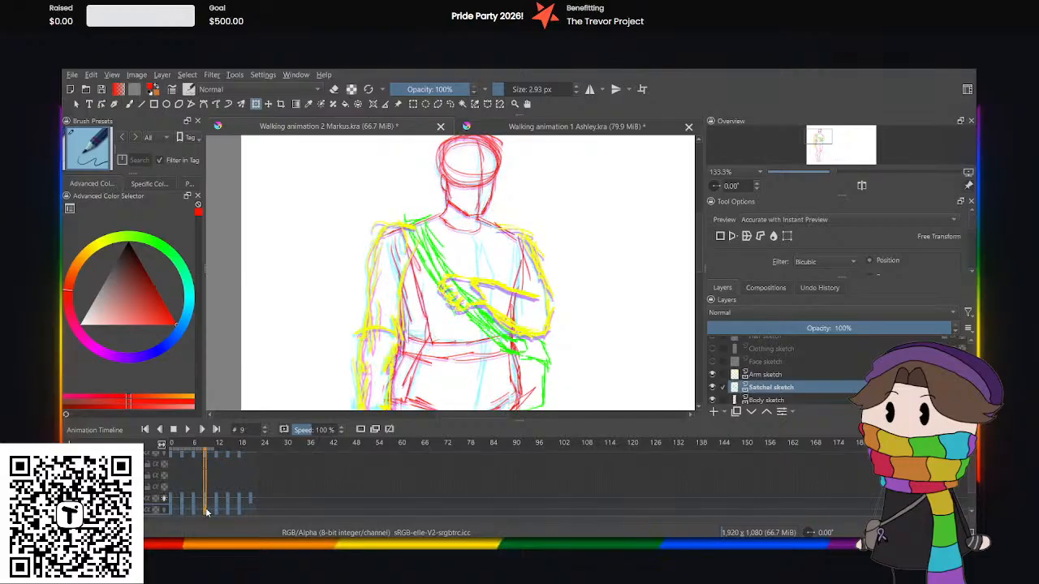
pyautogui.click(249, 513)
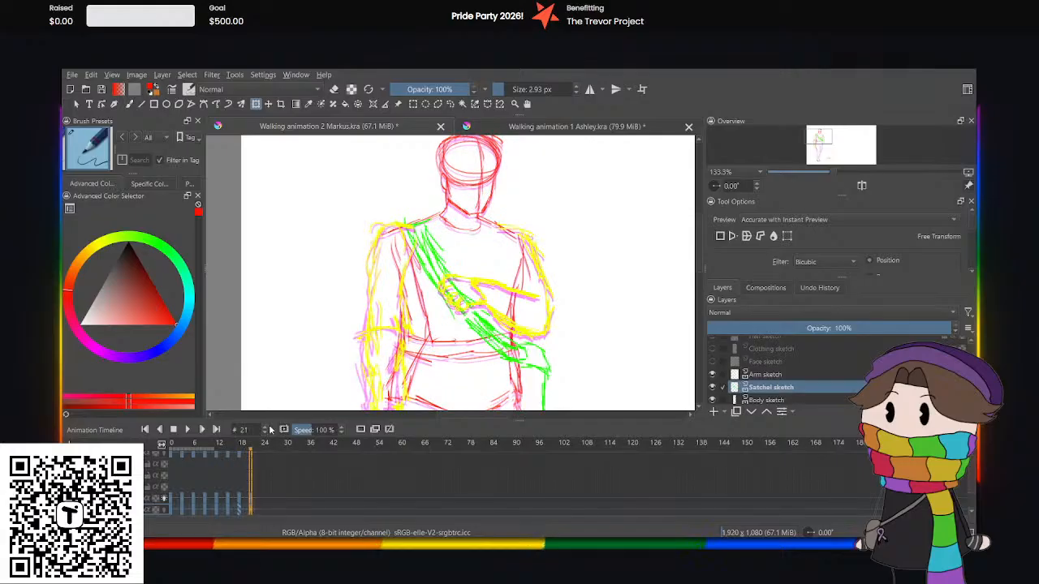
# Play the Markus animation from frame 0 with the whole figure in view to check the satchel's motion, and pause it.
pyautogui.click(173, 501)
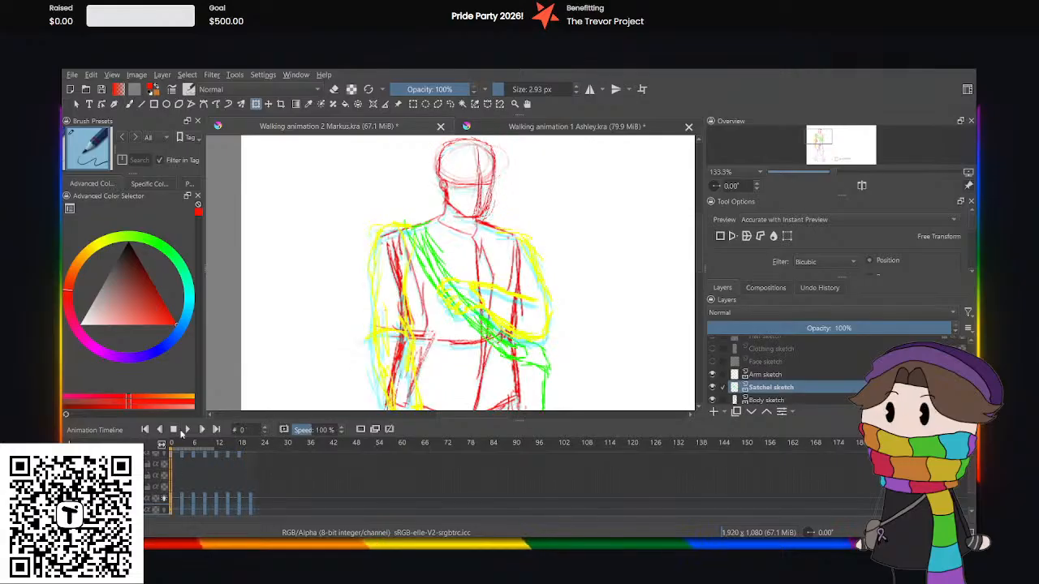
pyautogui.click(186, 429)
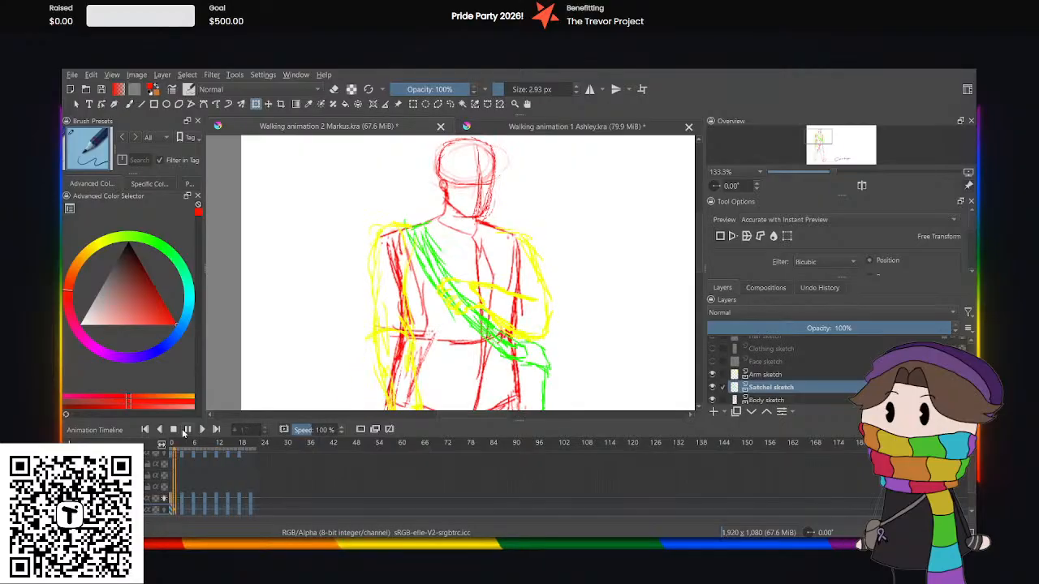
pyautogui.scroll(-2, 585, 333)
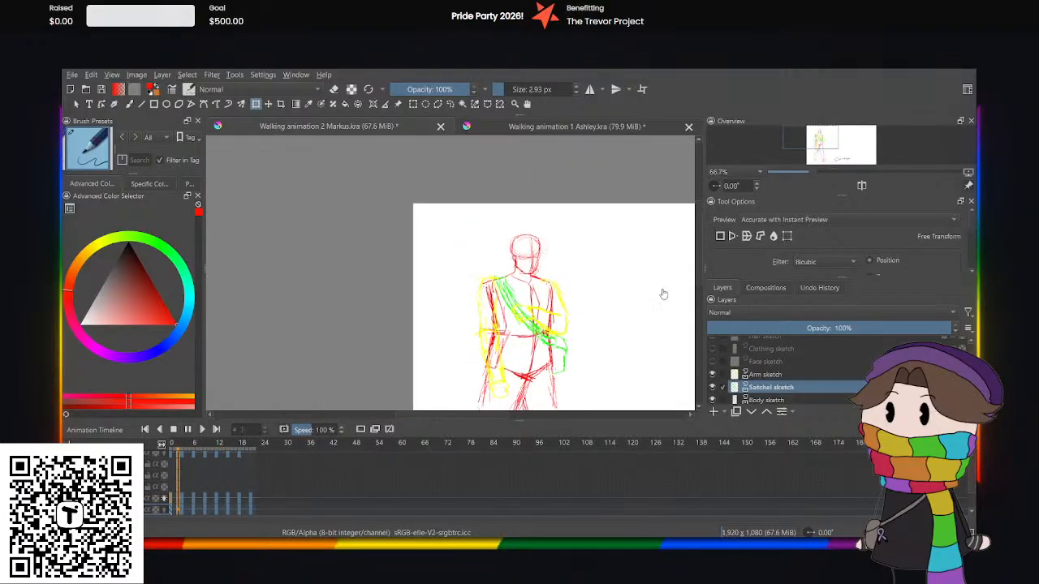
pyautogui.scroll(-3, 695, 278)
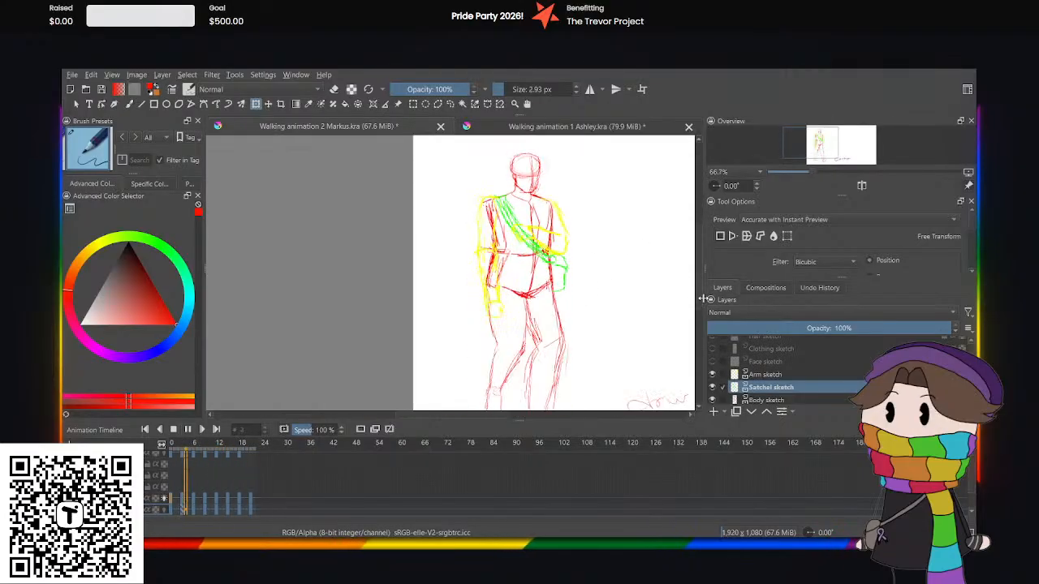
pyautogui.click(505, 409)
pyautogui.moveTo(471, 416); pyautogui.dragTo(492, 416)
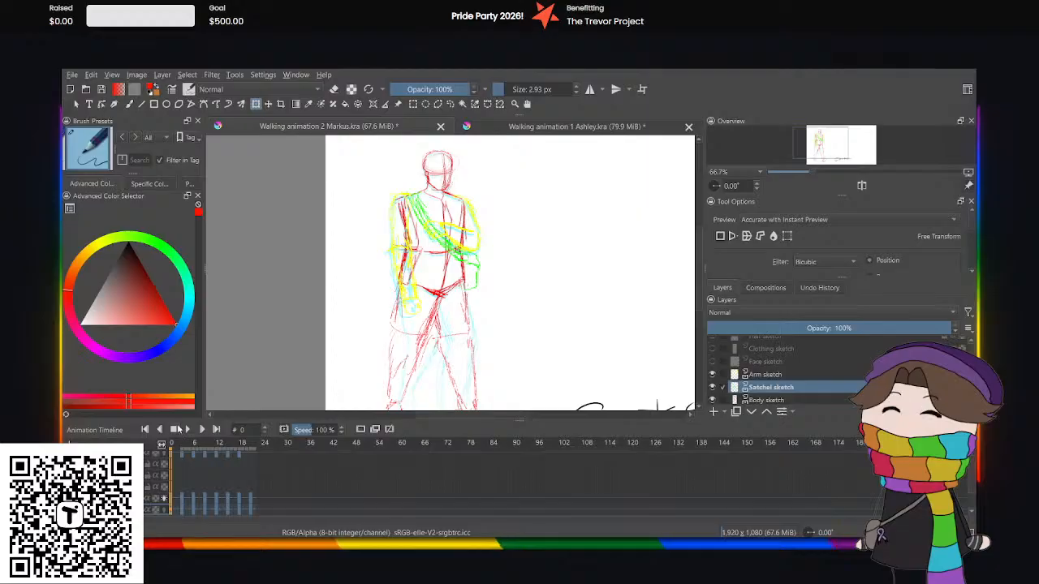
pyautogui.click(188, 429)
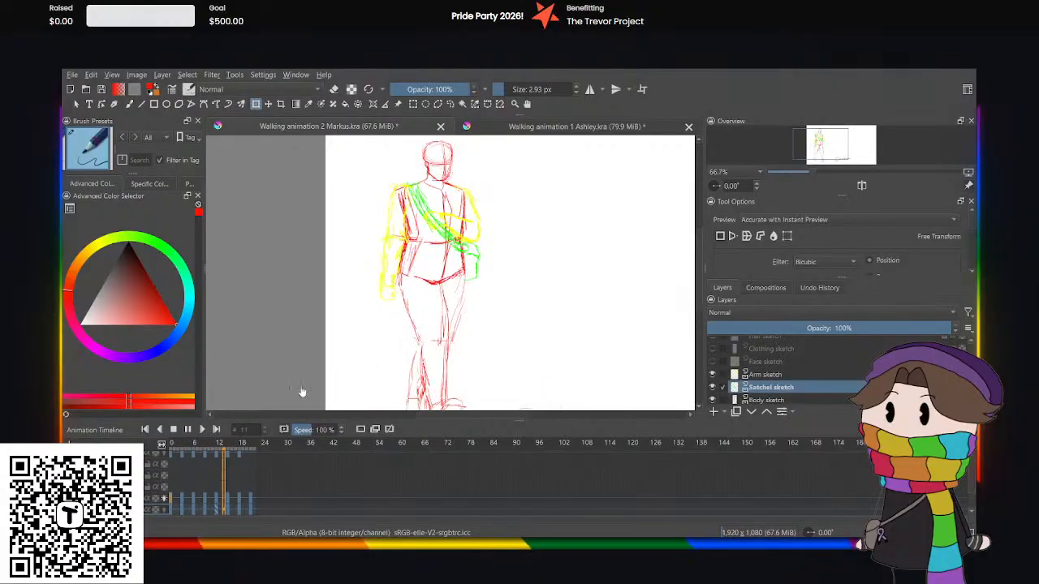
pyautogui.click(193, 429)
# Select the satchel's bag and lower strap freehand at frame 3 and nudge them slightly upward with Transform.
pyautogui.click(192, 509)
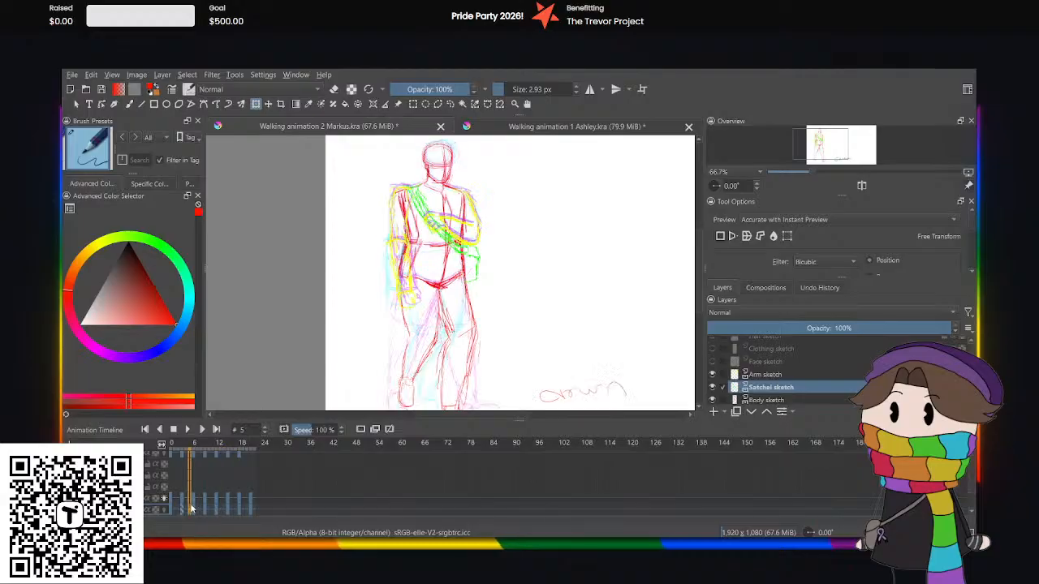
pyautogui.click(193, 510)
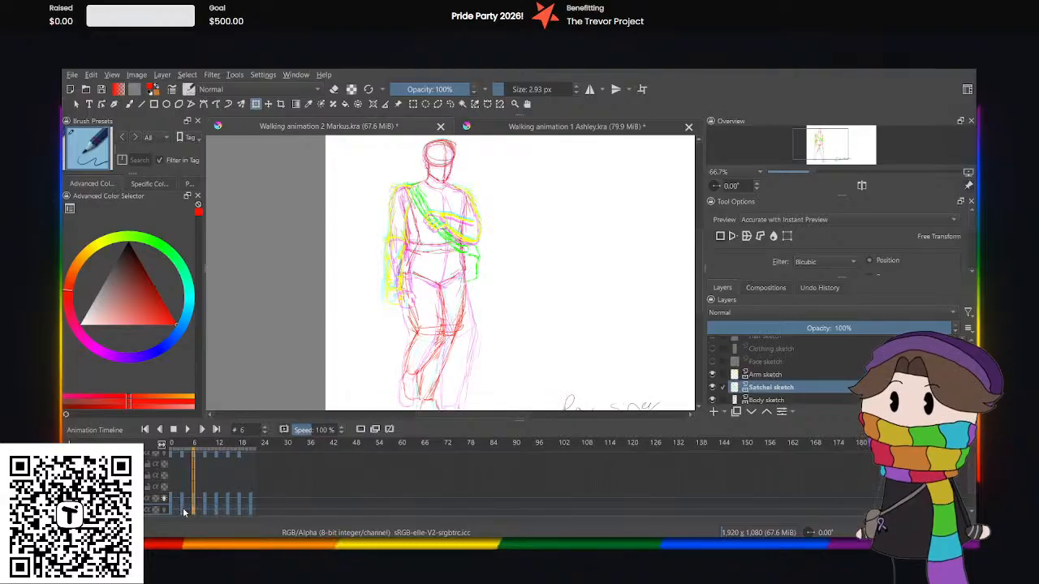
pyautogui.click(183, 510)
pyautogui.scroll(3, 472, 236)
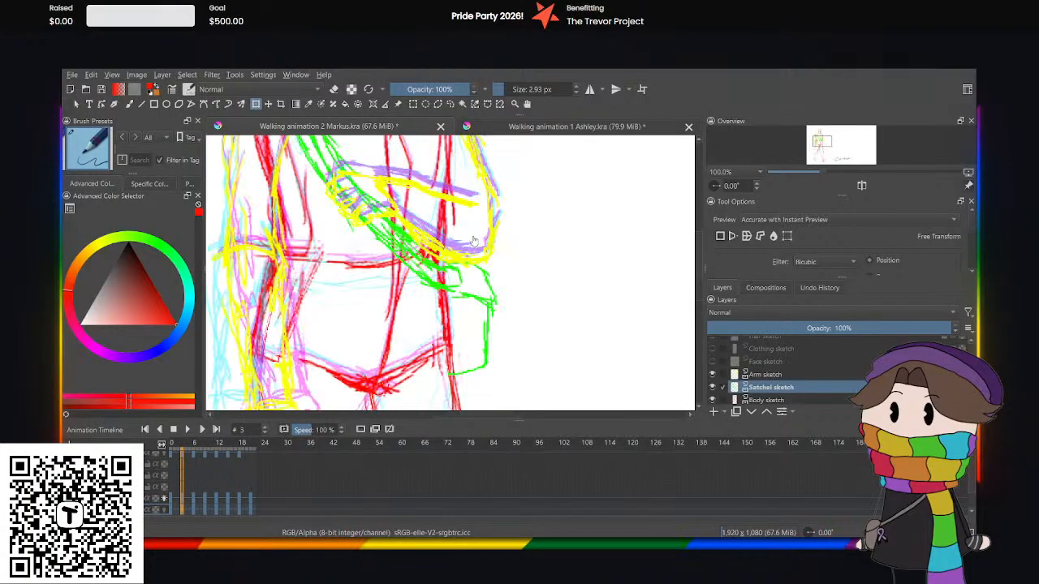
pyautogui.click(451, 104)
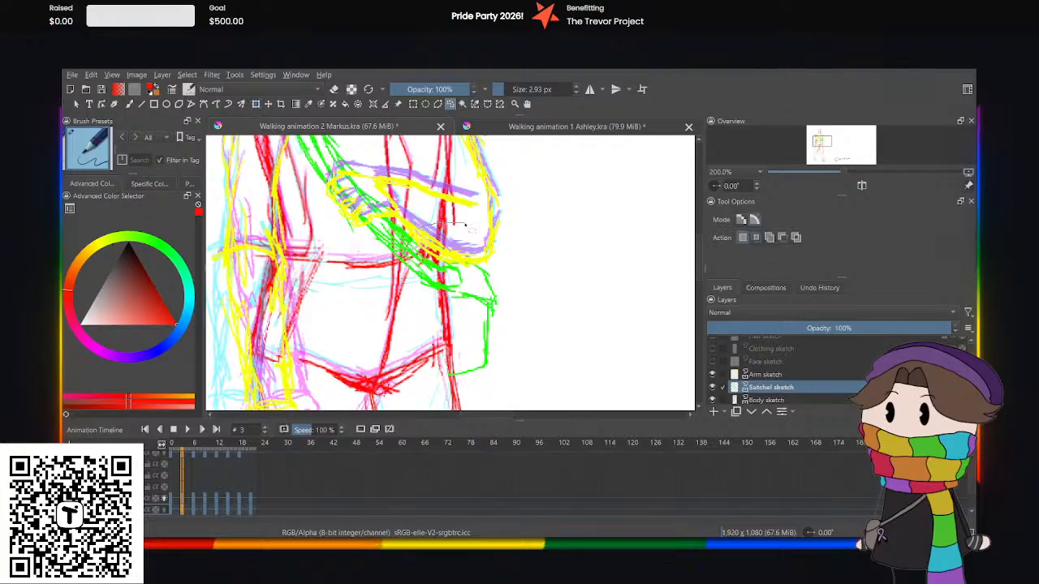
pyautogui.moveTo(503, 378)
pyautogui.mouseDown()
pyautogui.moveTo(447, 387)
pyautogui.moveTo(422, 231)
pyautogui.mouseUp()
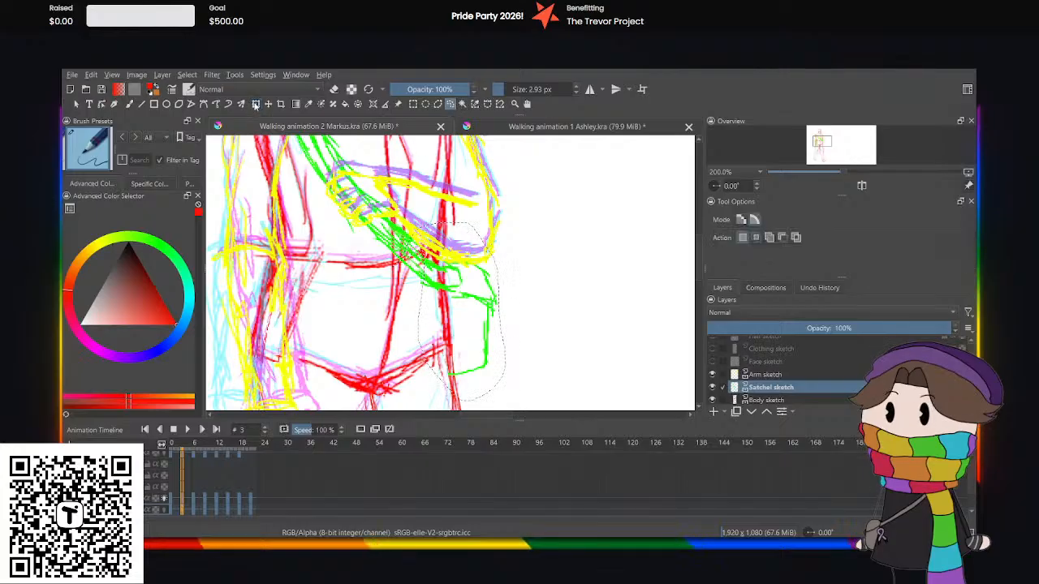
pyautogui.click(256, 105)
pyautogui.press('Up')
pyautogui.press('Up')
pyautogui.press('Up')
pyautogui.press('Up')
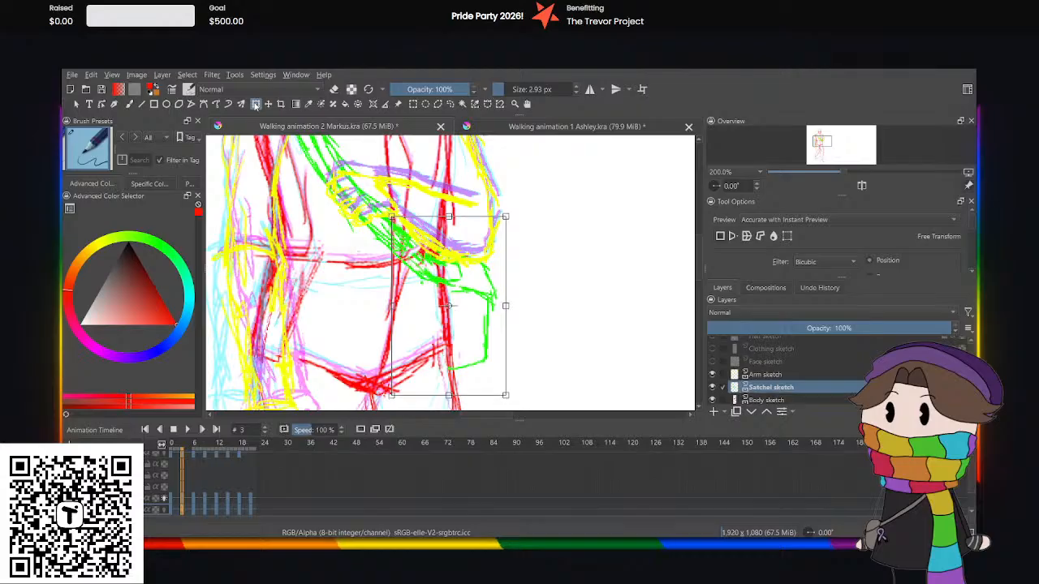
pyautogui.click(450, 105)
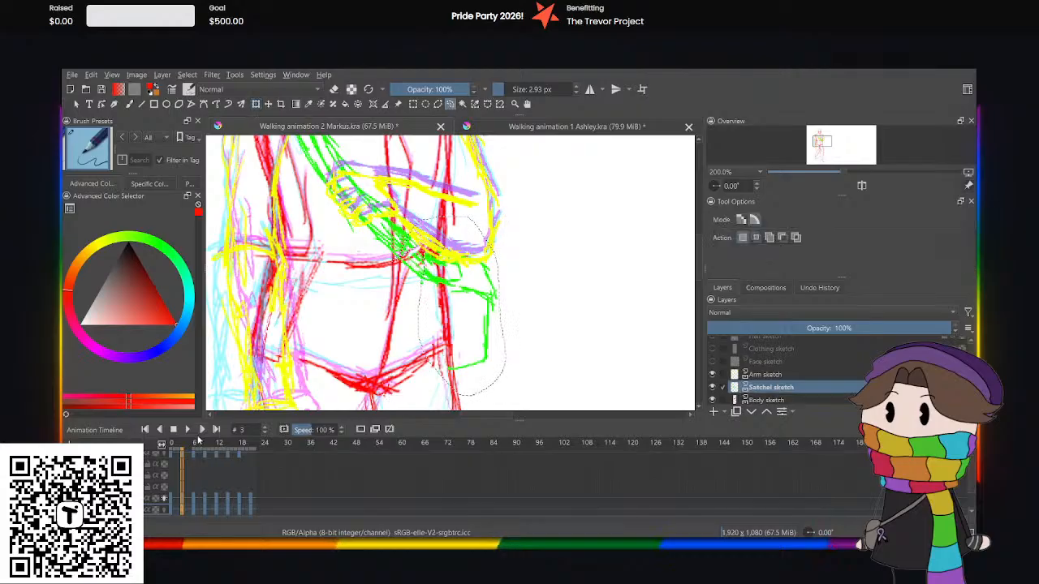
# Select the satchel's bag and strap end freehand at frame 6, nudge them slightly further down with Transform, and preview the motion.
pyautogui.click(170, 506)
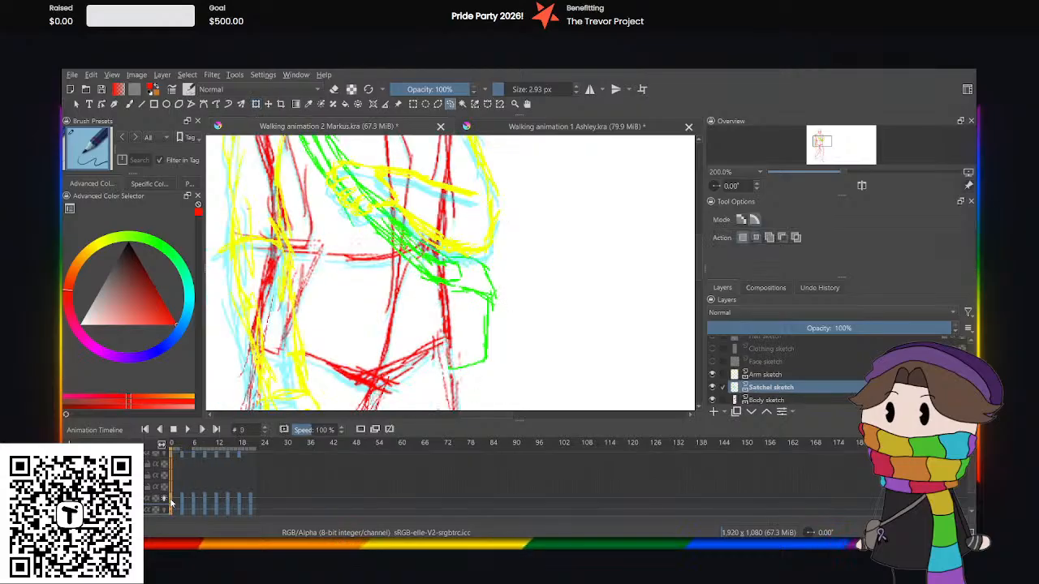
pyautogui.click(191, 511)
pyautogui.click(194, 512)
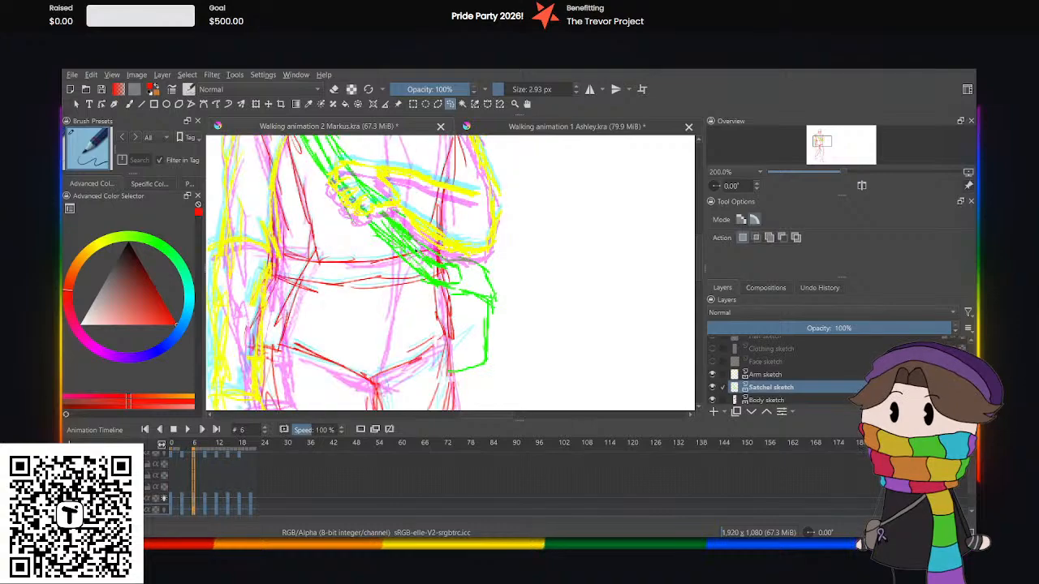
pyautogui.scroll(-5, 417, 252)
pyautogui.scroll(1, 417, 252)
pyautogui.scroll(3, 417, 251)
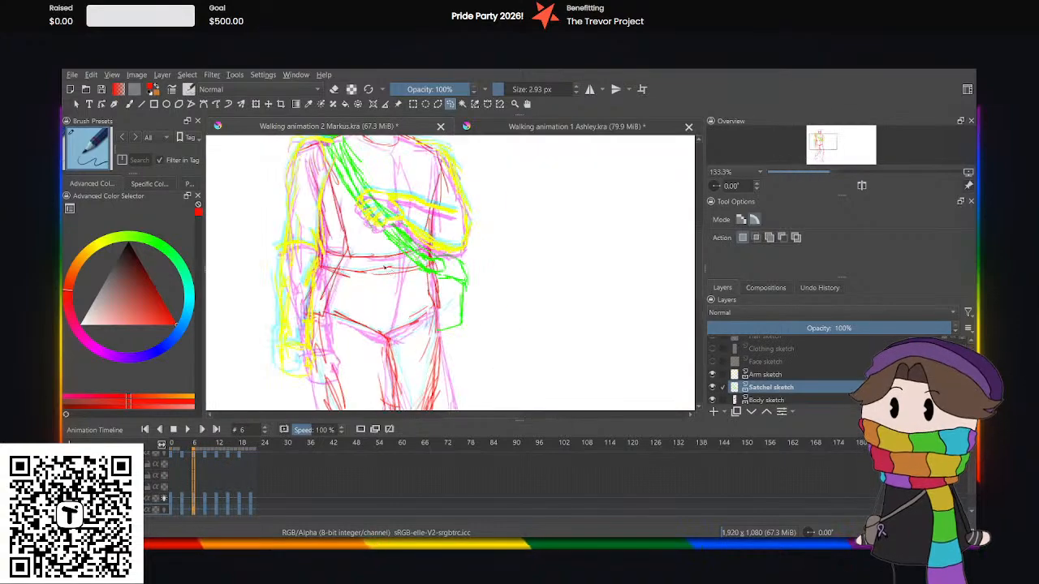
pyautogui.moveTo(418, 239)
pyautogui.mouseDown()
pyautogui.moveTo(426, 328)
pyautogui.moveTo(387, 265)
pyautogui.mouseUp()
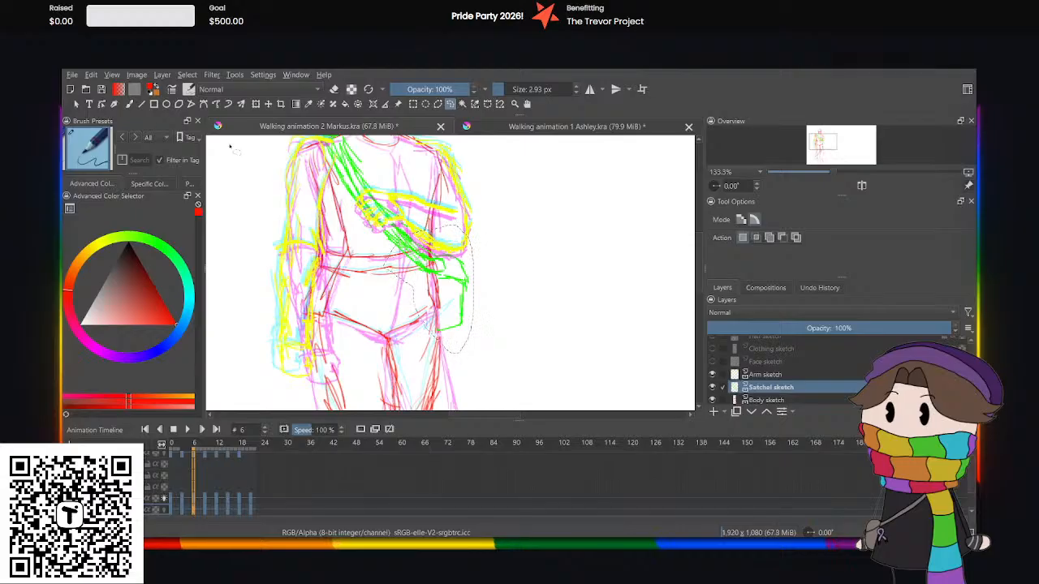
pyautogui.click(259, 106)
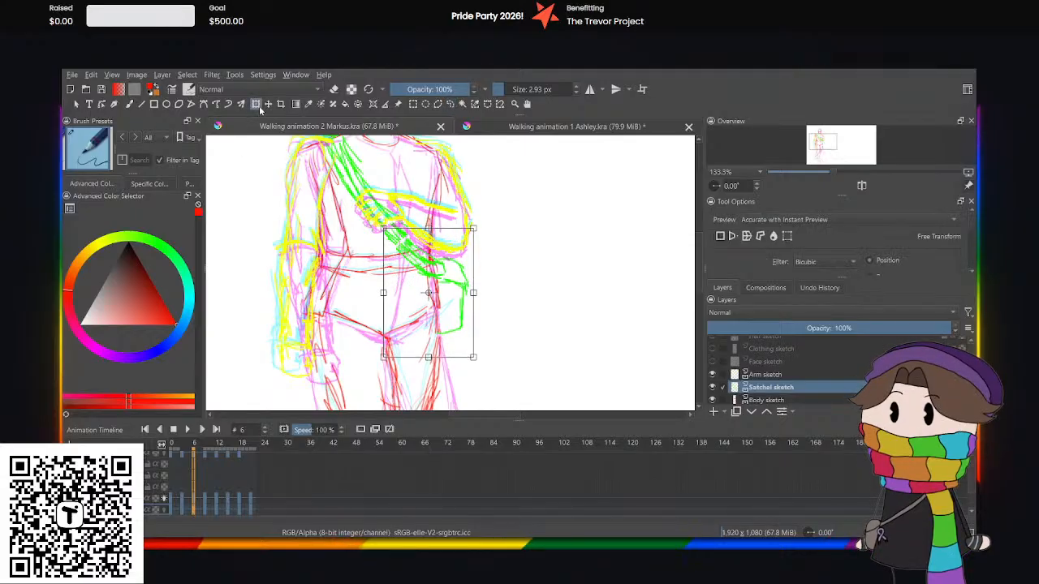
pyautogui.press('Down')
pyautogui.press('Down')
pyautogui.press('Down')
pyautogui.press('Down')
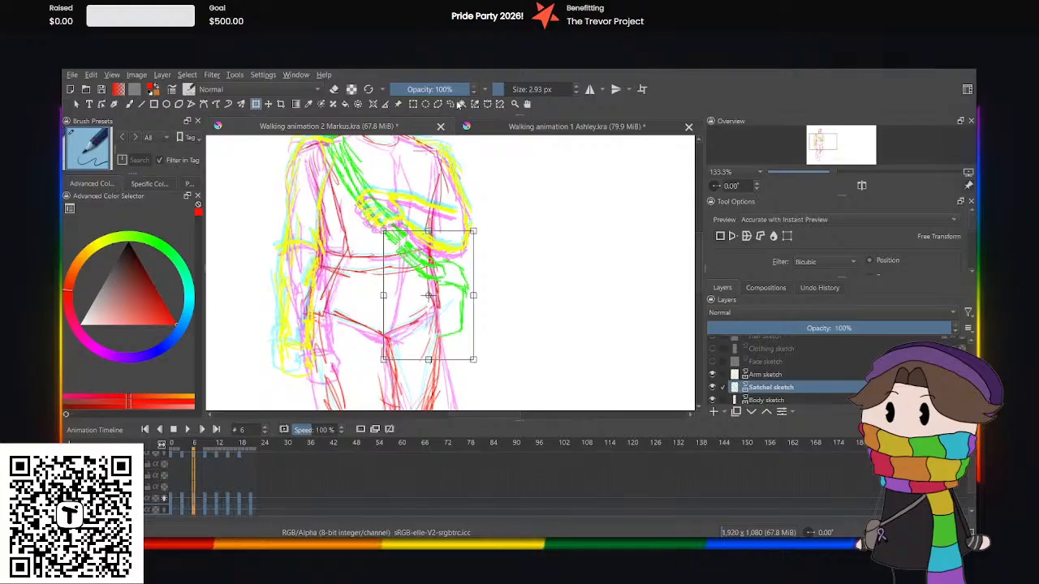
pyautogui.click(451, 104)
pyautogui.press('space')
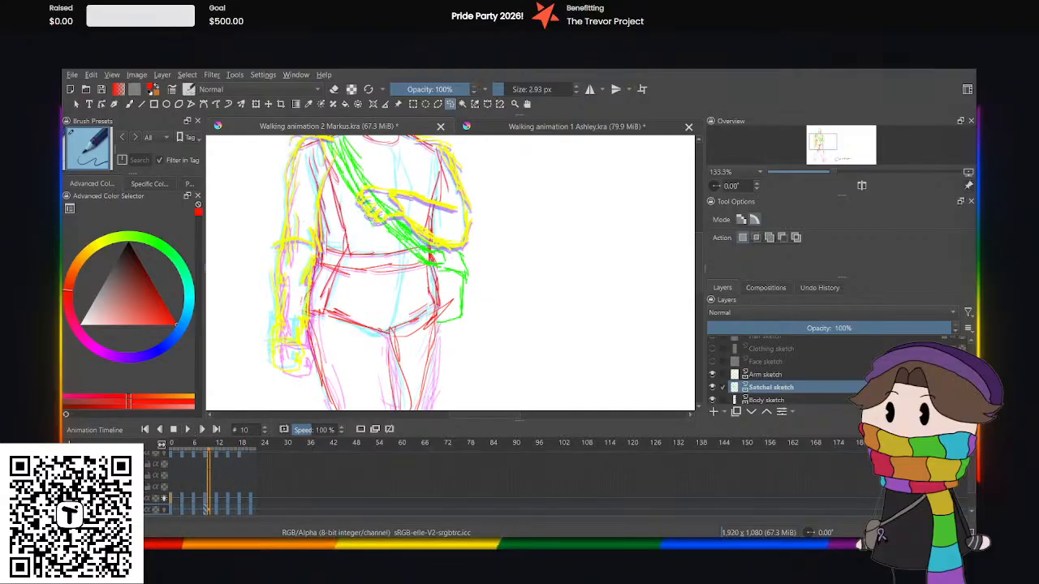
# Replace the satchel keyframe at frame 15 with a copy of frame 3 and the one at frame 18 with a copy of frame 6.
pyautogui.click(181, 510)
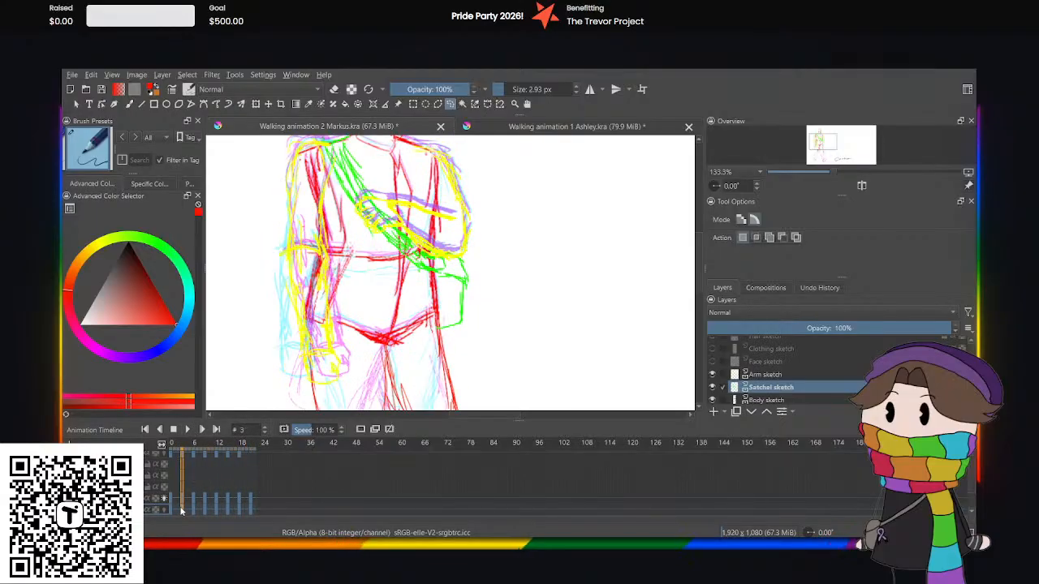
pyautogui.click(230, 513)
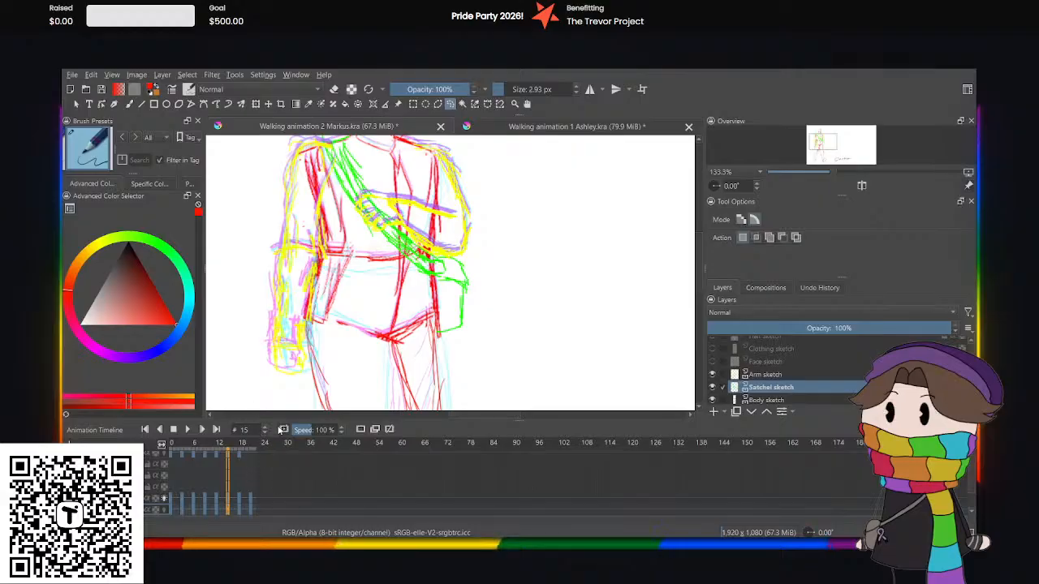
pyautogui.hotkey('ctrl', 'z')
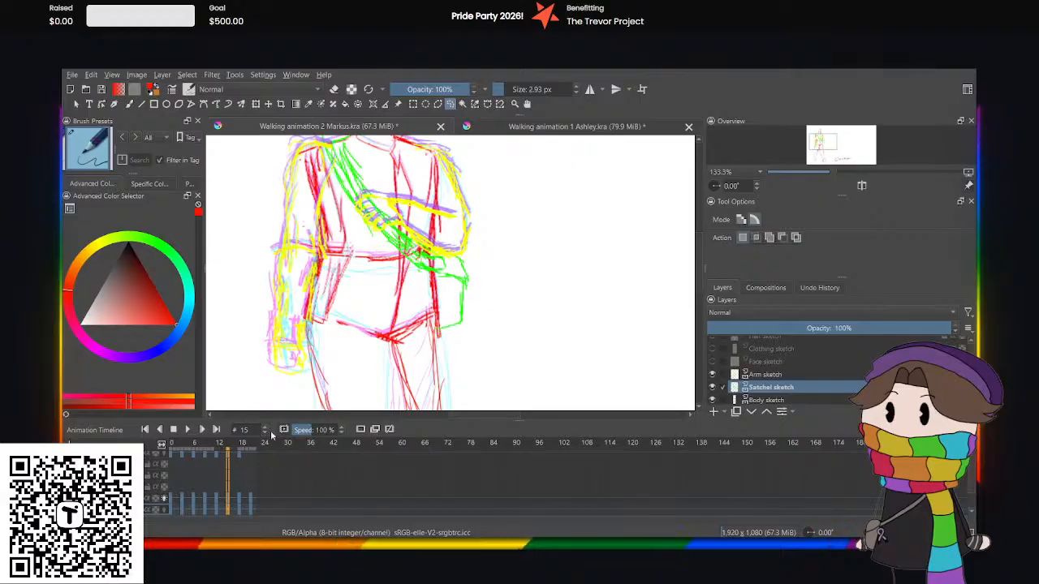
pyautogui.click(194, 511)
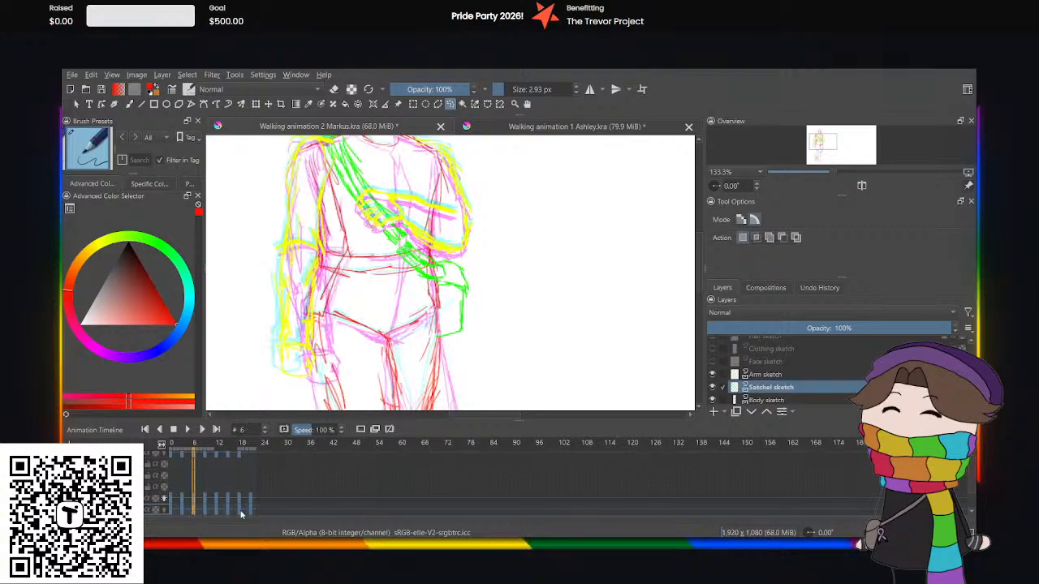
pyautogui.click(242, 443)
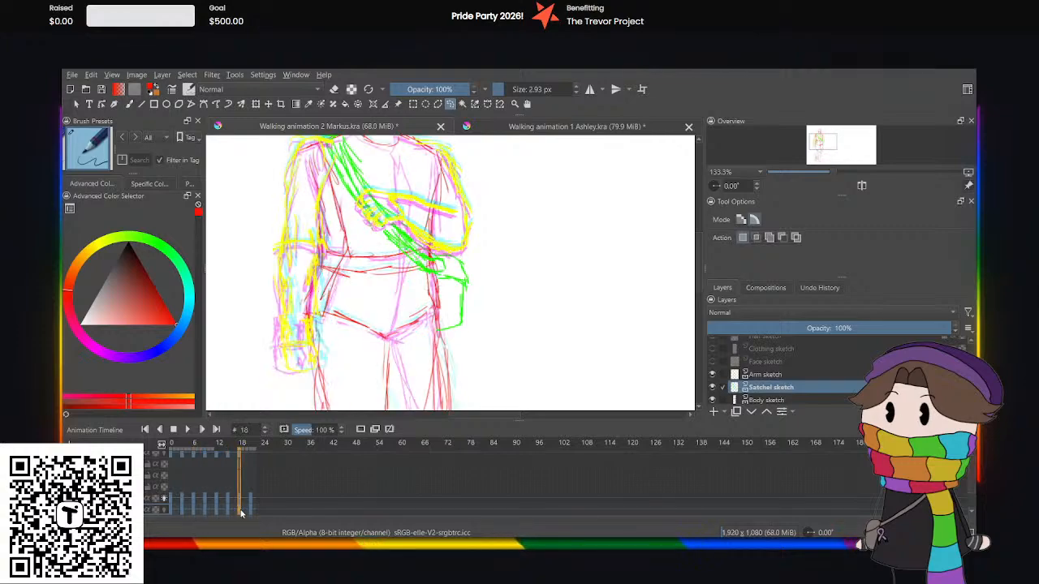
pyautogui.click(194, 509)
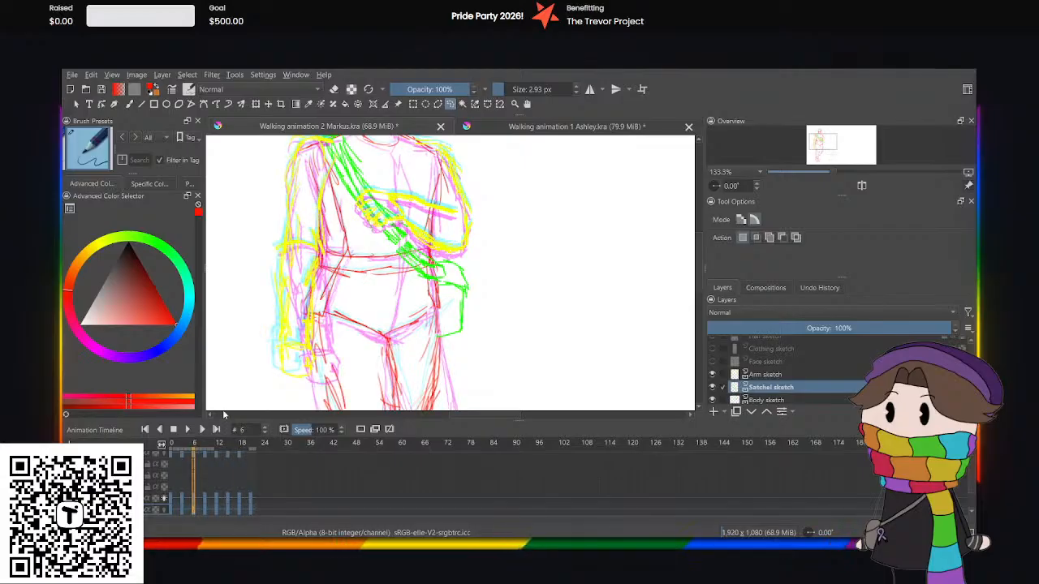
pyautogui.click(240, 510)
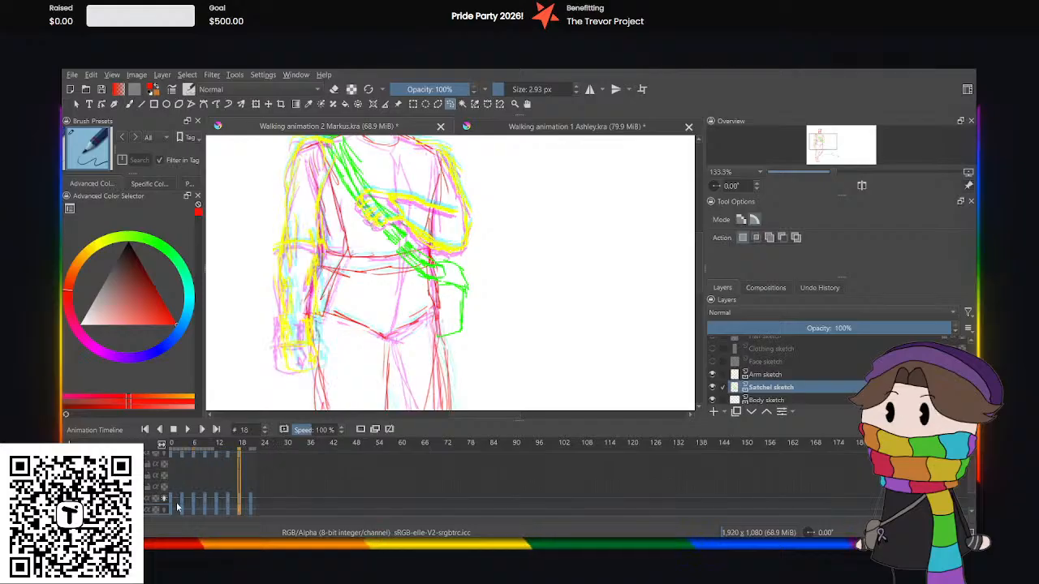
# Play the walk cycle repeatedly with the figure zoomed out to check the adjusted satchel bounce.
pyautogui.click(187, 430)
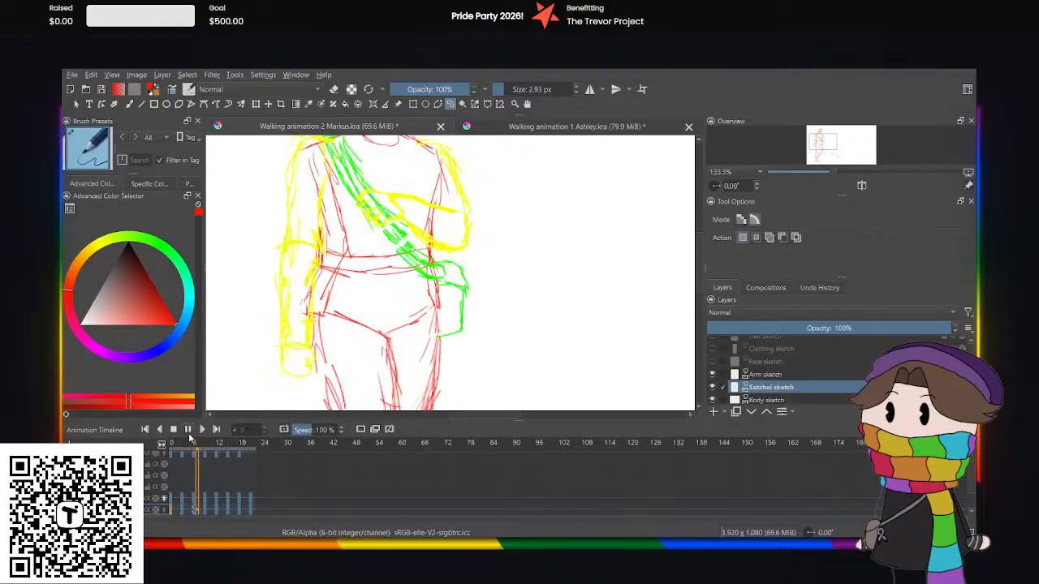
pyautogui.scroll(-3, 584, 302)
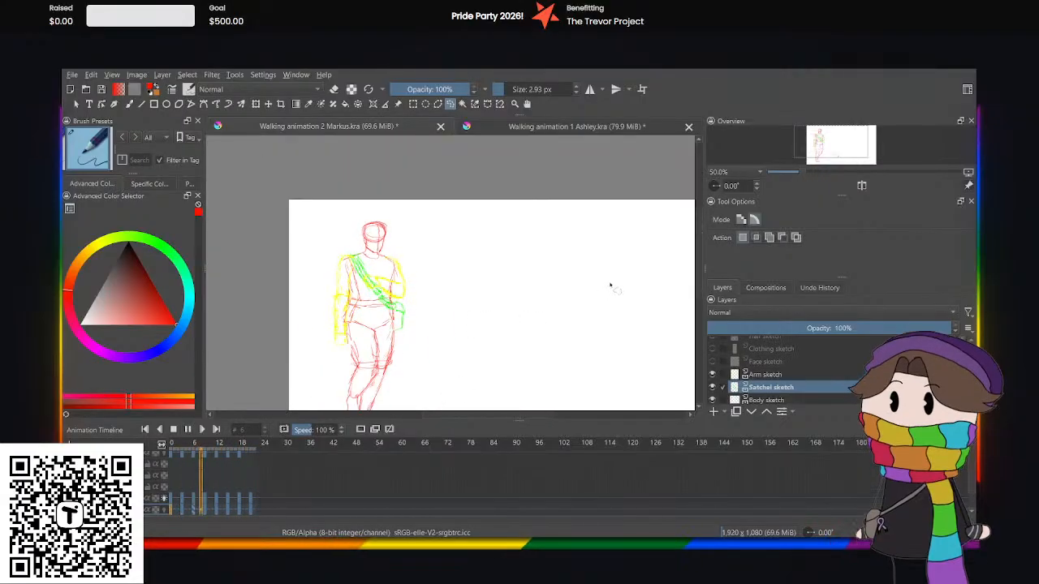
pyautogui.click(187, 430)
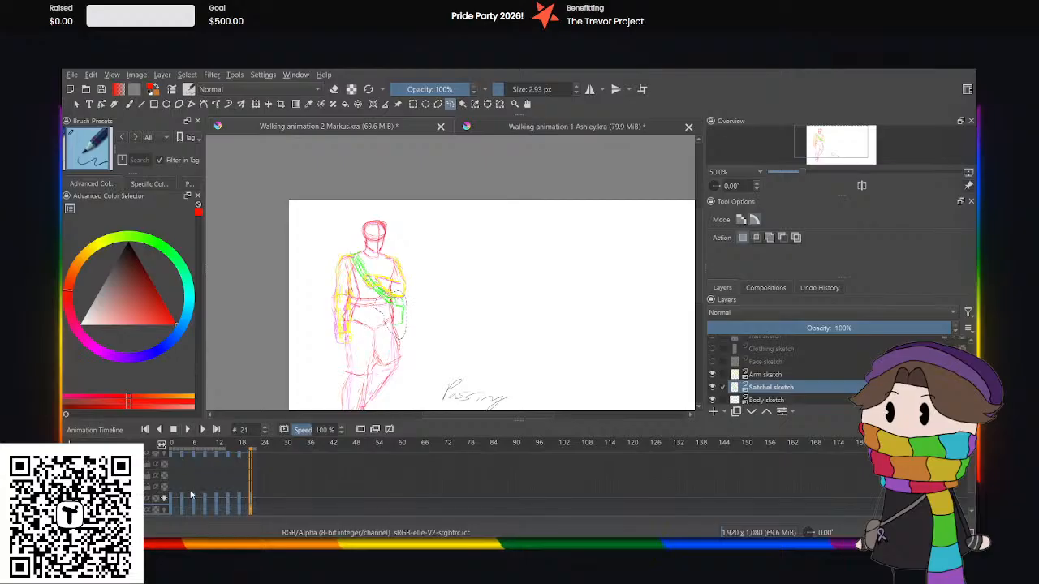
pyautogui.click(188, 430)
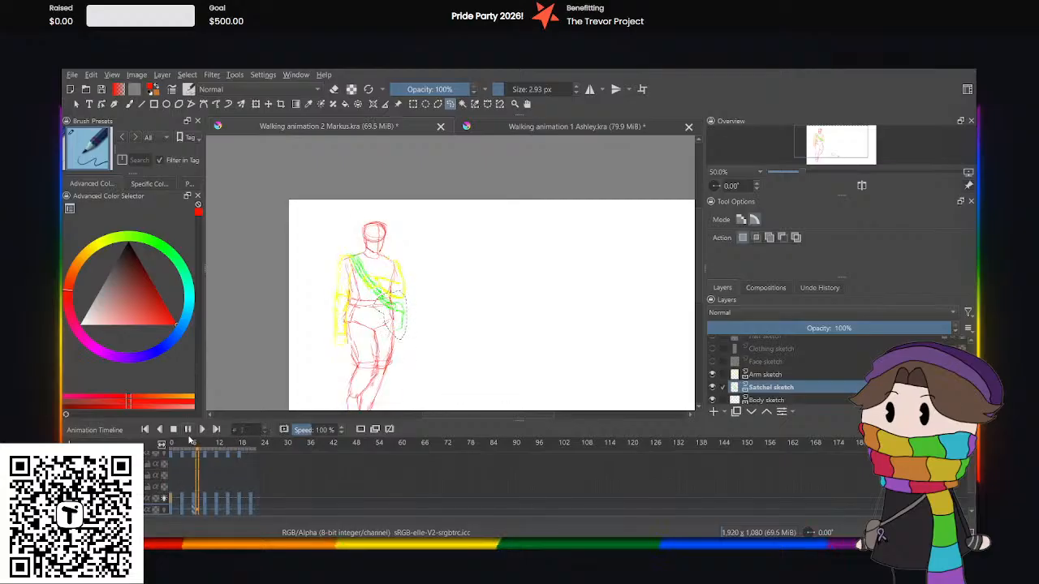
# Step back through the poses from frame 9 to frame 0 and replay the walk cycle to examine the satchel's bounce.
pyautogui.click(187, 431)
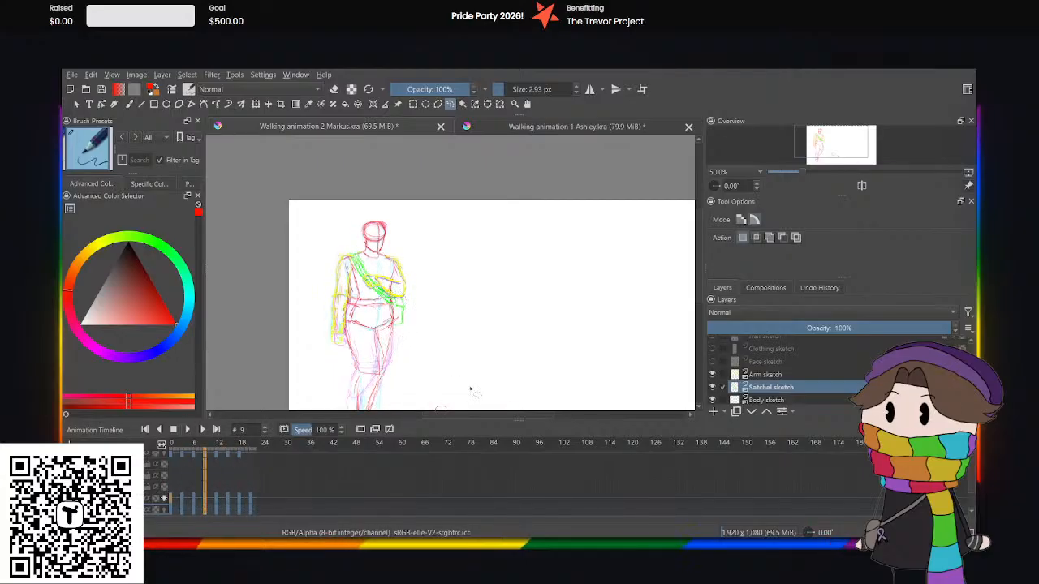
pyautogui.press(',')
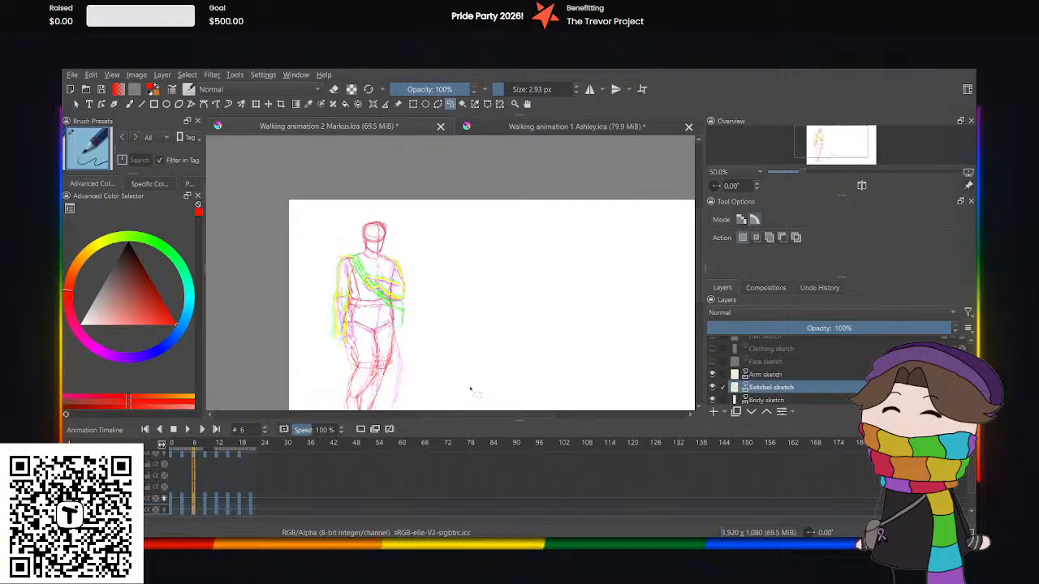
pyautogui.press(',')
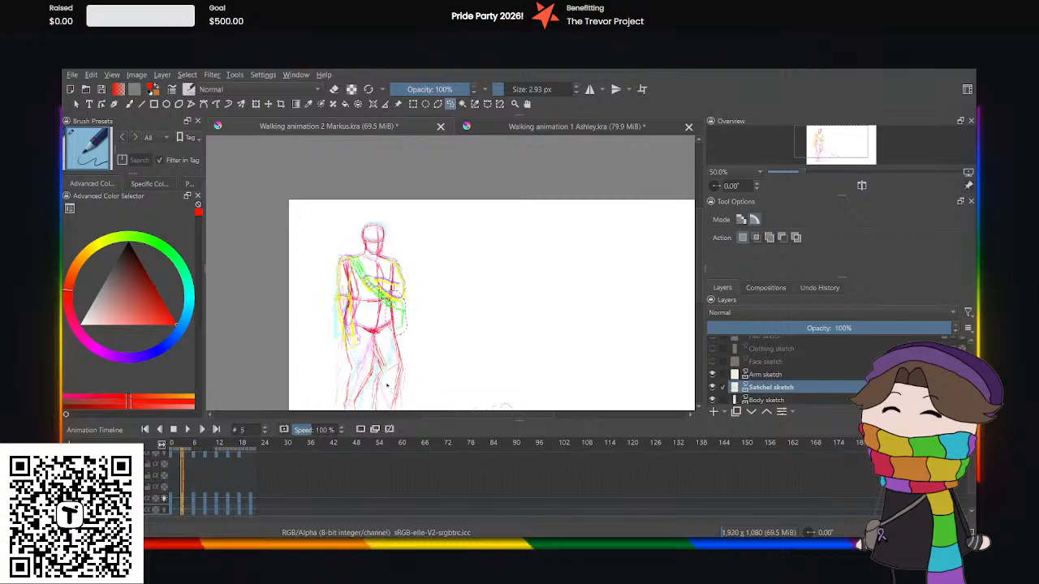
pyautogui.click(171, 511)
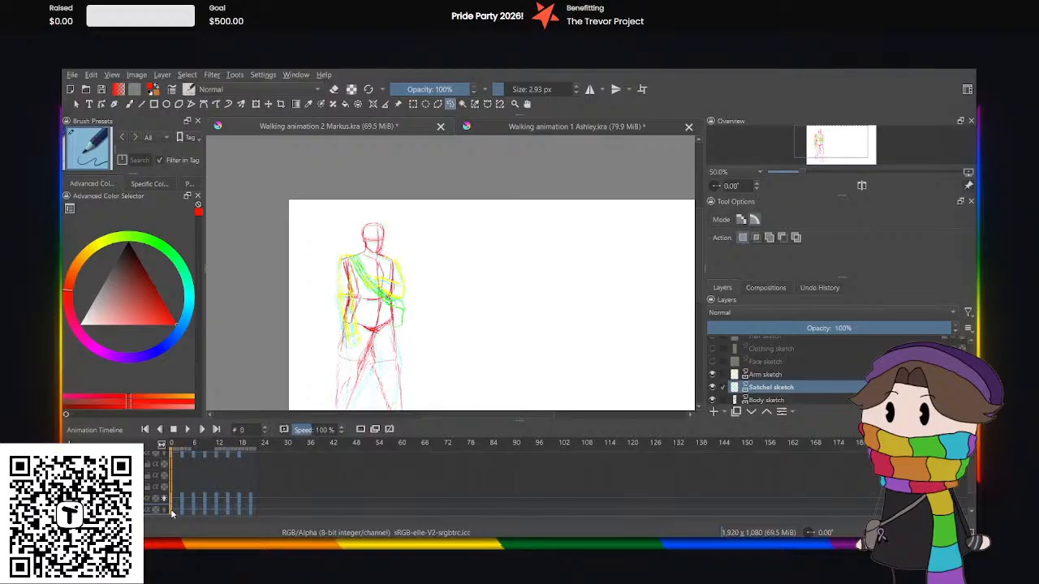
pyautogui.click(188, 429)
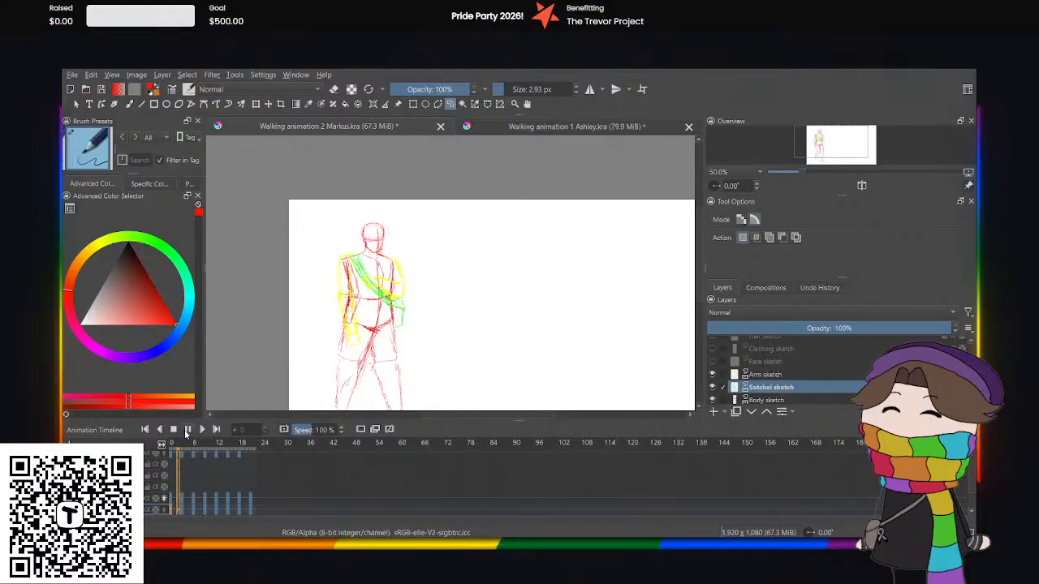
pyautogui.click(186, 430)
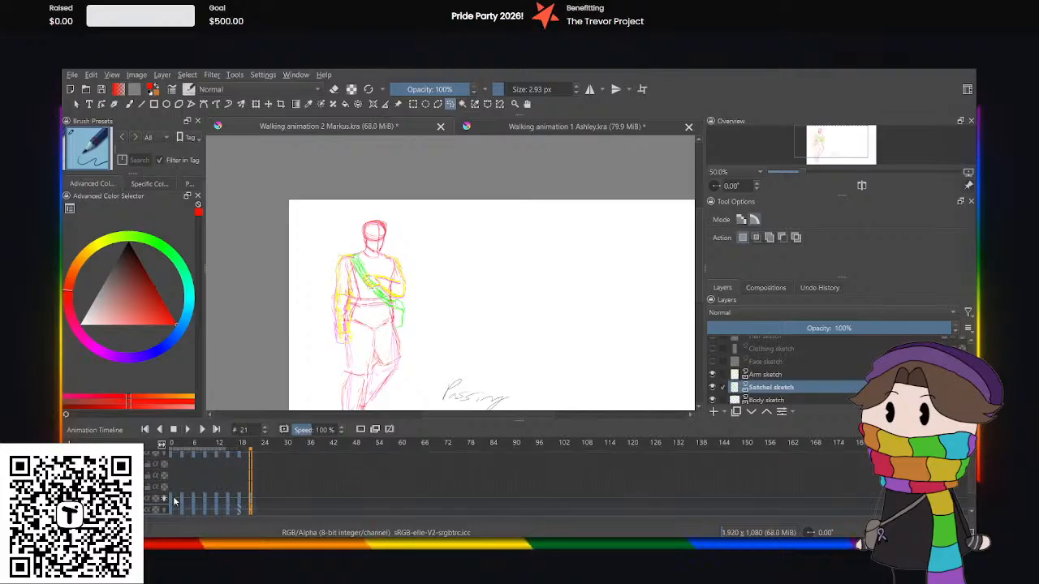
pyautogui.click(174, 502)
pyautogui.click(189, 430)
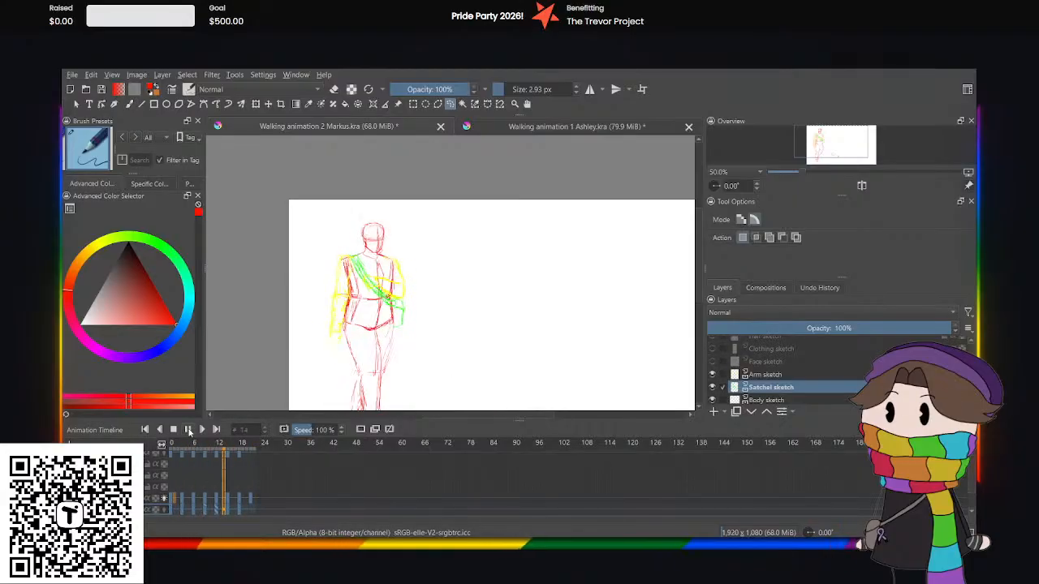
pyautogui.click(188, 430)
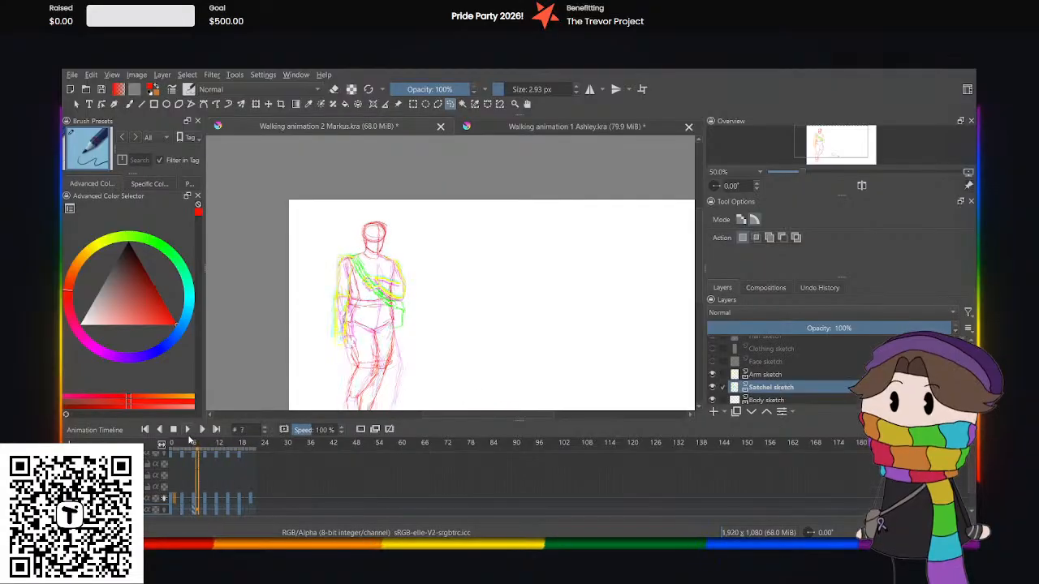
# Undo the satchel keyframe edits back to the single keyframe at frame 0.
pyautogui.click(181, 510)
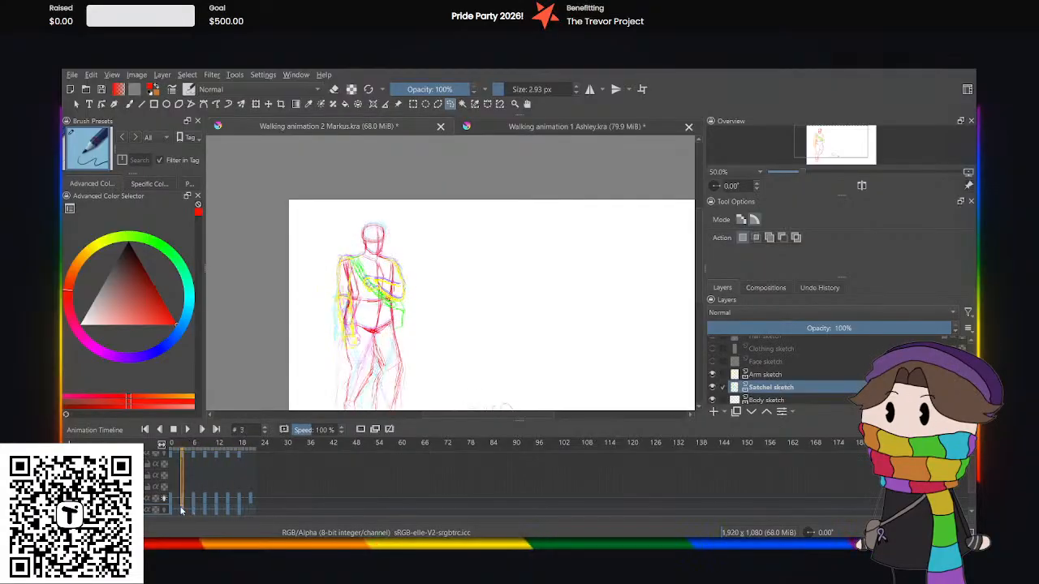
pyautogui.hotkey('ctrl', 'z')
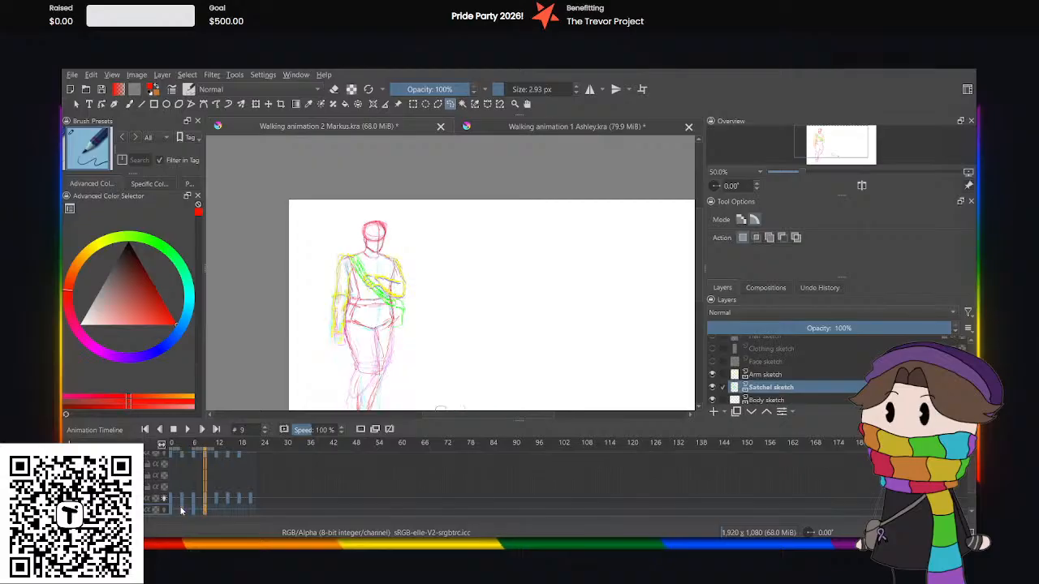
pyautogui.hotkey('ctrl', 'z')
pyautogui.hotkey('ctrl', 'z')
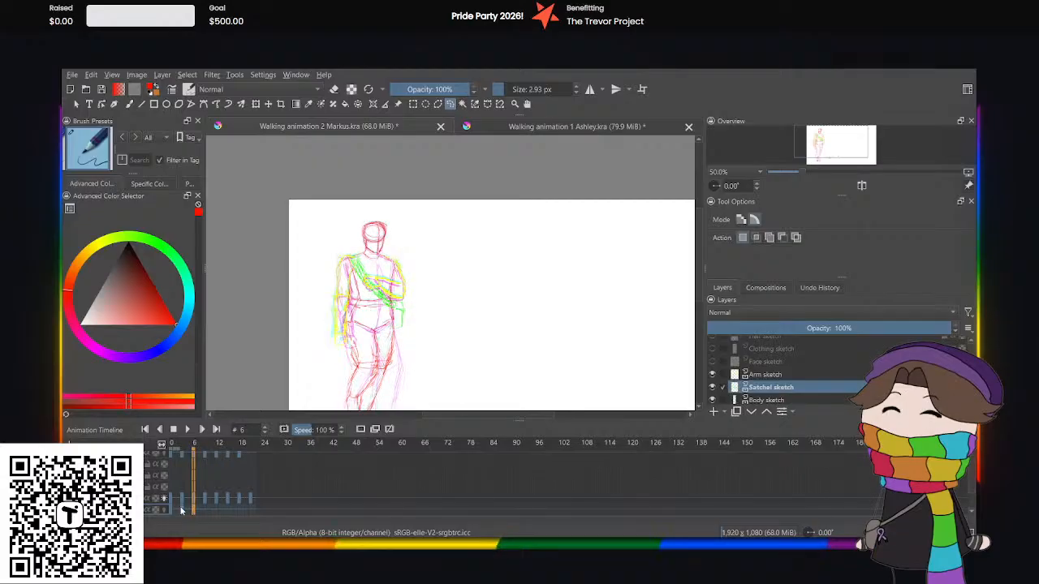
pyautogui.hotkey('ctrl', 'z')
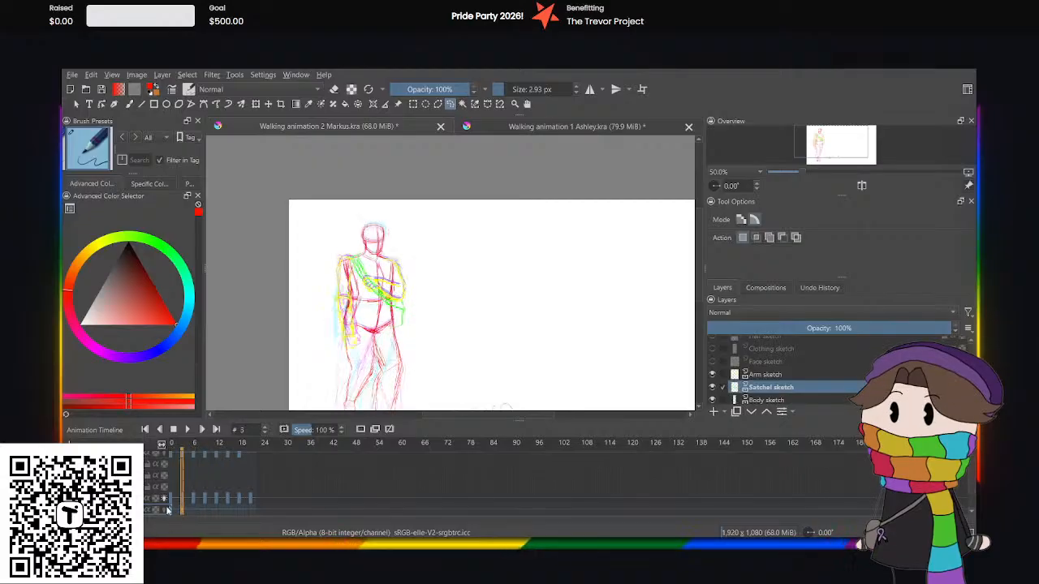
pyautogui.click(171, 511)
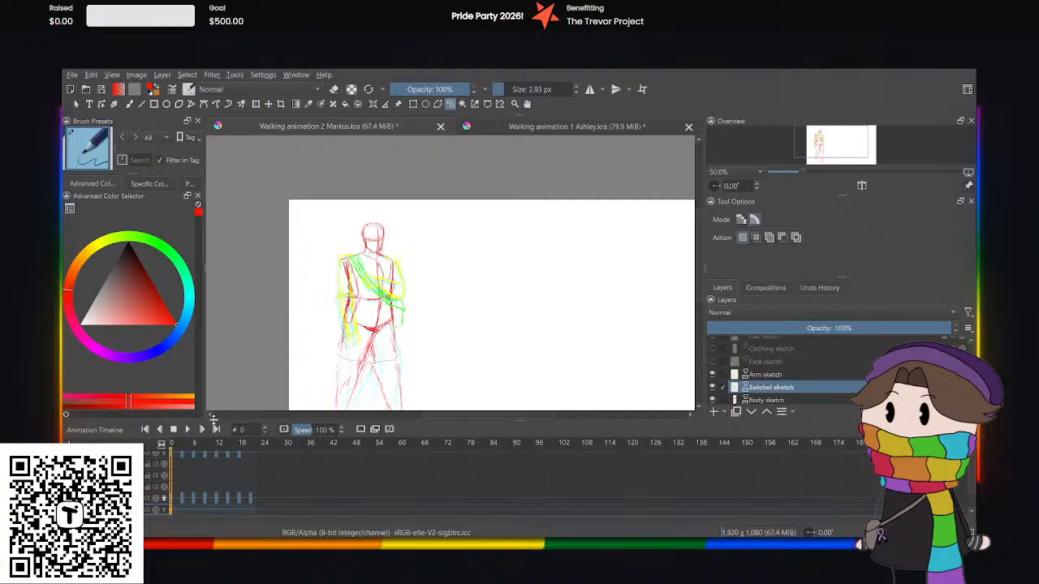
# At frame 3, nudge the whole satchel sketch slightly down with Transform.
pyautogui.click(181, 507)
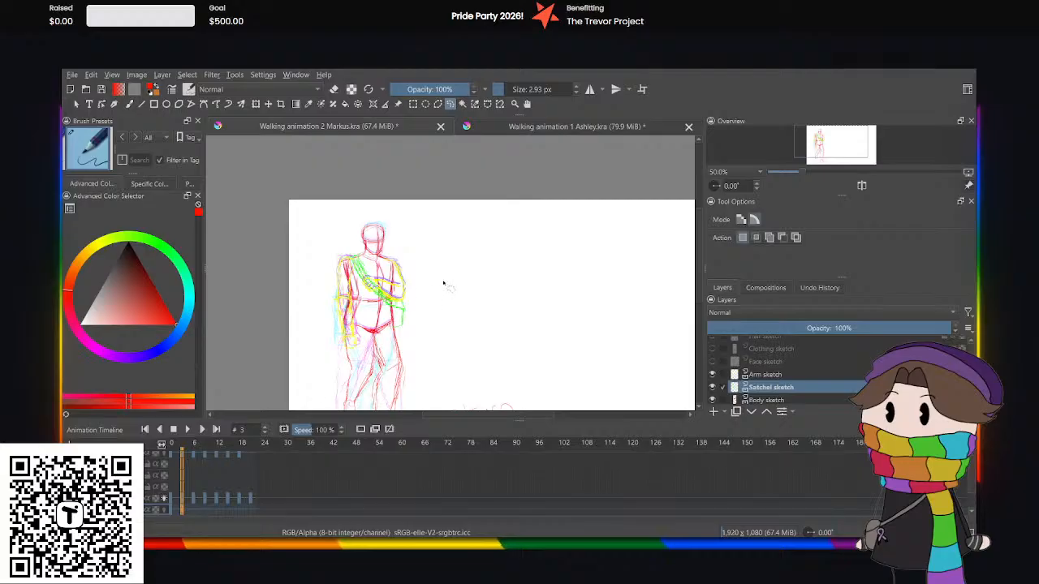
pyautogui.scroll(3, 381, 283)
pyautogui.click(255, 104)
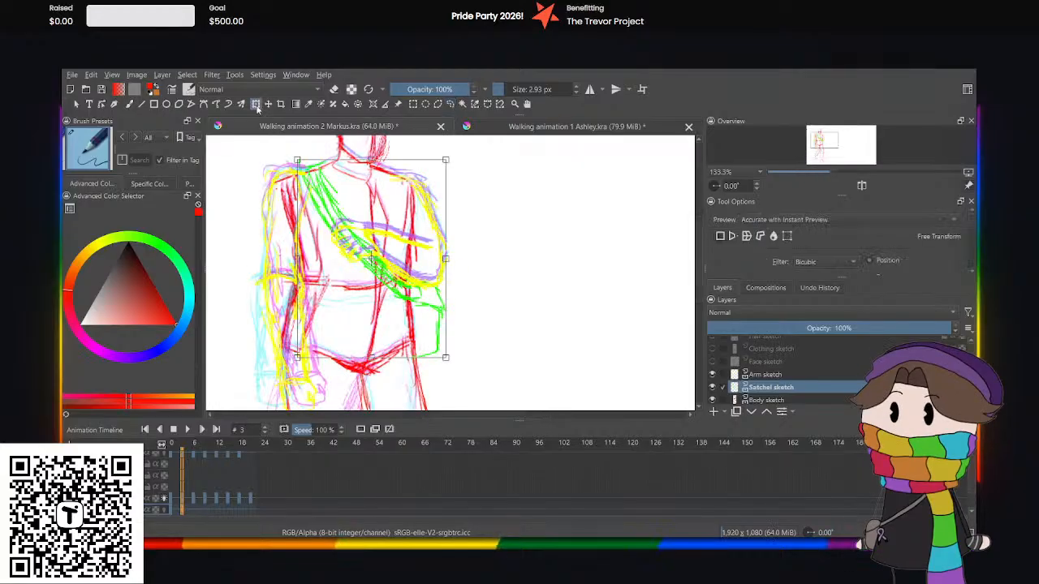
pyautogui.press('Down')
pyautogui.press('Down')
pyautogui.press('Down')
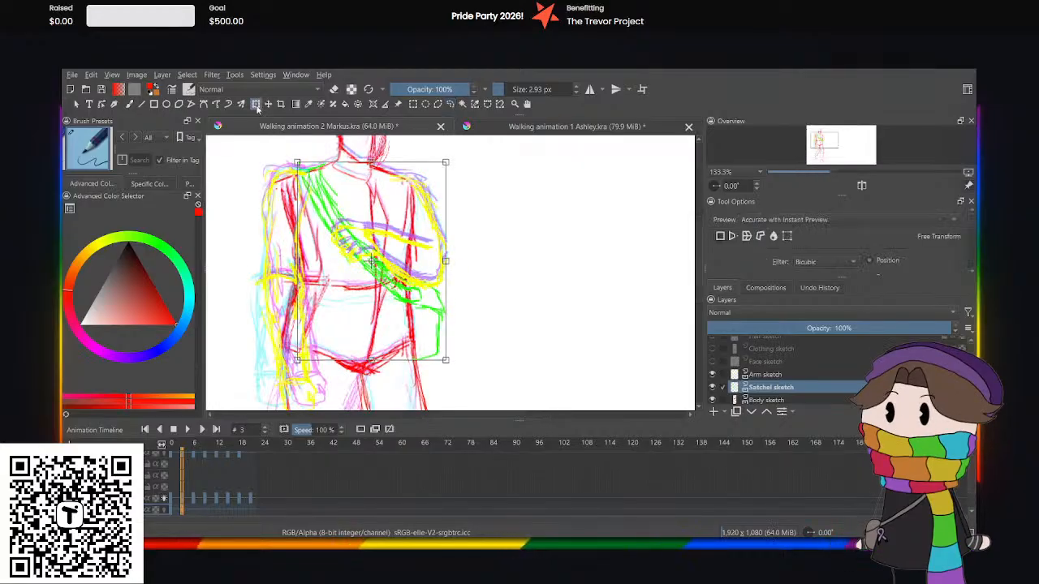
# At frame 6, nudge the whole satchel sketch slightly up with Transform.
pyautogui.click(192, 509)
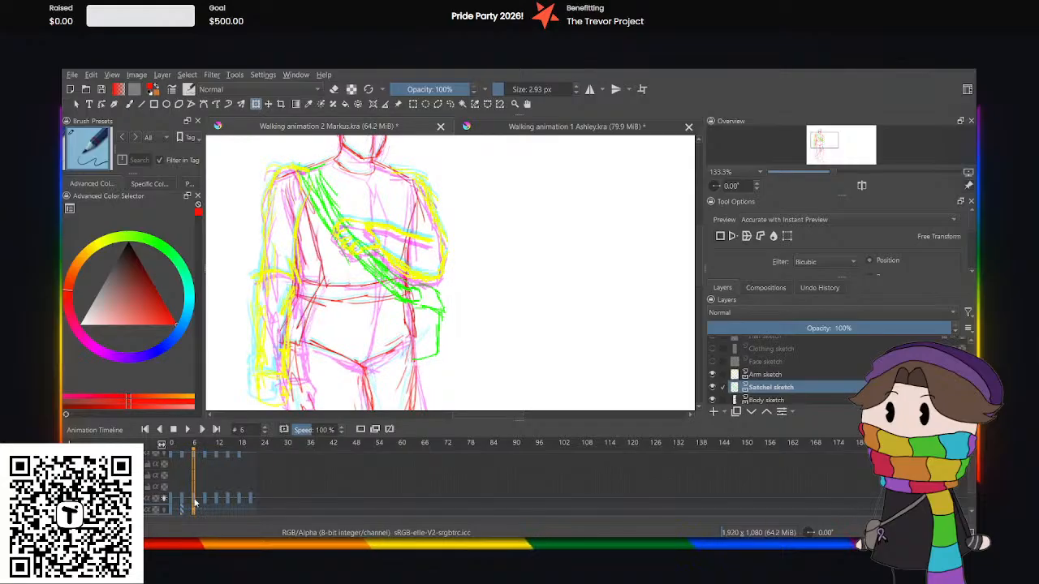
pyautogui.click(377, 283)
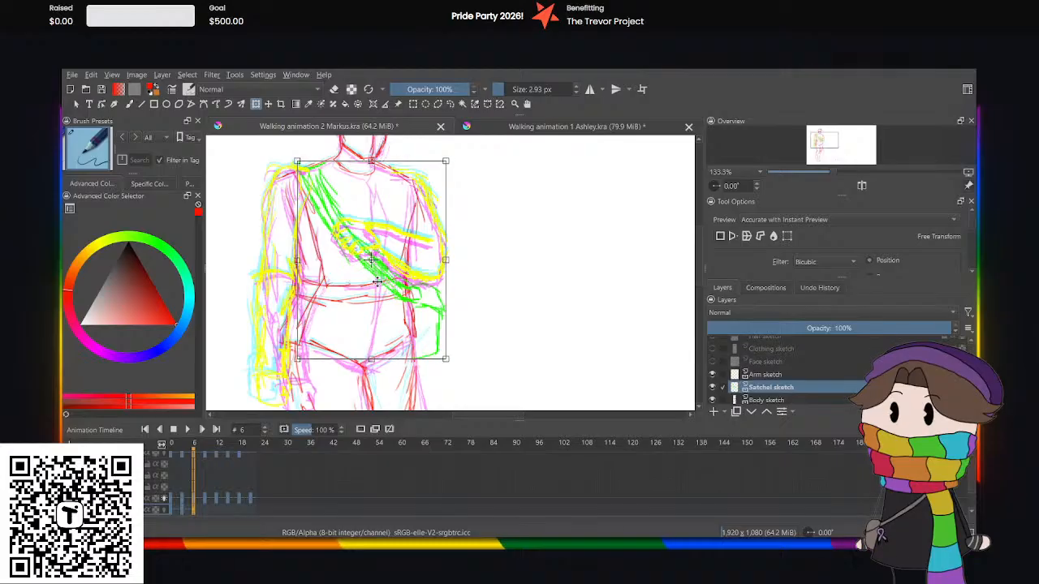
pyautogui.press('Up')
pyautogui.press('Up')
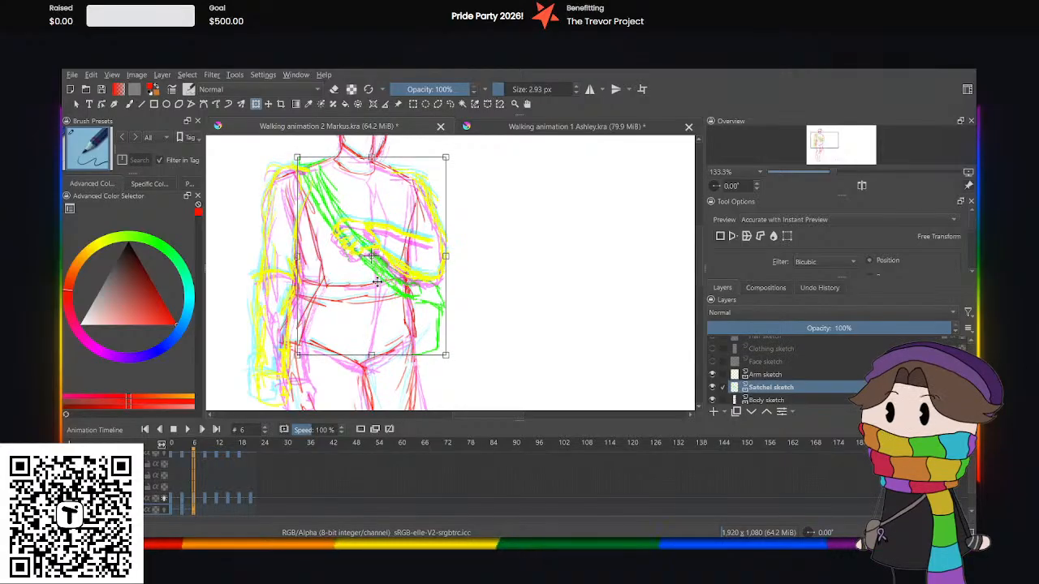
# Transform the whole satchel sketch slightly further up at frame 9 and a touch down at frame 12.
pyautogui.click(204, 512)
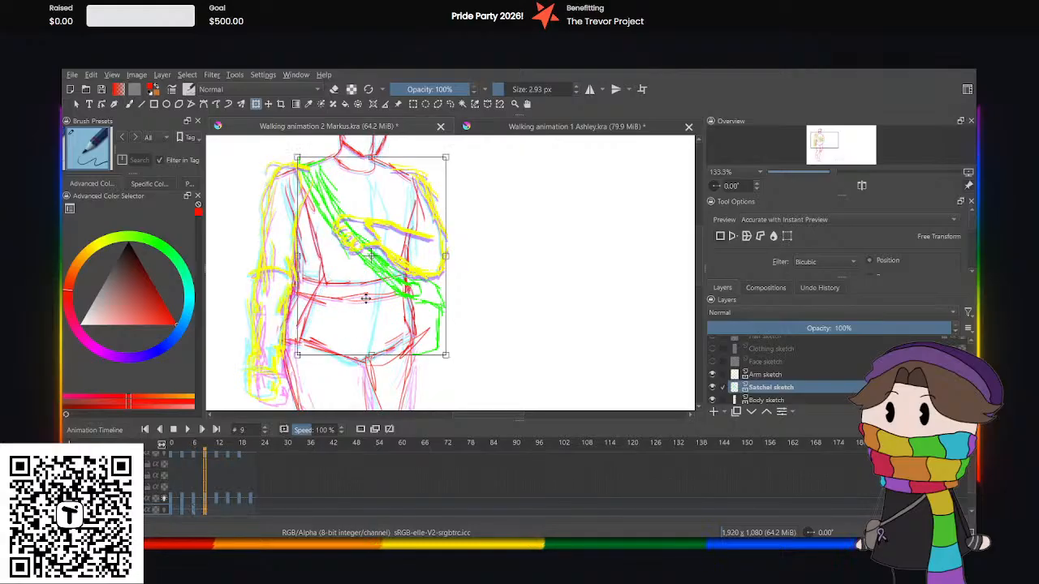
pyautogui.press('Up')
pyautogui.press('Up')
pyautogui.press('Up')
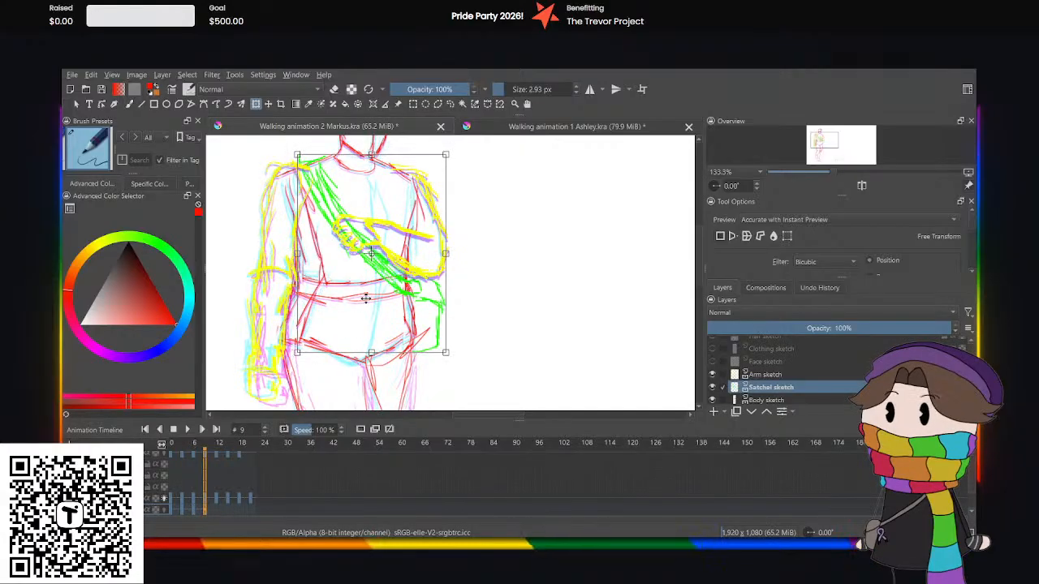
pyautogui.click(217, 510)
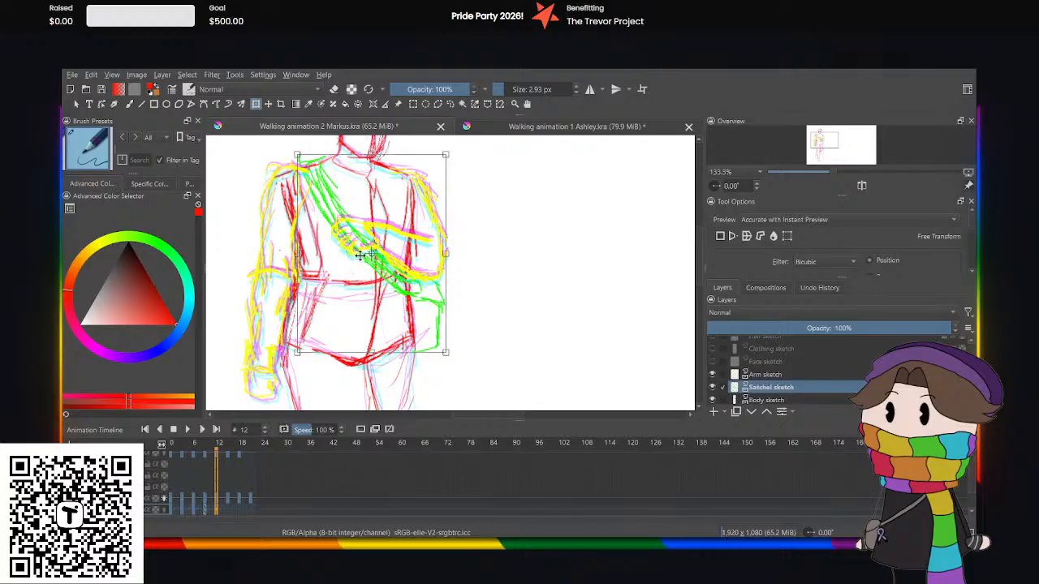
pyautogui.press('Down')
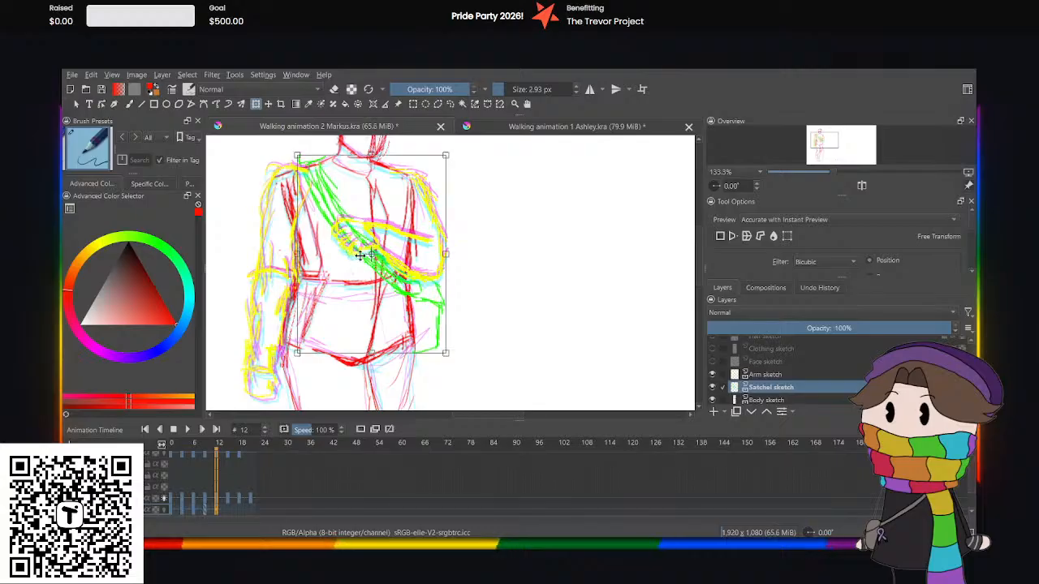
# At frame 15, lower the whole satchel sketch slightly with Transform to follow the body's dip.
pyautogui.click(229, 510)
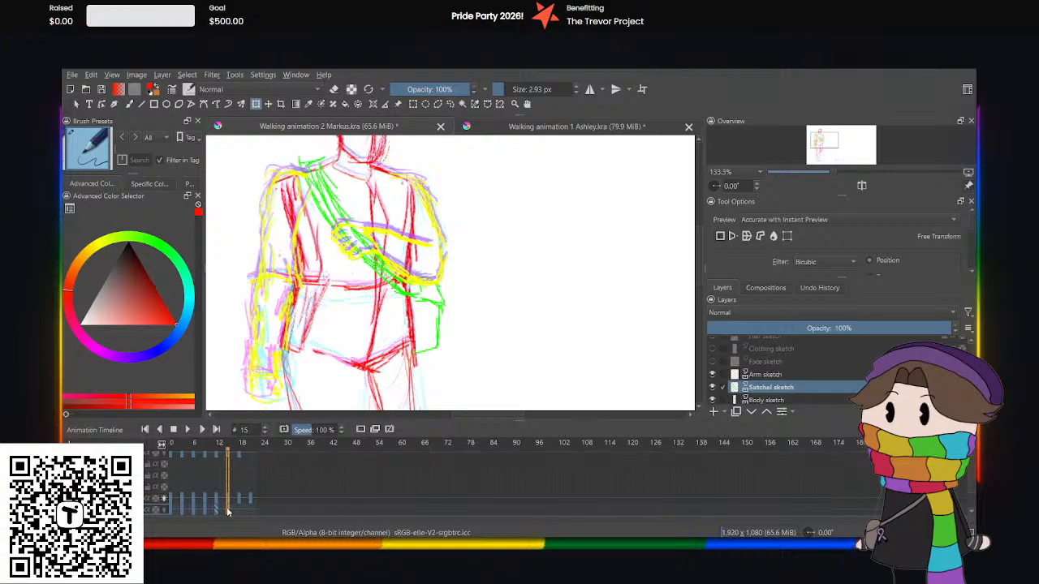
pyautogui.click(349, 272)
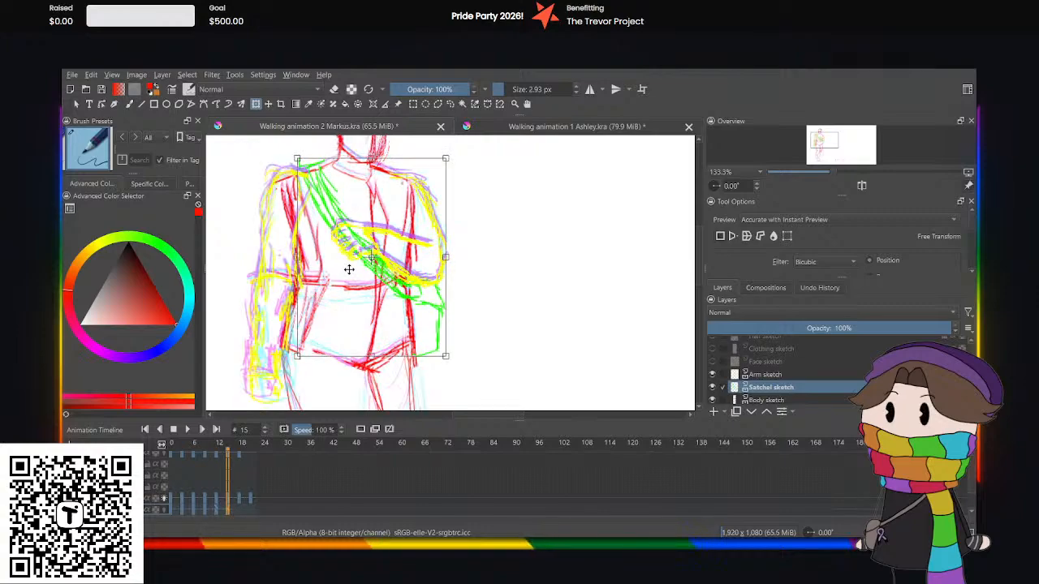
pyautogui.press('Down')
pyautogui.press('Down')
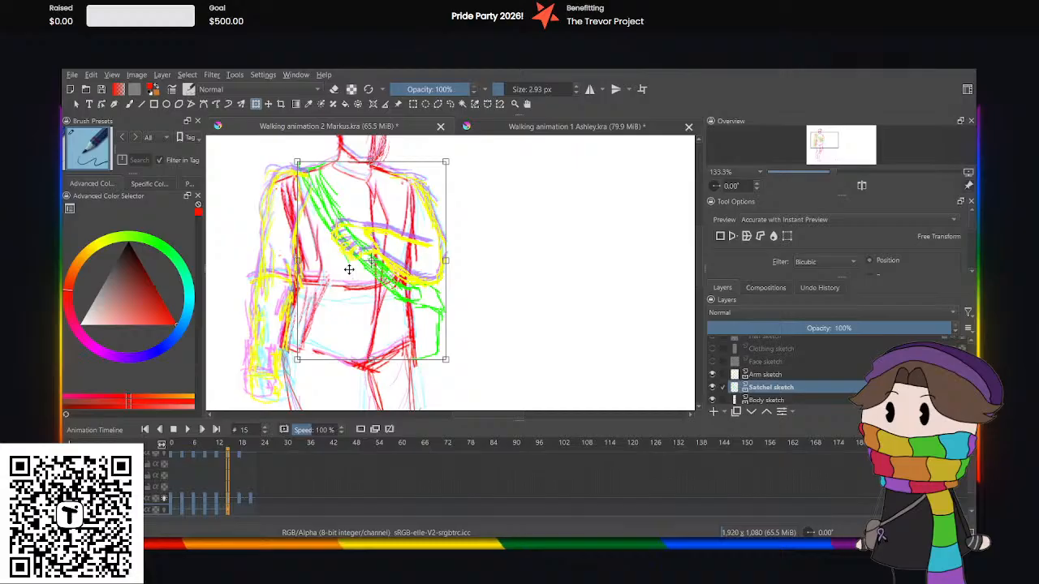
# At frame 18, raise the whole satchel sketch slightly with Transform.
pyautogui.click(236, 511)
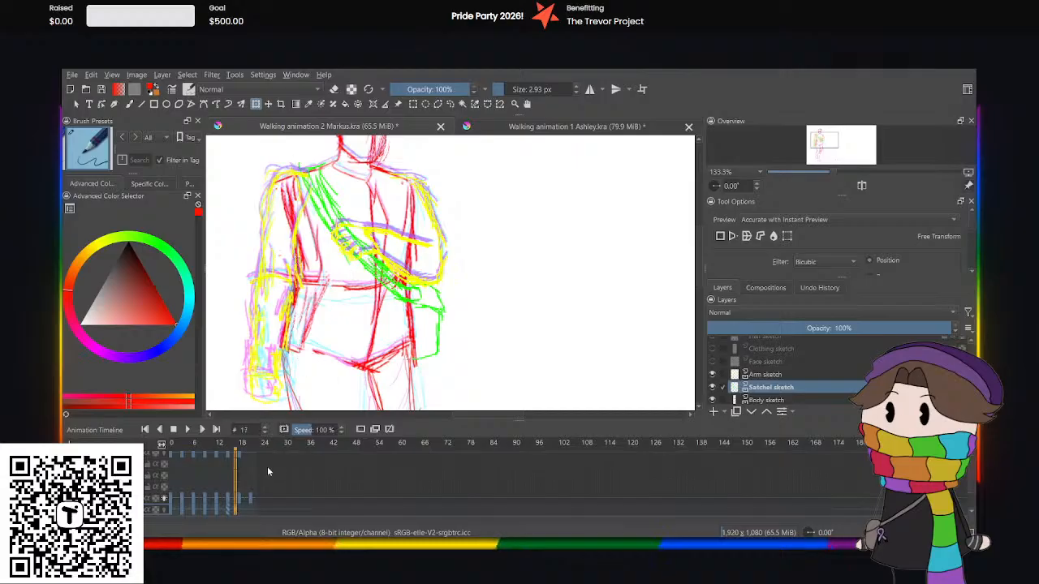
pyautogui.click(240, 511)
pyautogui.click(374, 227)
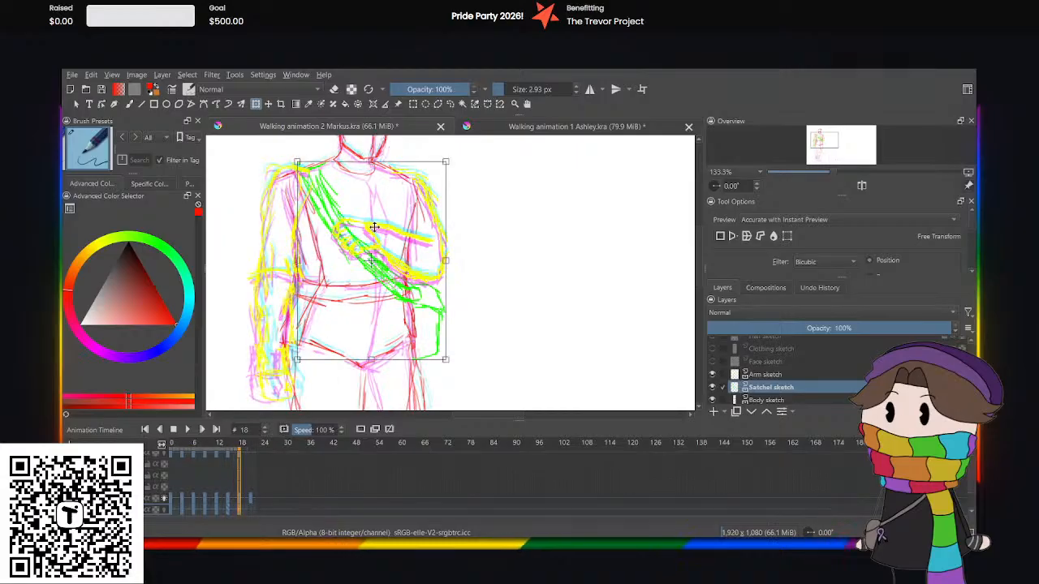
pyautogui.press('Up')
pyautogui.press('Up')
pyautogui.press('Up')
pyautogui.press('Up')
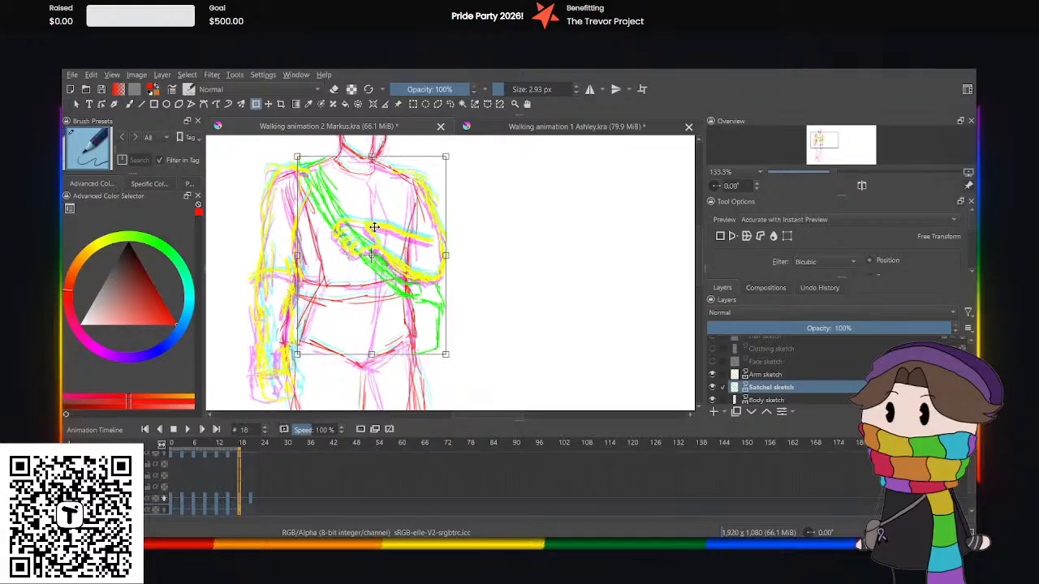
# At frame 21, nudge the whole satchel sketch slightly further up with Transform, and play the walk cycle to preview the new bounce.
pyautogui.click(251, 509)
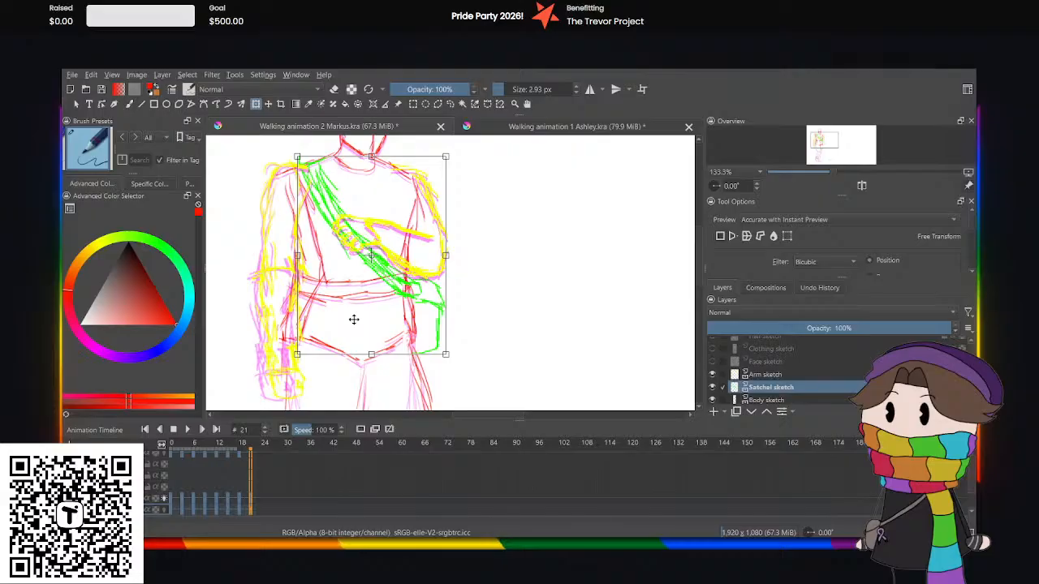
pyautogui.press('Up')
pyautogui.press('Up')
pyautogui.press('Up')
pyautogui.press('Up')
pyautogui.press('Up')
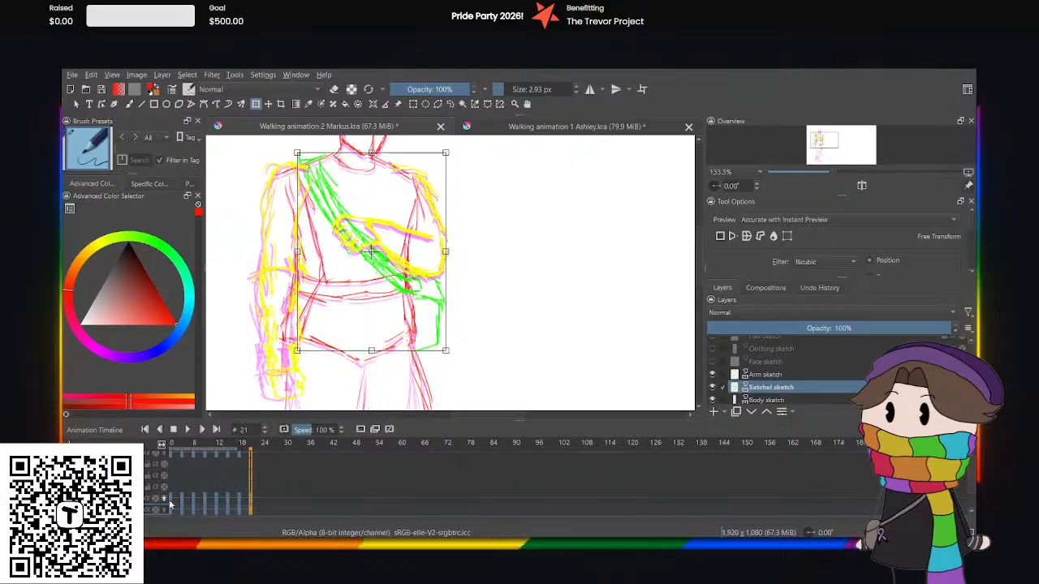
pyautogui.click(187, 429)
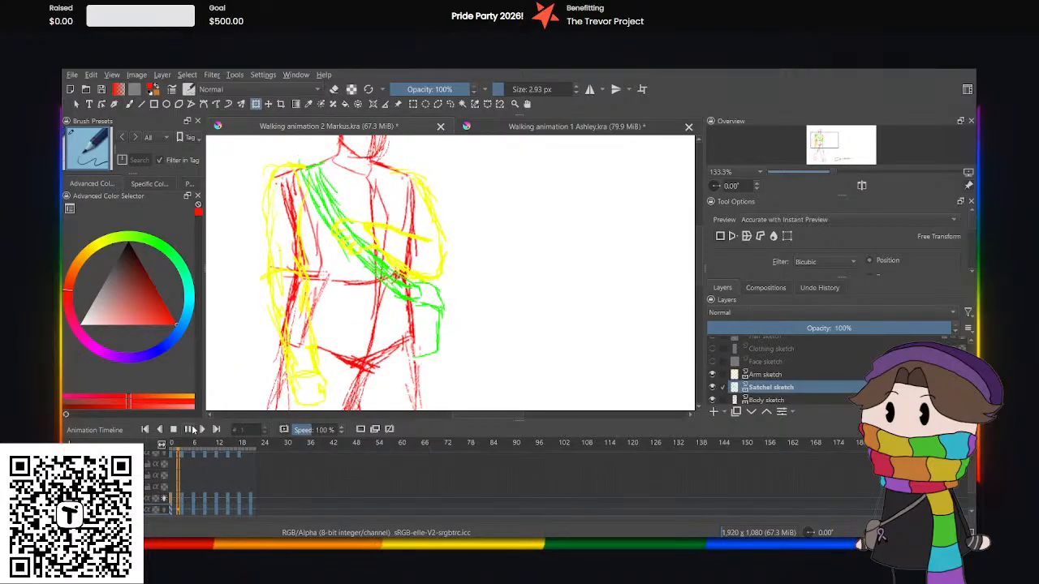
pyautogui.scroll(-2, 446, 216)
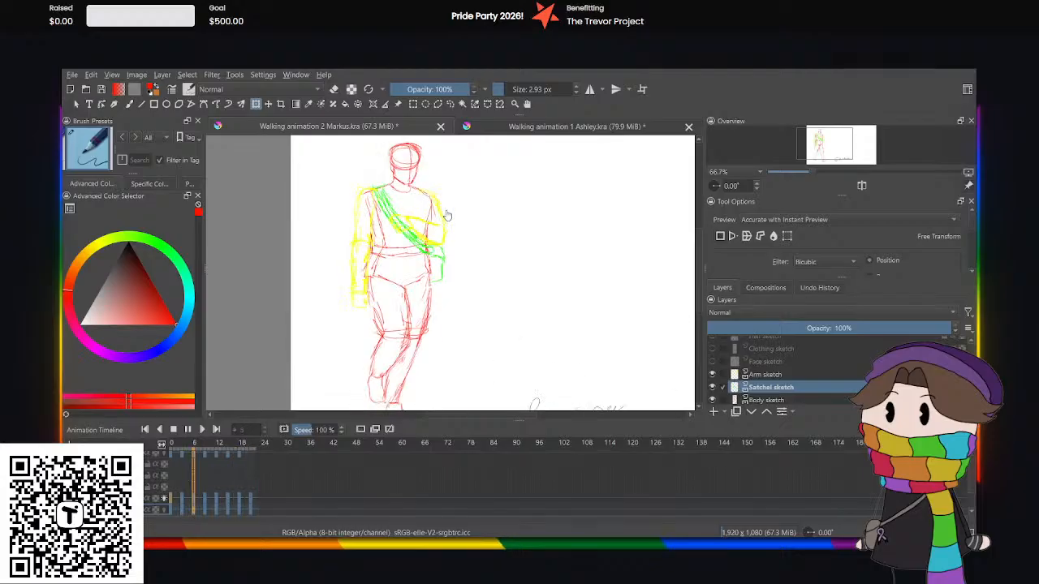
pyautogui.scroll(2, 446, 215)
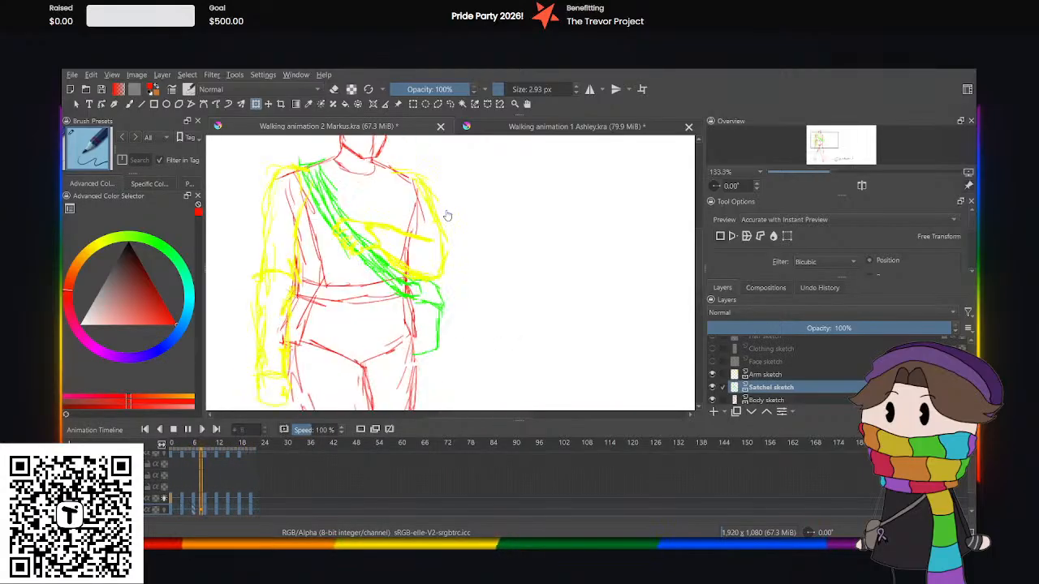
pyautogui.scroll(-3, 446, 216)
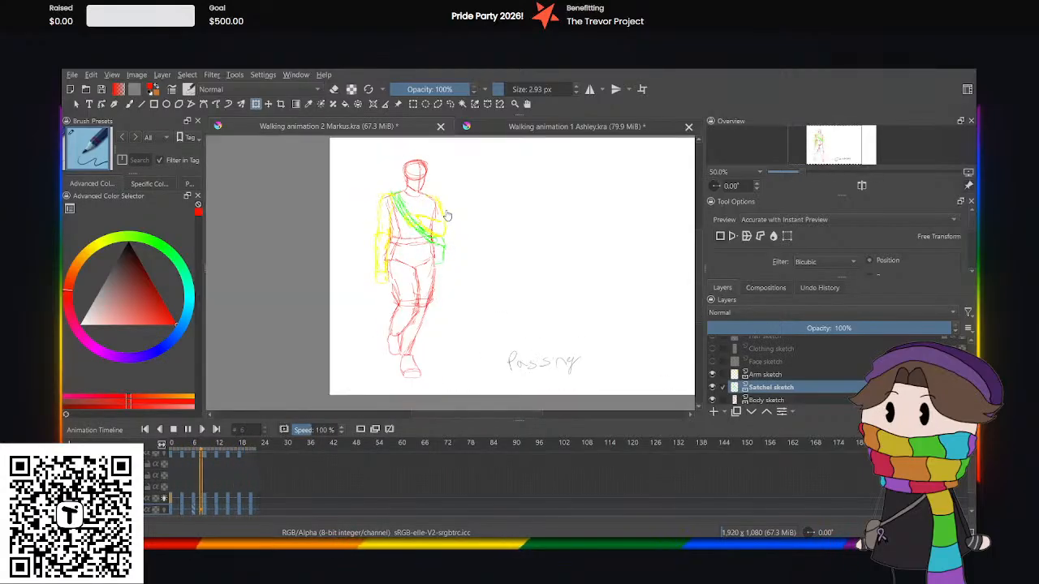
# Stop the playback and outline the bent forearm across the chest with a freehand selection at frame 3.
pyautogui.scroll(3, 446, 216)
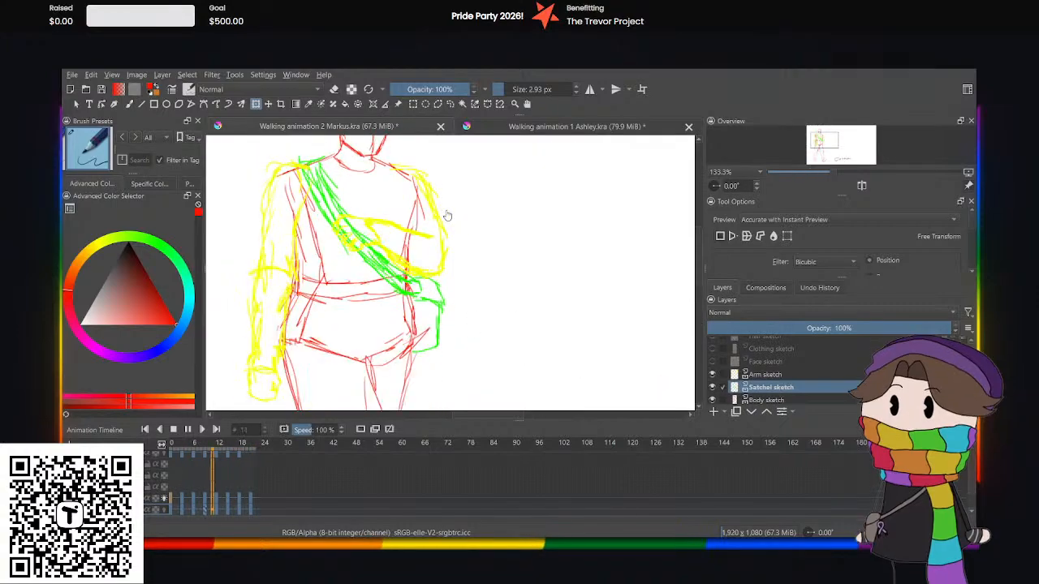
pyautogui.click(188, 429)
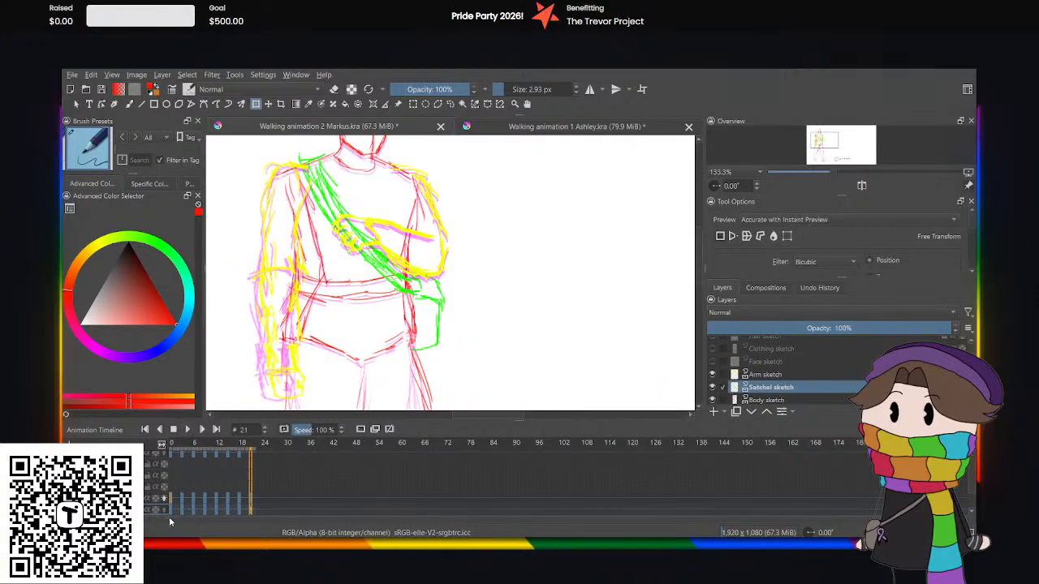
pyautogui.click(178, 499)
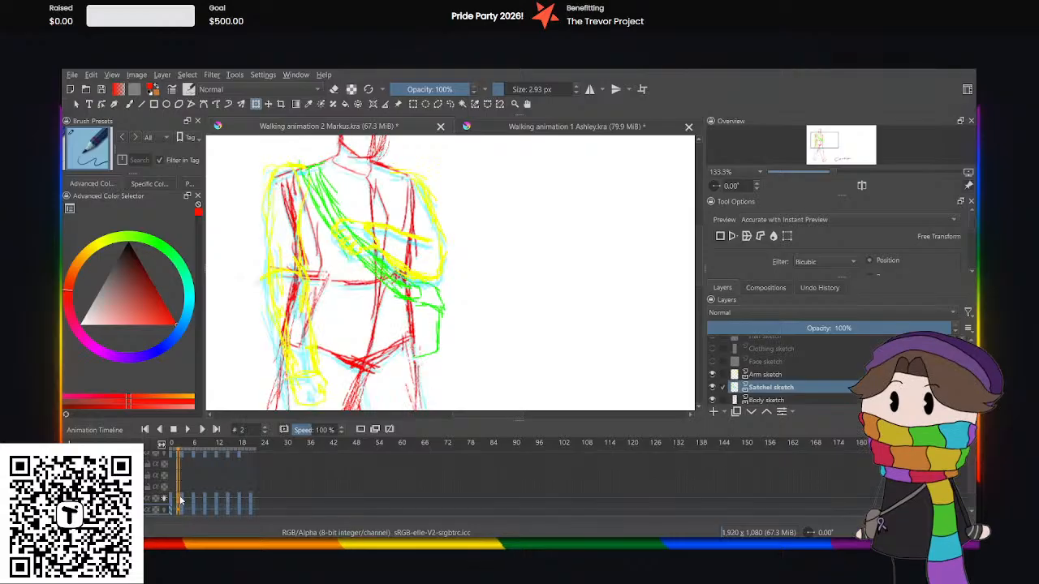
pyautogui.click(184, 499)
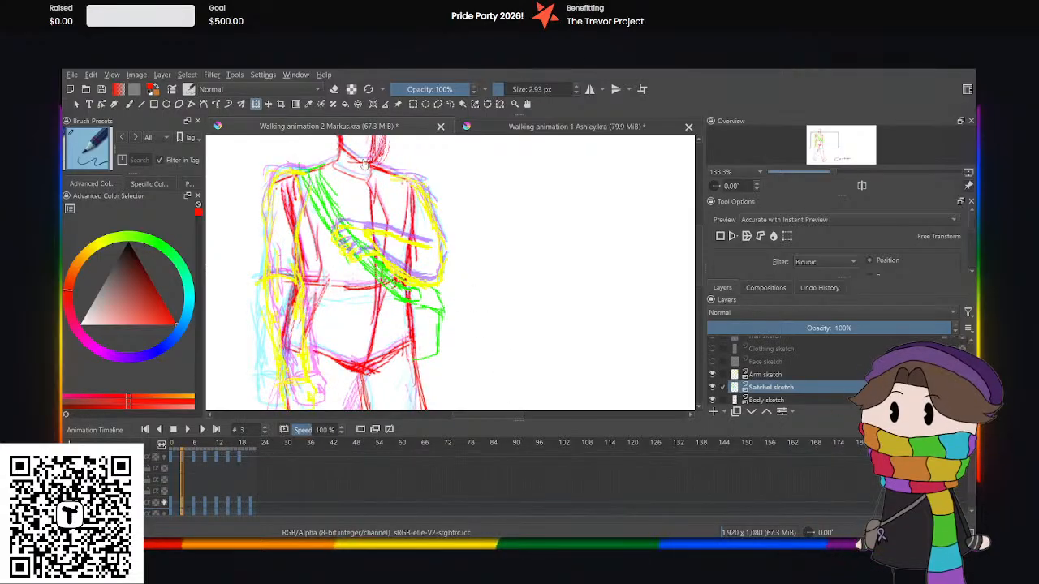
pyautogui.click(450, 104)
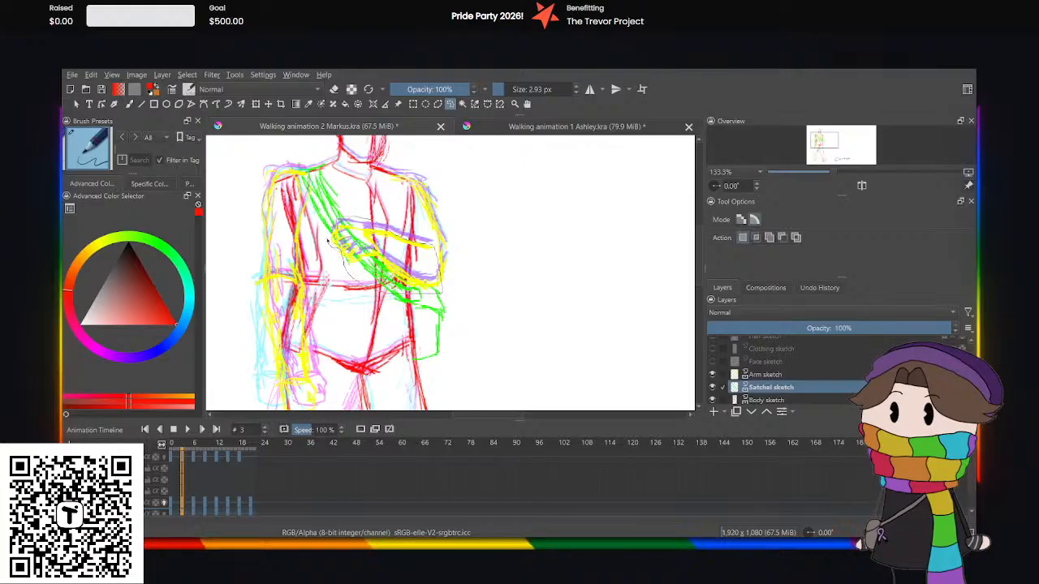
pyautogui.click(256, 103)
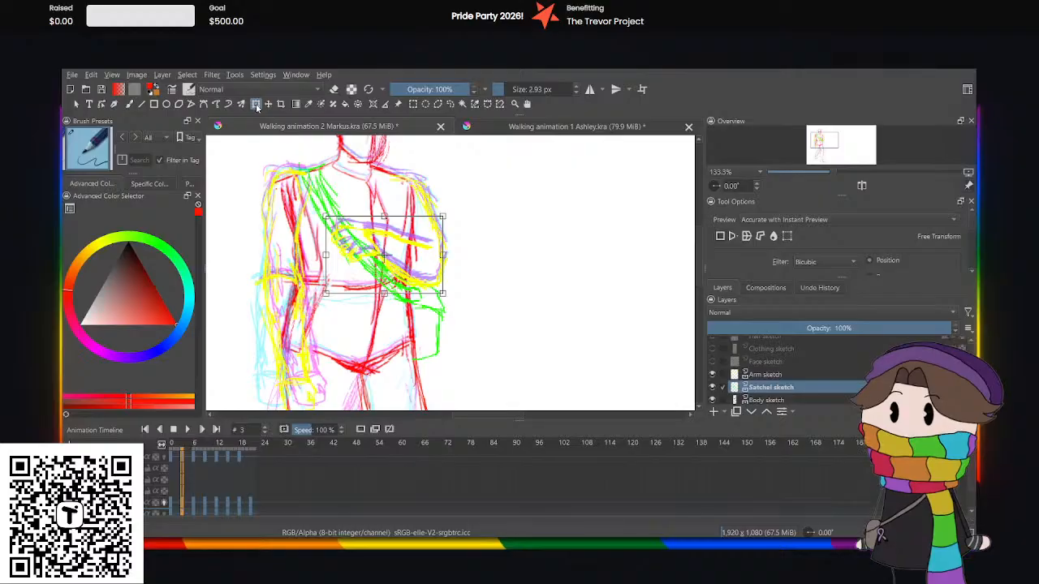
pyautogui.press('Up')
pyautogui.press('Up')
pyautogui.press('Up')
pyautogui.press('Up')
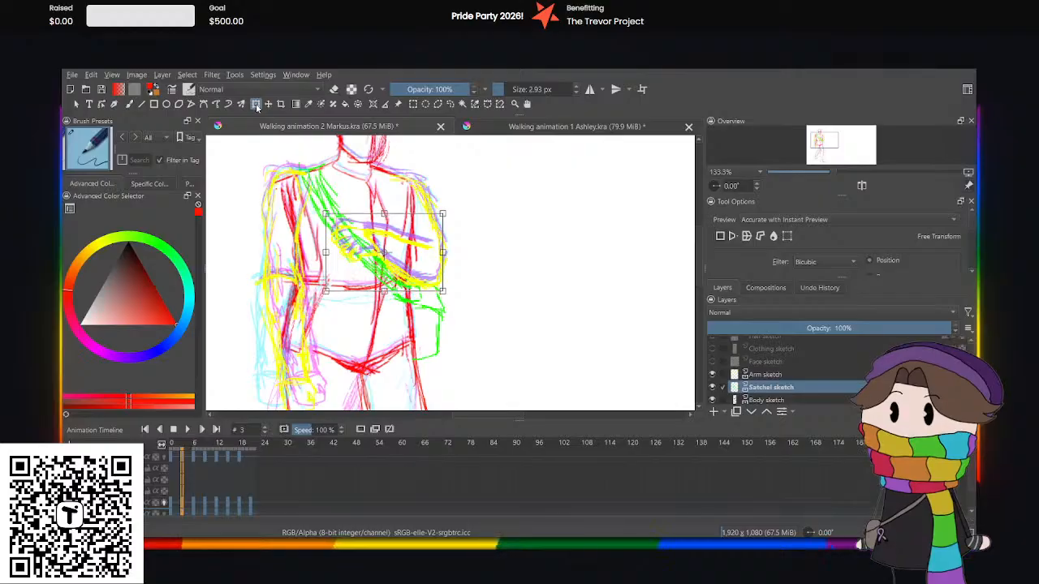
pyautogui.press('Return')
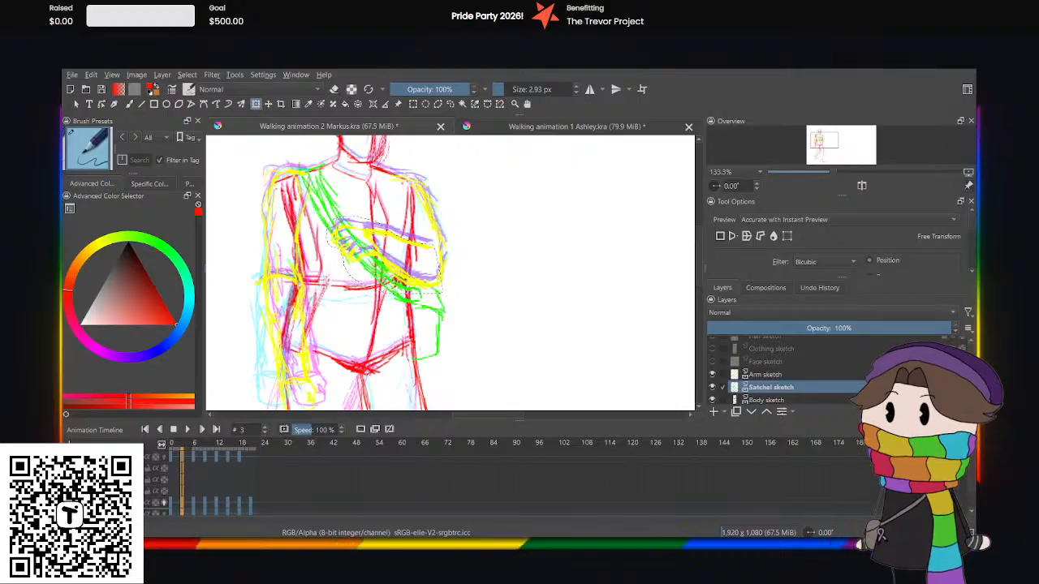
# On the arm sketch, raise the selected forearm slightly with Transform at frame 3, and start Transform on it at frame 6.
pyautogui.press('pageup')
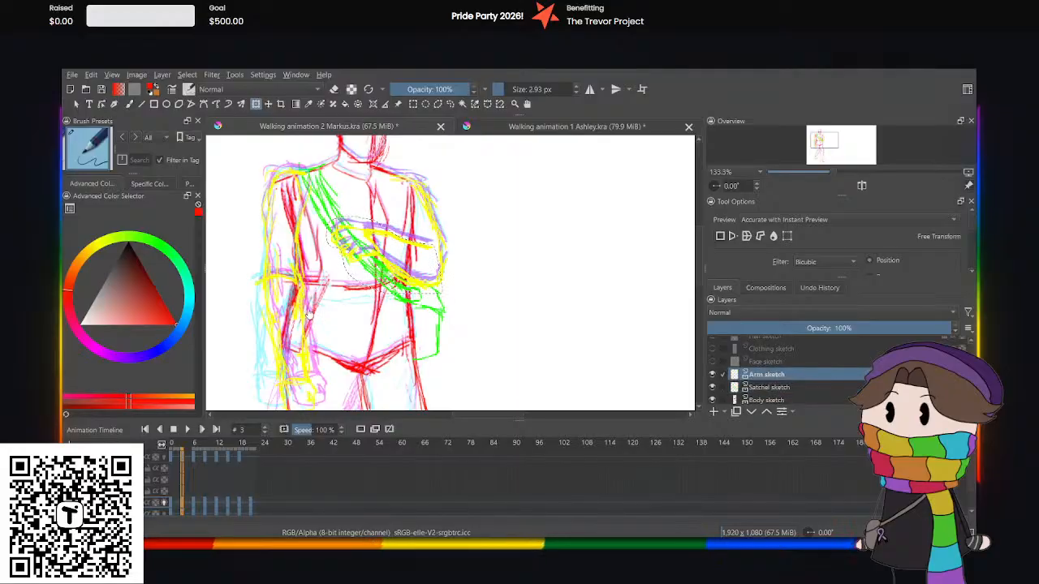
pyautogui.hotkey('ctrl', 't')
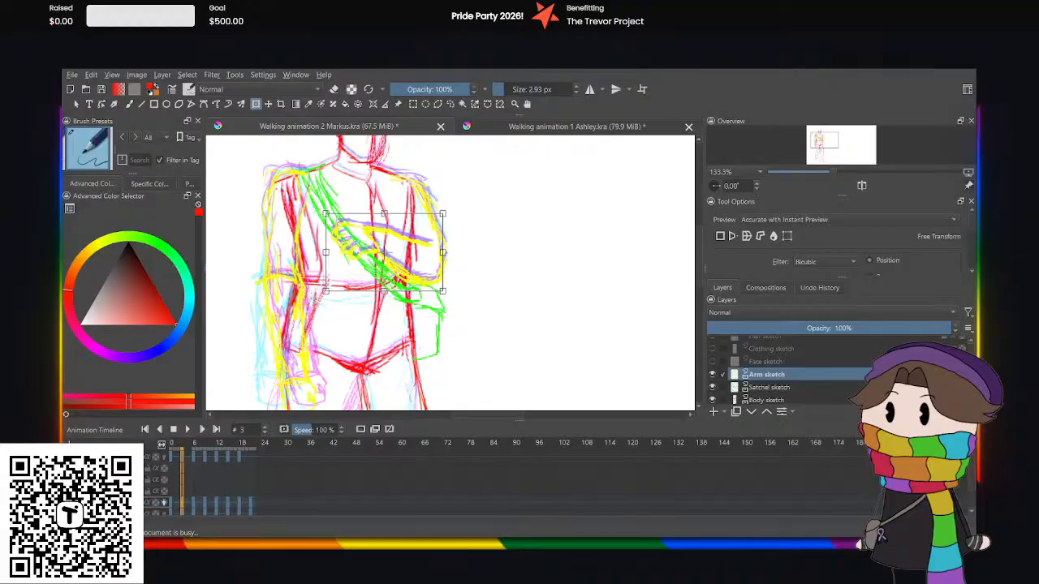
pyautogui.click(193, 498)
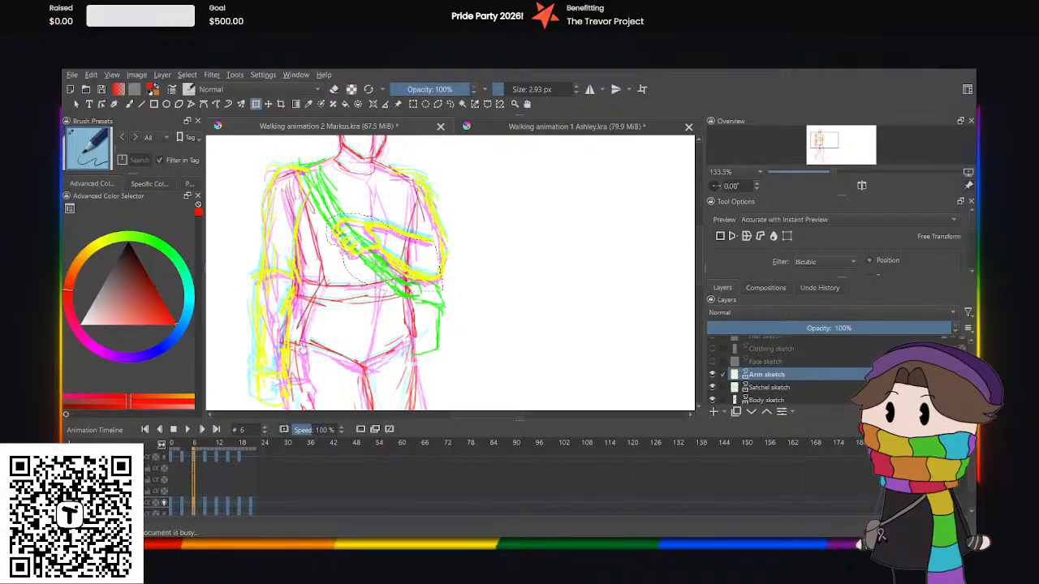
pyautogui.hotkey('ctrl', 't')
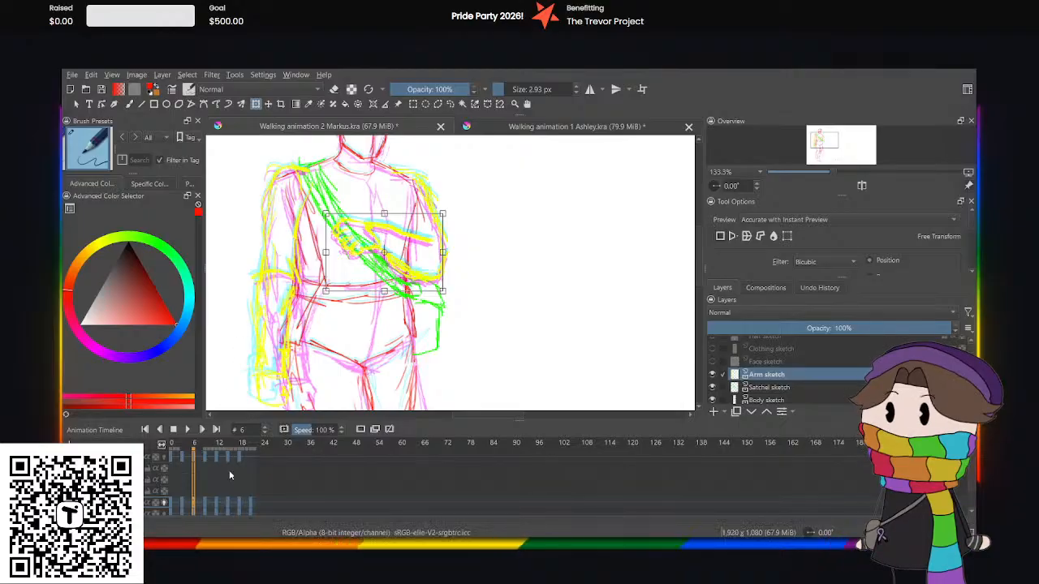
# Play the walk cycle briefly from its first frames to check the bent forearm's motion.
pyautogui.click(174, 505)
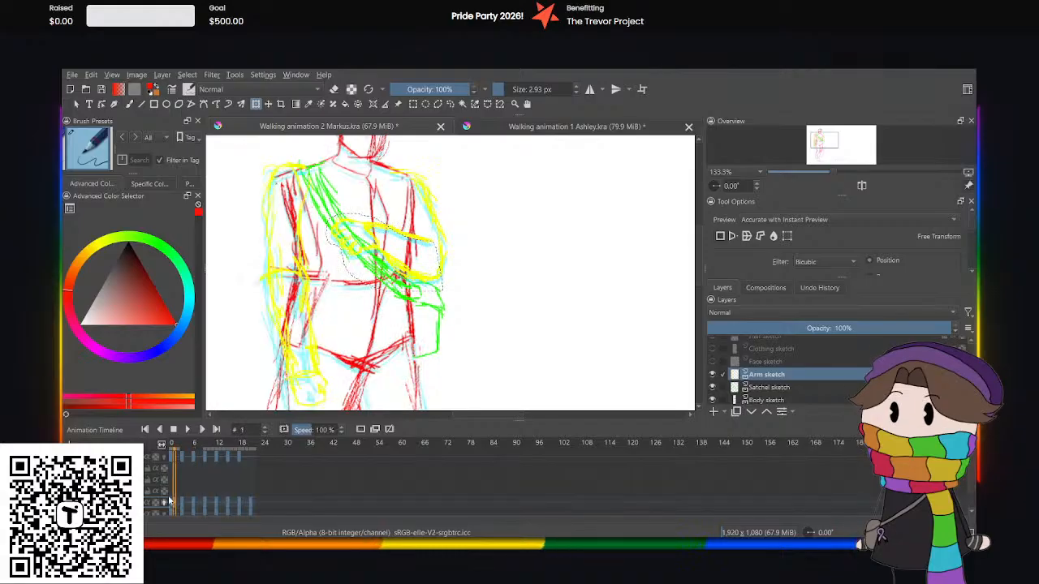
pyautogui.press('pageup')
pyautogui.click(187, 429)
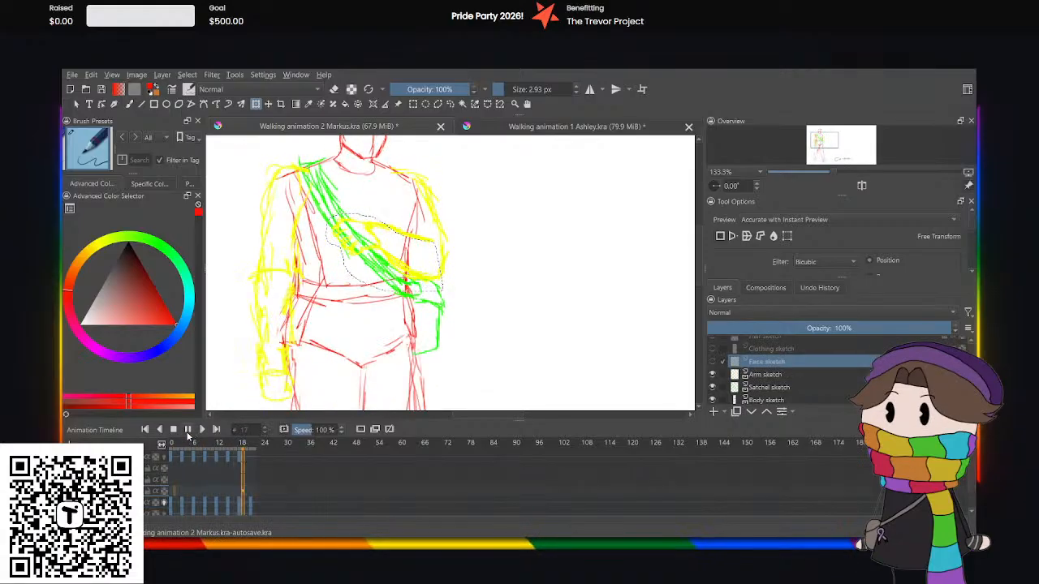
pyautogui.click(187, 430)
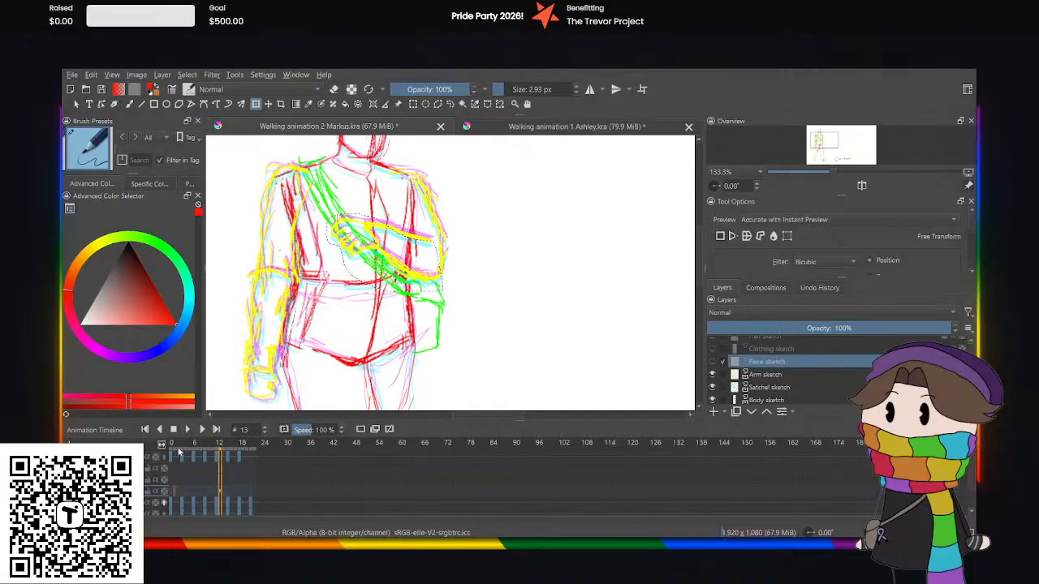
# Return to the arm sketch, compare frames 3 and 6, and lower the selected forearm slightly with Transform at frame 9.
pyautogui.click(183, 507)
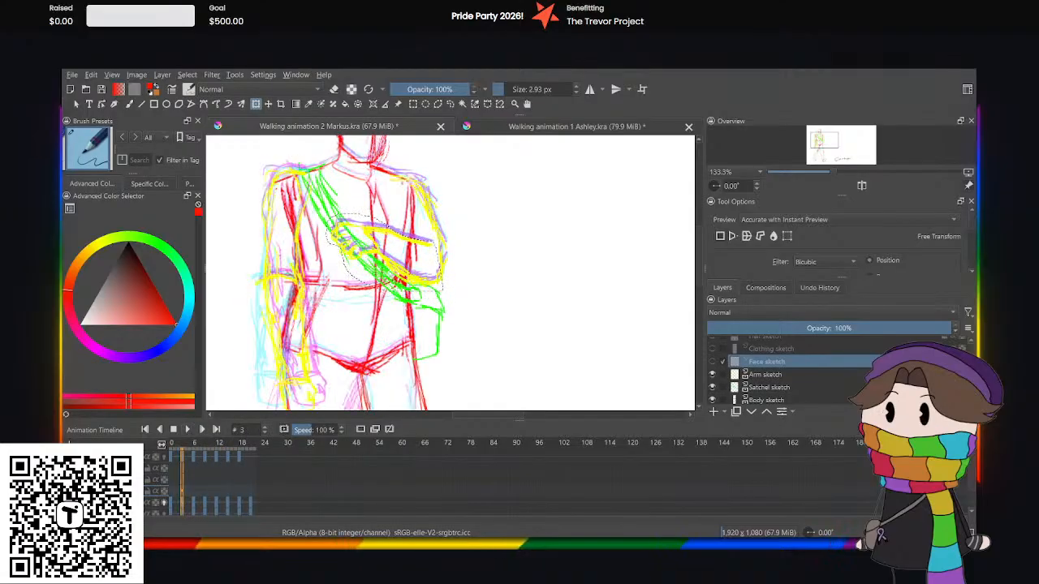
pyautogui.click(114, 502)
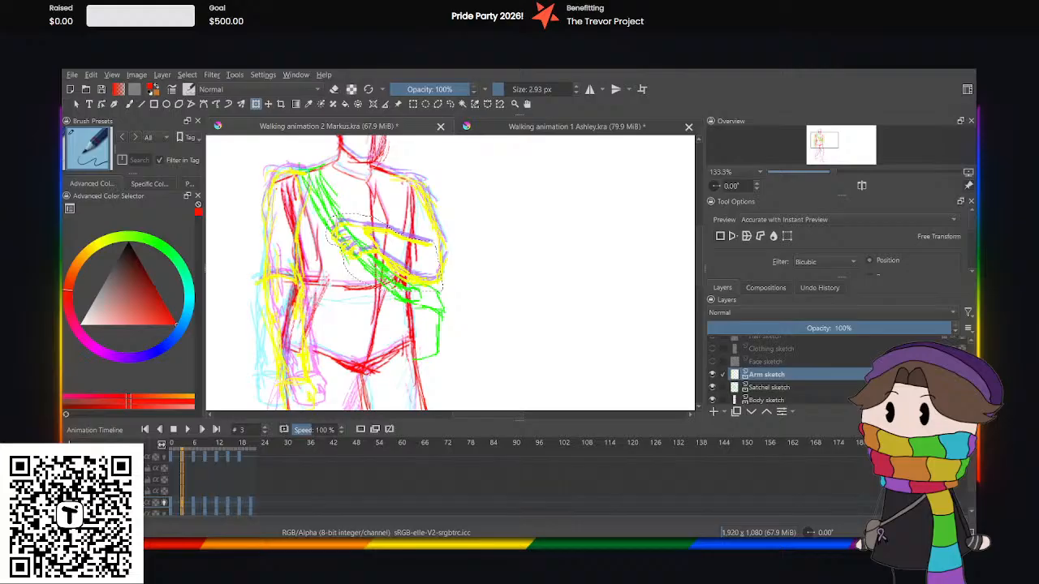
pyautogui.click(171, 507)
pyautogui.click(181, 509)
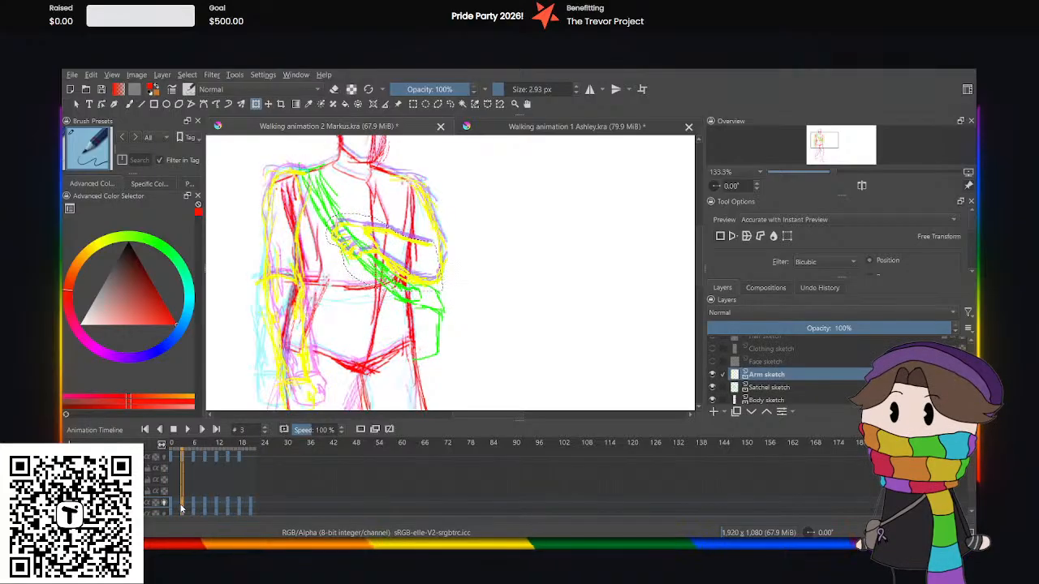
pyautogui.click(195, 506)
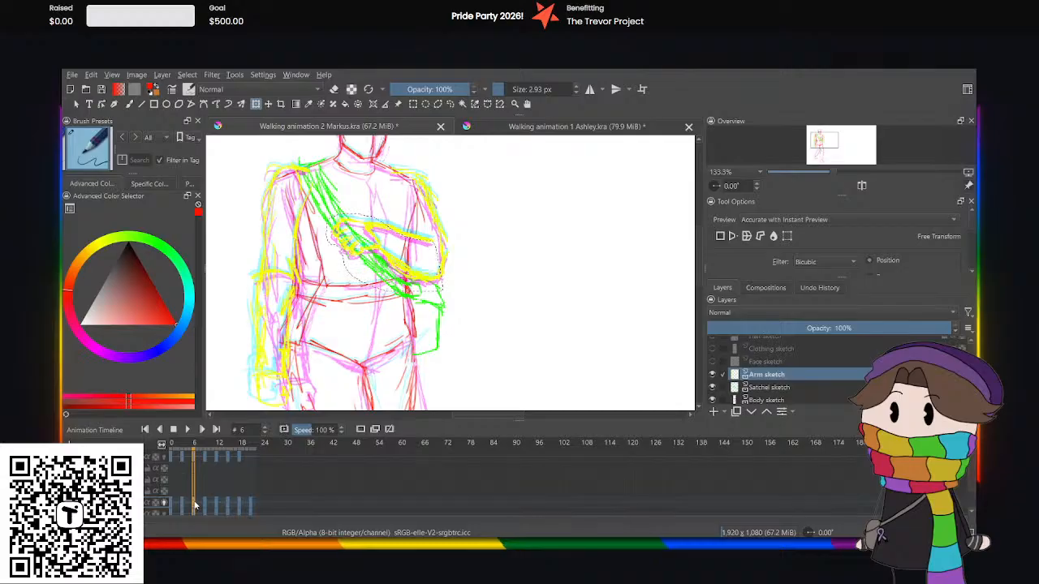
pyautogui.click(206, 507)
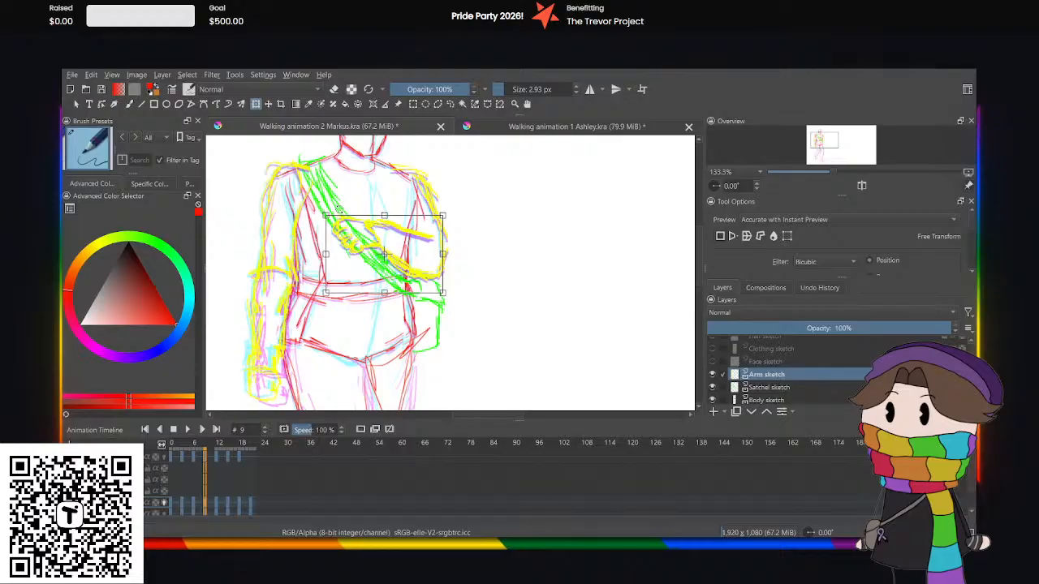
pyautogui.click(451, 104)
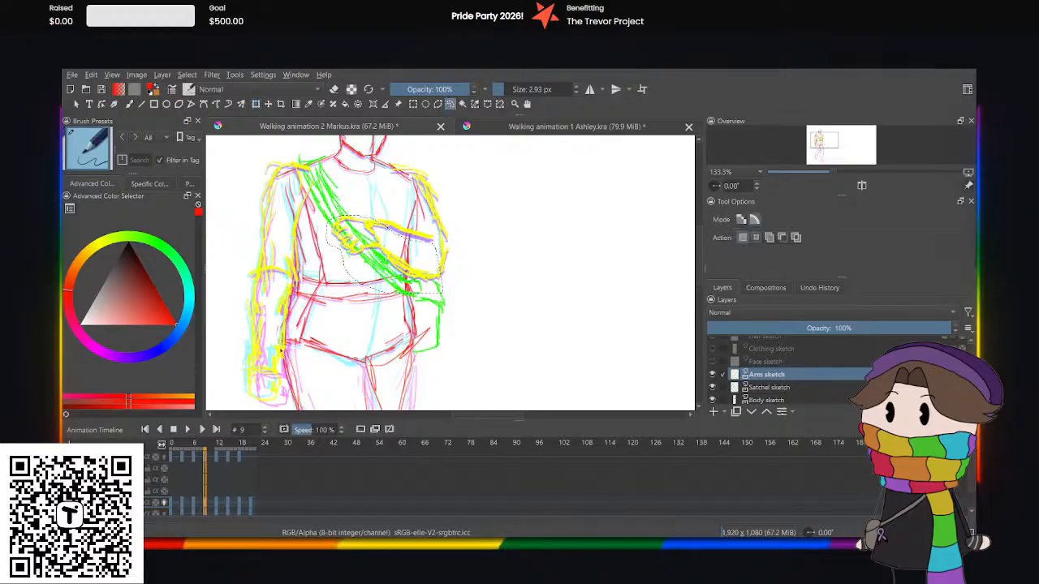
# Replay the walk cycle from frame 0 to check the adjusted forearm poses.
pyautogui.click(170, 504)
pyautogui.click(186, 430)
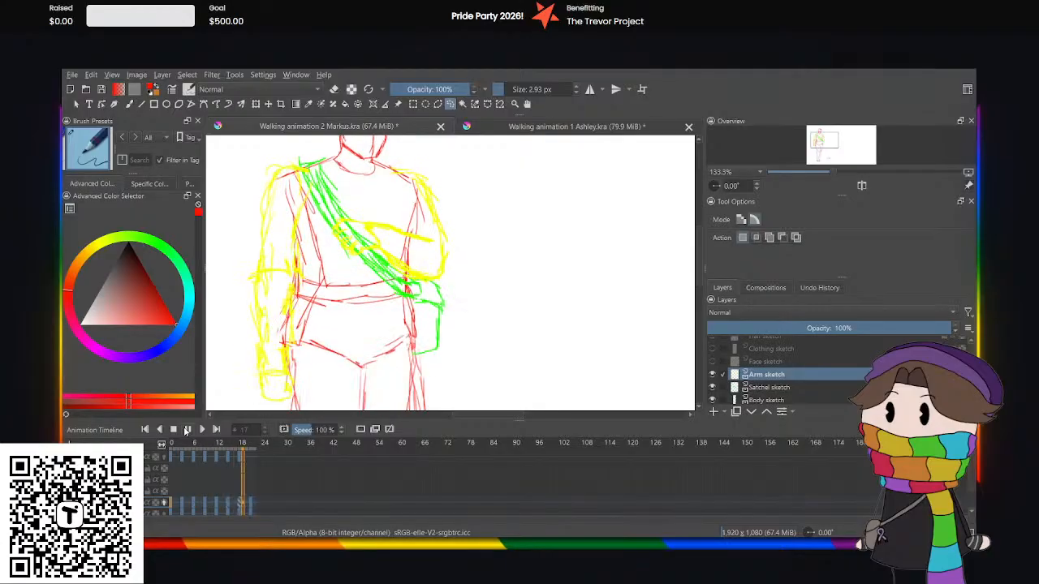
pyautogui.click(186, 430)
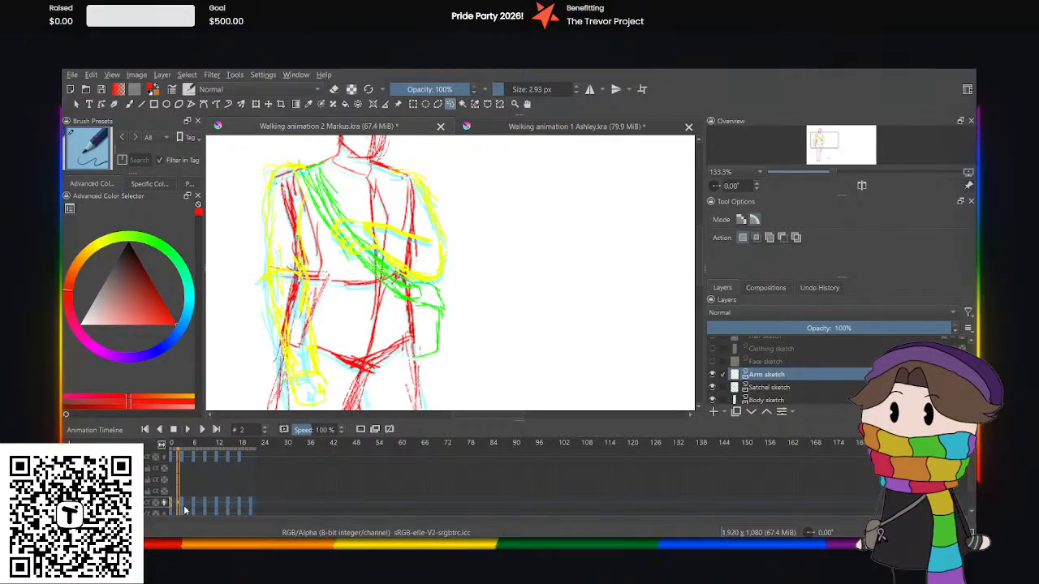
# At frame 15 of the arm sketch, select the bent forearm freehand and raise it slightly with Transform.
pyautogui.click(216, 507)
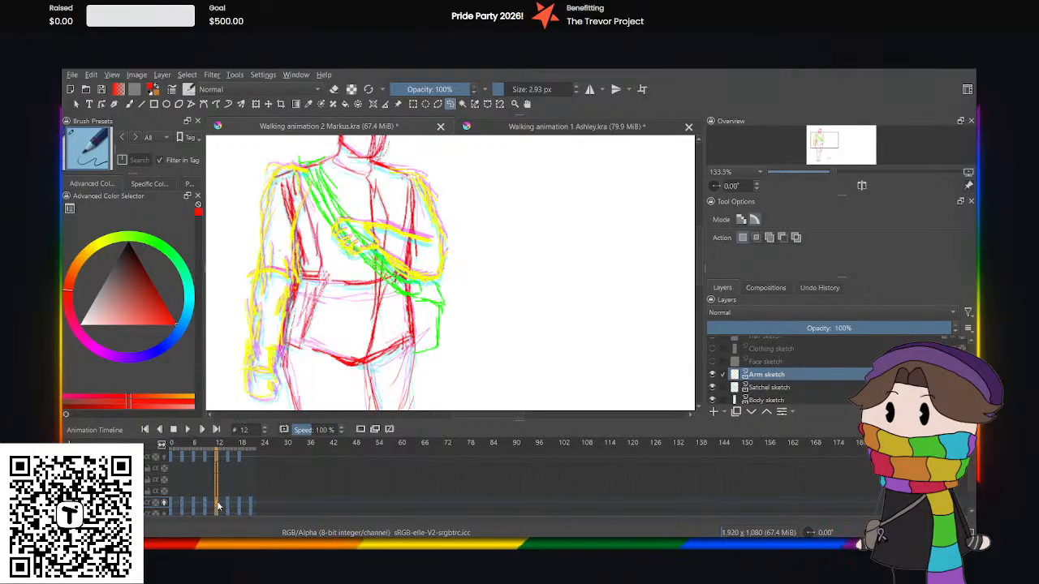
pyautogui.click(228, 505)
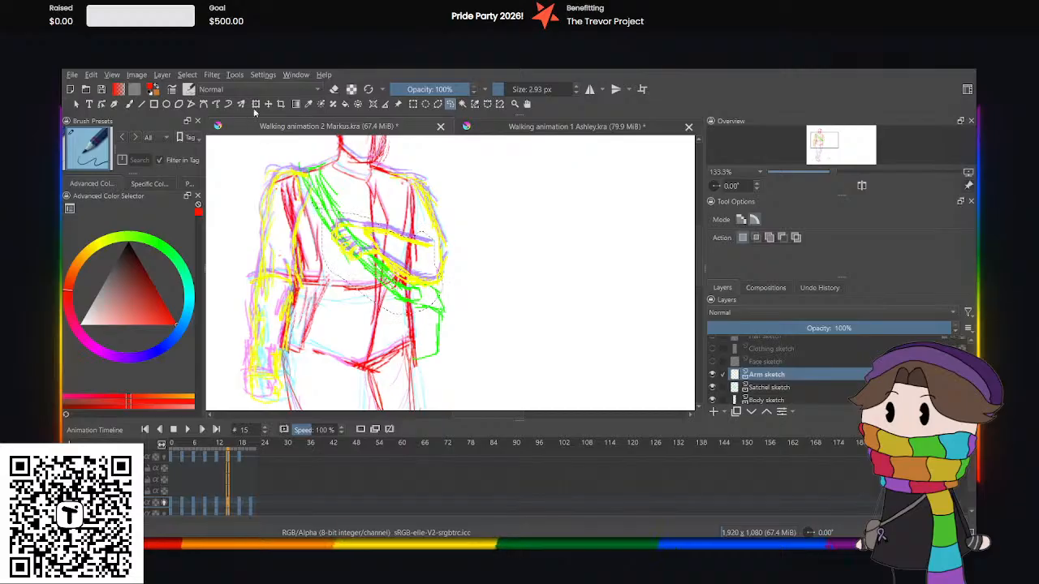
pyautogui.click(255, 104)
pyautogui.press('Up')
pyautogui.press('Up')
pyautogui.press('Up')
pyautogui.press('Up')
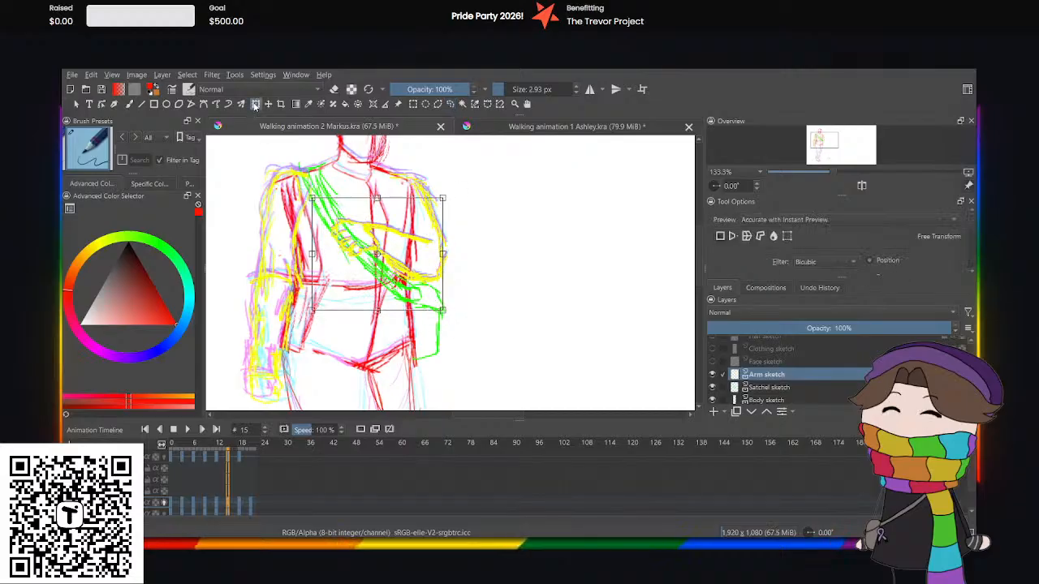
pyautogui.click(451, 104)
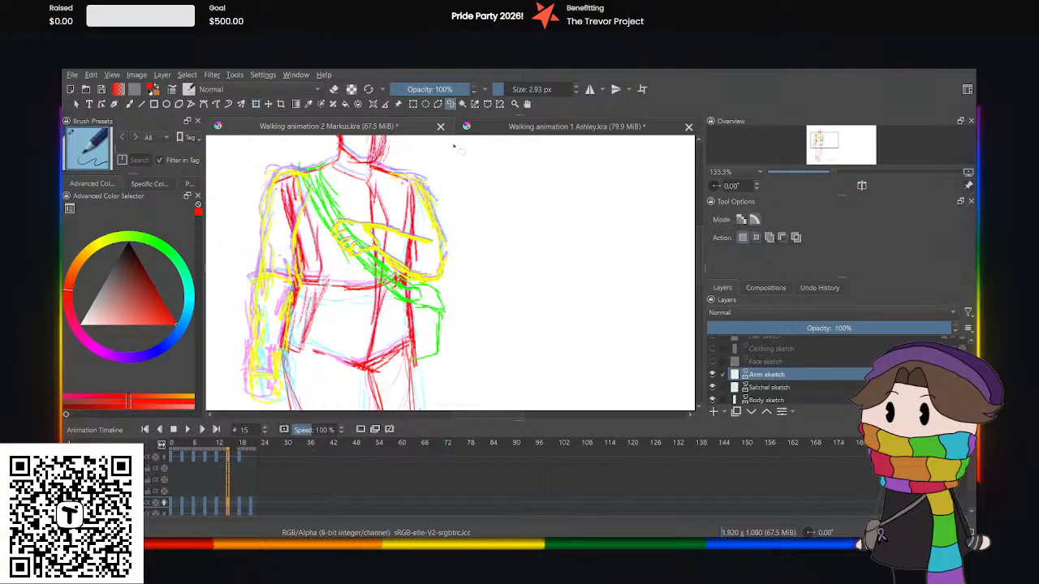
# At frame 21, select the bent forearm freehand and nudge it slightly with Transform to follow the body.
pyautogui.click(250, 509)
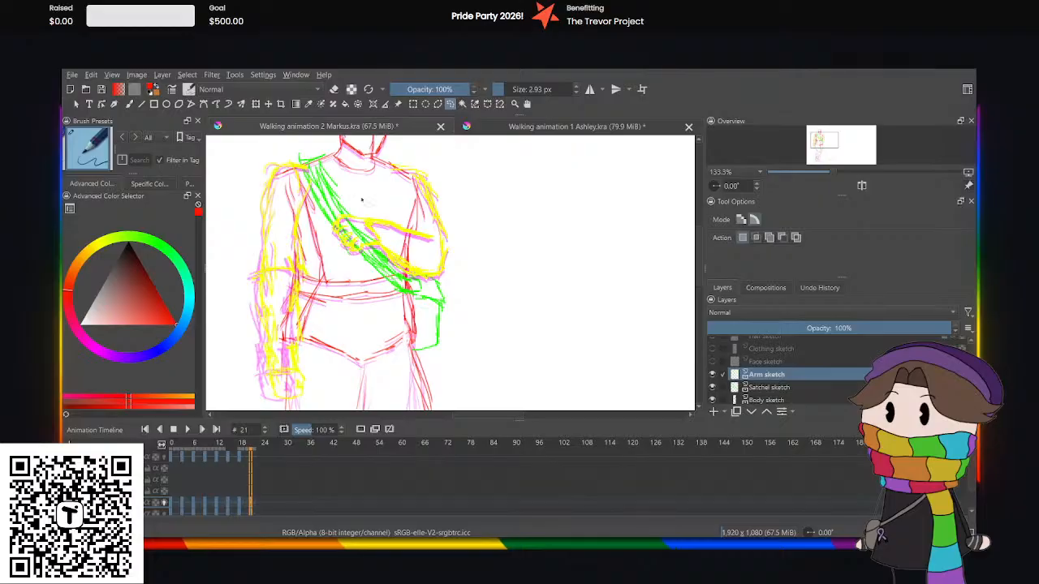
pyautogui.moveTo(431, 236)
pyautogui.mouseDown()
pyautogui.moveTo(376, 297)
pyautogui.moveTo(320, 262)
pyautogui.moveTo(333, 213)
pyautogui.mouseUp()
pyautogui.click(256, 105)
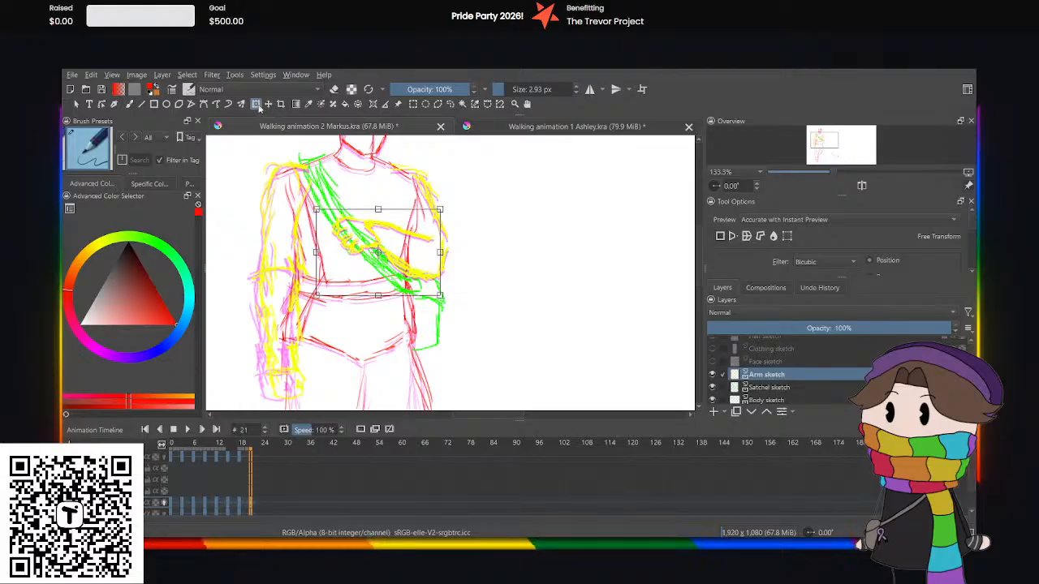
pyautogui.click(451, 103)
pyautogui.scroll(-4, 417, 237)
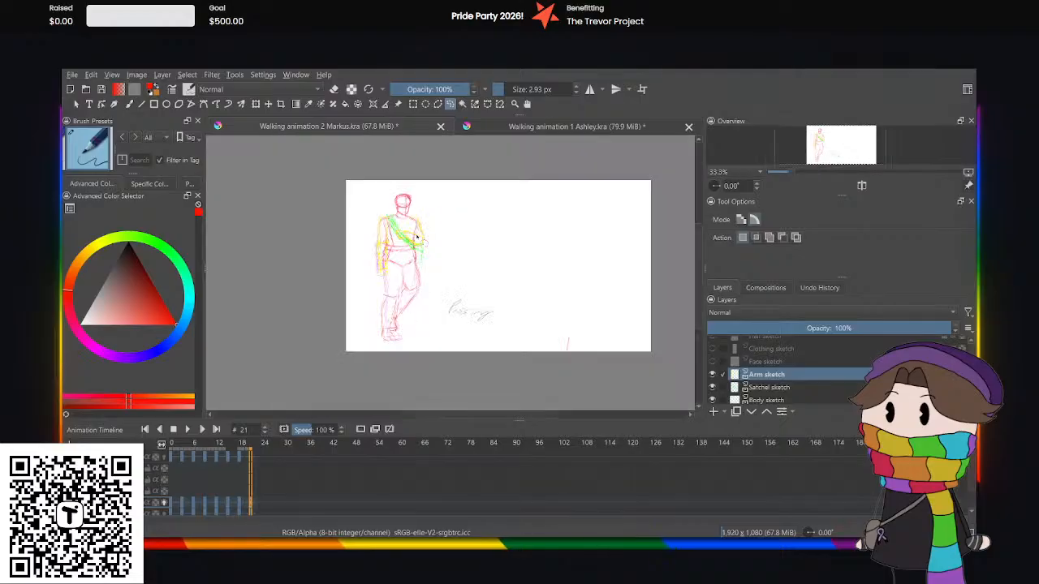
# Play the full walk cycle from frame 0 to review the arm's bounce, stop it, and make the face sketch layer visible.
pyautogui.click(167, 504)
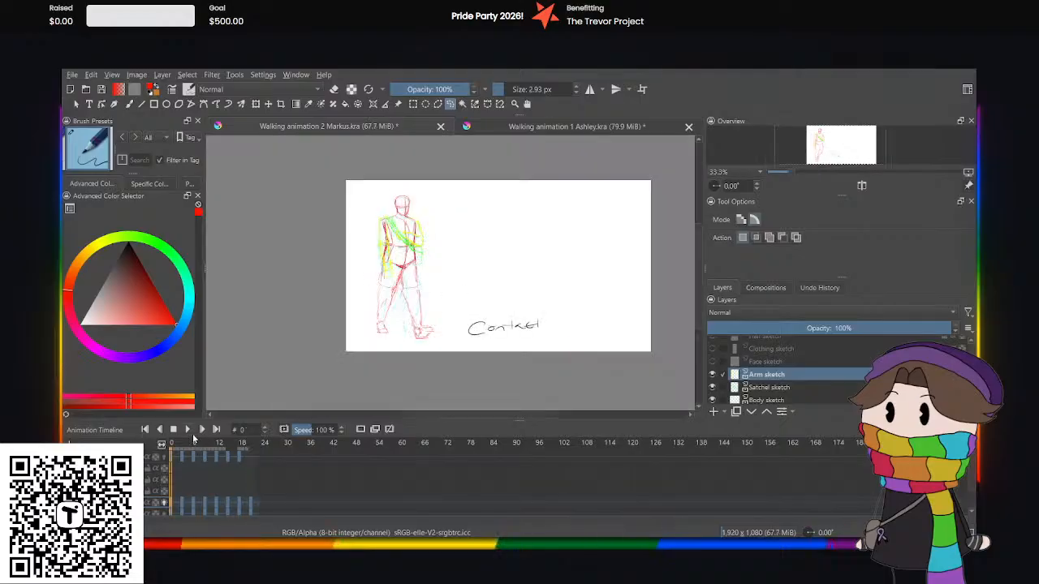
pyautogui.click(188, 429)
pyautogui.scroll(1, 467, 259)
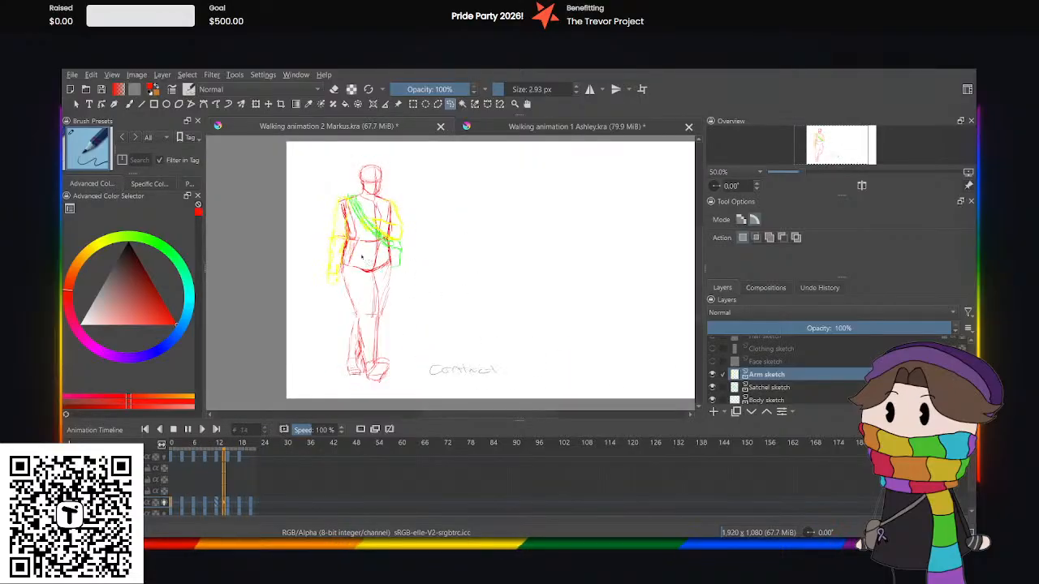
pyautogui.scroll(1, 297, 246)
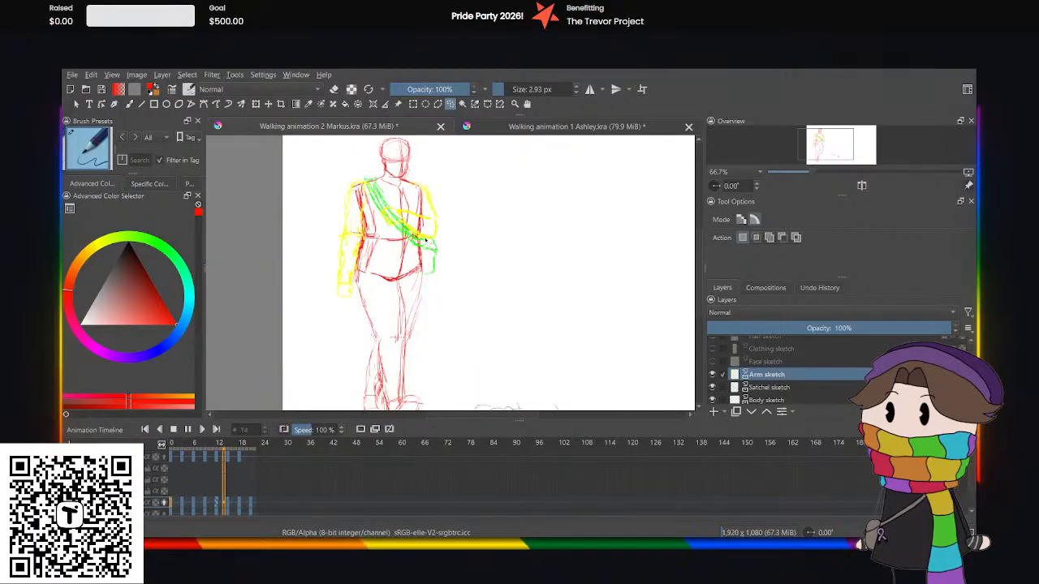
pyautogui.click(187, 429)
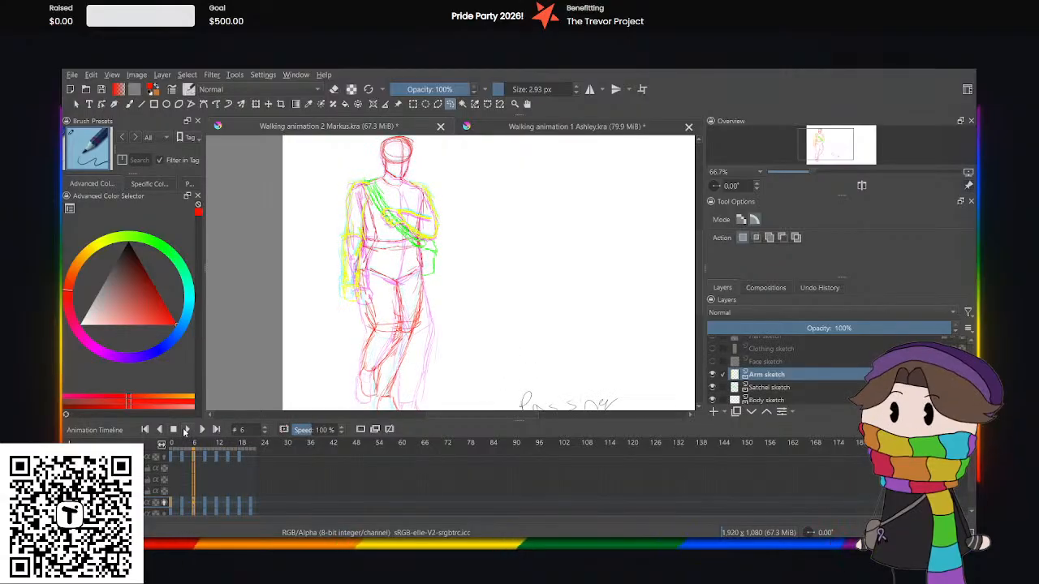
pyautogui.click(712, 361)
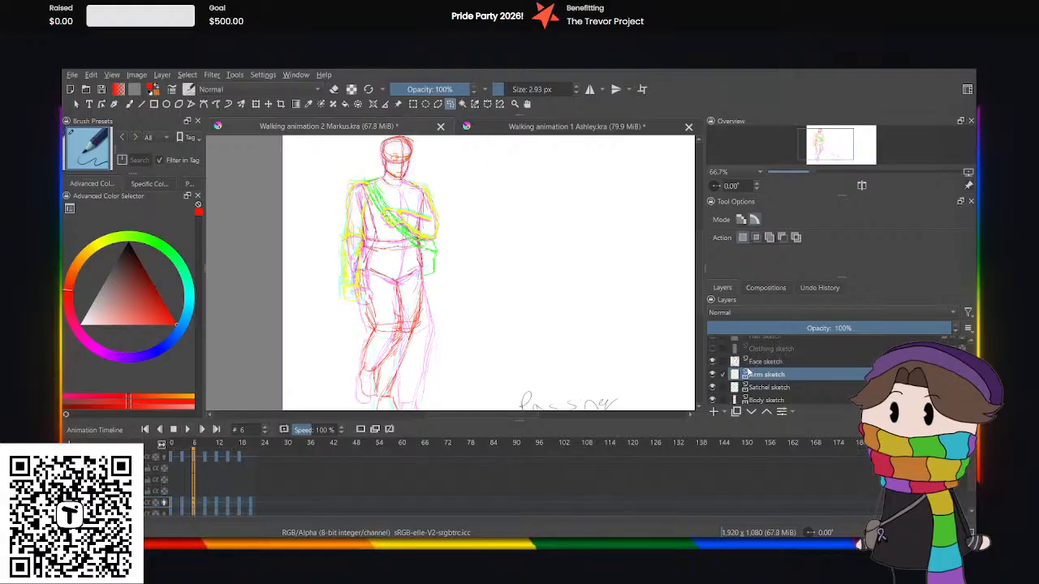
pyautogui.click(178, 492)
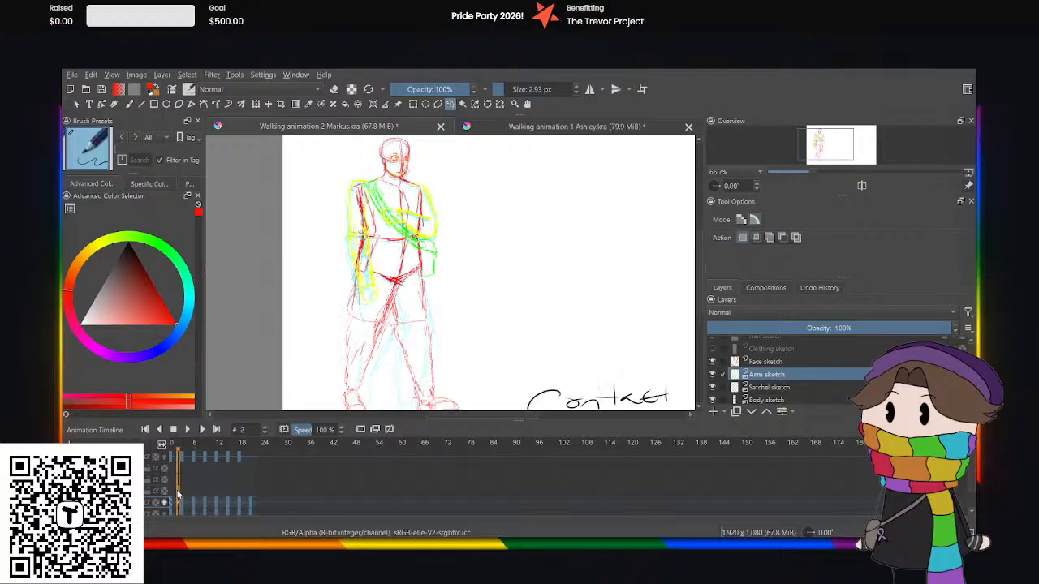
pyautogui.click(172, 493)
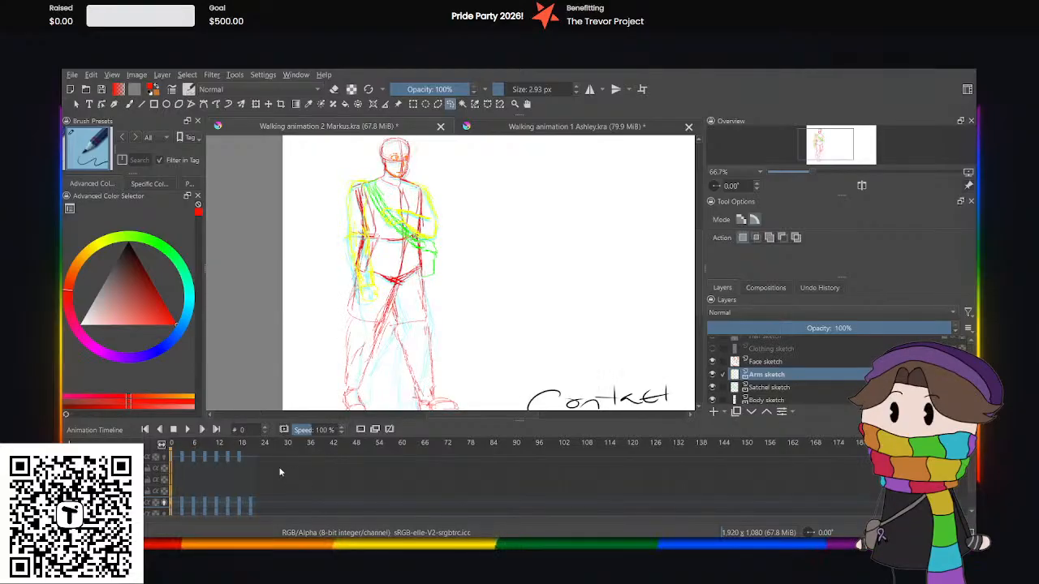
pyautogui.click(181, 492)
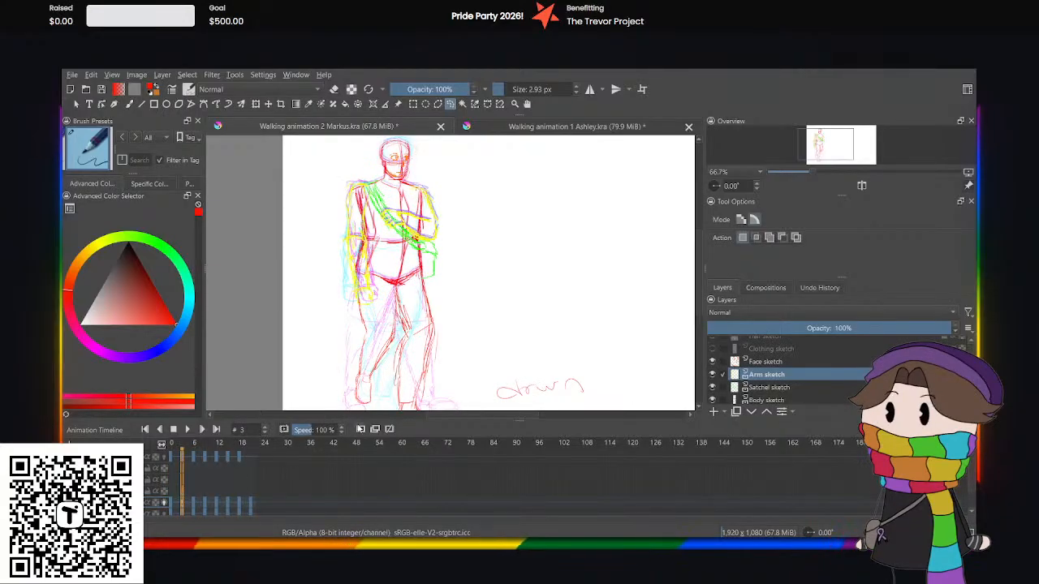
pyautogui.click(359, 429)
pyautogui.click(181, 492)
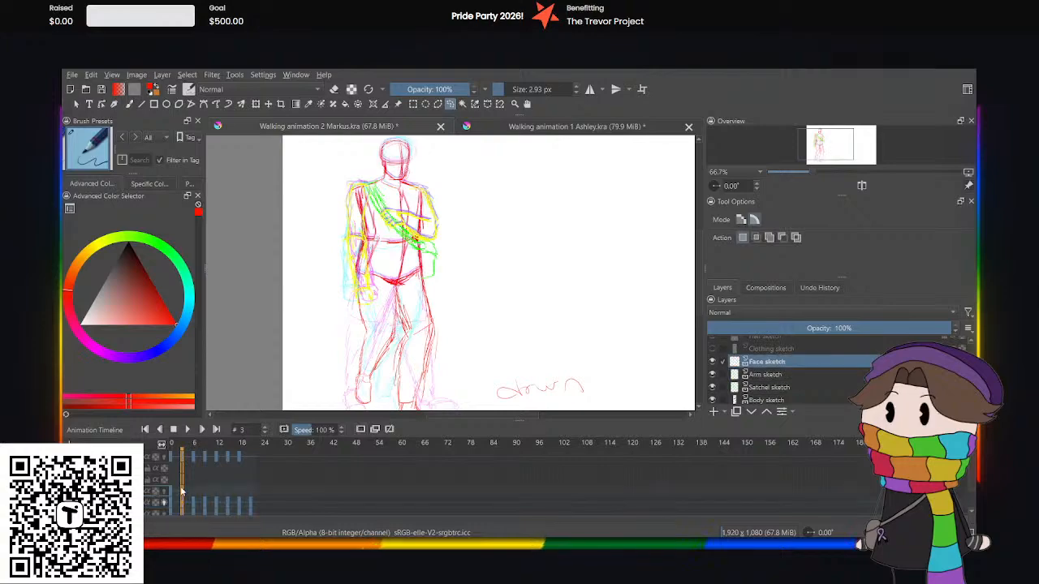
pyautogui.hotkey('ctrl', 'z')
# At frame 3 of the face sketch, lower the face slightly with Transform to follow the head's downward bounce.
pyautogui.click(170, 500)
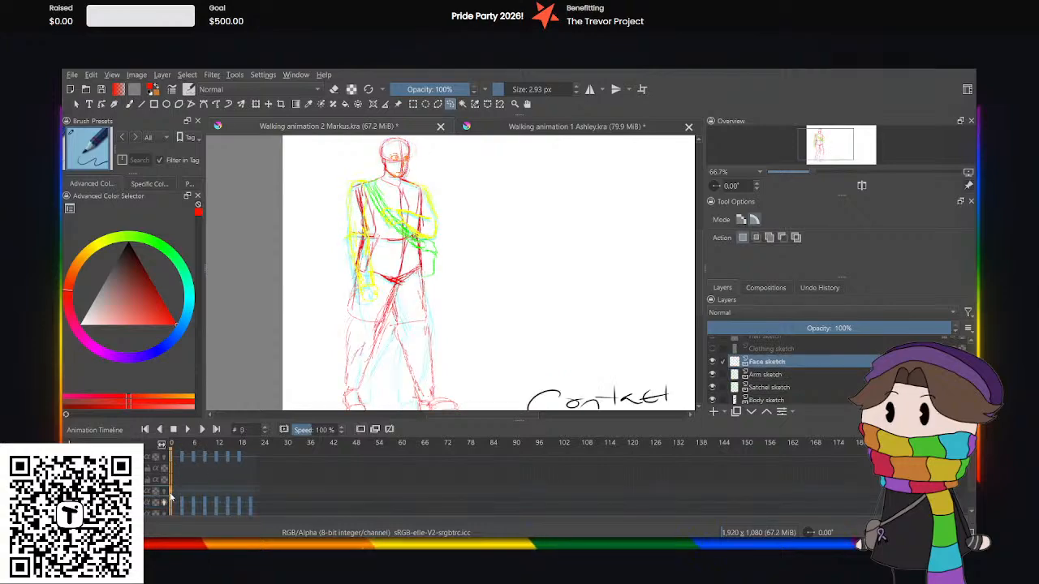
pyautogui.click(182, 494)
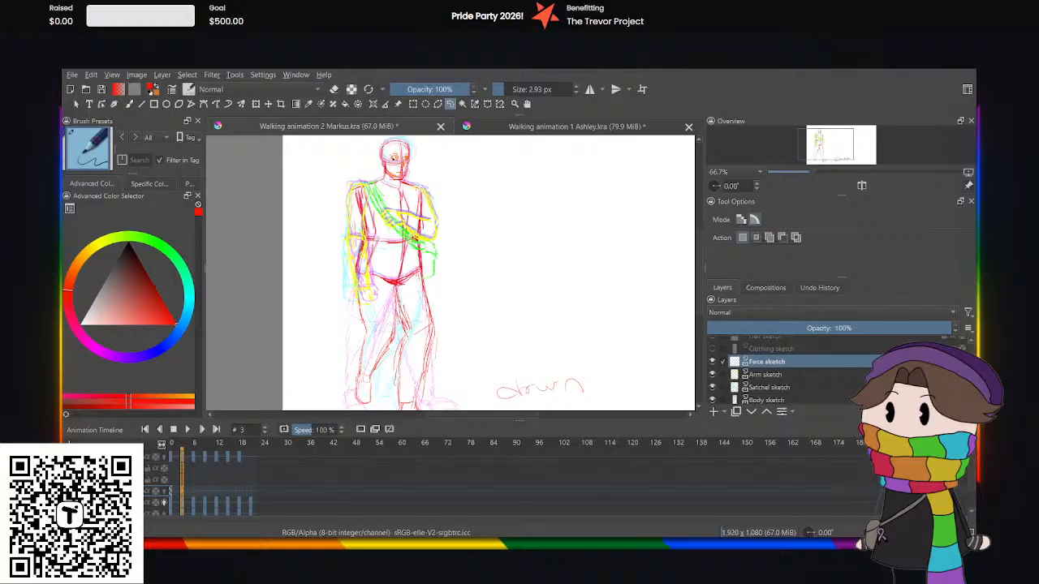
pyautogui.scroll(1, 410, 136)
pyautogui.scroll(1, 414, 141)
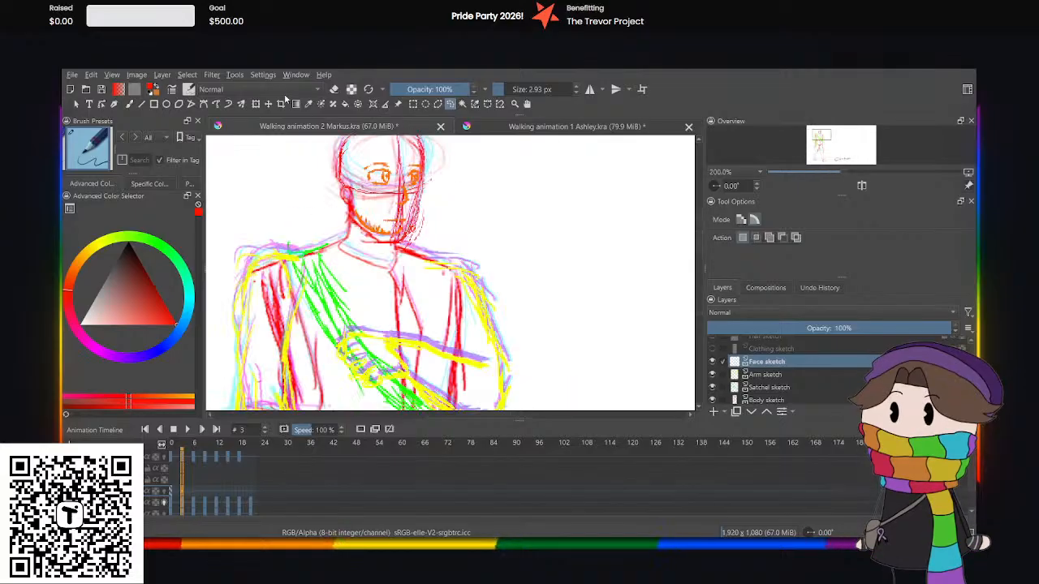
pyautogui.click(255, 104)
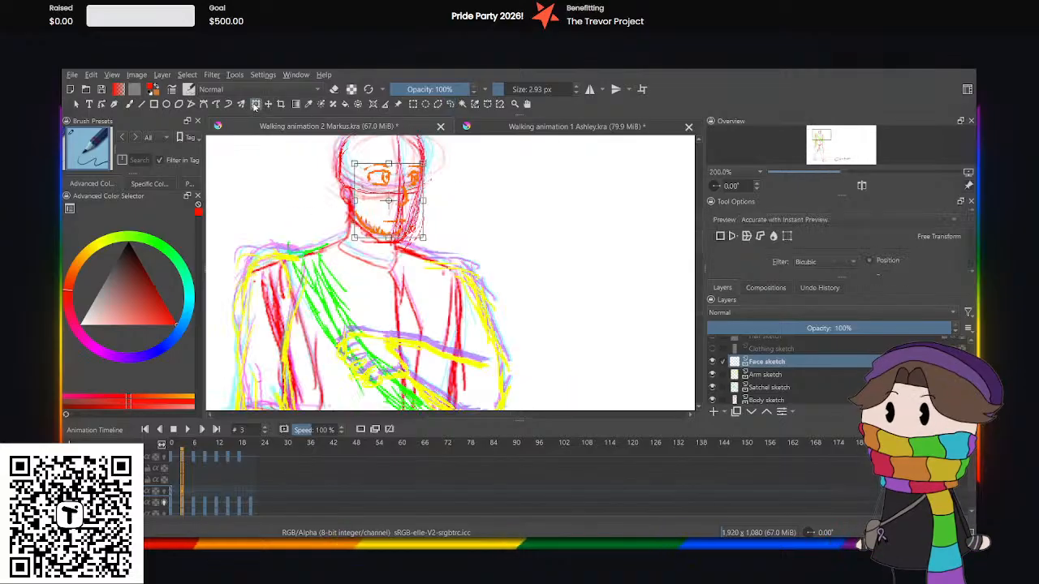
pyautogui.press('Down')
pyautogui.press('Down')
pyautogui.press('Down')
pyautogui.press('Down')
pyautogui.press('Down')
pyautogui.press('Down')
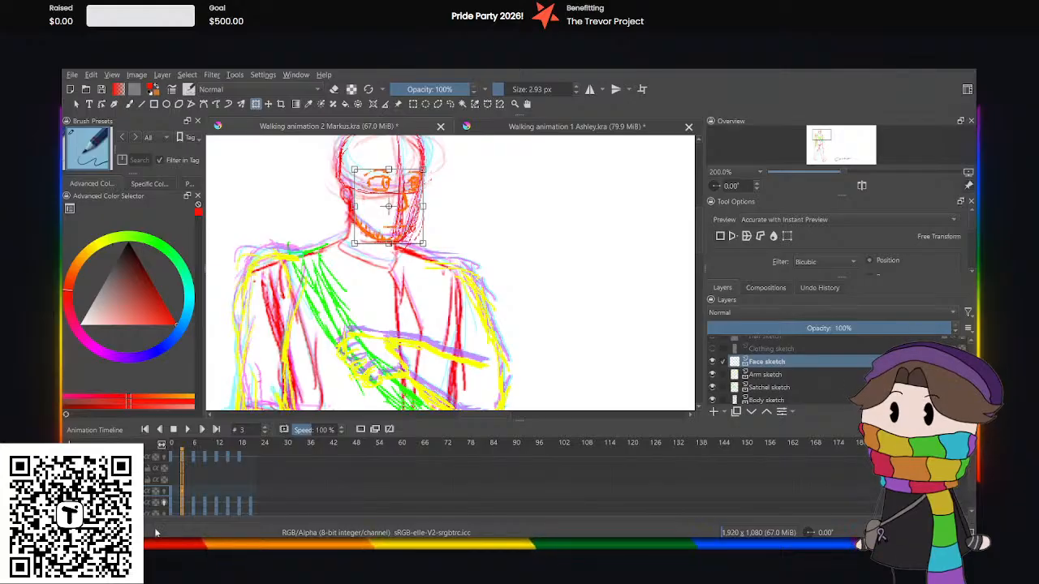
# At frame 6 of the face sketch, raise the face slightly with Transform to line up with the head.
pyautogui.click(194, 500)
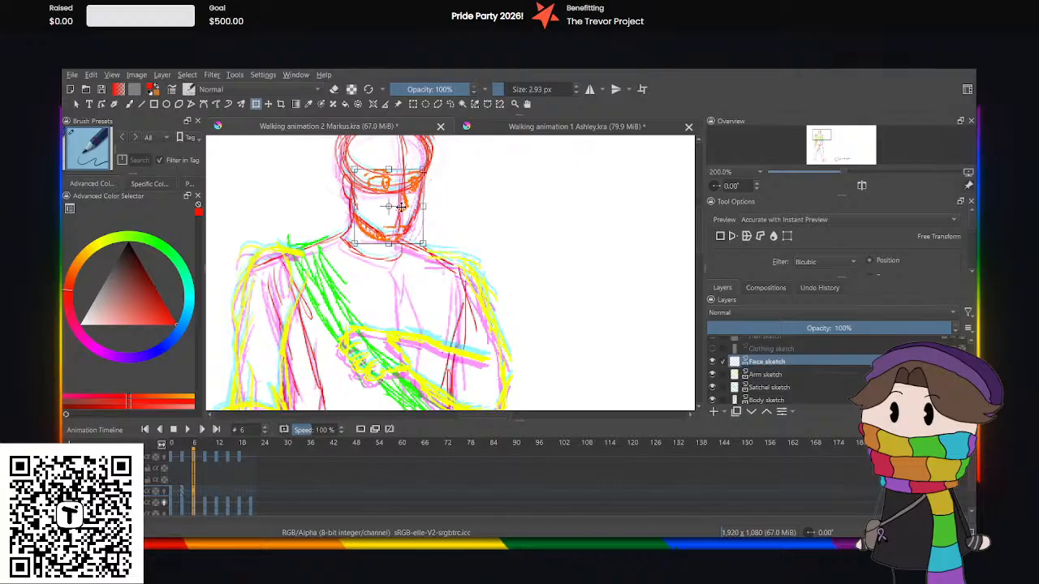
pyautogui.press('Up')
pyautogui.press('Up')
pyautogui.press('Up')
pyautogui.press('Up')
pyautogui.press('Up')
pyautogui.press('Up')
pyautogui.press('Up')
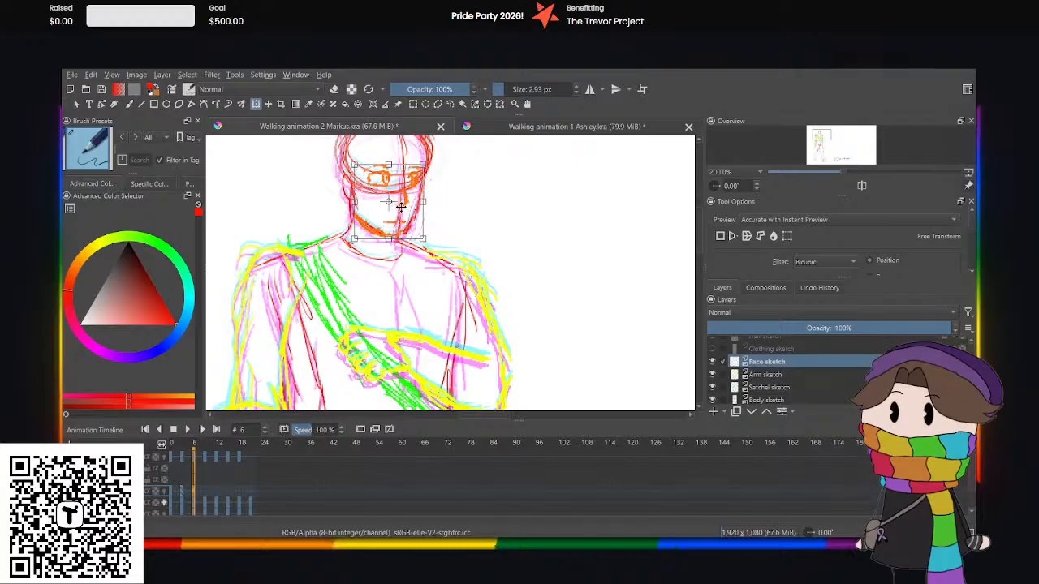
pyautogui.press('Up')
pyautogui.press('Up')
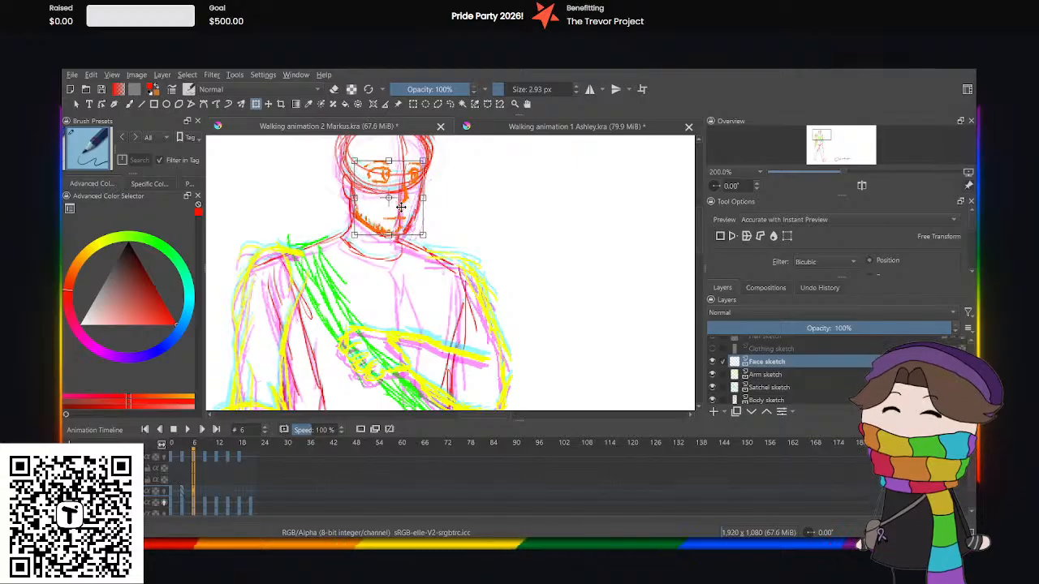
pyautogui.press('Up')
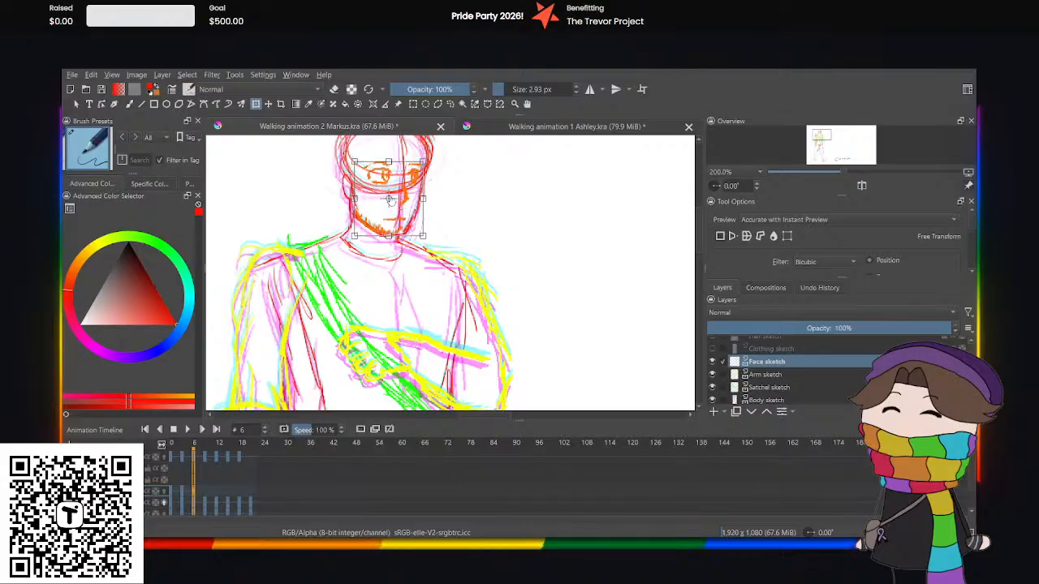
# At frame 9 of the face sketch, nudge the face up slightly with Transform to match the raised head.
pyautogui.click(207, 495)
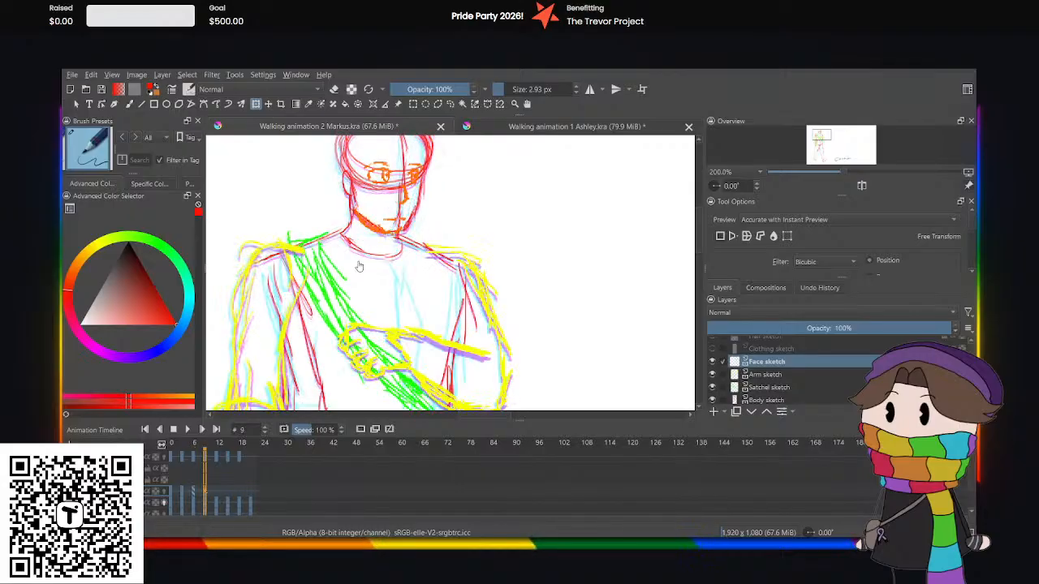
pyautogui.click(384, 219)
pyautogui.press('Up')
pyautogui.press('Up')
pyautogui.press('Up')
pyautogui.press('Up')
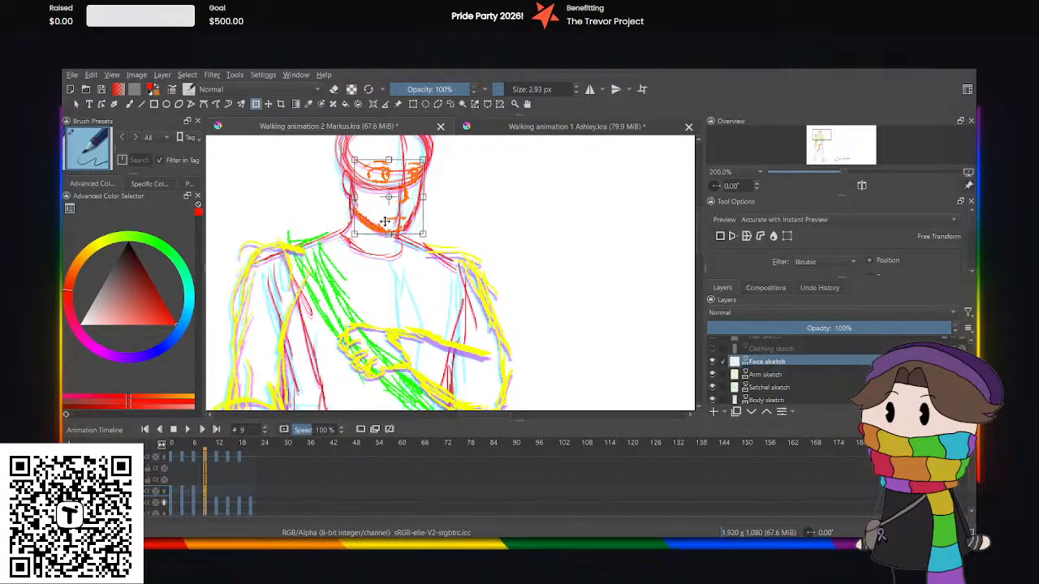
pyautogui.press('Down')
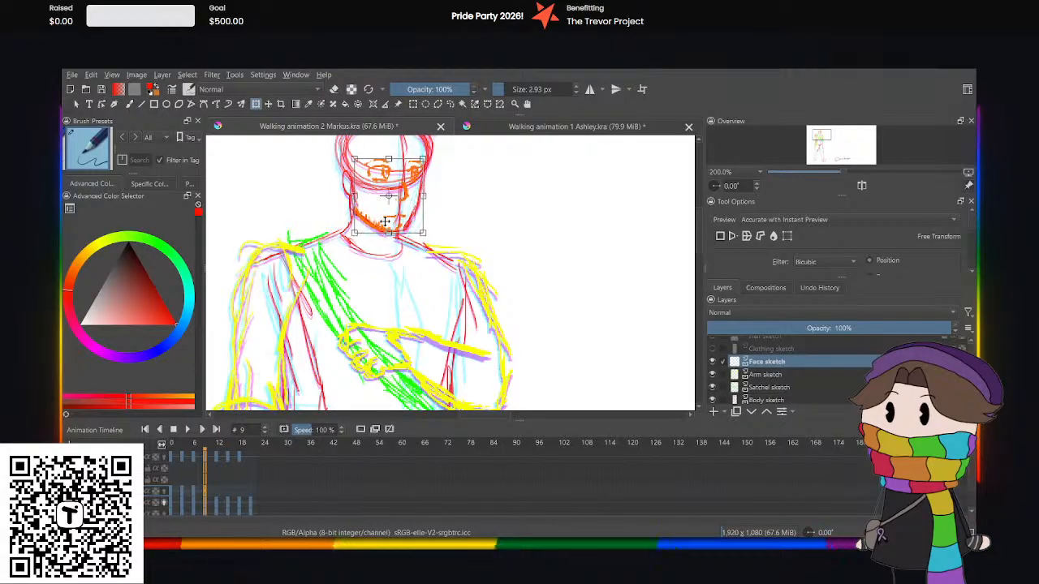
# With Transform, nudge the face down slightly at frame 12 and lower it at frame 15 to follow the head.
pyautogui.click(215, 487)
pyautogui.click(383, 231)
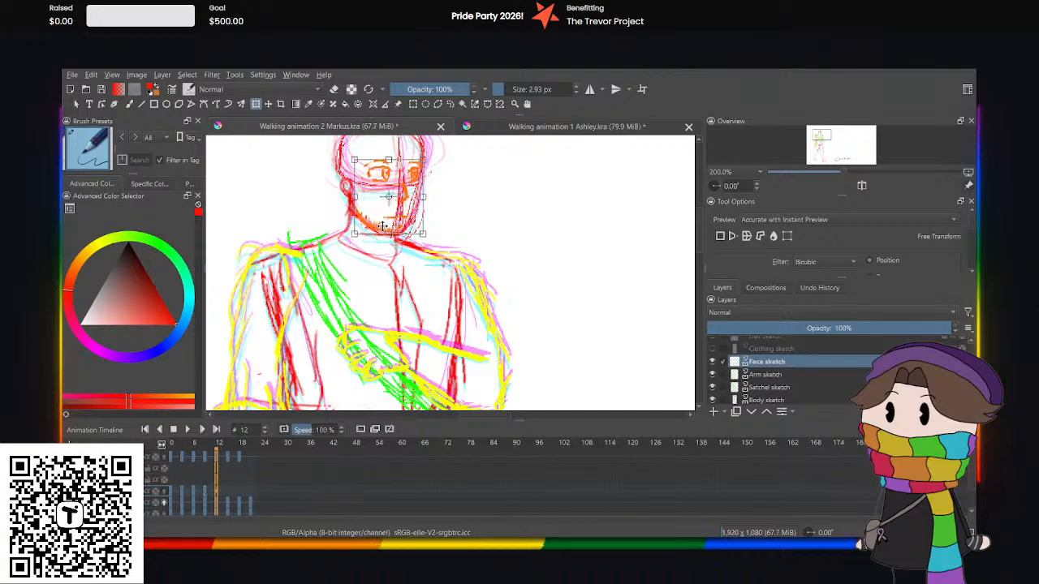
pyautogui.click(229, 491)
pyautogui.hotkey('ctrl', 't')
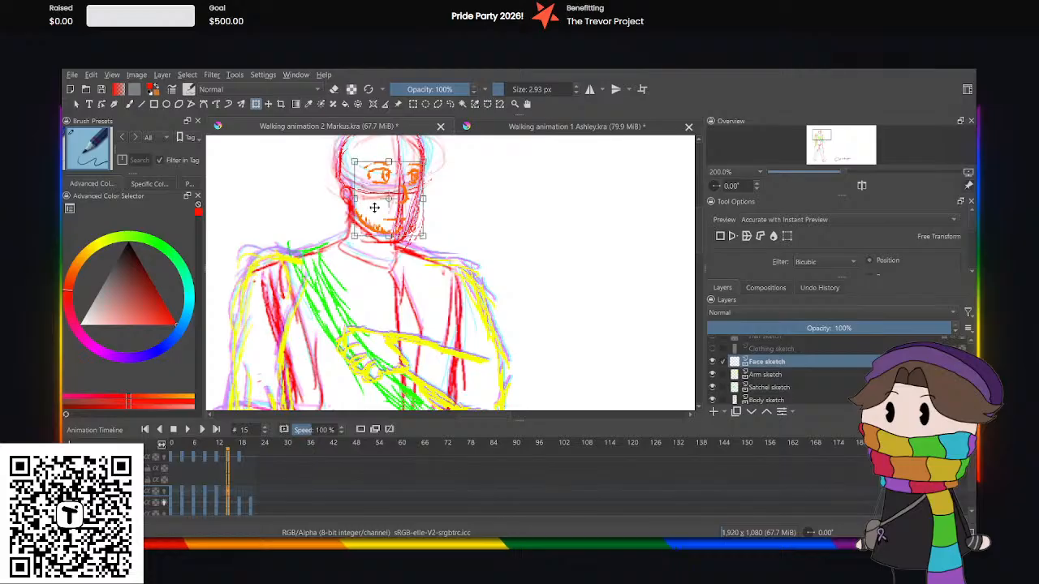
pyautogui.press('Down')
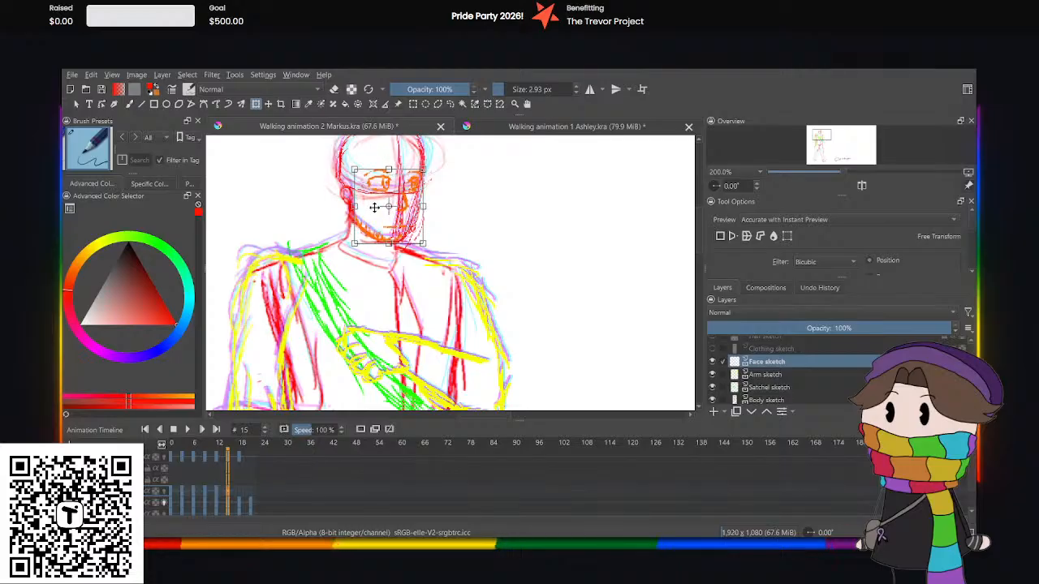
# At frame 18 of the face sketch, raise the face with Transform and fine-tune its height against the head.
pyautogui.click(240, 497)
pyautogui.hotkey('ctrl', 't')
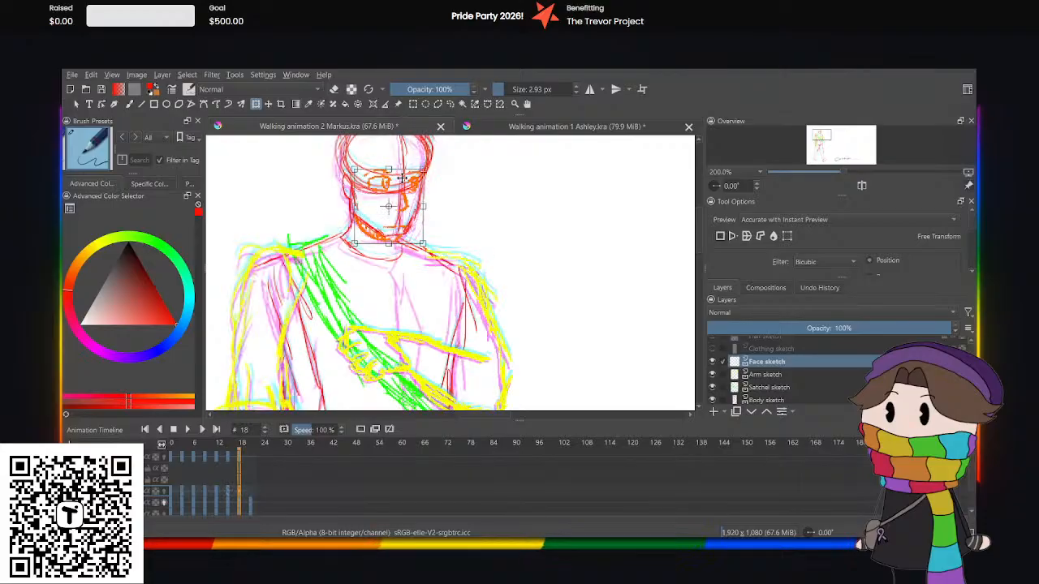
pyautogui.moveTo(403, 185); pyautogui.dragTo(402, 178)
pyautogui.press('Up')
pyautogui.press('Up')
pyautogui.press('Up')
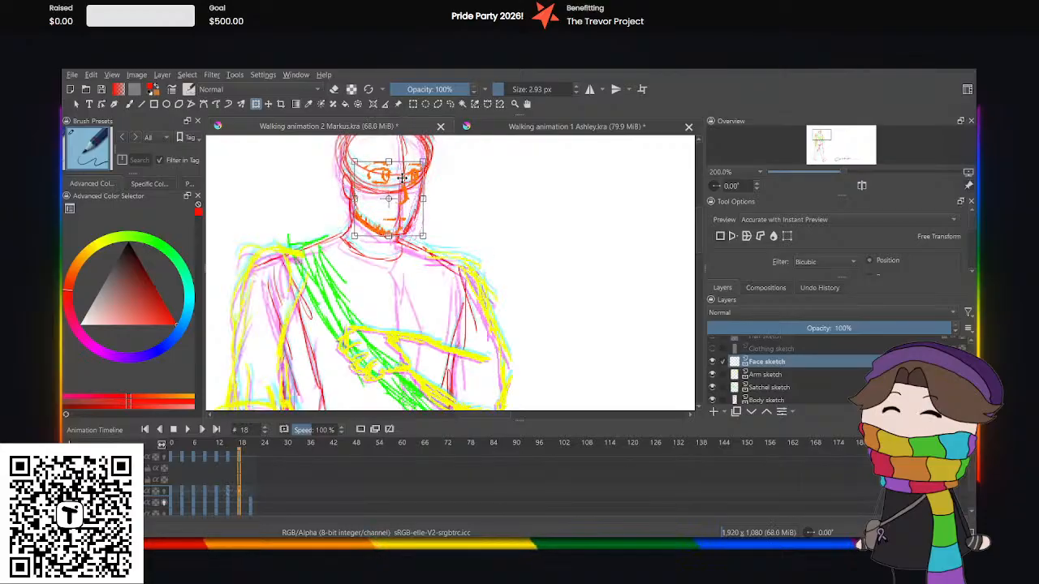
pyautogui.press('Down')
pyautogui.press('Down')
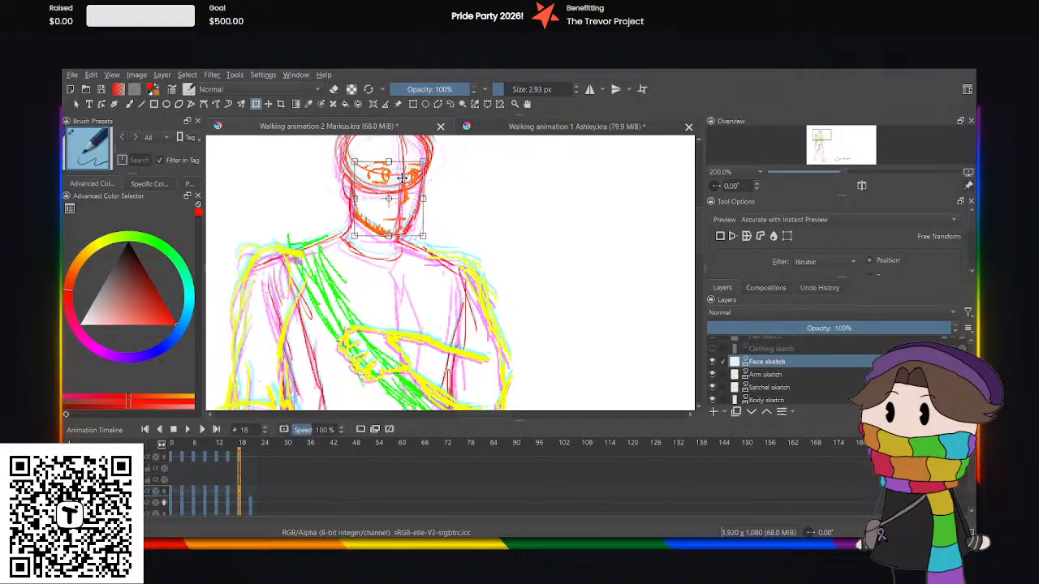
# At frame 21 of the face sketch, move the face up slightly with Transform to match the head.
pyautogui.click(250, 494)
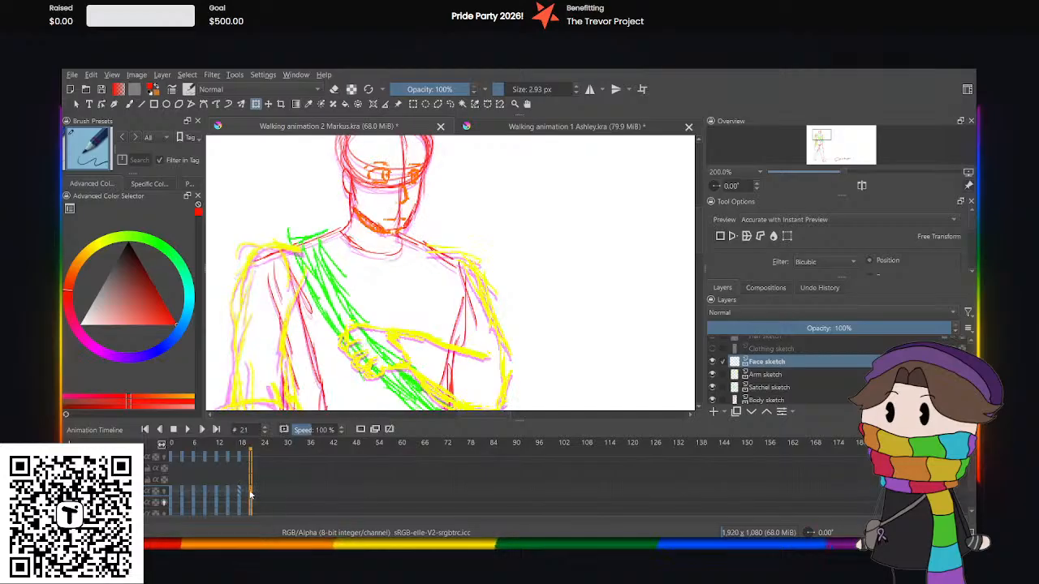
pyautogui.click(364, 234)
pyautogui.press('Up')
pyautogui.press('Up')
pyautogui.press('Up')
pyautogui.press('Up')
pyautogui.press('Up')
pyautogui.press('Up')
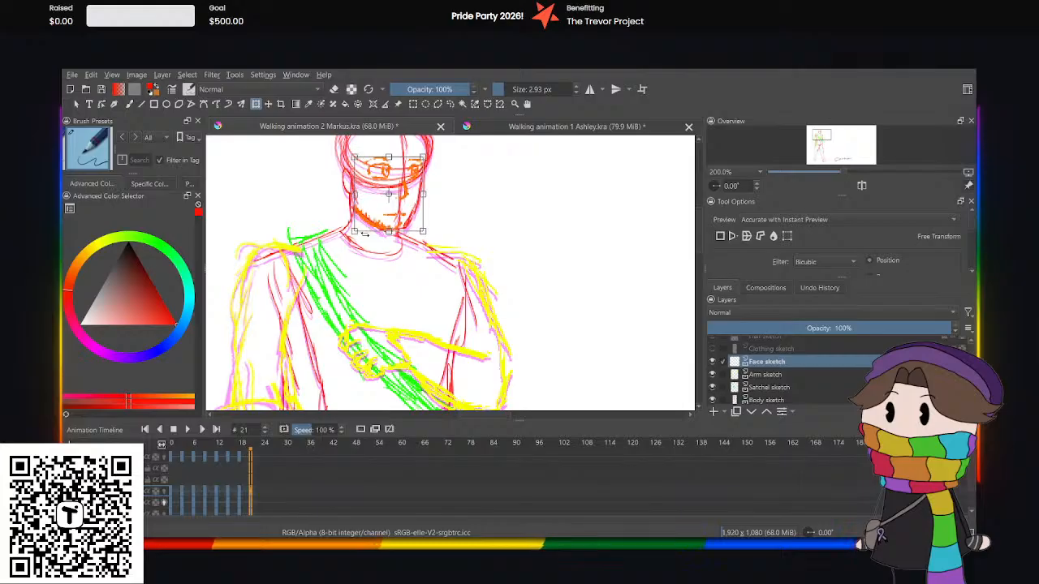
pyautogui.press('Up')
pyautogui.press('Up')
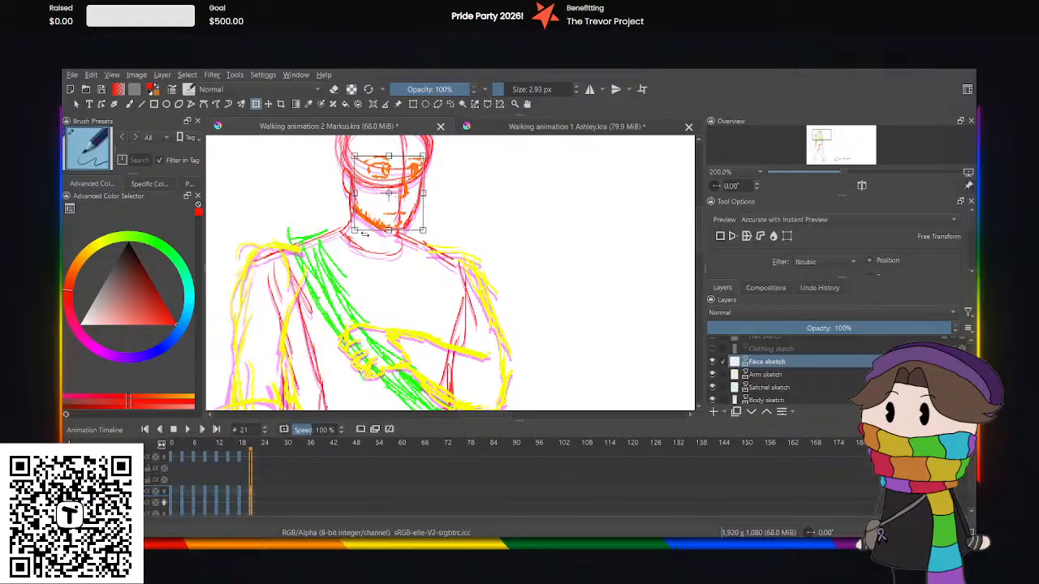
# Play the walk cycle from frame 0 to review how the face bounces with the head, and stop playback.
pyautogui.click(172, 492)
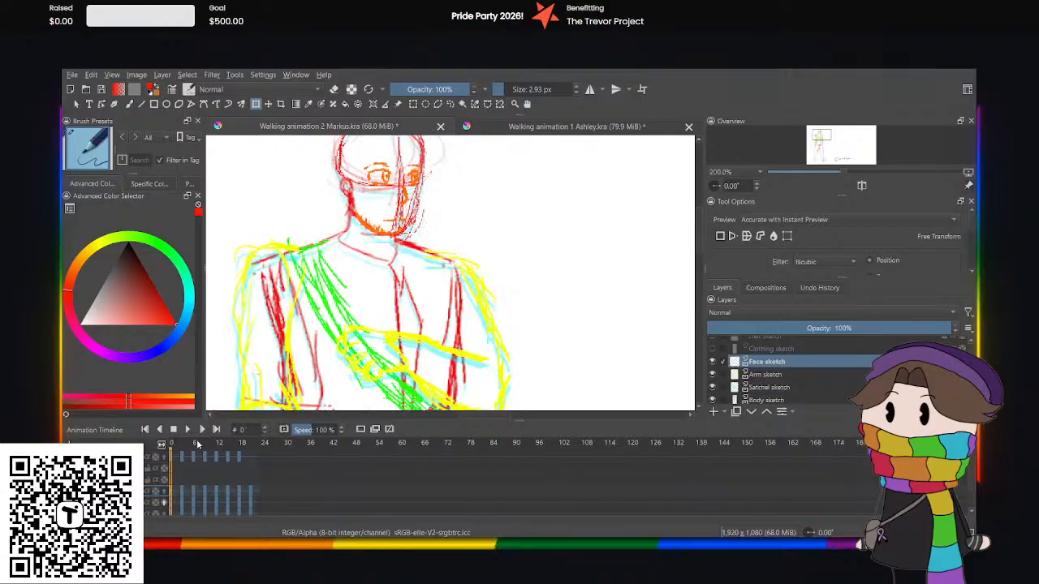
pyautogui.click(186, 430)
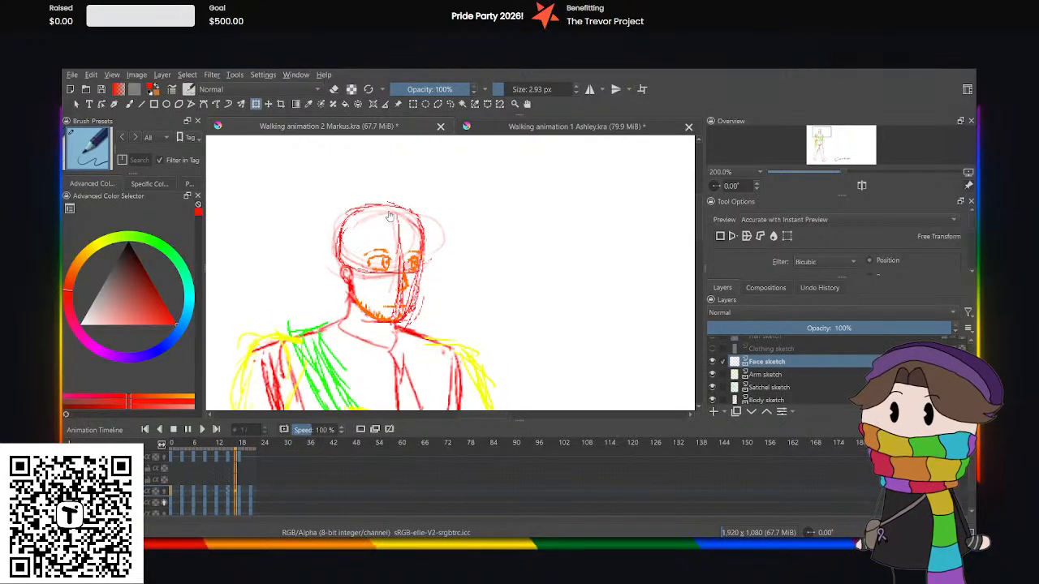
pyautogui.scroll(-4, 390, 216)
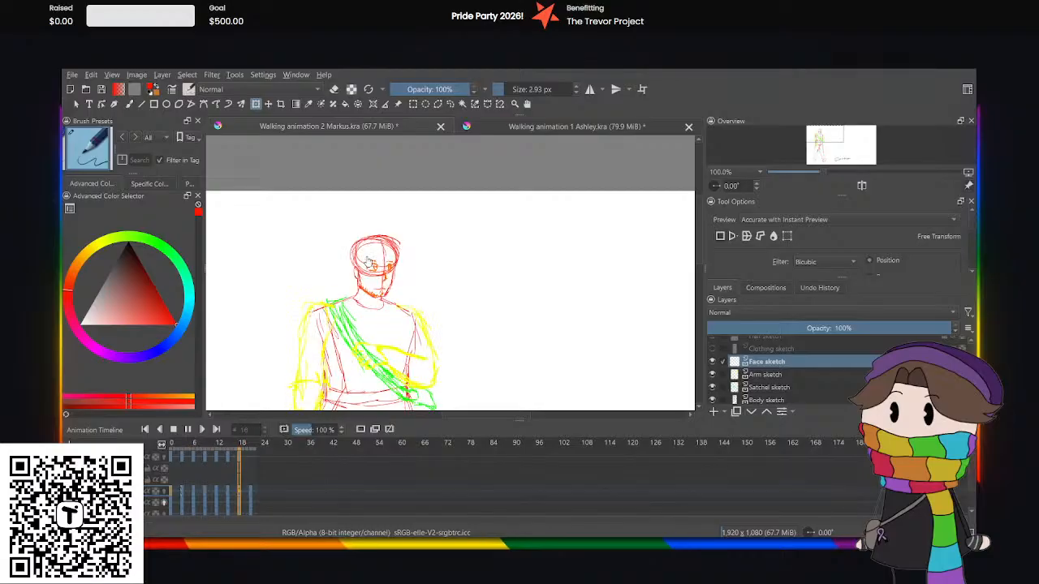
pyautogui.scroll(5, 367, 262)
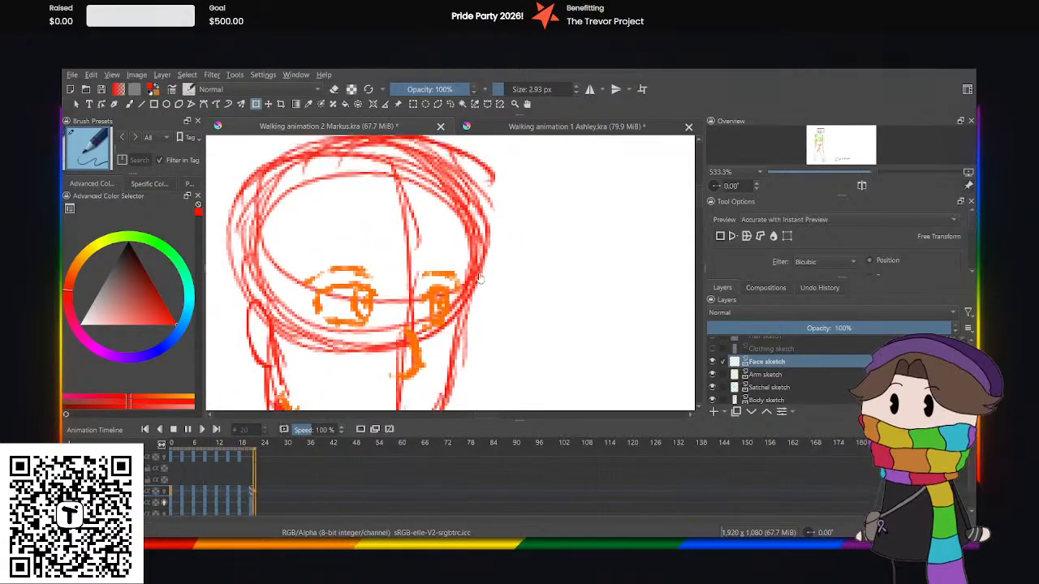
pyautogui.scroll(-5, 480, 278)
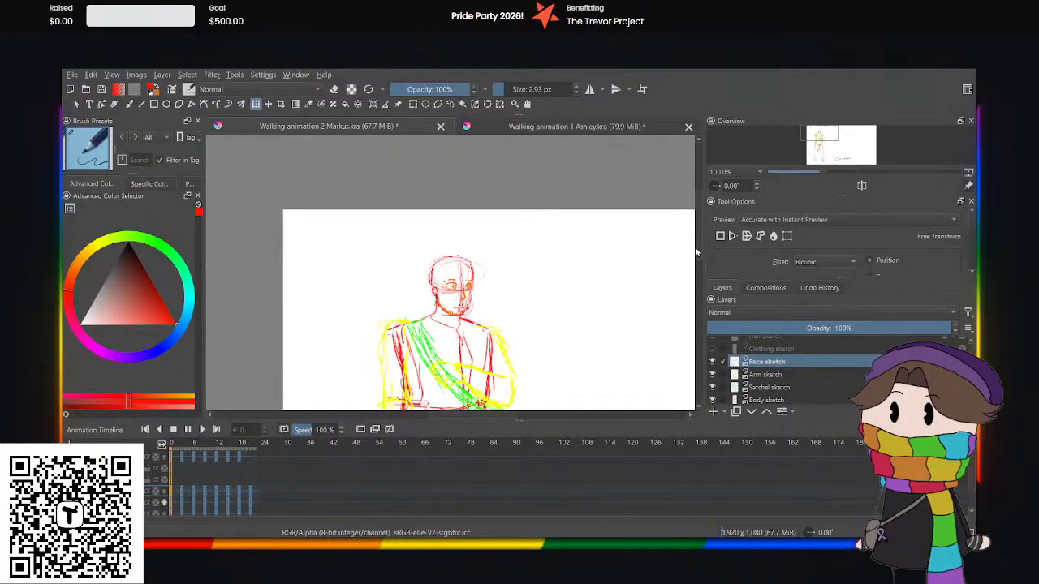
pyautogui.scroll(-3, 691, 268)
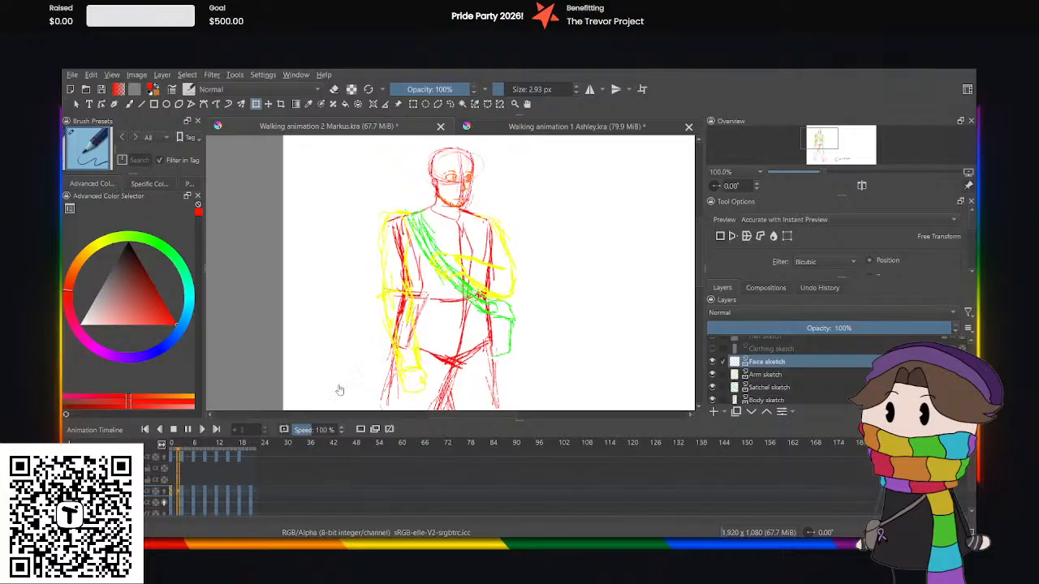
pyautogui.click(187, 429)
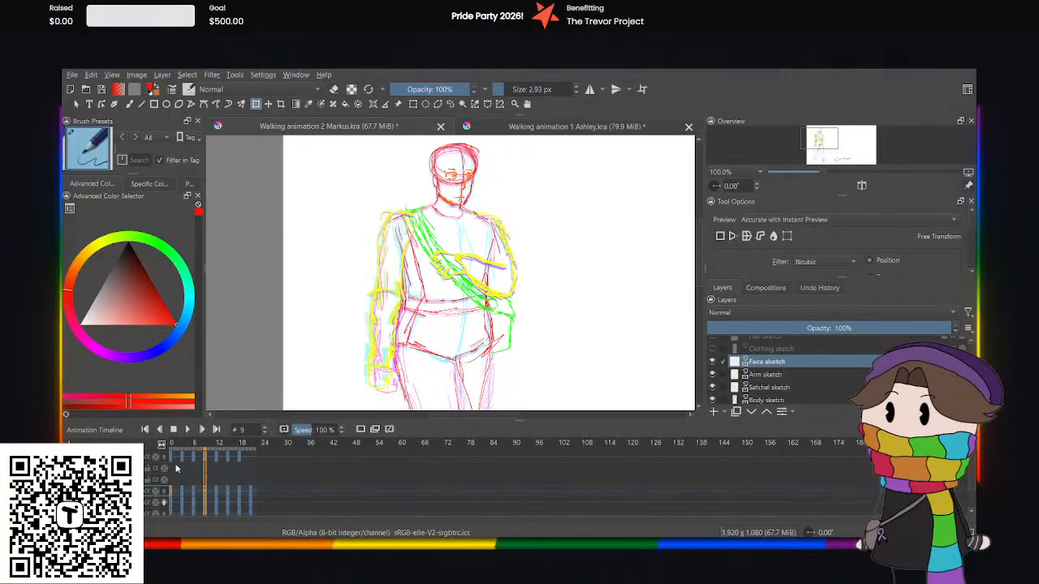
# Scrub the face sketch through its opening frames up to frame 7 to compare the face's position with the head.
pyautogui.click(172, 491)
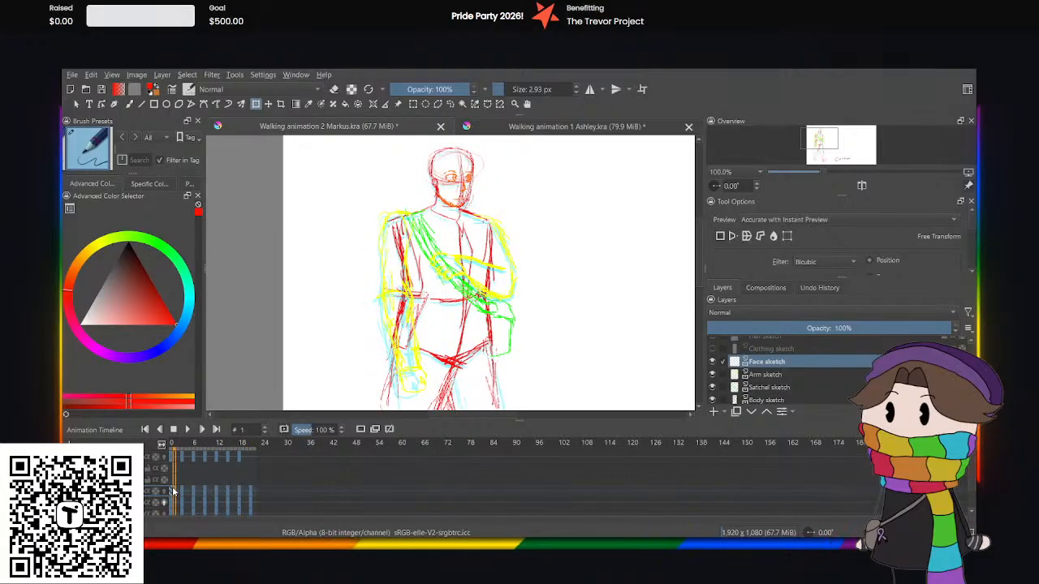
pyautogui.moveTo(182, 495); pyautogui.dragTo(194, 491)
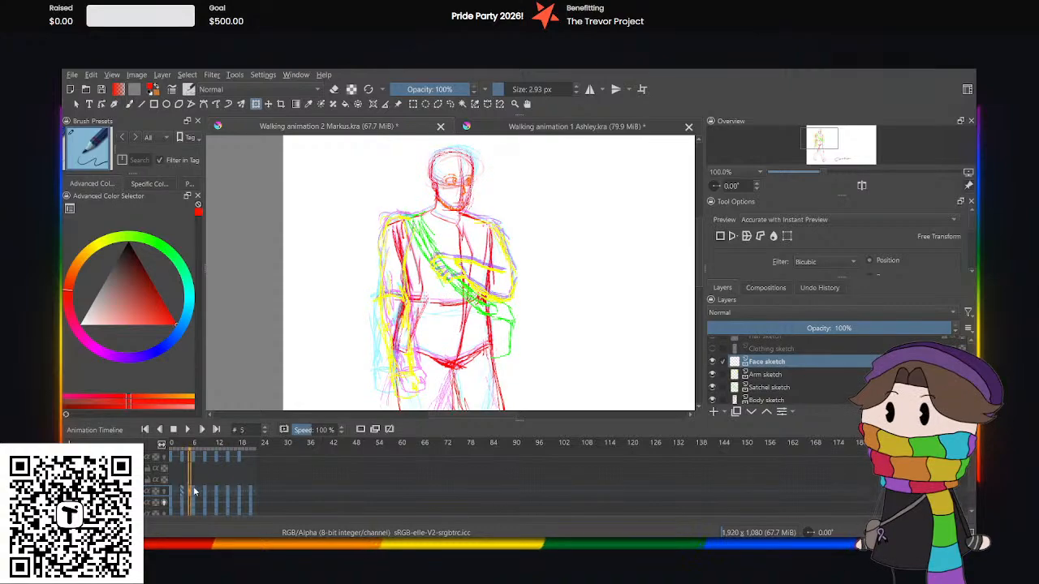
pyautogui.click(197, 489)
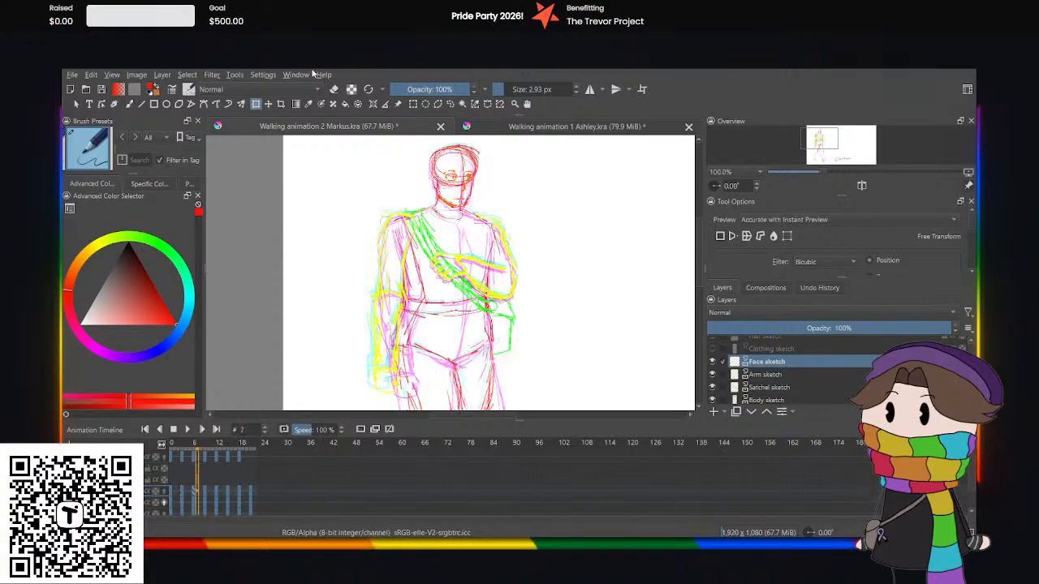
# Step through the face sketch's keyframes from frame 6 to frame 21 to compare the face's position with the head.
pyautogui.click(413, 194)
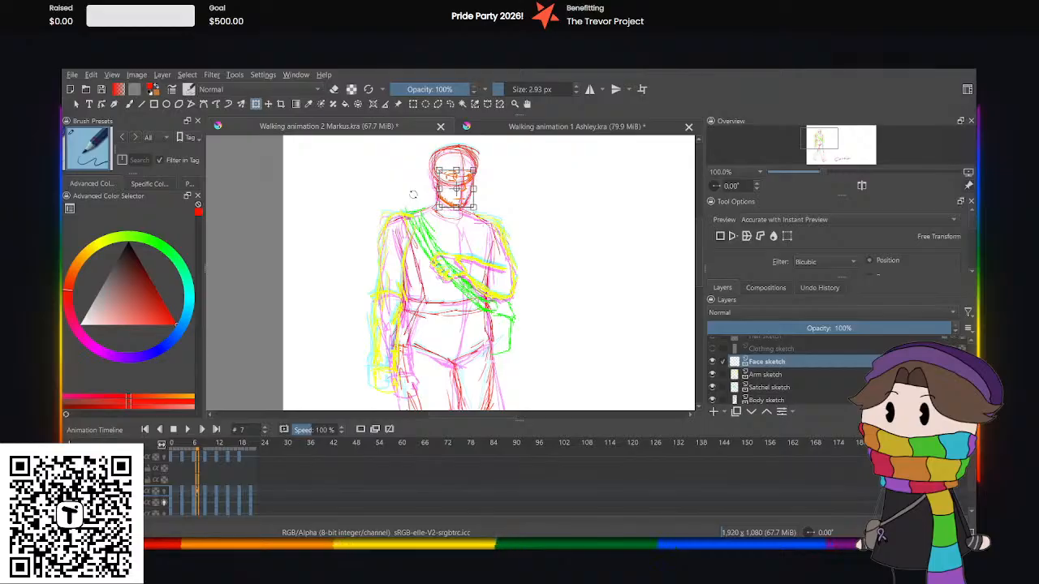
pyautogui.click(200, 494)
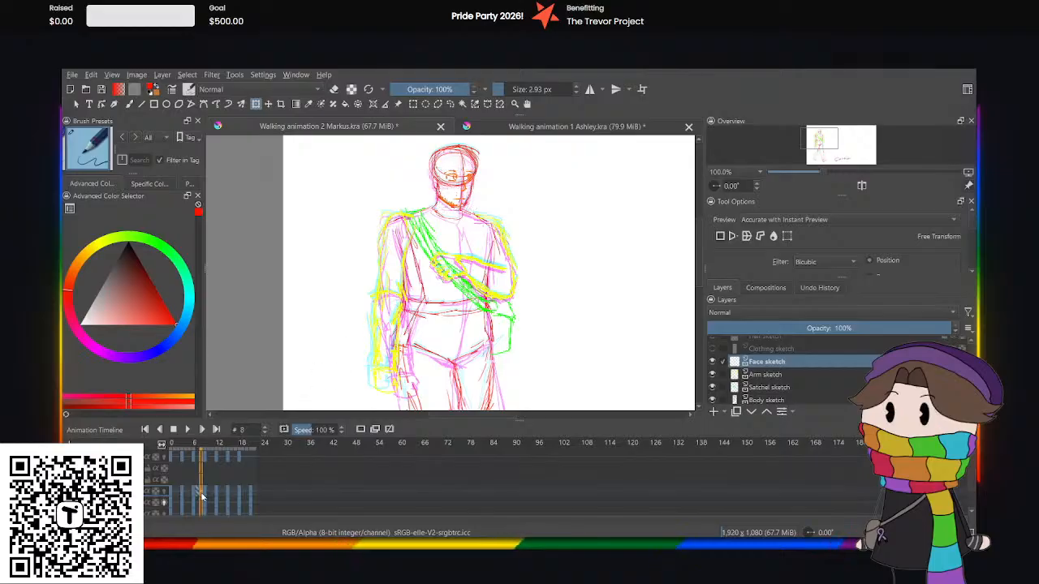
pyautogui.click(194, 494)
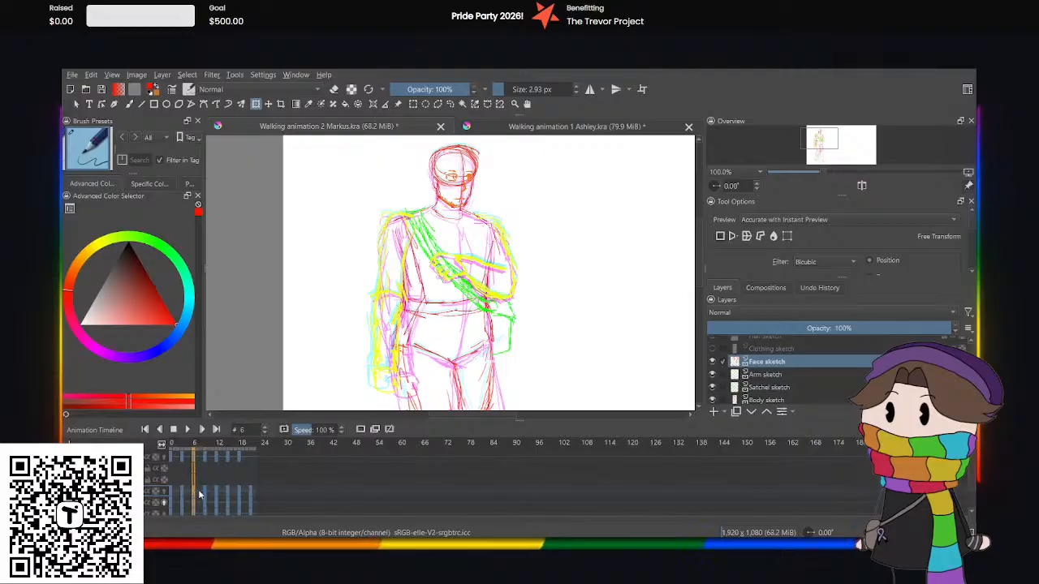
pyautogui.click(204, 493)
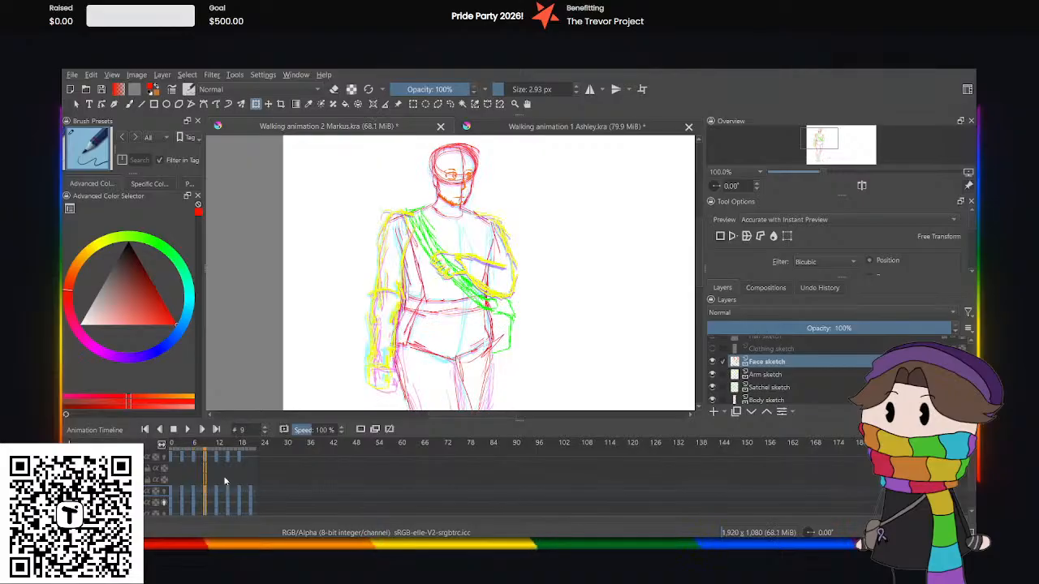
pyautogui.click(459, 185)
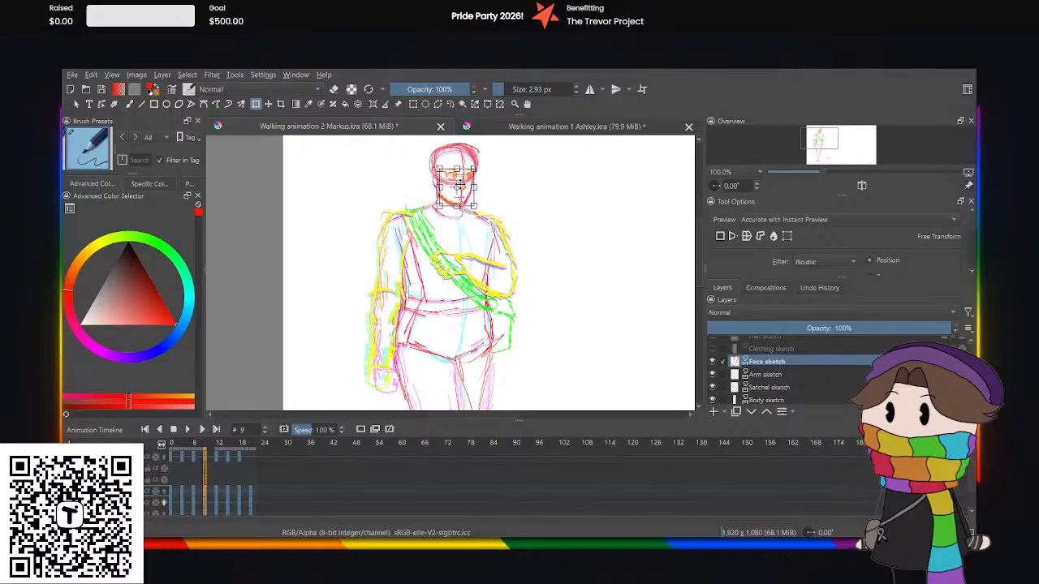
pyautogui.click(218, 495)
pyautogui.click(229, 493)
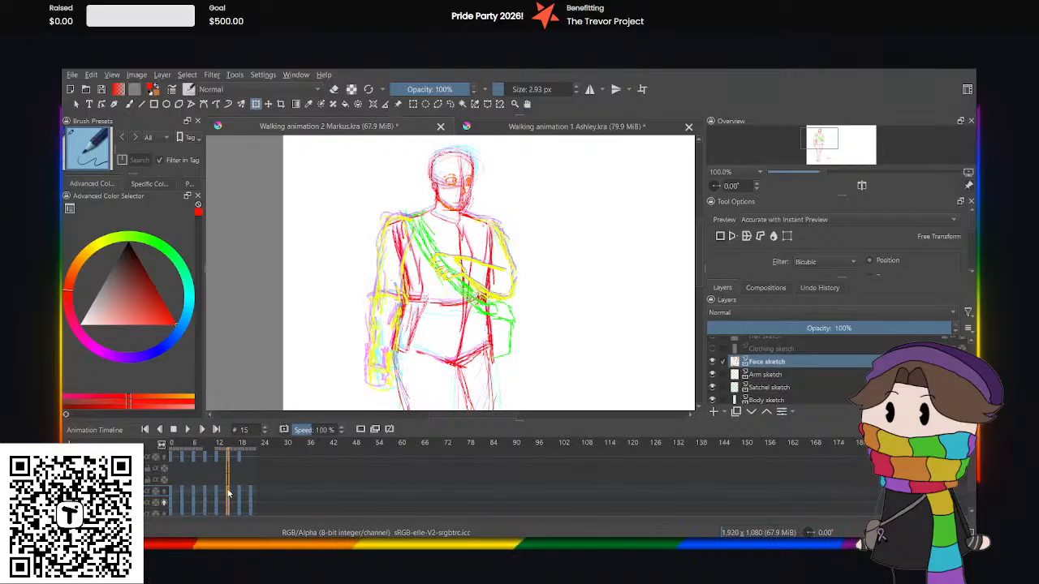
pyautogui.click(241, 490)
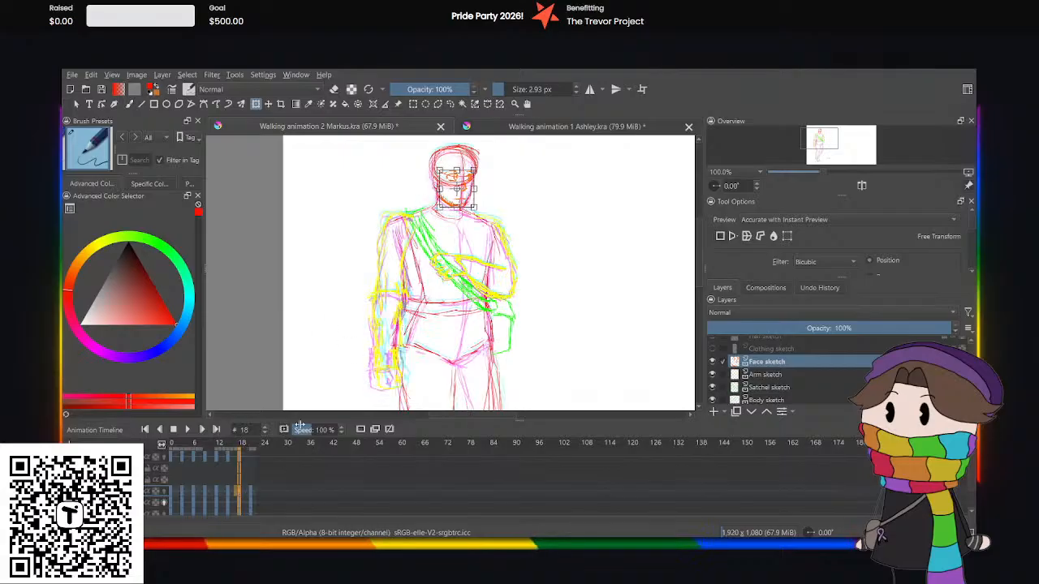
pyautogui.click(250, 493)
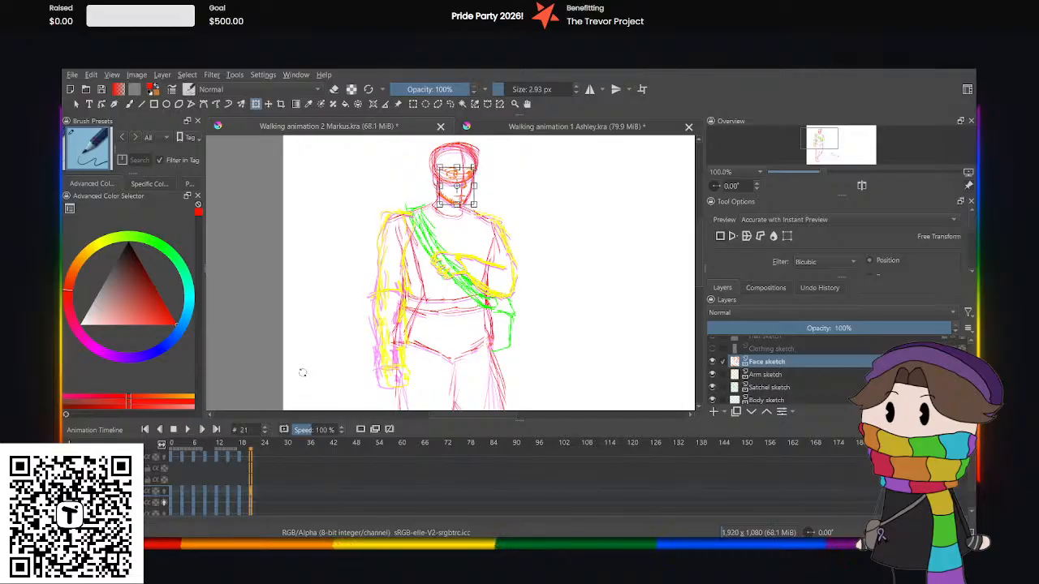
# Play the walk cycle to check the face's bounce, stop playback and return to the opening frames.
pyautogui.click(187, 429)
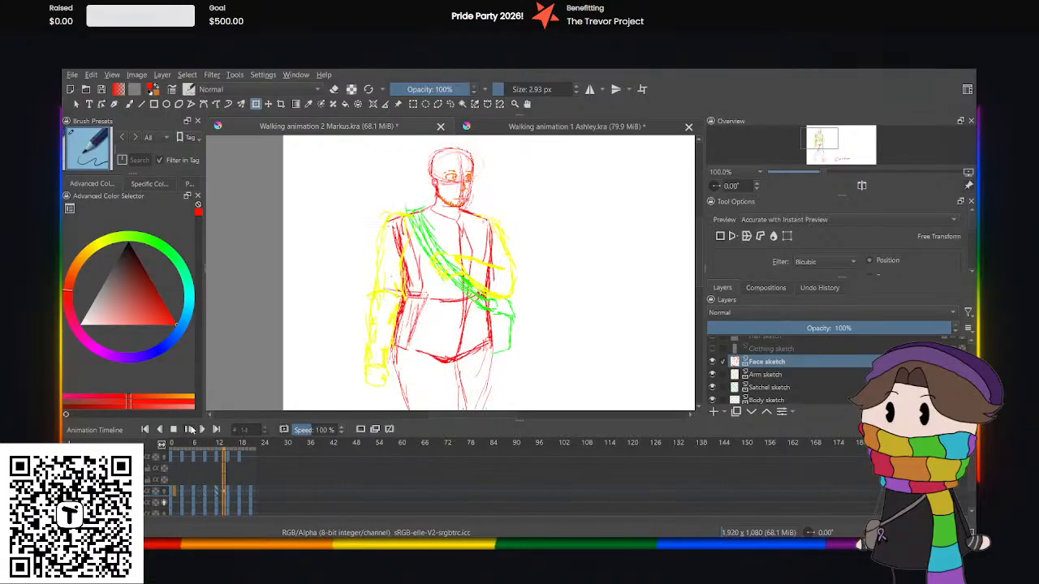
pyautogui.click(189, 429)
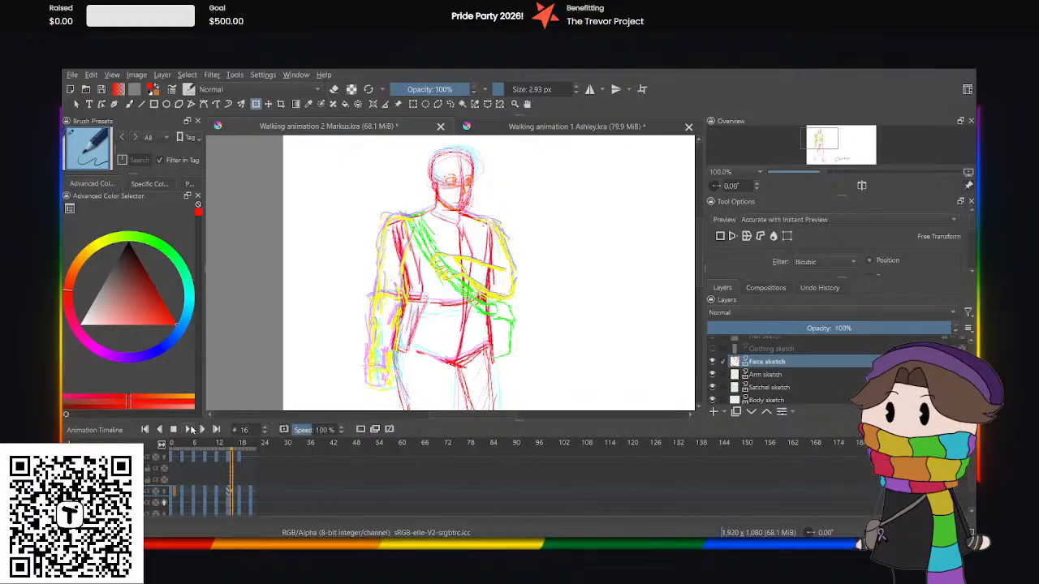
pyautogui.click(172, 478)
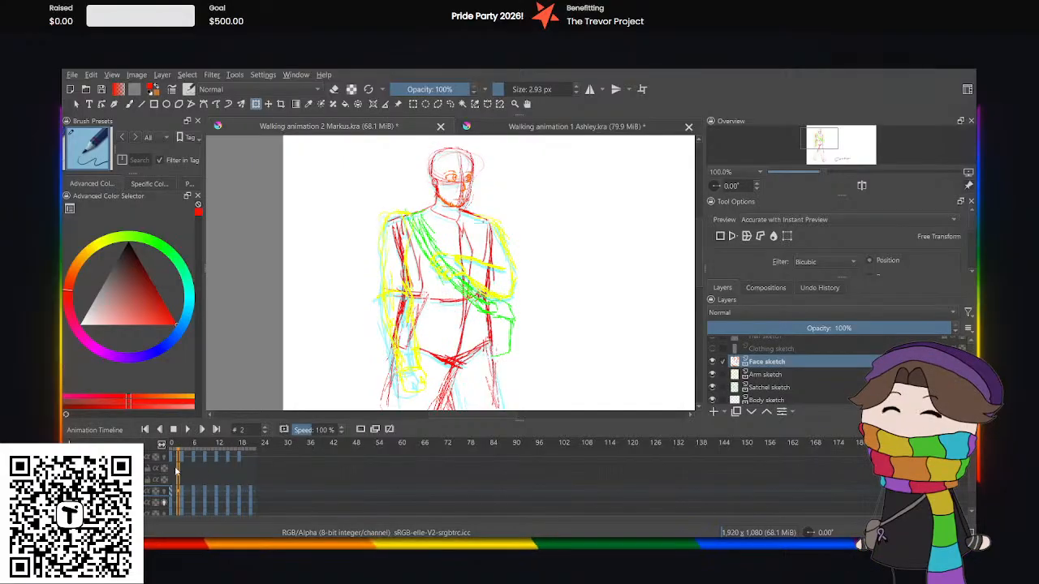
# Show the Hair sketch and Clothing sketch layers at the start of the walk cycle and make Clothing sketch the active layer.
pyautogui.scroll(2, 714, 391)
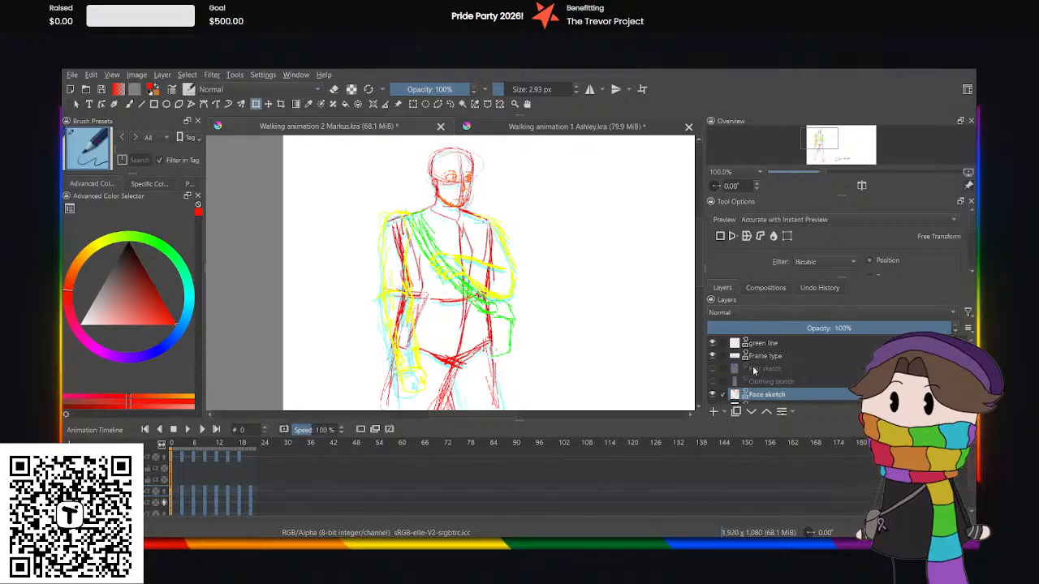
pyautogui.click(713, 369)
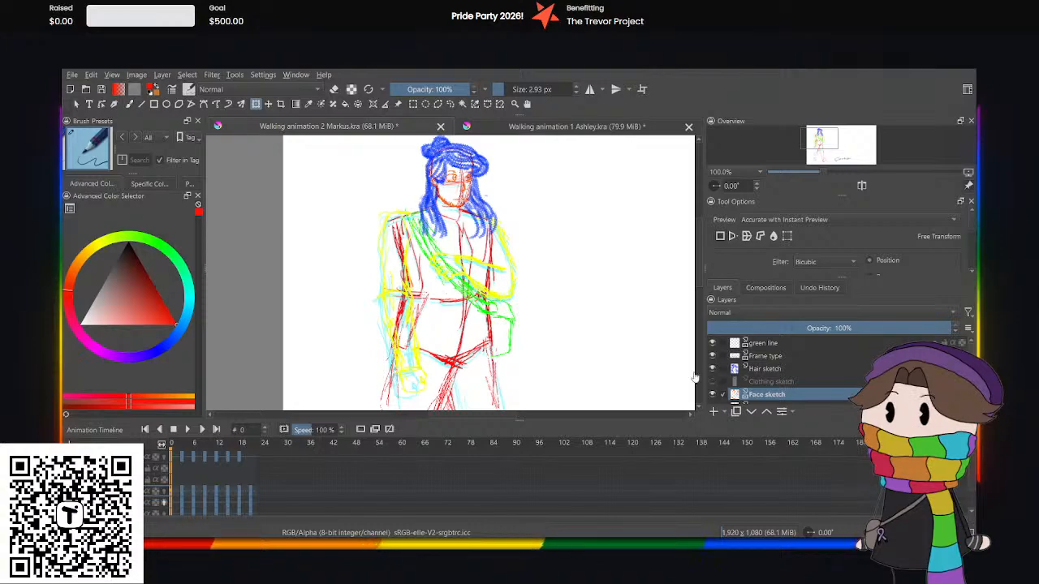
pyautogui.click(174, 479)
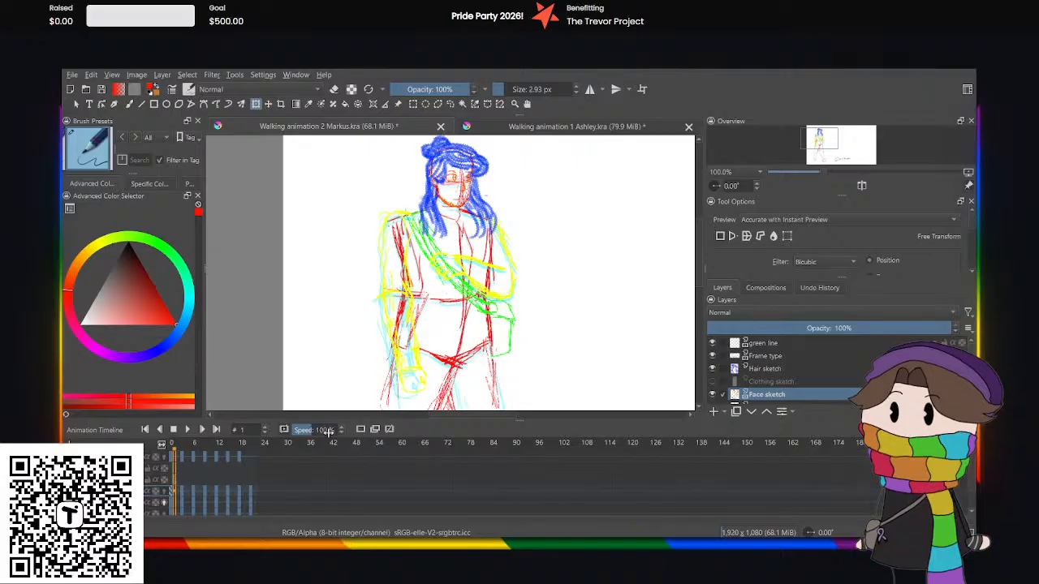
pyautogui.scroll(-2, 780, 392)
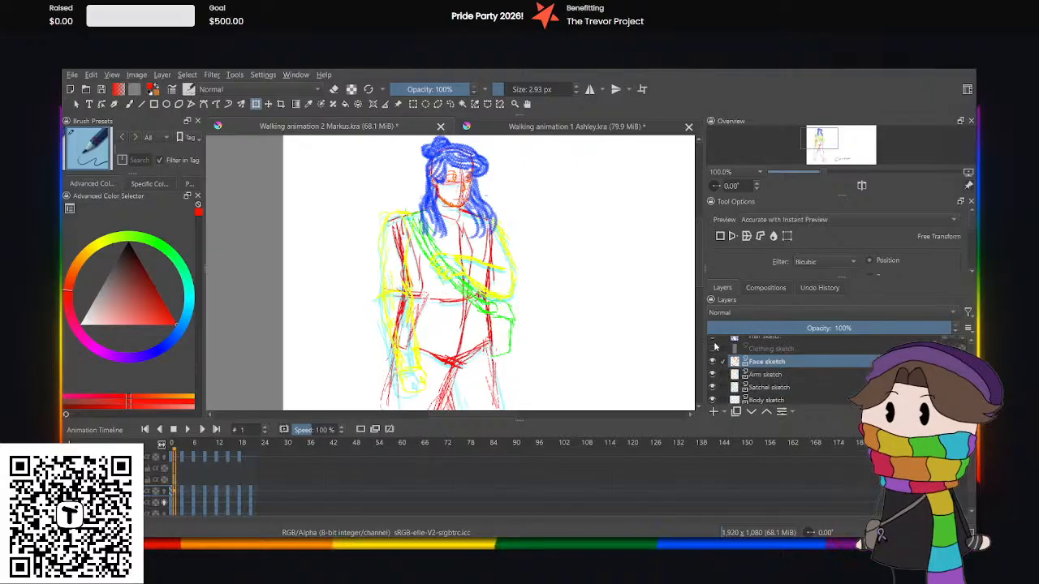
pyautogui.click(763, 350)
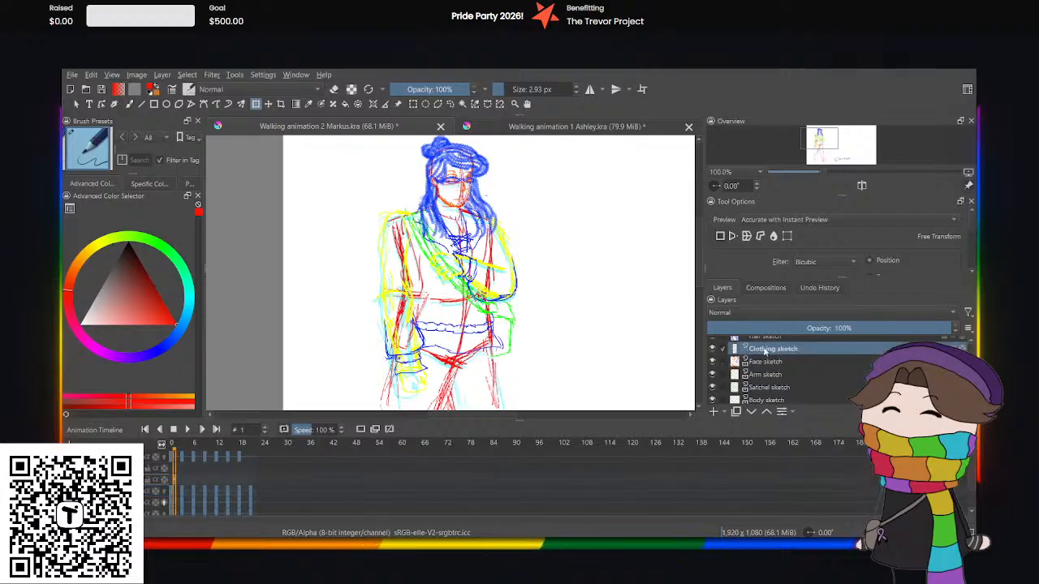
# Hide the Hair sketch layer so the clothing can be worked on over the full figure.
pyautogui.scroll(2, 763, 352)
pyautogui.scroll(-3, 384, 278)
pyautogui.scroll(2, 429, 287)
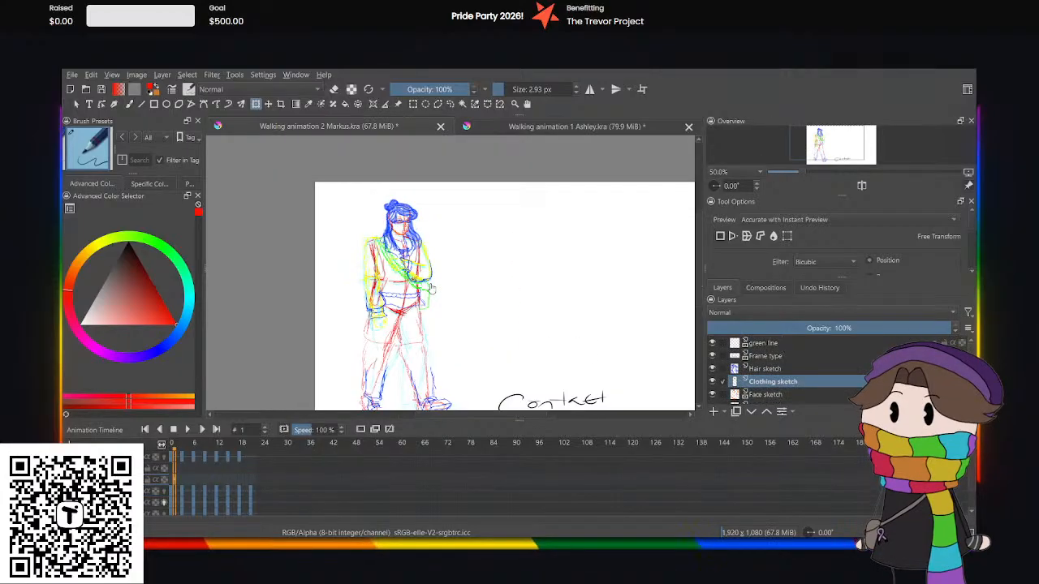
pyautogui.click(713, 369)
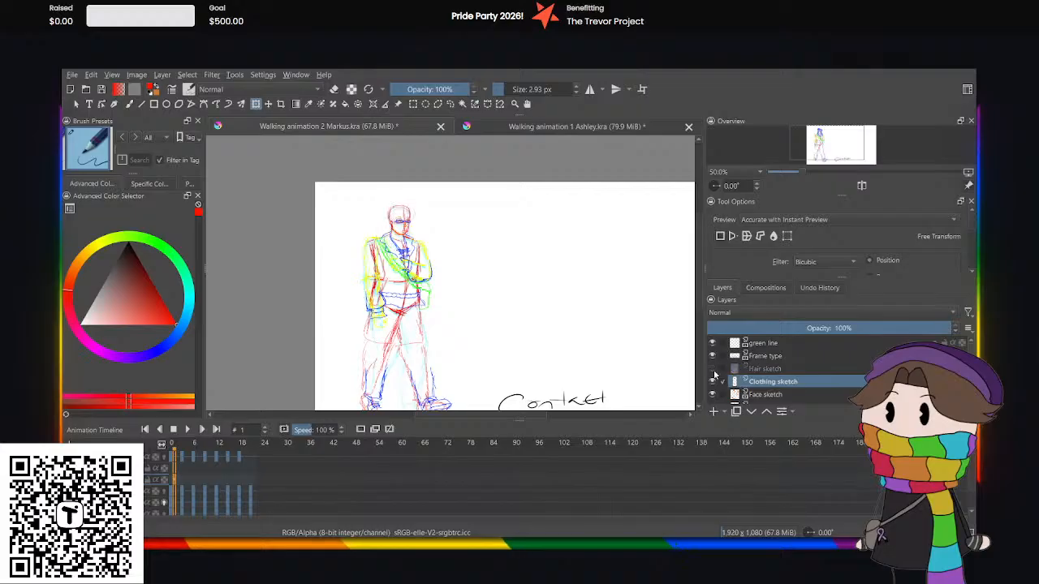
pyautogui.scroll(1, 378, 274)
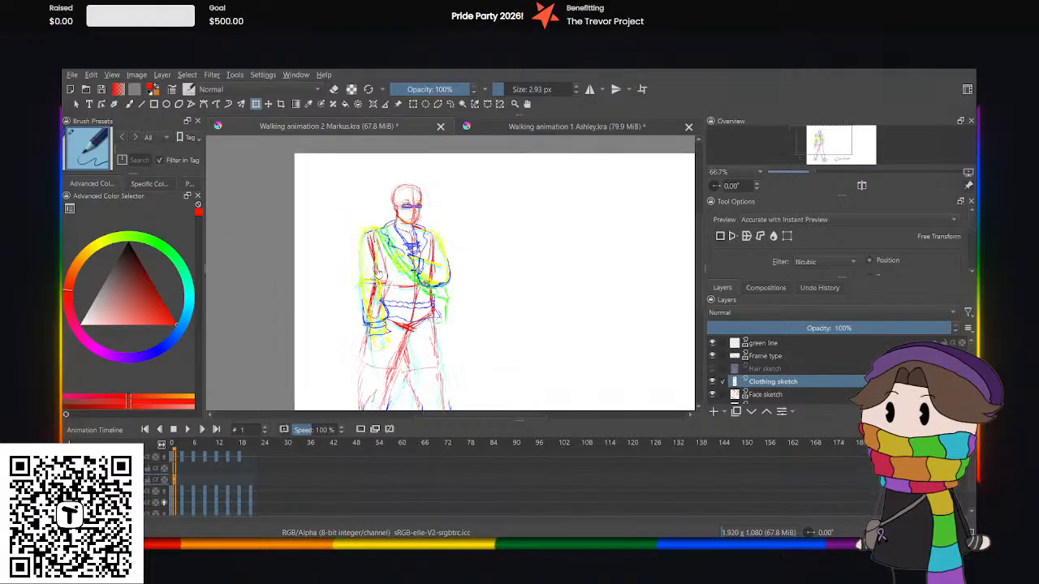
pyautogui.moveTo(697, 294); pyautogui.dragTo(679, 310)
pyautogui.scroll(-1, 602, 250)
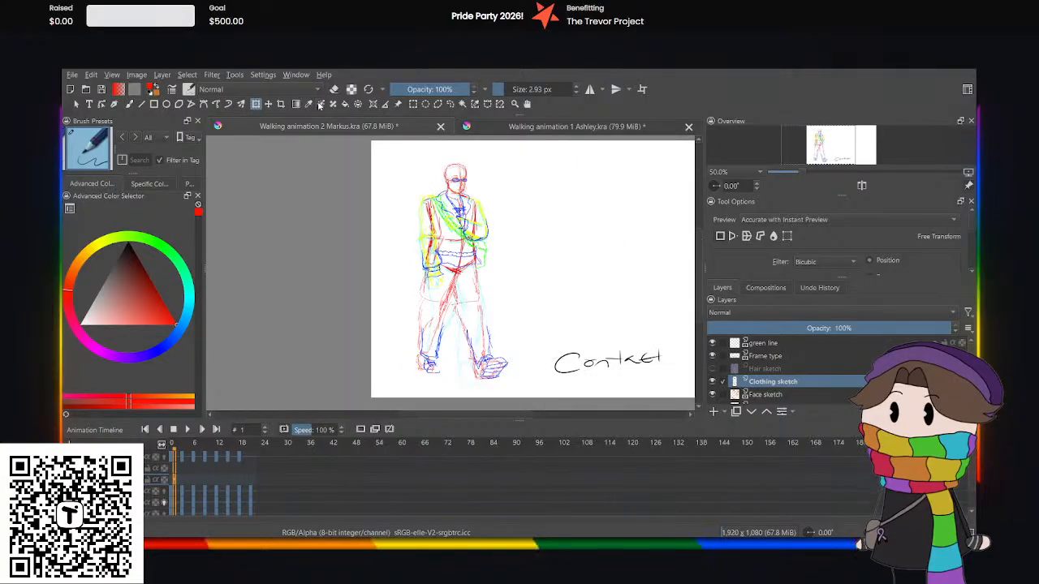
# Load the character outfit sheet as a reference image, place it beside the walking figure and compare the outfit with the clothing sketch.
pyautogui.click(397, 105)
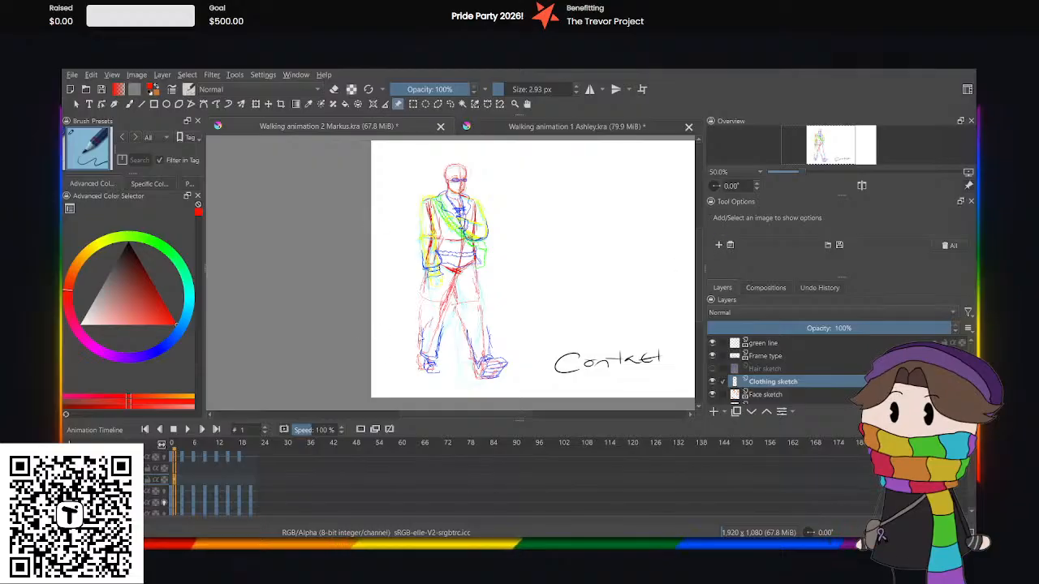
pyautogui.moveTo(480, 243); pyautogui.dragTo(607, 269)
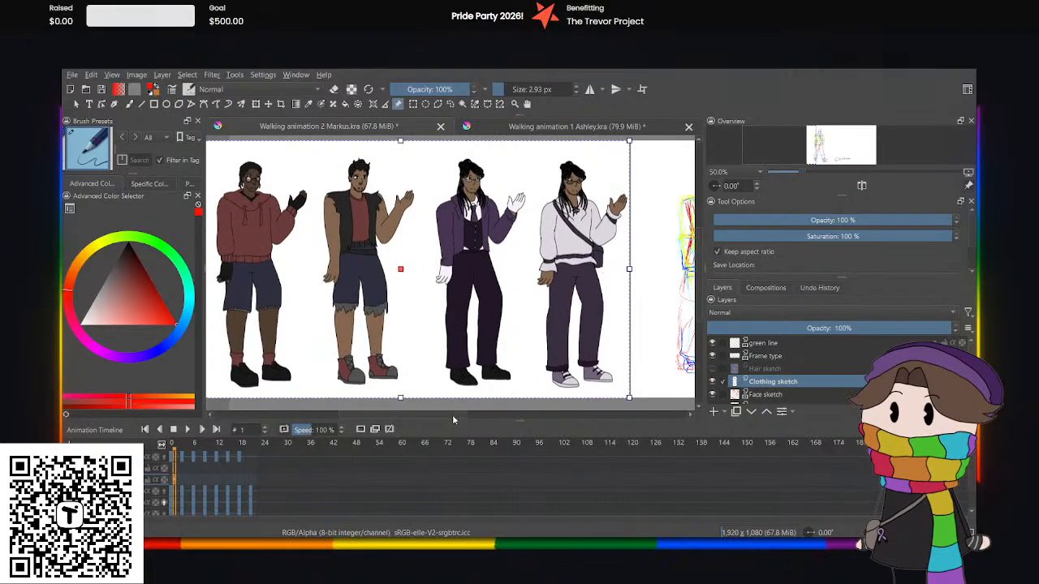
pyautogui.hscroll(5, 452, 414)
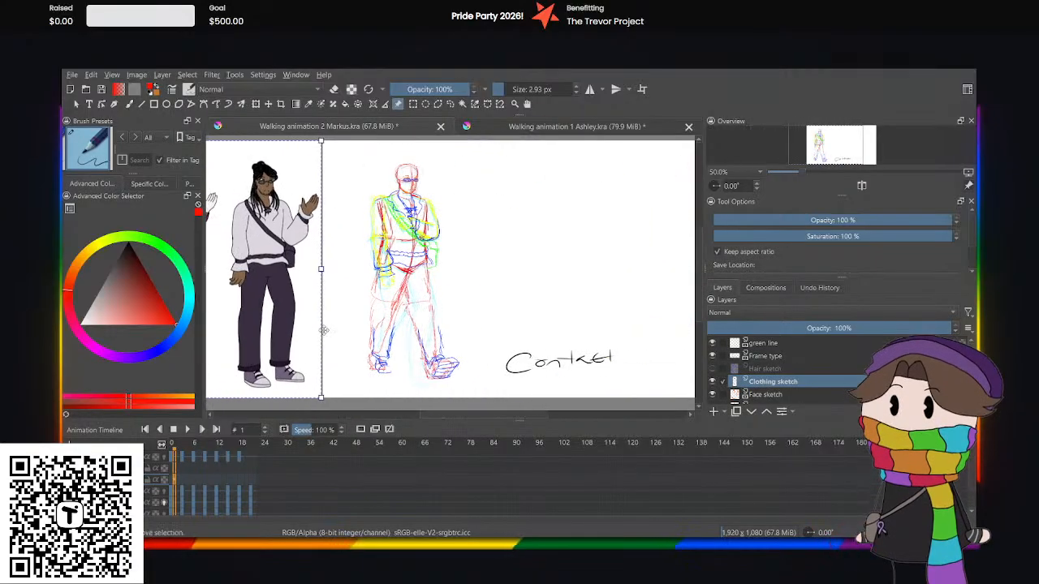
pyautogui.scroll(1, 342, 272)
pyautogui.scroll(-1, 343, 273)
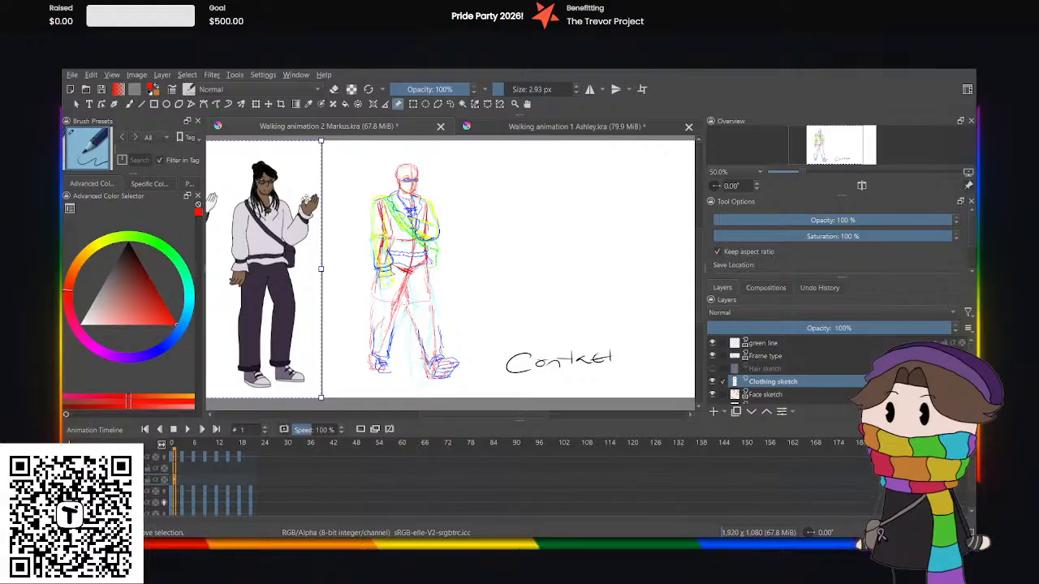
pyautogui.scroll(3, 306, 200)
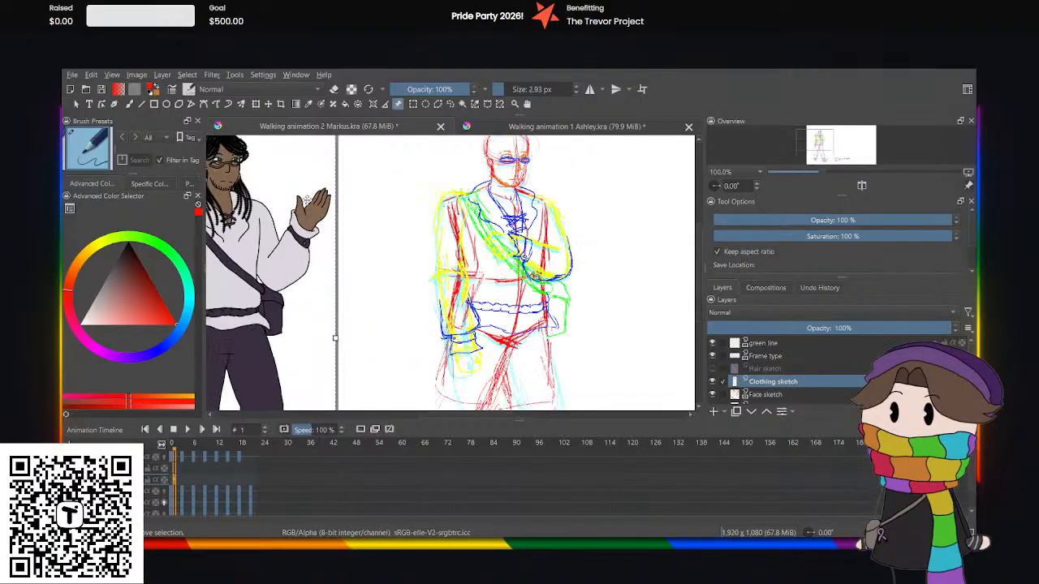
pyautogui.scroll(-3, 306, 201)
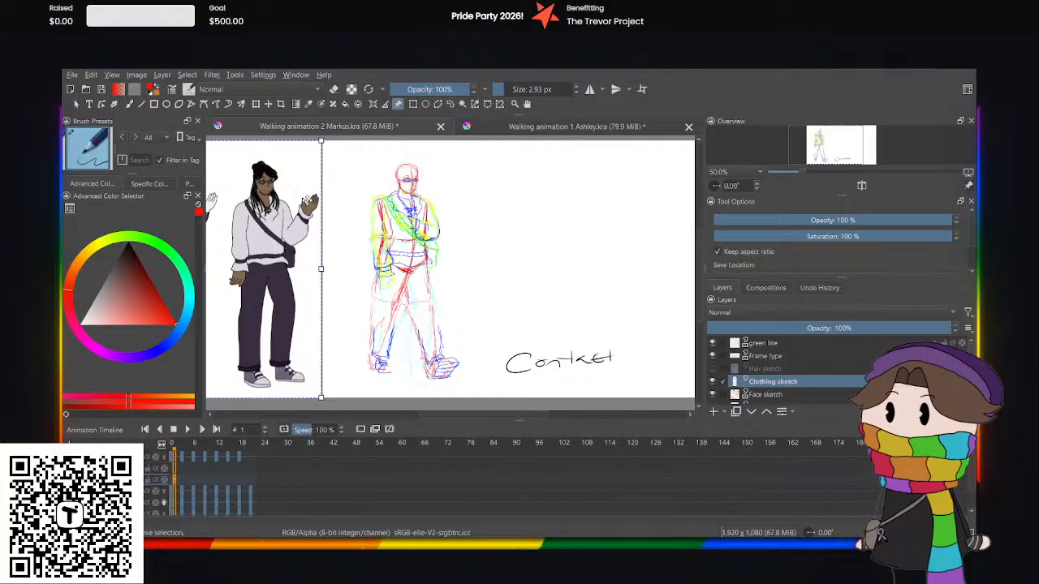
pyautogui.scroll(2, 307, 201)
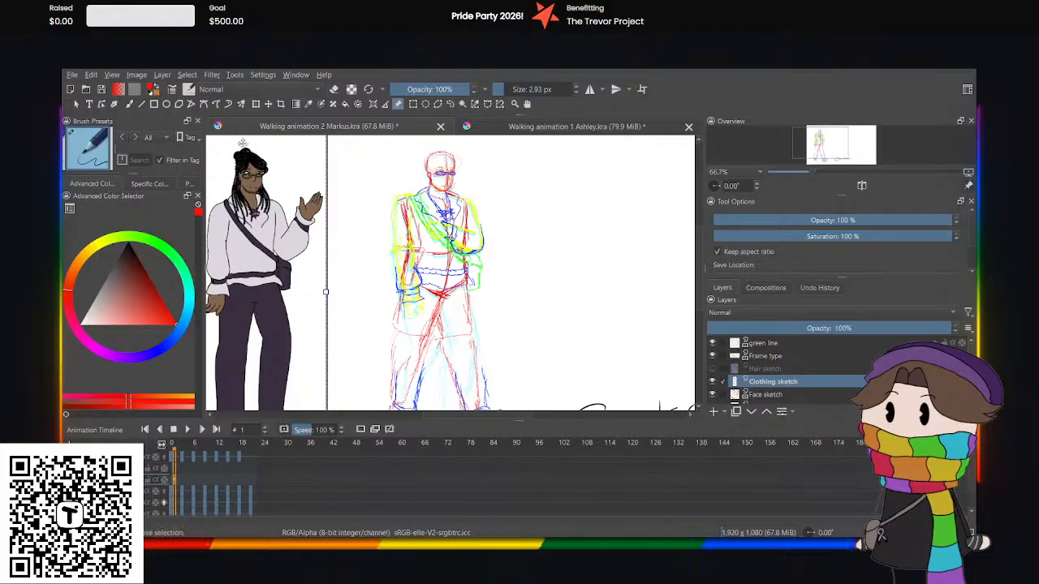
# Set the drawing colour to blue, try adding a blank keyframe at frame 3 of the clothing sketch, and undo it.
pyautogui.click(151, 347)
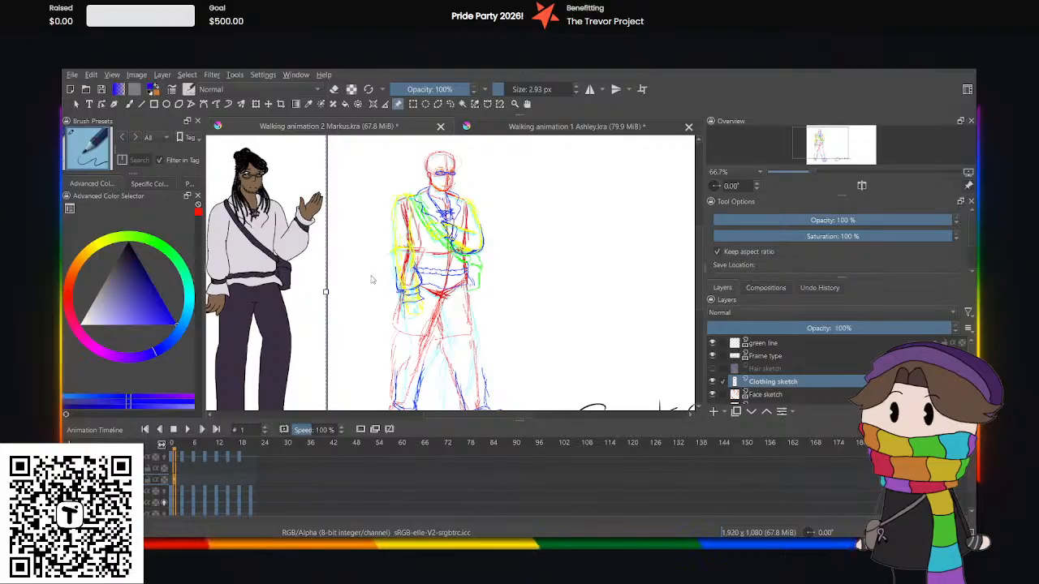
pyautogui.press('-')
pyautogui.press('.')
pyautogui.press('.')
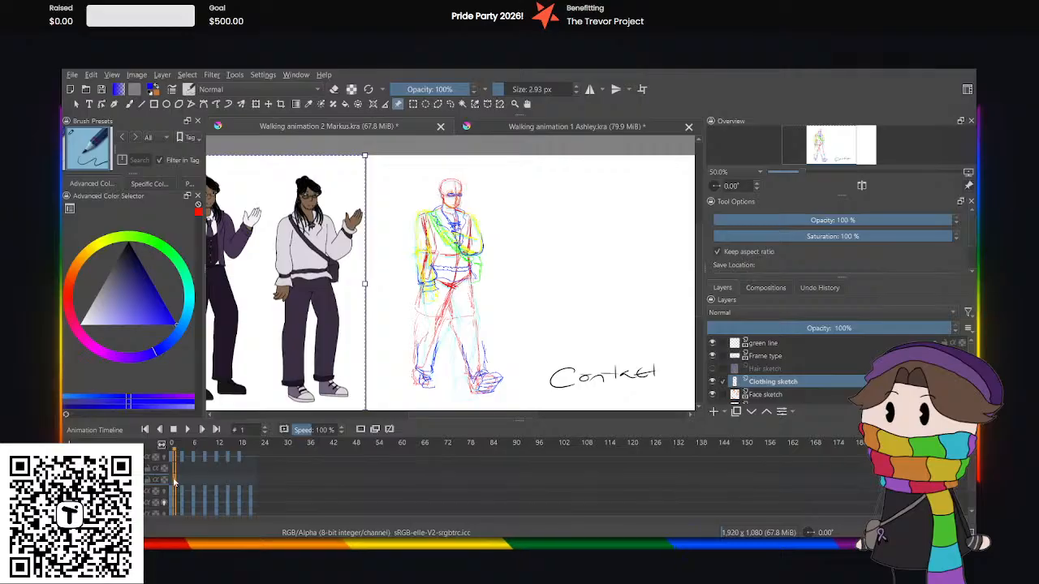
pyautogui.click(361, 430)
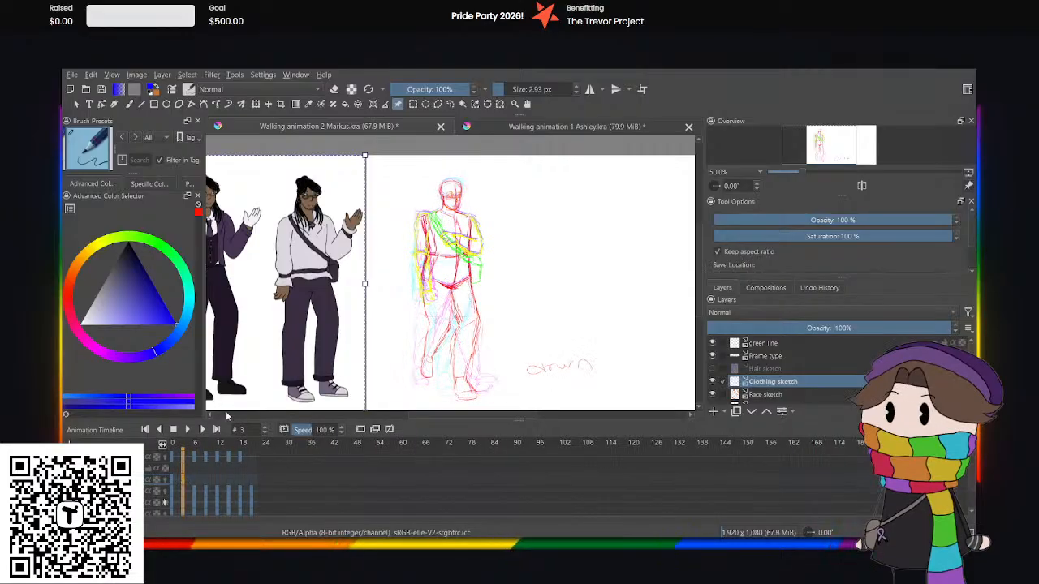
pyautogui.hotkey('ctrl', 'z')
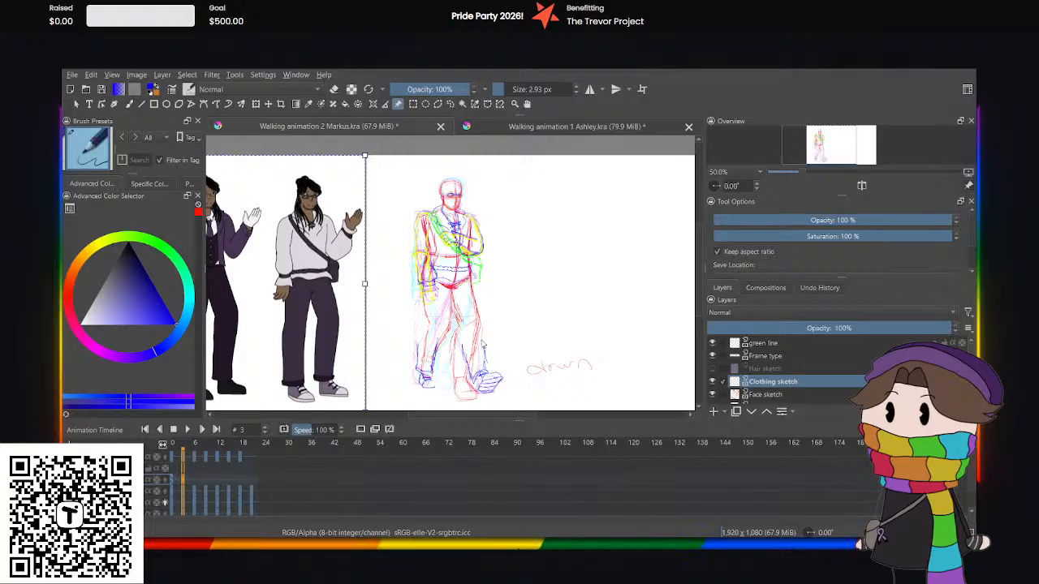
# At frame 4 of the clothing sketch, select the hanging arm's lower sleeve and cuff, then rotate and shift them to fit the arm.
pyautogui.click(173, 485)
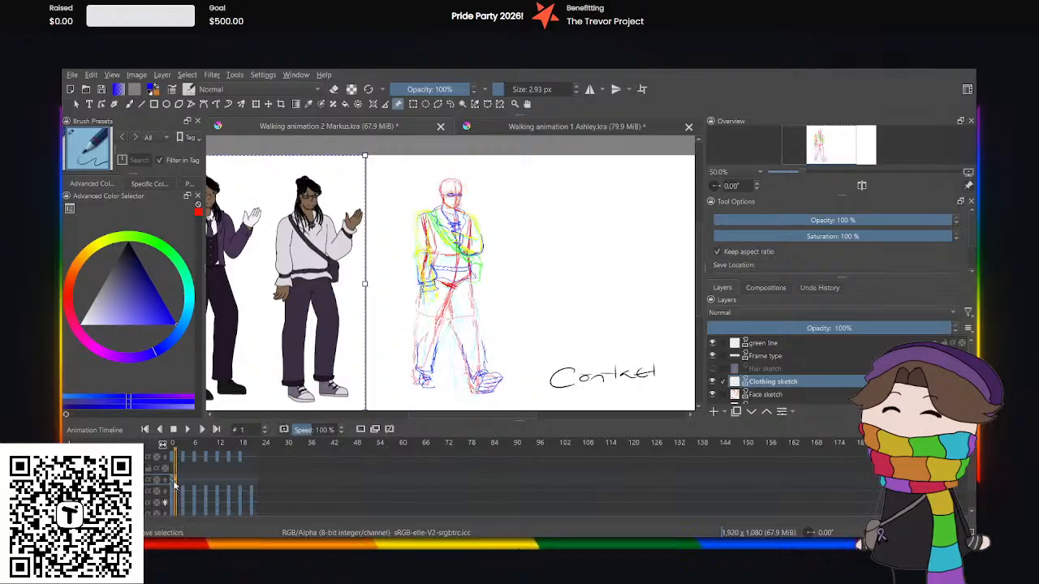
pyautogui.click(186, 485)
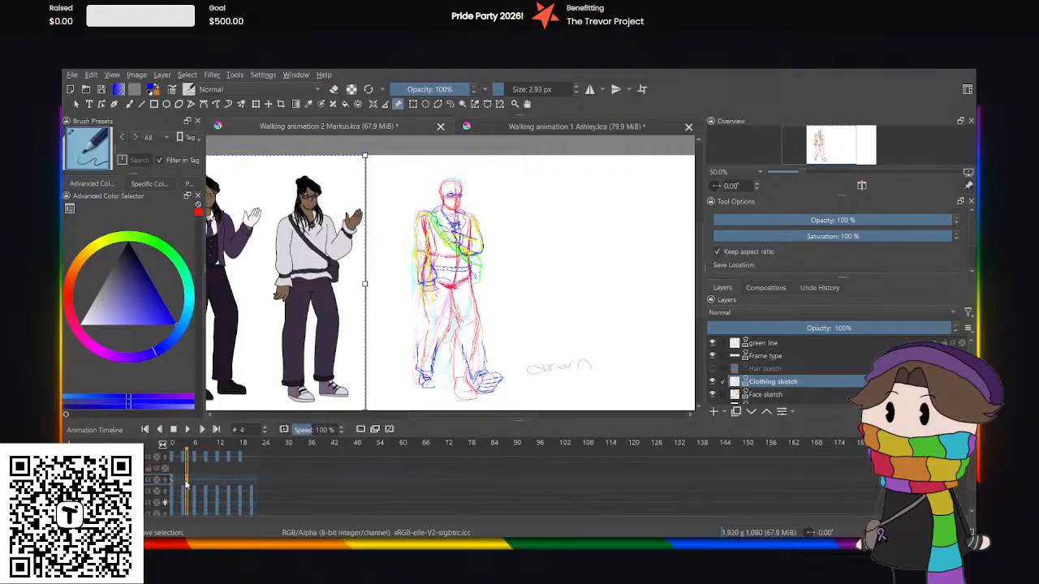
pyautogui.scroll(1, 445, 290)
pyautogui.scroll(3, 445, 286)
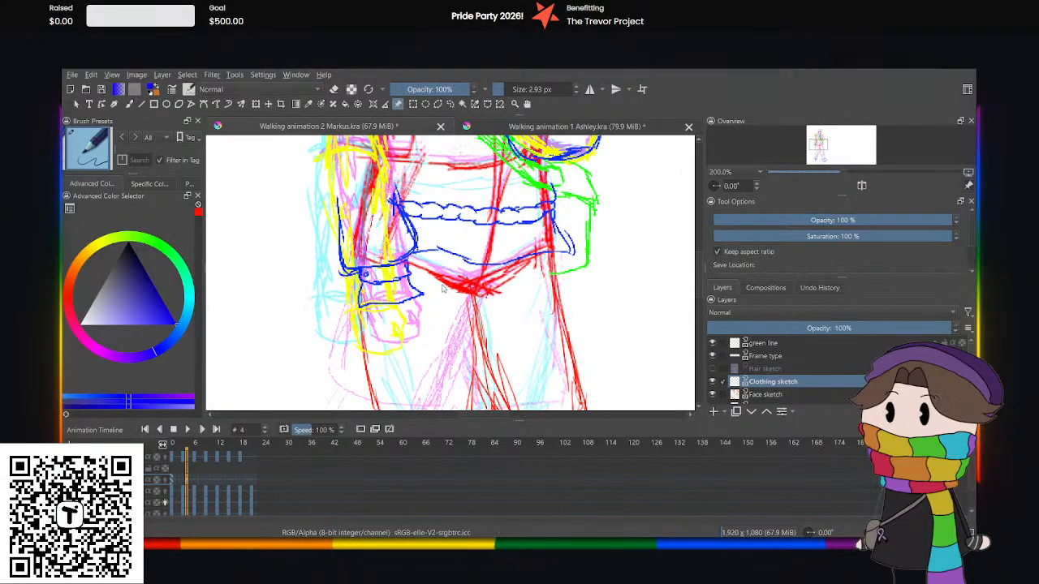
pyautogui.click(449, 103)
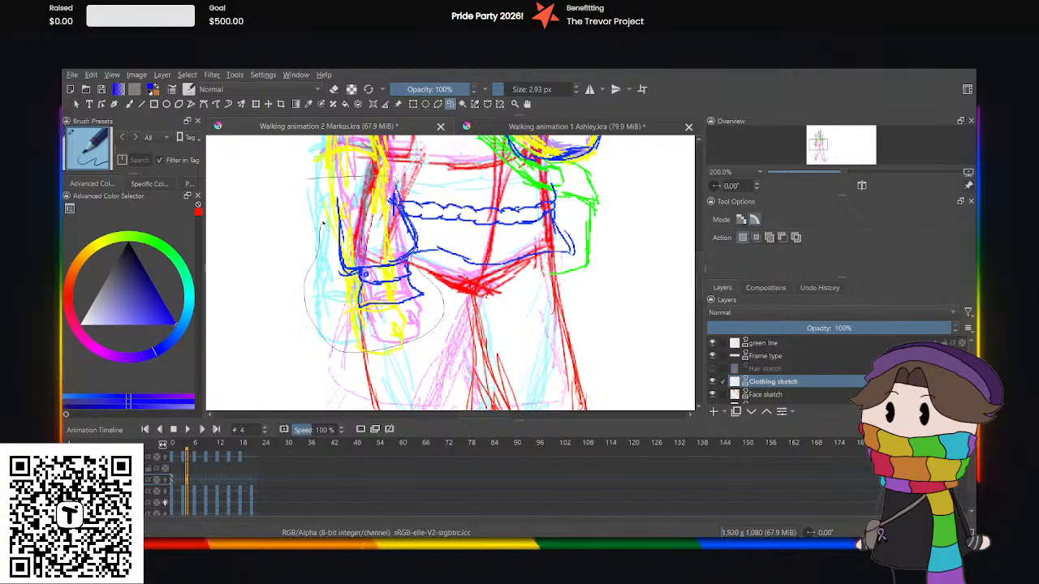
pyautogui.click(255, 104)
pyautogui.moveTo(405, 155); pyautogui.dragTo(412, 158)
pyautogui.moveTo(323, 213); pyautogui.dragTo(313, 214)
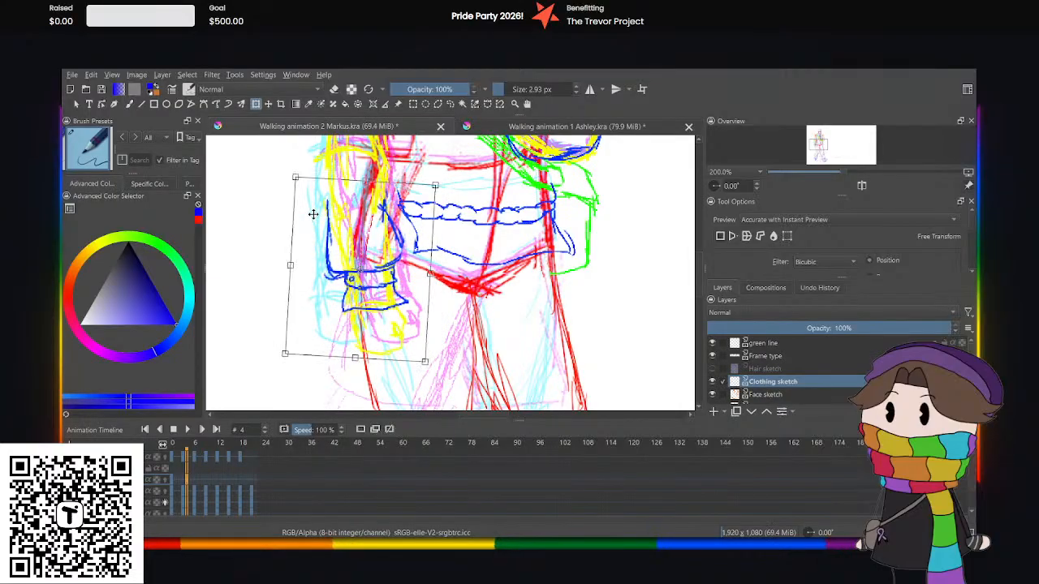
# Redraw the missing blue end of the belt line beside the moved sleeve.
pyautogui.click(451, 104)
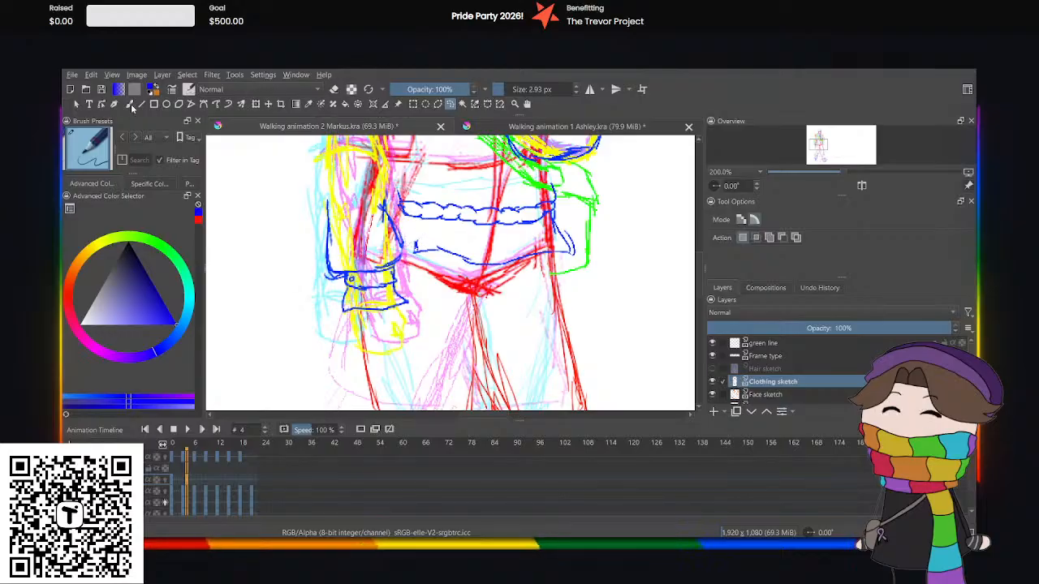
pyautogui.press('b')
pyautogui.moveTo(402, 200)
pyautogui.mouseDown()
pyautogui.moveTo(384, 202)
pyautogui.moveTo(384, 217)
pyautogui.mouseUp()
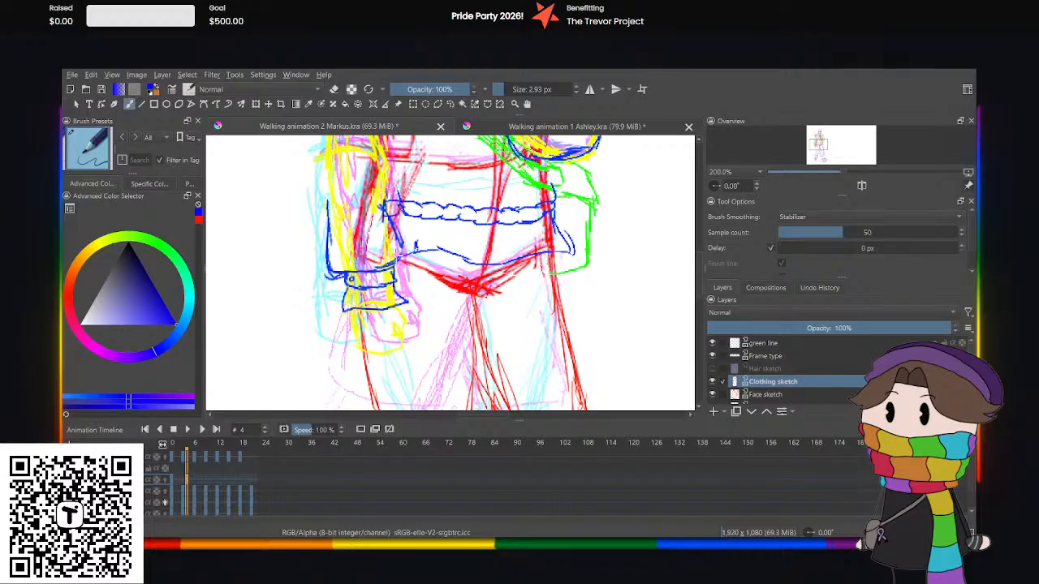
# Select the blue trouser legs and shoes around the figure's feet, delete them from the clothing sketch and clear the selection.
pyautogui.press('-')
pyautogui.press('-')
pyautogui.press('-')
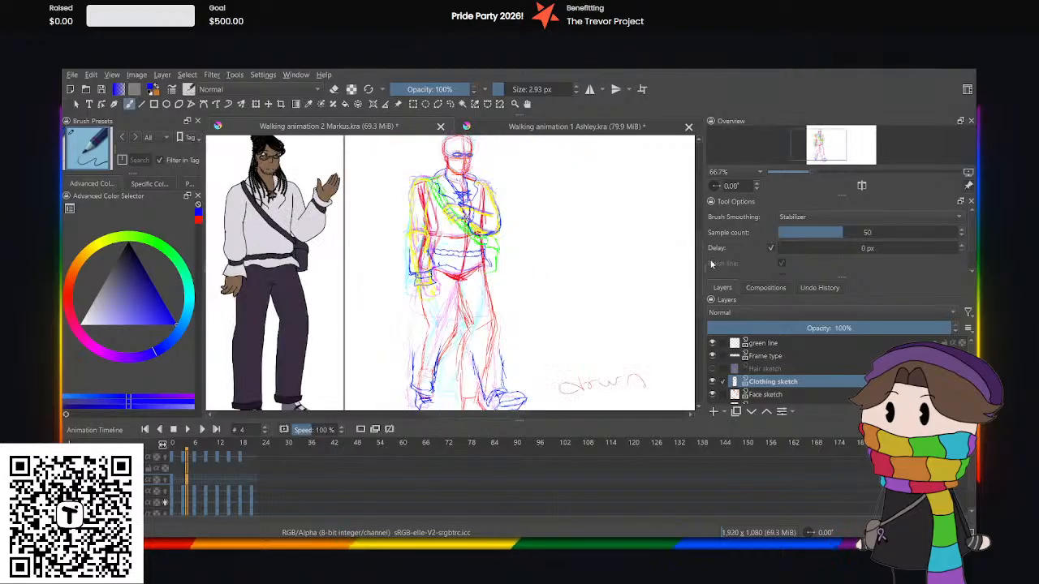
pyautogui.moveTo(700, 274); pyautogui.dragTo(701, 309)
pyautogui.press('-')
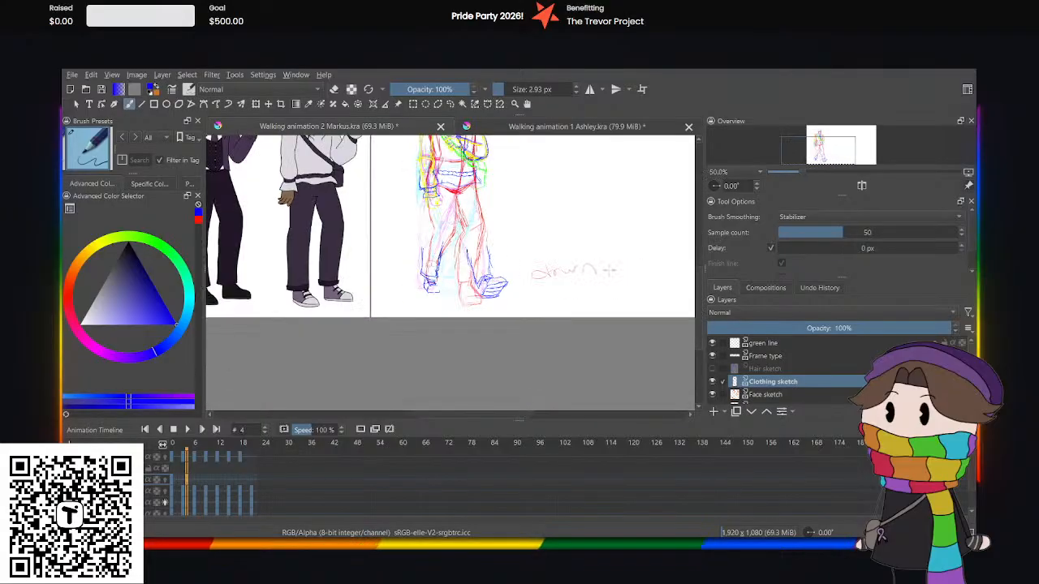
pyautogui.press('+')
pyautogui.press('+')
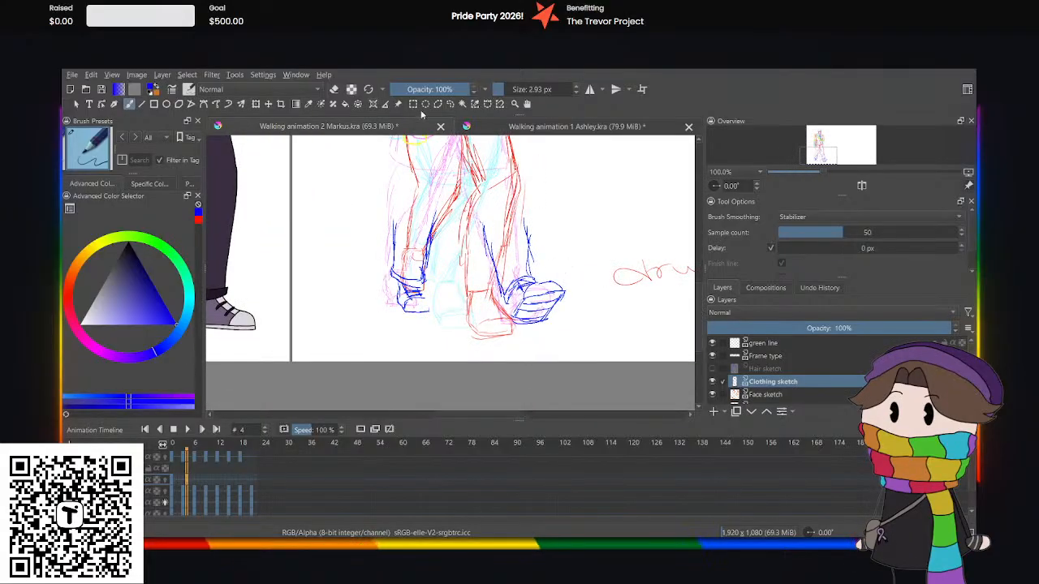
pyautogui.click(450, 104)
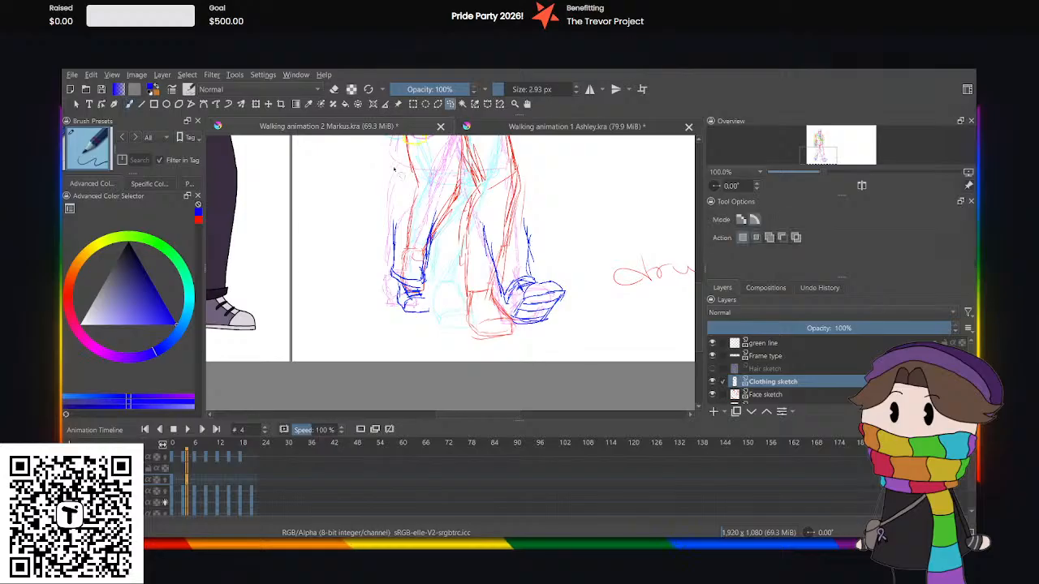
pyautogui.moveTo(390, 168)
pyautogui.mouseDown()
pyautogui.moveTo(599, 264)
pyautogui.moveTo(414, 378)
pyautogui.moveTo(380, 172)
pyautogui.mouseUp()
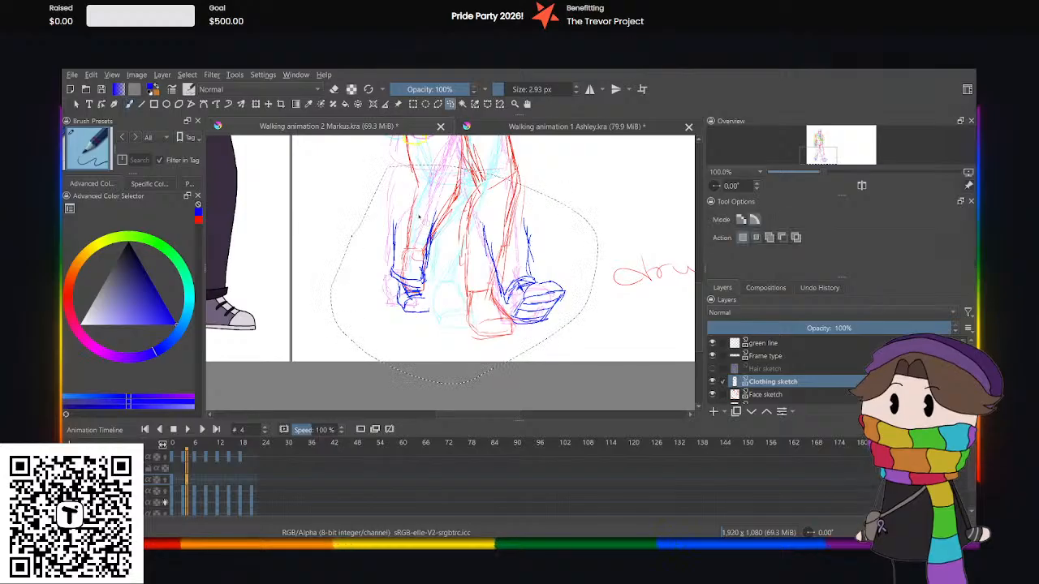
pyautogui.press('Delete')
pyautogui.hotkey('ctrl', 'shift', 'a')
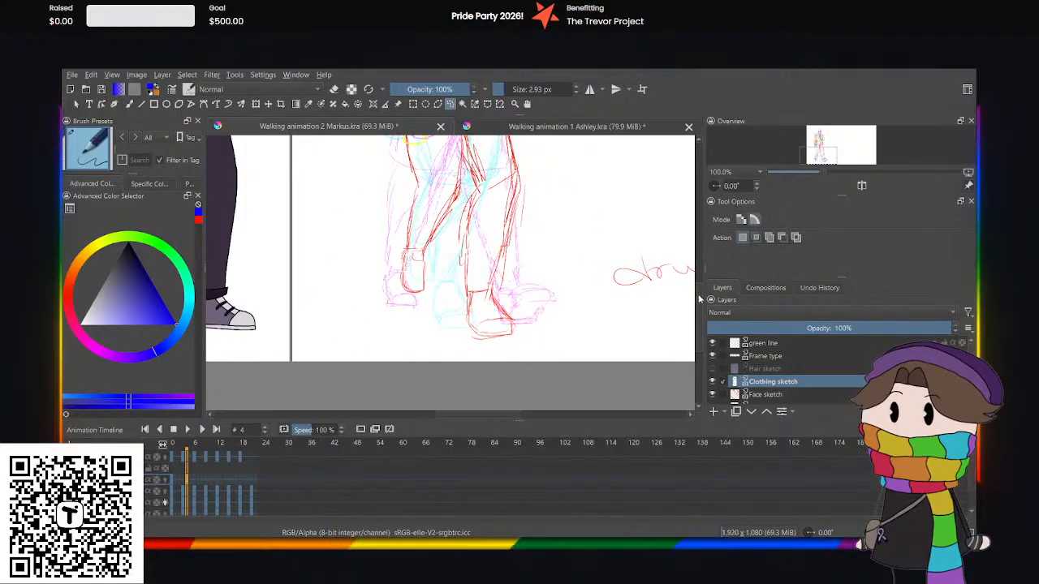
# At frame 3, select the bent arm's sleeve and cuff and nudge them slightly upward to match the body sketch.
pyautogui.moveTo(699, 287)
pyautogui.mouseDown()
pyautogui.moveTo(723, 240)
pyautogui.moveTo(630, 215)
pyautogui.mouseUp()
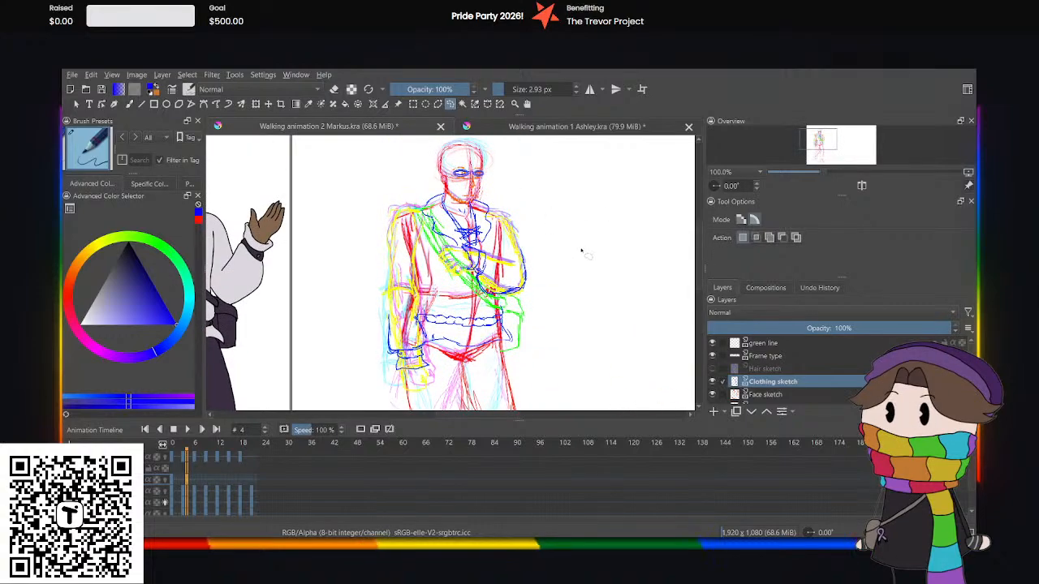
pyautogui.click(182, 482)
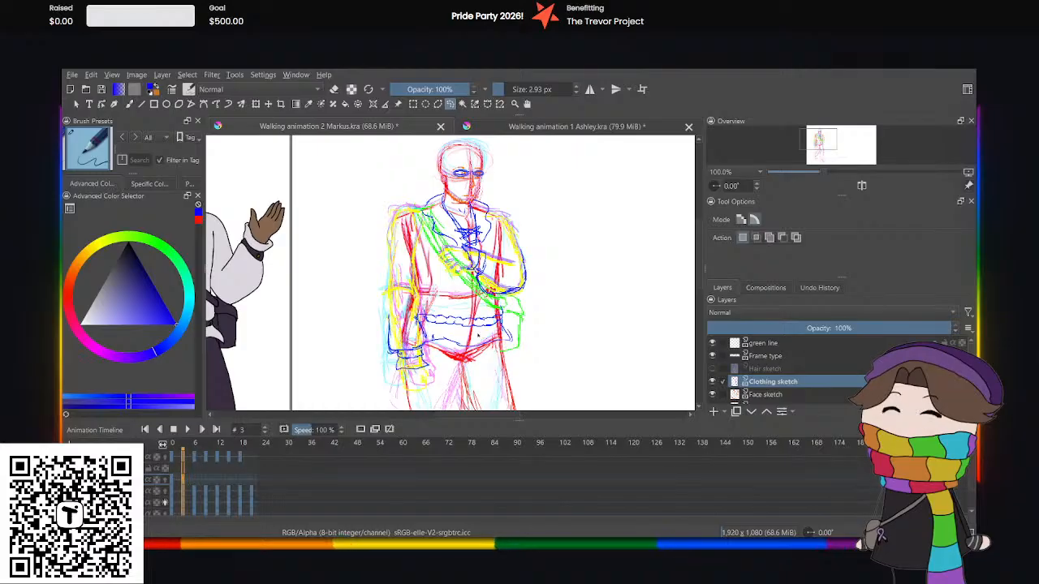
pyautogui.press('+')
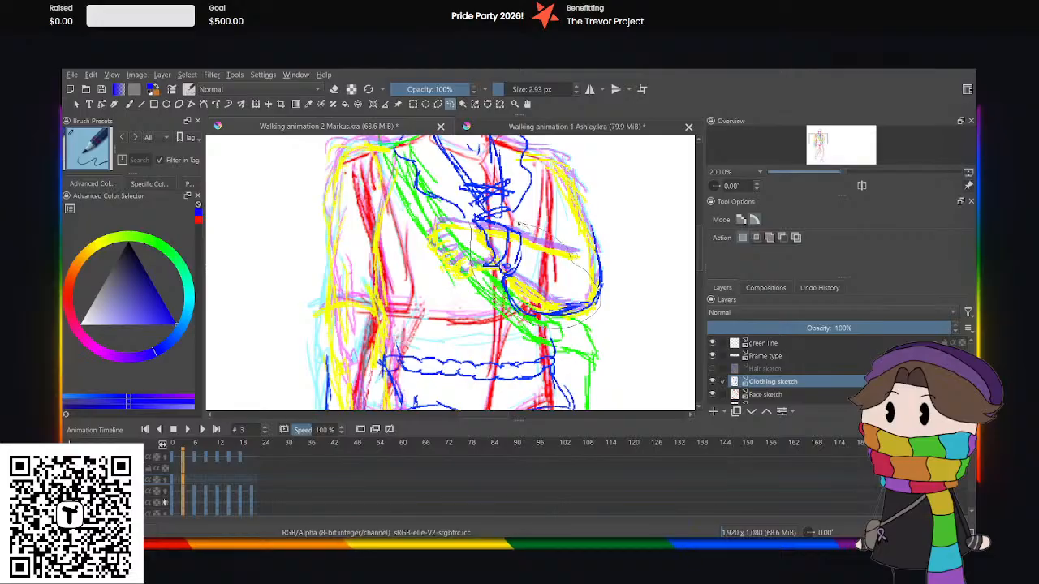
pyautogui.click(256, 105)
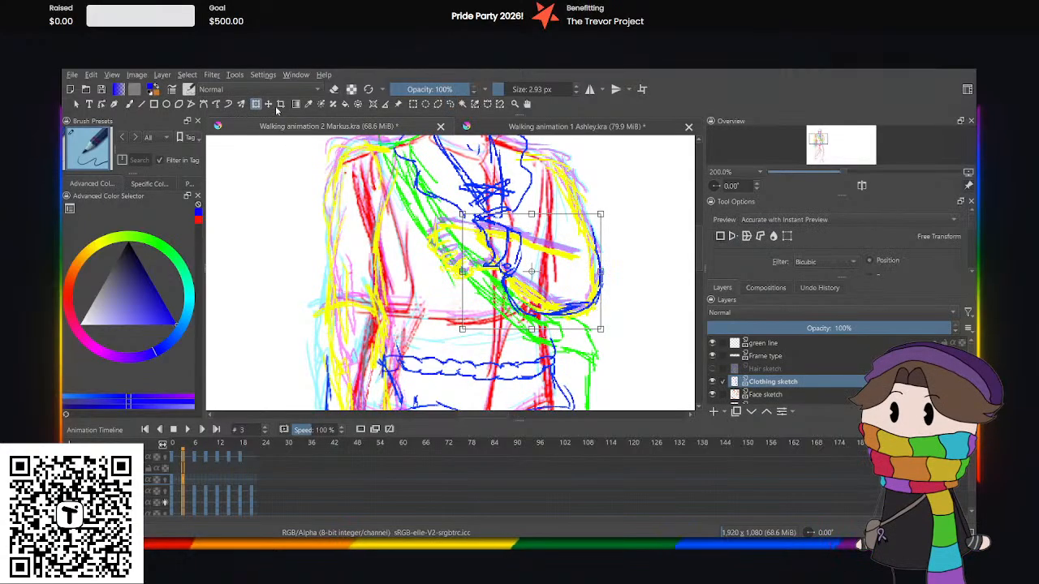
pyautogui.press('Up')
pyautogui.press('Up')
pyautogui.press('Up')
pyautogui.press('Up')
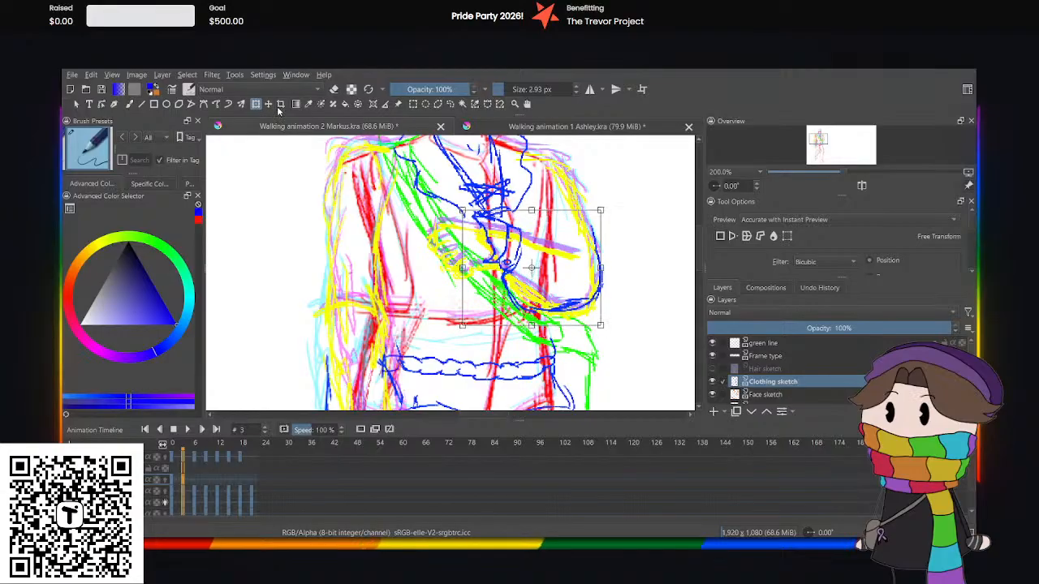
pyautogui.click(450, 103)
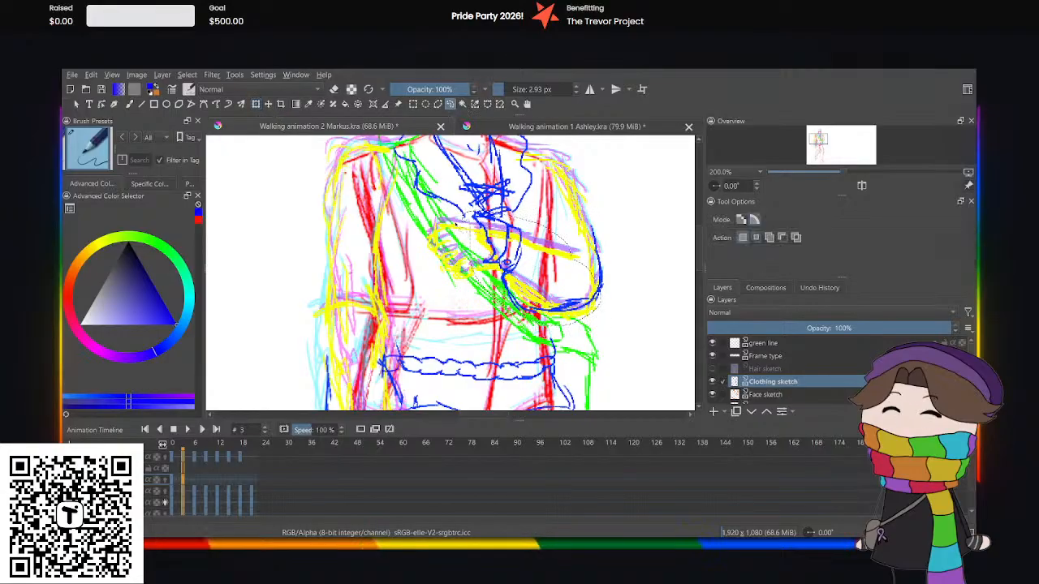
# Select the upper-body clothing as a whole and adjust its placement over the torso with the Transform tool.
pyautogui.keyDown('ctrl'); pyautogui.scroll(-2, 606, 219); pyautogui.keyUp('ctrl')
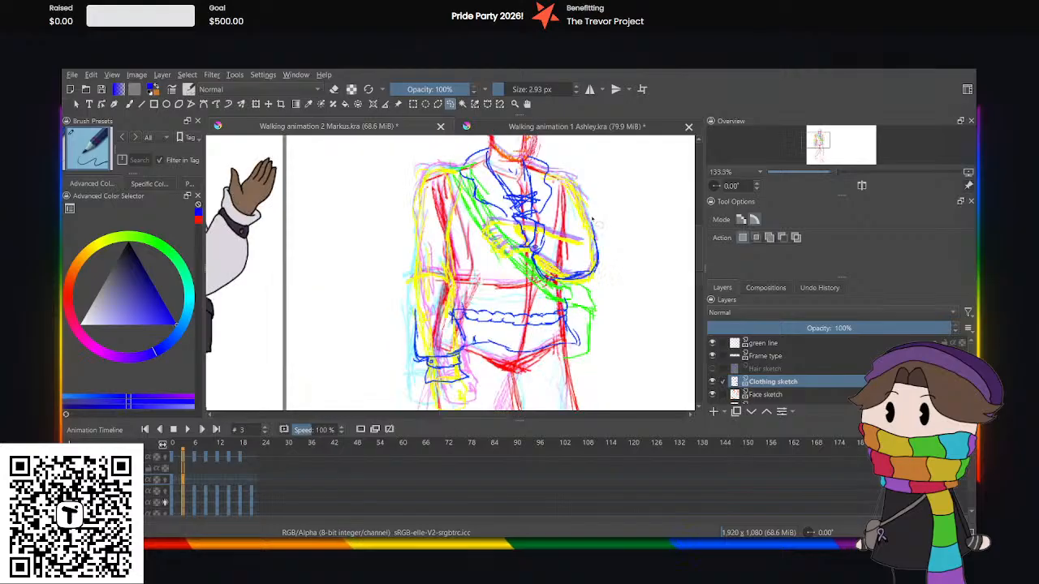
pyautogui.moveTo(433, 172)
pyautogui.mouseDown()
pyautogui.moveTo(524, 160)
pyautogui.moveTo(676, 226)
pyautogui.moveTo(601, 402)
pyautogui.moveTo(423, 166)
pyautogui.mouseUp()
pyautogui.hotkey('ctrl', 't')
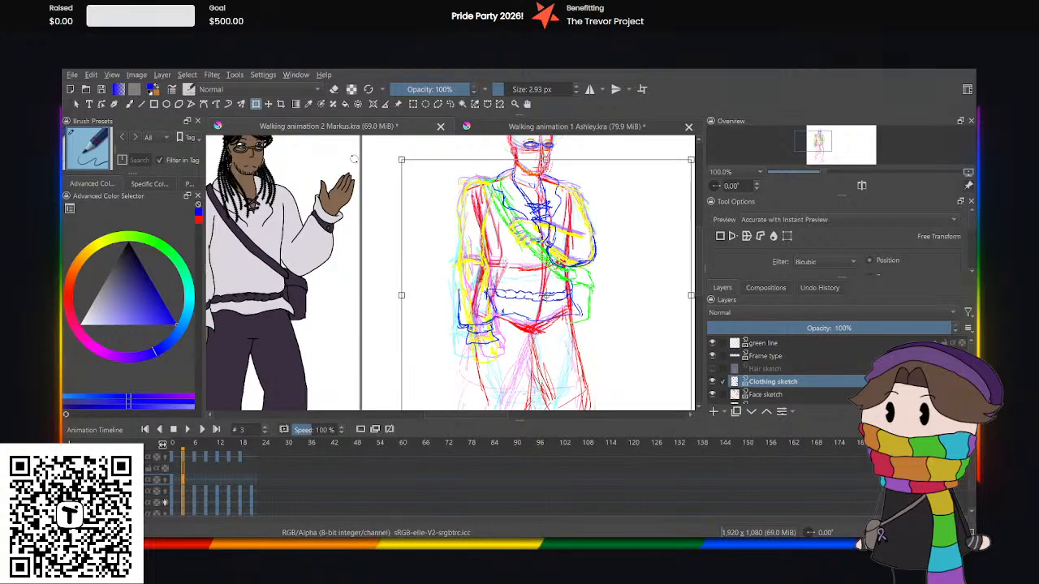
pyautogui.click(452, 104)
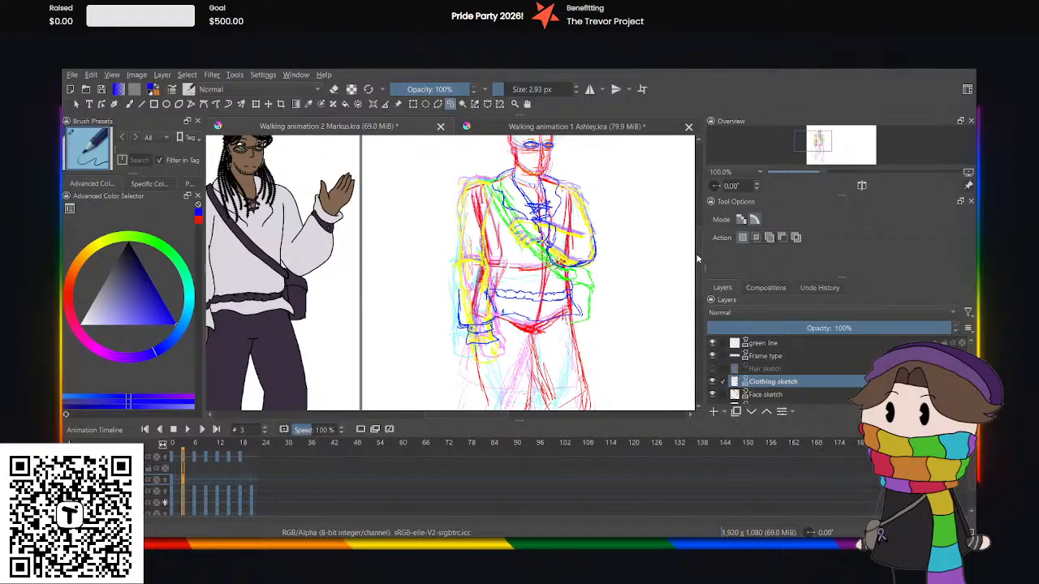
# Select the blue glasses on the face and adjust their placement with the Transform tool.
pyautogui.moveTo(699, 251); pyautogui.dragTo(678, 251)
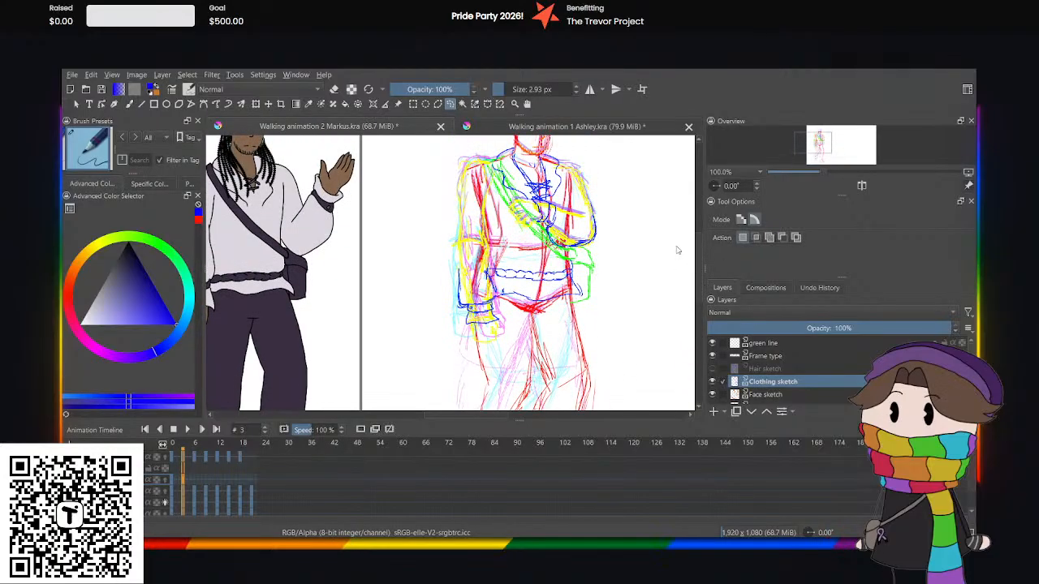
pyautogui.moveTo(678, 251); pyautogui.dragTo(676, 223)
pyautogui.moveTo(517, 222)
pyautogui.mouseDown()
pyautogui.moveTo(574, 232)
pyautogui.moveTo(519, 239)
pyautogui.mouseUp()
pyautogui.click(255, 103)
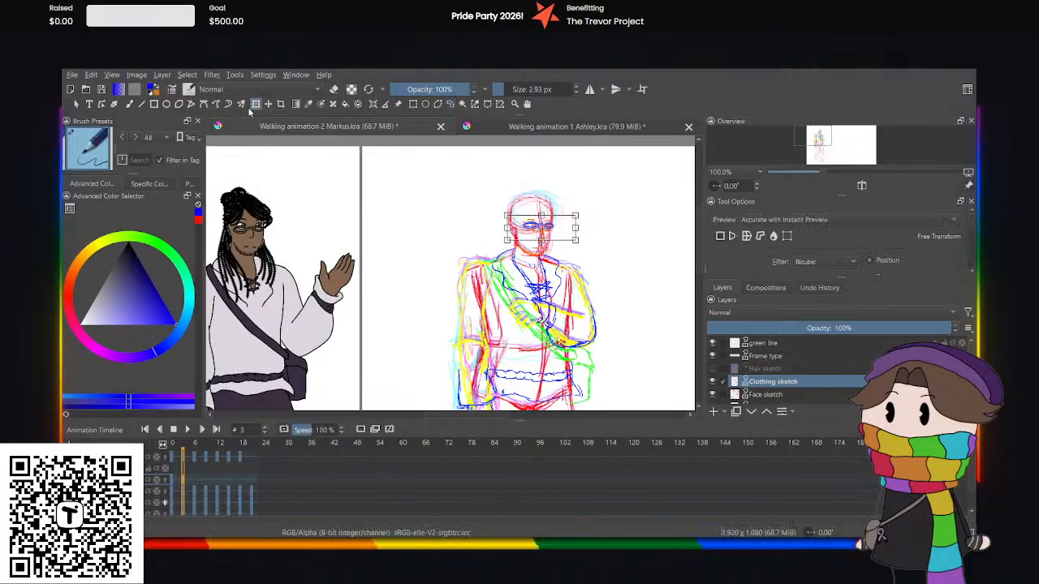
pyautogui.click(451, 103)
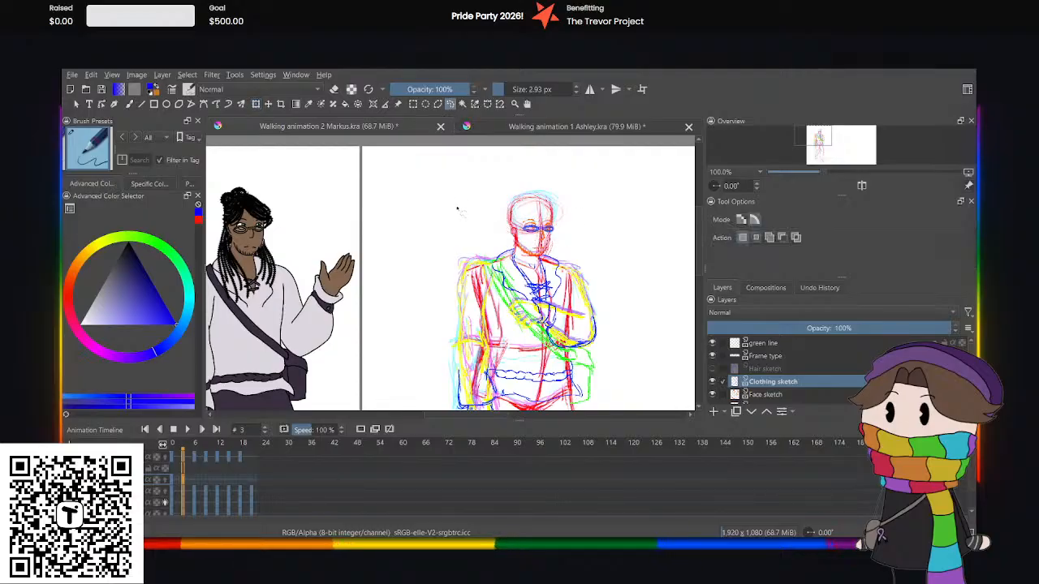
# Play the walk cycle from frame 0 to check the clothing's movement, stop it and go to frame 6.
pyautogui.press('-')
pyautogui.moveTo(431, 416); pyautogui.dragTo(444, 416)
pyautogui.scroll(-3, 695, 297)
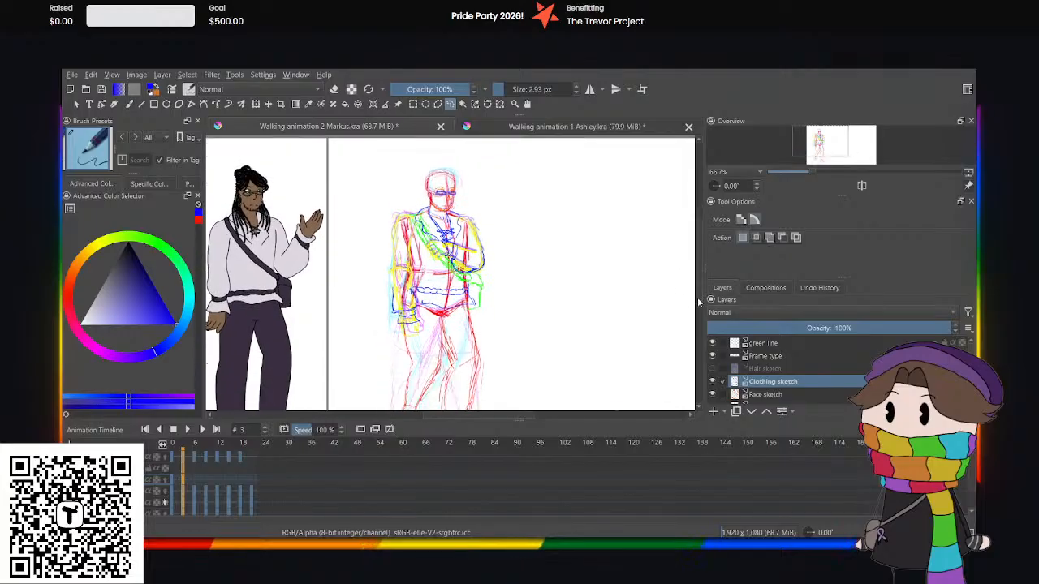
pyautogui.click(172, 484)
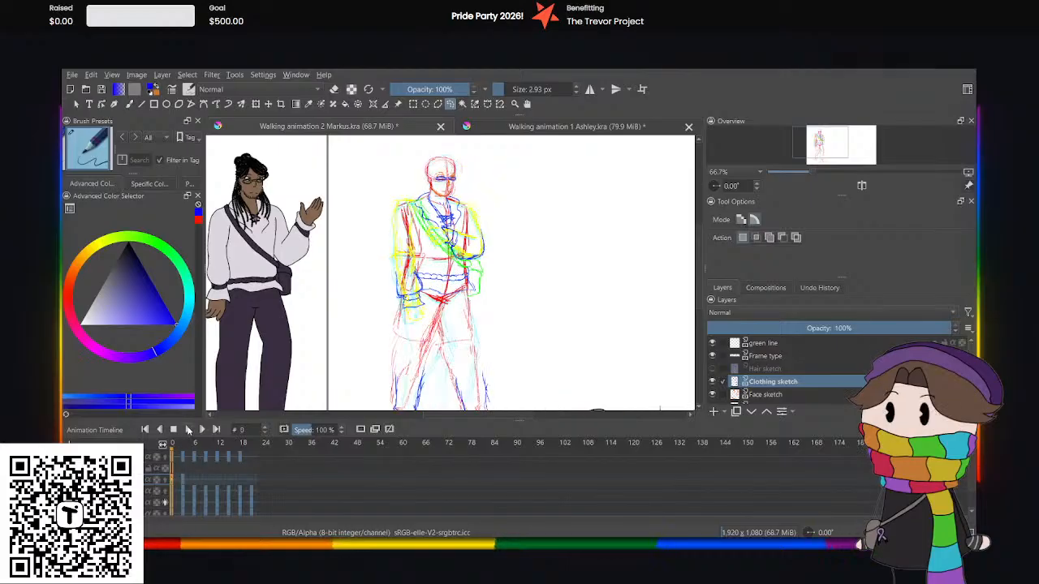
pyautogui.click(188, 429)
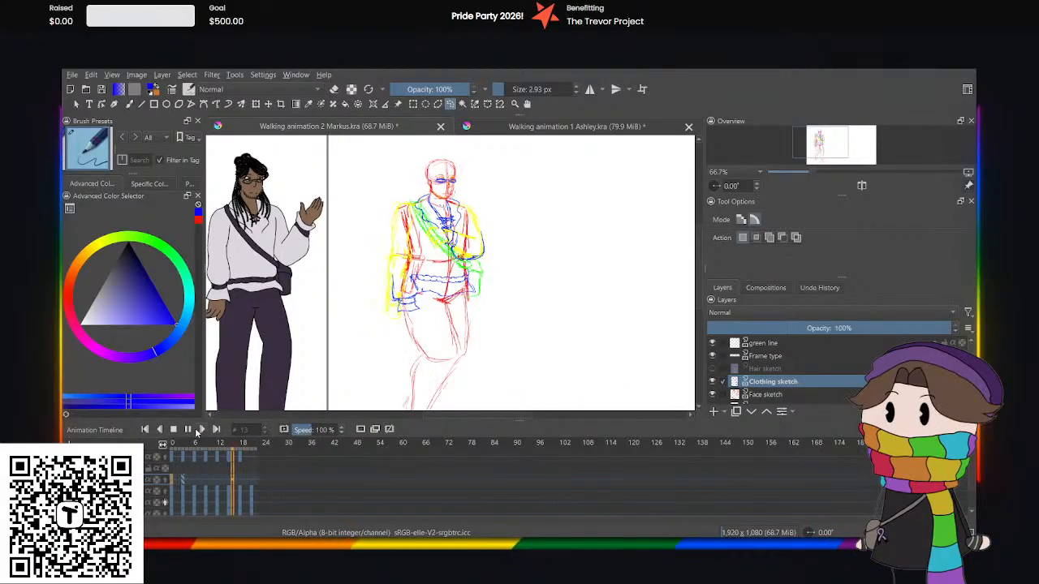
pyautogui.click(188, 429)
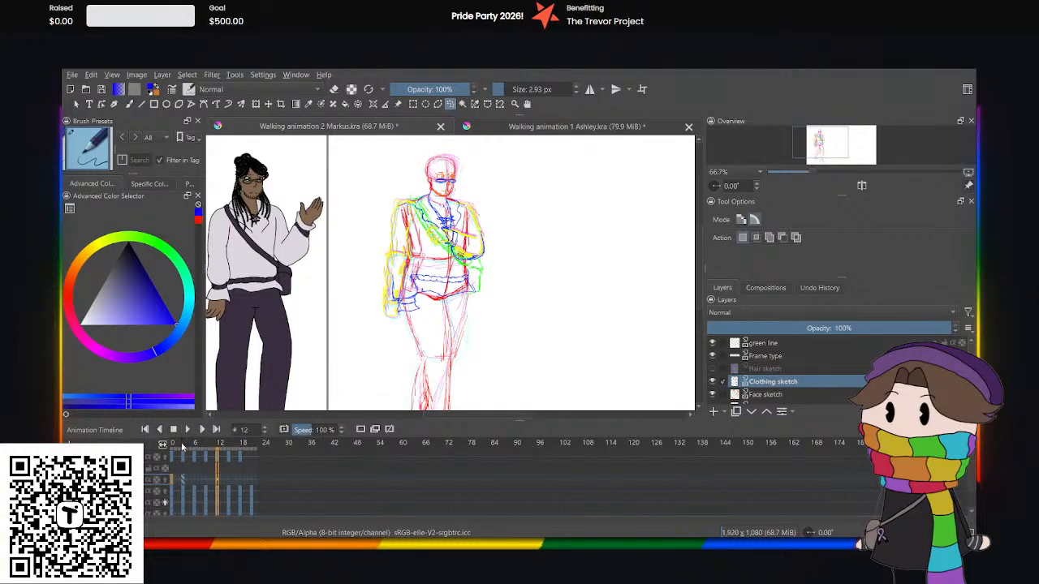
pyautogui.click(193, 482)
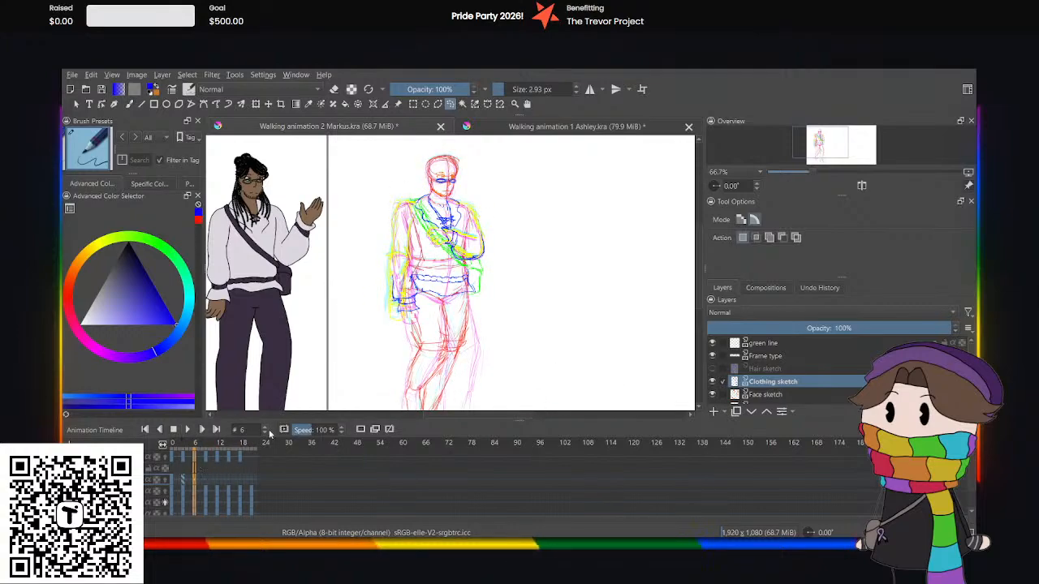
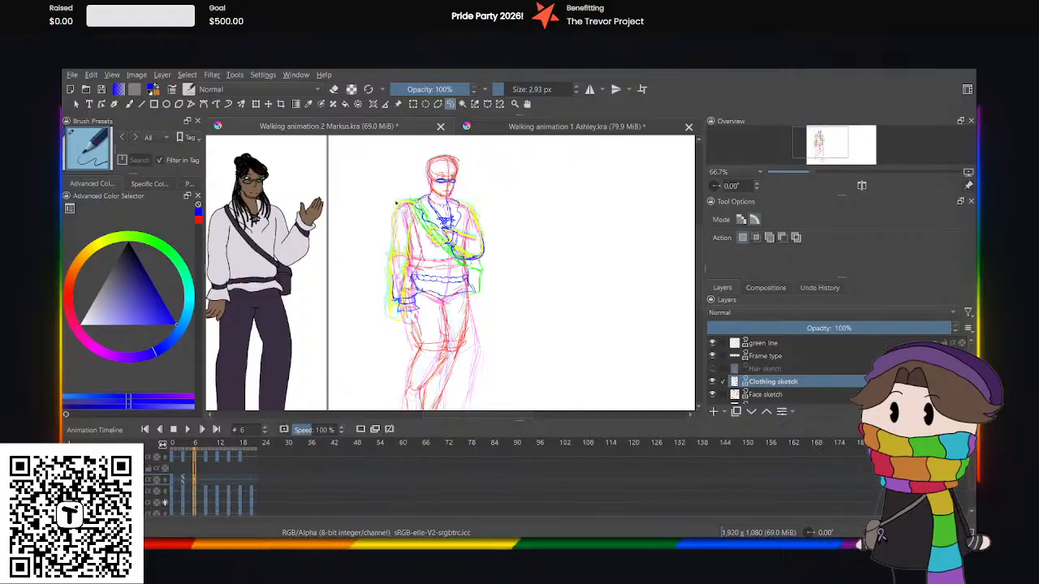
# At frame 6, select the lowered arm's sleeve end and cuff, then rotate and shift them outward to fit the wrist.
pyautogui.scroll(-1, 491, 301)
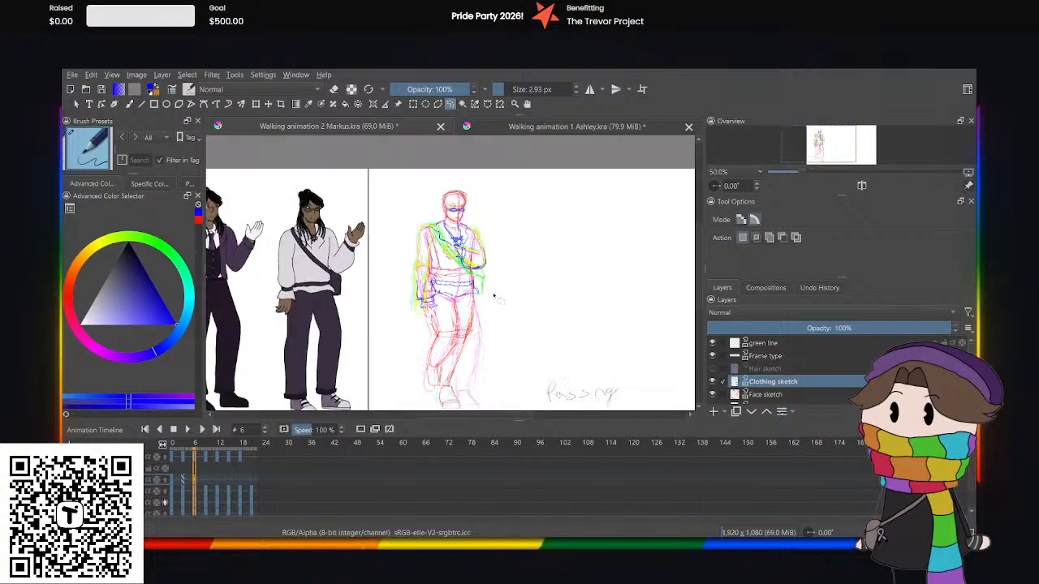
pyautogui.scroll(2, 445, 262)
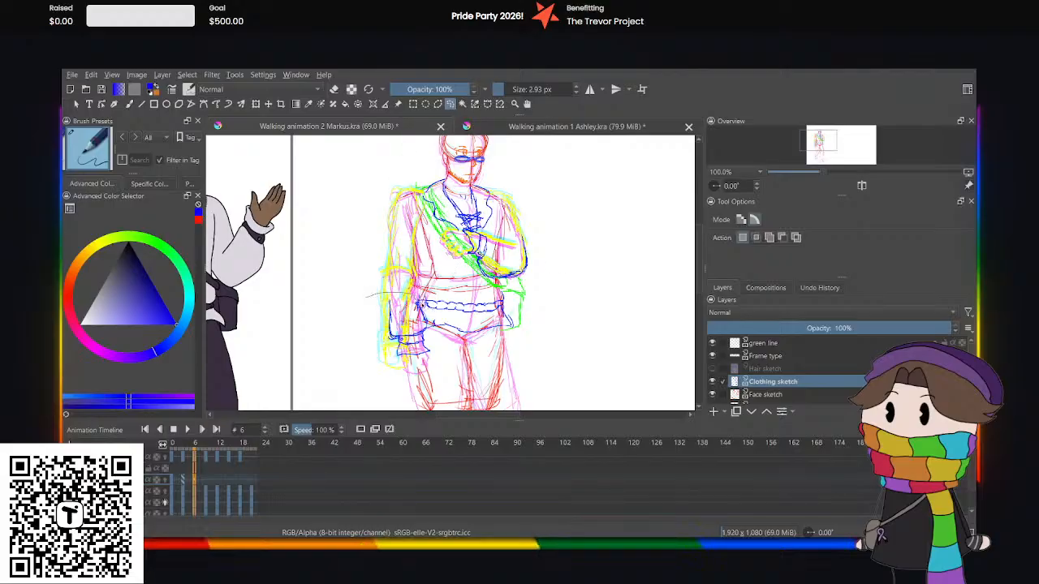
pyautogui.moveTo(437, 346)
pyautogui.mouseDown()
pyautogui.moveTo(370, 375)
pyautogui.moveTo(364, 299)
pyautogui.mouseUp()
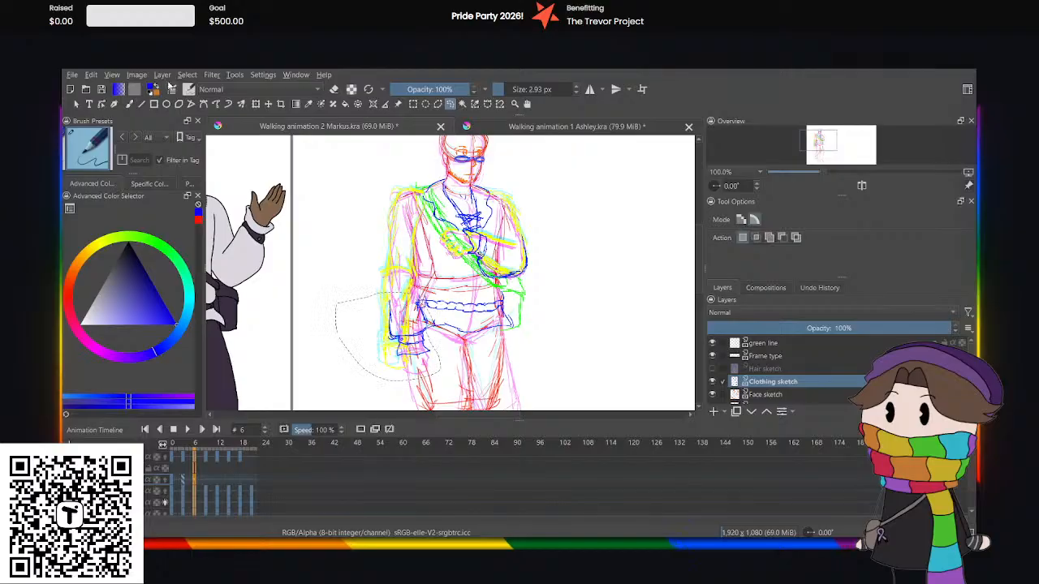
pyautogui.click(255, 104)
pyautogui.moveTo(377, 264); pyautogui.dragTo(390, 265)
pyautogui.moveTo(370, 322); pyautogui.dragTo(350, 321)
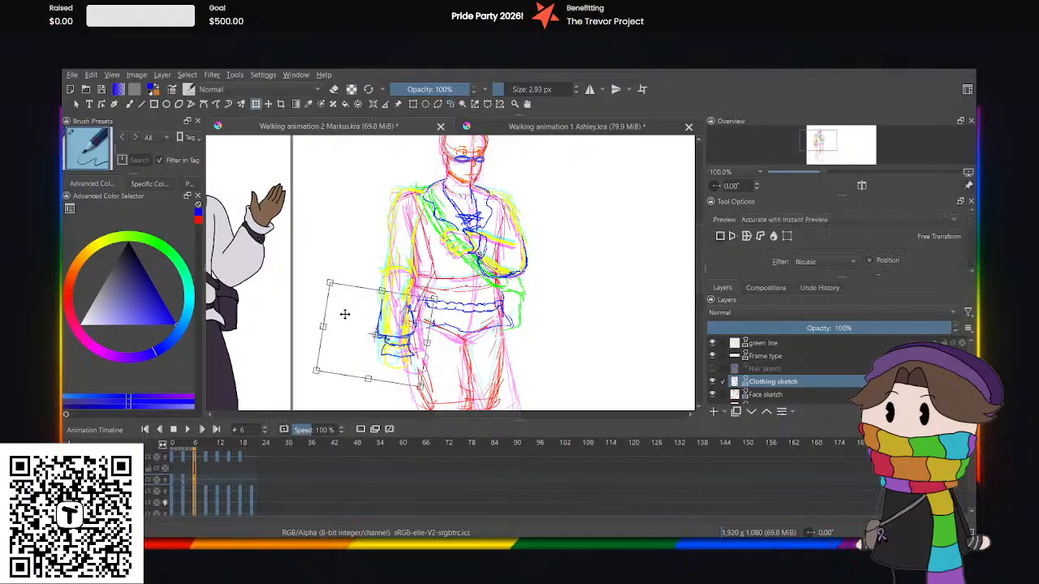
pyautogui.click(450, 104)
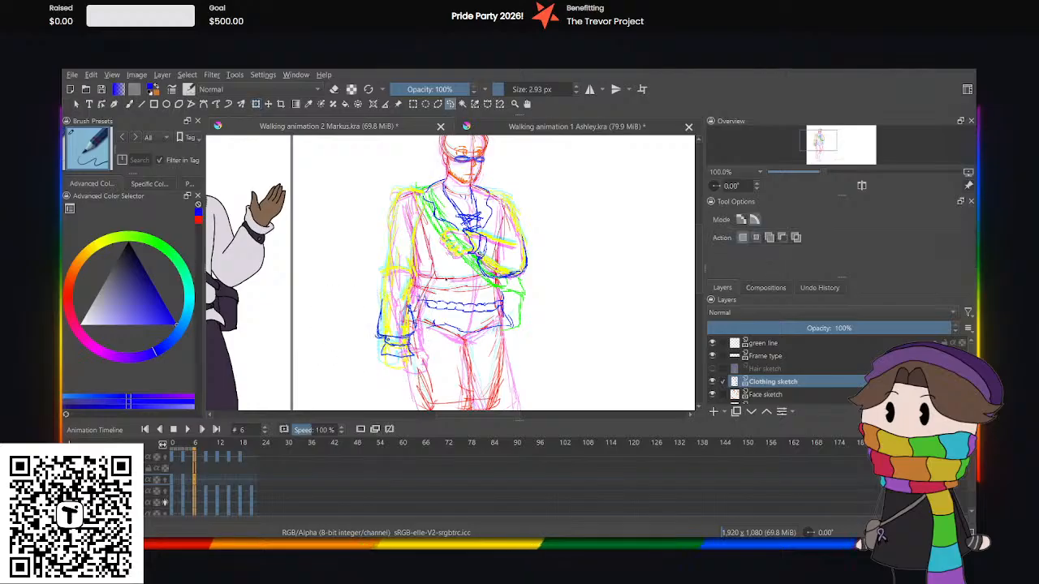
# Select the bent arm's sleeve and cuff at frame 6 and nudge them slightly upward with the Transform tool.
pyautogui.press('+')
pyautogui.press('+')
pyautogui.moveTo(467, 188)
pyautogui.mouseDown()
pyautogui.moveTo(523, 189)
pyautogui.moveTo(632, 272)
pyautogui.moveTo(552, 294)
pyautogui.moveTo(459, 257)
pyautogui.mouseUp()
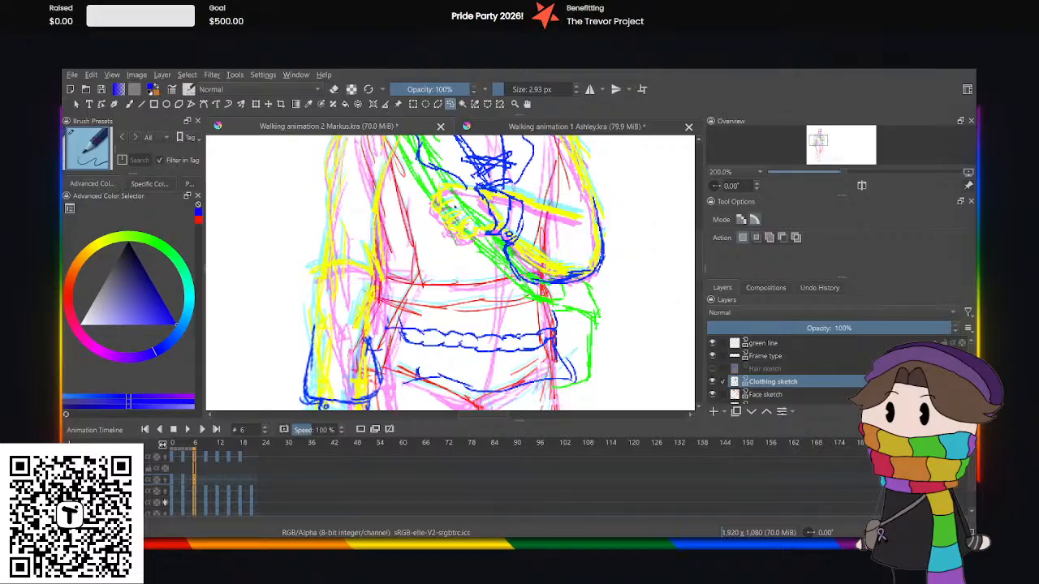
pyautogui.click(255, 104)
pyautogui.press('Up')
pyautogui.press('Up')
pyautogui.press('Up')
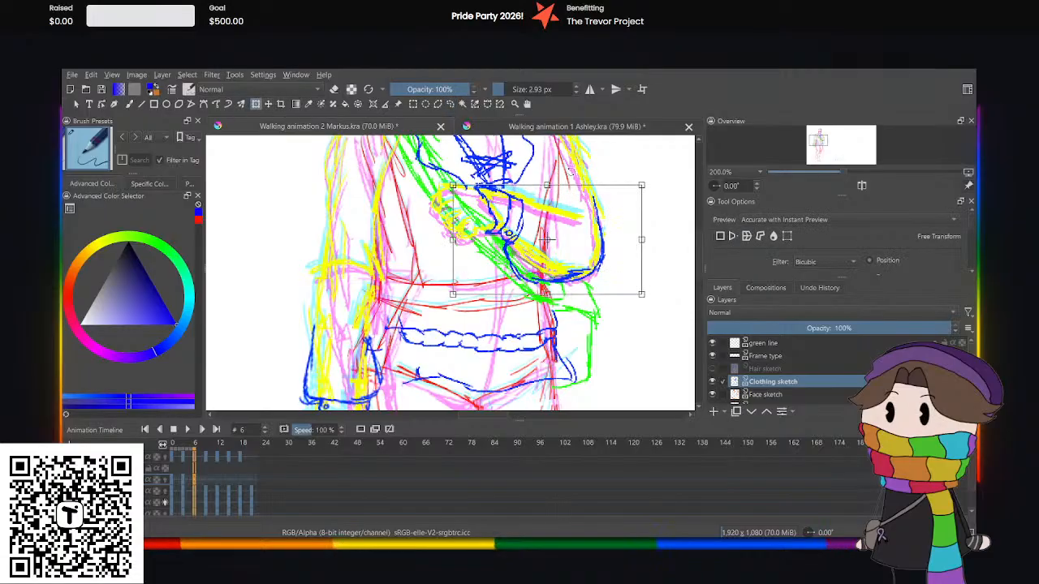
pyautogui.press('Up')
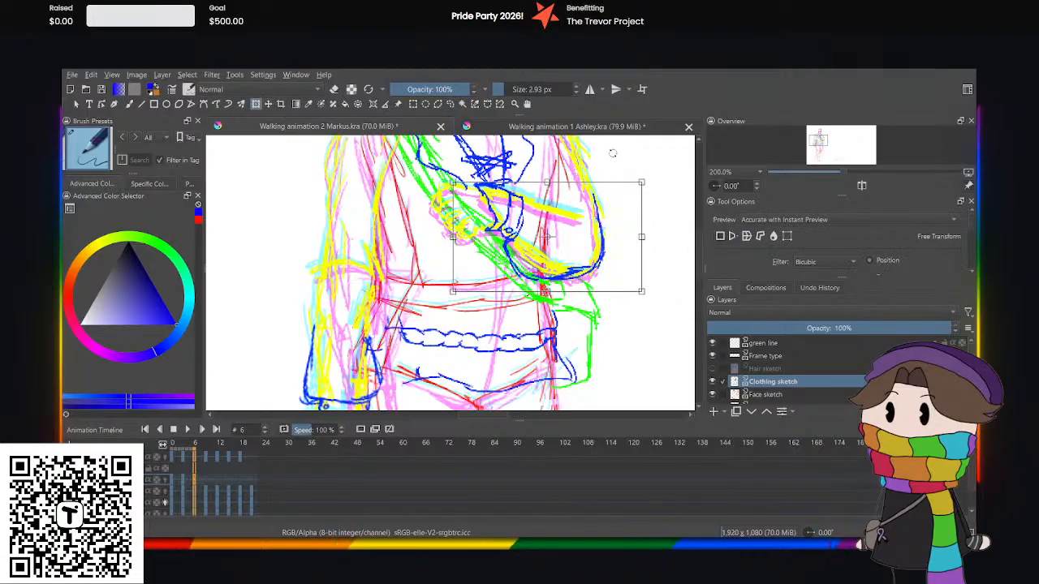
pyautogui.click(450, 104)
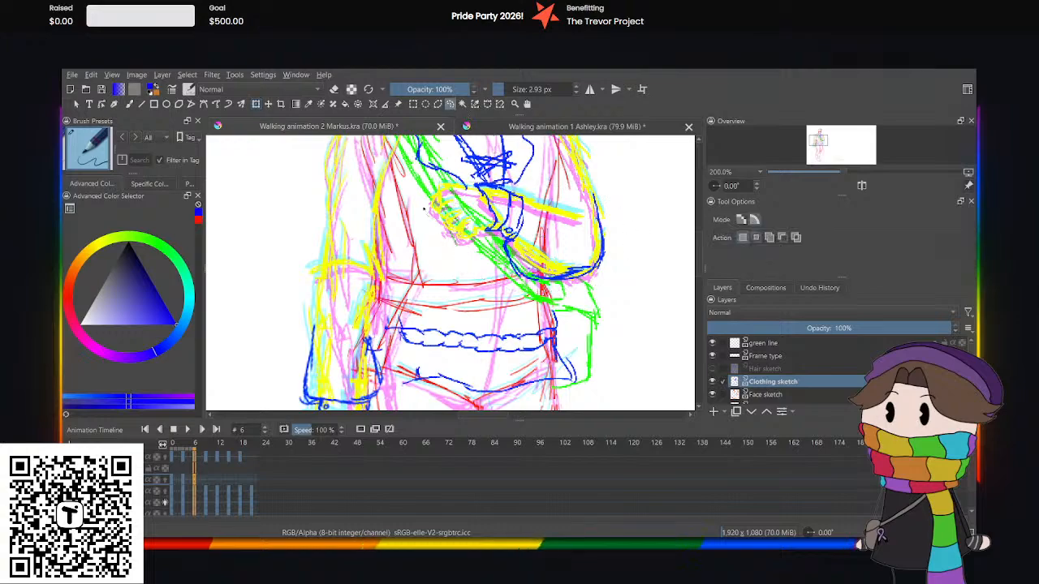
# Select the upper-body clothing as a whole at frame 6 and nudge it slightly upward over the torso.
pyautogui.moveTo(700, 267); pyautogui.dragTo(698, 262)
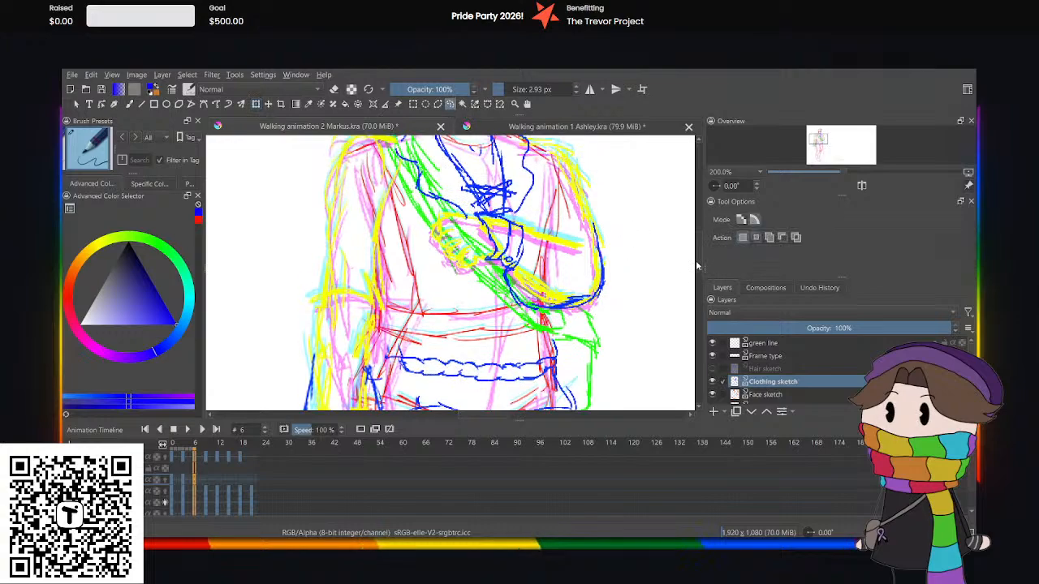
pyautogui.hotkey('ctrl', '-')
pyautogui.hotkey('ctrl', '-')
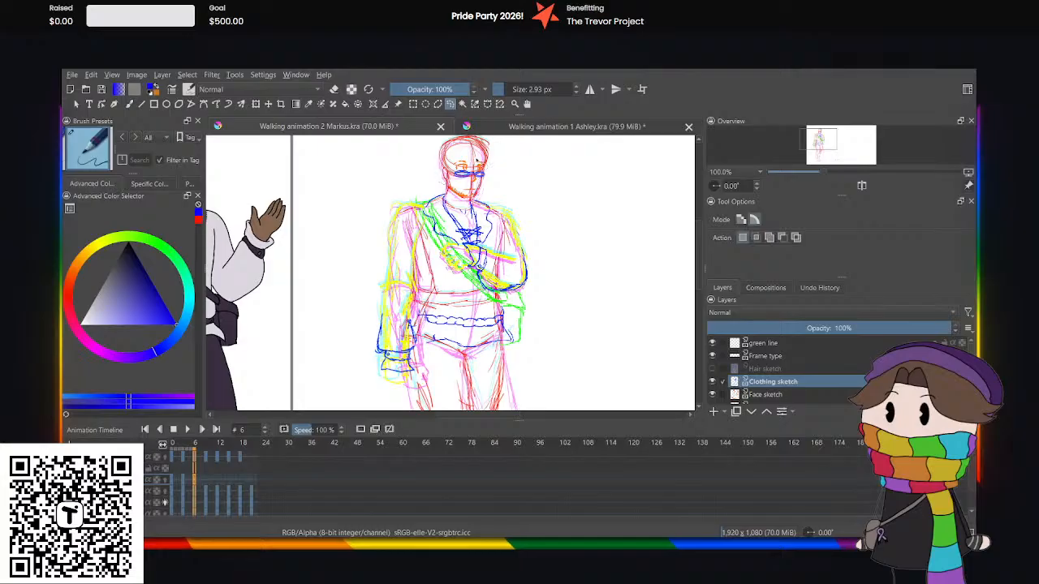
pyautogui.moveTo(408, 170)
pyautogui.mouseDown()
pyautogui.moveTo(598, 271)
pyautogui.moveTo(487, 410)
pyautogui.moveTo(344, 231)
pyautogui.moveTo(381, 175)
pyautogui.mouseUp()
pyautogui.click(256, 105)
pyautogui.press('Up')
pyautogui.press('Up')
pyautogui.press('Up')
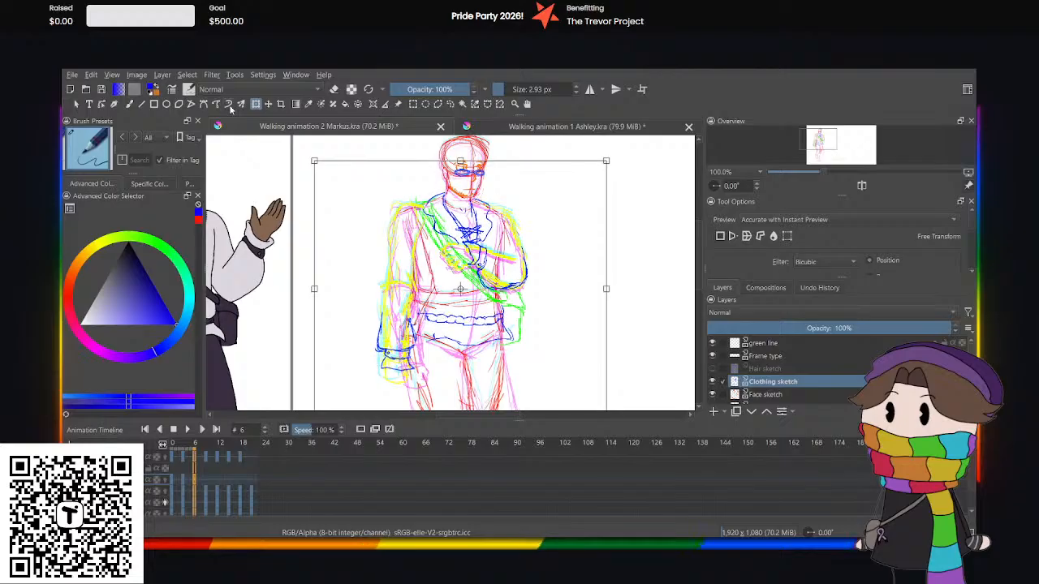
pyautogui.press('Down')
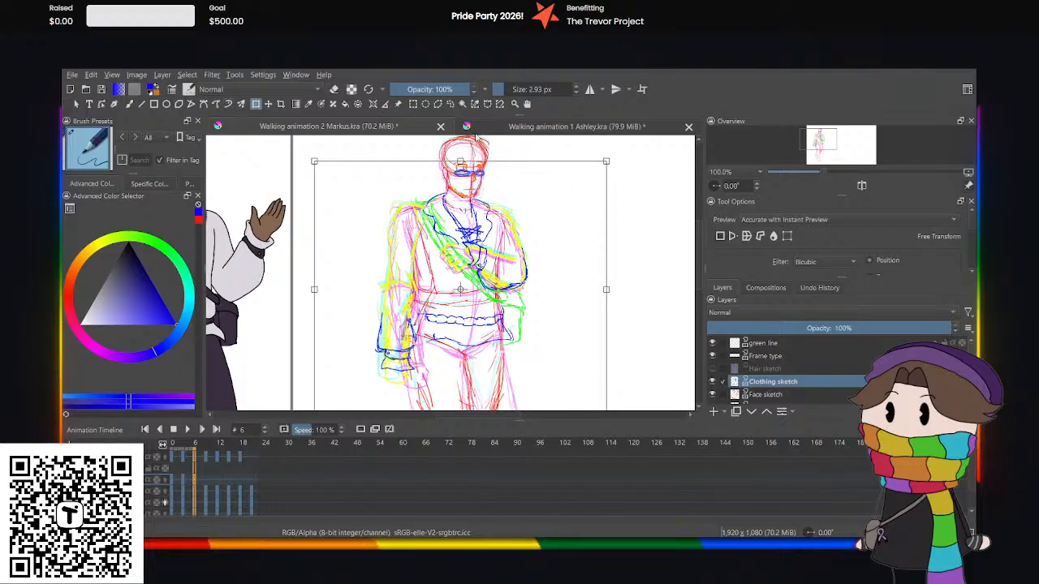
pyautogui.click(450, 105)
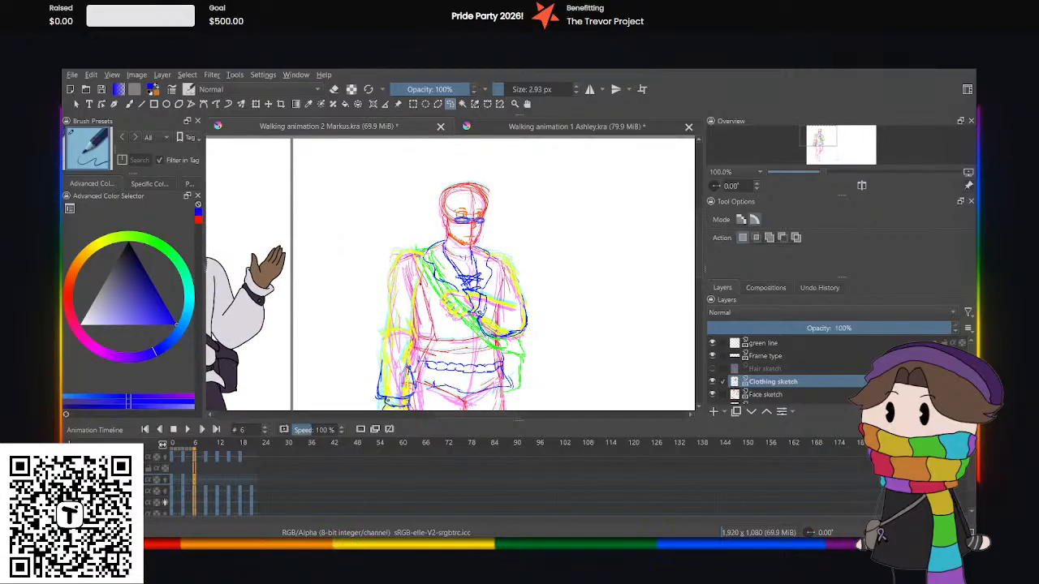
# Flip between frames 3 and 6 to compare how the clothing and glasses sit on the body.
pyautogui.hotkey('ctrl', '+')
pyautogui.hotkey('ctrl', '+')
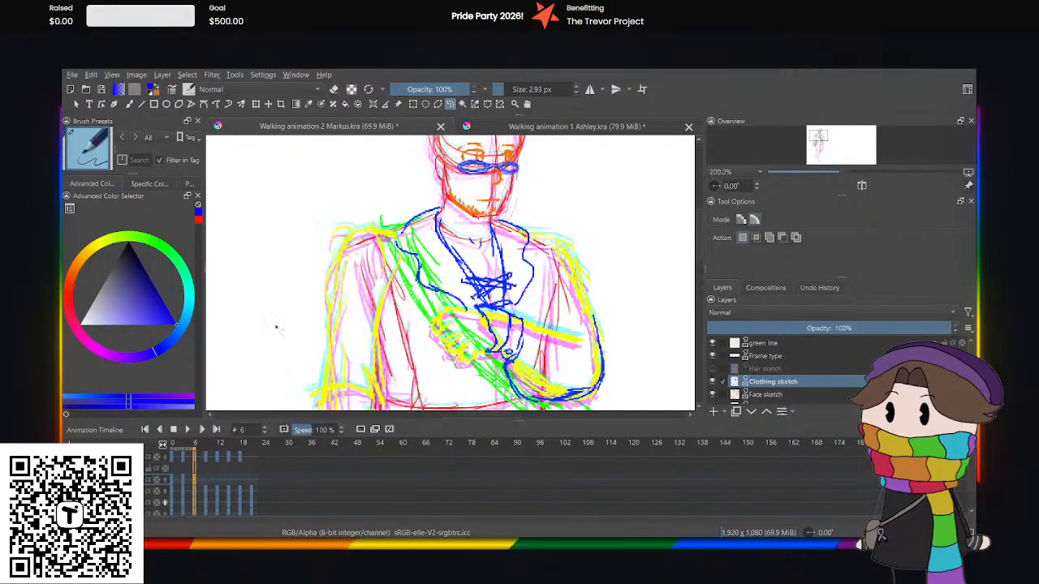
pyautogui.click(181, 480)
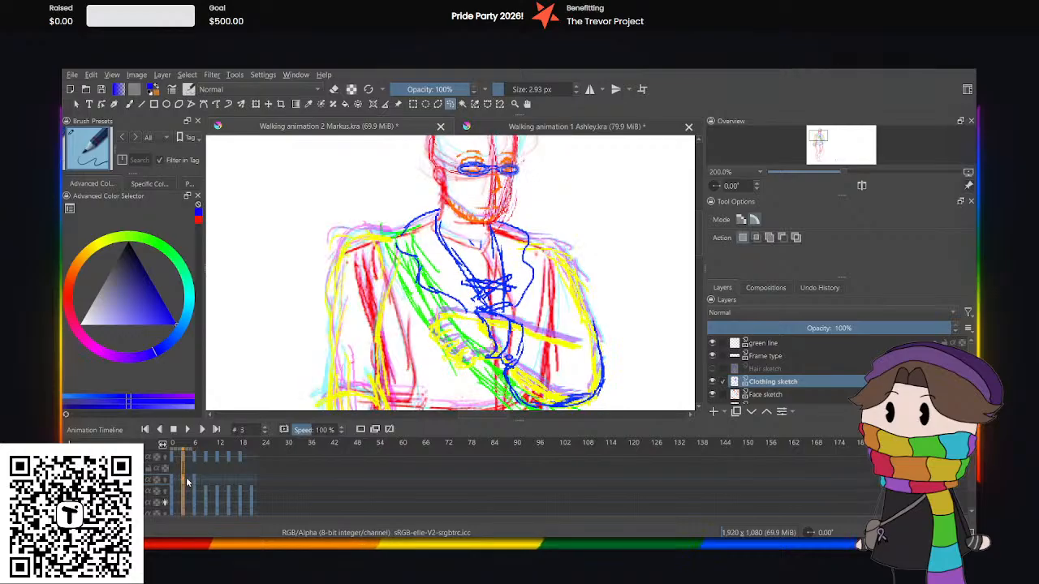
pyautogui.click(193, 483)
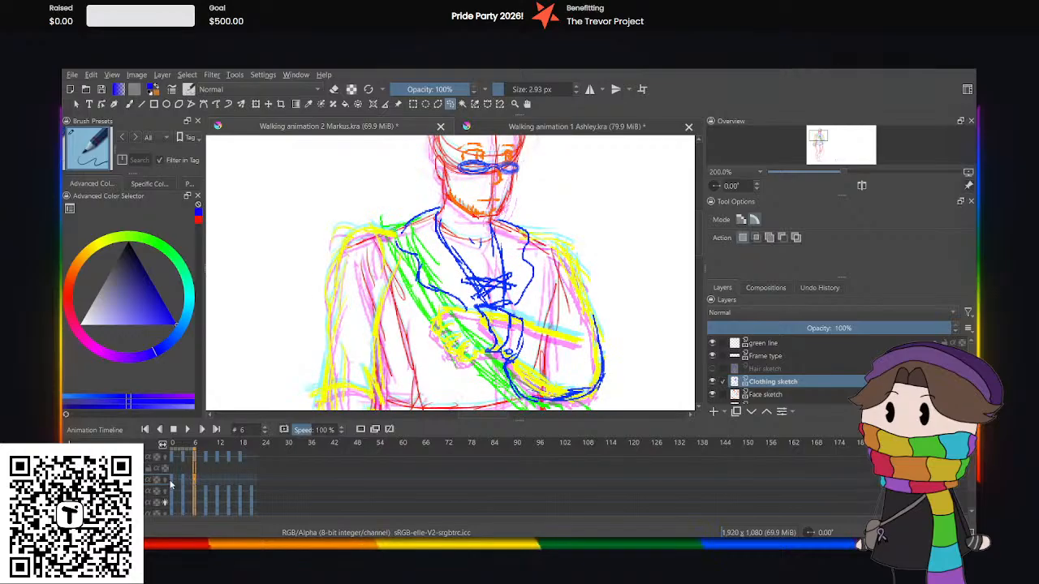
pyautogui.click(180, 480)
pyautogui.click(181, 484)
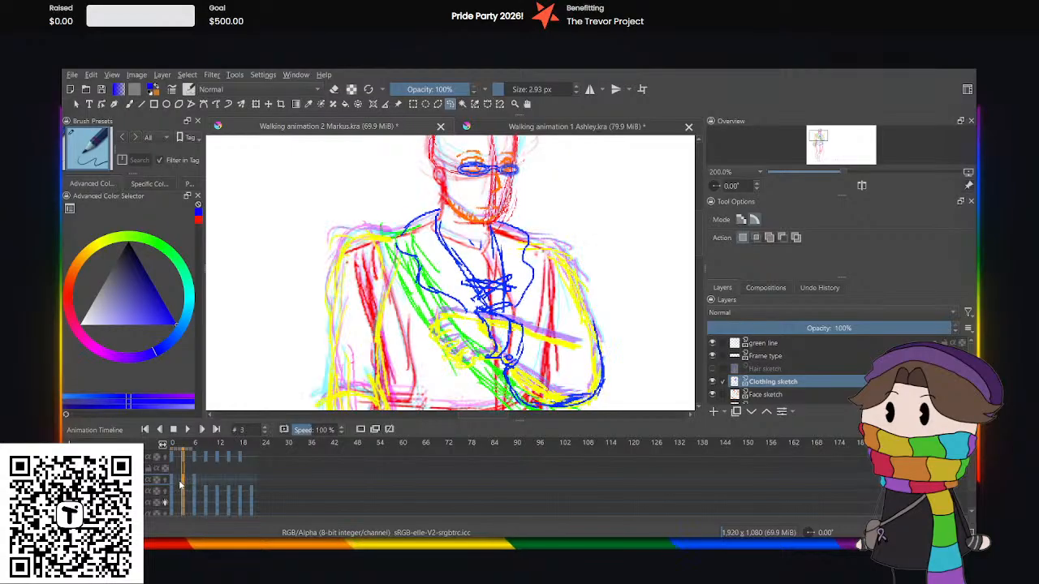
pyautogui.click(194, 485)
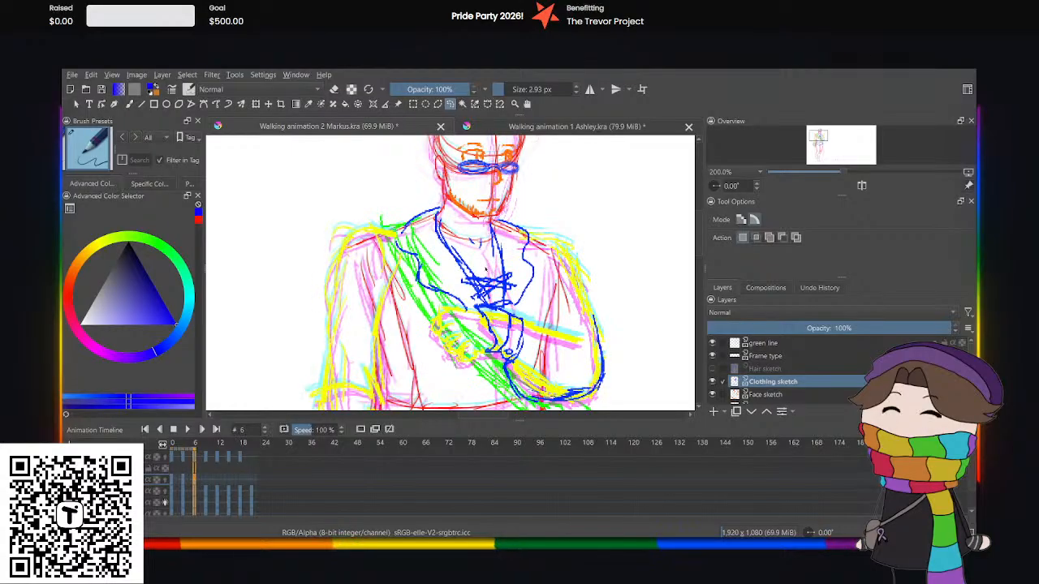
# Select the blue glasses at frame 6, move them slightly upward on the face, and check them against frame 3.
pyautogui.moveTo(443, 162)
pyautogui.mouseDown()
pyautogui.moveTo(564, 162)
pyautogui.moveTo(446, 172)
pyautogui.moveTo(487, 180)
pyautogui.mouseUp()
pyautogui.click(257, 105)
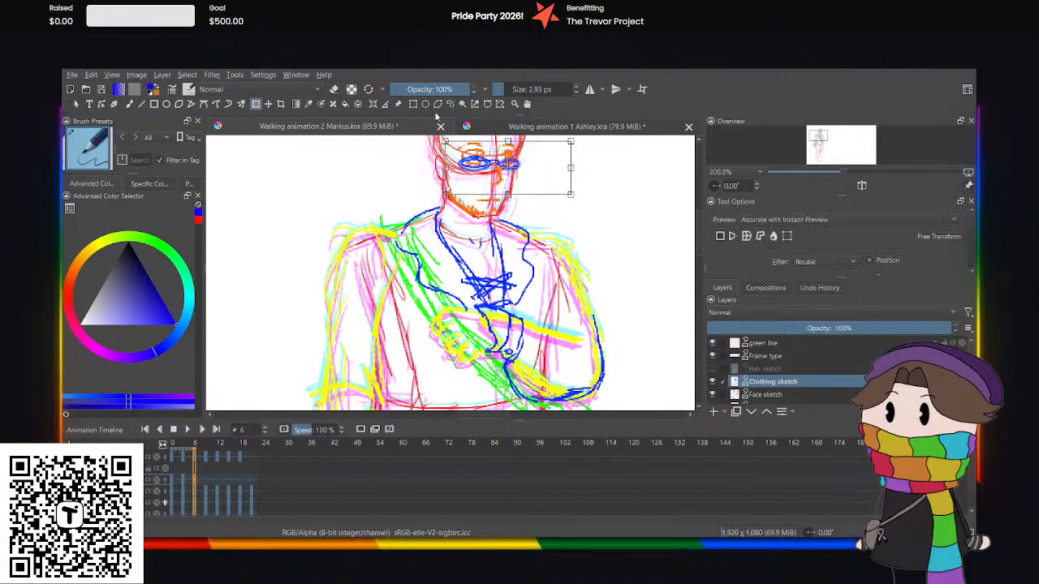
pyautogui.click(451, 105)
pyautogui.click(404, 197)
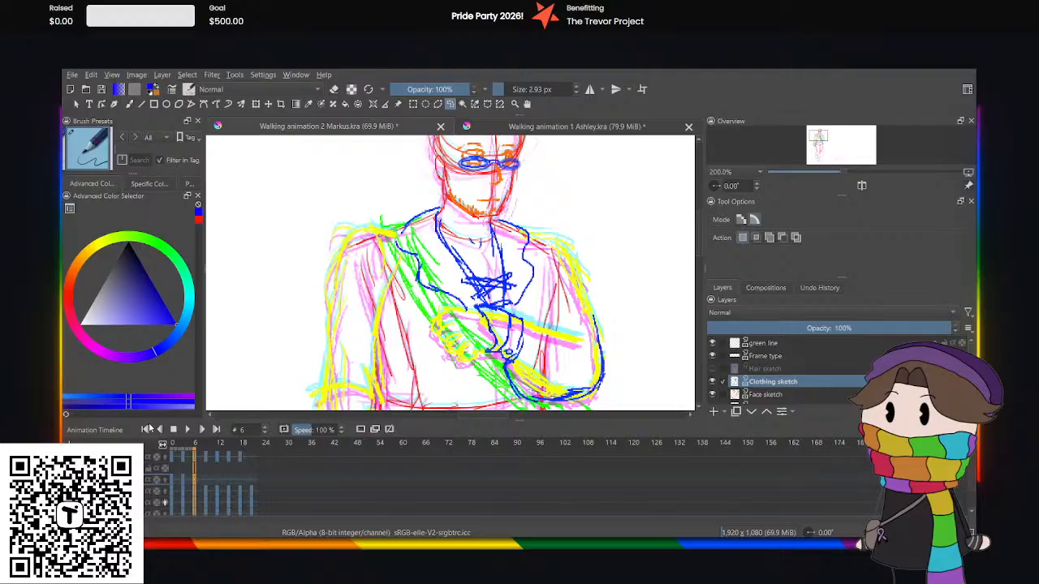
pyautogui.click(176, 487)
pyautogui.click(184, 485)
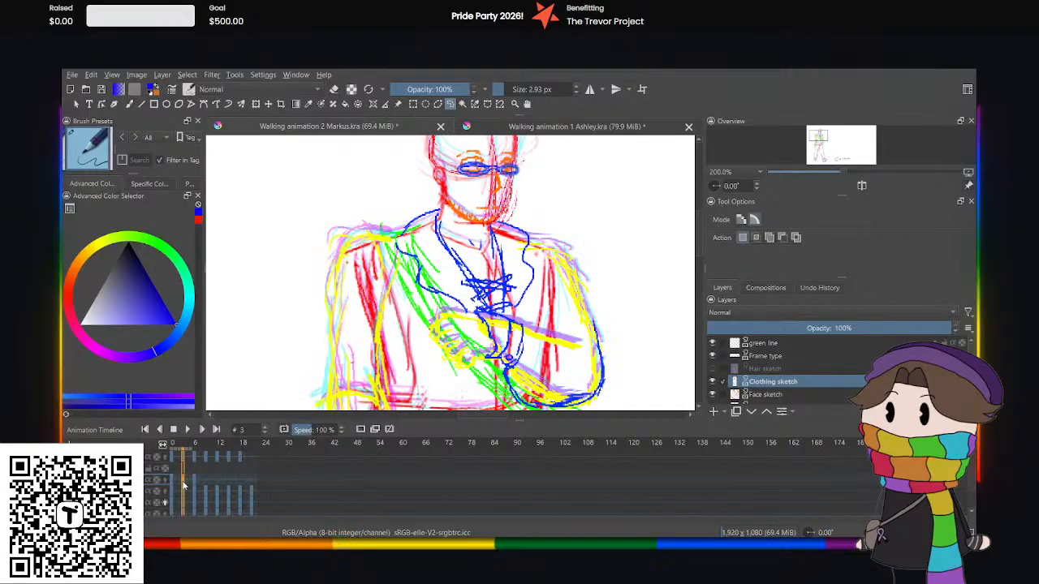
pyautogui.click(194, 486)
pyautogui.scroll(-5, 560, 267)
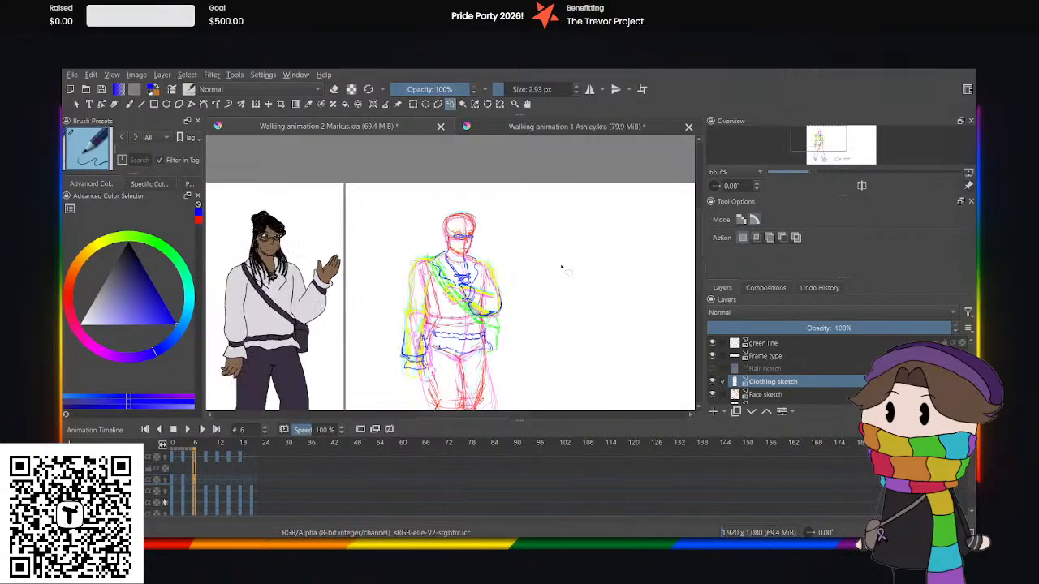
pyautogui.moveTo(699, 280)
pyautogui.mouseDown()
pyautogui.moveTo(699, 309)
pyautogui.moveTo(698, 295)
pyautogui.mouseUp()
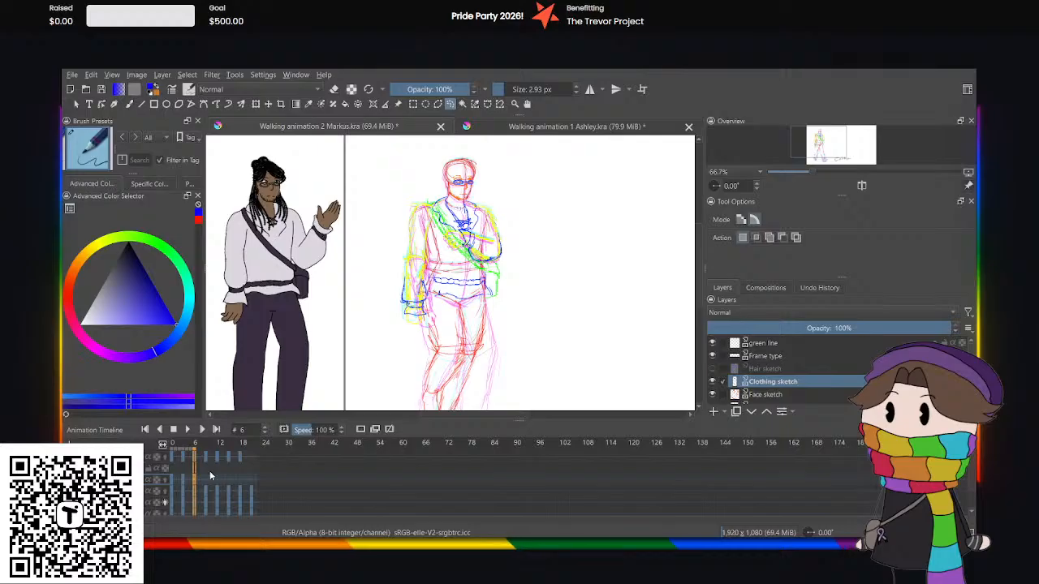
# Go to frame 9 and adjust the whole clothing sketch's placement over the body with the Transform tool.
pyautogui.moveTo(204, 484); pyautogui.dragTo(206, 483)
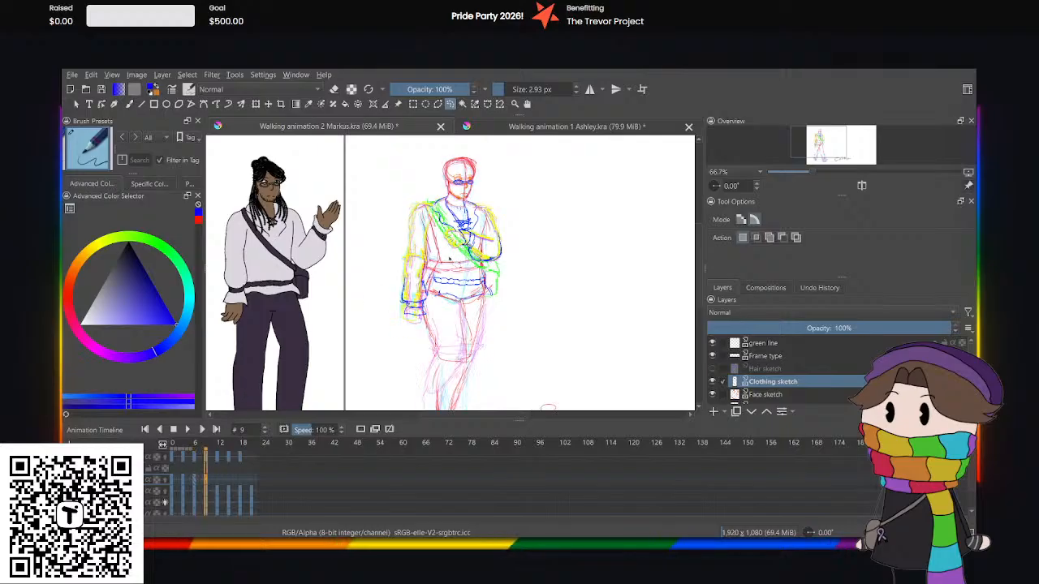
pyautogui.scroll(1, 457, 251)
pyautogui.scroll(-1, 458, 250)
pyautogui.scroll(-2, 458, 251)
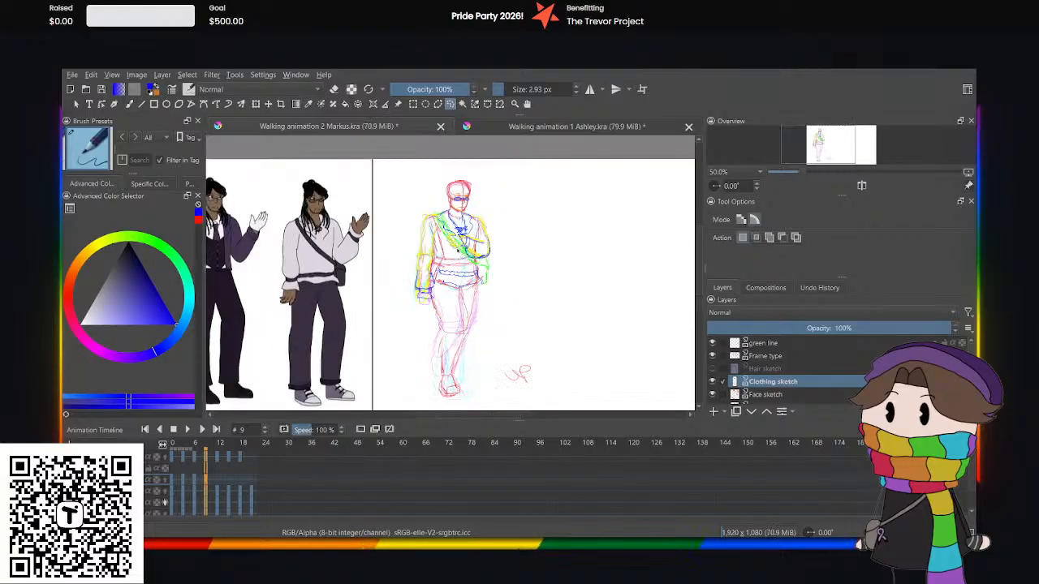
pyautogui.scroll(3, 457, 250)
pyautogui.click(255, 104)
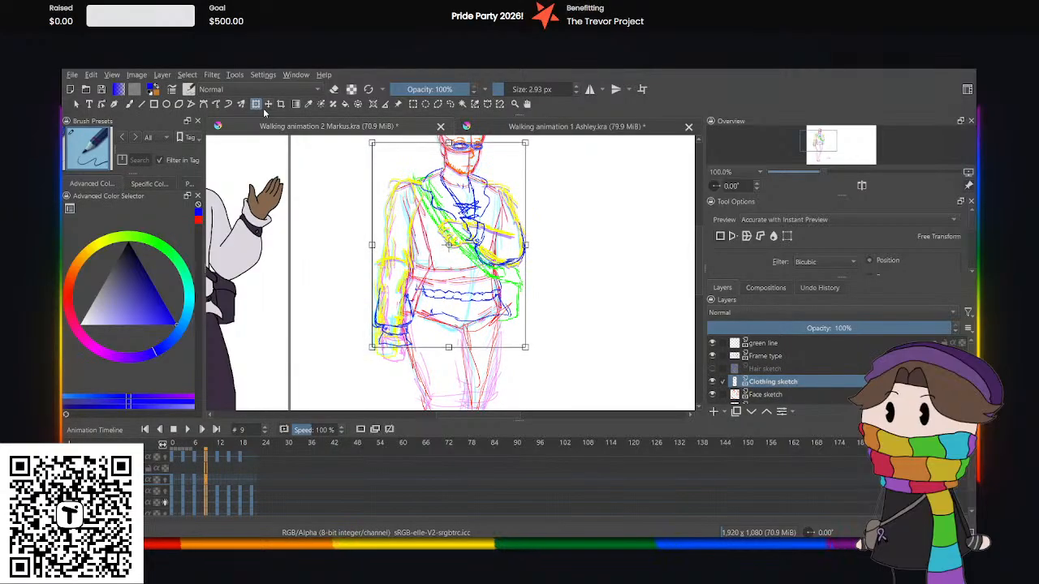
pyautogui.click(450, 103)
# Select the bent arm's sleeve and cuff at frame 9 and nudge them slightly downward to match the forearm.
pyautogui.scroll(2, 511, 233)
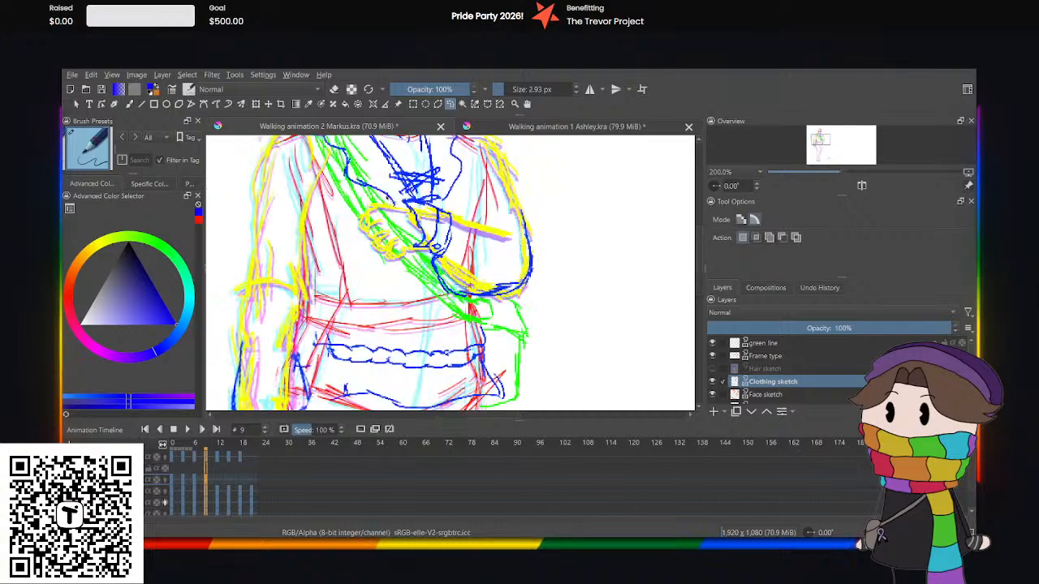
pyautogui.moveTo(508, 219)
pyautogui.mouseDown()
pyautogui.moveTo(542, 241)
pyautogui.moveTo(516, 331)
pyautogui.mouseUp()
pyautogui.moveTo(439, 294); pyautogui.dragTo(405, 202)
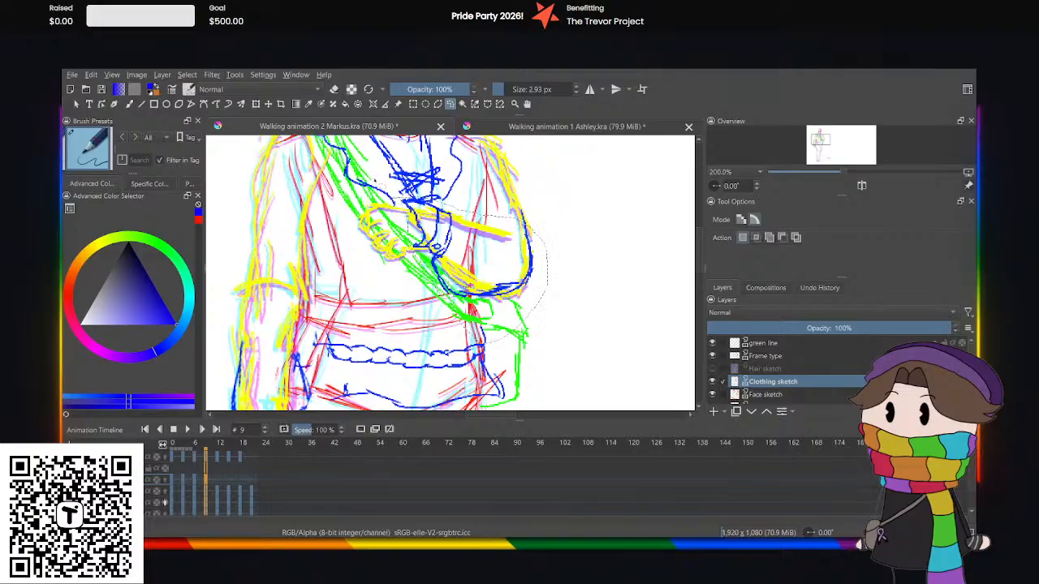
pyautogui.click(256, 105)
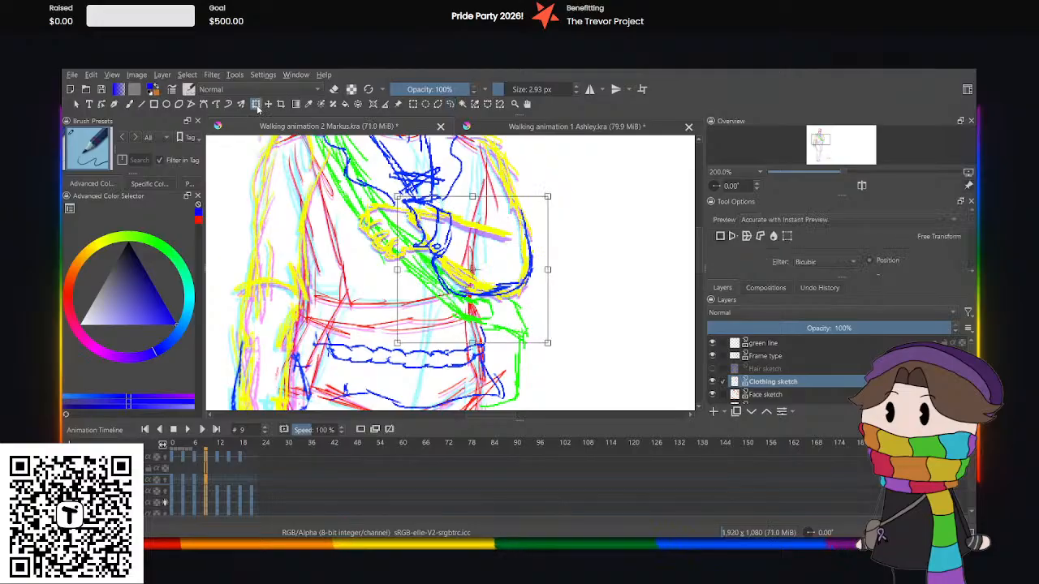
pyautogui.press('Down')
pyautogui.press('Down')
pyautogui.press('Down')
pyautogui.press('Down')
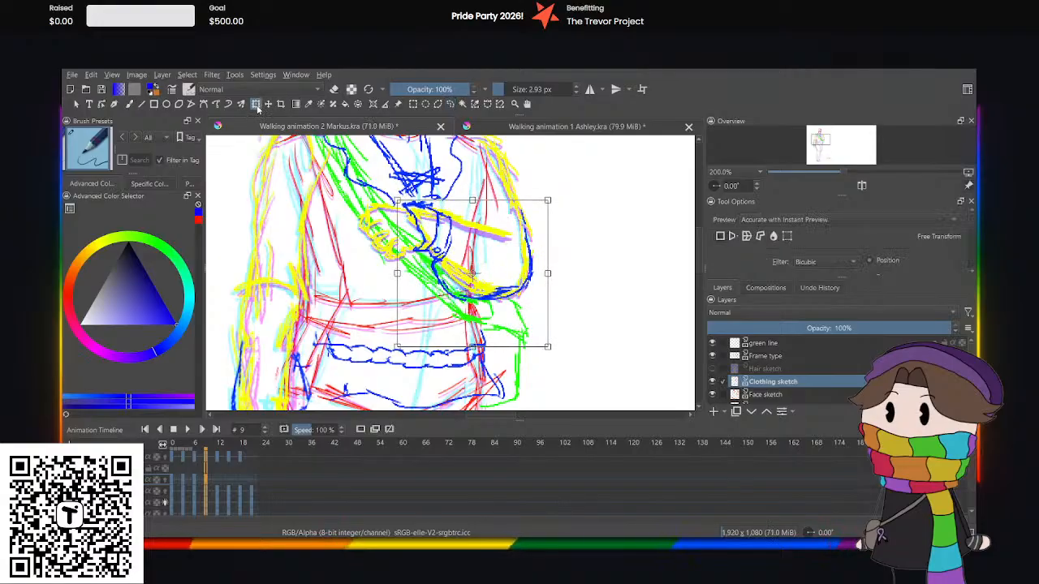
pyautogui.press('Down')
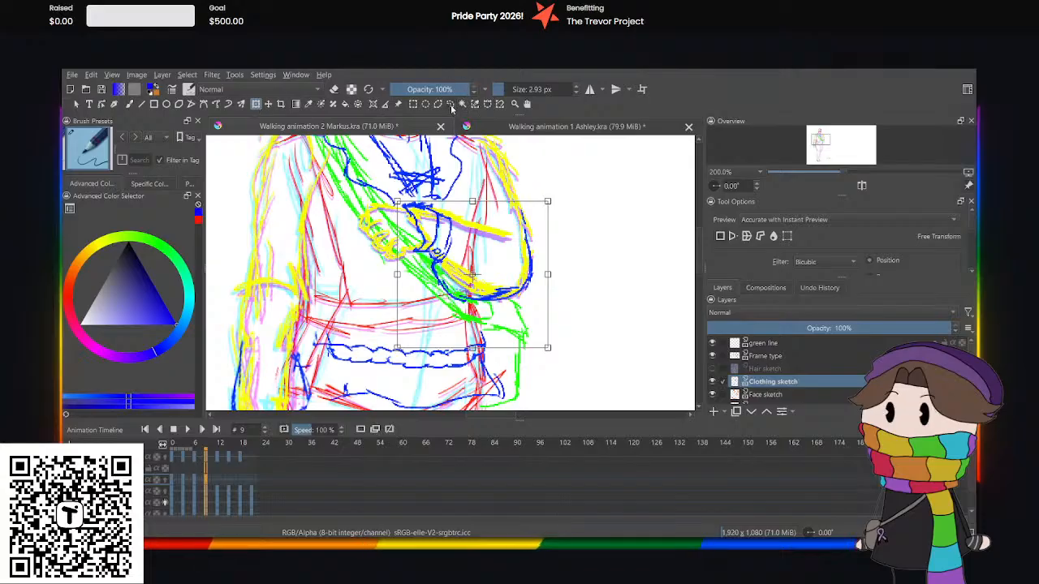
pyautogui.click(450, 105)
# Select the lowered arm's sleeve end and cuff at frame 9 and shift them slightly upward and outward along the arm.
pyautogui.scroll(-4, 443, 167)
pyautogui.scroll(1, 350, 237)
pyautogui.scroll(2, 350, 238)
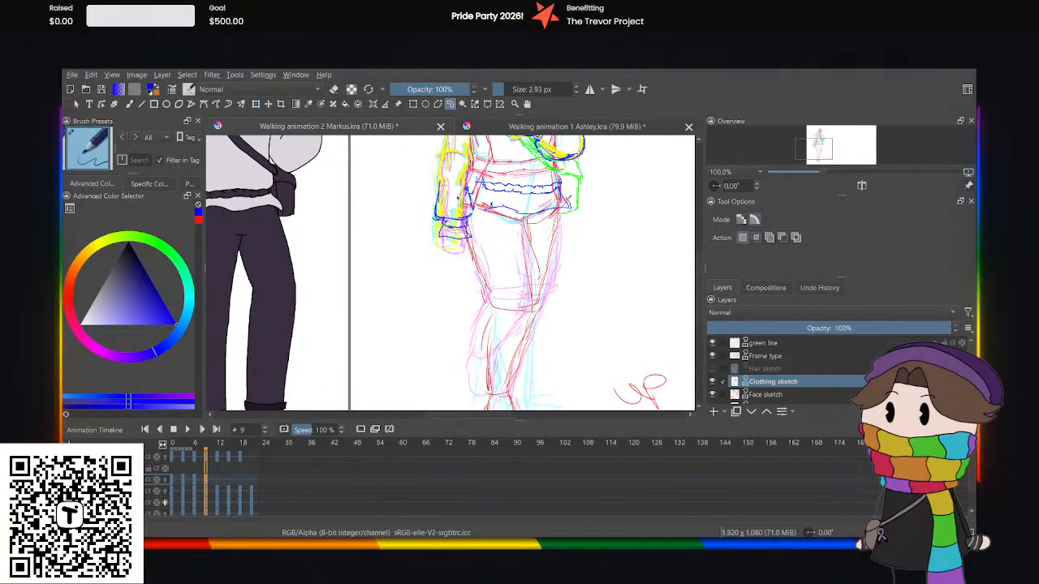
pyautogui.moveTo(437, 174)
pyautogui.mouseDown()
pyautogui.moveTo(487, 207)
pyautogui.moveTo(414, 267)
pyautogui.moveTo(426, 172)
pyautogui.mouseUp()
pyautogui.click(256, 104)
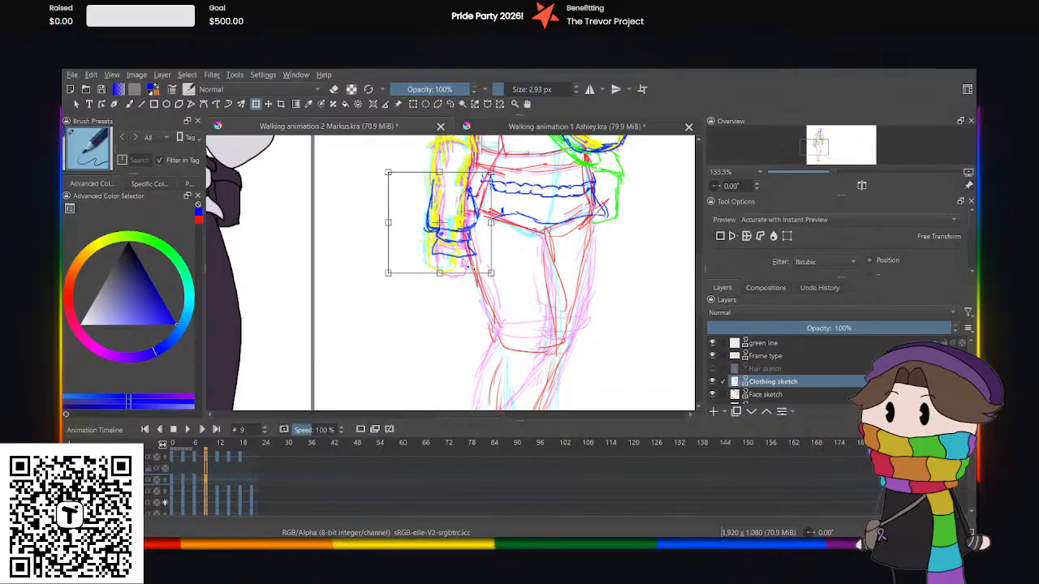
pyautogui.moveTo(491, 274); pyautogui.dragTo(460, 246)
pyautogui.moveTo(449, 163)
pyautogui.mouseDown()
pyautogui.moveTo(448, 212)
pyautogui.moveTo(448, 203)
pyautogui.mouseUp()
pyautogui.click(452, 104)
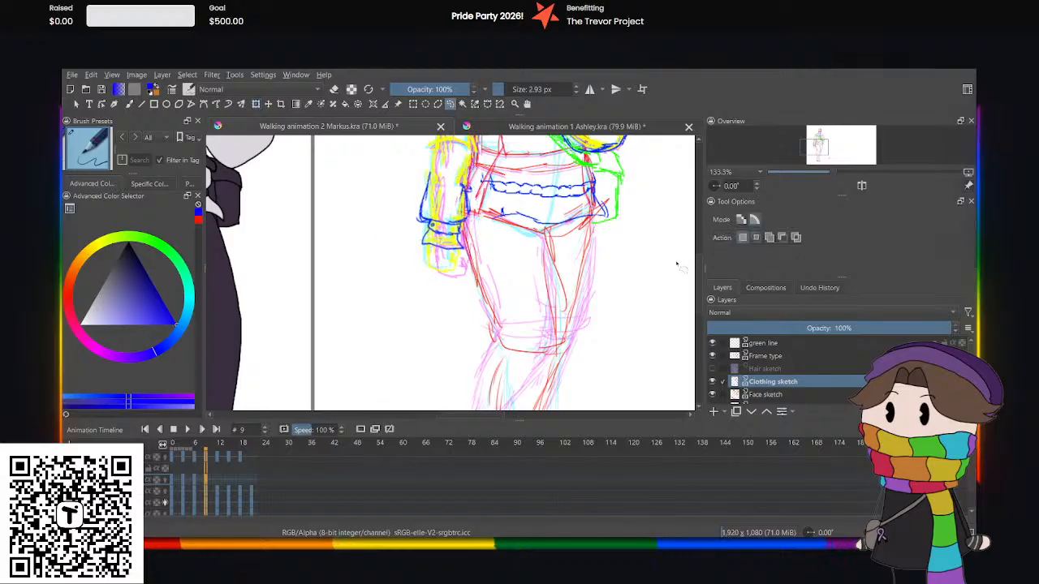
# Extend the shirt's blue waistband and hem lines at frame 9 with the brush to reach the lowered arm's sleeve.
pyautogui.scroll(1, 688, 230)
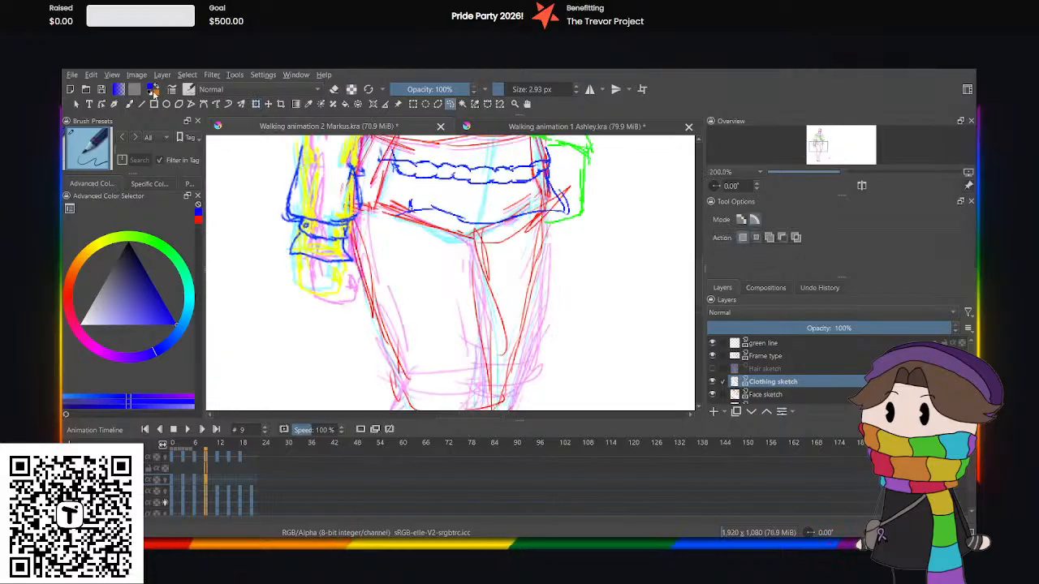
pyautogui.click(128, 104)
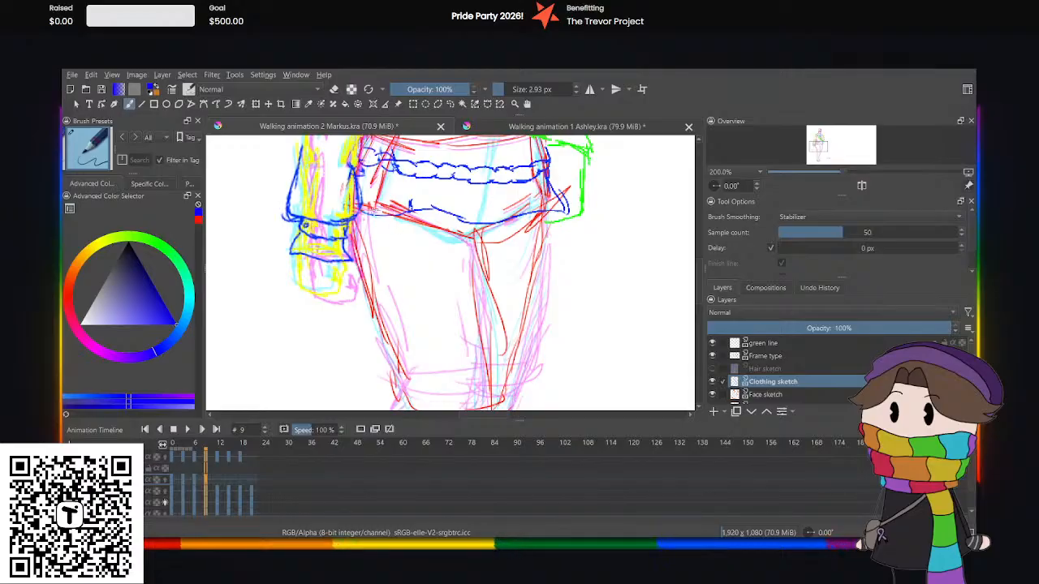
pyautogui.scroll(-4, 460, 183)
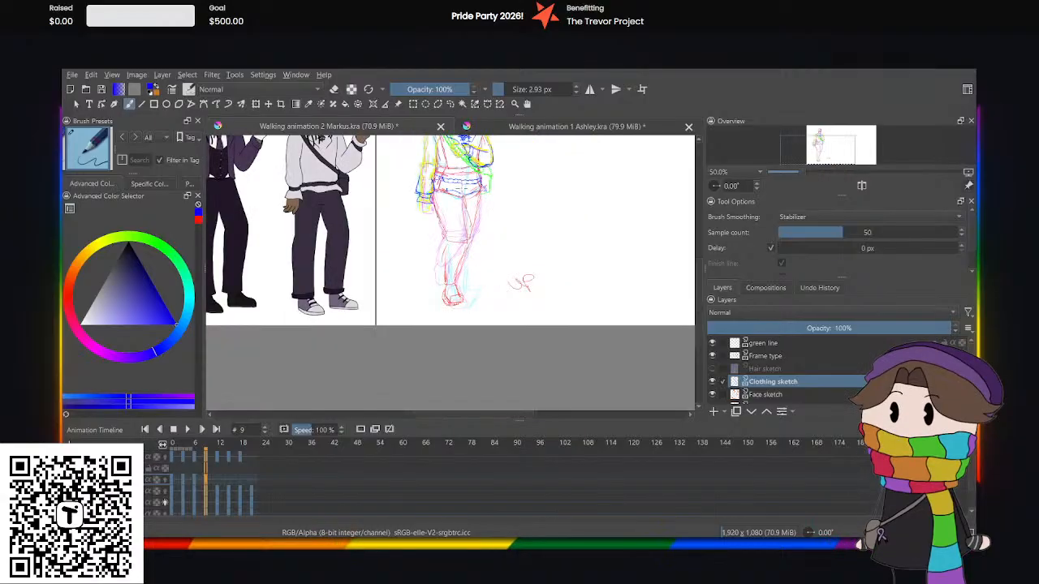
pyautogui.scroll(3, 465, 185)
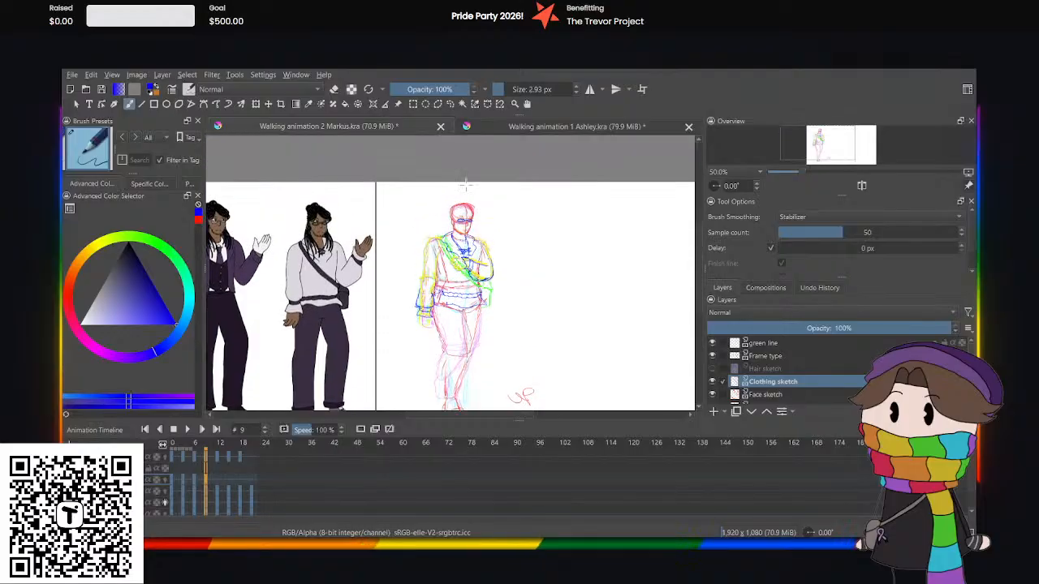
pyautogui.scroll(2, 458, 284)
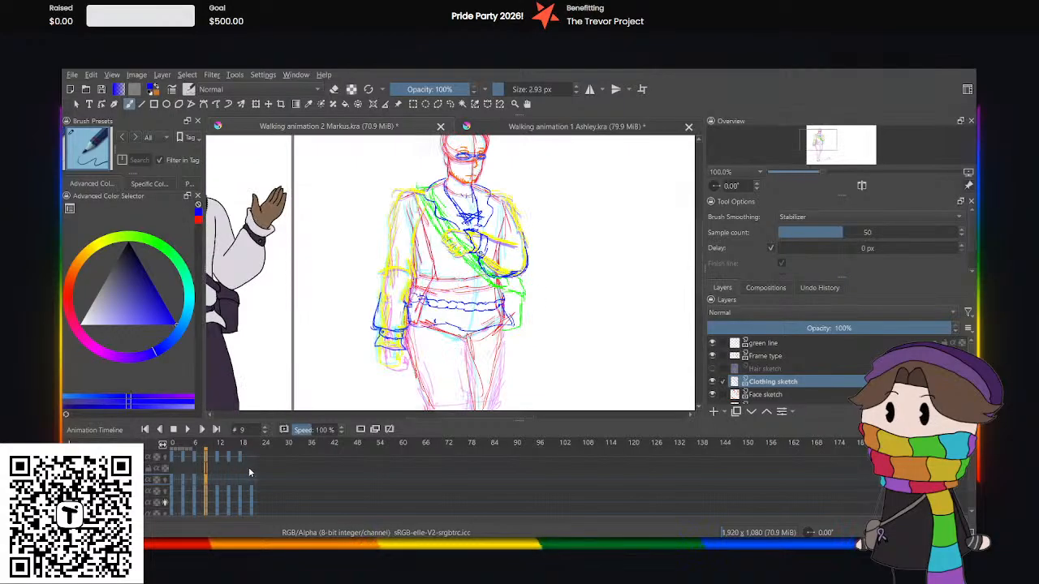
# Compare the clothing sketch across frames 12, 9 and 0, and play back the animation from frame 0.
pyautogui.click(217, 482)
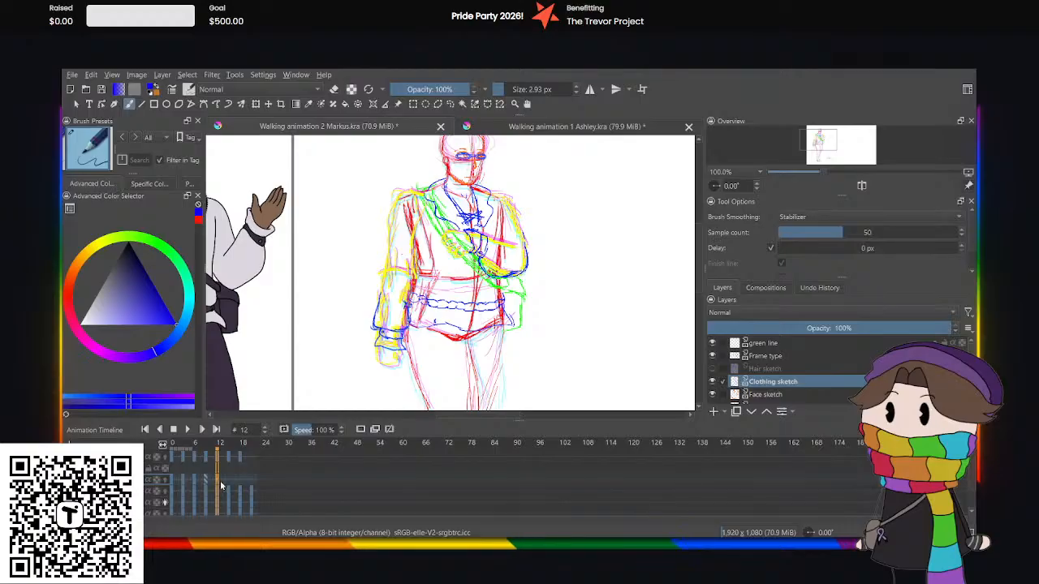
pyautogui.click(204, 486)
pyautogui.click(172, 480)
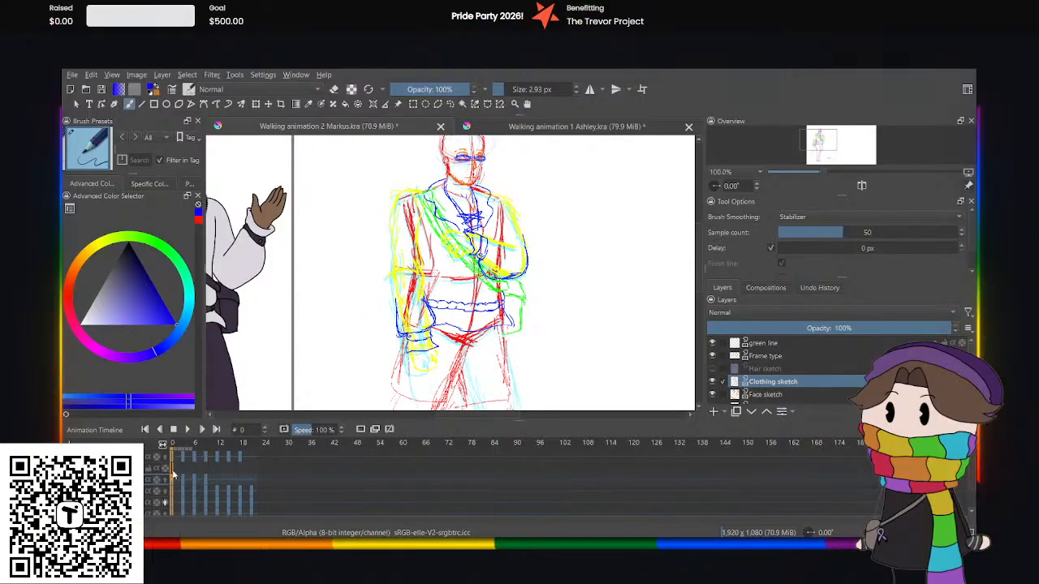
pyautogui.click(188, 429)
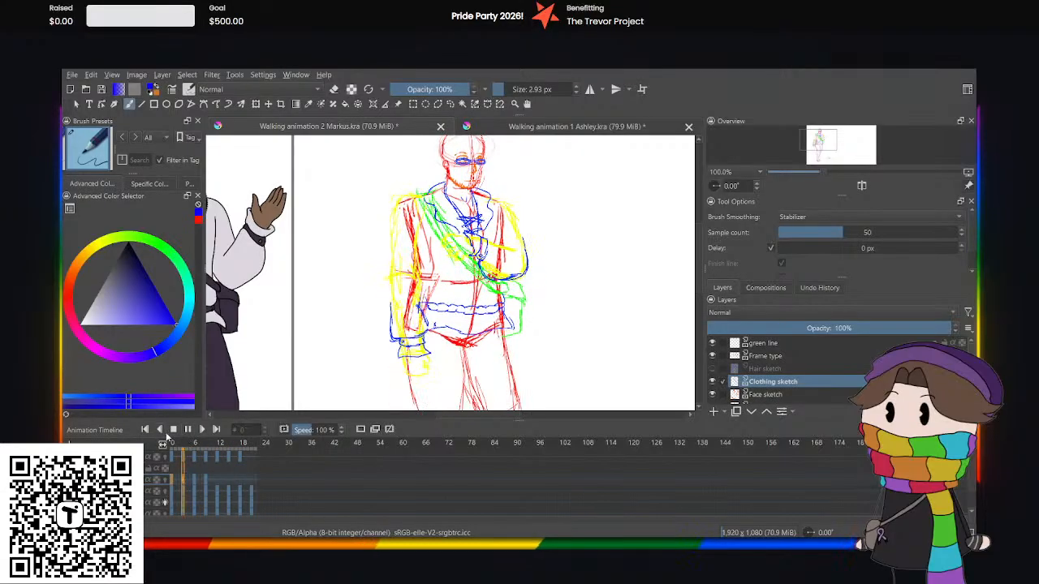
pyautogui.click(187, 429)
# Copy the frame 9 clothing sketch to frame 21, and transform its lowered sleeve end and cuff inward to match the forearm.
pyautogui.click(204, 475)
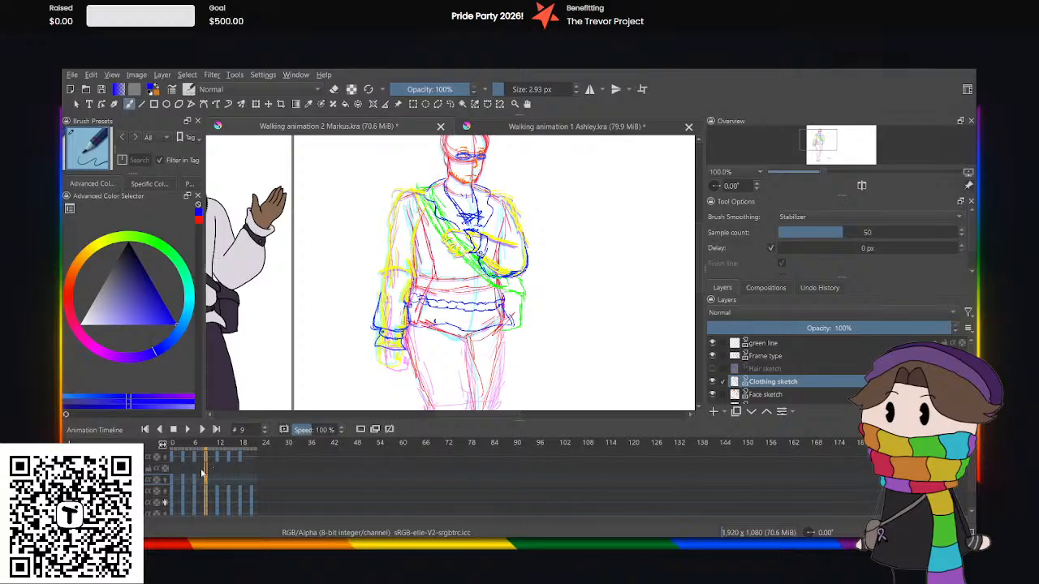
pyautogui.click(251, 479)
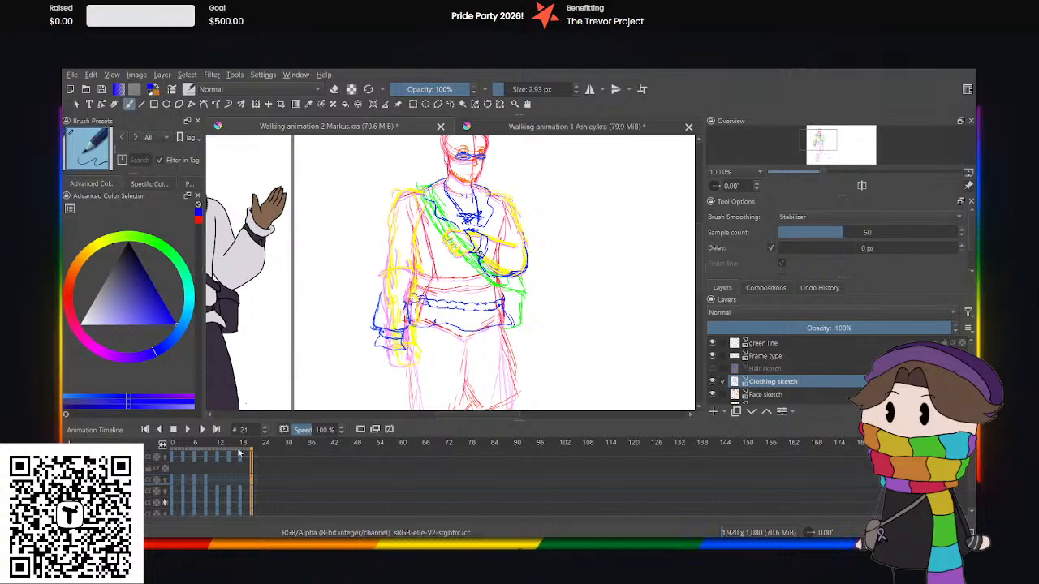
pyautogui.click(448, 105)
pyautogui.moveTo(412, 315)
pyautogui.mouseDown()
pyautogui.moveTo(394, 383)
pyautogui.moveTo(362, 285)
pyautogui.mouseUp()
pyautogui.hotkey('ctrl', 't')
pyautogui.moveTo(372, 250); pyautogui.dragTo(360, 252)
pyautogui.moveTo(368, 310); pyautogui.dragTo(394, 320)
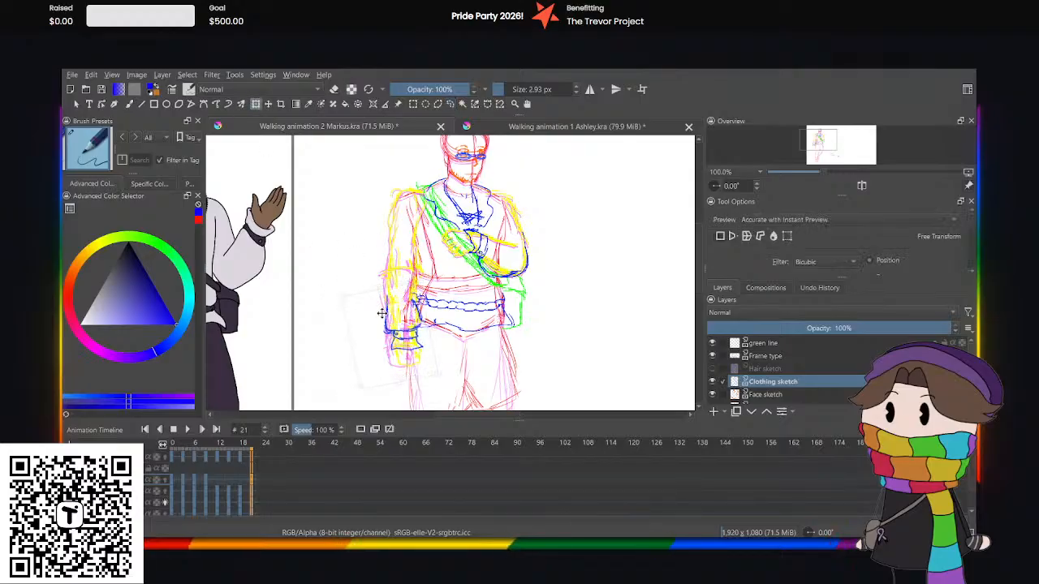
pyautogui.moveTo(437, 374); pyautogui.dragTo(396, 349)
pyautogui.click(450, 104)
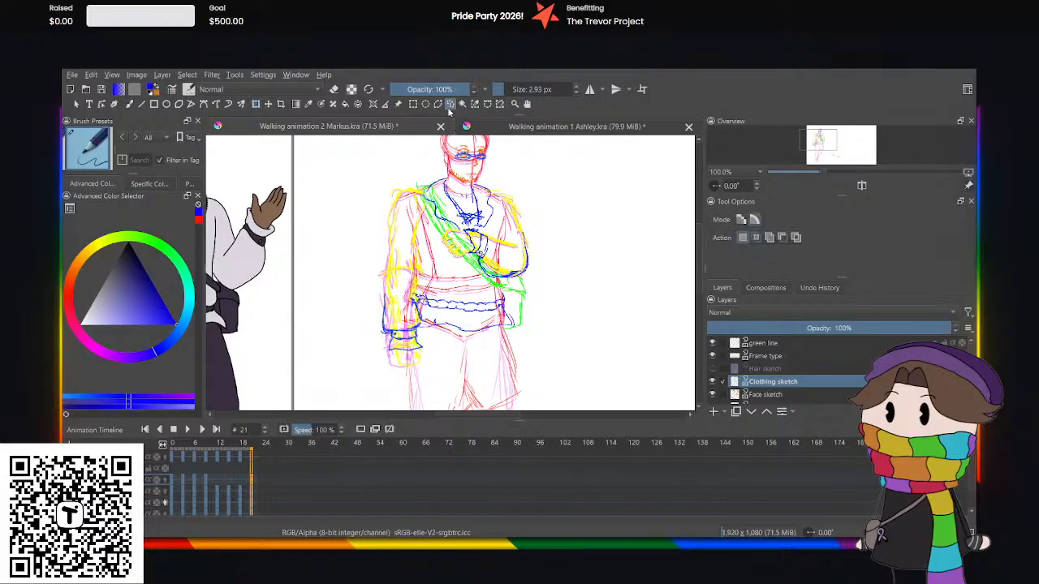
# Copy the clothing sketch from frame 6 to frame 18 and from frame 3 to frame 15.
pyautogui.click(241, 485)
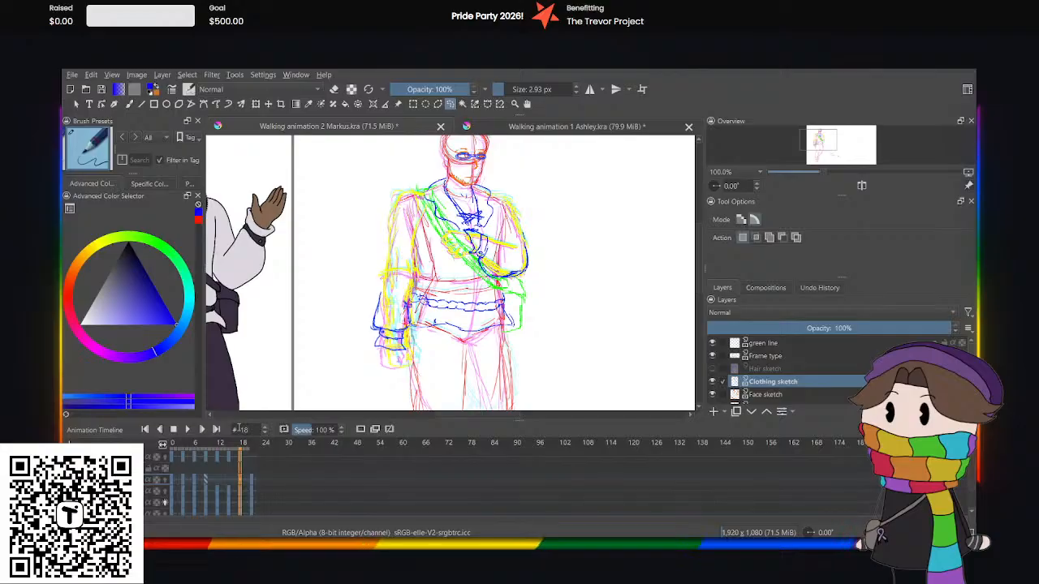
pyautogui.click(193, 474)
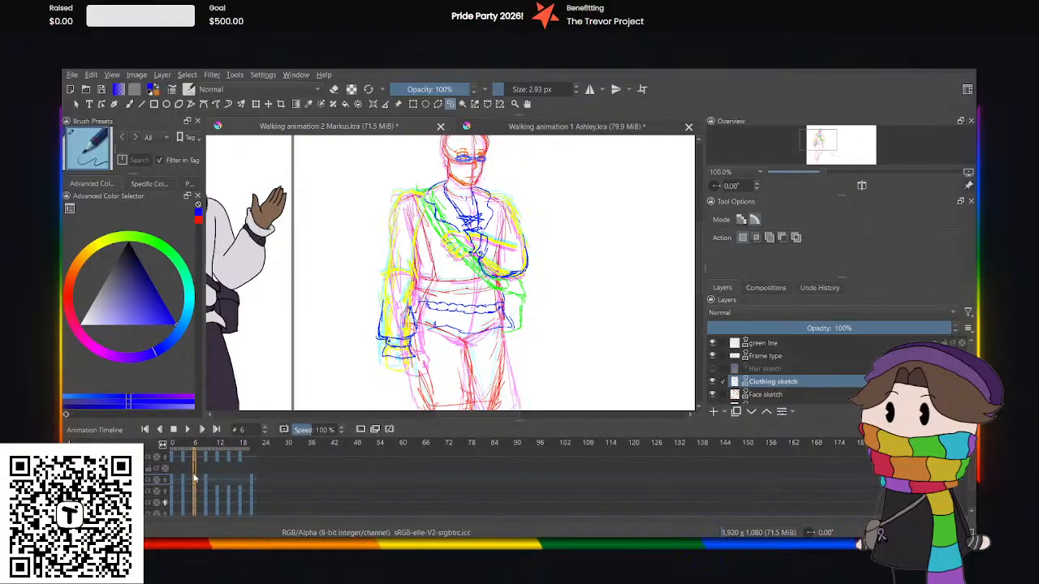
pyautogui.click(240, 484)
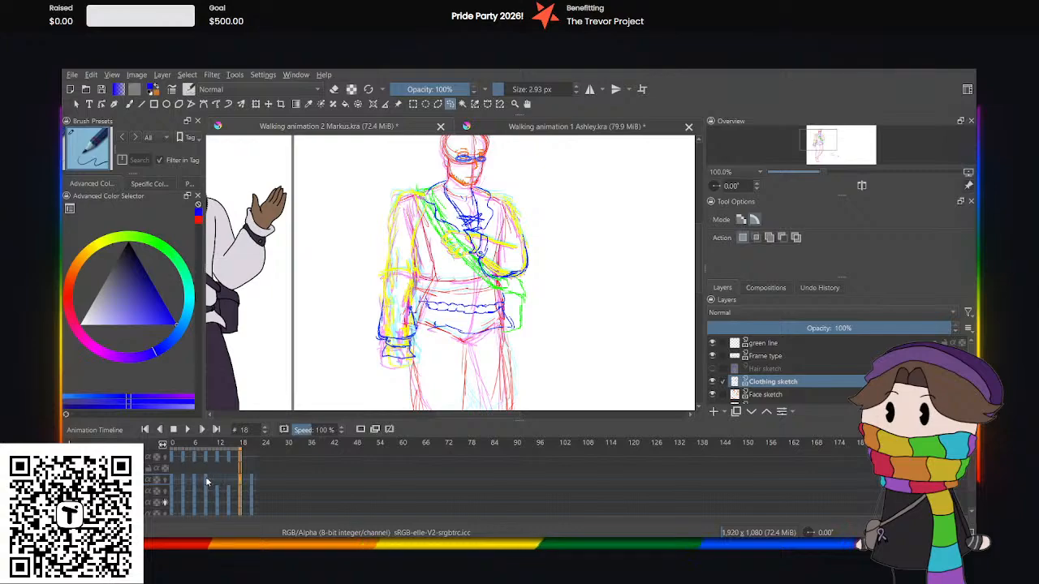
pyautogui.click(183, 484)
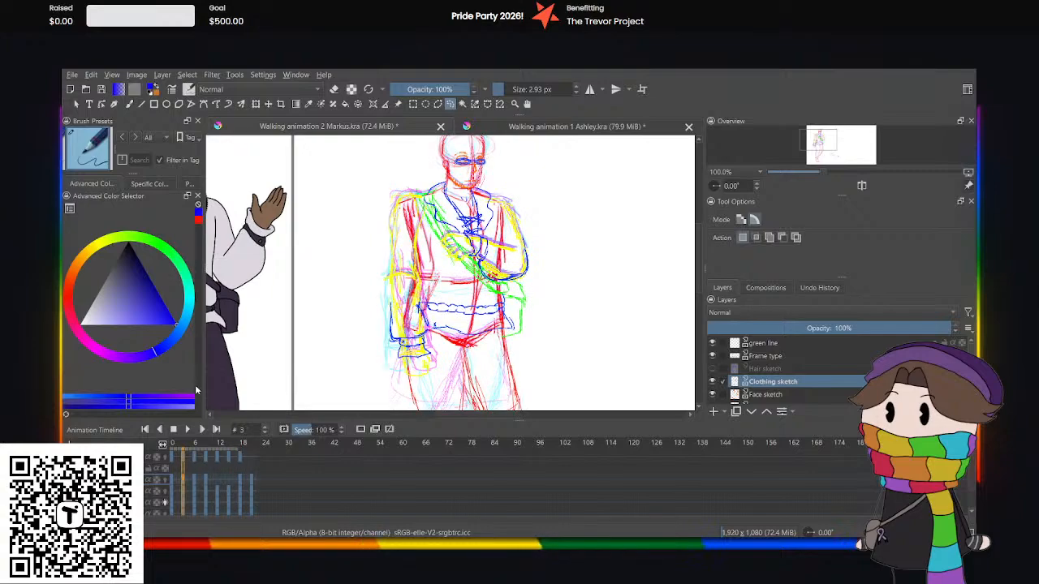
pyautogui.click(228, 478)
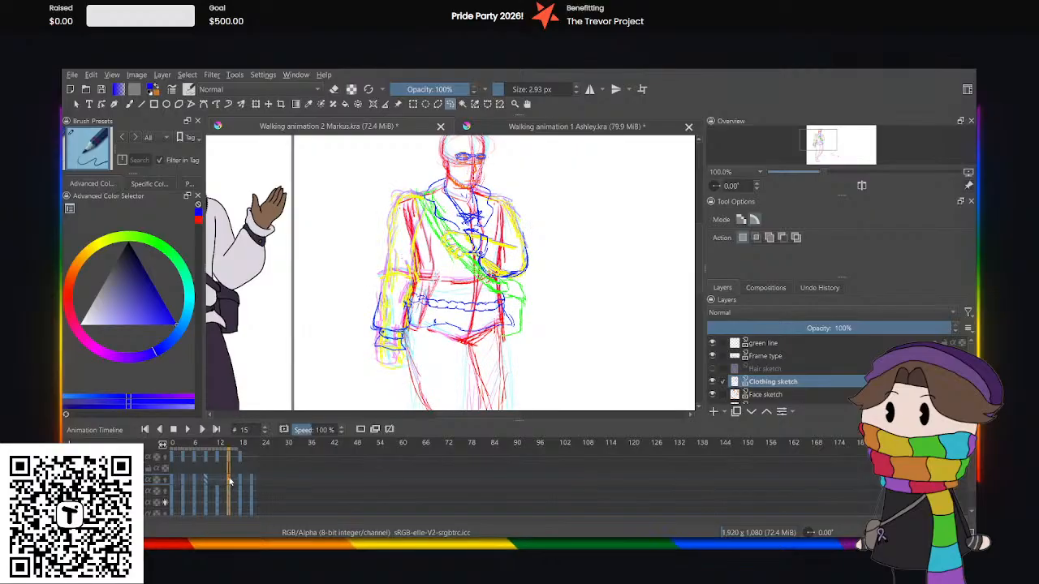
pyautogui.hotkey('ctrl', 'z')
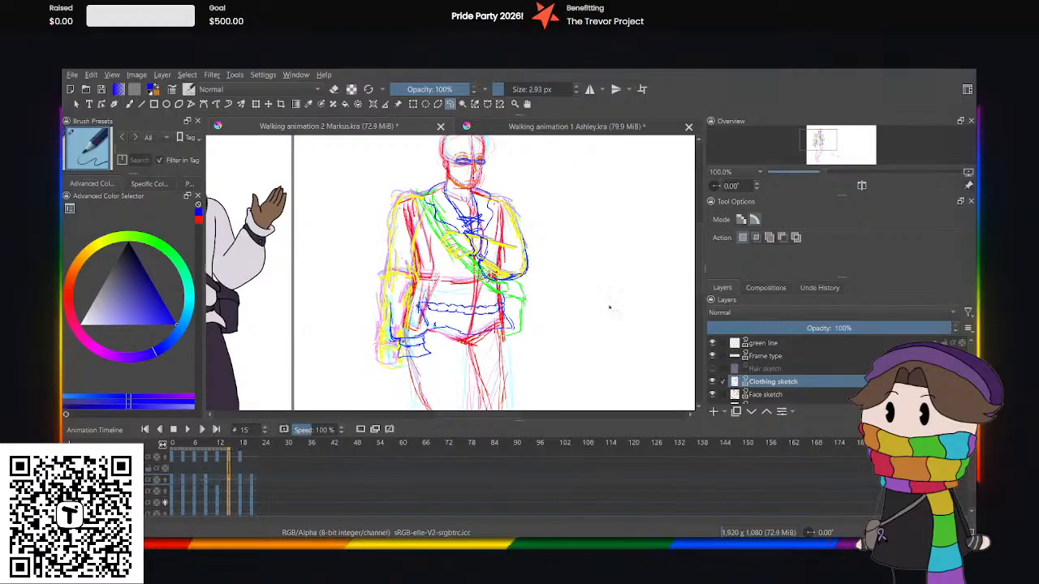
# Select the lowered arm's sleeve end and cuff at frame 15, and move and slightly rotate them outward over the forearm.
pyautogui.moveTo(367, 293)
pyautogui.mouseDown()
pyautogui.moveTo(404, 293)
pyautogui.moveTo(437, 338)
pyautogui.moveTo(394, 377)
pyautogui.moveTo(357, 310)
pyautogui.moveTo(400, 255)
pyautogui.moveTo(380, 271)
pyautogui.mouseUp()
pyautogui.click(255, 106)
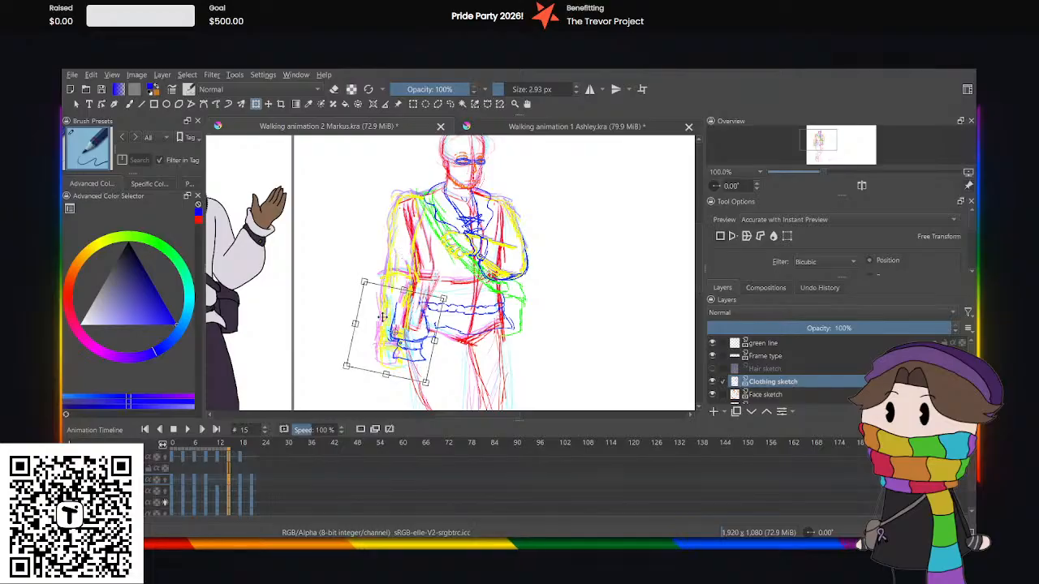
pyautogui.moveTo(378, 324); pyautogui.dragTo(355, 319)
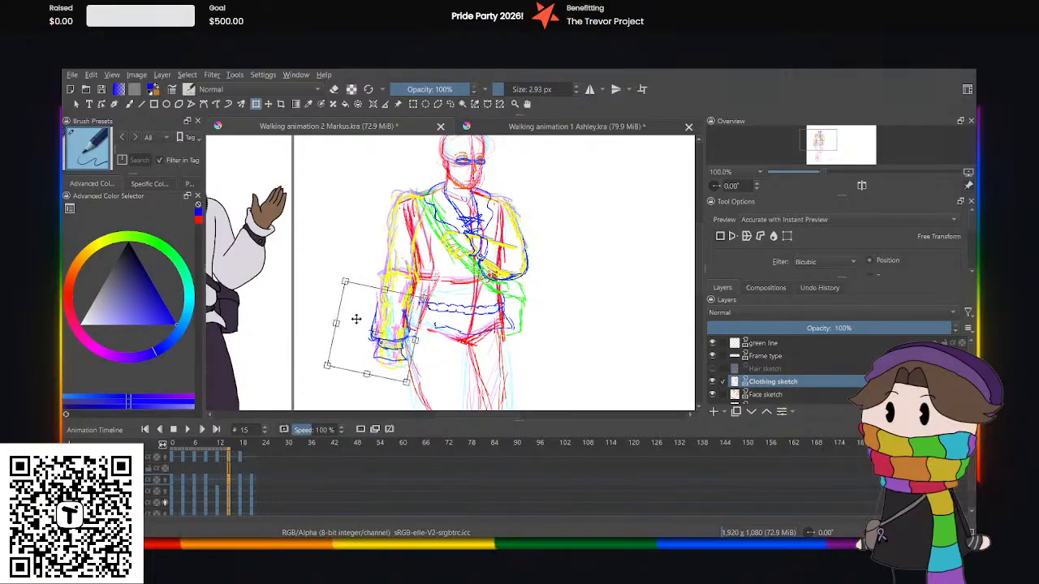
pyautogui.moveTo(391, 251); pyautogui.dragTo(399, 253)
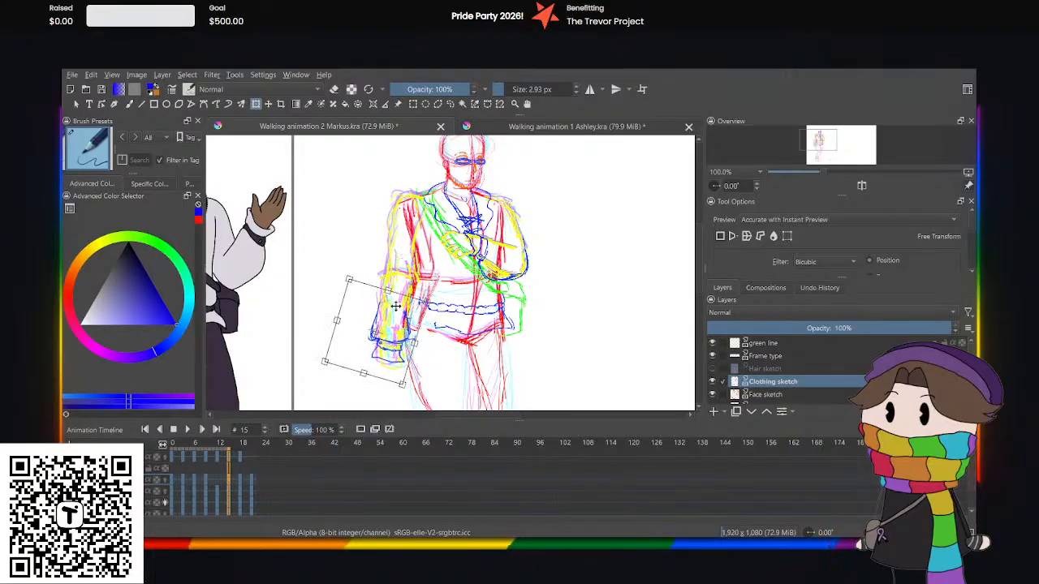
pyautogui.moveTo(368, 314); pyautogui.dragTo(367, 310)
pyautogui.moveTo(396, 268); pyautogui.dragTo(395, 268)
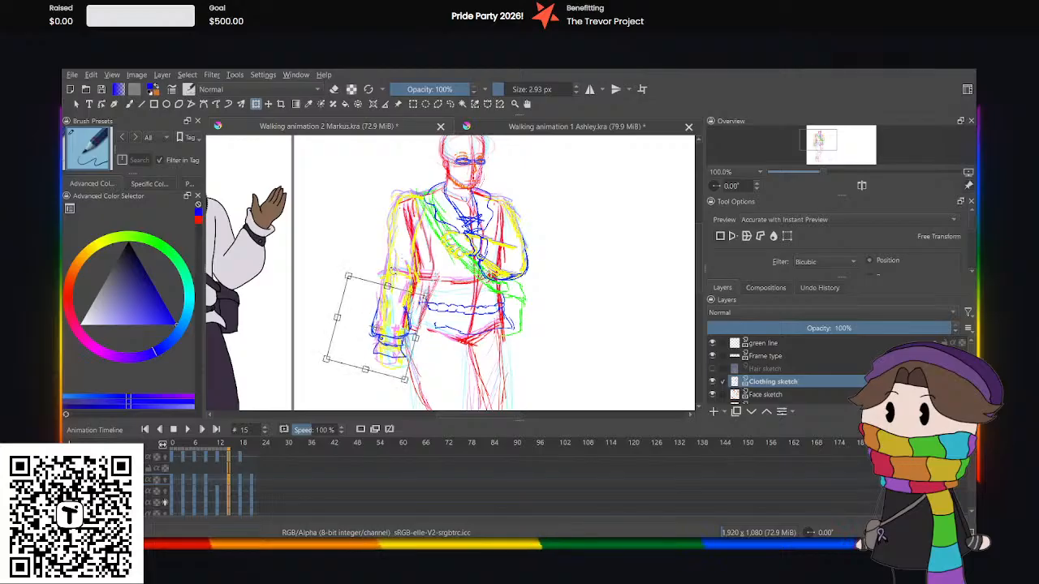
pyautogui.click(452, 104)
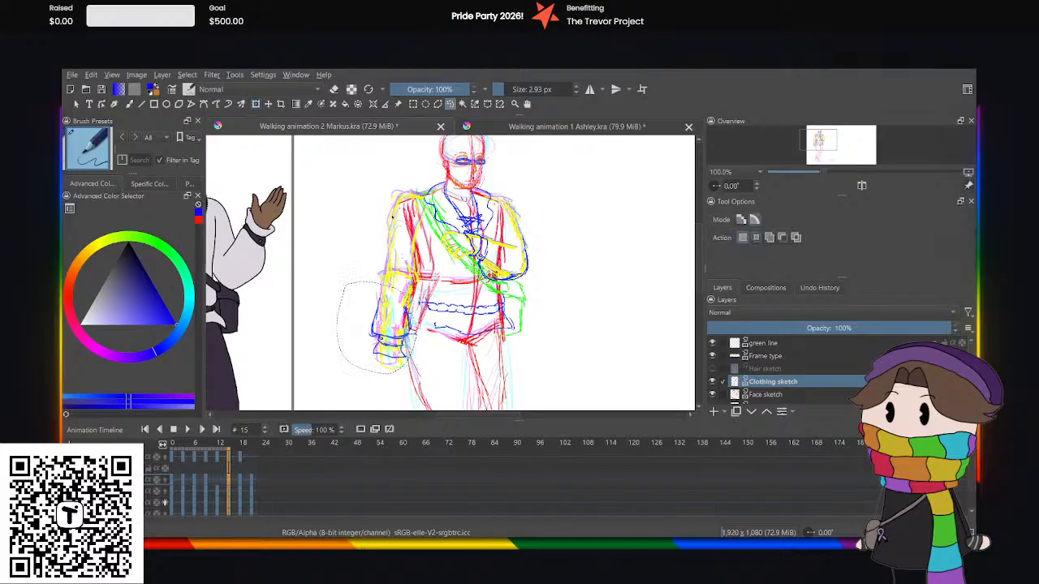
pyautogui.click(280, 371)
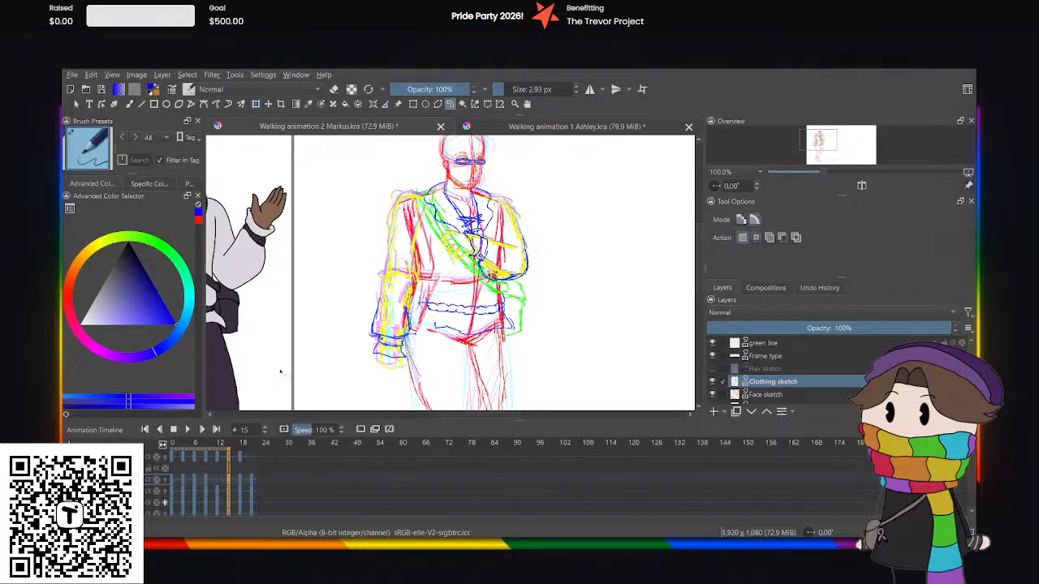
# Copy the clothing sketch from frame 0 to frame 12.
pyautogui.click(179, 477)
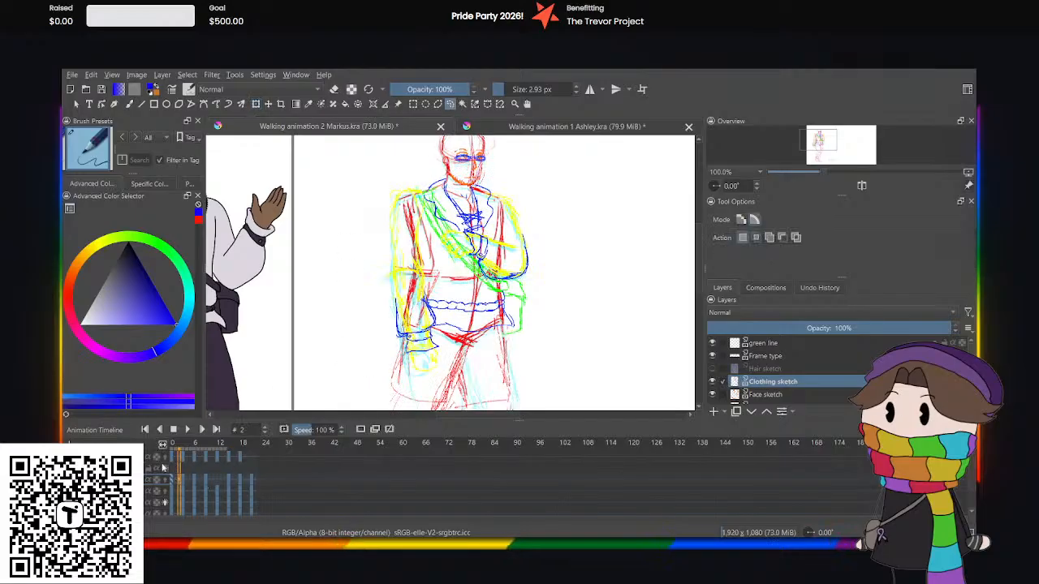
pyautogui.click(172, 480)
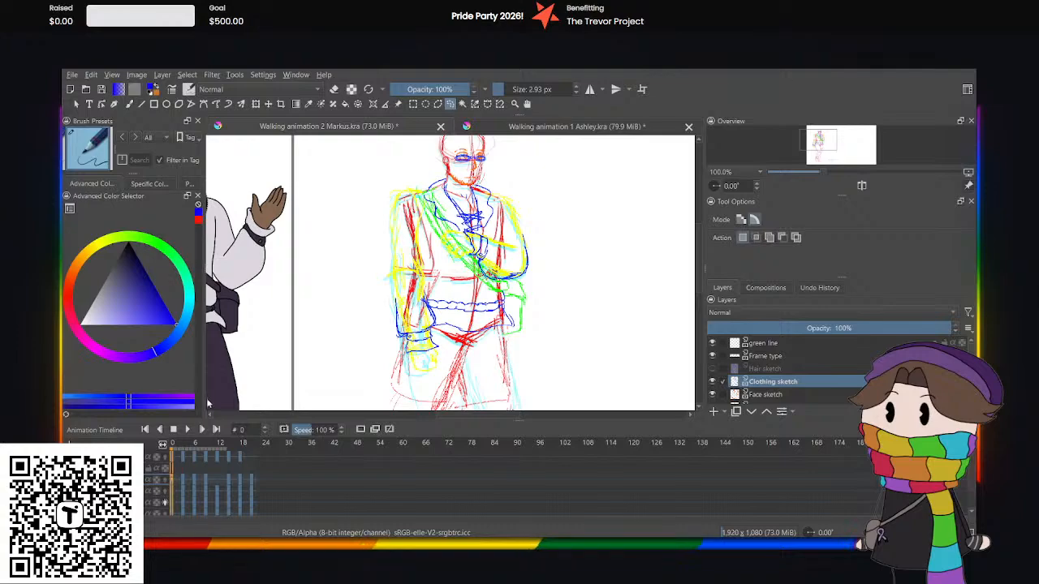
pyautogui.click(214, 479)
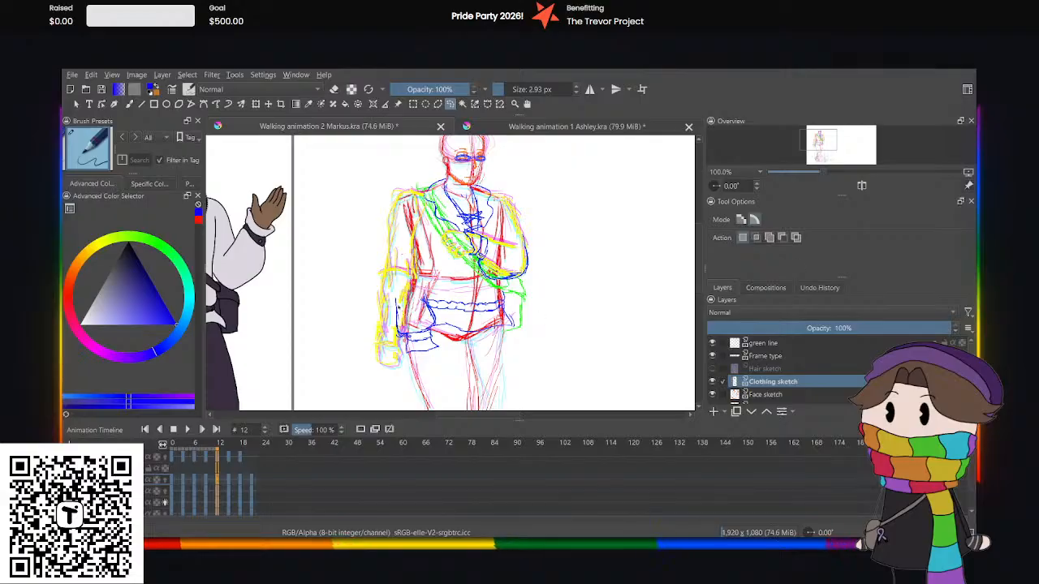
# Select the lowered arm's sleeve end and cuff at frame 12, shift them outward onto the forearm, and play back the animation.
pyautogui.moveTo(437, 323)
pyautogui.mouseDown()
pyautogui.moveTo(443, 347)
pyautogui.moveTo(406, 367)
pyautogui.moveTo(372, 297)
pyautogui.moveTo(447, 260)
pyautogui.mouseUp()
pyautogui.click(256, 105)
pyautogui.moveTo(397, 305); pyautogui.dragTo(378, 309)
pyautogui.click(450, 104)
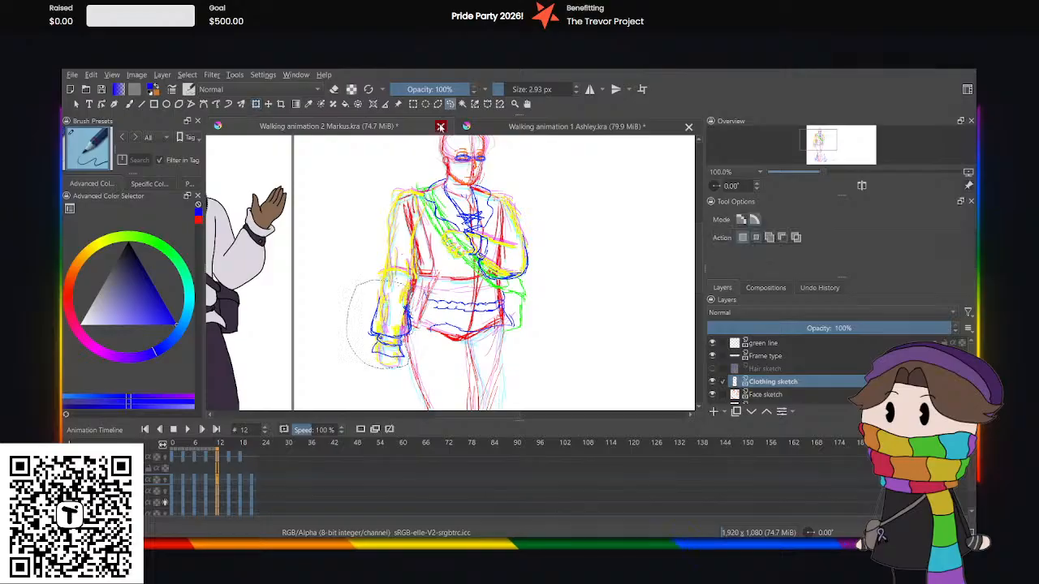
pyautogui.click(350, 254)
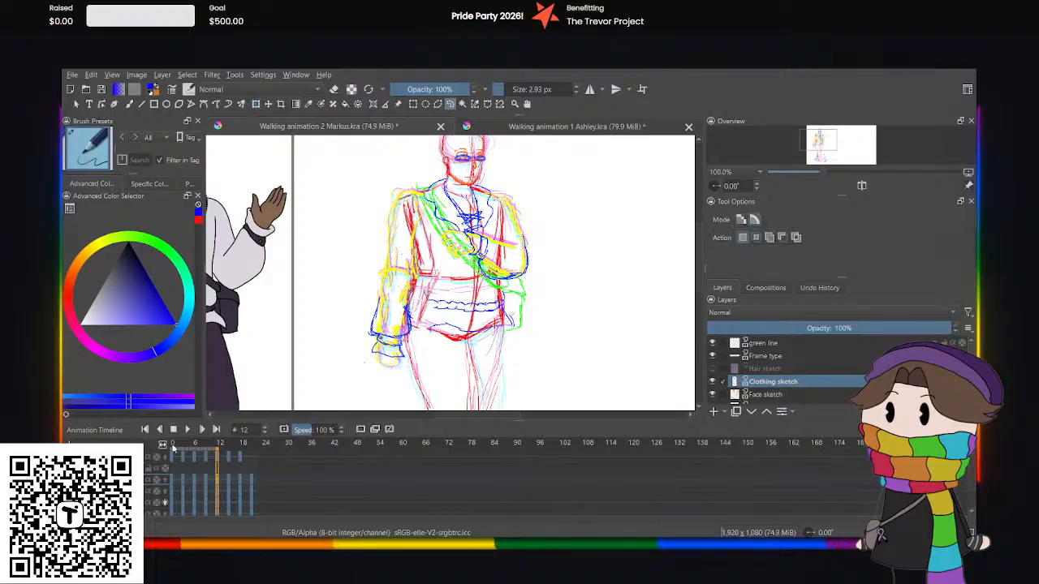
pyautogui.click(193, 429)
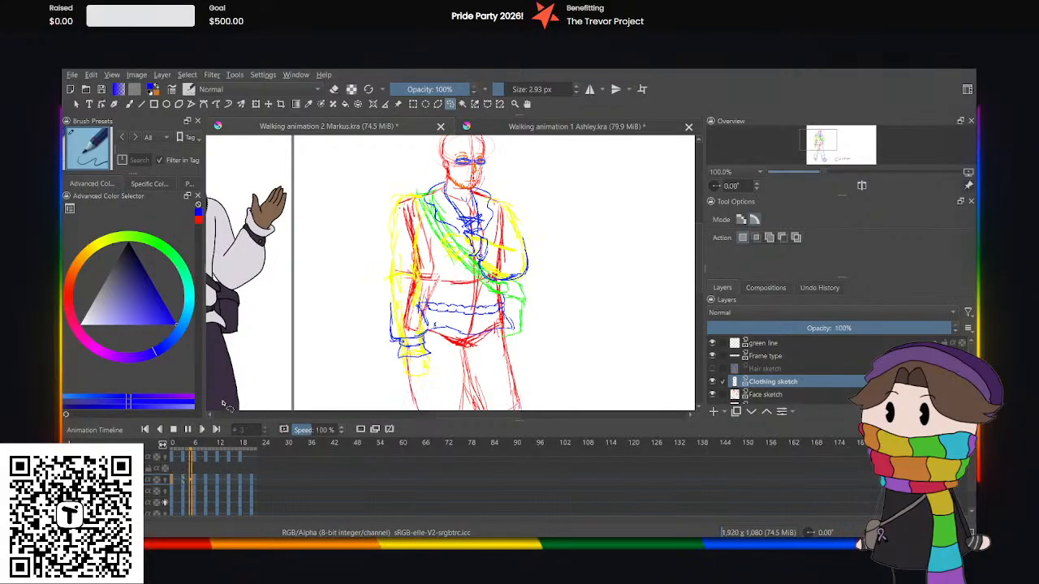
pyautogui.click(189, 429)
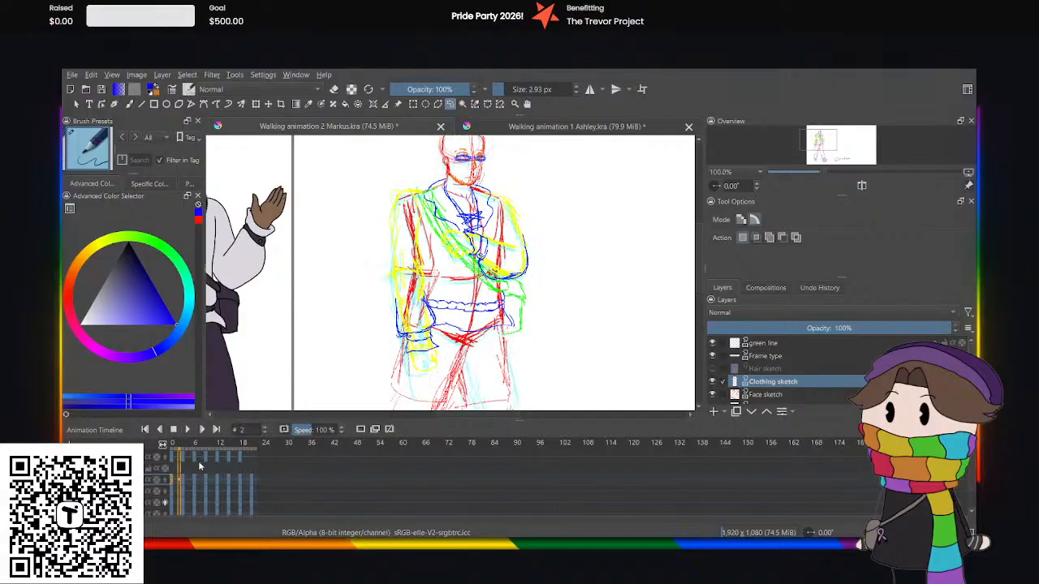
# Extend the blue waistband and hem lines at frame 12 toward the lowered sleeve with the brush, and go to frame 15.
pyautogui.click(210, 480)
pyautogui.click(217, 485)
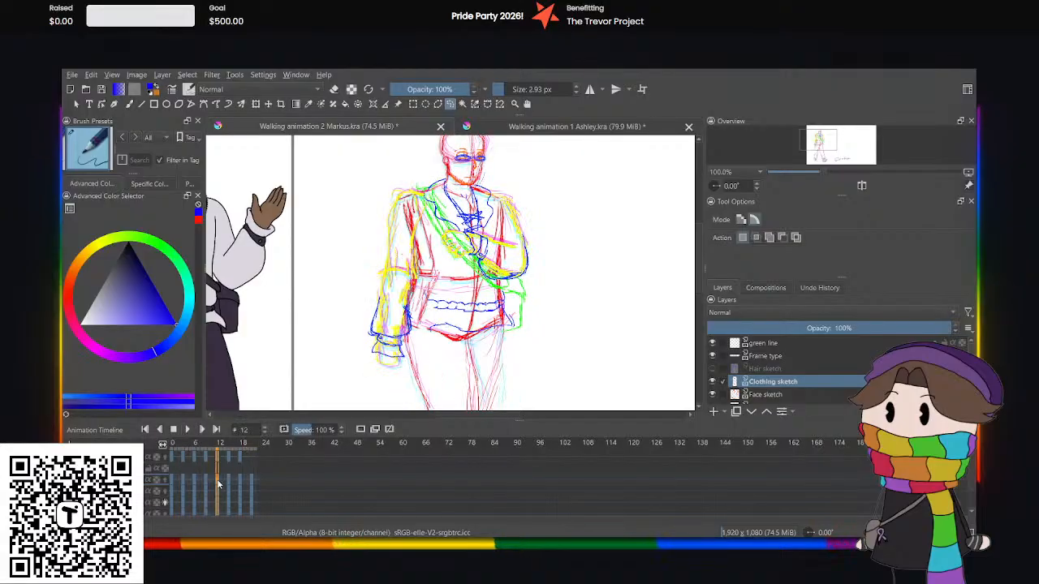
pyautogui.click(128, 104)
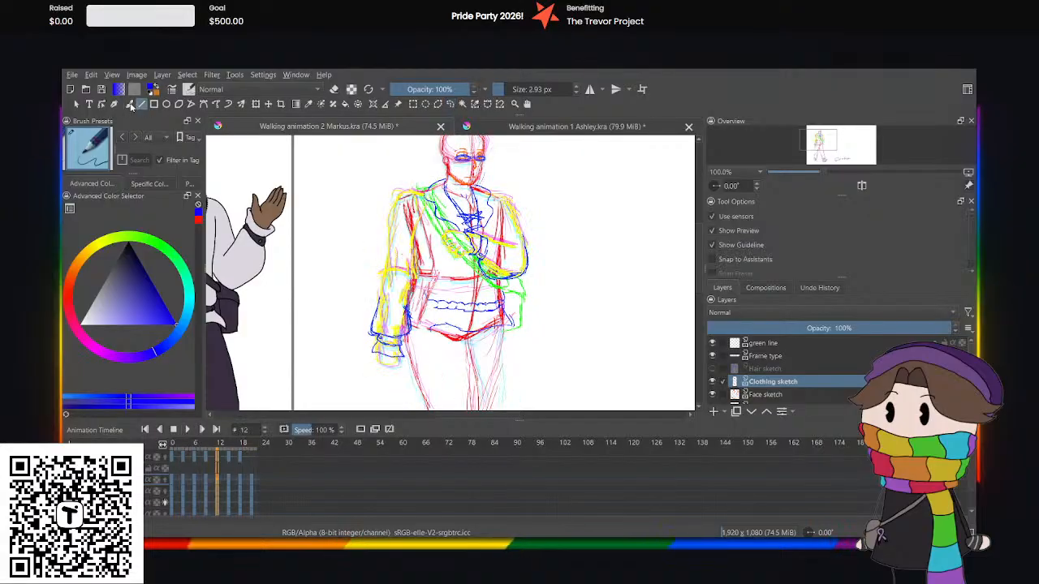
pyautogui.press('+')
pyautogui.press('+')
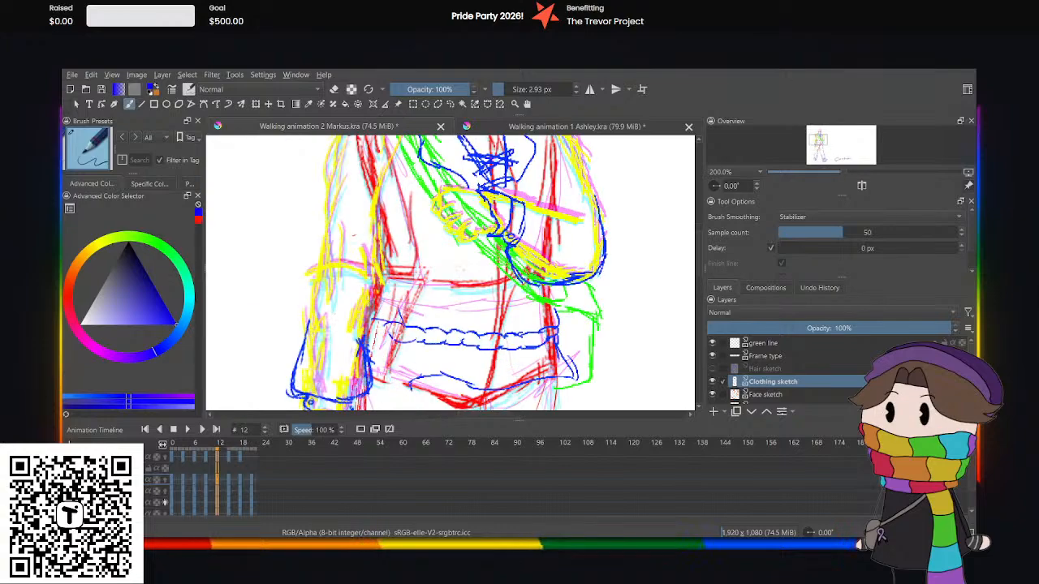
pyautogui.click(233, 481)
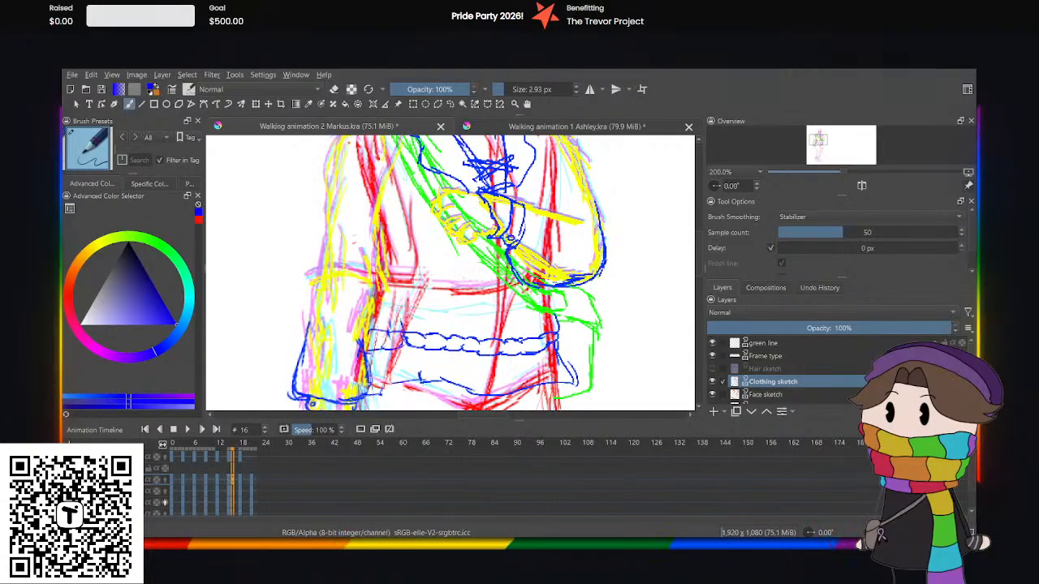
# Review the clothing sketch at frames 18 and 21, play back the animation, and check the frames from 3 to 5.
pyautogui.click(240, 481)
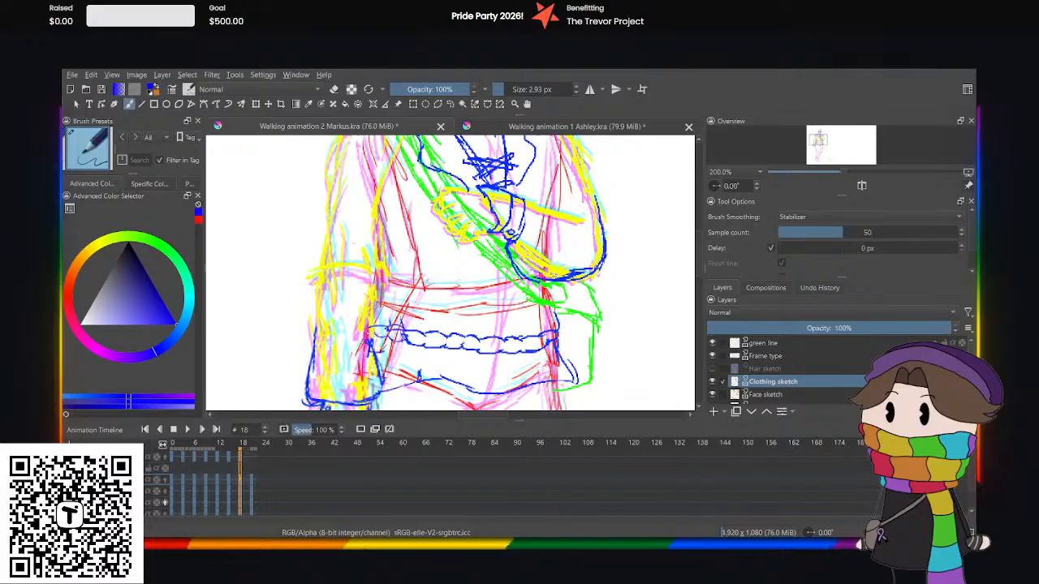
pyautogui.click(248, 487)
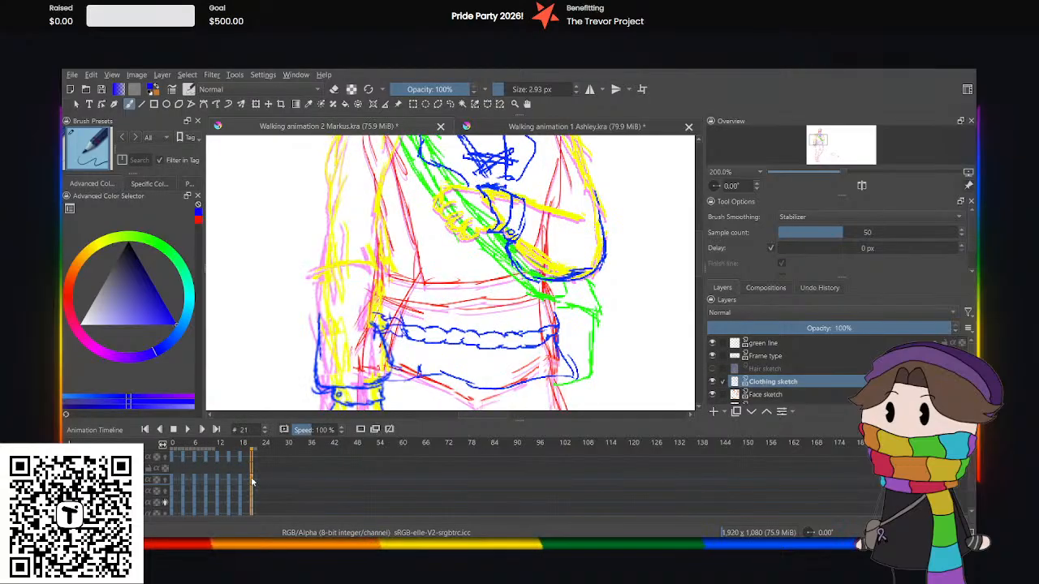
pyautogui.hotkey('ctrl', '-')
pyautogui.hotkey('ctrl', '-')
pyautogui.hotkey('ctrl', '-')
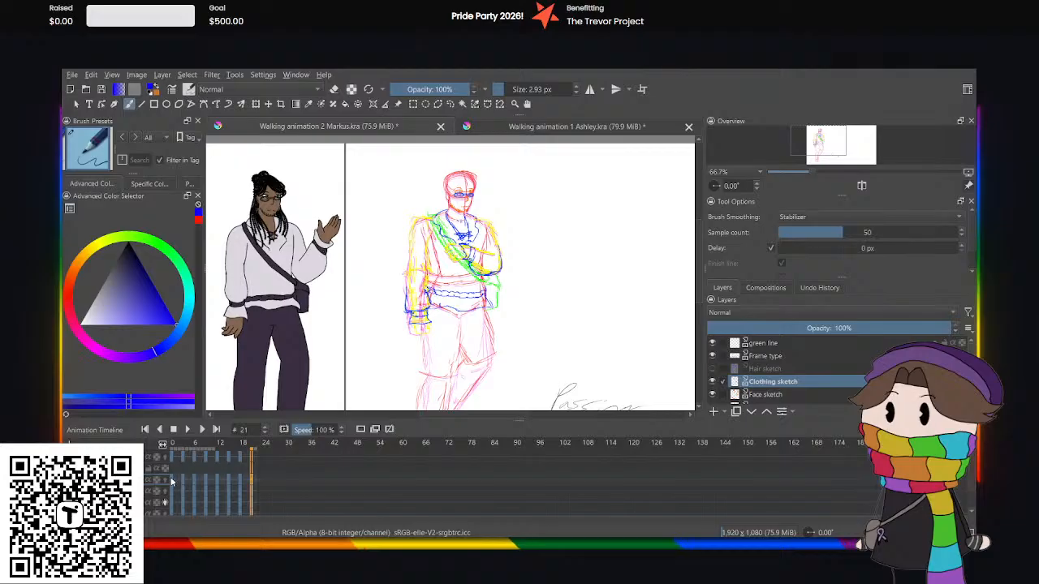
pyautogui.press('space')
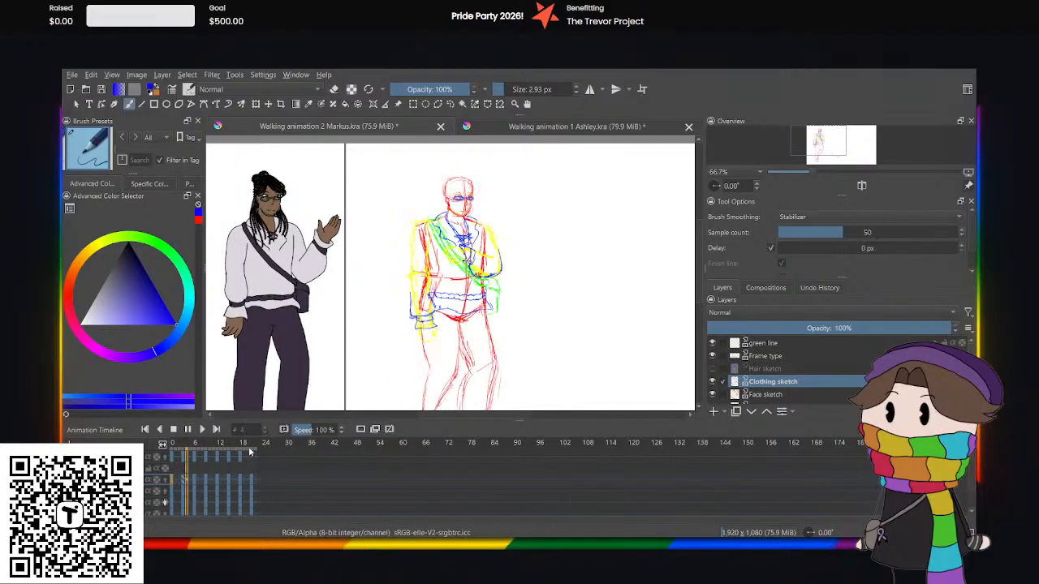
pyautogui.click(183, 483)
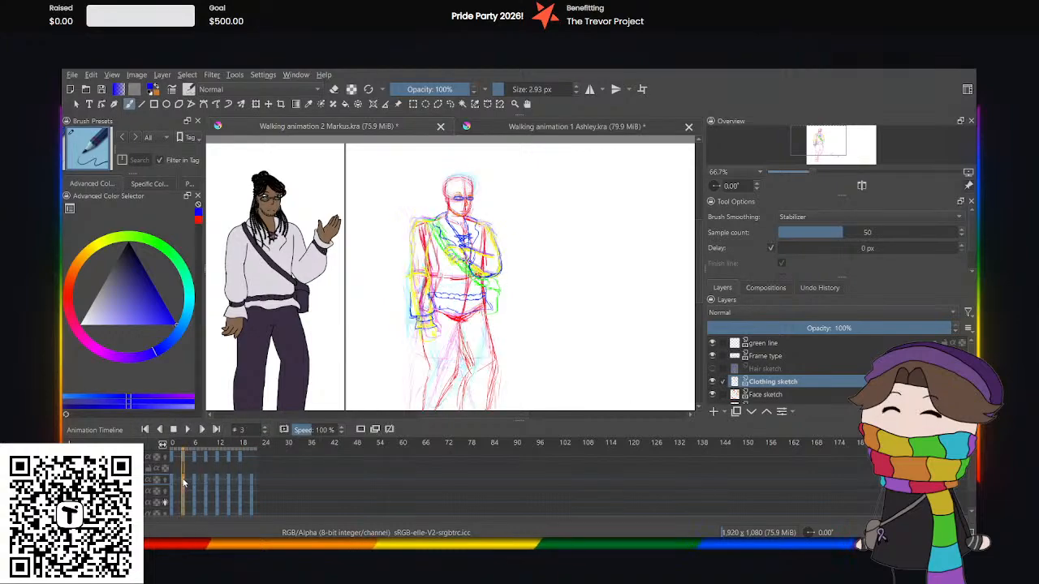
pyautogui.click(192, 483)
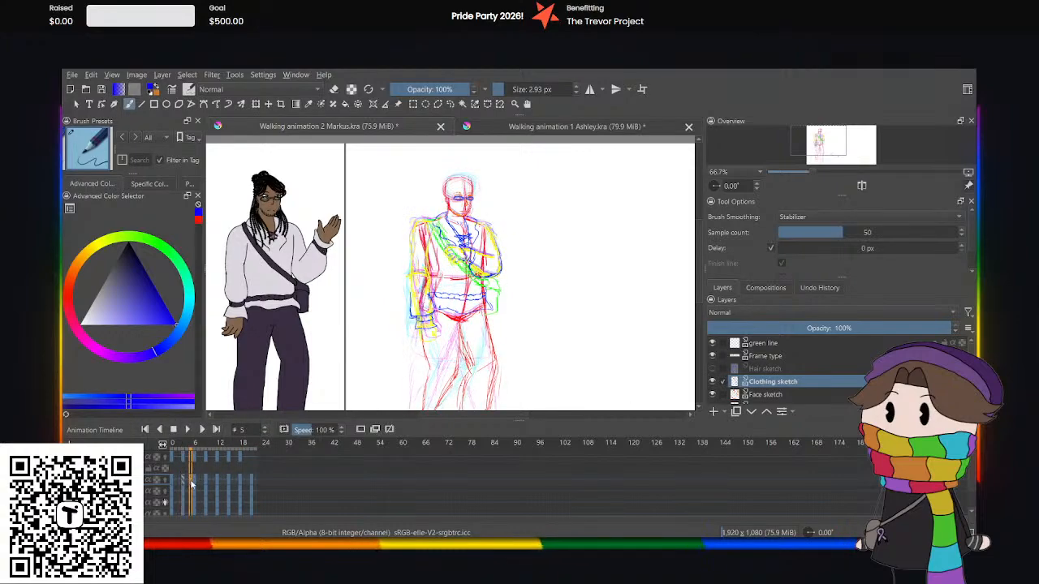
# Extend the blue waistband and shirt hem lines at frame 6 to the lowered arm's sleeve with brush strokes.
pyautogui.click(195, 484)
pyautogui.scroll(5, 417, 305)
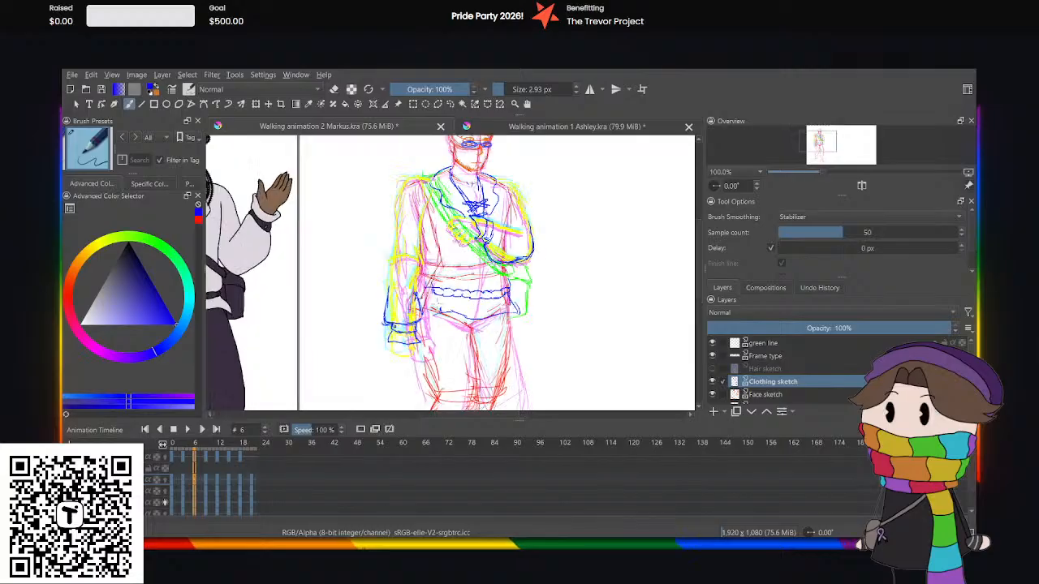
pyautogui.moveTo(442, 318); pyautogui.dragTo(397, 315)
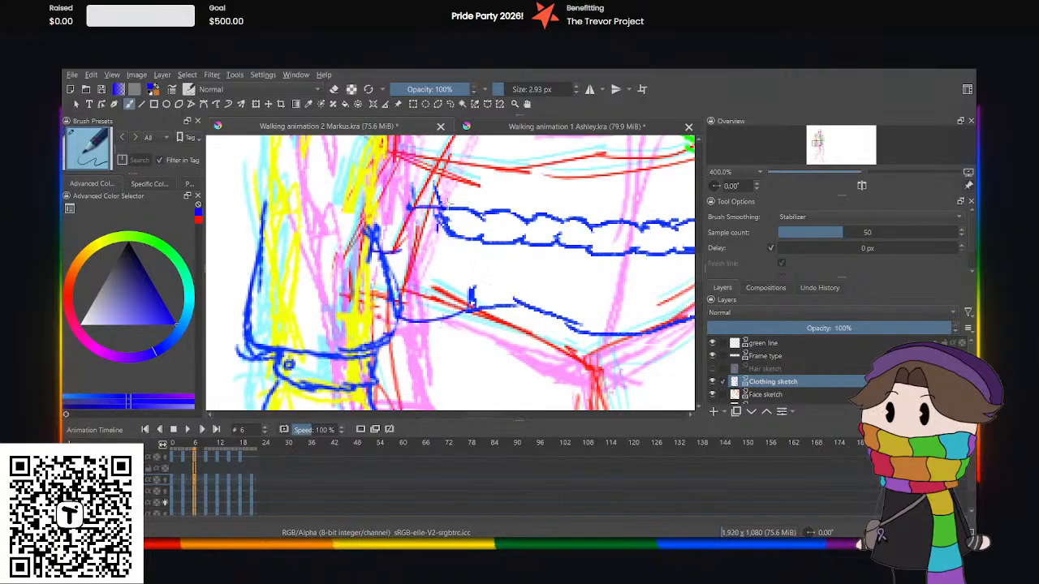
pyautogui.moveTo(447, 201); pyautogui.dragTo(405, 203)
pyautogui.moveTo(443, 231)
pyautogui.mouseDown()
pyautogui.moveTo(399, 212)
pyautogui.moveTo(402, 191)
pyautogui.moveTo(365, 191)
pyautogui.mouseUp()
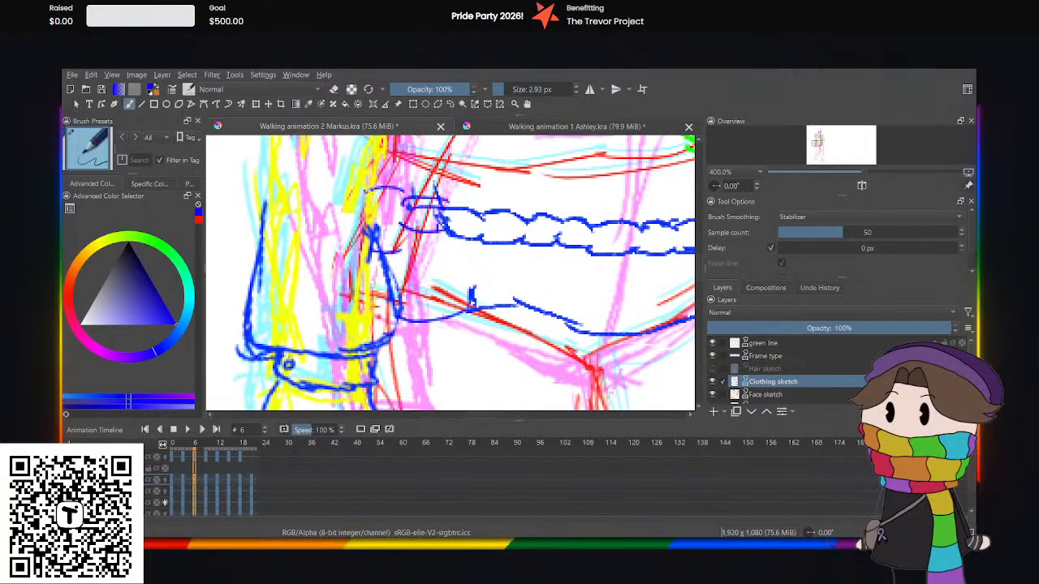
pyautogui.moveTo(401, 227); pyautogui.dragTo(367, 213)
pyautogui.scroll(-5, 383, 209)
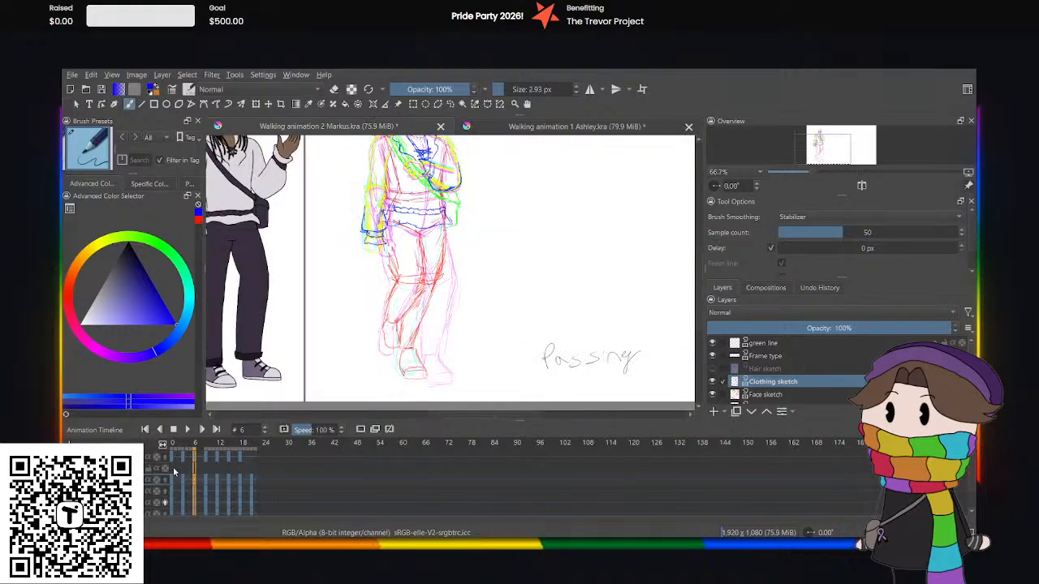
# Play back the walk cycle from frame 0 to check the clothing sketch on the torso and legs.
pyautogui.click(172, 480)
pyautogui.click(174, 429)
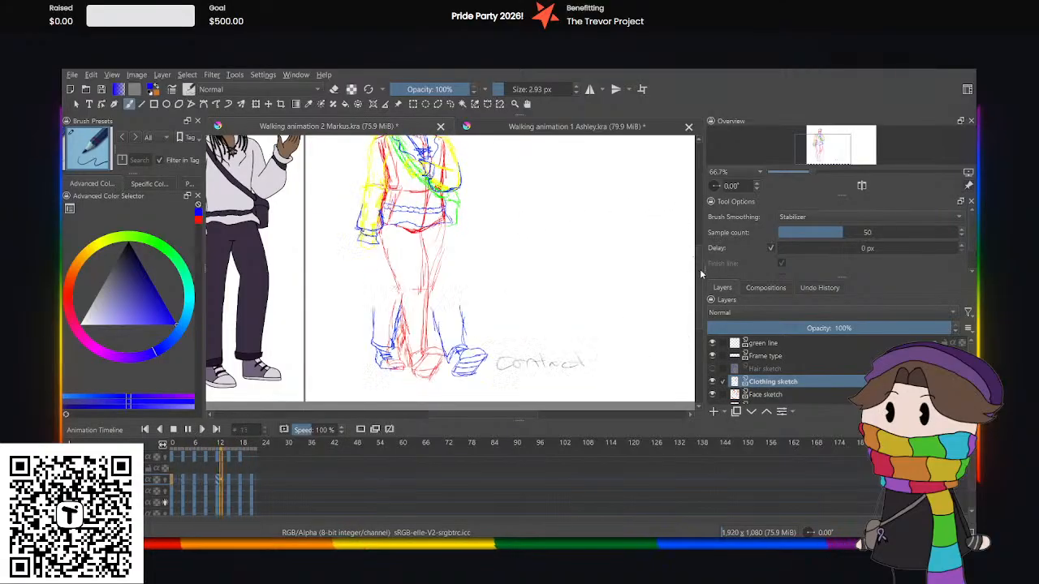
pyautogui.moveTo(699, 267); pyautogui.dragTo(697, 257)
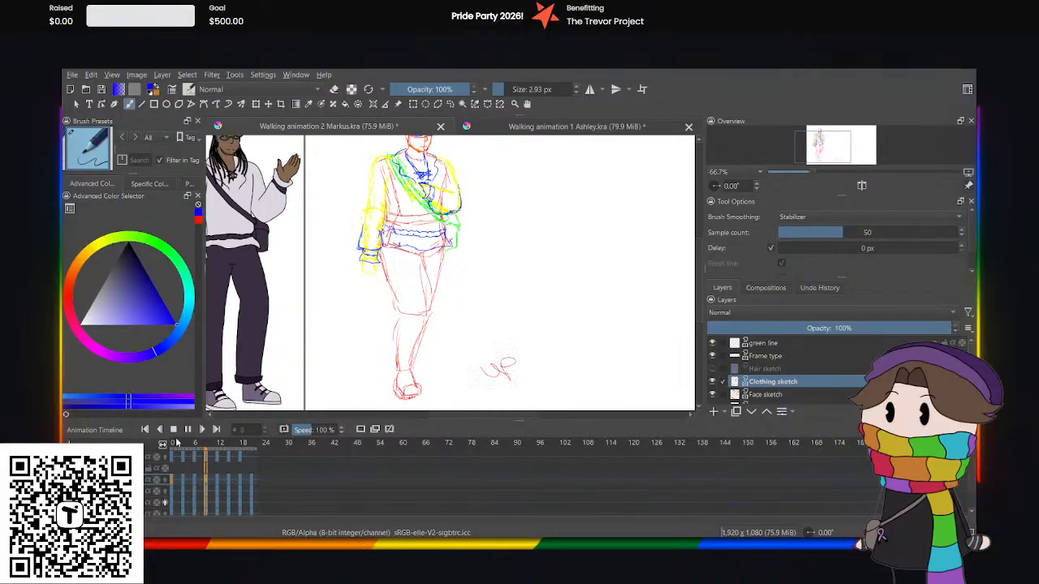
pyautogui.click(187, 429)
# Select the blue trouser legs and shoes of the clothing sketch at frame 12, delete them, and clear the selection.
pyautogui.click(230, 484)
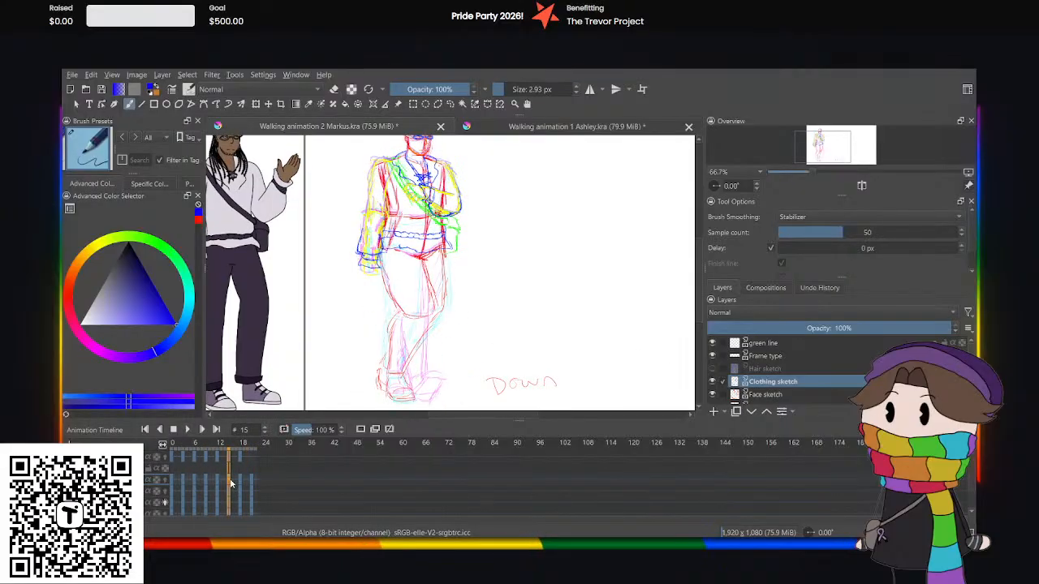
pyautogui.click(216, 480)
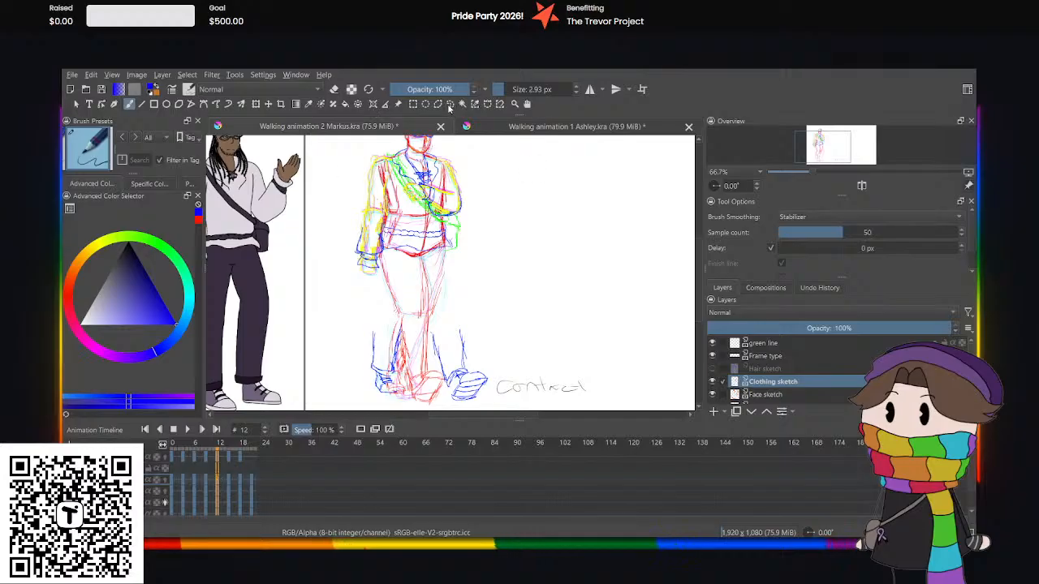
pyautogui.click(449, 104)
pyautogui.moveTo(349, 290)
pyautogui.mouseDown()
pyautogui.moveTo(495, 313)
pyautogui.moveTo(420, 442)
pyautogui.moveTo(321, 323)
pyautogui.mouseUp()
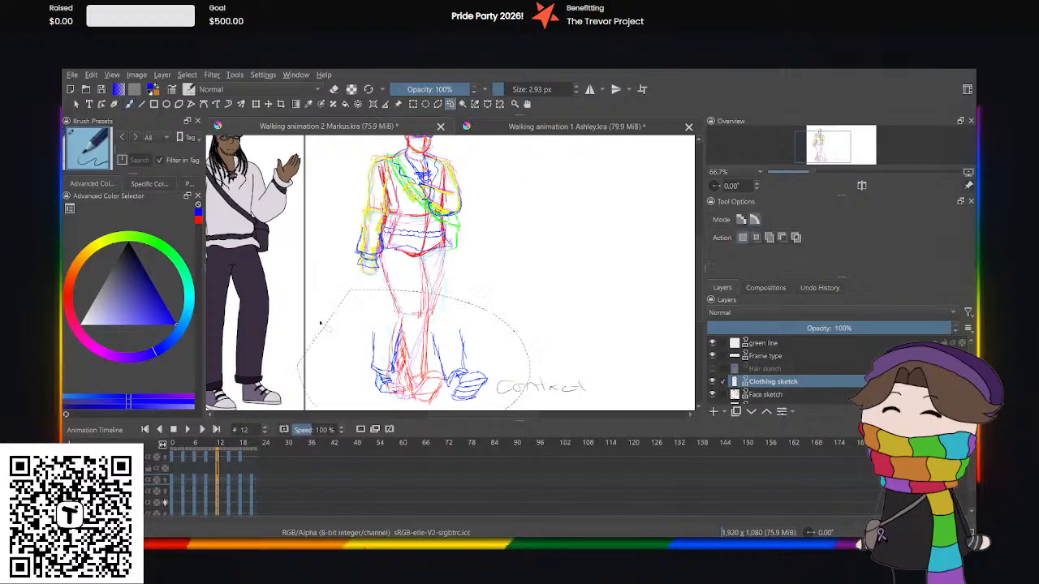
pyautogui.press('Delete')
pyautogui.click(377, 286)
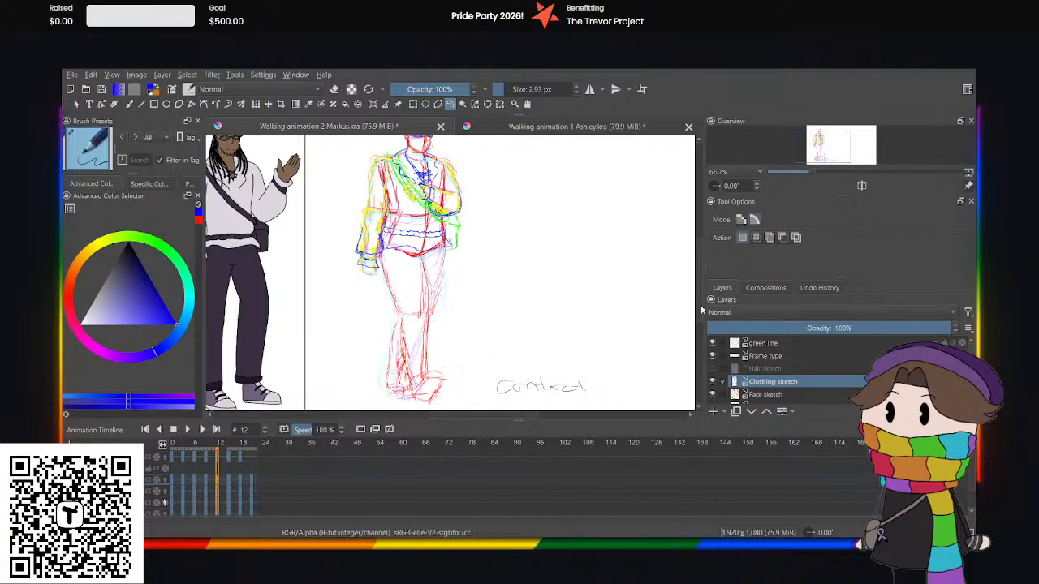
# Play back the animation from frame 0, viewing the upper body and then the legs, and pause it.
pyautogui.moveTo(701, 306); pyautogui.dragTo(701, 288)
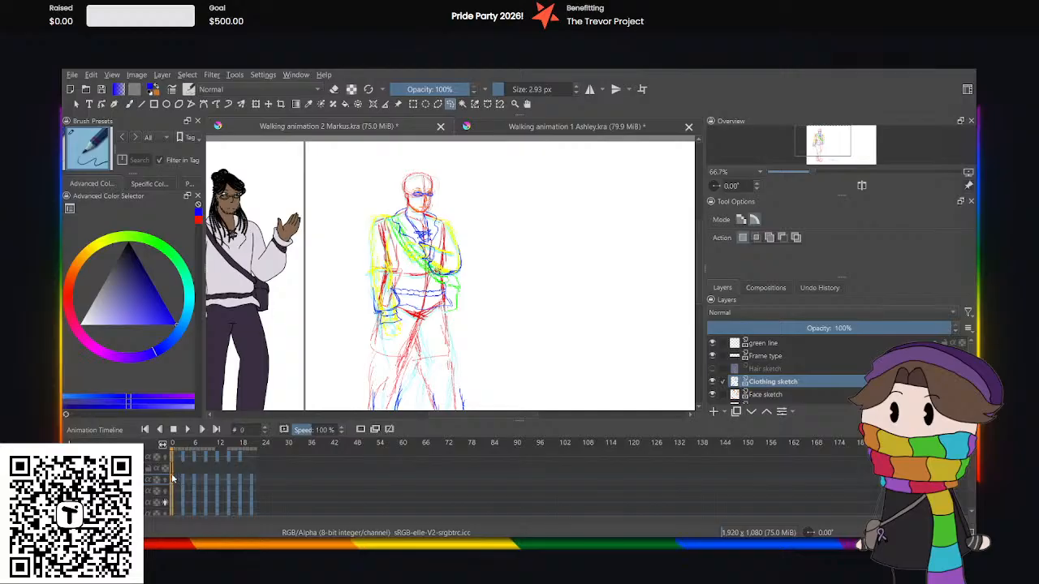
pyautogui.click(188, 428)
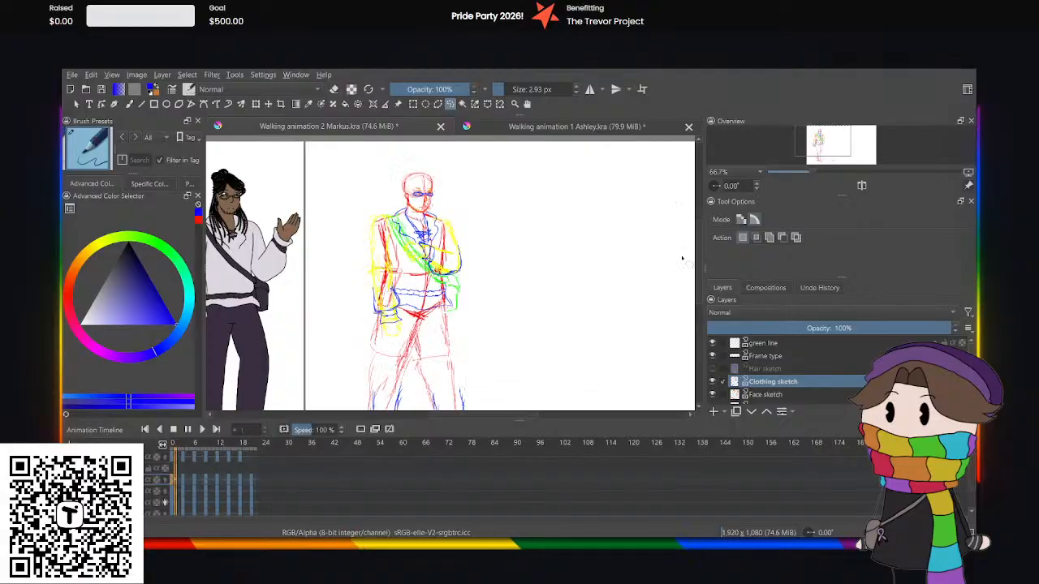
pyautogui.scroll(-5, 681, 258)
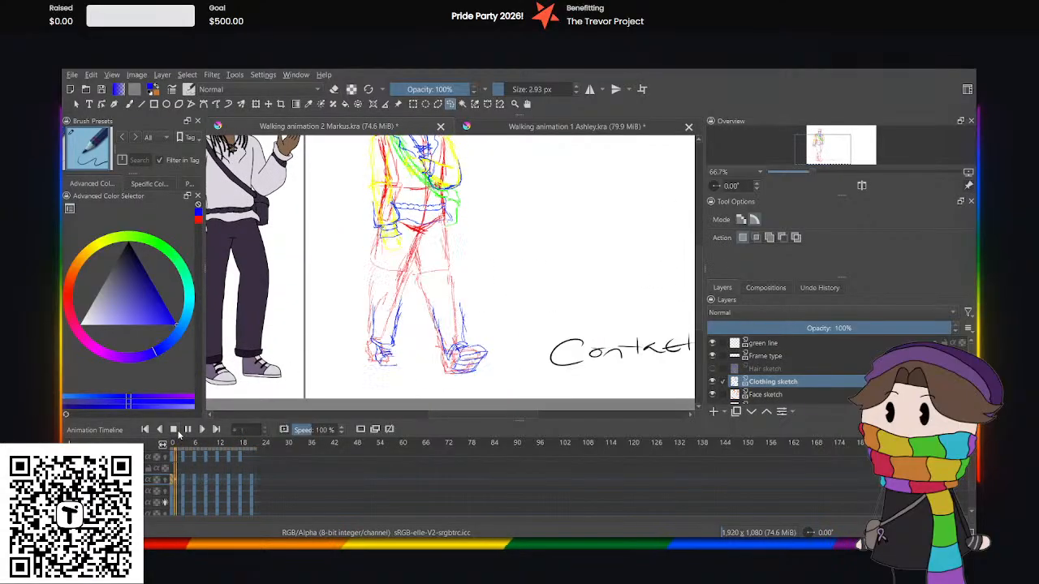
pyautogui.click(190, 431)
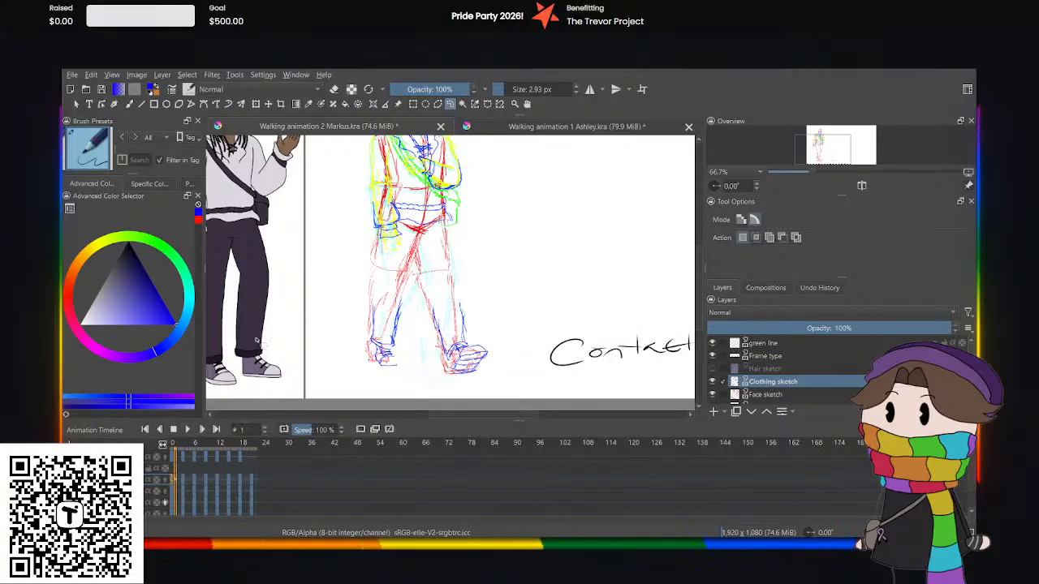
# Select the blue trouser legs and shoes at frame 0 and nudge them left and slightly up onto the red leg sketch.
pyautogui.click(180, 484)
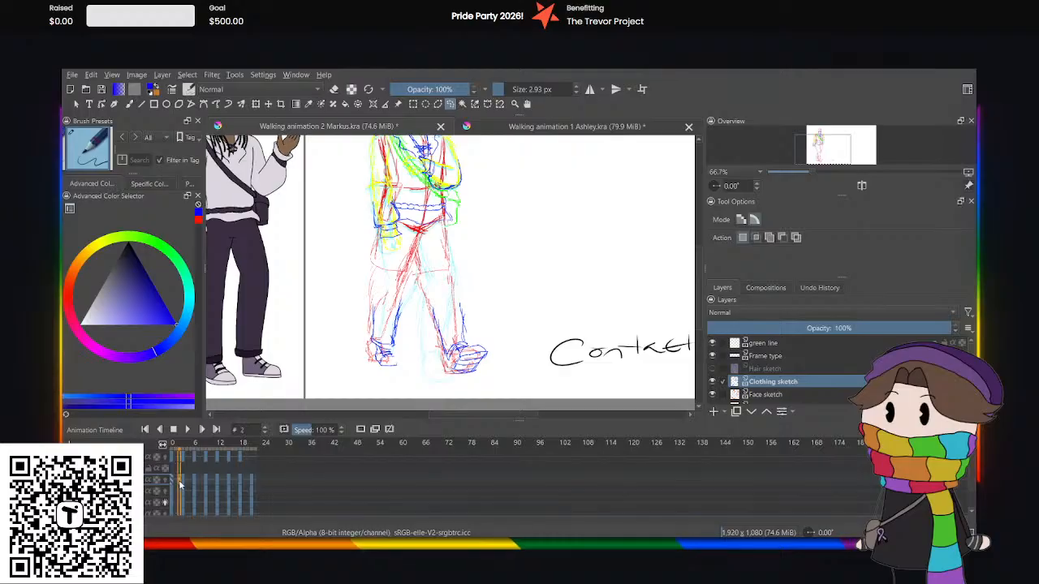
pyautogui.click(173, 484)
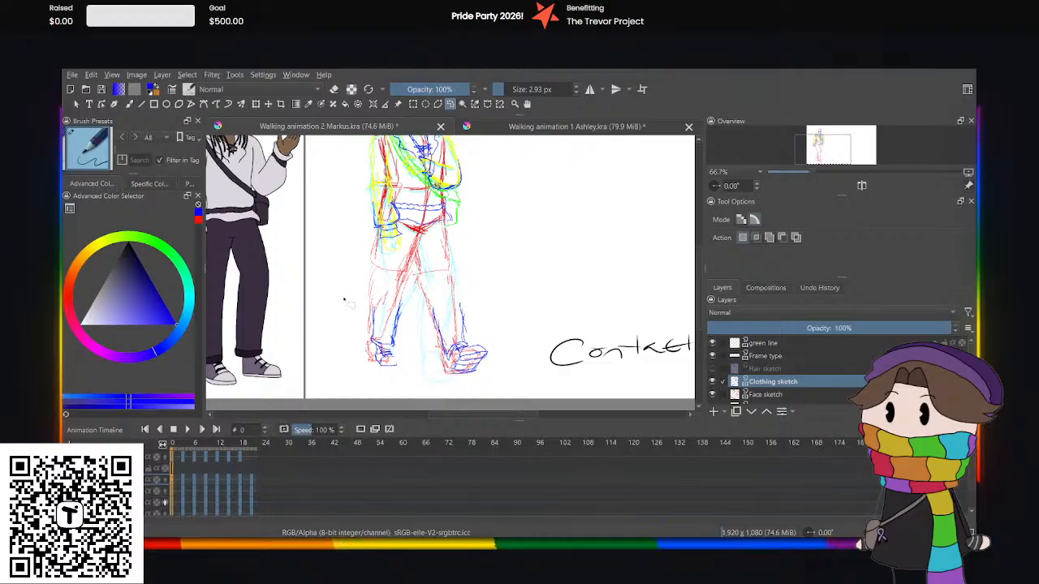
pyautogui.moveTo(459, 286)
pyautogui.mouseDown()
pyautogui.moveTo(479, 331)
pyautogui.moveTo(478, 390)
pyautogui.mouseUp()
pyautogui.hotkey('ctrl', 'z')
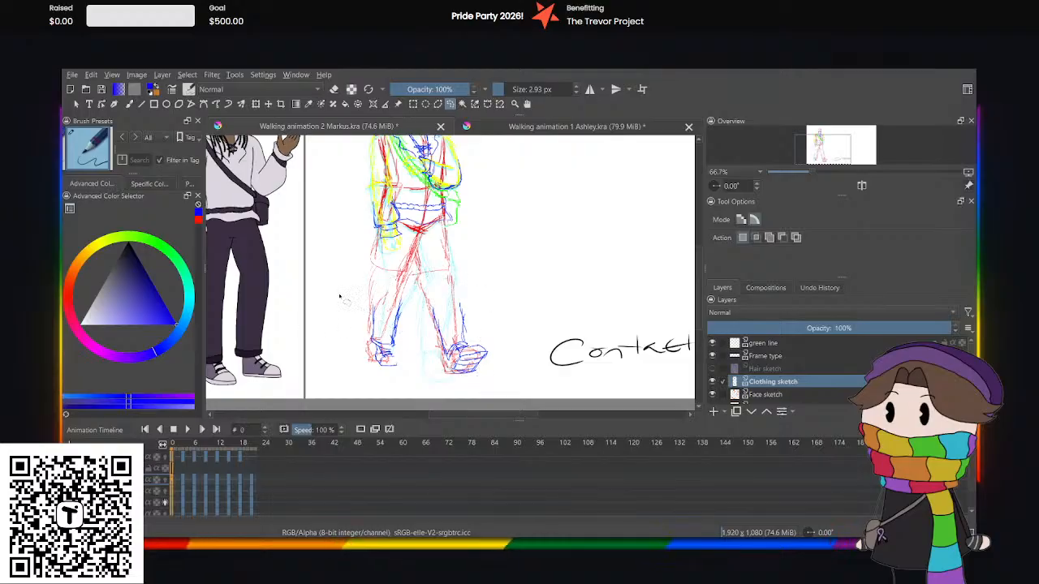
pyautogui.moveTo(346, 287); pyautogui.dragTo(435, 285)
pyautogui.moveTo(478, 327)
pyautogui.mouseDown()
pyautogui.moveTo(476, 409)
pyautogui.moveTo(415, 419)
pyautogui.mouseUp()
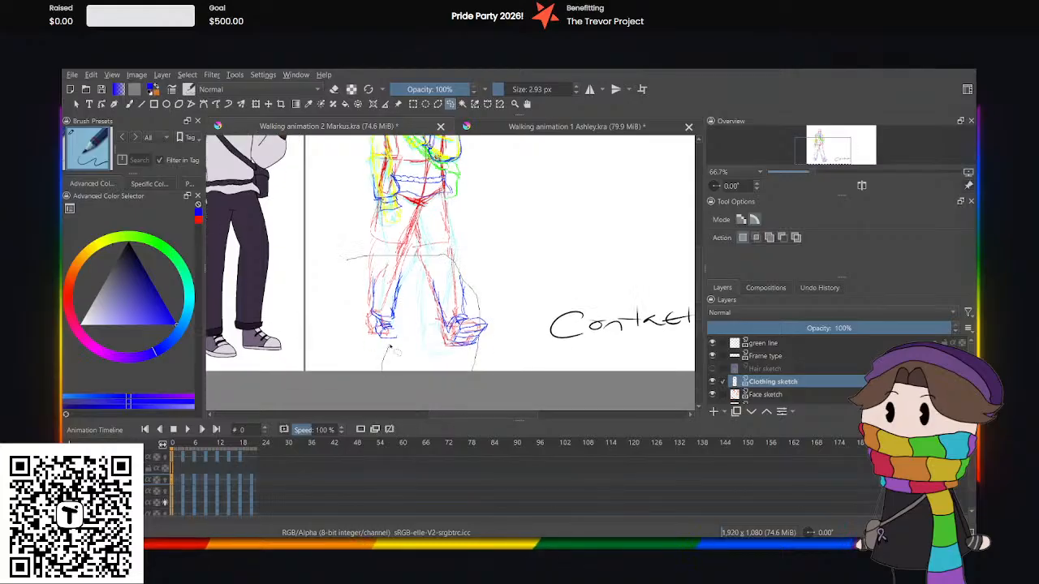
pyautogui.moveTo(389, 346)
pyautogui.mouseDown()
pyautogui.moveTo(357, 256)
pyautogui.moveTo(454, 252)
pyautogui.moveTo(470, 385)
pyautogui.mouseUp()
pyautogui.hotkey('ctrl', 'z')
pyautogui.click(258, 106)
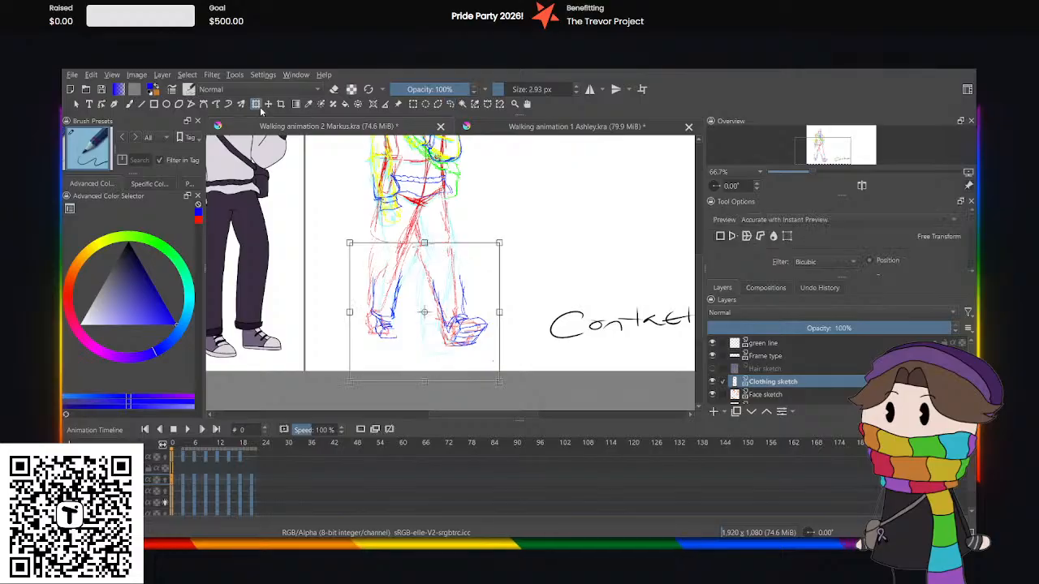
pyautogui.press('Left')
pyautogui.press('Left')
pyautogui.press('Left')
pyautogui.press('Left')
pyautogui.press('Left')
pyautogui.press('Left')
pyautogui.press('Left')
pyautogui.press('Left')
pyautogui.press('Left')
pyautogui.press('Left')
pyautogui.press('Left')
pyautogui.press('Left')
pyautogui.press('Left')
pyautogui.press('Left')
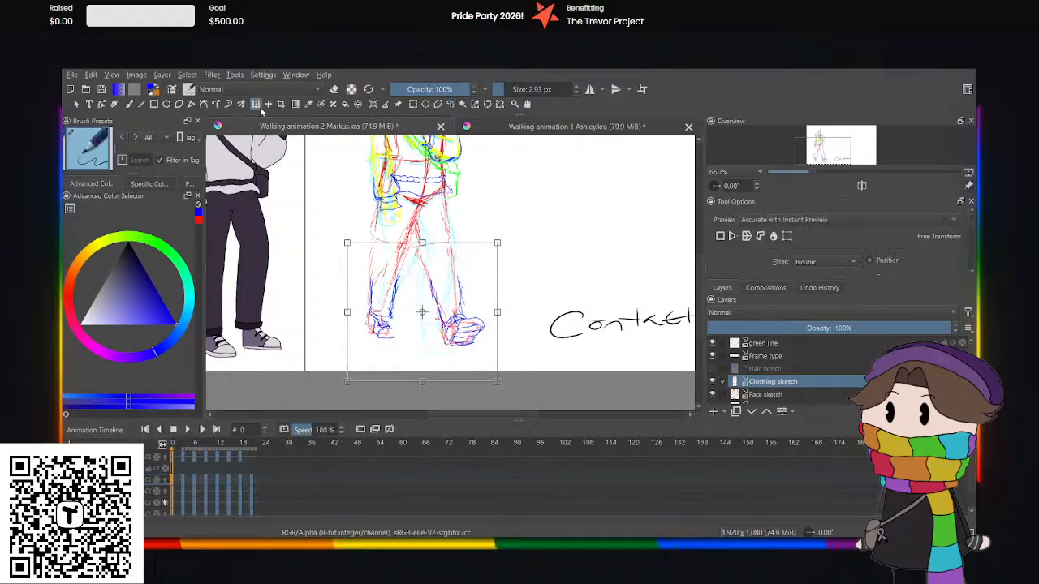
pyautogui.press('Left')
pyautogui.press('Left')
pyautogui.press('Left')
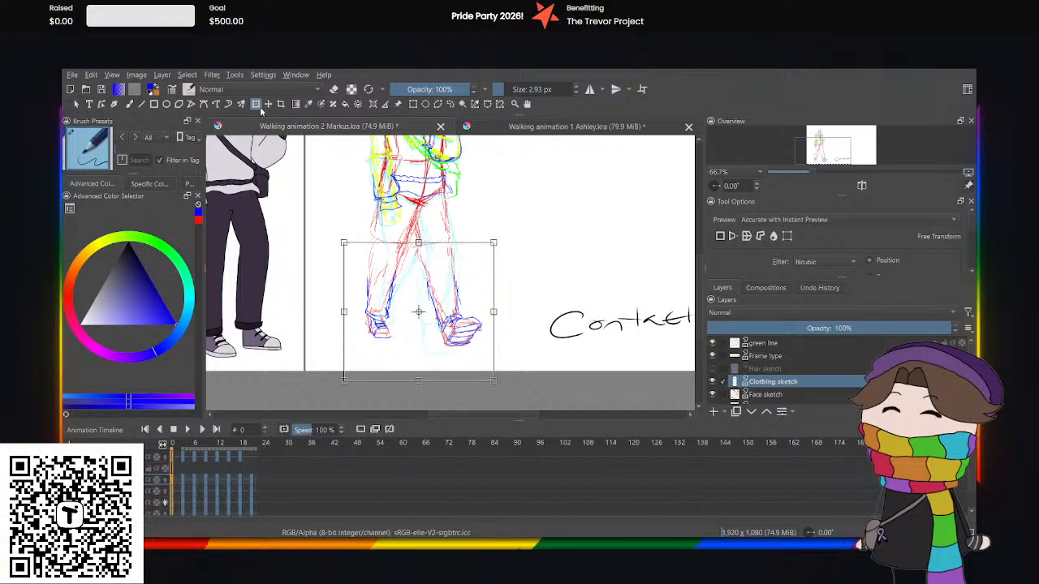
pyautogui.press('Up')
pyautogui.press('Up')
pyautogui.press('Up')
pyautogui.press('Left')
pyautogui.press('Left')
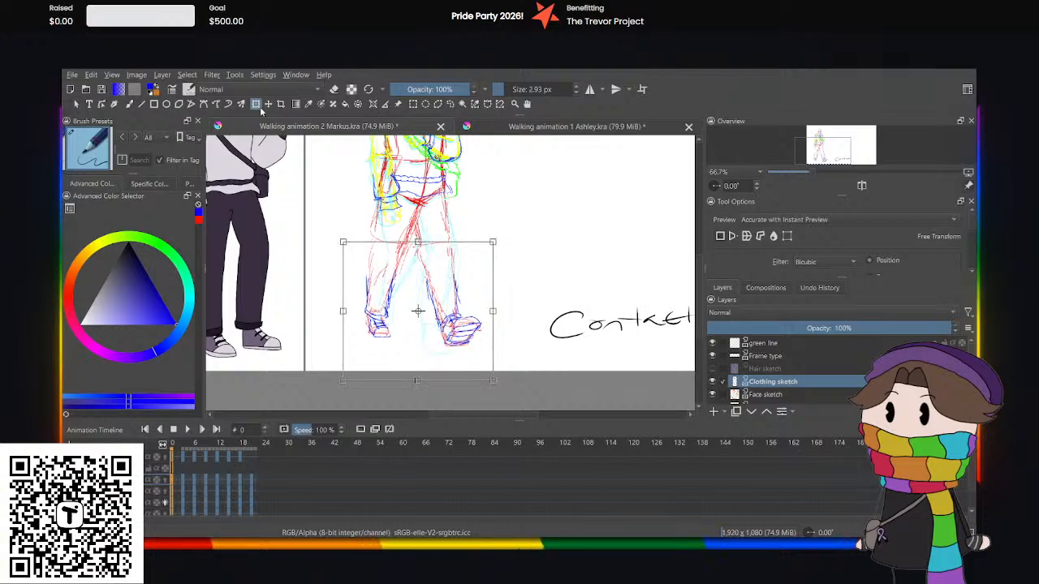
pyautogui.click(450, 104)
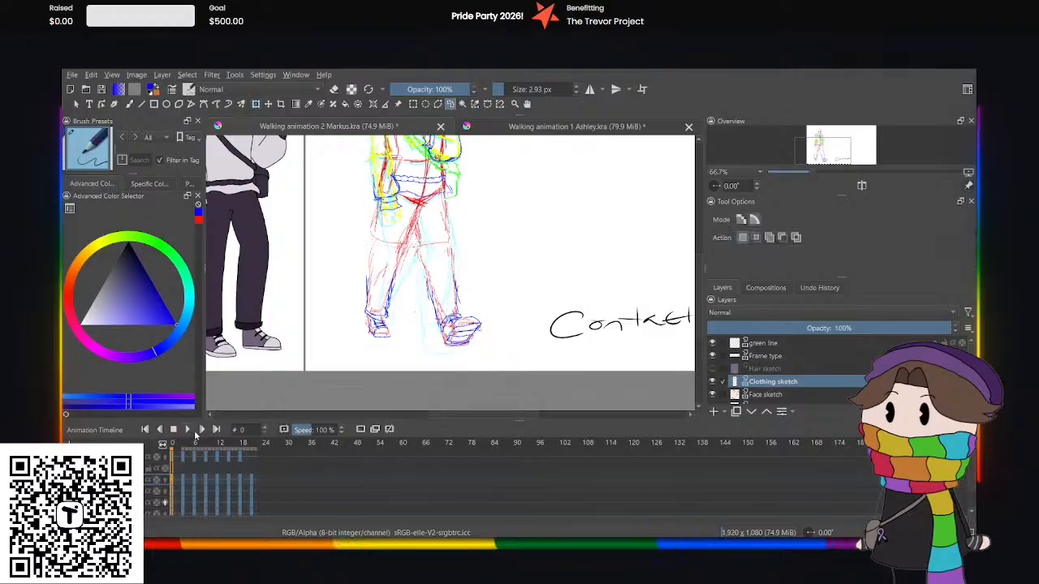
# Play back the walk cycle to check the legs, compare frames 0 and 3, and stay on frame 3.
pyautogui.click(194, 435)
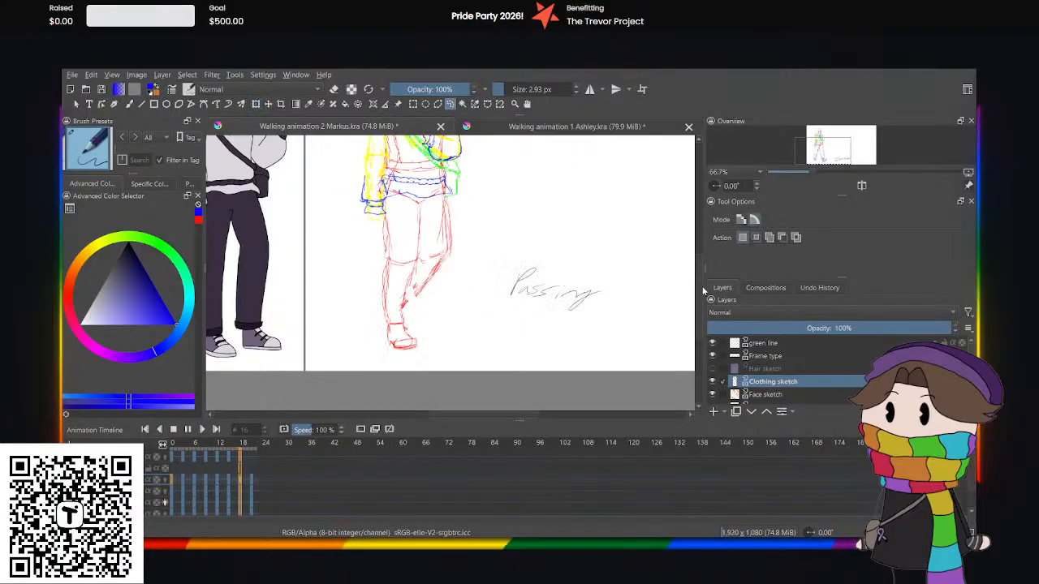
pyautogui.moveTo(700, 286)
pyautogui.mouseDown()
pyautogui.moveTo(701, 256)
pyautogui.moveTo(700, 275)
pyautogui.mouseUp()
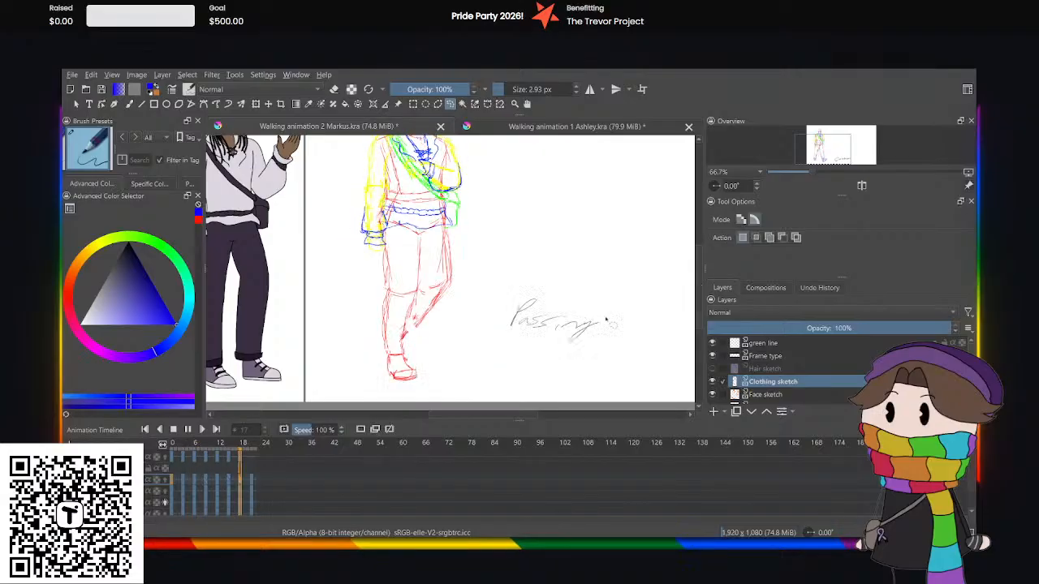
pyautogui.click(187, 428)
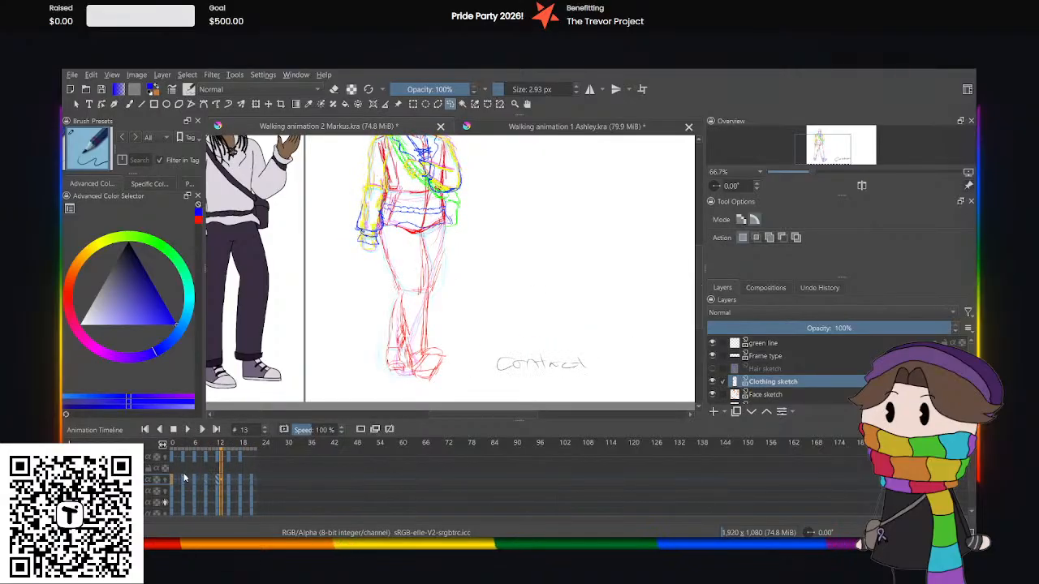
pyautogui.click(184, 479)
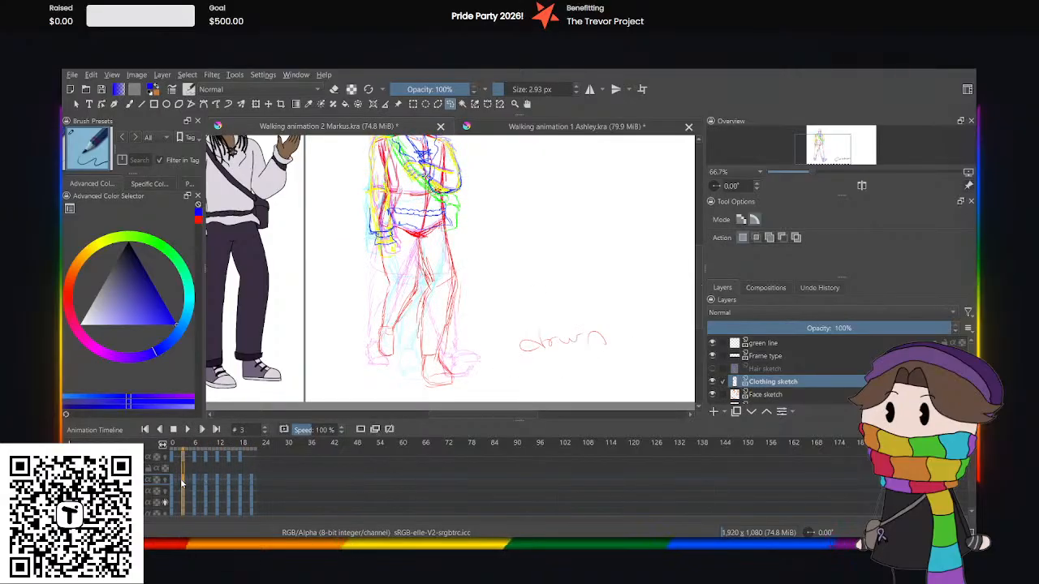
pyautogui.click(171, 483)
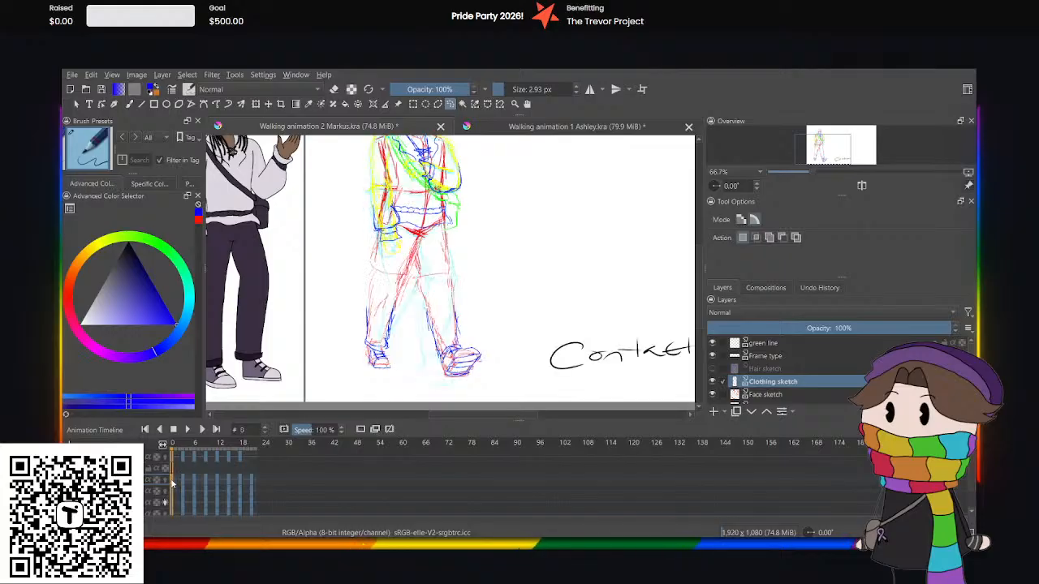
pyautogui.click(181, 479)
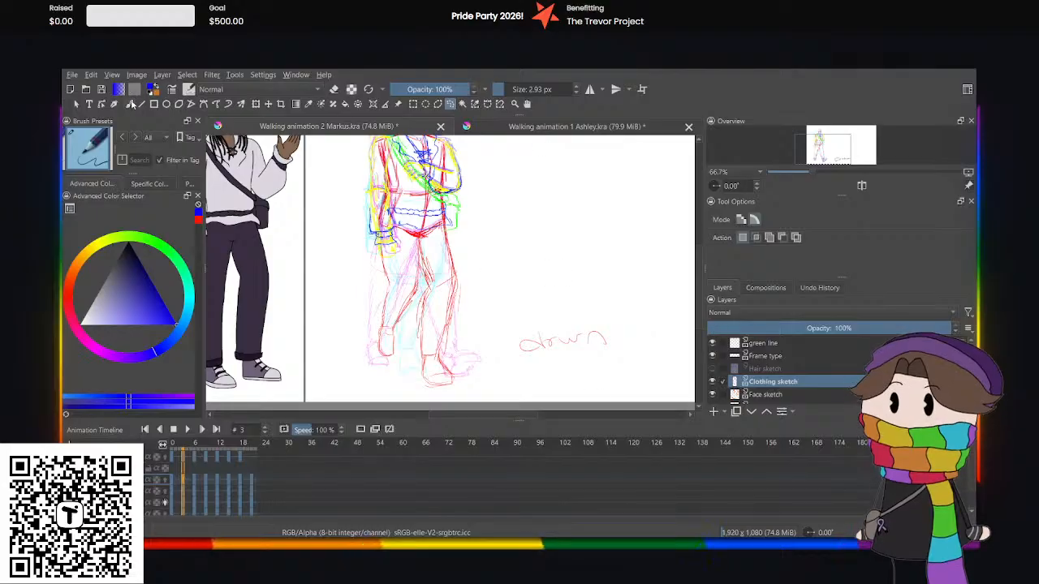
# Try sketching a blue trouser cuff around the front ankle at frame 3 with the freehand brush, and undo it.
pyautogui.click(129, 104)
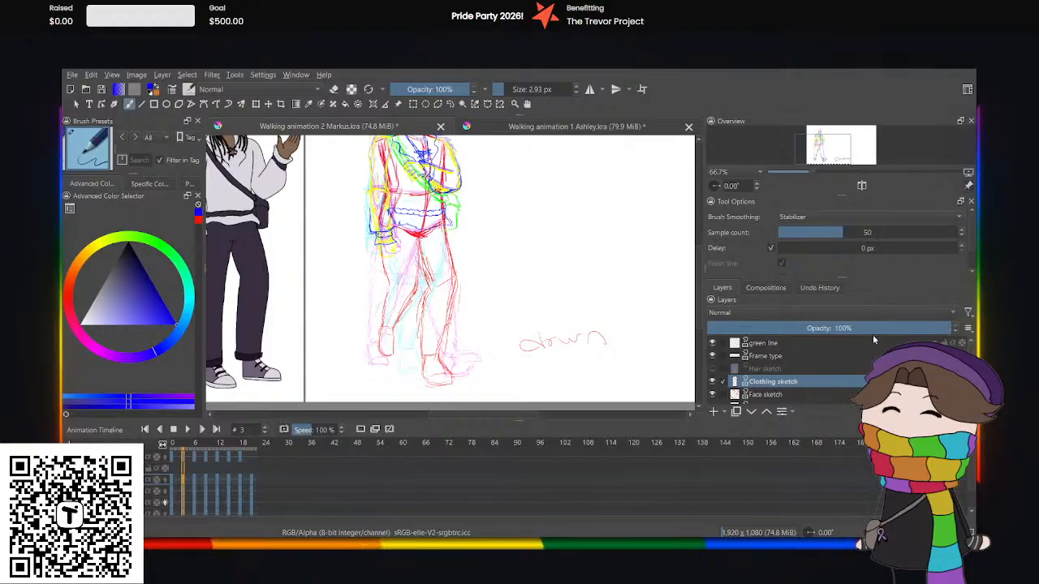
pyautogui.moveTo(696, 292); pyautogui.dragTo(697, 303)
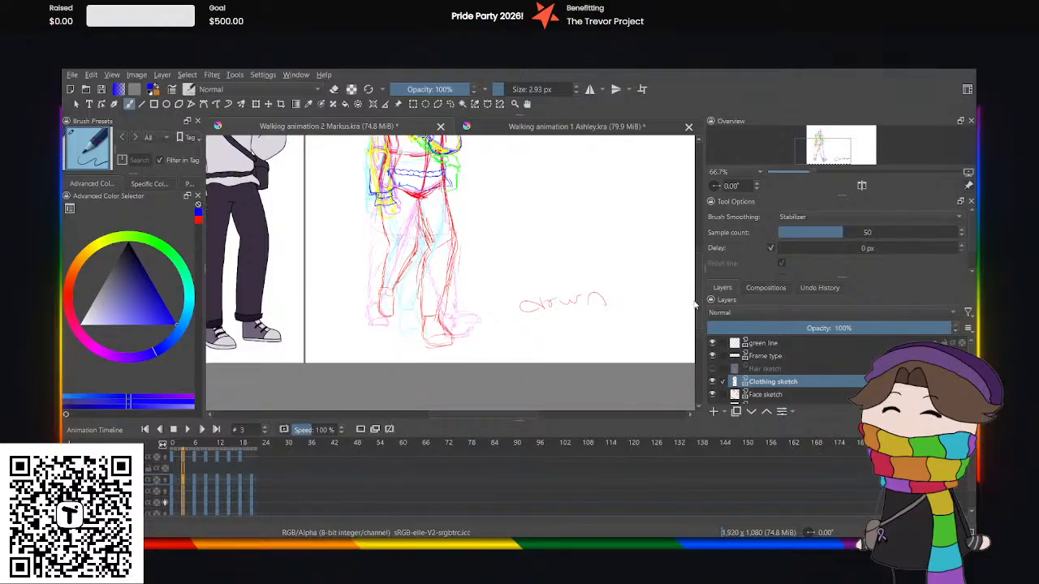
pyautogui.hotkey('ctrl', '+')
pyautogui.hotkey('ctrl', '+')
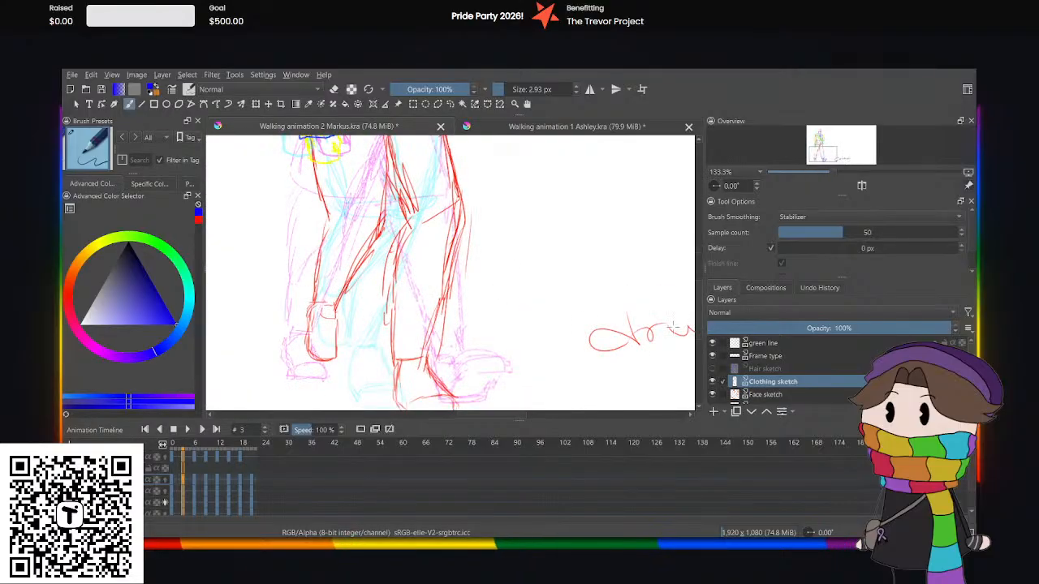
pyautogui.moveTo(698, 323); pyautogui.dragTo(697, 337)
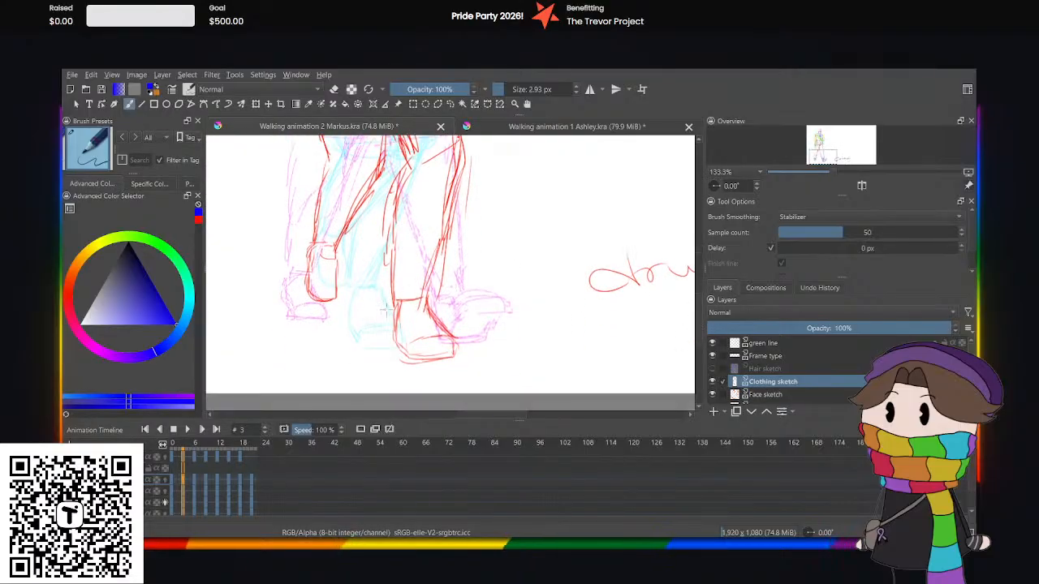
pyautogui.hotkey('ctrl', '+')
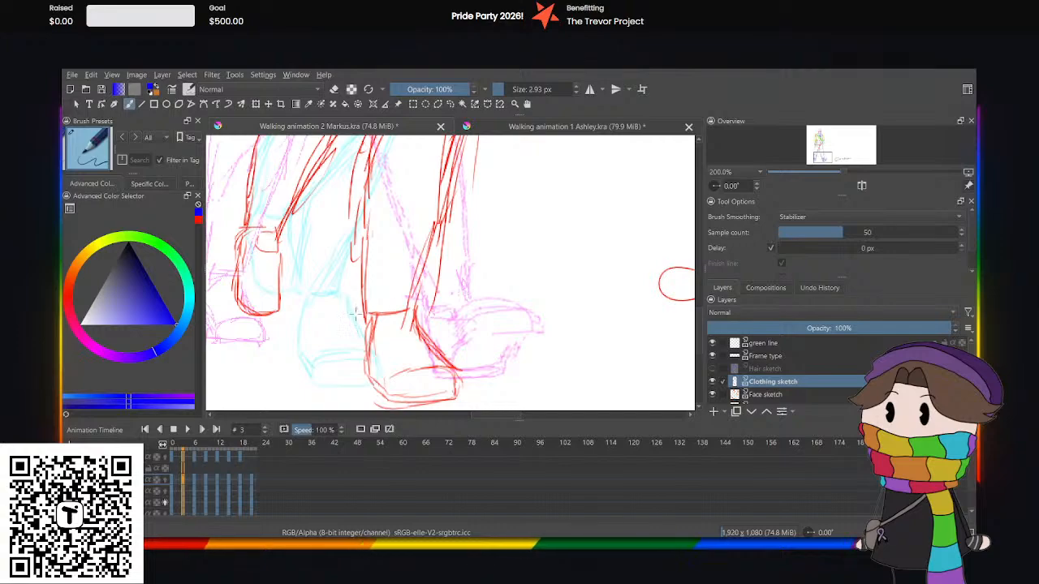
pyautogui.moveTo(354, 313)
pyautogui.mouseDown()
pyautogui.moveTo(407, 335)
pyautogui.moveTo(428, 318)
pyautogui.mouseUp()
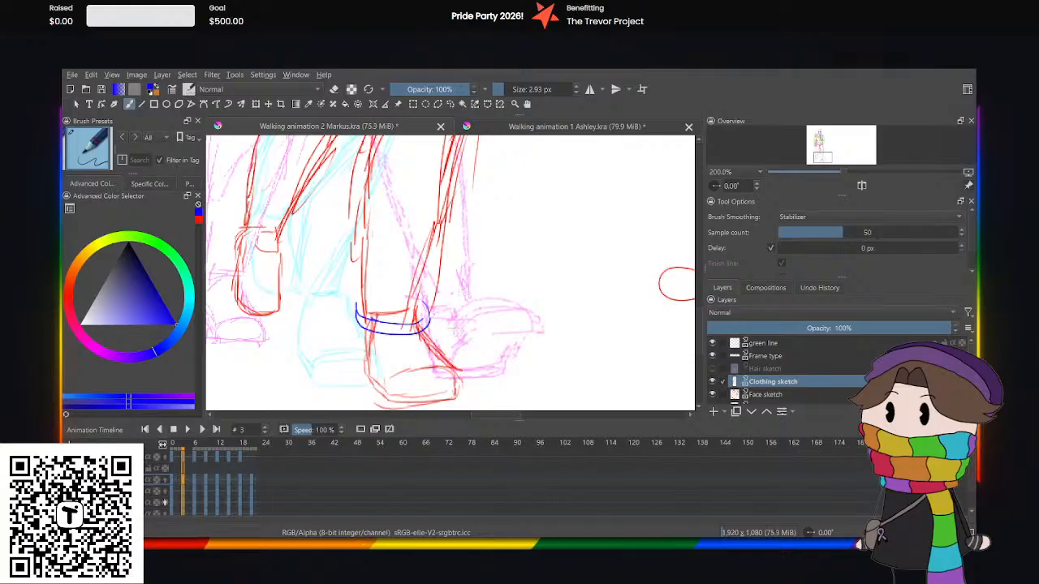
pyautogui.hotkey('ctrl', 'z')
pyautogui.hotkey('ctrl', 'z')
pyautogui.hotkey('ctrl', 'z')
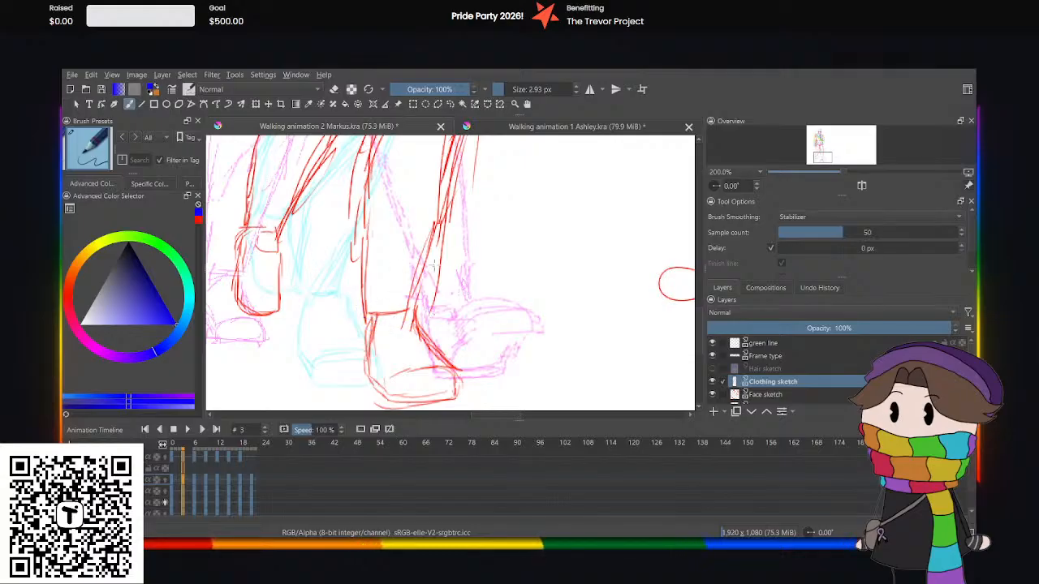
# Examine the finished clothed character and its reference sheet in the Ashley walking animation, and return to the Markus document.
pyautogui.click(524, 129)
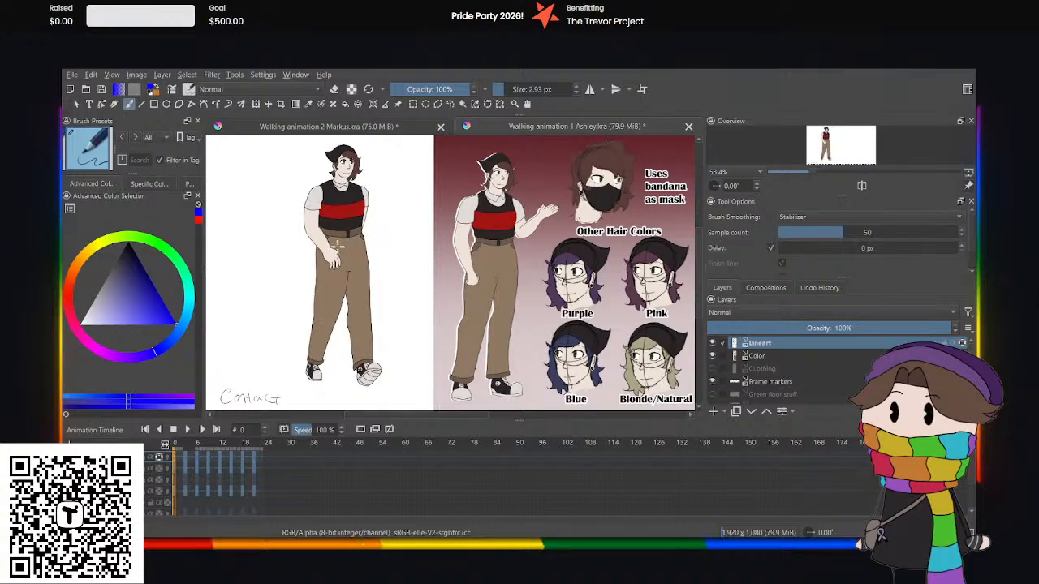
pyautogui.click(361, 128)
pyautogui.hotkey('ctrl', '-')
pyautogui.hotkey('ctrl', '-')
pyautogui.hotkey('ctrl', '-')
pyautogui.hotkey('ctrl', '-')
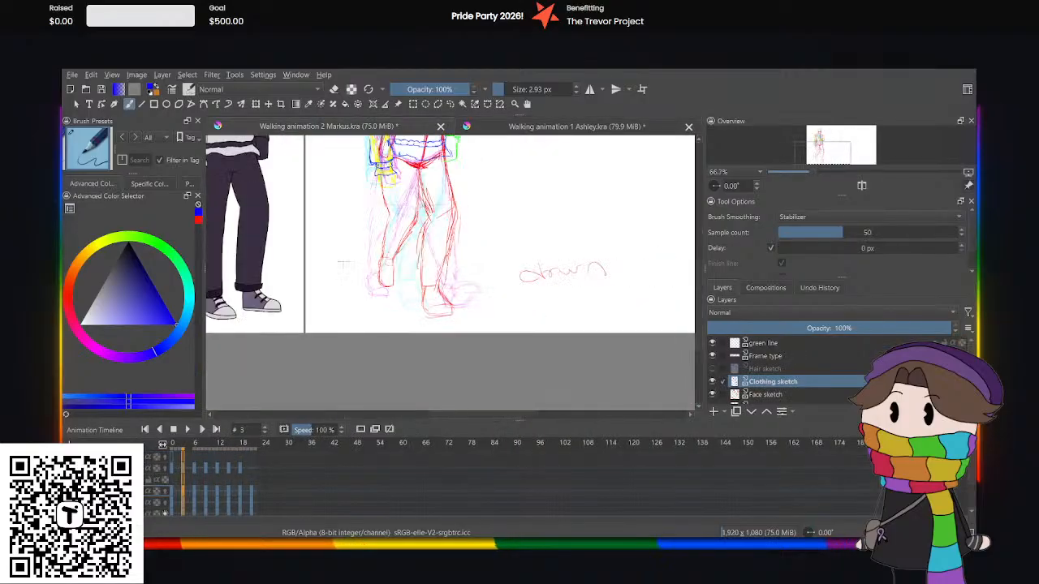
pyautogui.hotkey('ctrl', '+')
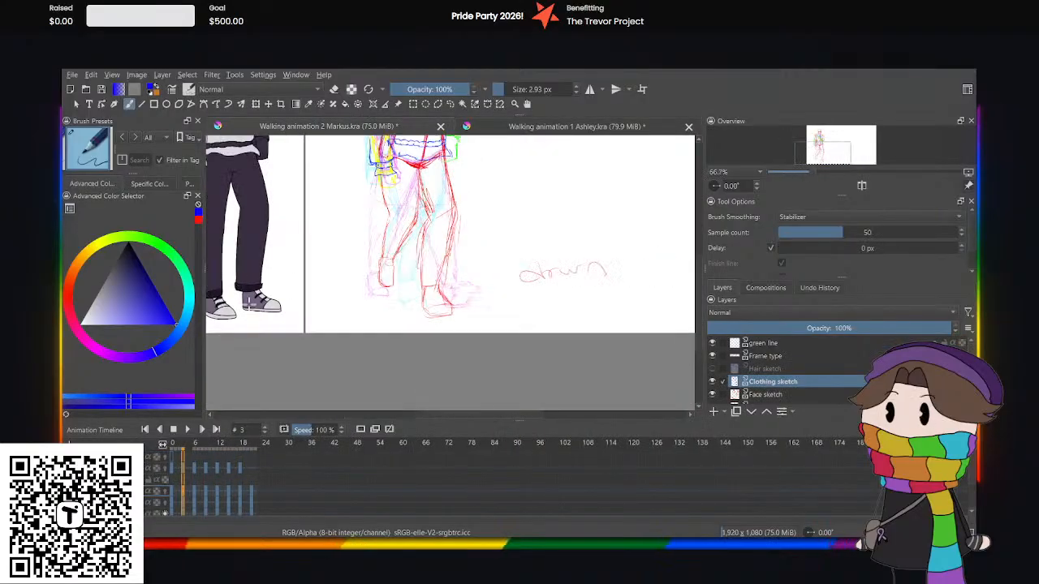
pyautogui.click(501, 132)
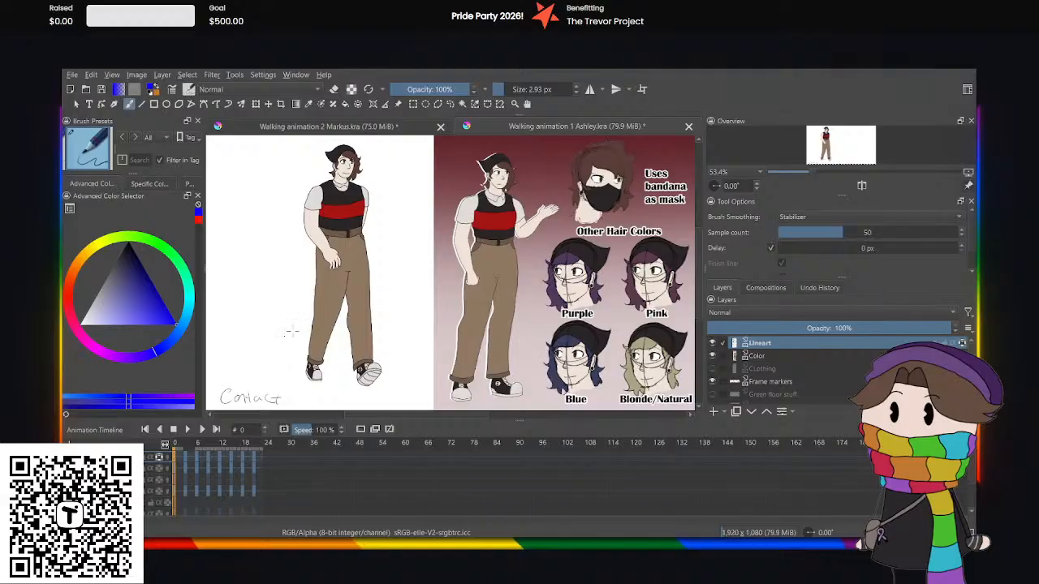
pyautogui.click(332, 128)
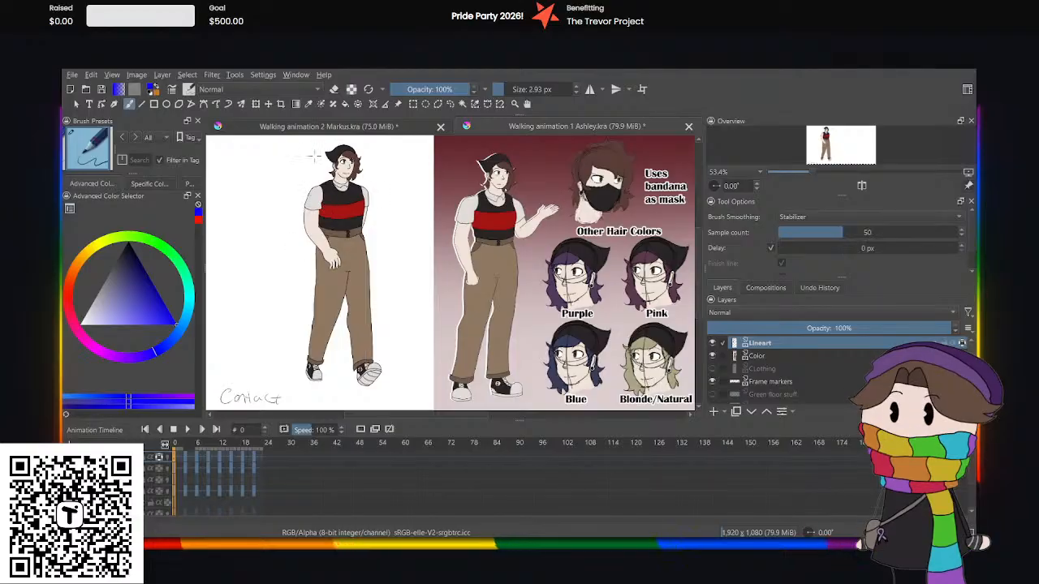
pyautogui.moveTo(484, 416); pyautogui.dragTo(464, 416)
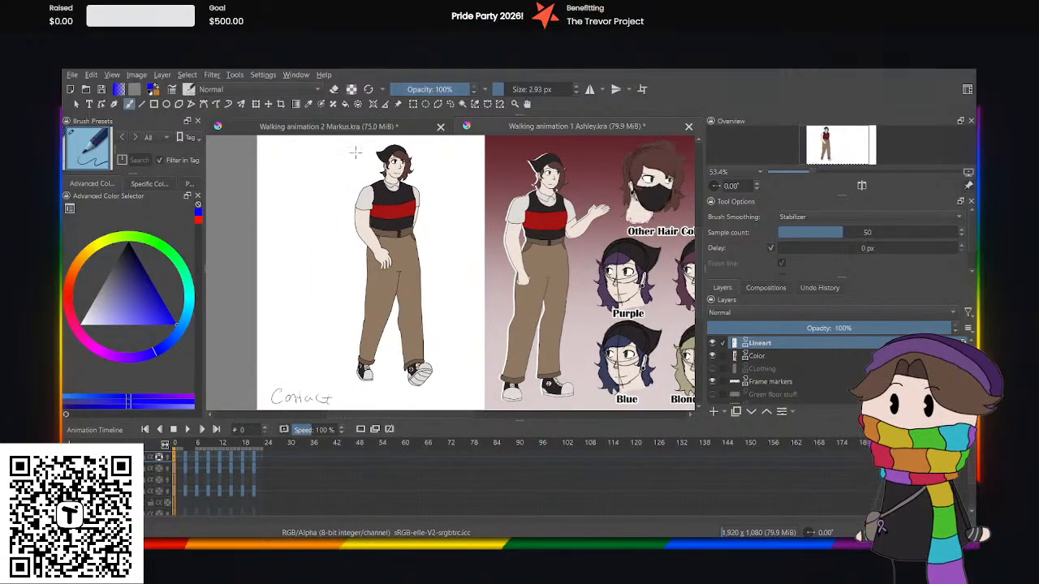
pyautogui.hotkey('ctrl', '+')
pyautogui.hotkey('ctrl', '+')
pyautogui.hotkey('ctrl', '+')
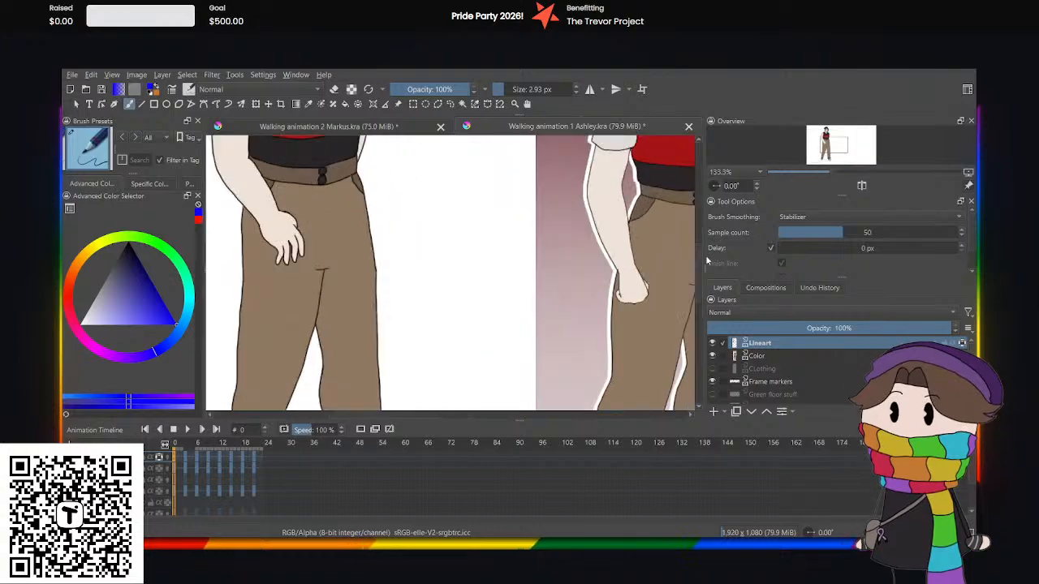
pyautogui.scroll(5, 696, 264)
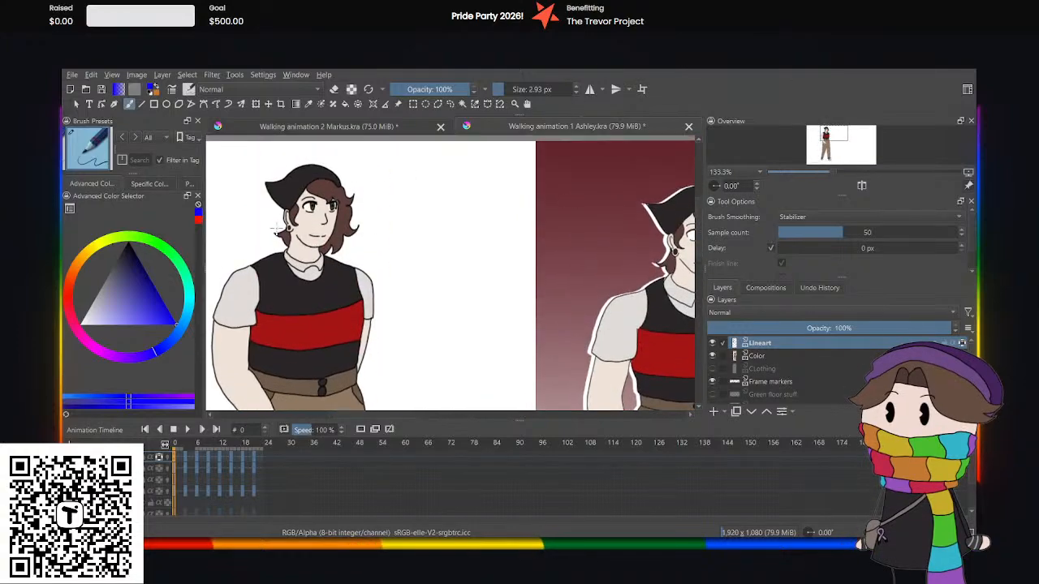
pyautogui.click(396, 131)
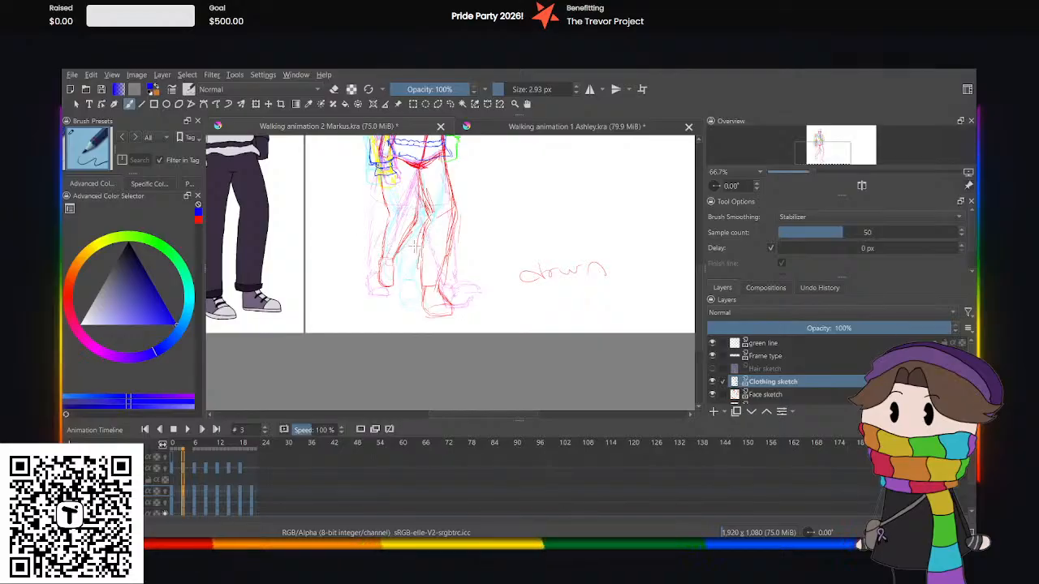
# Sketch the blue trouser cuff and the lower trouser edges above it on the front leg at frame 3.
pyautogui.moveTo(701, 319)
pyautogui.mouseDown()
pyautogui.moveTo(706, 264)
pyautogui.moveTo(725, 314)
pyautogui.mouseUp()
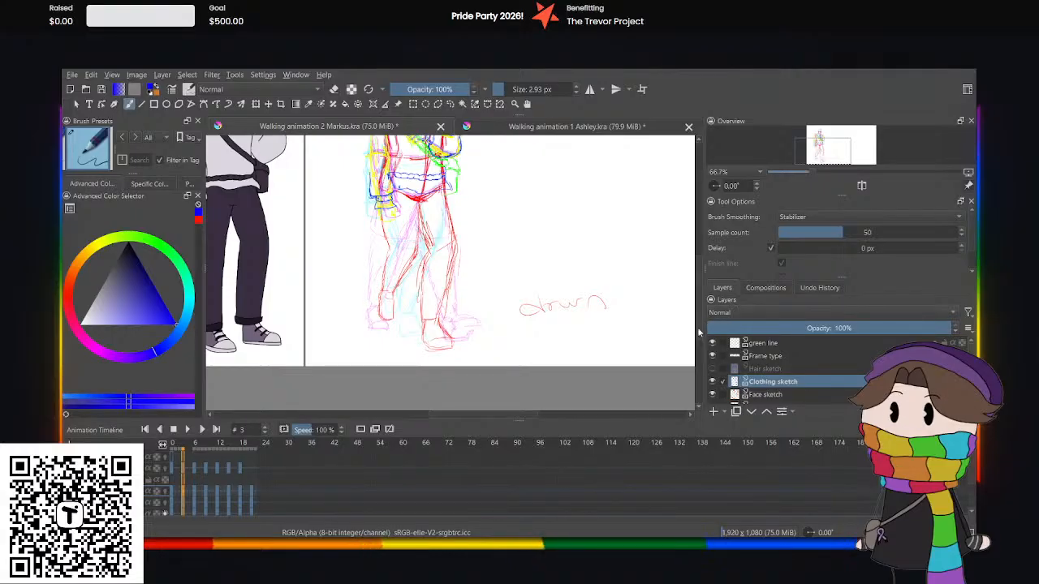
pyautogui.scroll(-2, 690, 333)
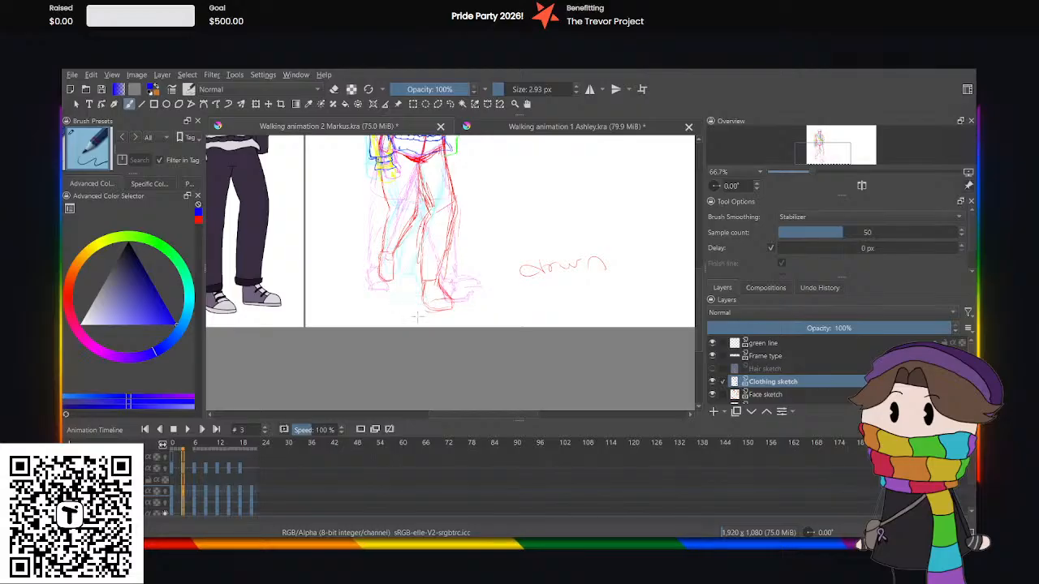
pyautogui.hotkey('ctrl', '+')
pyautogui.hotkey('ctrl', '+')
pyautogui.hotkey('ctrl', '+')
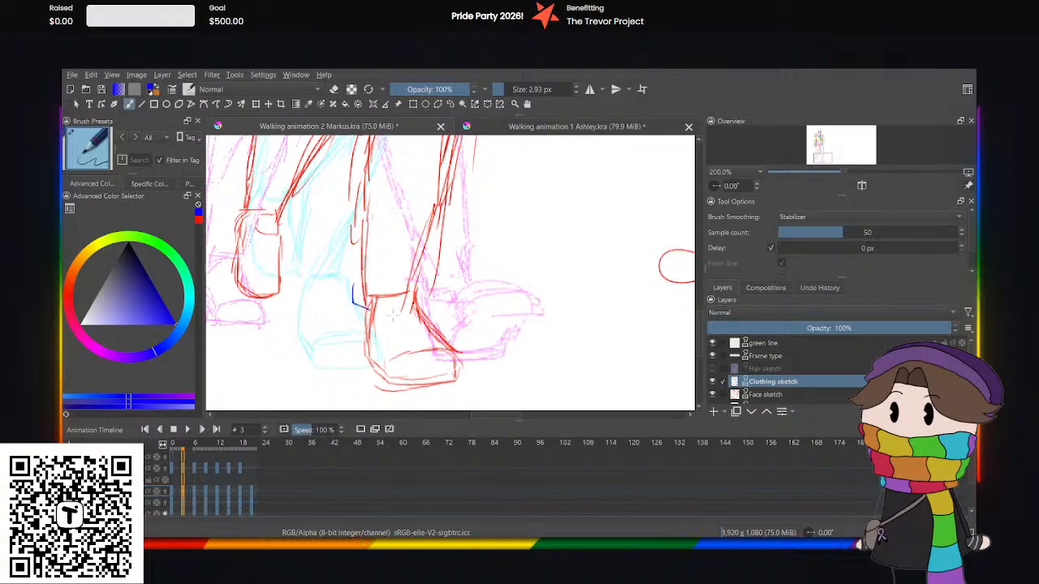
pyautogui.moveTo(392, 315)
pyautogui.mouseDown()
pyautogui.moveTo(439, 307)
pyautogui.moveTo(388, 307)
pyautogui.moveTo(354, 286)
pyautogui.mouseUp()
pyautogui.hotkey('ctrl', 'z')
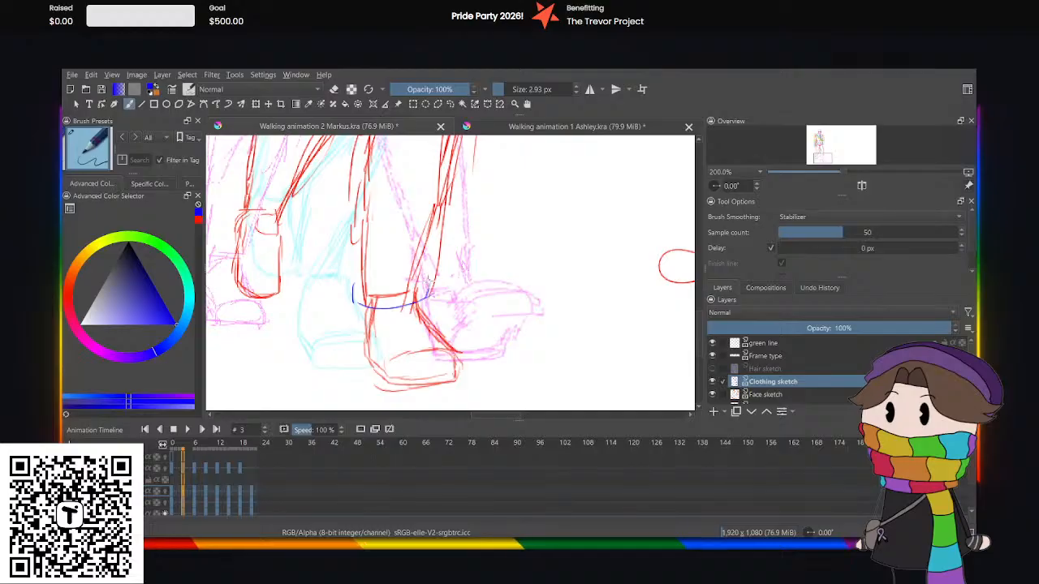
pyautogui.moveTo(430, 281)
pyautogui.mouseDown()
pyautogui.moveTo(370, 292)
pyautogui.moveTo(355, 284)
pyautogui.mouseUp()
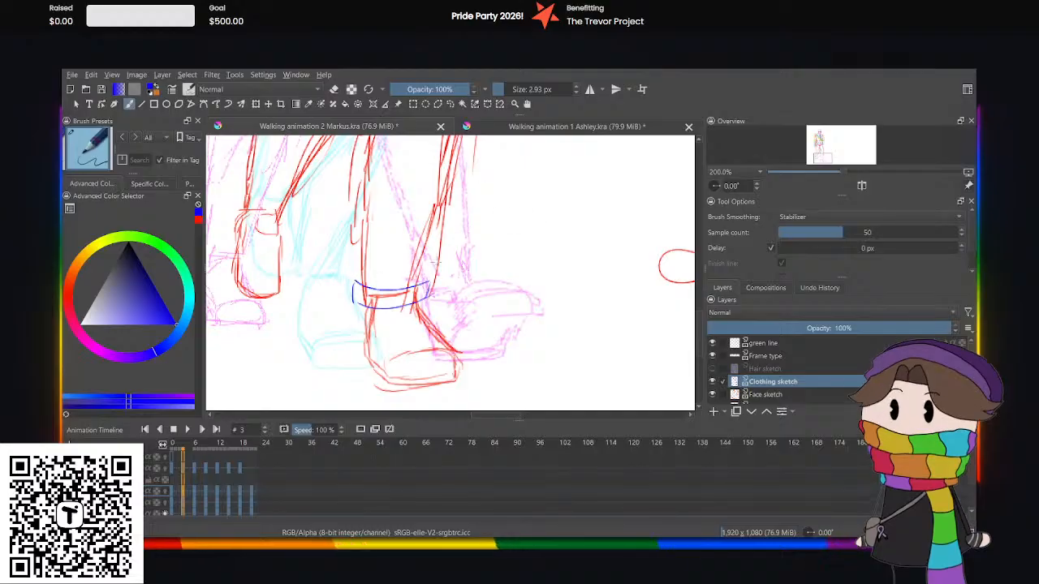
pyautogui.moveTo(438, 195); pyautogui.dragTo(428, 264)
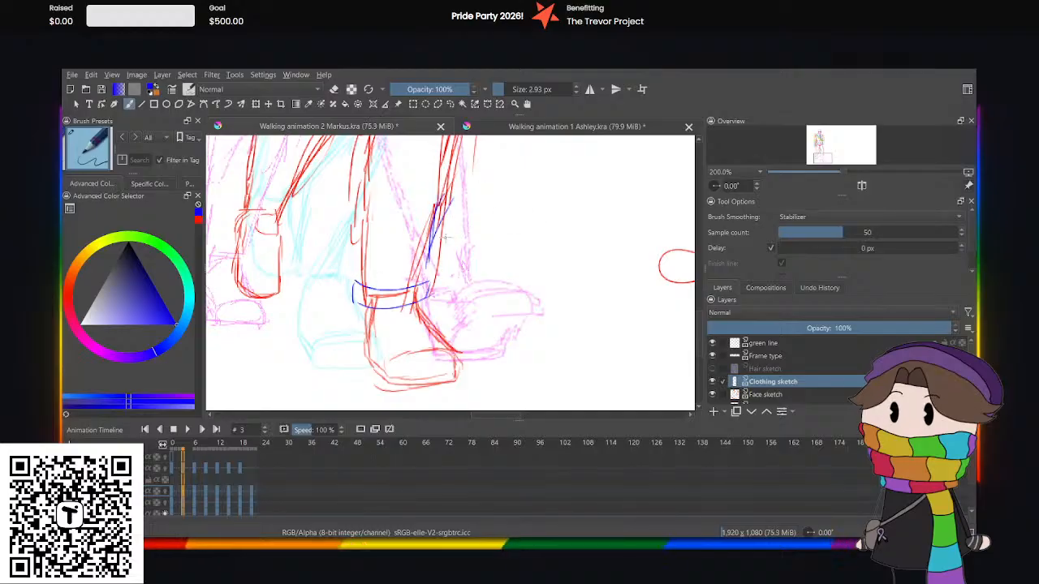
pyautogui.moveTo(442, 209); pyautogui.dragTo(425, 278)
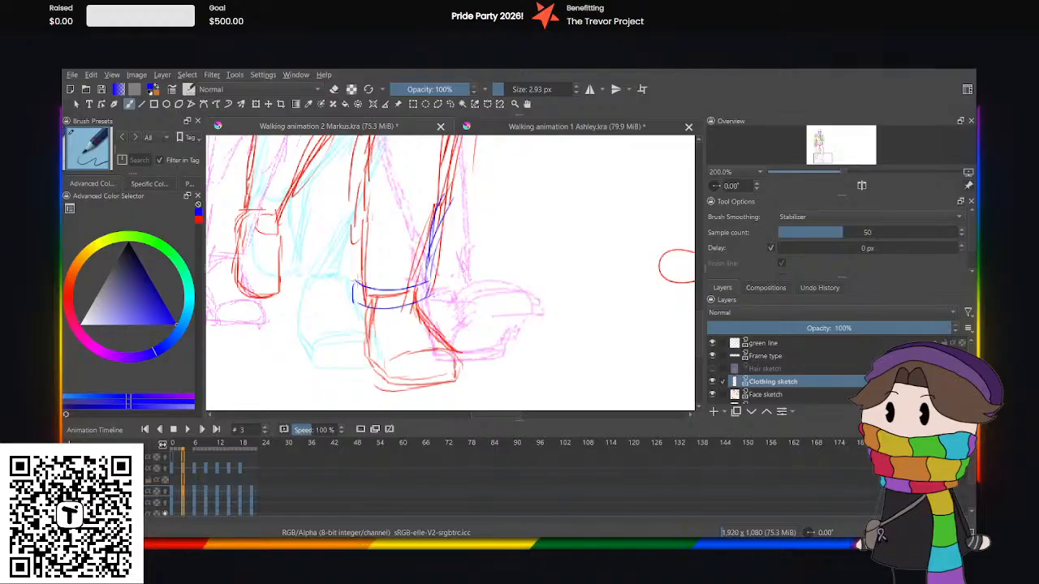
pyautogui.moveTo(358, 258); pyautogui.dragTo(354, 287)
pyautogui.moveTo(362, 238)
pyautogui.mouseDown()
pyautogui.moveTo(357, 289)
pyautogui.moveTo(357, 279)
pyautogui.mouseUp()
# Sketch the front foot's shoe in blue at frame 3, with its lacing panel, toe cap, sole and lace bands.
pyautogui.moveTo(378, 213)
pyautogui.mouseDown()
pyautogui.moveTo(360, 286)
pyautogui.moveTo(411, 353)
pyautogui.mouseUp()
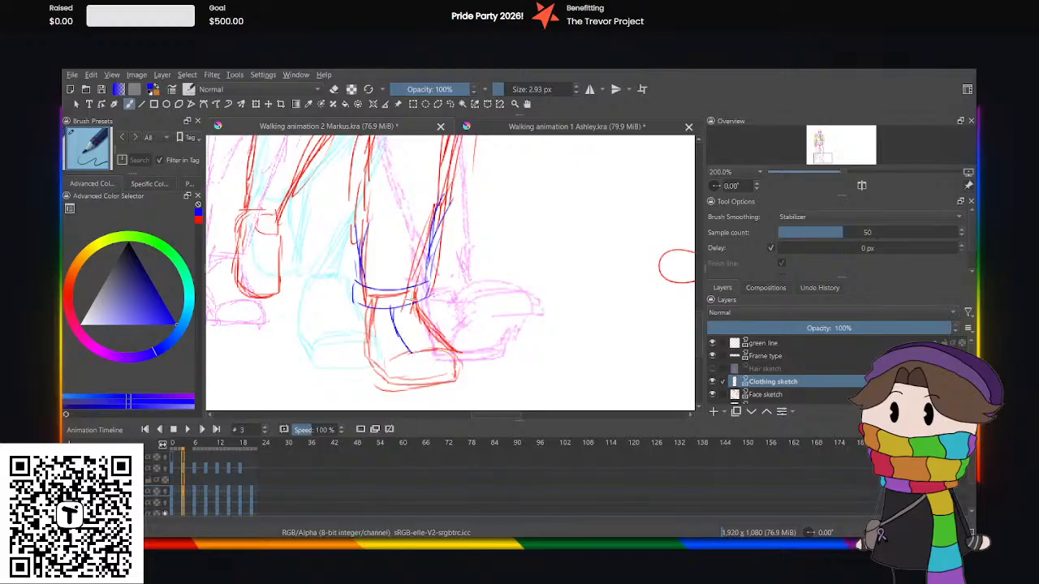
pyautogui.moveTo(414, 303); pyautogui.dragTo(430, 336)
pyautogui.press('-')
pyautogui.press('-')
pyautogui.press('-')
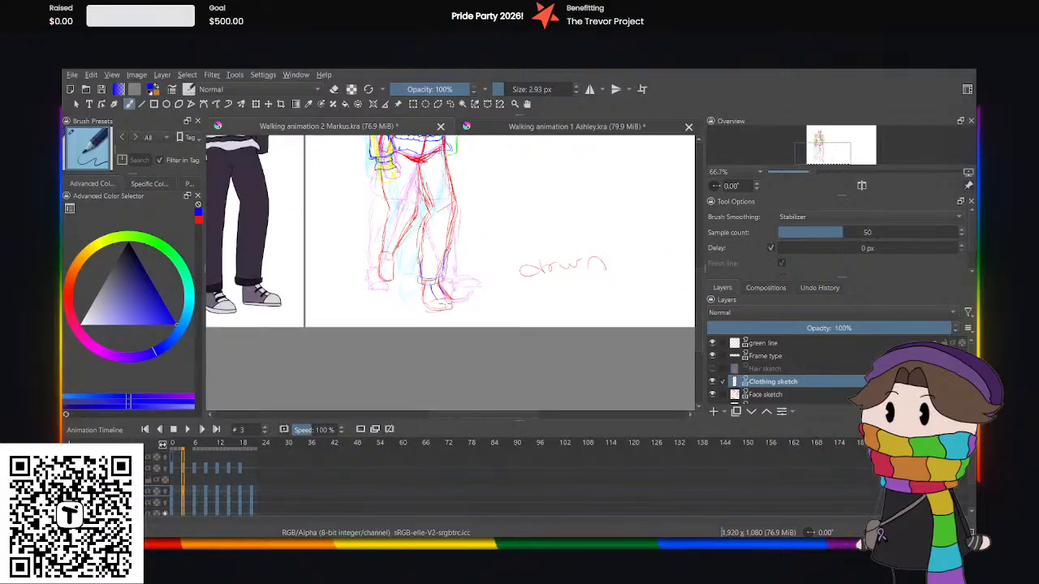
pyautogui.press('+')
pyautogui.press('+')
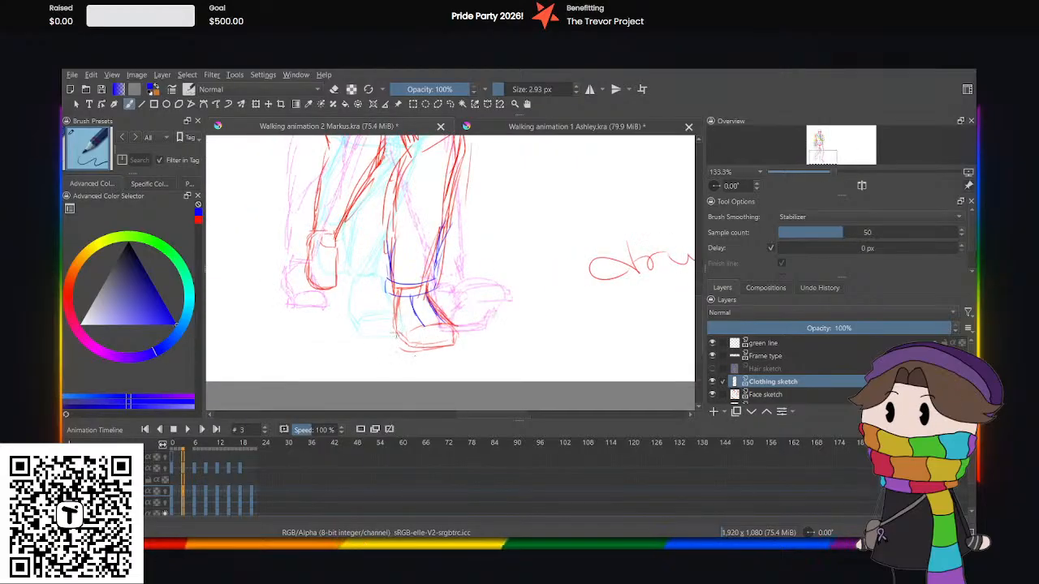
pyautogui.moveTo(396, 333)
pyautogui.mouseDown()
pyautogui.moveTo(455, 339)
pyautogui.moveTo(431, 345)
pyautogui.moveTo(439, 341)
pyautogui.moveTo(412, 341)
pyautogui.moveTo(386, 323)
pyautogui.moveTo(425, 326)
pyautogui.mouseUp()
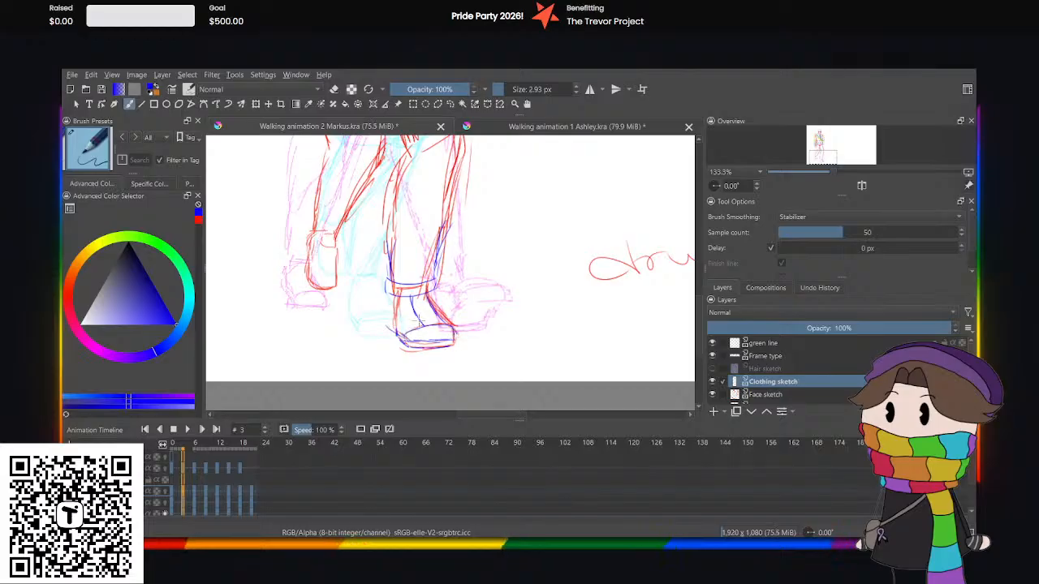
pyautogui.moveTo(412, 309)
pyautogui.mouseDown()
pyautogui.moveTo(433, 305)
pyautogui.moveTo(410, 318)
pyautogui.moveTo(413, 327)
pyautogui.moveTo(444, 321)
pyautogui.moveTo(412, 323)
pyautogui.mouseUp()
pyautogui.hotkey('ctrl', '-')
pyautogui.hotkey('ctrl', '-')
pyautogui.hotkey('ctrl', '-')
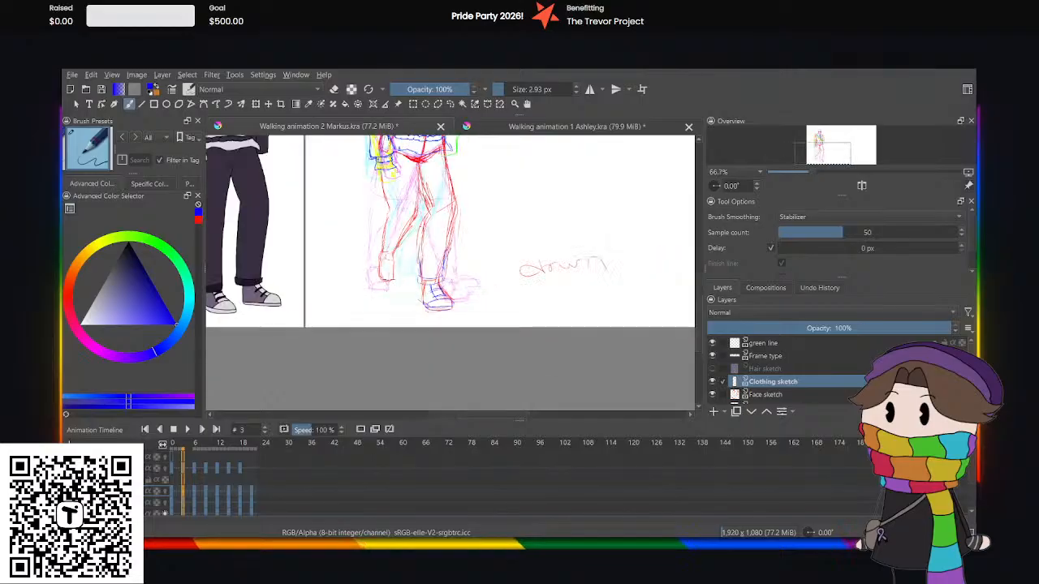
# Sketch the blue trouser cuff and lower trouser edges on the raised back leg at frame 3.
pyautogui.moveTo(698, 322); pyautogui.dragTo(700, 314)
pyautogui.hotkey('ctrl', '+')
pyautogui.hotkey('ctrl', '+')
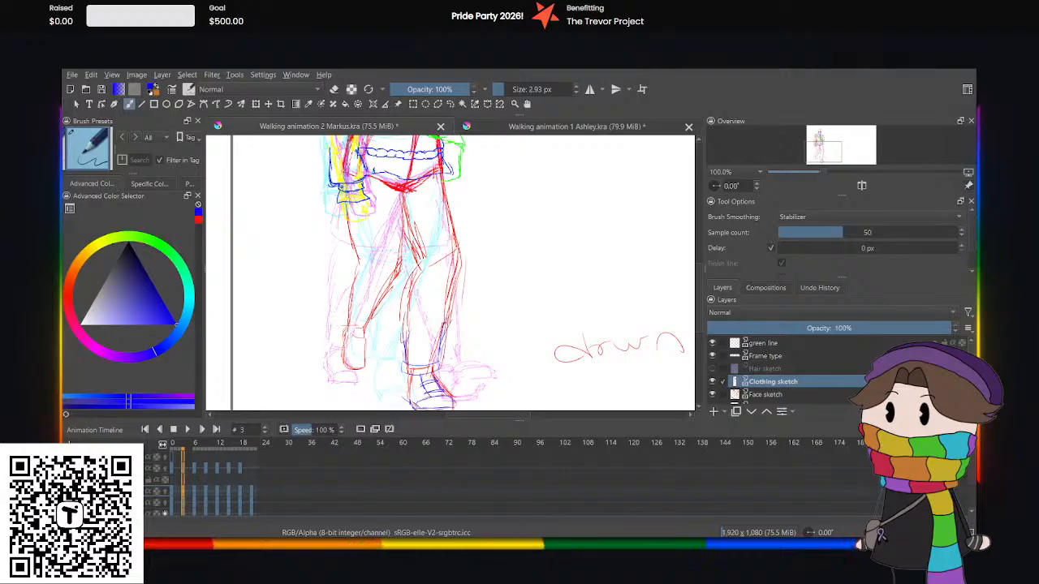
pyautogui.moveTo(346, 326); pyautogui.dragTo(363, 334)
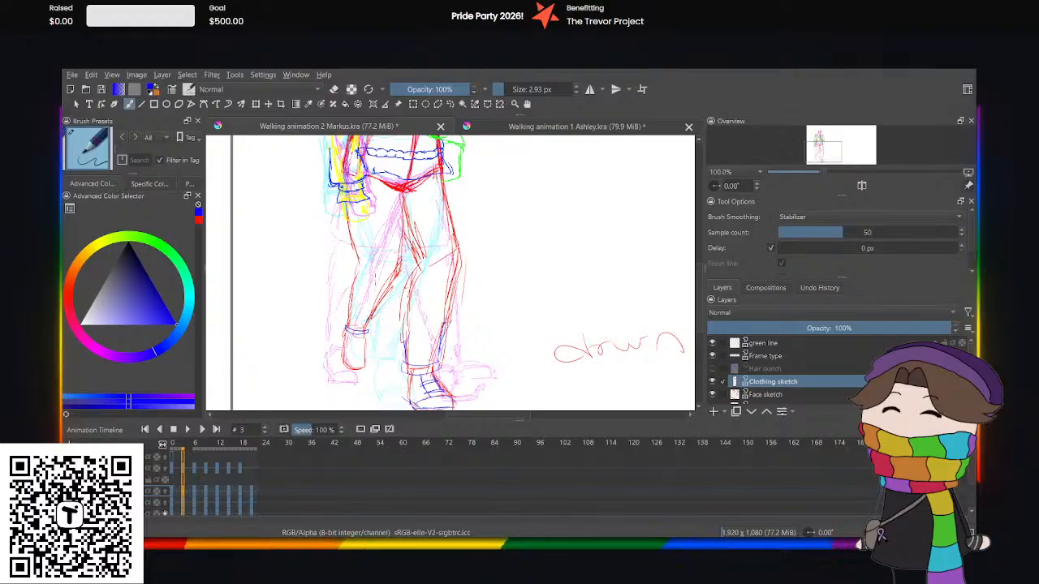
pyautogui.moveTo(460, 416); pyautogui.dragTo(443, 421)
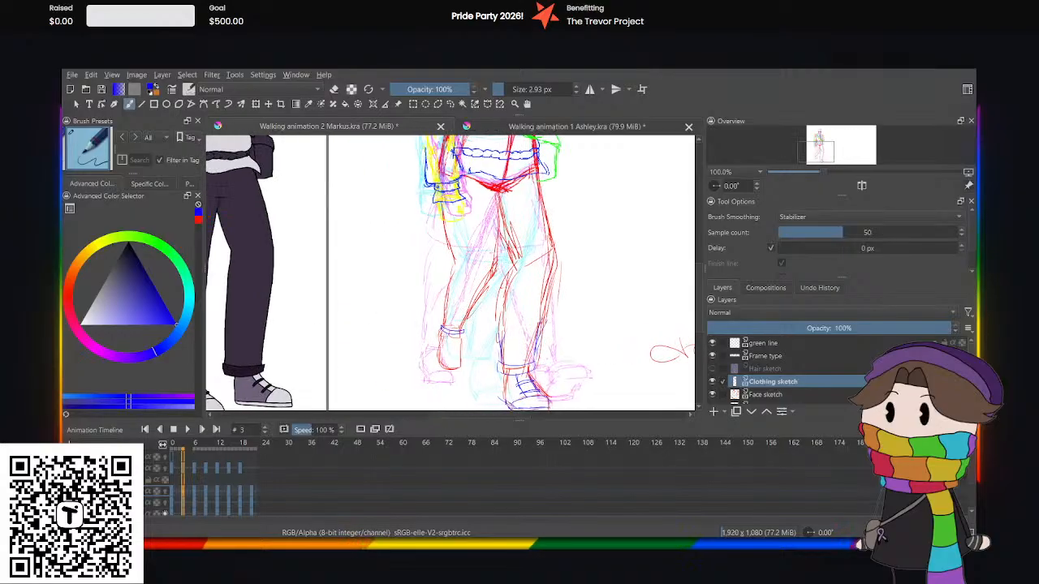
pyautogui.hotkey('ctrl', '+')
pyautogui.hotkey('ctrl', '+')
pyautogui.scroll(-5, 495, 275)
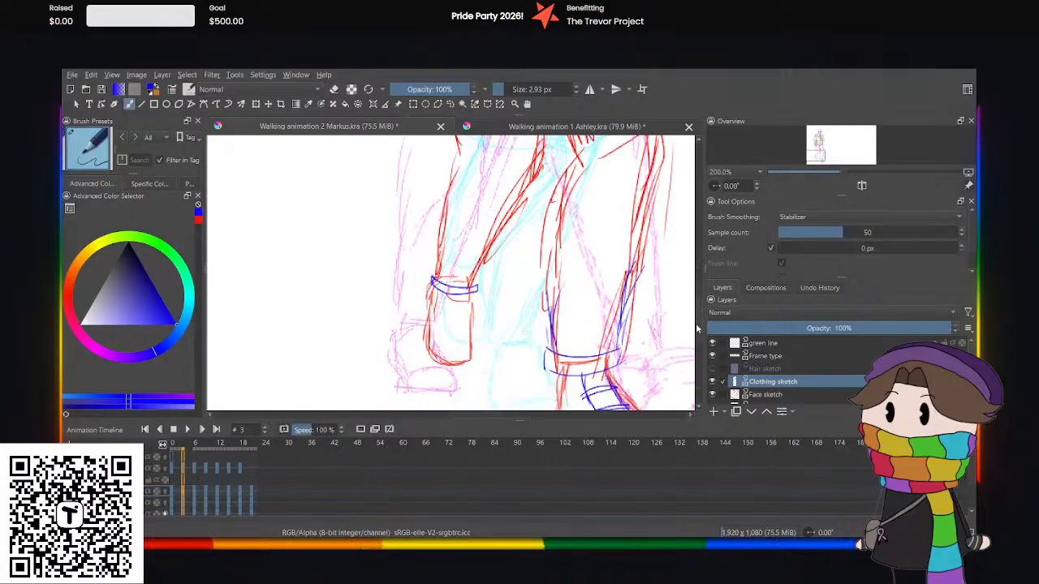
pyautogui.moveTo(499, 230); pyautogui.dragTo(476, 274)
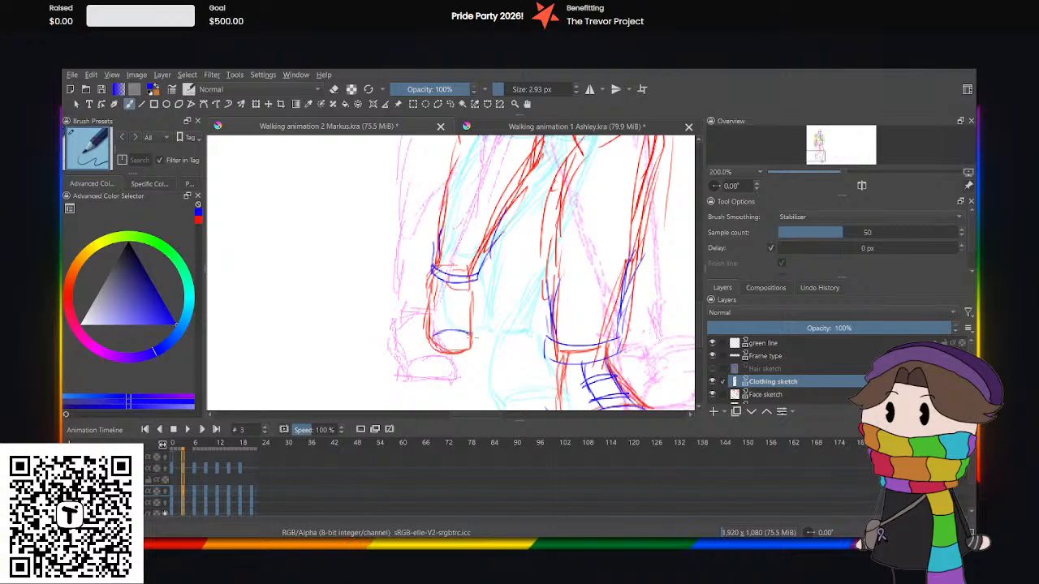
# Sketch the toe cap, lacing panel and side edges of the raised back foot's shoe in blue.
pyautogui.moveTo(474, 339); pyautogui.dragTo(433, 335)
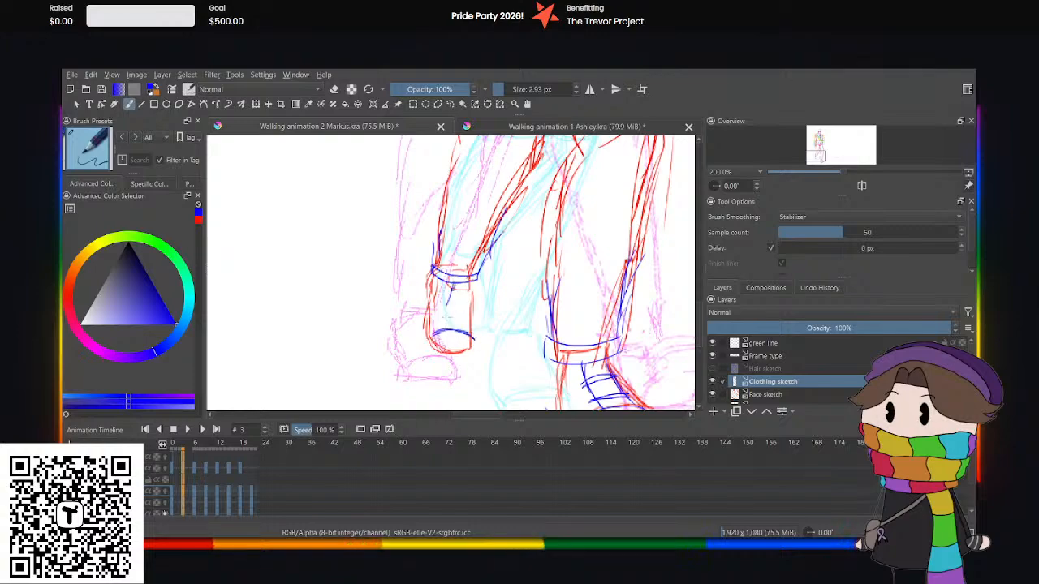
pyautogui.moveTo(452, 286); pyautogui.dragTo(446, 332)
pyautogui.moveTo(472, 279)
pyautogui.mouseDown()
pyautogui.moveTo(464, 334)
pyautogui.moveTo(433, 330)
pyautogui.moveTo(435, 346)
pyautogui.mouseUp()
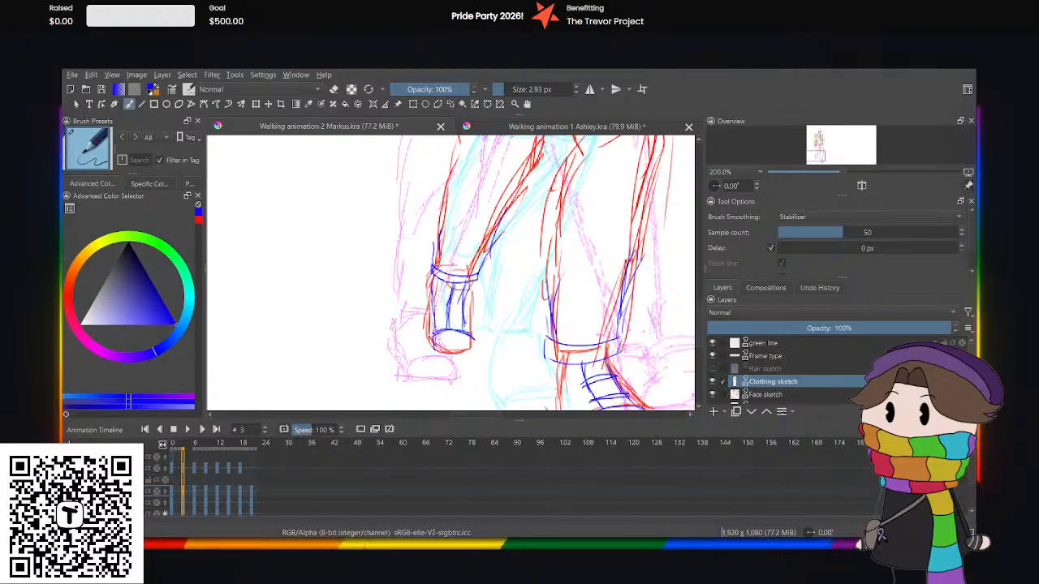
# Reinforce the side and toe outline of the raised back foot's shoe in blue and add lace bands across its lacing panel.
pyautogui.moveTo(430, 275)
pyautogui.mouseDown()
pyautogui.moveTo(430, 347)
pyautogui.moveTo(473, 339)
pyautogui.mouseUp()
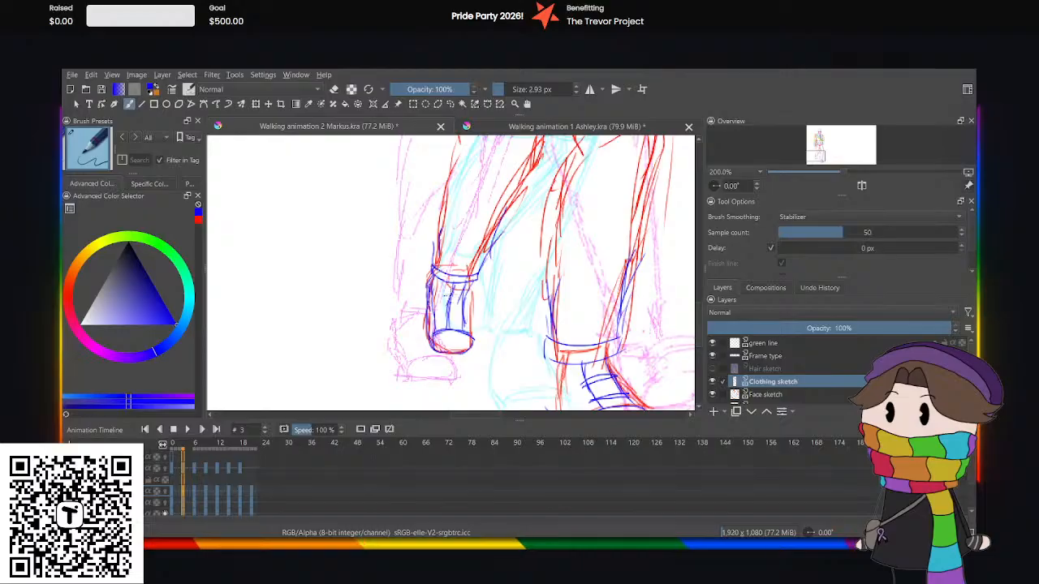
pyautogui.moveTo(446, 296); pyautogui.dragTo(469, 299)
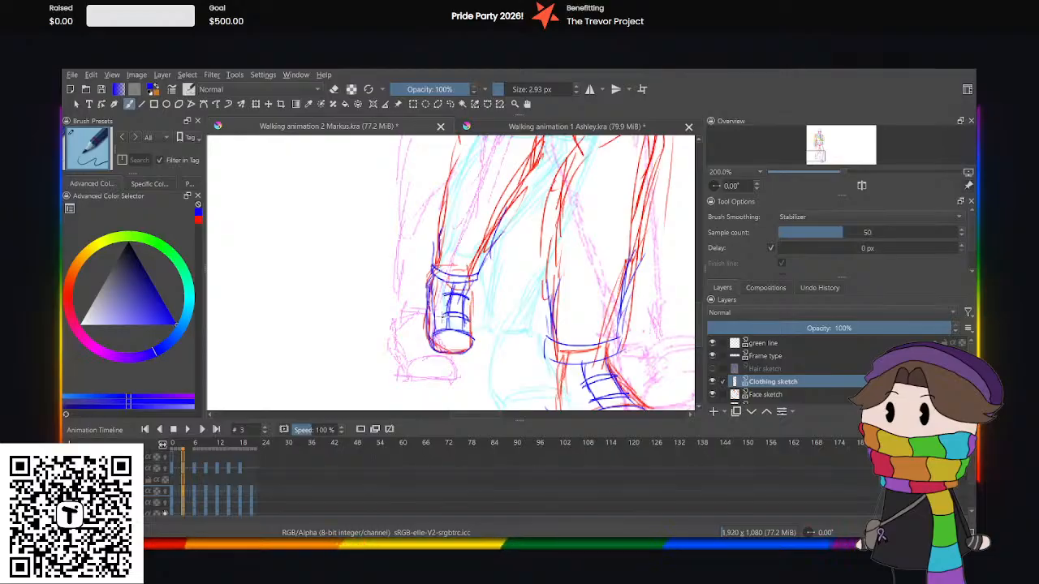
pyautogui.moveTo(448, 293); pyautogui.dragTo(469, 297)
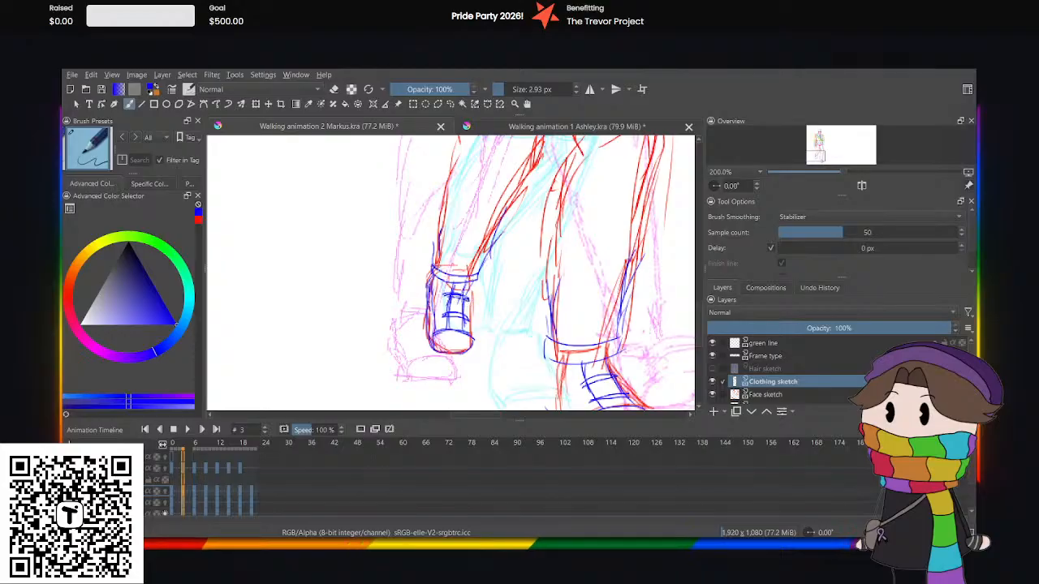
# At frame 6, sketch the blue trouser cuff and lower trouser edge on the supporting leg.
pyautogui.press('-')
pyautogui.press('-')
pyautogui.press('-')
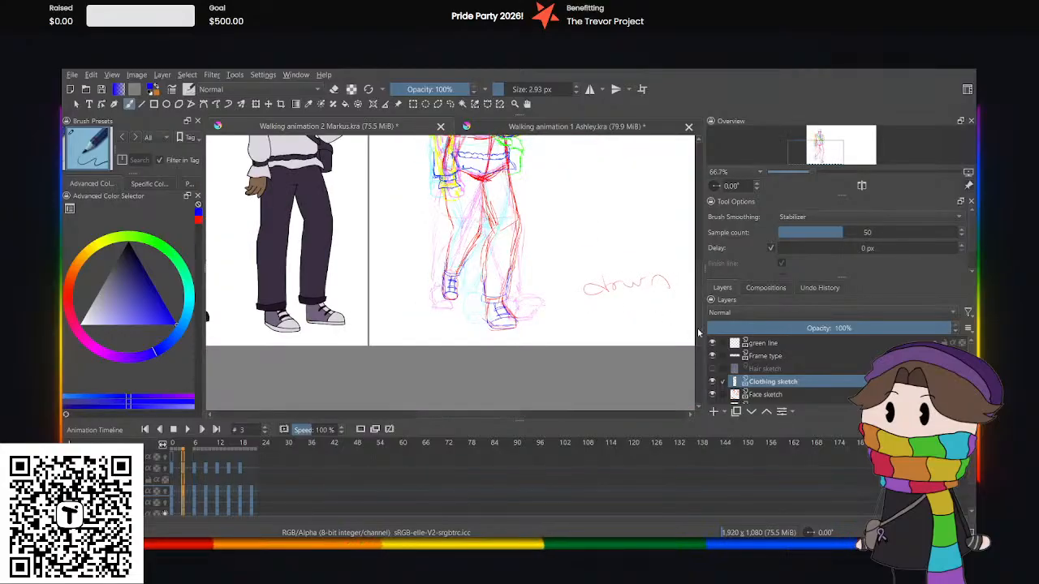
pyautogui.moveTo(698, 333); pyautogui.dragTo(697, 304)
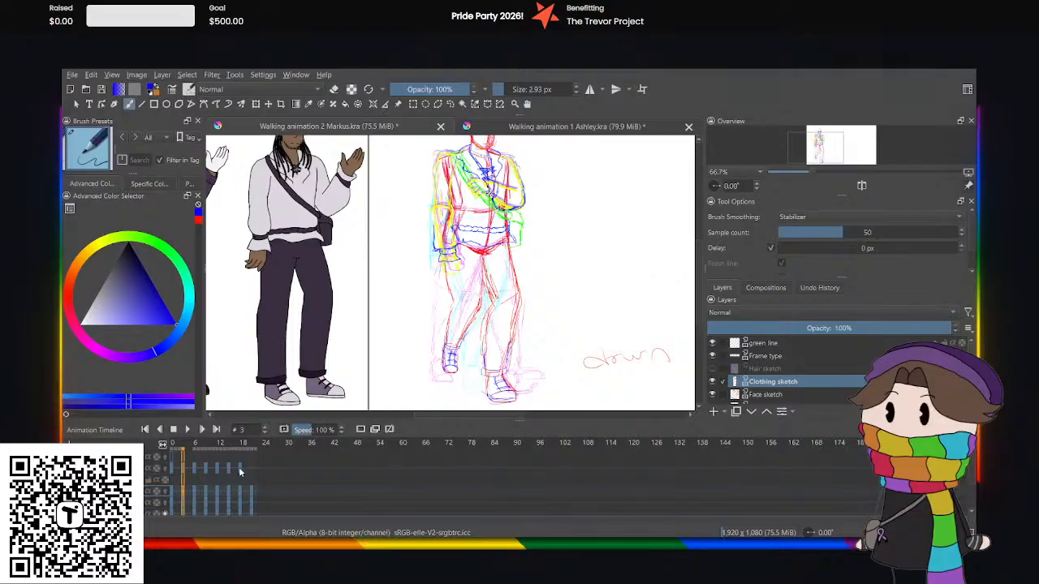
pyautogui.click(193, 467)
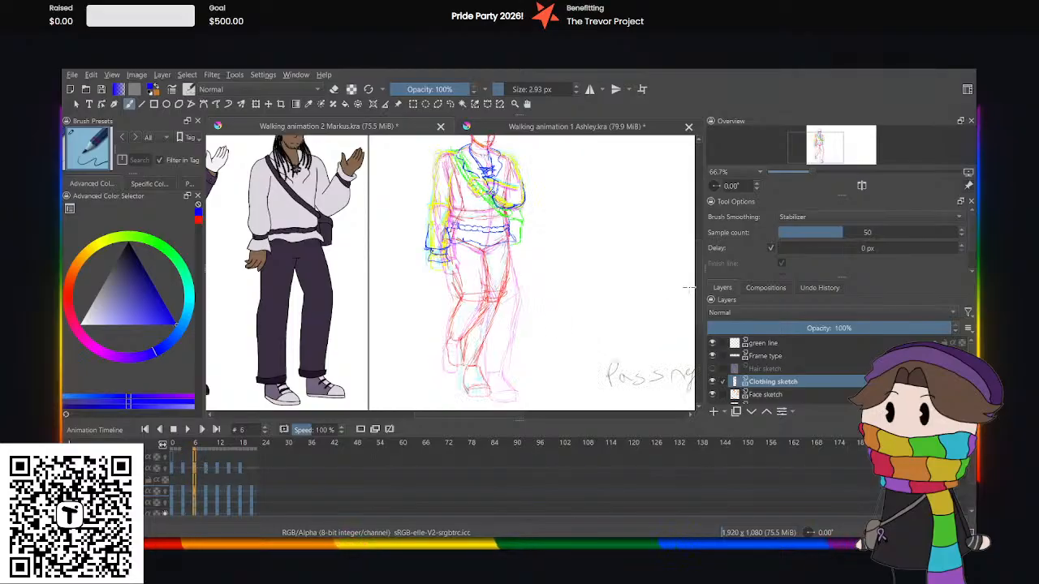
pyautogui.moveTo(698, 305); pyautogui.dragTo(700, 329)
pyautogui.press('+')
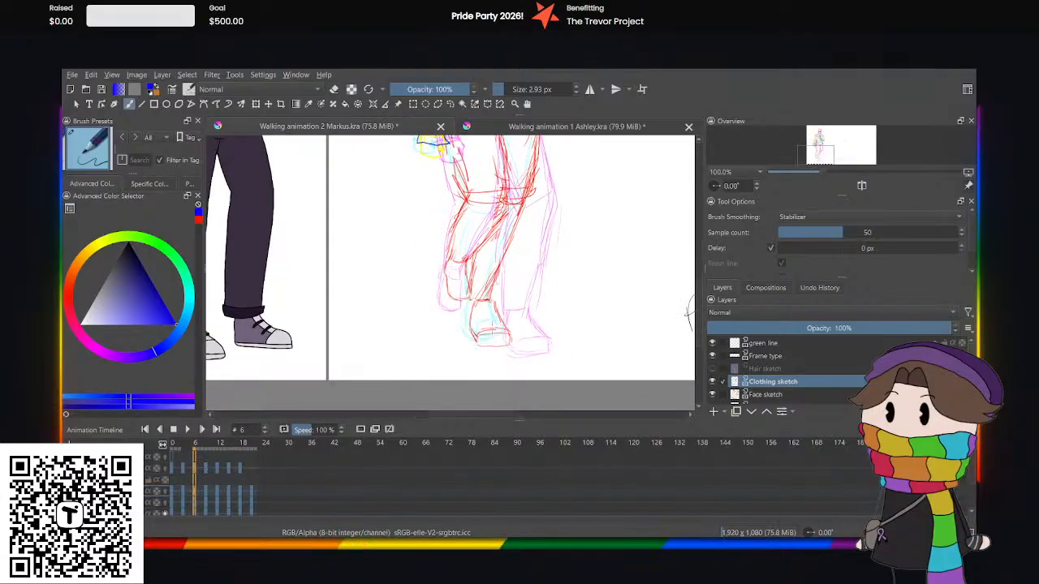
pyautogui.press('+')
pyautogui.press('-')
pyautogui.press('+')
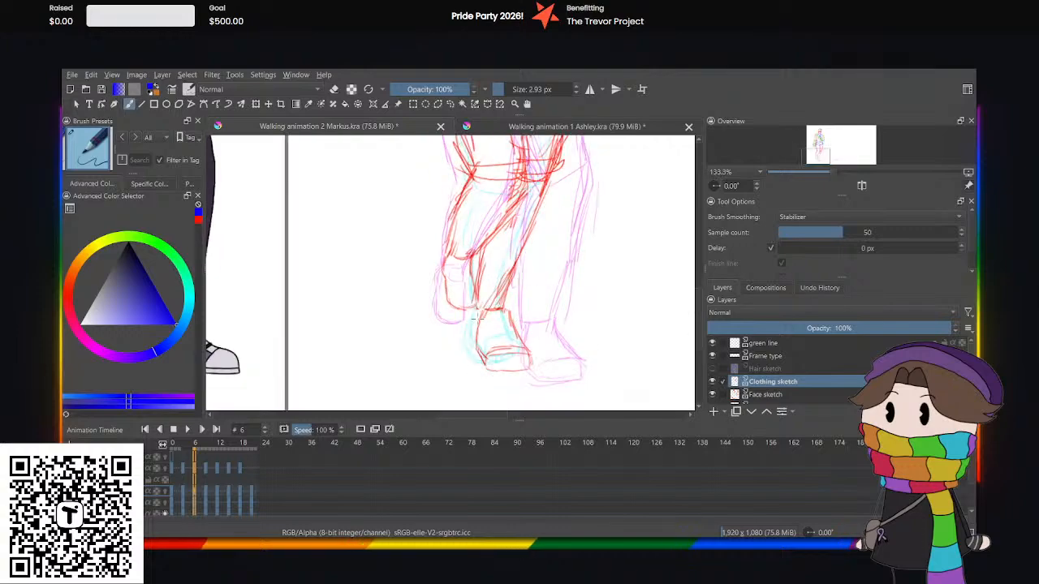
pyautogui.moveTo(474, 312)
pyautogui.mouseDown()
pyautogui.moveTo(522, 314)
pyautogui.moveTo(515, 304)
pyautogui.moveTo(473, 299)
pyautogui.mouseUp()
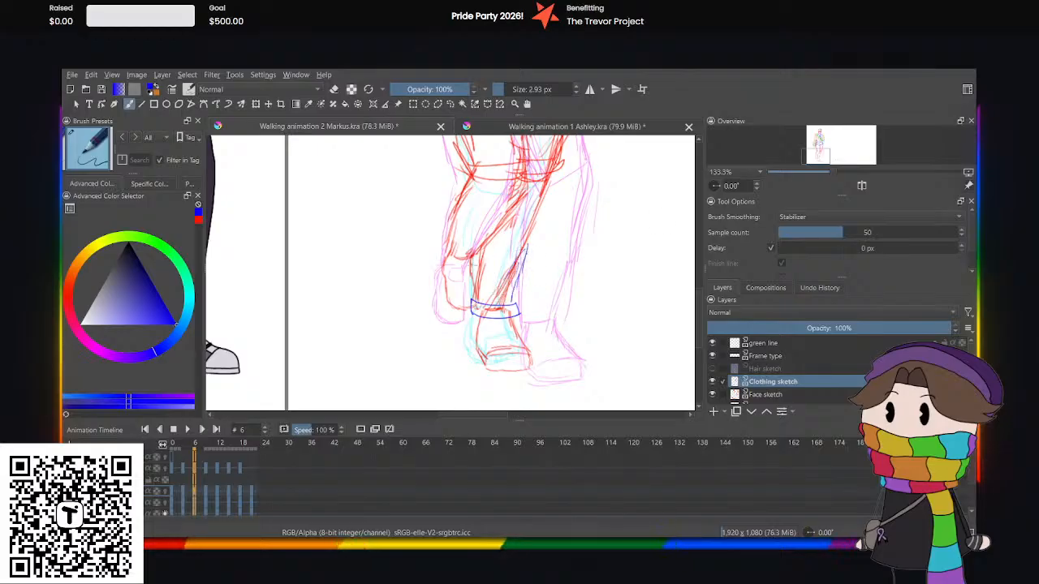
# Sketch the supporting foot's shoe in blue at frame 6, with its lacing panel, toe cap, sole, side edge and lace bands.
pyautogui.moveTo(470, 276)
pyautogui.mouseDown()
pyautogui.moveTo(474, 325)
pyautogui.moveTo(486, 332)
pyautogui.moveTo(494, 315)
pyautogui.moveTo(492, 337)
pyautogui.moveTo(504, 332)
pyautogui.moveTo(500, 350)
pyautogui.moveTo(508, 315)
pyautogui.moveTo(504, 345)
pyautogui.moveTo(533, 355)
pyautogui.moveTo(488, 357)
pyautogui.mouseUp()
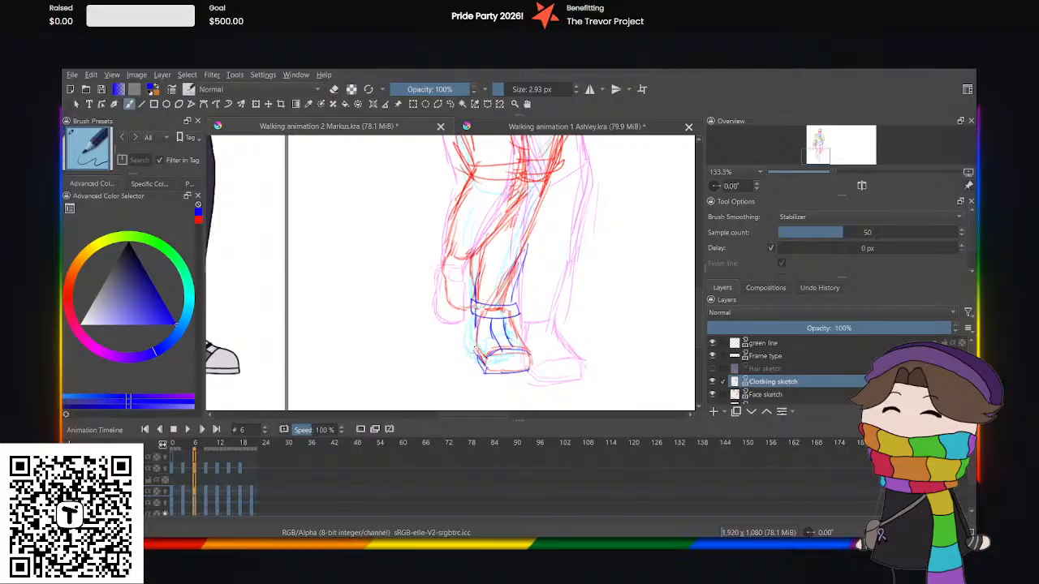
pyautogui.moveTo(476, 342); pyautogui.dragTo(484, 358)
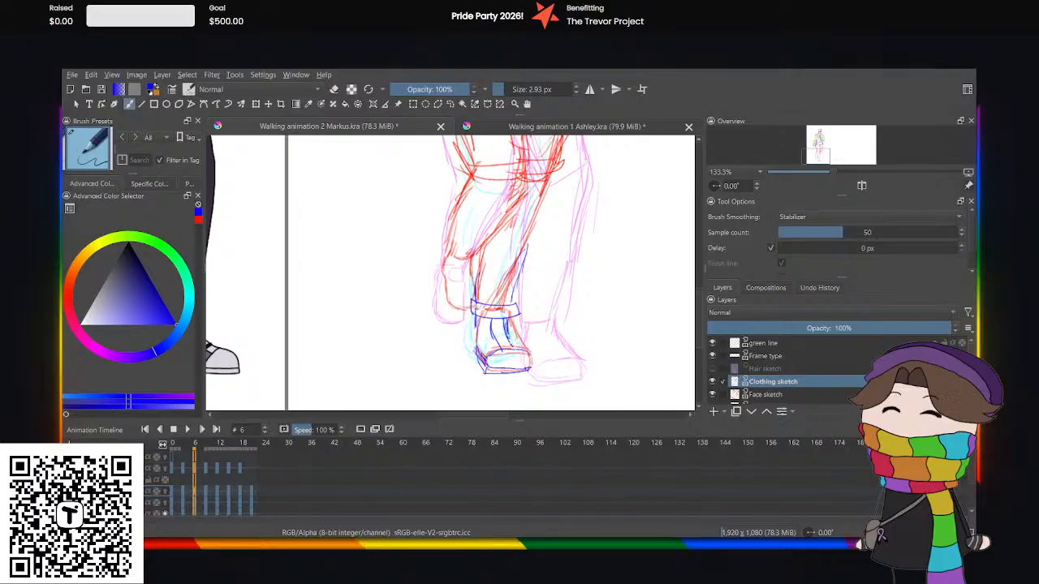
pyautogui.moveTo(491, 328)
pyautogui.mouseDown()
pyautogui.moveTo(510, 327)
pyautogui.moveTo(491, 340)
pyautogui.mouseUp()
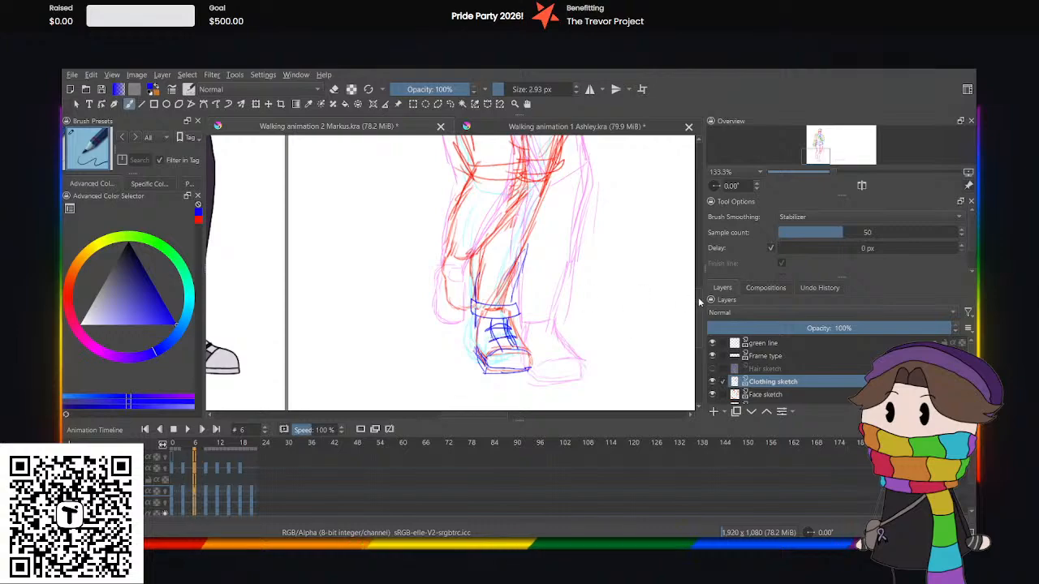
# Sketch the raised back leg's blue cuff and shoe at frame 6, with the lacing panel, side edges, toe line and lace bands.
pyautogui.scroll(2, 498, 229)
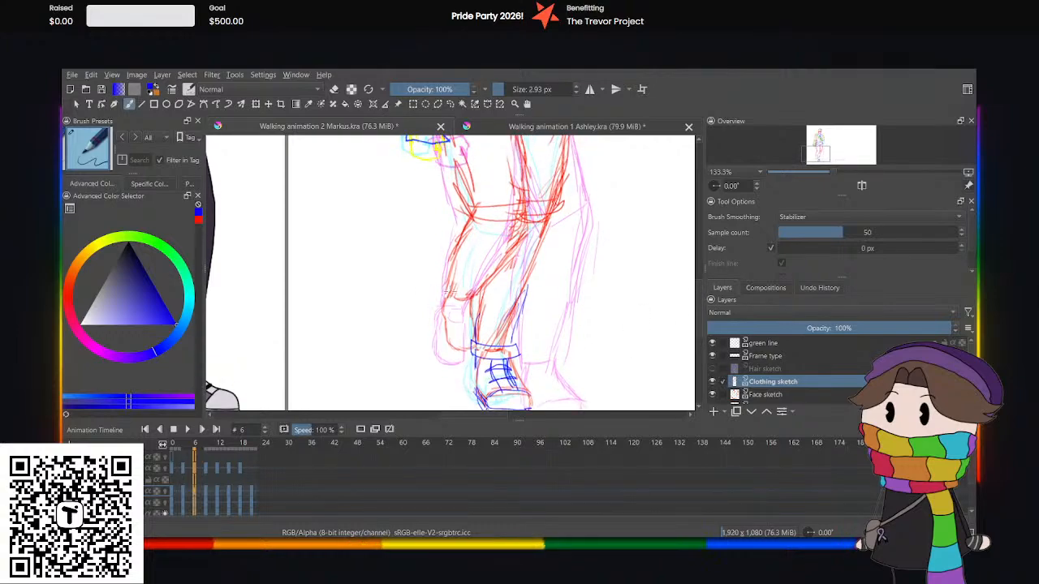
pyautogui.moveTo(450, 293); pyautogui.dragTo(480, 300)
pyautogui.hotkey('ctrl', 'z')
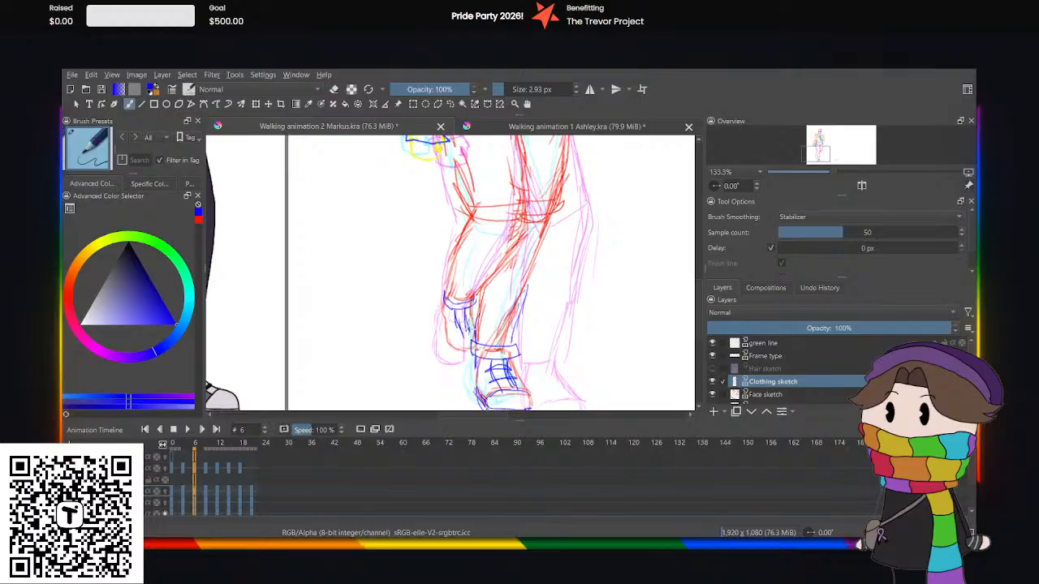
pyautogui.moveTo(474, 335); pyautogui.dragTo(473, 334)
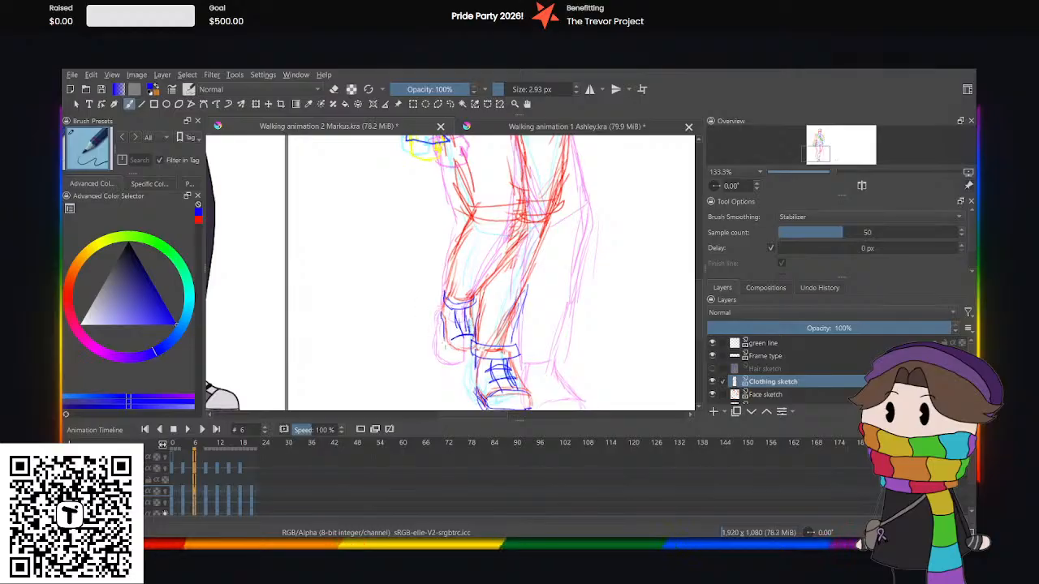
pyautogui.moveTo(444, 335)
pyautogui.mouseDown()
pyautogui.moveTo(450, 348)
pyautogui.moveTo(477, 349)
pyautogui.mouseUp()
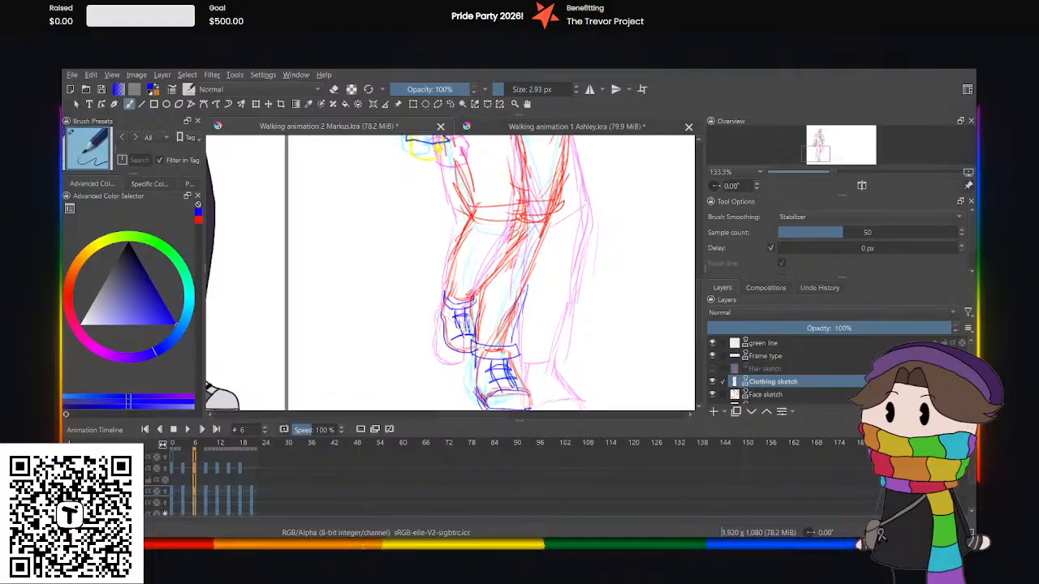
pyautogui.moveTo(454, 329); pyautogui.dragTo(472, 326)
# At frame 9, sketch the blue trouser cuff and the lower trouser edges above it on the front leg.
pyautogui.hotkey('ctrl', '-')
pyautogui.hotkey('ctrl', '-')
pyautogui.hotkey('ctrl', '-')
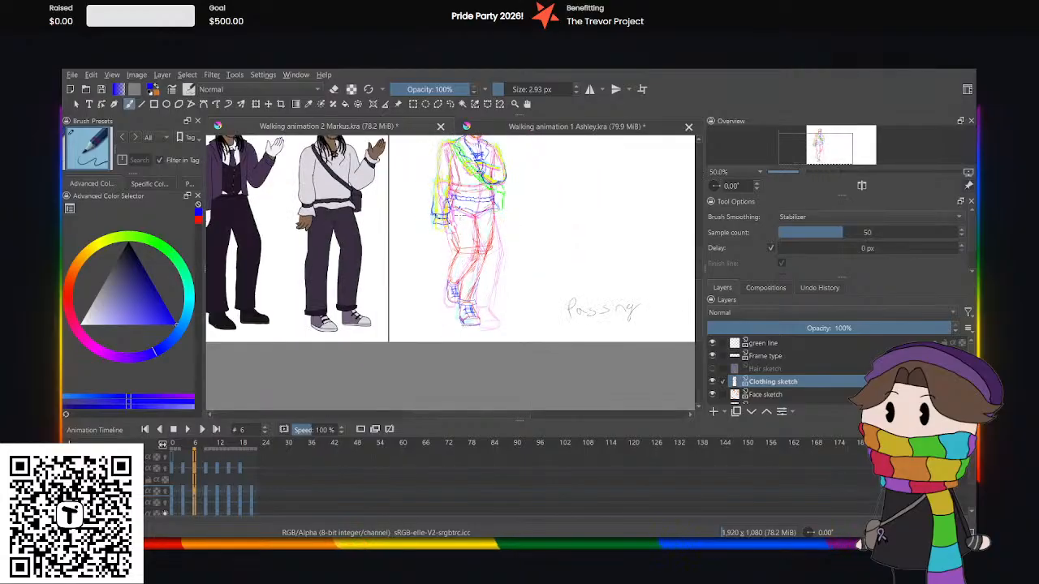
pyautogui.click(206, 495)
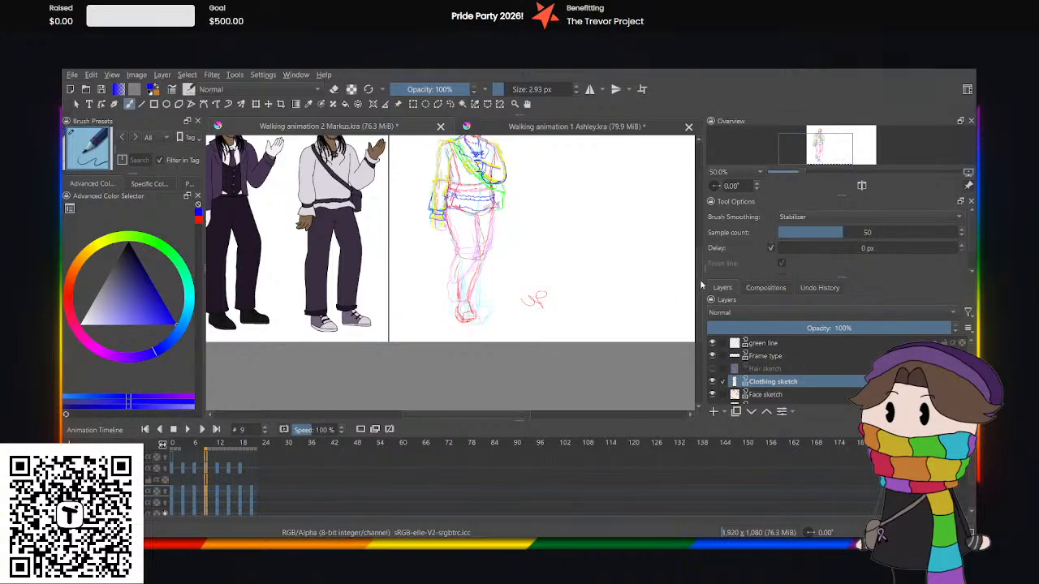
pyautogui.moveTo(699, 271); pyautogui.dragTo(699, 272)
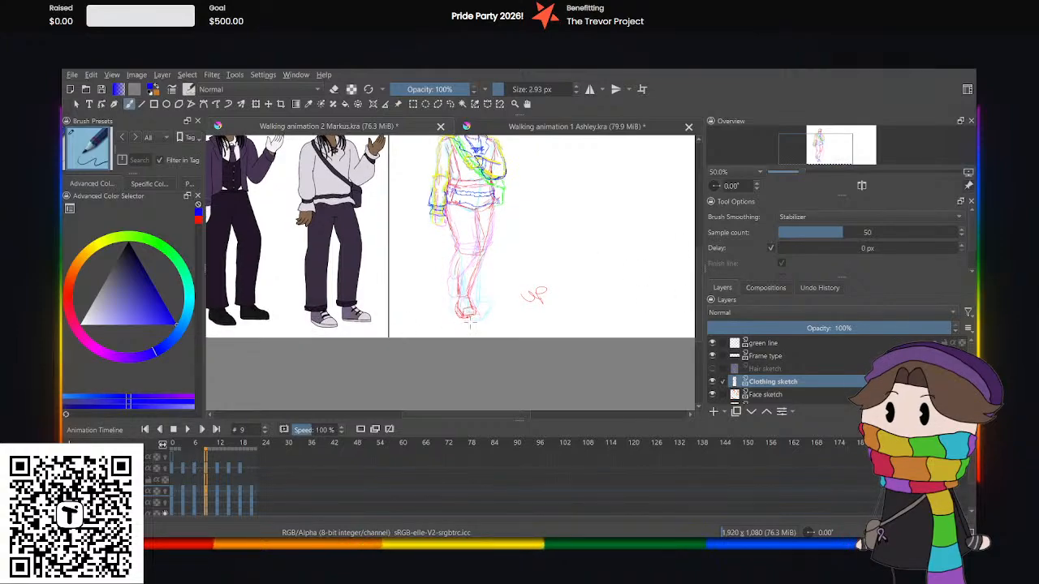
pyautogui.press('+')
pyautogui.press('+')
pyautogui.press('+')
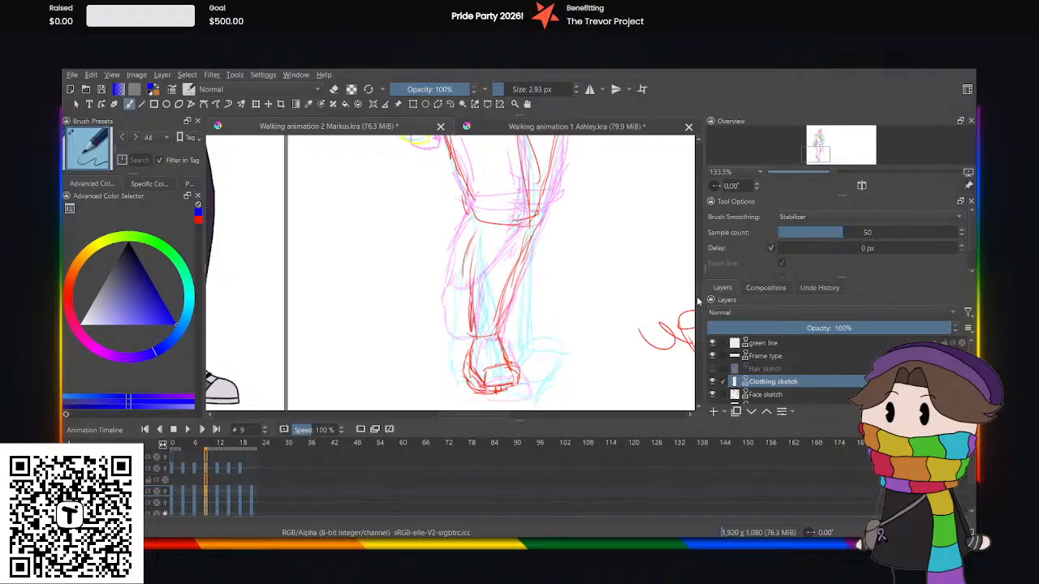
pyautogui.scroll(-3, 485, 290)
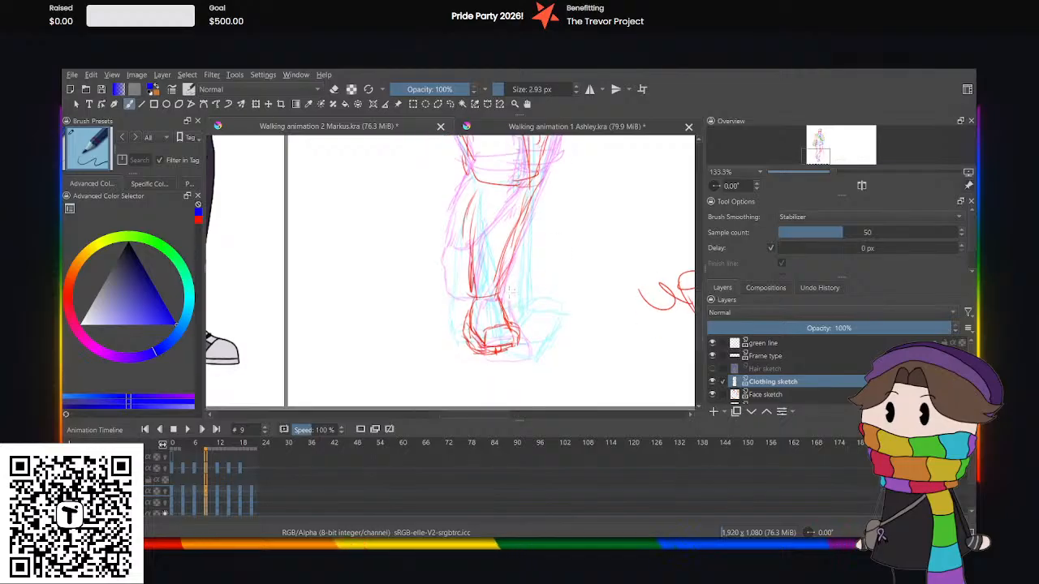
pyautogui.hotkey('ctrl', 'z')
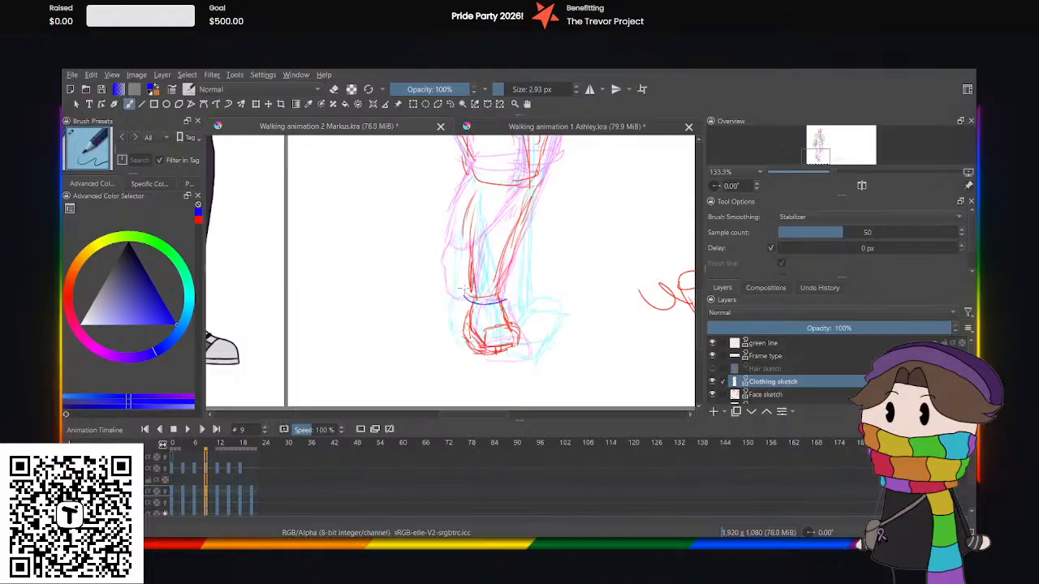
pyautogui.moveTo(463, 290); pyautogui.dragTo(504, 300)
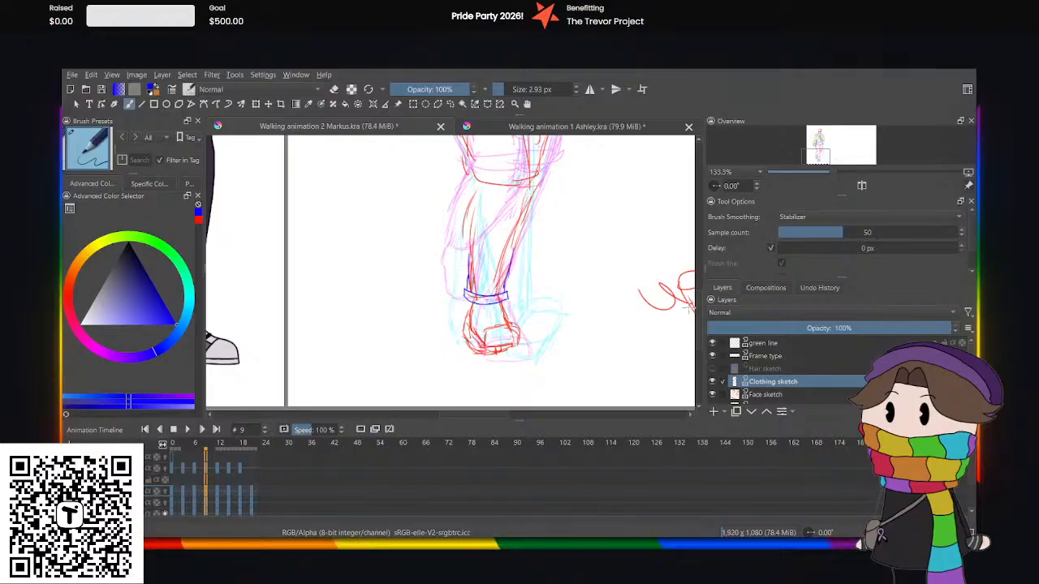
# Sketch the front foot's shoe in blue at frame 9, with its sole, heel side, lacing panel and lace bands.
pyautogui.moveTo(698, 315); pyautogui.dragTo(697, 322)
pyautogui.hotkey('ctrl', '+')
pyautogui.hotkey('ctrl', '+')
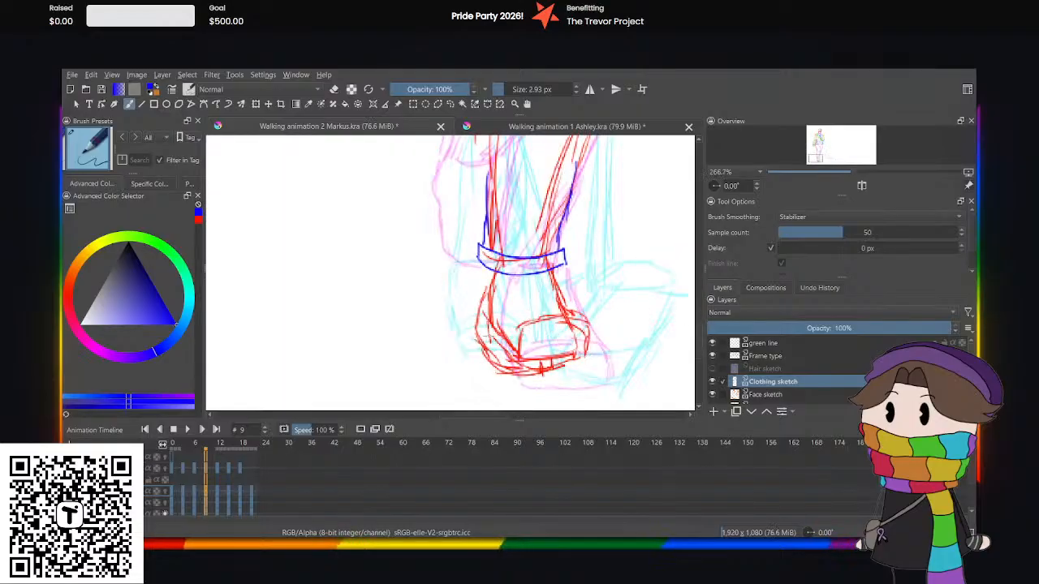
pyautogui.moveTo(485, 333)
pyautogui.mouseDown()
pyautogui.moveTo(527, 365)
pyautogui.moveTo(584, 354)
pyautogui.moveTo(534, 358)
pyautogui.moveTo(487, 317)
pyautogui.mouseUp()
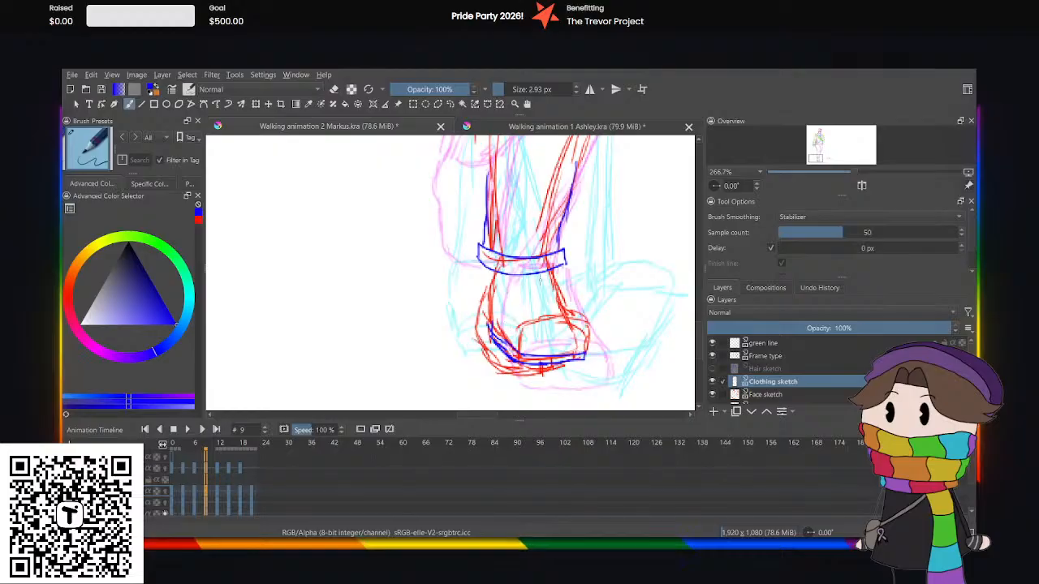
pyautogui.moveTo(525, 280)
pyautogui.mouseDown()
pyautogui.moveTo(534, 323)
pyautogui.moveTo(555, 311)
pyautogui.moveTo(555, 284)
pyautogui.moveTo(560, 297)
pyautogui.moveTo(511, 298)
pyautogui.moveTo(537, 286)
pyautogui.moveTo(550, 288)
pyautogui.moveTo(512, 298)
pyautogui.moveTo(546, 303)
pyautogui.mouseUp()
pyautogui.hotkey('ctrl', 'z')
pyautogui.hotkey('ctrl', 'z')
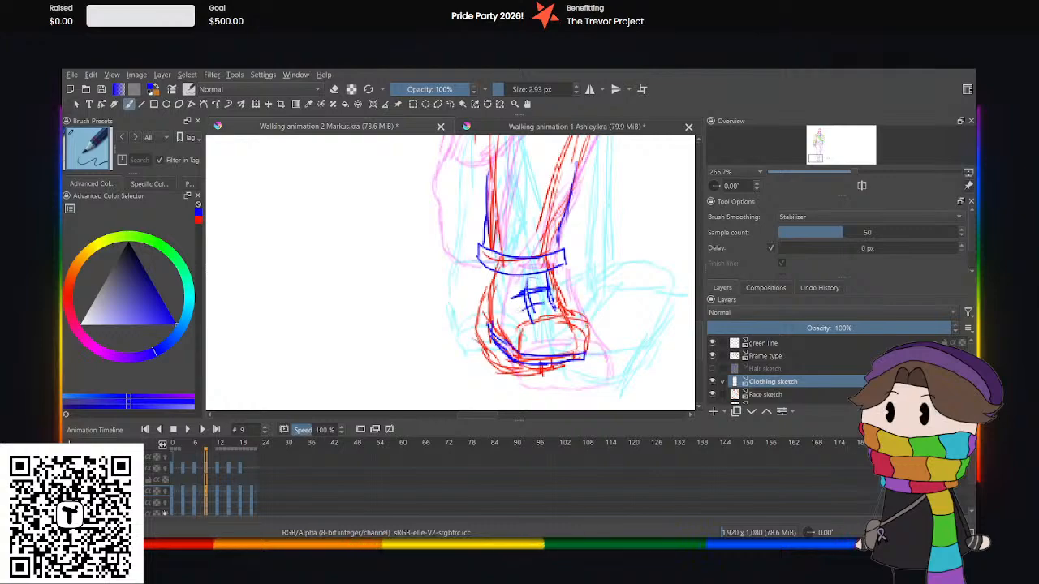
# Sketch the rear shoe's outer edge in blue around the front shoe at frame 9, plus a short stroke just below the cuff.
pyautogui.press('-')
pyautogui.press('-')
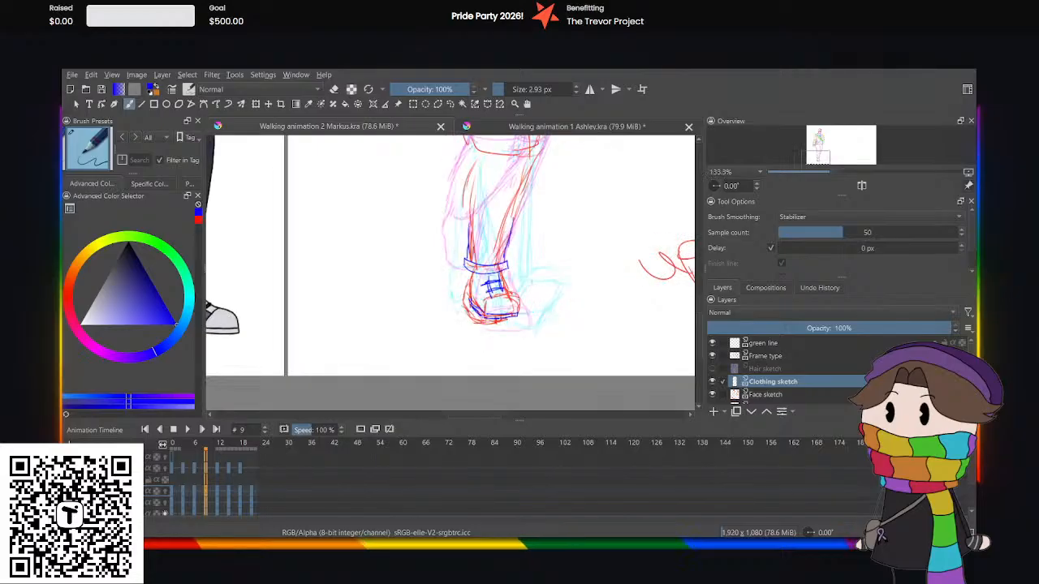
pyautogui.moveTo(467, 295)
pyautogui.mouseDown()
pyautogui.moveTo(463, 314)
pyautogui.moveTo(473, 324)
pyautogui.mouseUp()
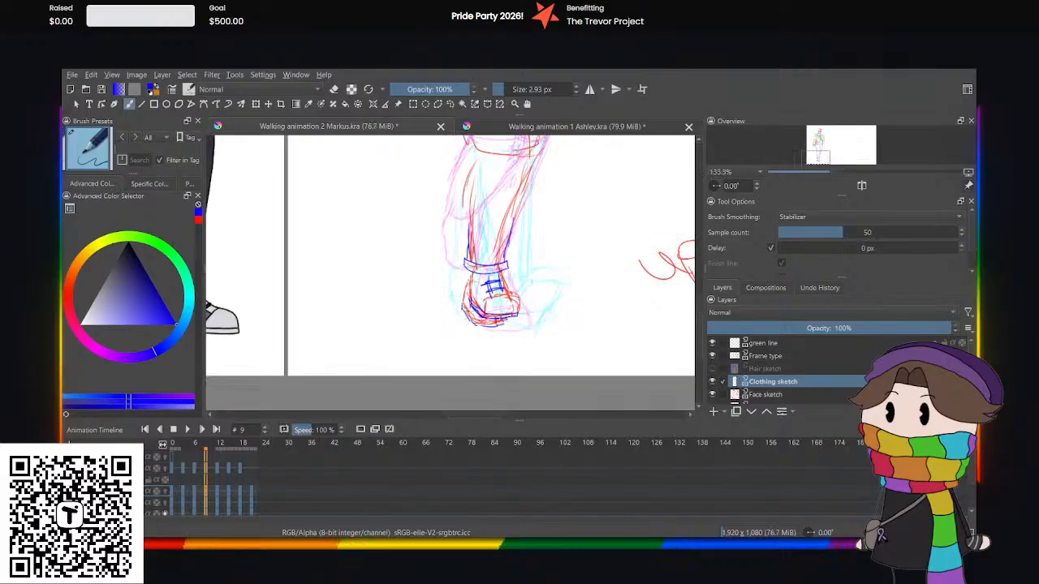
pyautogui.press('-')
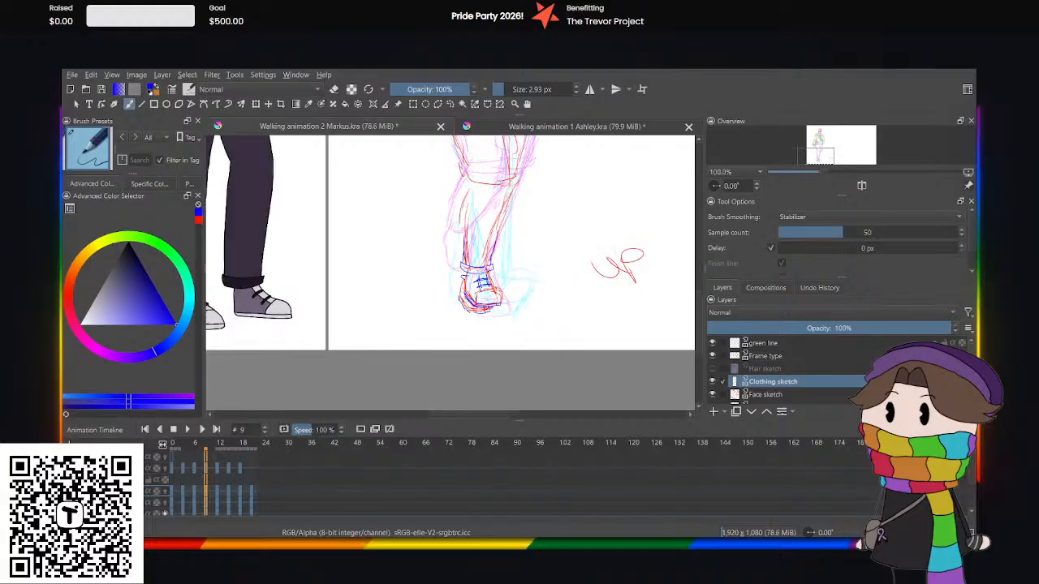
pyautogui.press('+')
pyautogui.press('+')
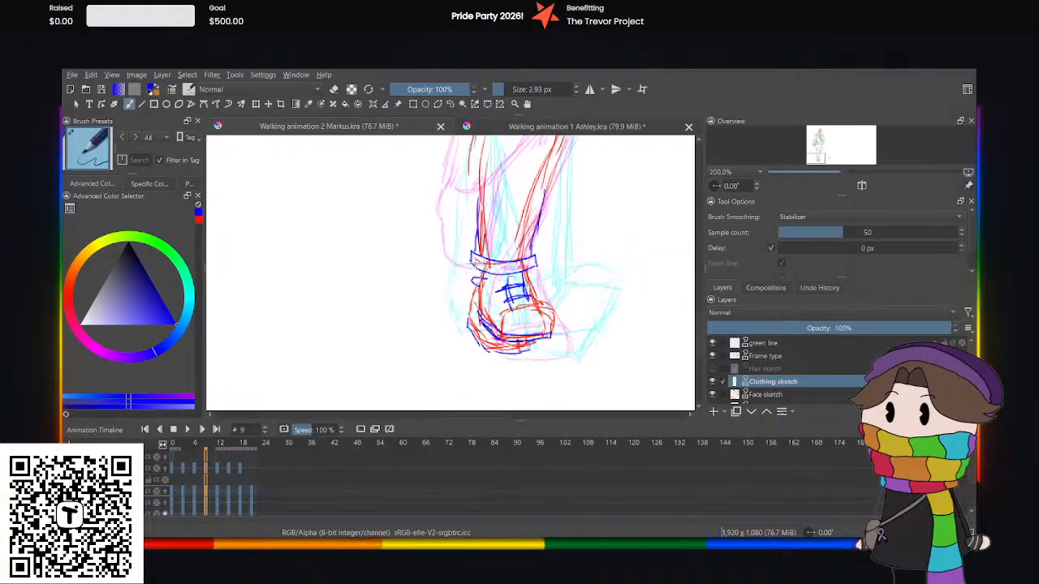
# At frame 12, sketch the blue lower cuff curve and outer trouser edge on the back leg.
pyautogui.click(212, 488)
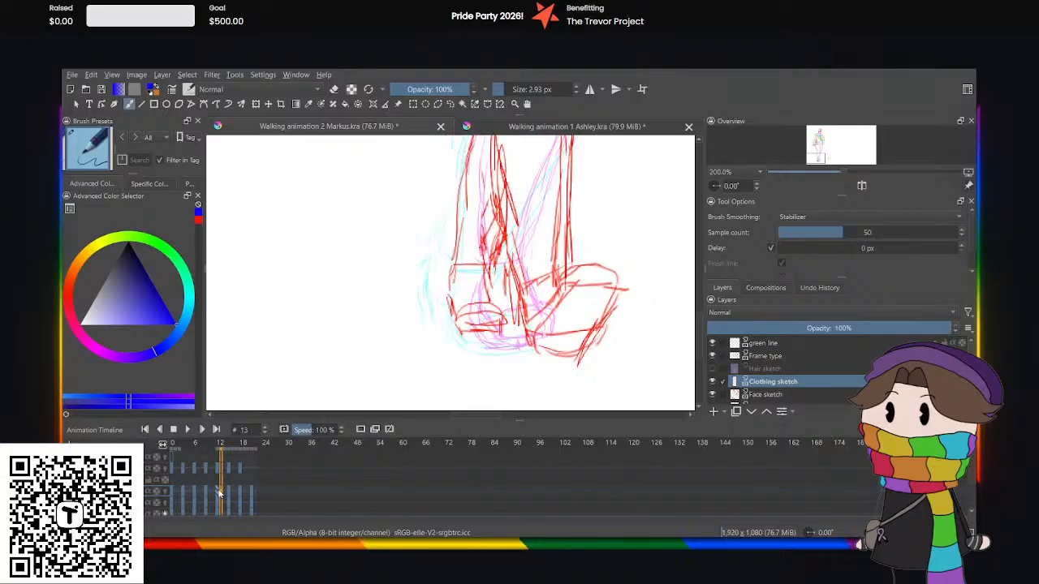
pyautogui.click(217, 486)
pyautogui.click(217, 487)
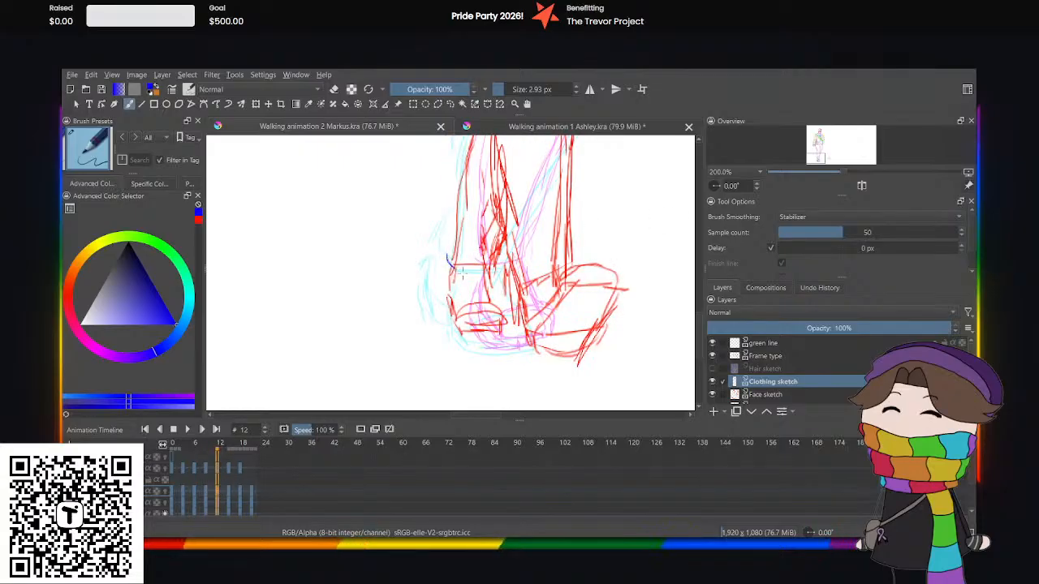
pyautogui.moveTo(485, 265)
pyautogui.mouseDown()
pyautogui.moveTo(445, 257)
pyautogui.moveTo(455, 277)
pyautogui.moveTo(485, 265)
pyautogui.moveTo(451, 240)
pyautogui.moveTo(451, 229)
pyautogui.moveTo(445, 258)
pyautogui.mouseUp()
pyautogui.hotkey('ctrl', 'z')
pyautogui.hotkey('ctrl', 'z')
pyautogui.scroll(1, 469, 209)
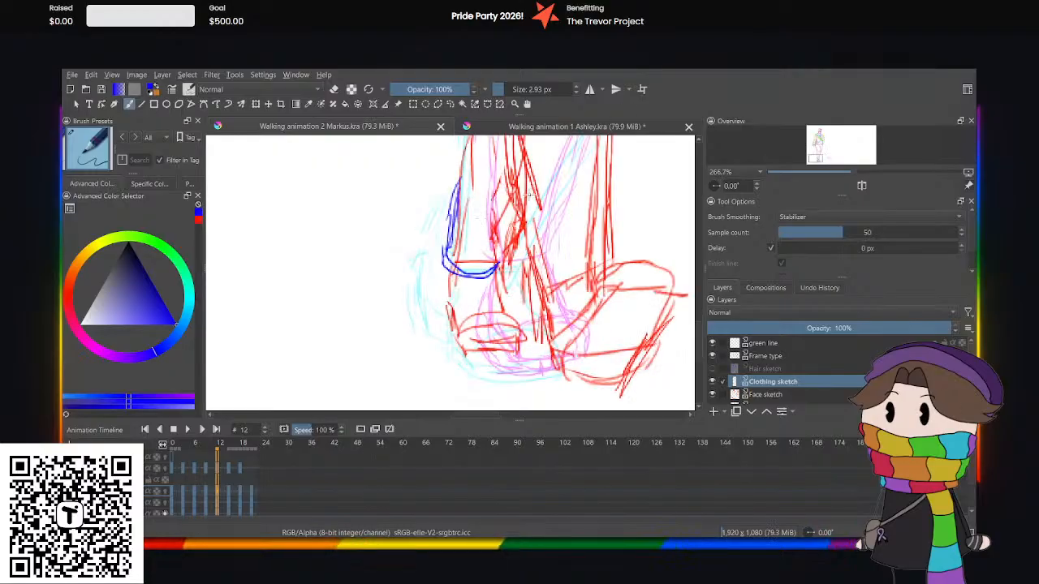
# Sketch the back foot's shoe in blue at frame 12, with its lacing panel, heel side, sole and lace bands.
pyautogui.moveTo(485, 278); pyautogui.dragTo(482, 313)
pyautogui.moveTo(474, 280); pyautogui.dragTo(477, 319)
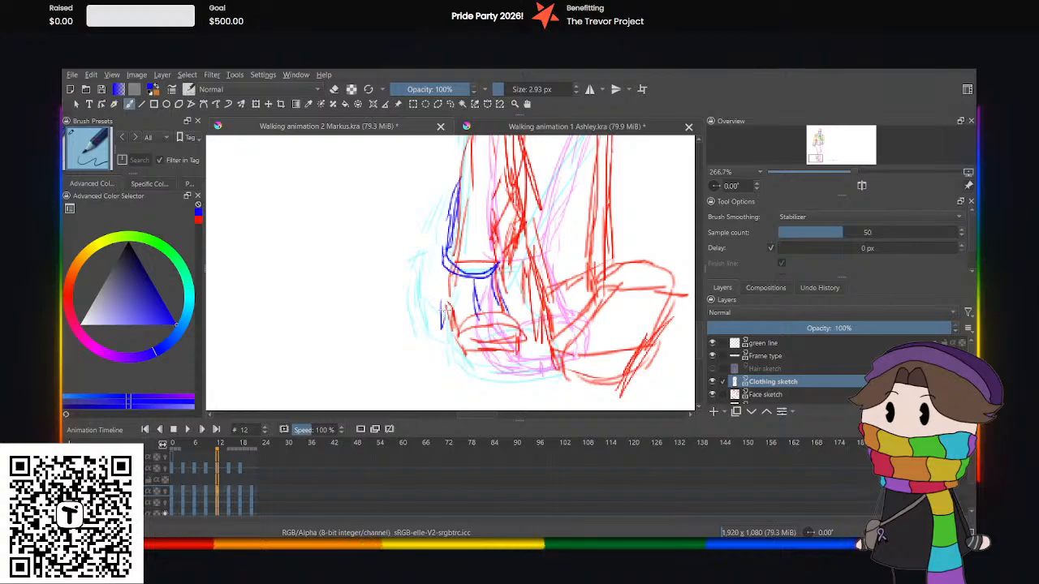
pyautogui.moveTo(445, 322)
pyautogui.mouseDown()
pyautogui.moveTo(452, 342)
pyautogui.moveTo(472, 352)
pyautogui.moveTo(516, 344)
pyautogui.moveTo(489, 346)
pyautogui.mouseUp()
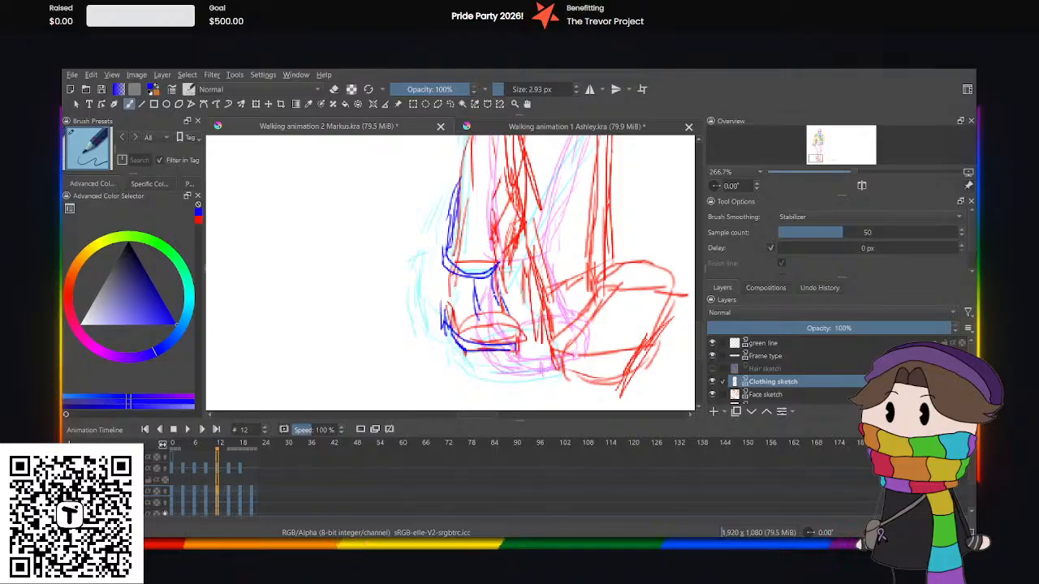
pyautogui.moveTo(502, 298)
pyautogui.mouseDown()
pyautogui.moveTo(462, 301)
pyautogui.moveTo(503, 295)
pyautogui.moveTo(497, 280)
pyautogui.mouseUp()
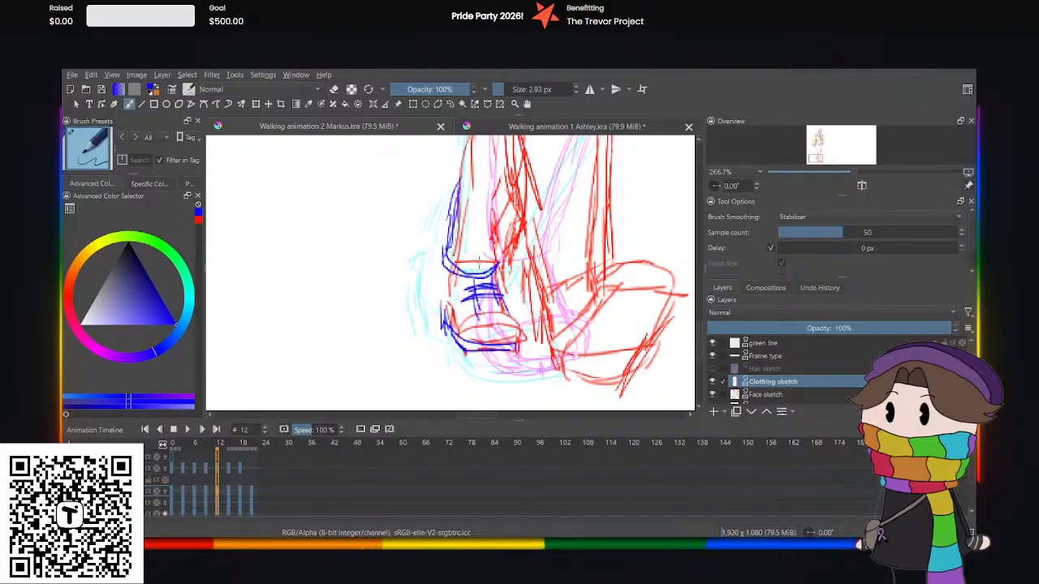
# At frame 12, sketch the blue trouser cuff curve and both lower trouser edges on the front leg.
pyautogui.press('-')
pyautogui.press('-')
pyautogui.press('-')
pyautogui.press('+')
pyautogui.press('+')
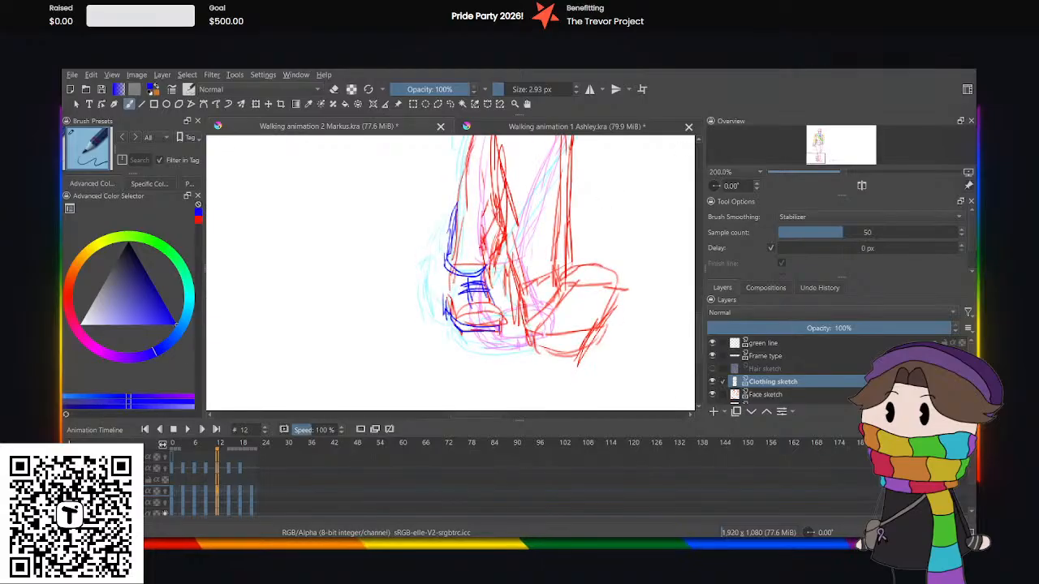
pyautogui.moveTo(560, 284)
pyautogui.mouseDown()
pyautogui.moveTo(526, 318)
pyautogui.moveTo(518, 311)
pyautogui.moveTo(564, 286)
pyautogui.mouseUp()
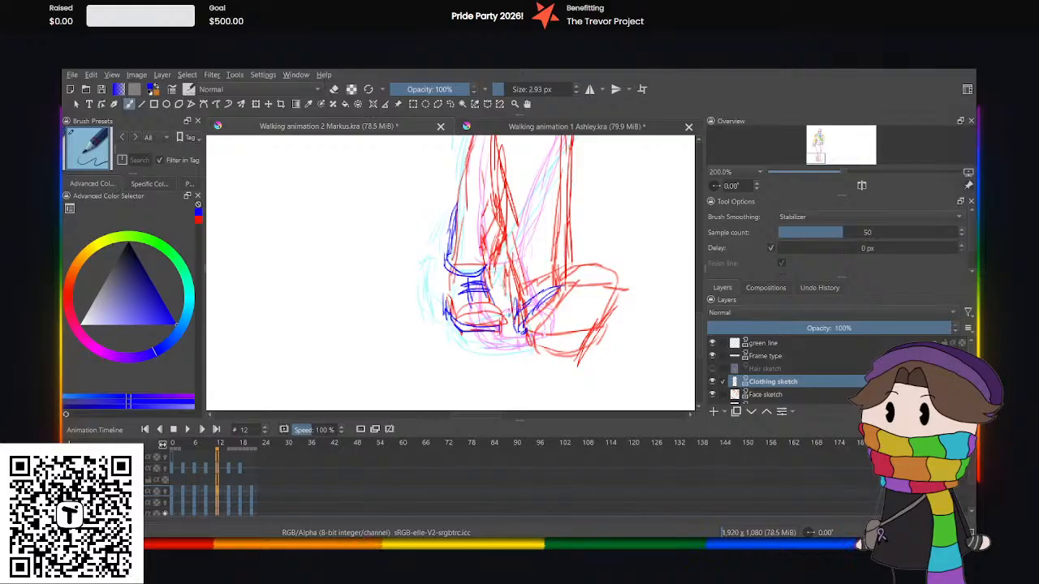
pyautogui.moveTo(506, 311); pyautogui.dragTo(496, 246)
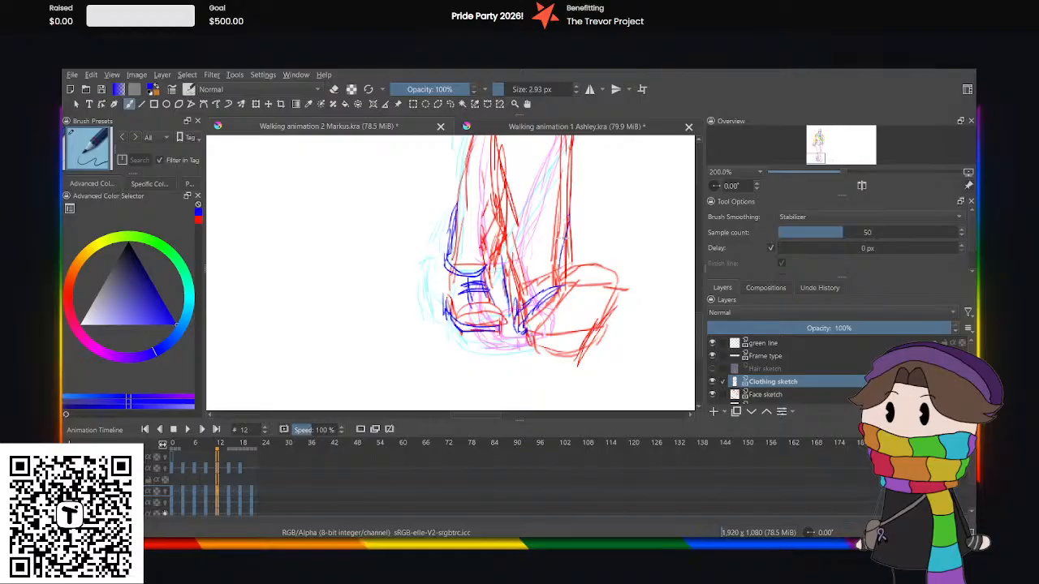
pyautogui.moveTo(564, 236); pyautogui.dragTo(564, 283)
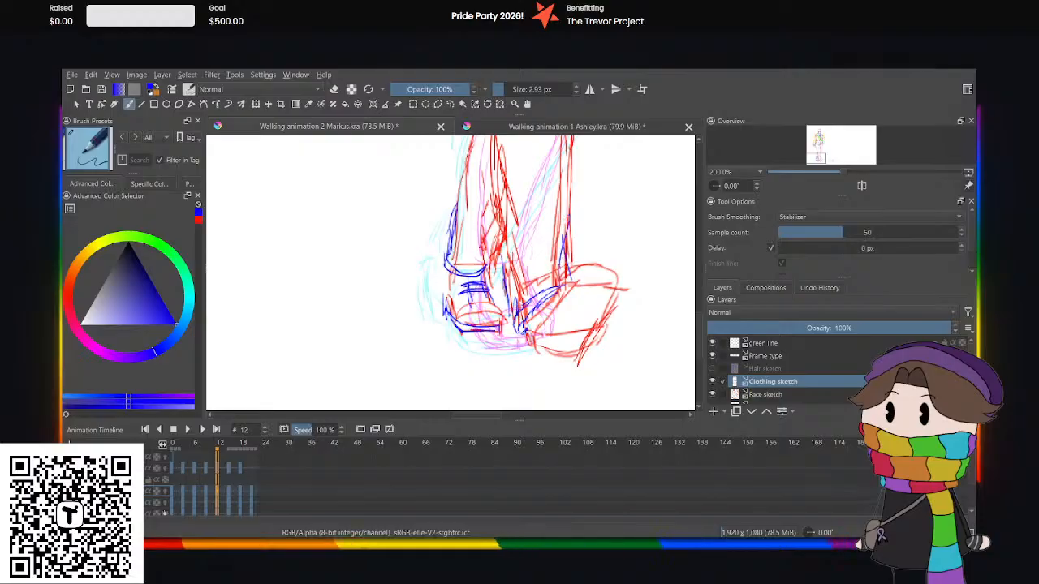
# Sketch the front foot's shoe in blue at frame 12, with its heel, rounded toe, side outline and curved bands across the sole.
pyautogui.moveTo(530, 323); pyautogui.dragTo(524, 346)
pyautogui.moveTo(589, 348); pyautogui.dragTo(537, 357)
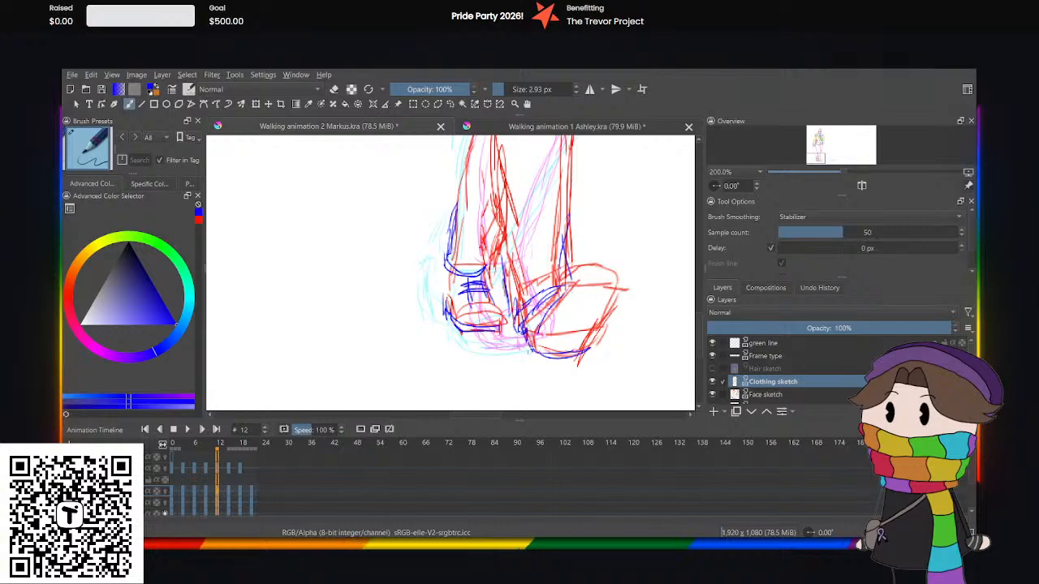
pyautogui.moveTo(568, 285)
pyautogui.mouseDown()
pyautogui.moveTo(614, 286)
pyautogui.moveTo(613, 321)
pyautogui.moveTo(587, 263)
pyautogui.moveTo(621, 280)
pyautogui.mouseUp()
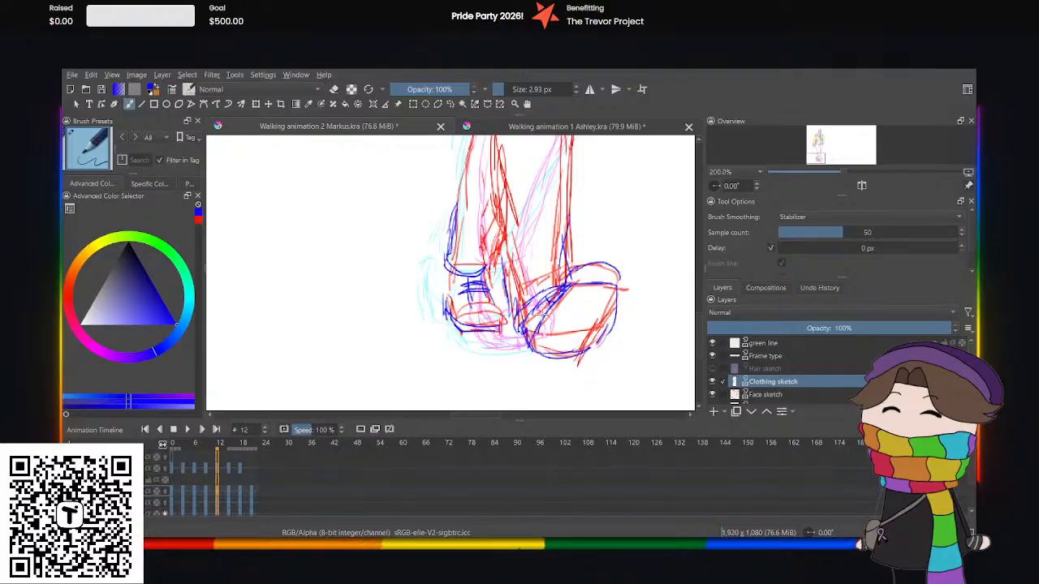
pyautogui.moveTo(617, 301)
pyautogui.mouseDown()
pyautogui.moveTo(589, 294)
pyautogui.moveTo(593, 304)
pyautogui.moveTo(546, 314)
pyautogui.mouseUp()
pyautogui.moveTo(602, 331); pyautogui.dragTo(529, 339)
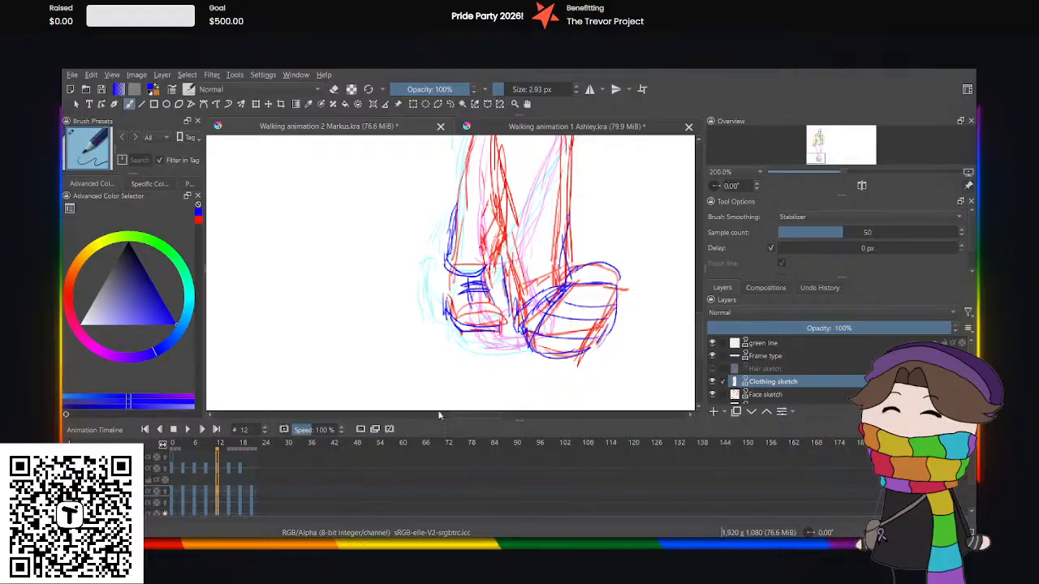
# Compare the feet and cuffs sketched at frame 12 with those at frames 0 and 16.
pyautogui.click(171, 490)
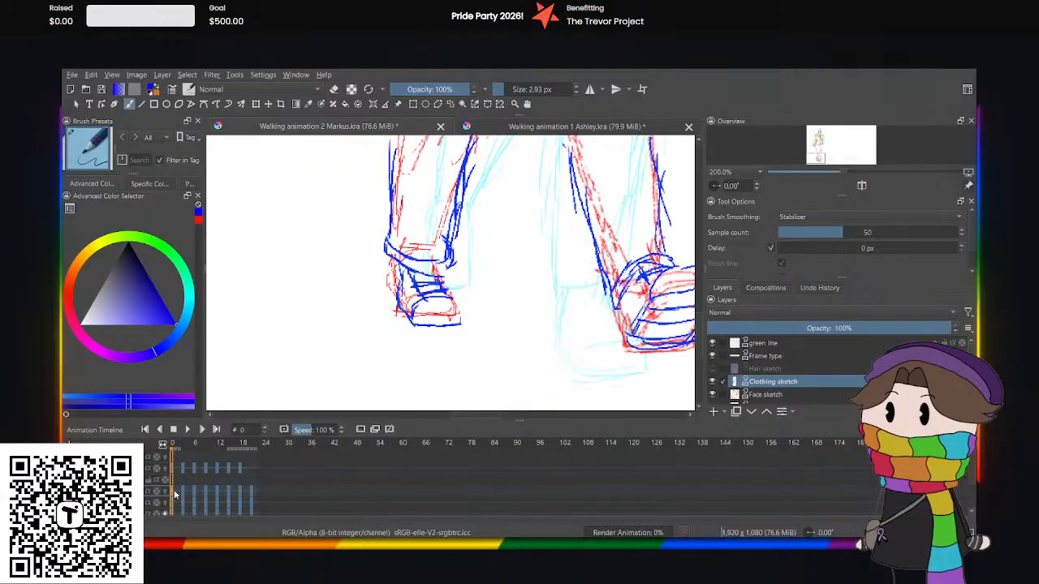
pyautogui.hotkey('ctrl', '-')
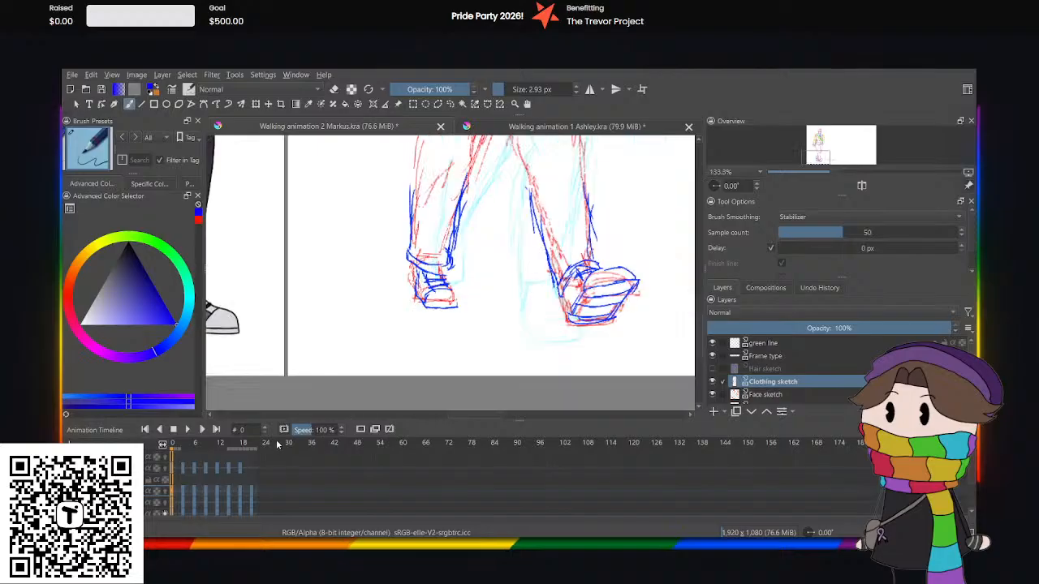
pyautogui.click(232, 495)
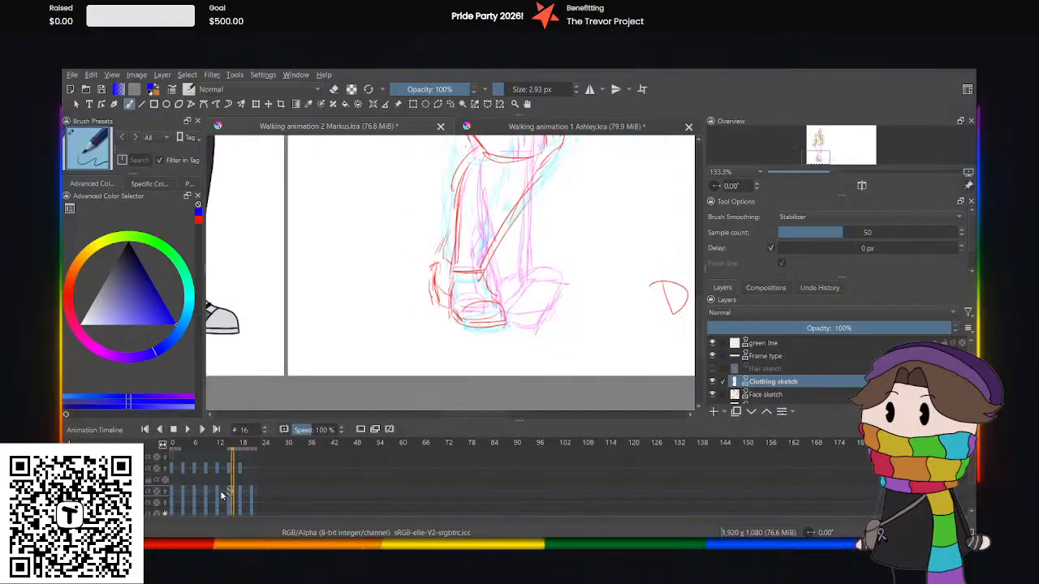
pyautogui.click(220, 490)
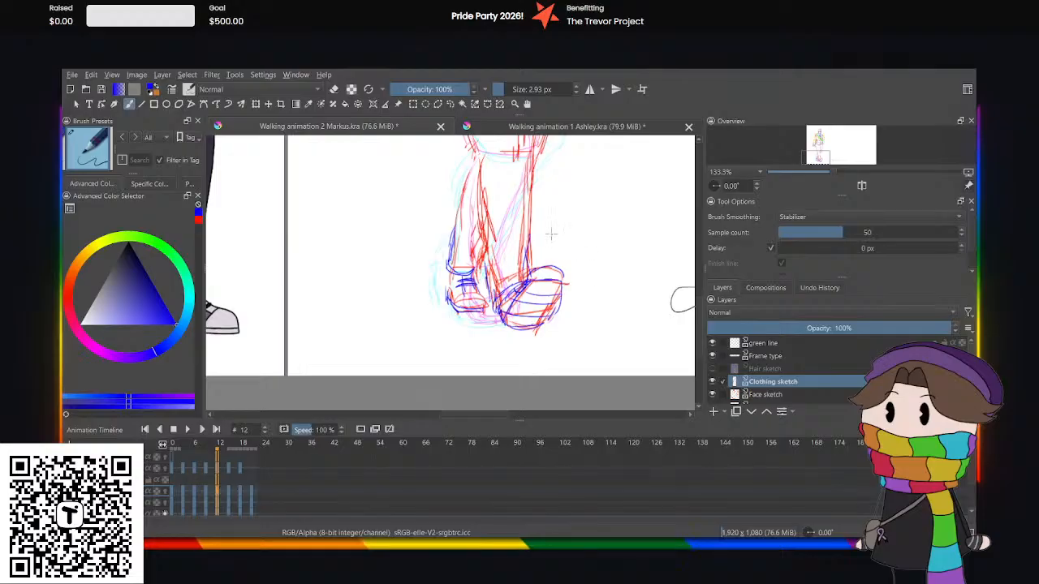
pyautogui.hotkey('ctrl', '-')
pyautogui.hotkey('ctrl', '-')
pyautogui.hotkey('ctrl', '-')
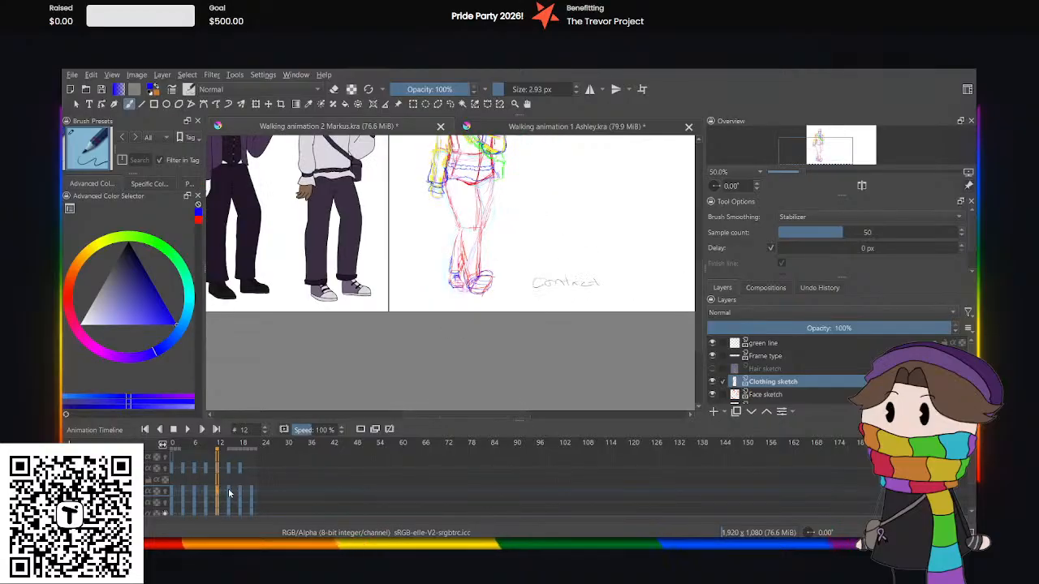
# At frame 16, sketch the blue trouser cuff and the lower trouser edges above it on the planted leg.
pyautogui.click(233, 494)
pyautogui.hotkey('ctrl', '+')
pyautogui.hotkey('ctrl', '+')
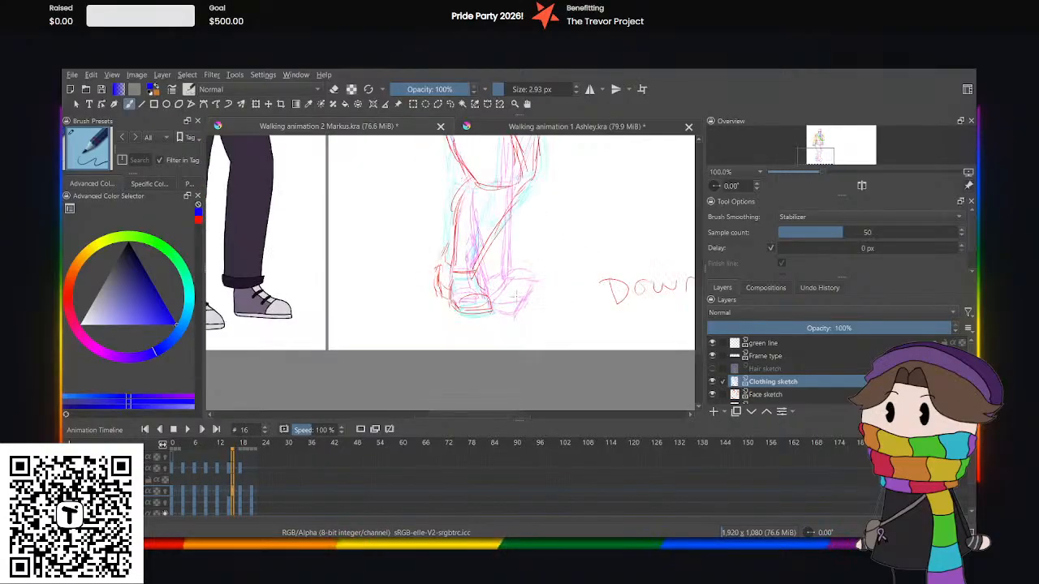
pyautogui.hotkey('ctrl', '+')
pyautogui.hotkey('ctrl', '+')
pyautogui.moveTo(446, 274)
pyautogui.mouseDown()
pyautogui.moveTo(519, 282)
pyautogui.moveTo(444, 263)
pyautogui.mouseUp()
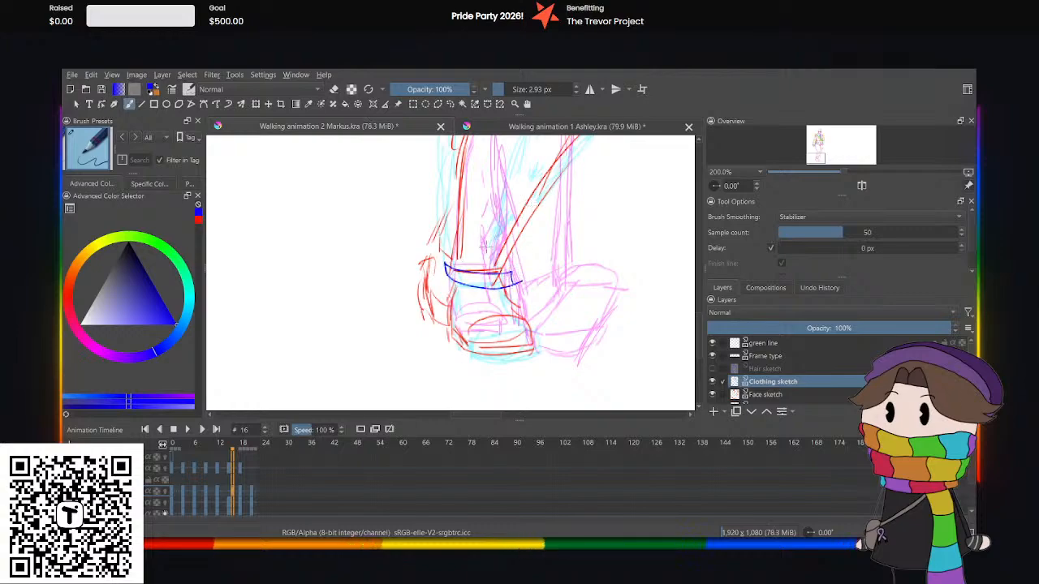
pyautogui.moveTo(520, 234); pyautogui.dragTo(507, 273)
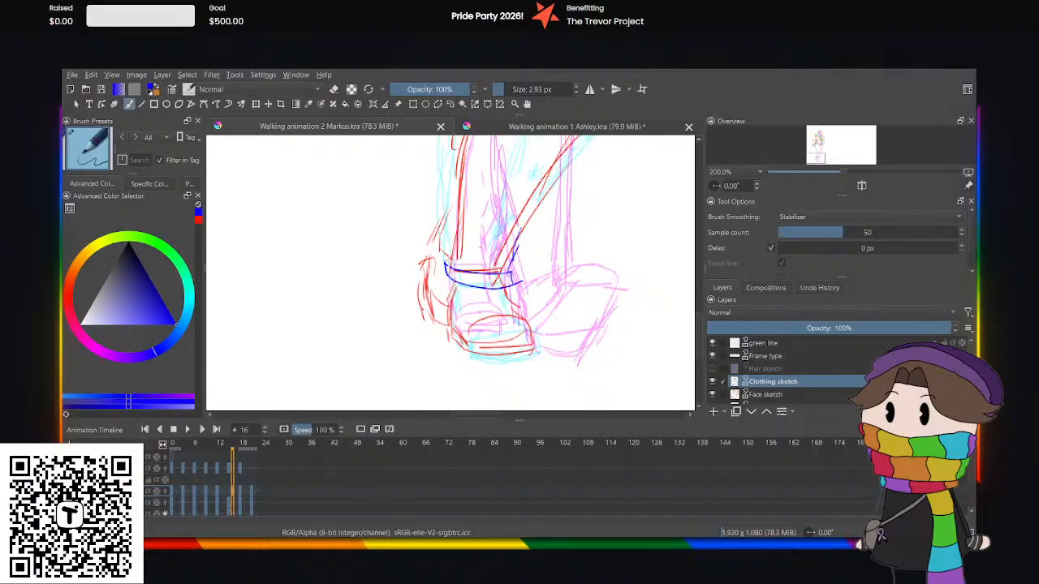
pyautogui.moveTo(457, 212); pyautogui.dragTo(446, 259)
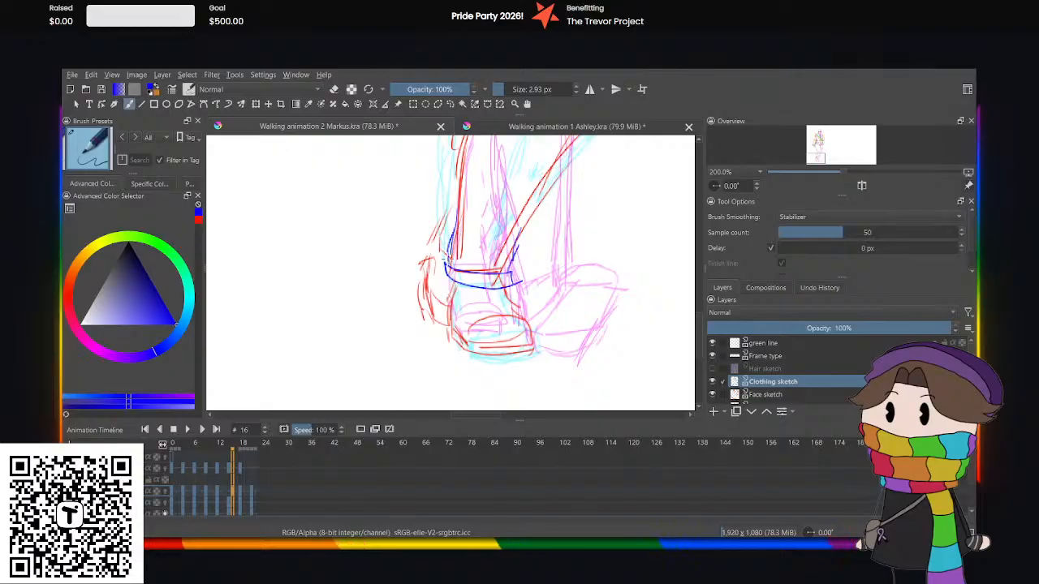
# Sketch the planted foot's shoe with toe cap, sole and laces at frame 16, plus the raised rear foot's shoe edge and cuff.
pyautogui.moveTo(469, 346)
pyautogui.mouseDown()
pyautogui.moveTo(490, 316)
pyautogui.moveTo(524, 321)
pyautogui.mouseUp()
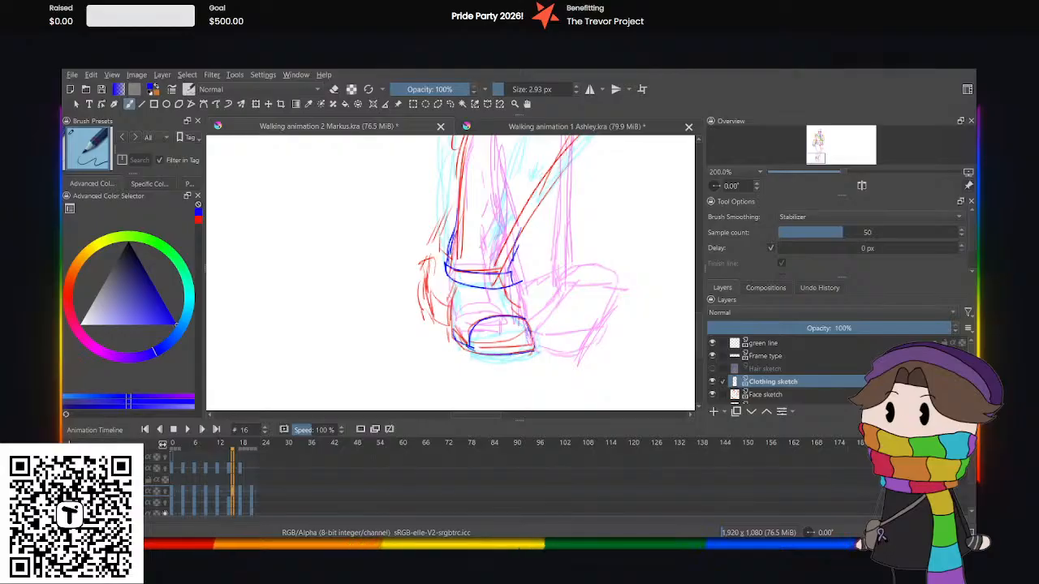
pyautogui.moveTo(533, 340)
pyautogui.mouseDown()
pyautogui.moveTo(470, 343)
pyautogui.moveTo(446, 325)
pyautogui.moveTo(512, 318)
pyautogui.moveTo(505, 305)
pyautogui.mouseUp()
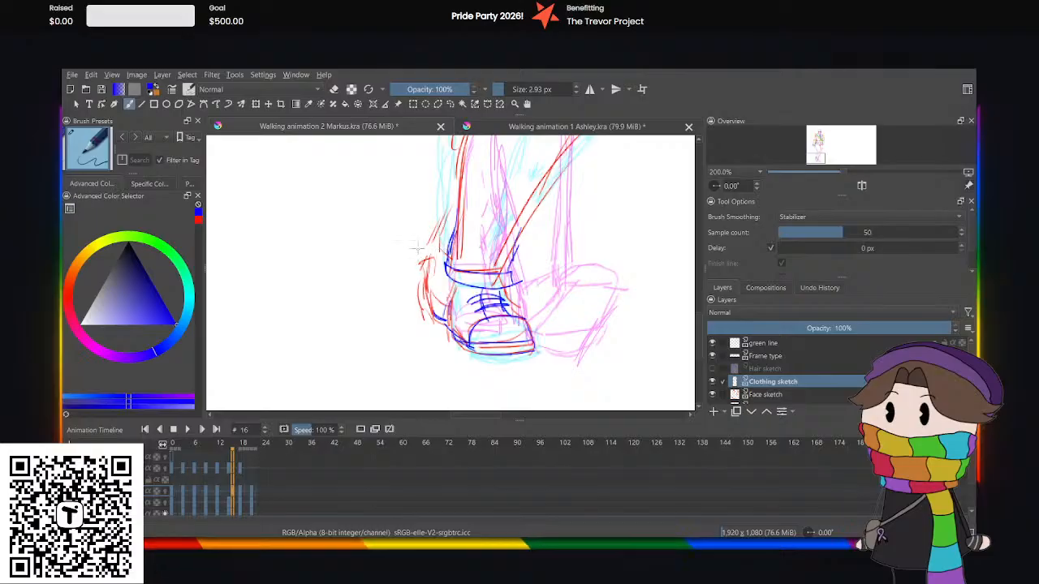
pyautogui.moveTo(434, 243)
pyautogui.mouseDown()
pyautogui.moveTo(422, 282)
pyautogui.moveTo(448, 321)
pyautogui.mouseUp()
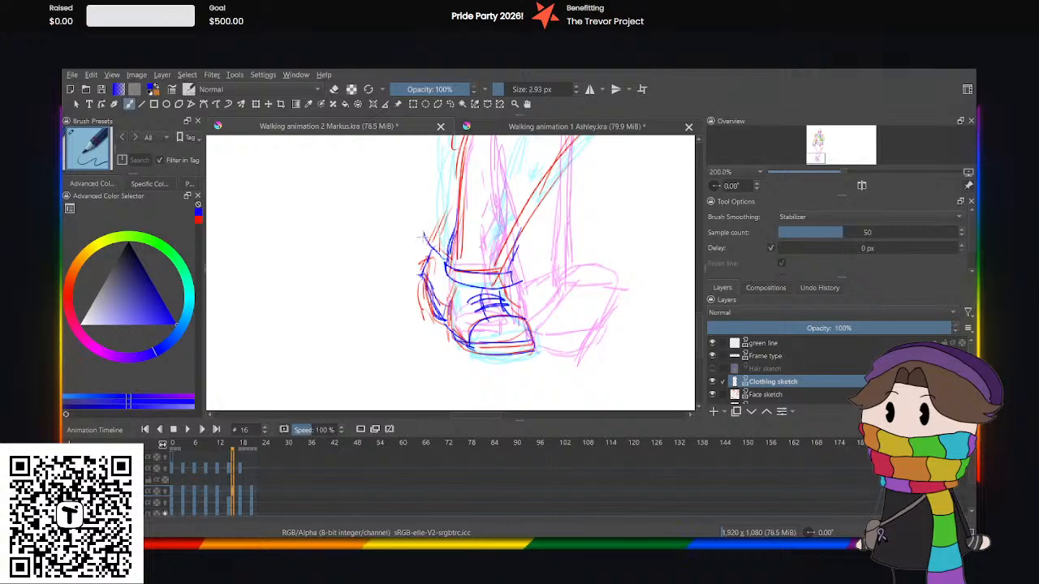
pyautogui.moveTo(422, 236)
pyautogui.mouseDown()
pyautogui.moveTo(431, 227)
pyautogui.moveTo(452, 242)
pyautogui.mouseUp()
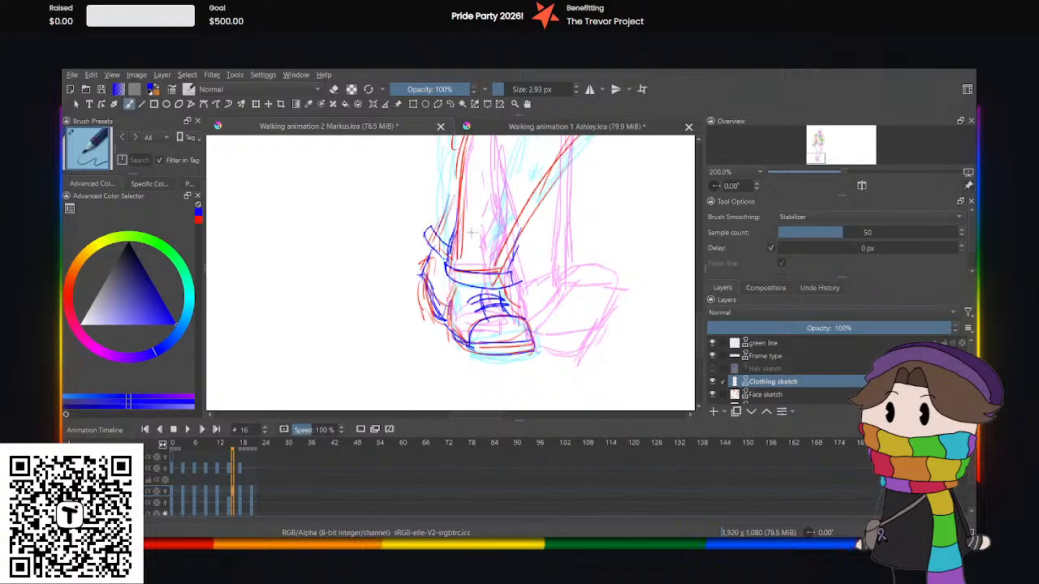
pyautogui.scroll(-3, 471, 232)
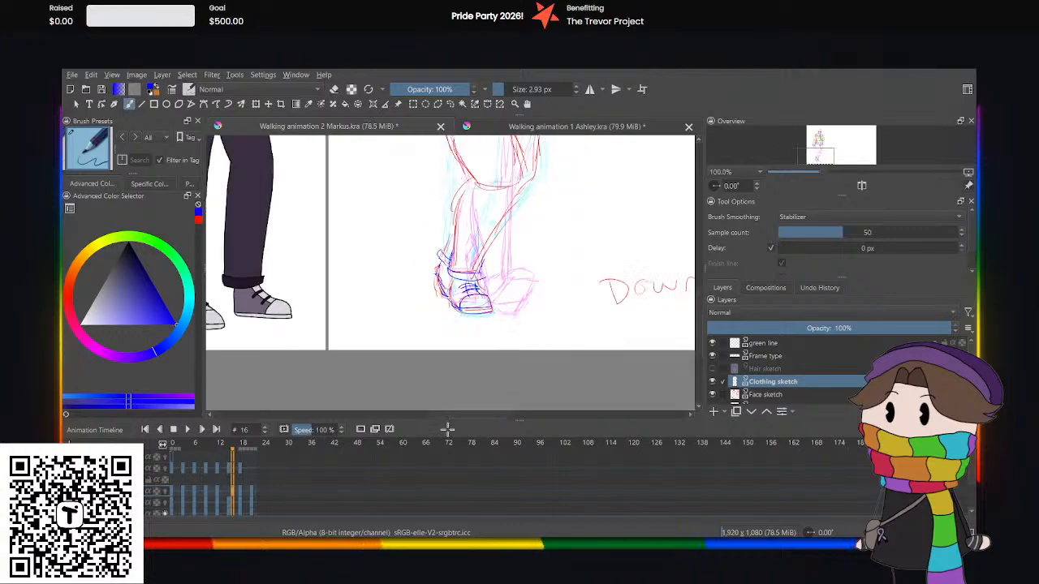
pyautogui.moveTo(230, 491); pyautogui.dragTo(233, 494)
pyautogui.hotkey('ctrl', 'z')
# At frame 18, sketch the planted shoe's toe cap and sole in blue, plus the trouser cuff above it.
pyautogui.click(243, 496)
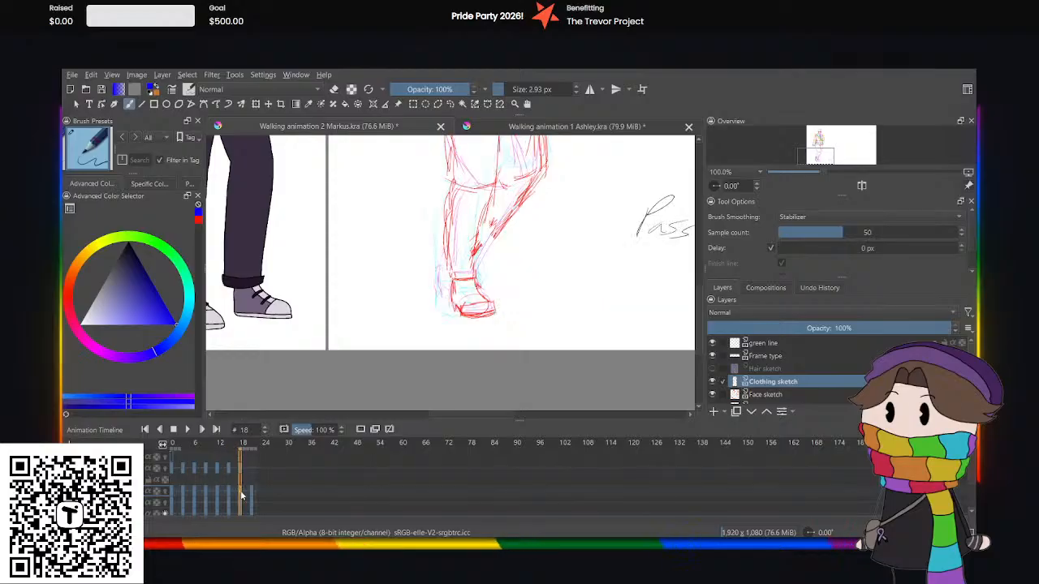
pyautogui.scroll(3, 548, 272)
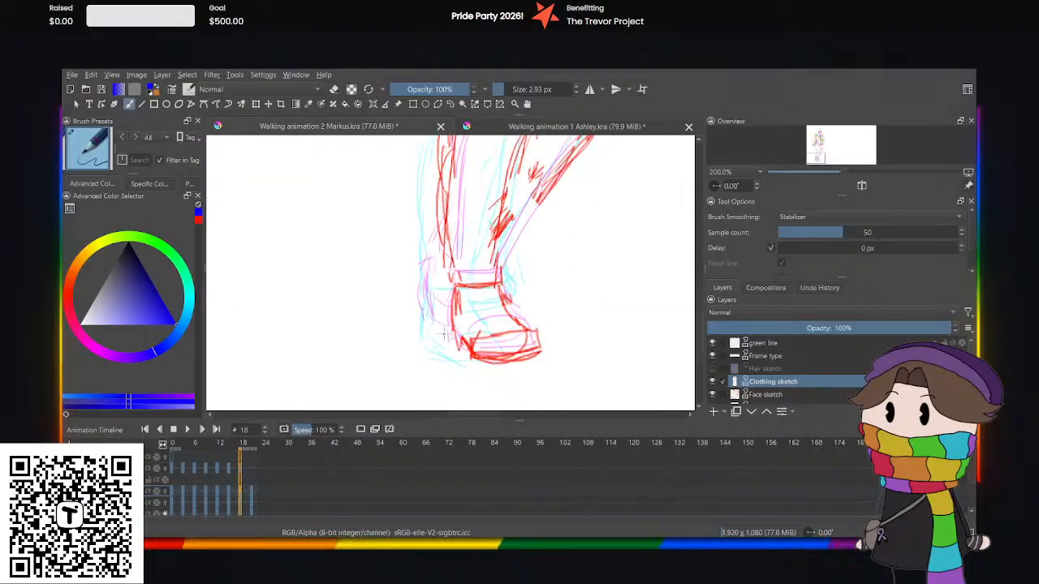
pyautogui.moveTo(452, 339)
pyautogui.mouseDown()
pyautogui.moveTo(478, 368)
pyautogui.moveTo(543, 351)
pyautogui.moveTo(471, 354)
pyautogui.moveTo(488, 342)
pyautogui.mouseUp()
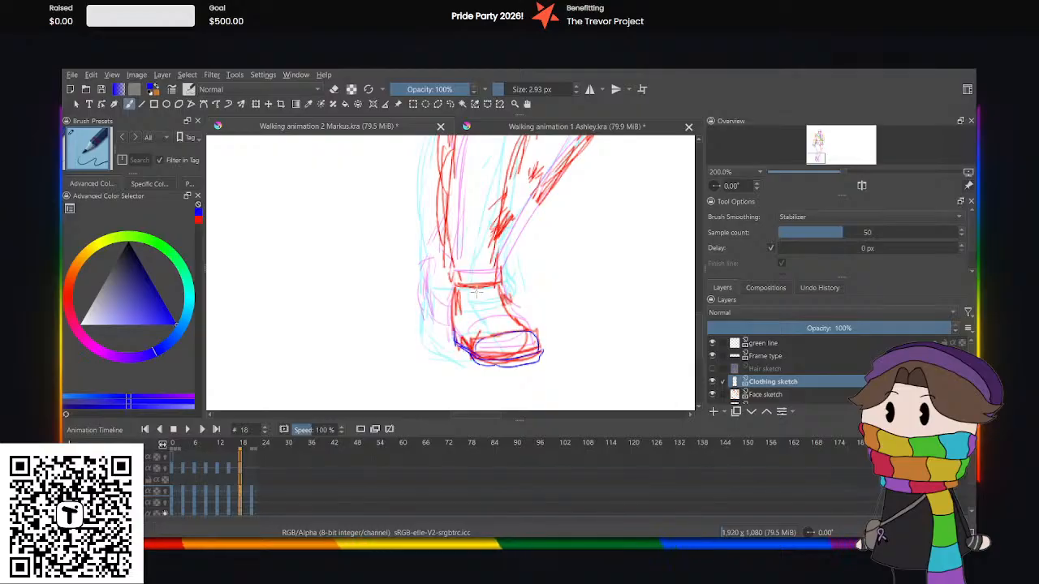
pyautogui.moveTo(520, 284)
pyautogui.mouseDown()
pyautogui.moveTo(445, 289)
pyautogui.moveTo(443, 275)
pyautogui.moveTo(514, 292)
pyautogui.mouseUp()
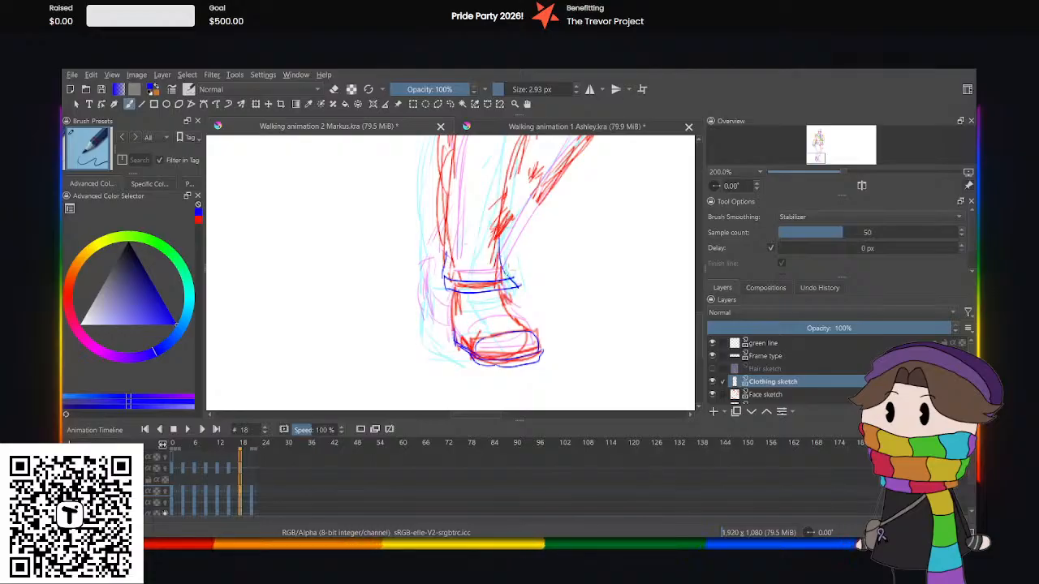
# Sketch the shoe's lacing panel and lace bands at frame 18, plus a small mark beside the leg above the cuff.
pyautogui.moveTo(468, 289); pyautogui.dragTo(485, 321)
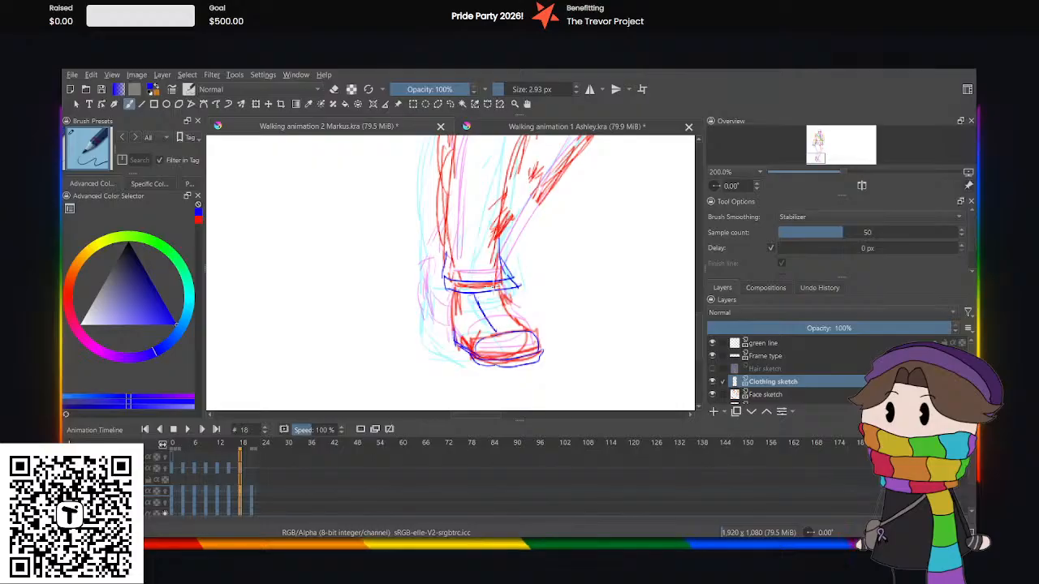
pyautogui.moveTo(492, 286); pyautogui.dragTo(511, 325)
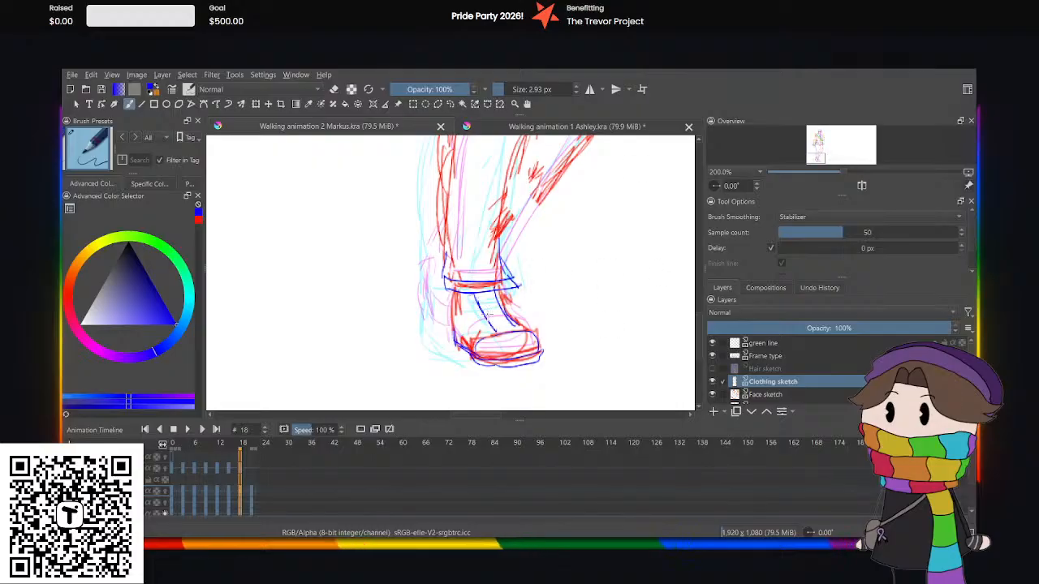
pyautogui.moveTo(473, 303)
pyautogui.mouseDown()
pyautogui.moveTo(514, 310)
pyautogui.moveTo(489, 327)
pyautogui.moveTo(513, 315)
pyautogui.mouseUp()
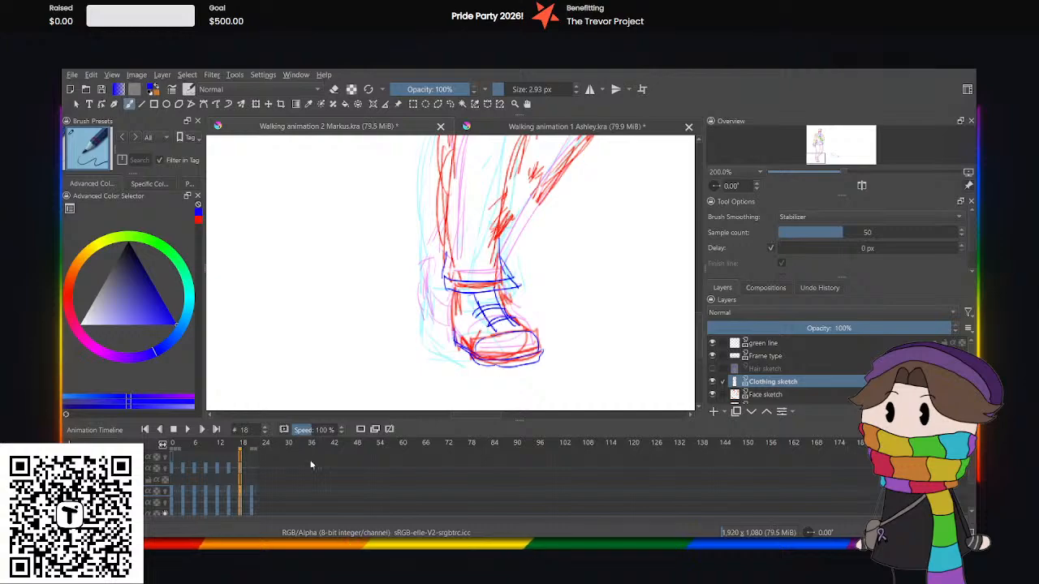
pyautogui.click(254, 492)
pyautogui.click(244, 491)
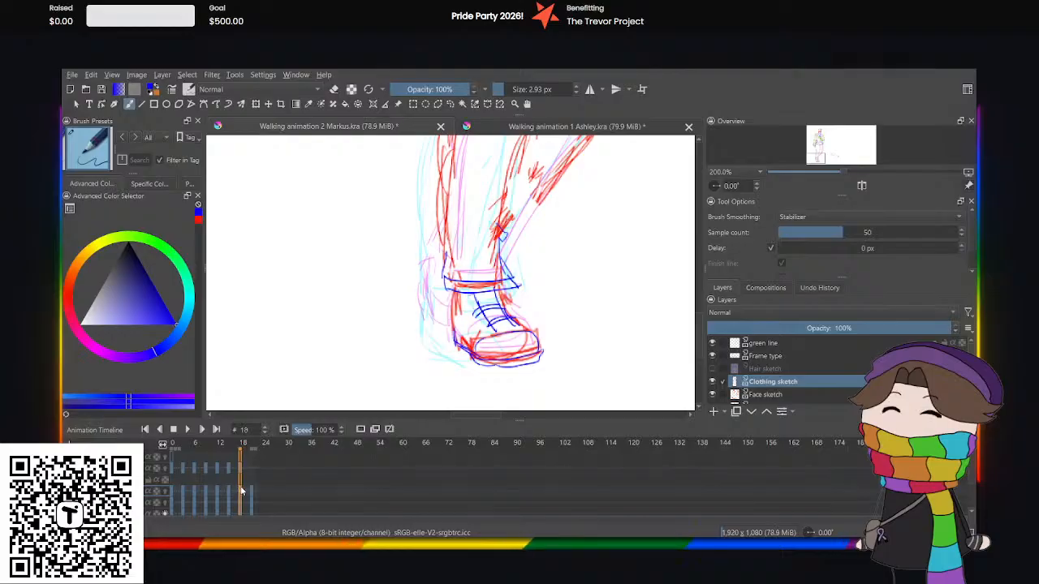
# At frame 21, sketch the planted shoe's sole and toe cap and its trouser cuff in blue, plus the rear leg's lower edge lines.
pyautogui.click(254, 492)
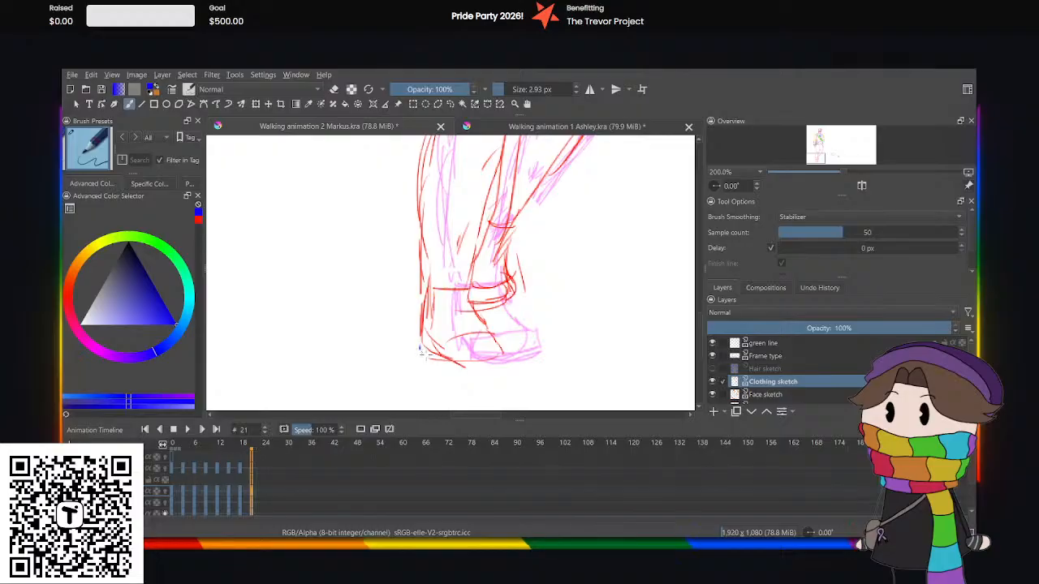
pyautogui.moveTo(420, 350)
pyautogui.mouseDown()
pyautogui.moveTo(448, 367)
pyautogui.moveTo(501, 365)
pyautogui.mouseUp()
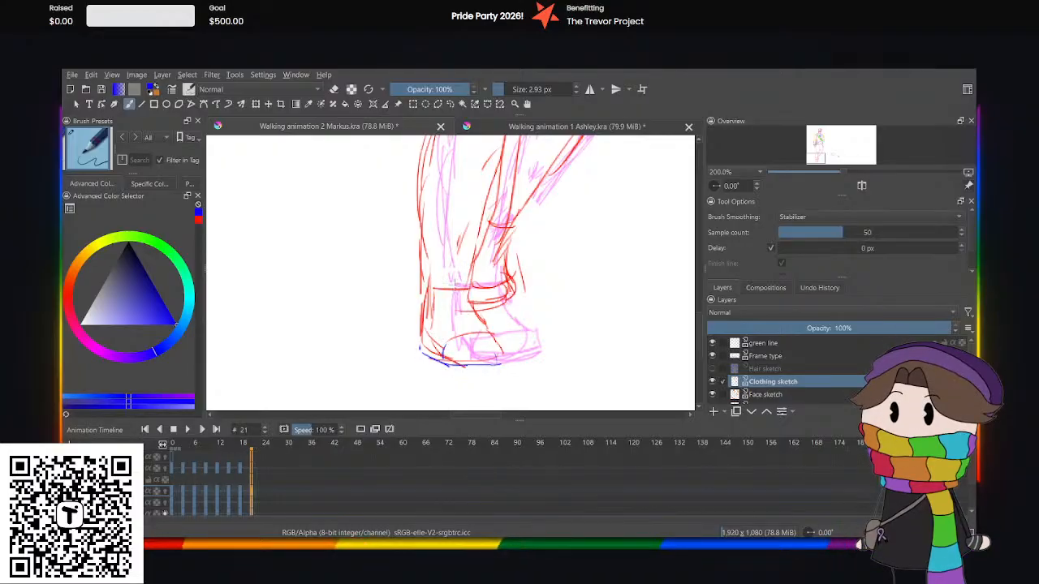
pyautogui.moveTo(480, 295)
pyautogui.mouseDown()
pyautogui.moveTo(418, 294)
pyautogui.moveTo(421, 283)
pyautogui.moveTo(490, 284)
pyautogui.mouseUp()
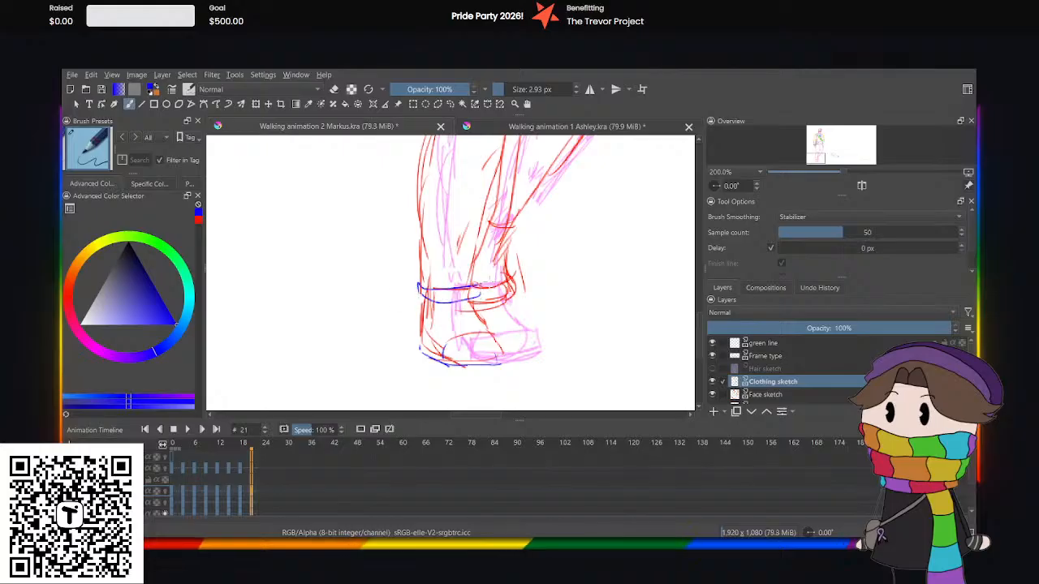
pyautogui.moveTo(493, 201)
pyautogui.mouseDown()
pyautogui.moveTo(494, 268)
pyautogui.moveTo(474, 214)
pyautogui.mouseUp()
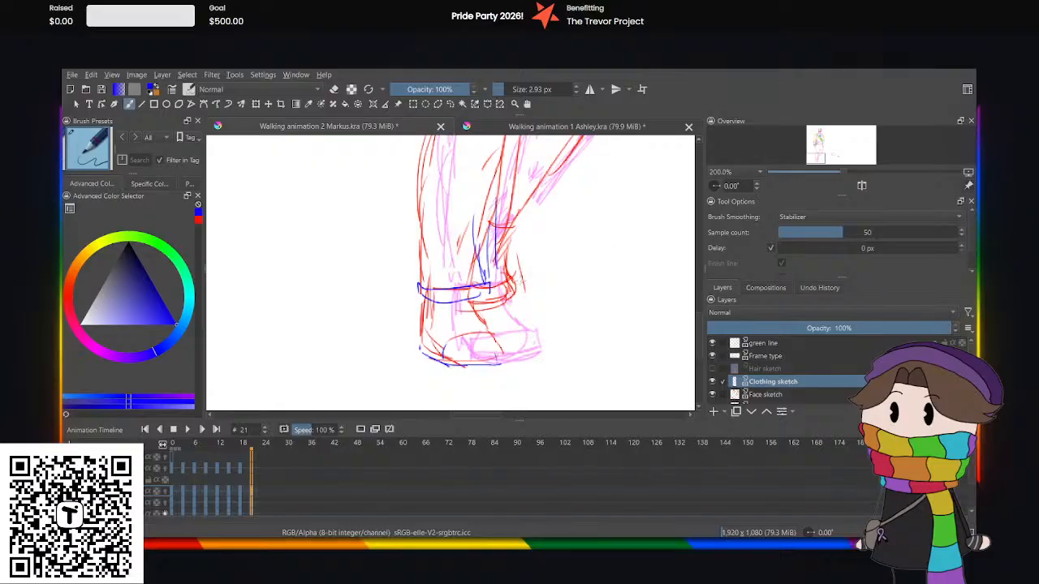
# Sketch the lacing panel and lace bands on the planted shoe at frame 21.
pyautogui.moveTo(448, 302); pyautogui.dragTo(452, 332)
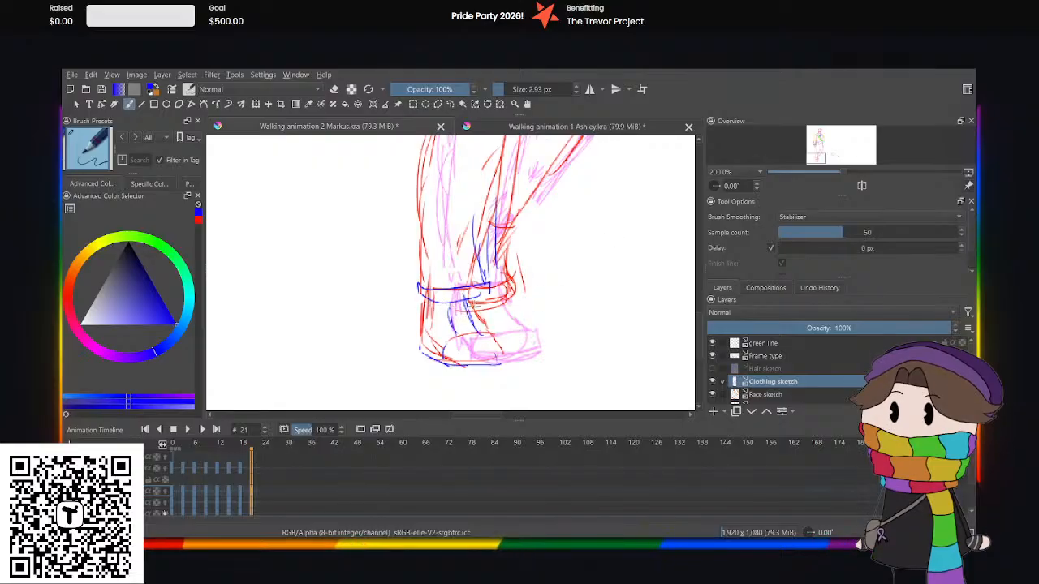
pyautogui.moveTo(480, 307)
pyautogui.mouseDown()
pyautogui.moveTo(444, 311)
pyautogui.moveTo(477, 304)
pyautogui.moveTo(441, 329)
pyautogui.mouseUp()
pyautogui.moveTo(441, 331); pyautogui.dragTo(486, 317)
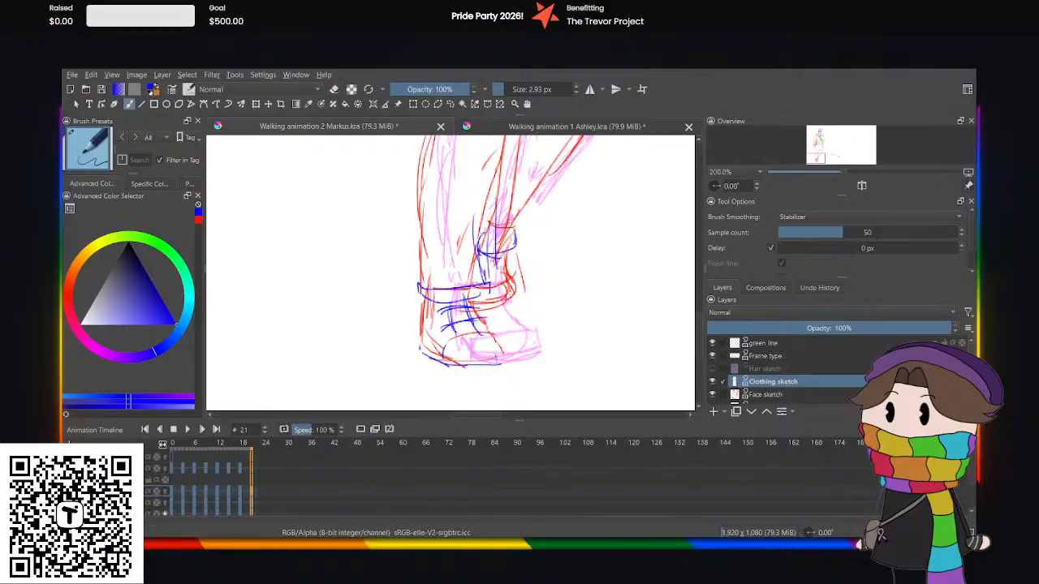
# Sketch the raised rear foot's trouser cuff, shoe side and toe cap at frame 21.
pyautogui.moveTo(485, 231); pyautogui.dragTo(500, 242)
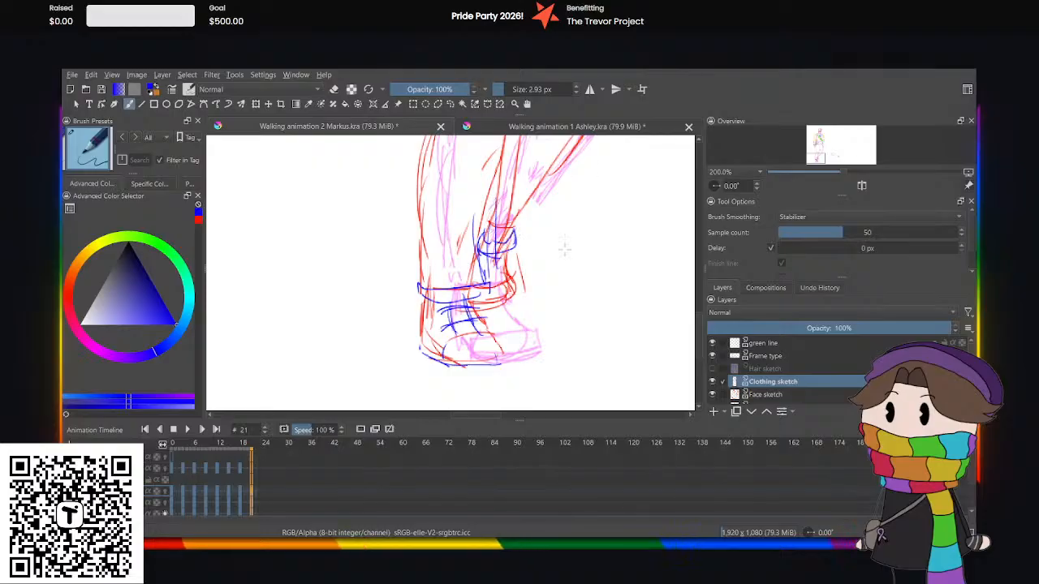
pyautogui.hotkey('ctrl', '+')
pyautogui.hotkey('ctrl', '+')
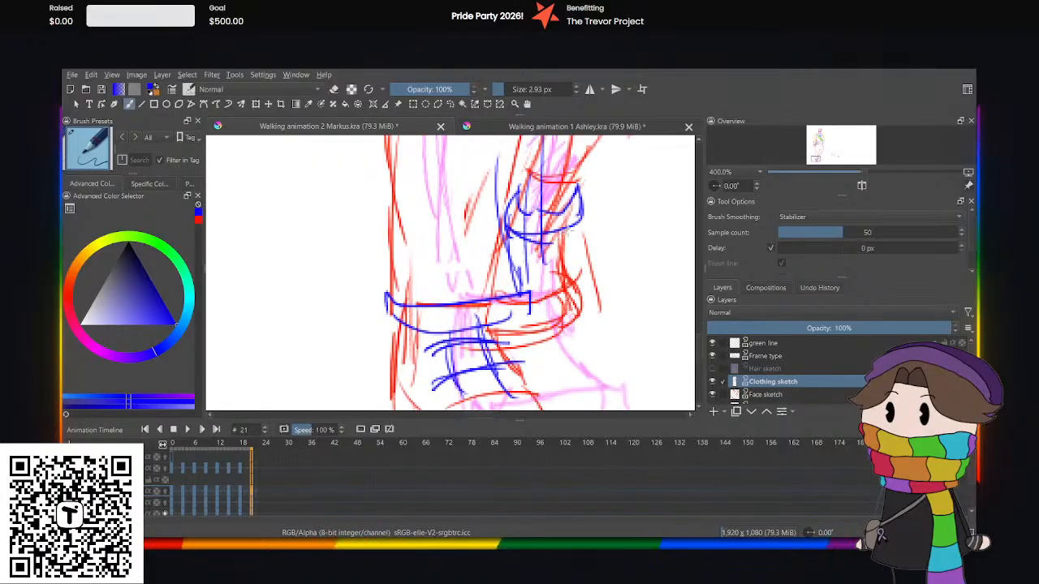
pyautogui.moveTo(561, 247)
pyautogui.mouseDown()
pyautogui.moveTo(554, 346)
pyautogui.moveTo(501, 357)
pyautogui.mouseUp()
pyautogui.moveTo(564, 314); pyautogui.dragTo(494, 325)
pyautogui.moveTo(498, 326); pyautogui.dragTo(560, 317)
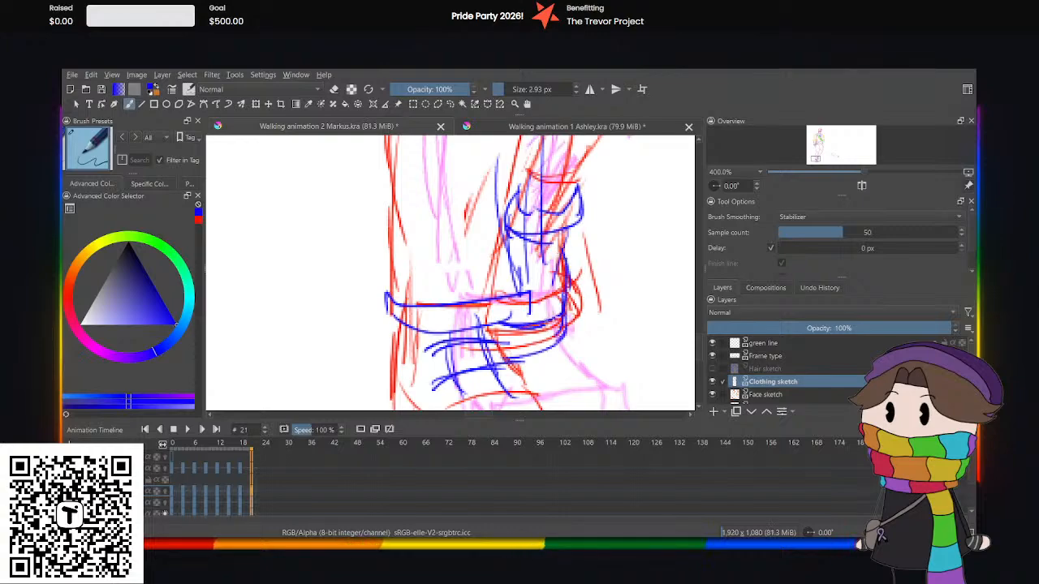
# Add the lacing panel edges and lace bands to the raised rear shoe at frame 21.
pyautogui.moveTo(519, 234); pyautogui.dragTo(520, 318)
pyautogui.moveTo(562, 227); pyautogui.dragTo(544, 312)
pyautogui.moveTo(552, 274)
pyautogui.mouseDown()
pyautogui.moveTo(554, 317)
pyautogui.moveTo(560, 290)
pyautogui.moveTo(499, 292)
pyautogui.moveTo(558, 262)
pyautogui.moveTo(498, 260)
pyautogui.mouseUp()
# Play the walk cycle from frame 0 to check how the full clothing sketch moves.
pyautogui.scroll(-5, 538, 224)
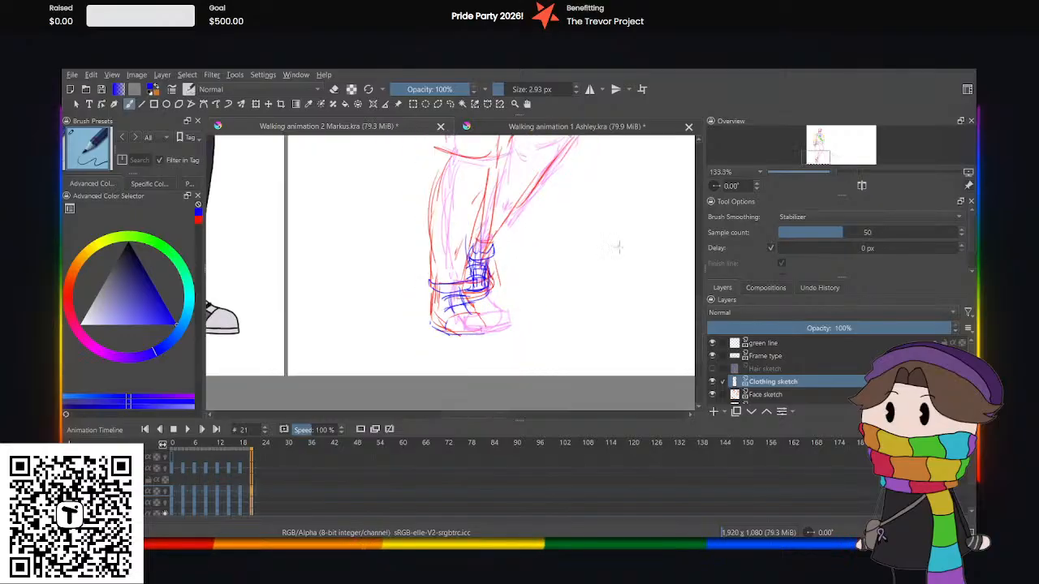
pyautogui.moveTo(701, 317); pyautogui.dragTo(704, 292)
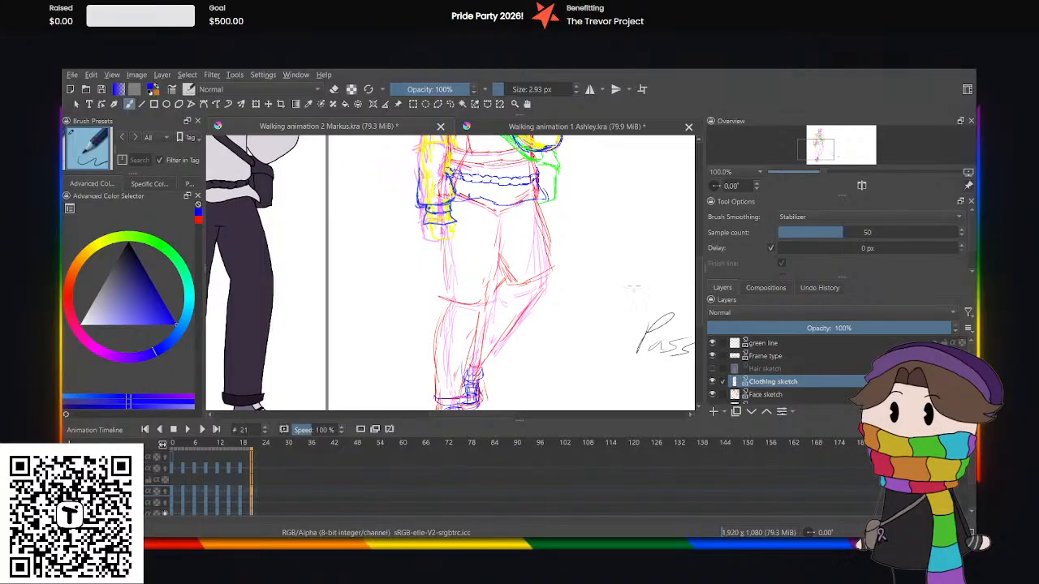
pyautogui.click(174, 478)
pyautogui.scroll(-2, 523, 251)
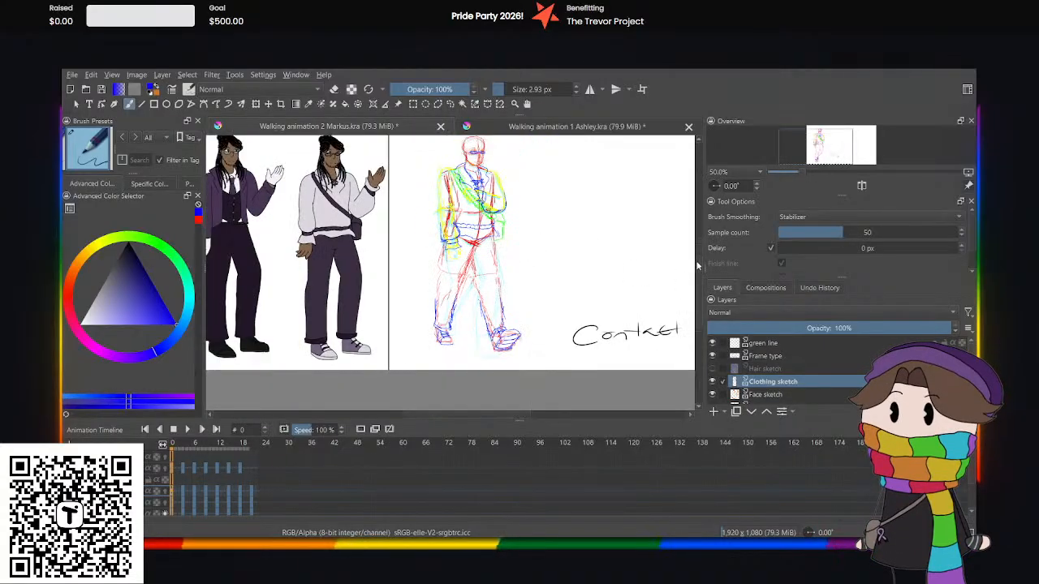
pyautogui.scroll(1, 667, 253)
pyautogui.click(187, 429)
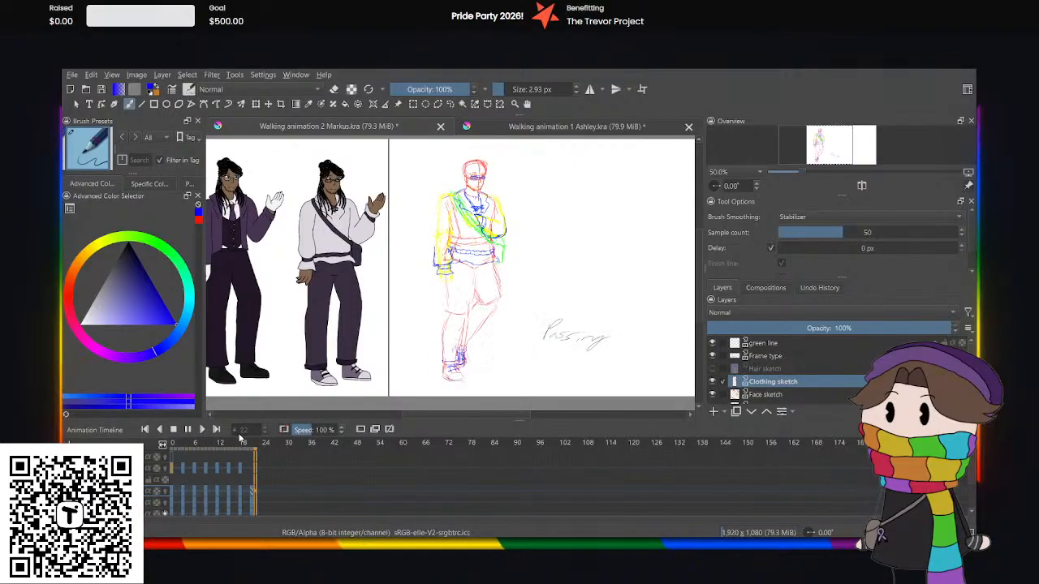
pyautogui.click(187, 429)
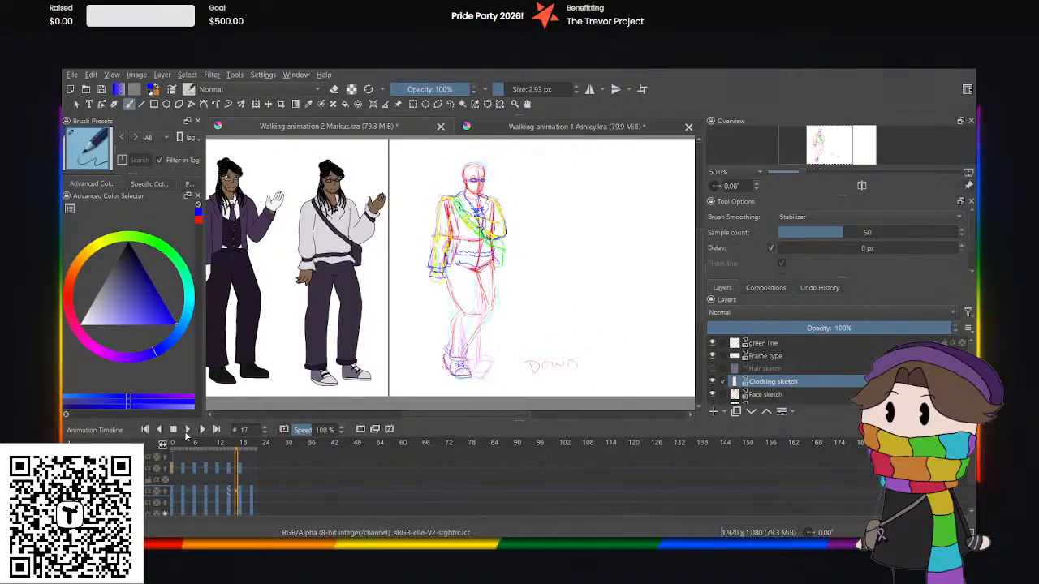
# Compare the leg and shoe sketches across the early frames from 0 to 6.
pyautogui.click(194, 487)
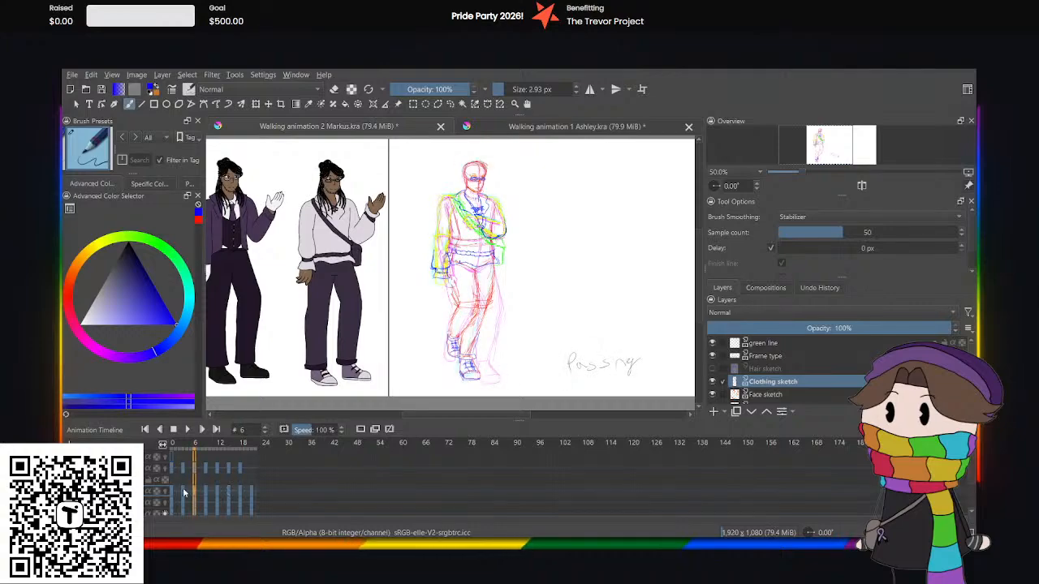
pyautogui.click(186, 492)
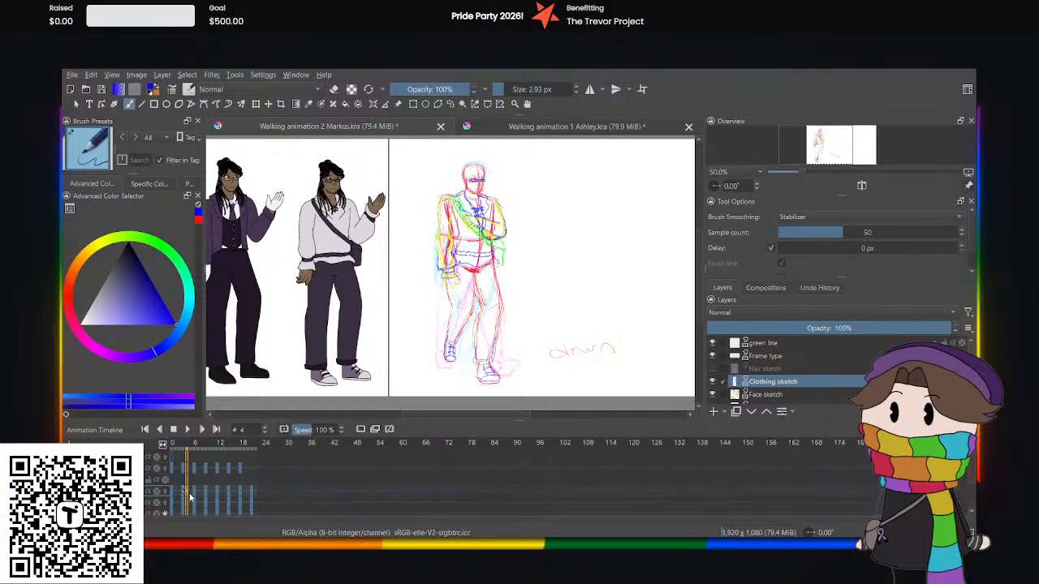
pyautogui.click(180, 492)
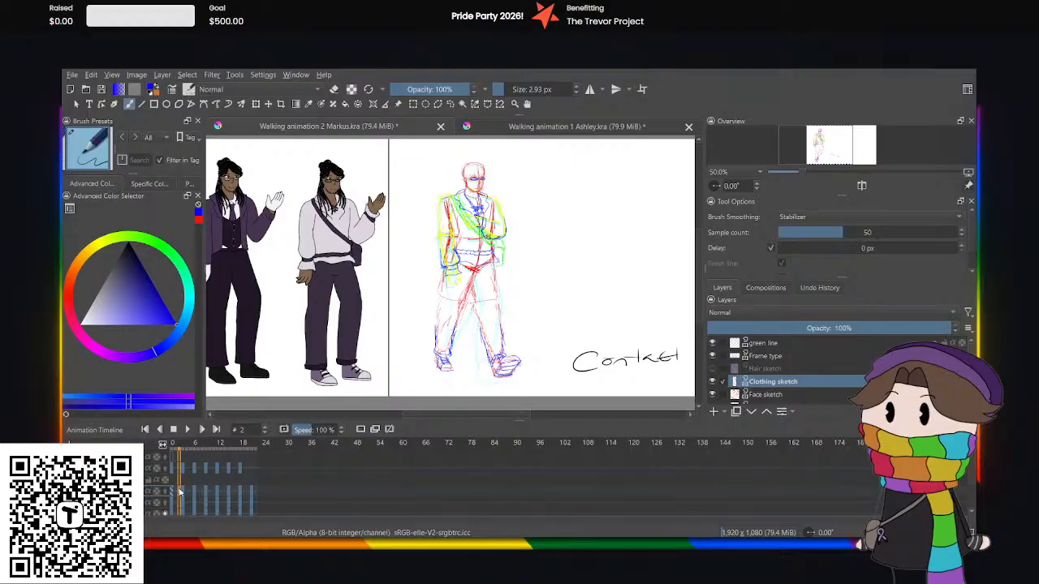
pyautogui.click(184, 494)
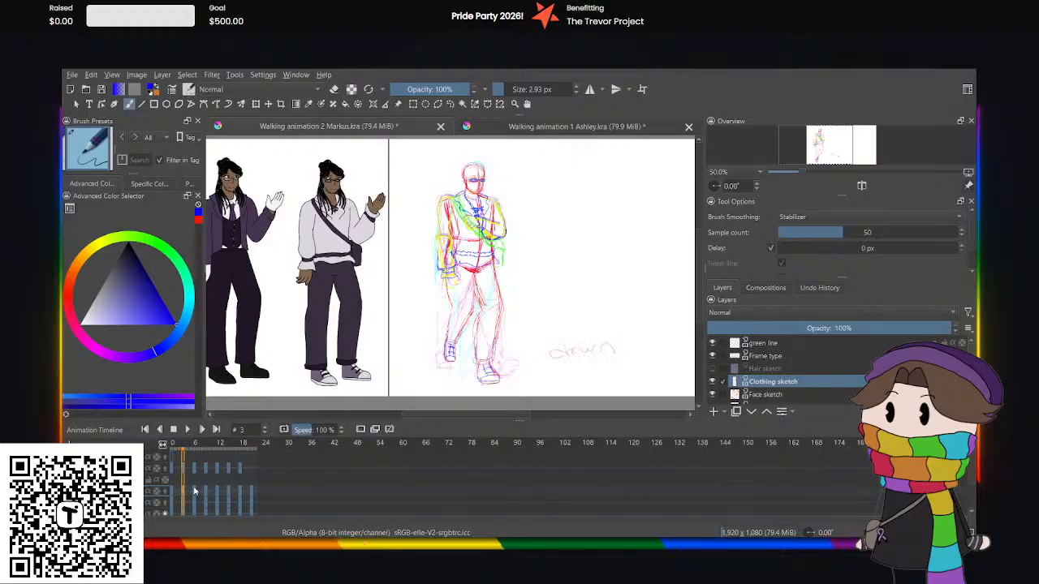
pyautogui.click(192, 493)
pyautogui.click(174, 493)
# Replay the cycle and inspect the shoe placement at individual frames, including 6, 9, 12 and 15.
pyautogui.click(187, 430)
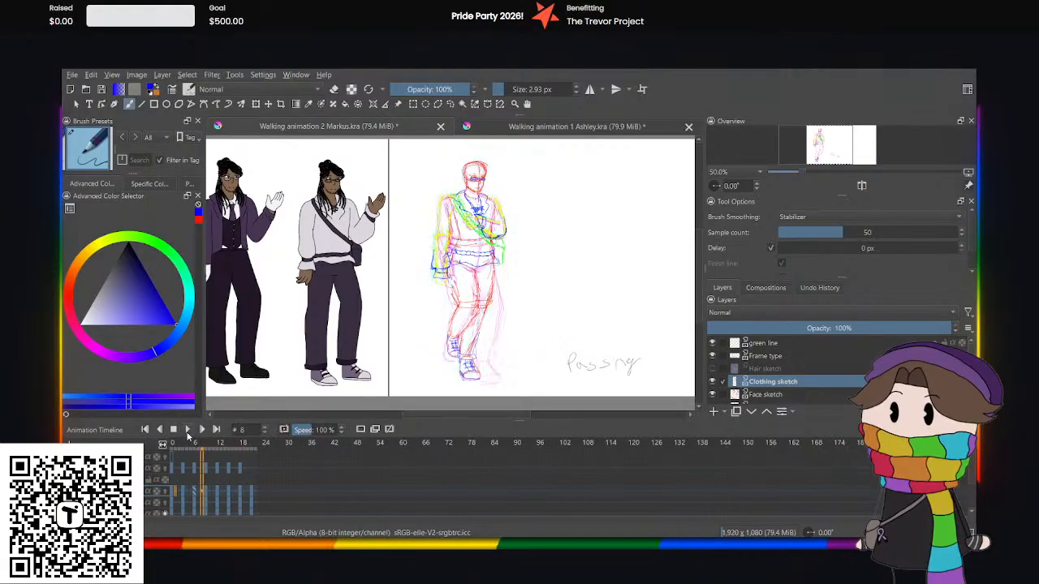
pyautogui.click(187, 429)
pyautogui.moveTo(180, 488); pyautogui.dragTo(193, 492)
pyautogui.click(205, 494)
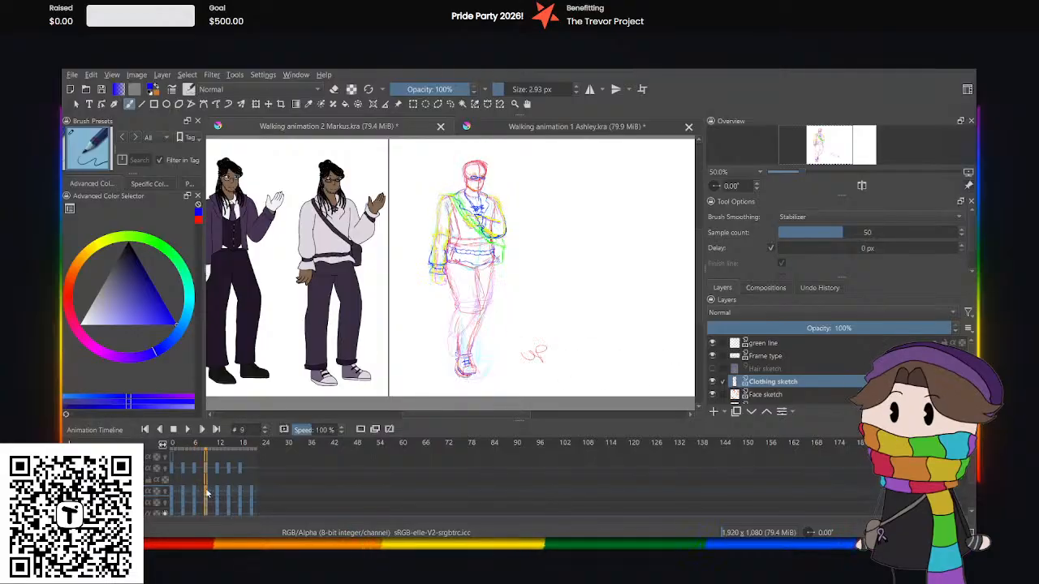
pyautogui.hotkey('ctrl', '+')
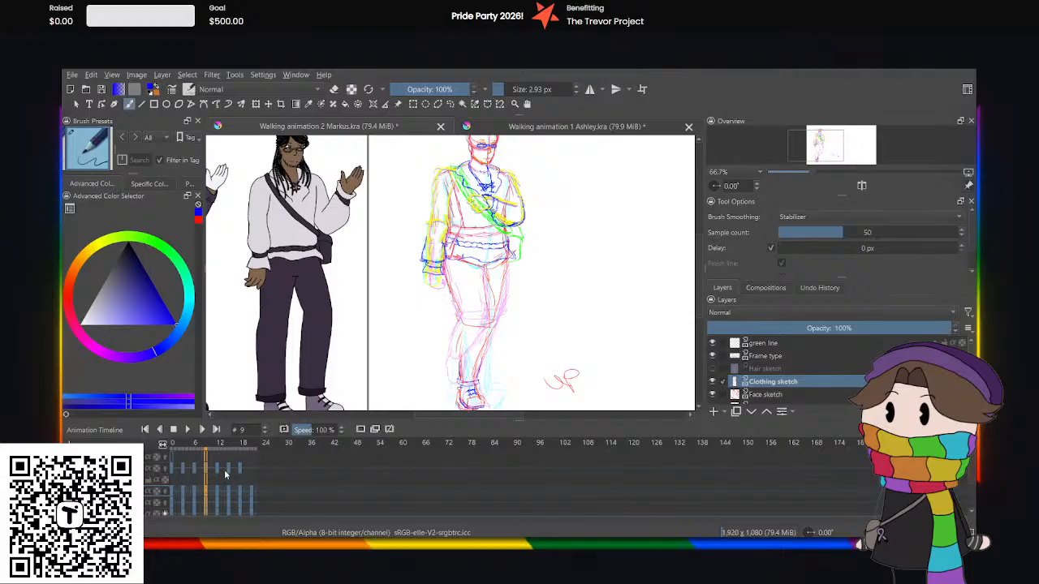
pyautogui.click(218, 499)
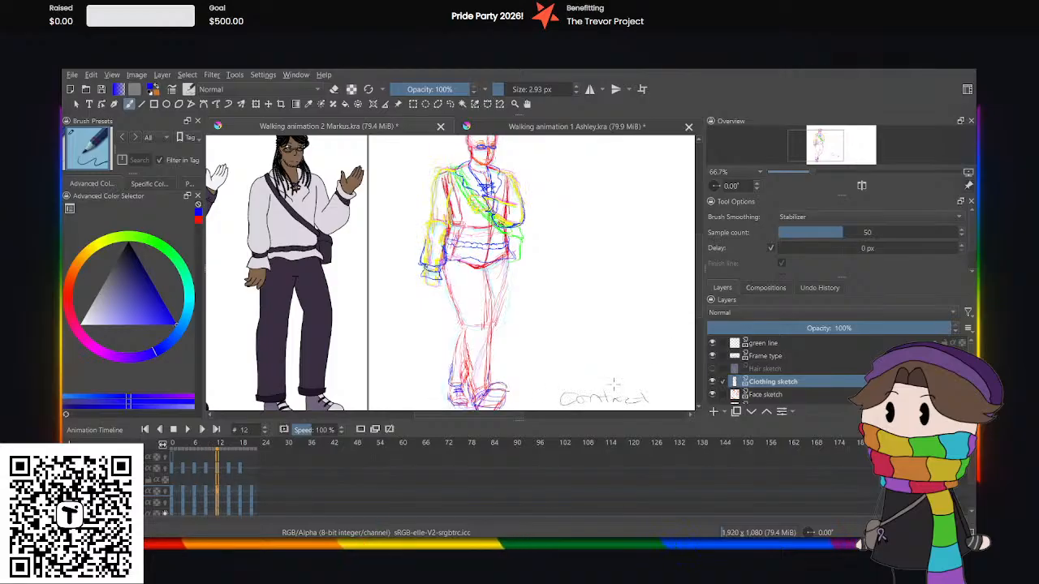
pyautogui.moveTo(699, 317); pyautogui.dragTo(699, 337)
pyautogui.click(195, 491)
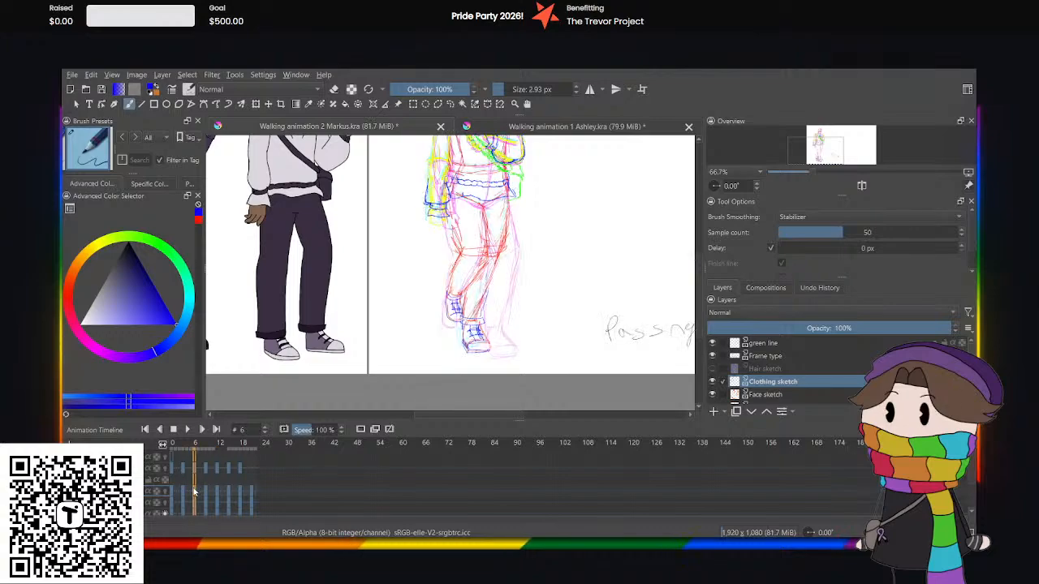
pyautogui.click(229, 493)
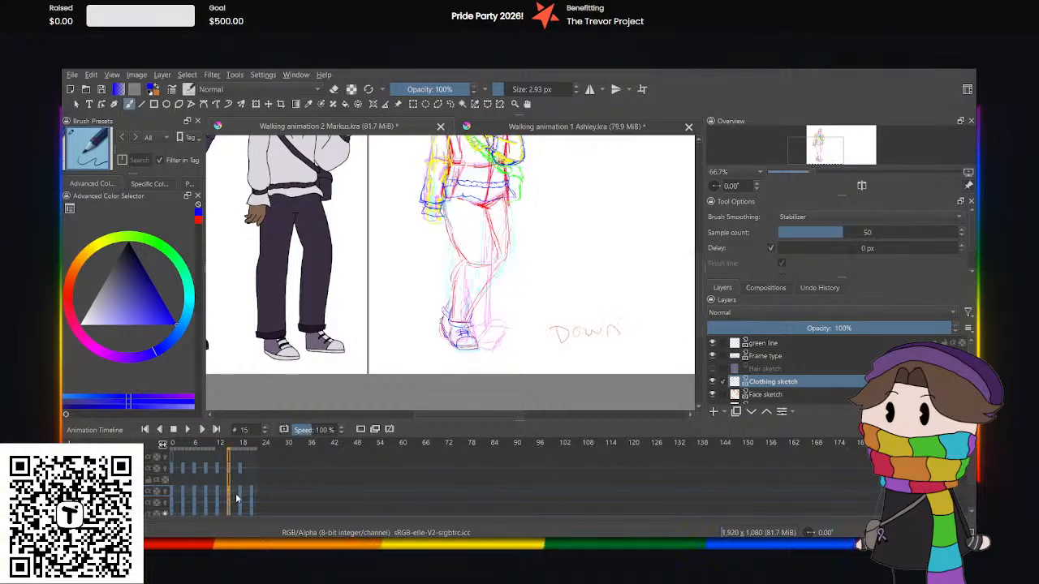
# At frame 18, select the planted shoe and cuff sketch with a freehand selection and transform it slightly upward.
pyautogui.click(242, 497)
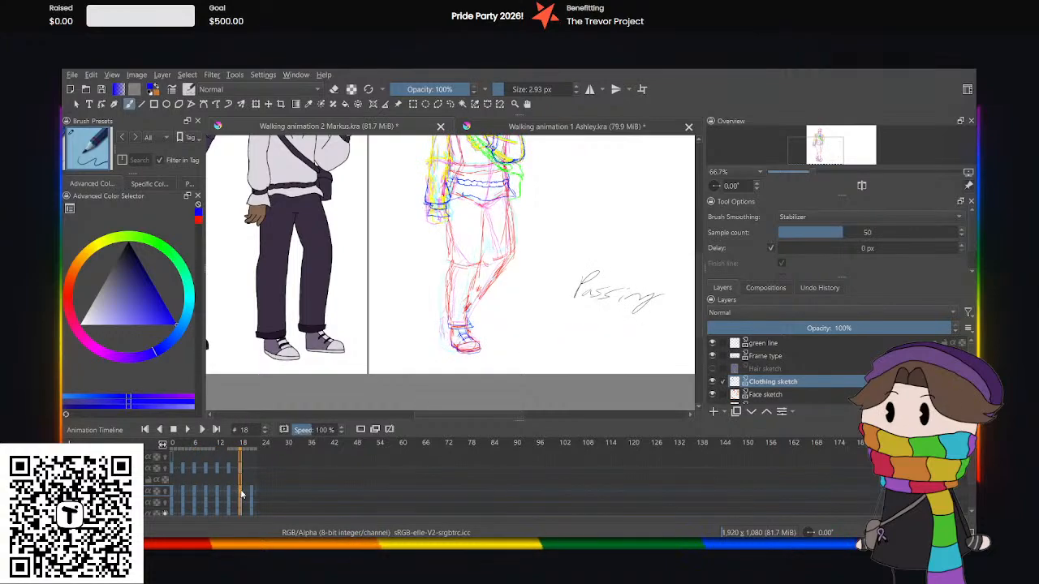
pyautogui.click(451, 105)
pyautogui.moveTo(430, 334)
pyautogui.mouseDown()
pyautogui.moveTo(420, 371)
pyautogui.moveTo(425, 347)
pyautogui.mouseUp()
pyautogui.click(258, 104)
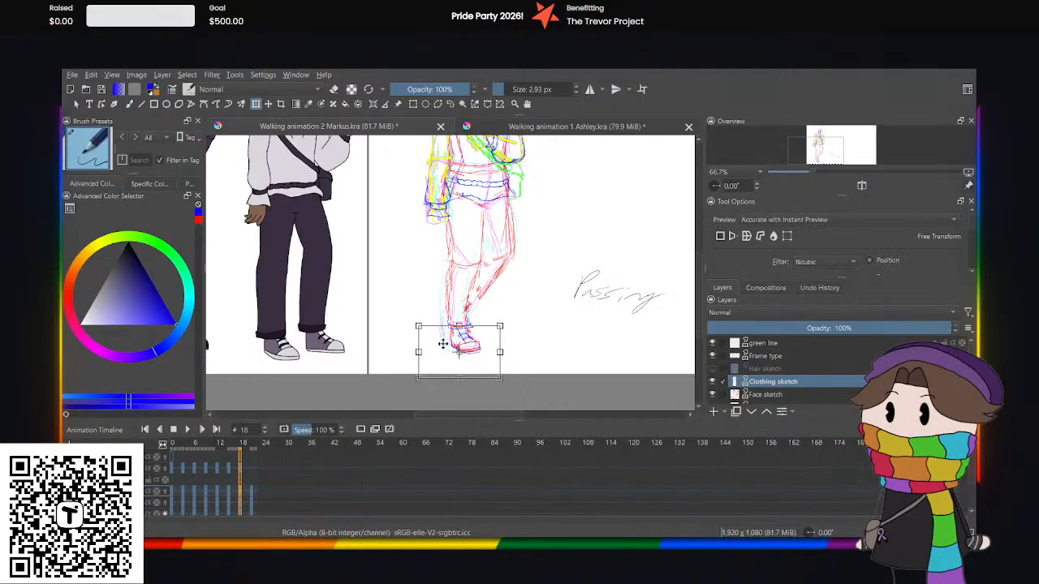
pyautogui.moveTo(445, 348); pyautogui.dragTo(444, 343)
pyautogui.click(450, 104)
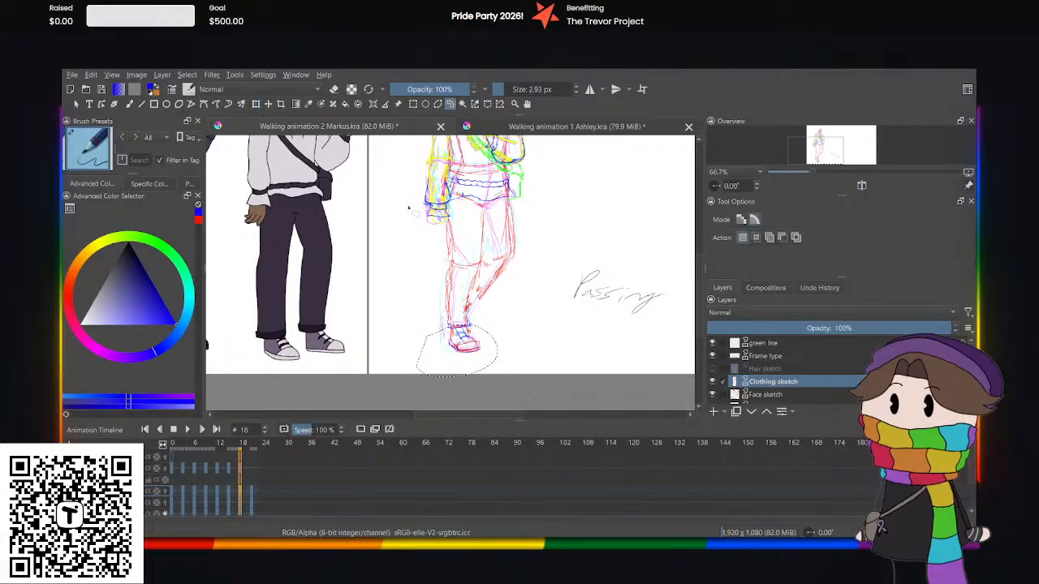
# Play the walk cycle from the start at a wider view to check the adjusted shoe's motion.
pyautogui.click(173, 487)
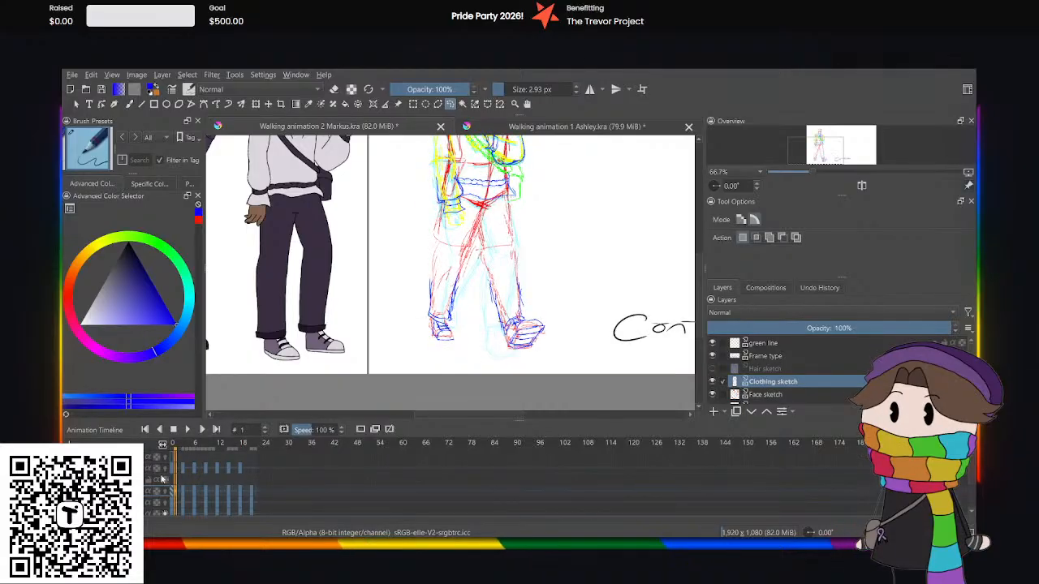
pyautogui.click(170, 490)
pyautogui.click(185, 430)
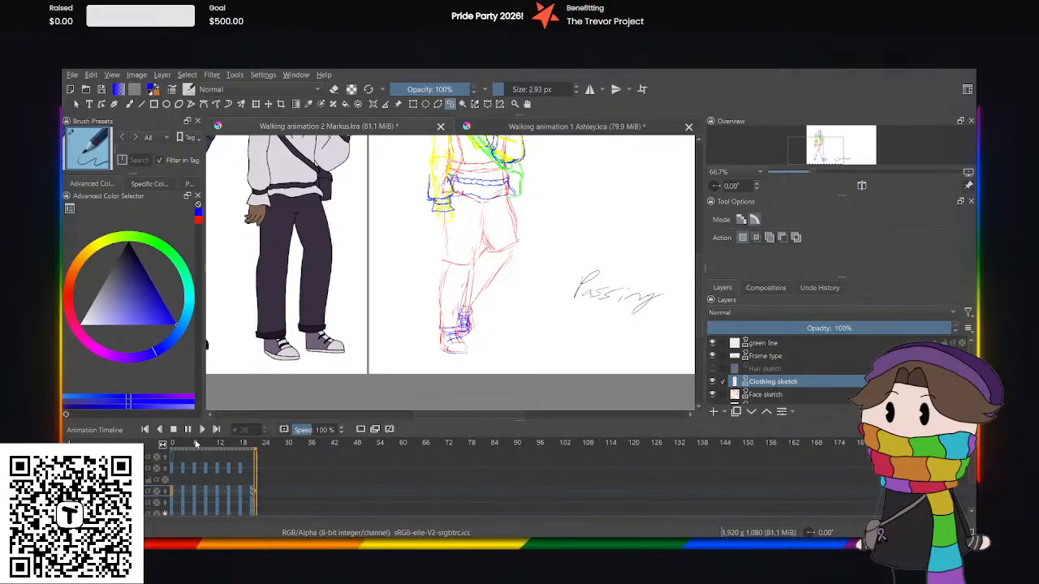
pyautogui.hotkey('ctrl', '-')
pyautogui.hotkey('ctrl', '-')
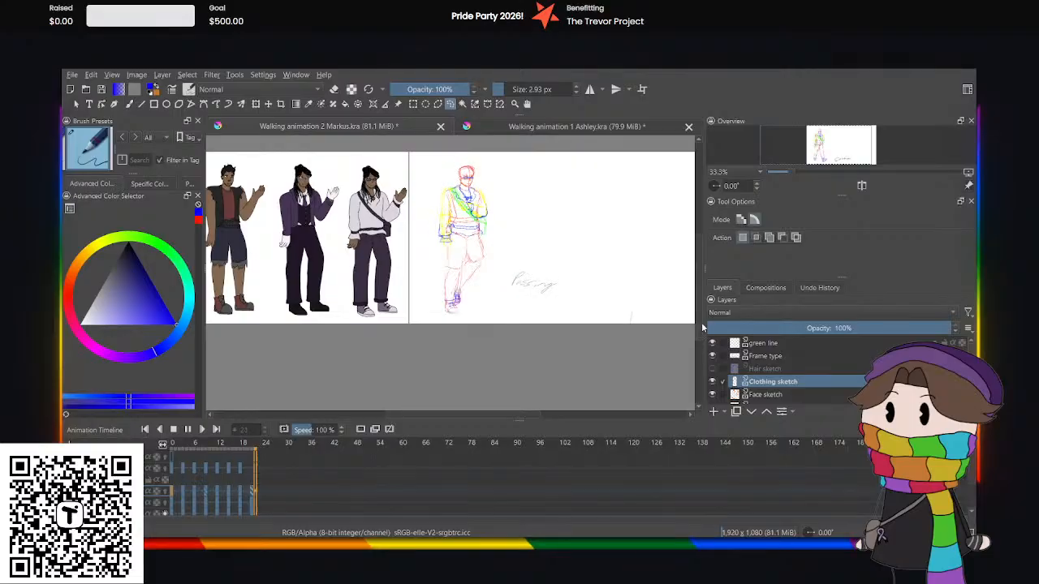
pyautogui.moveTo(705, 324); pyautogui.dragTo(703, 313)
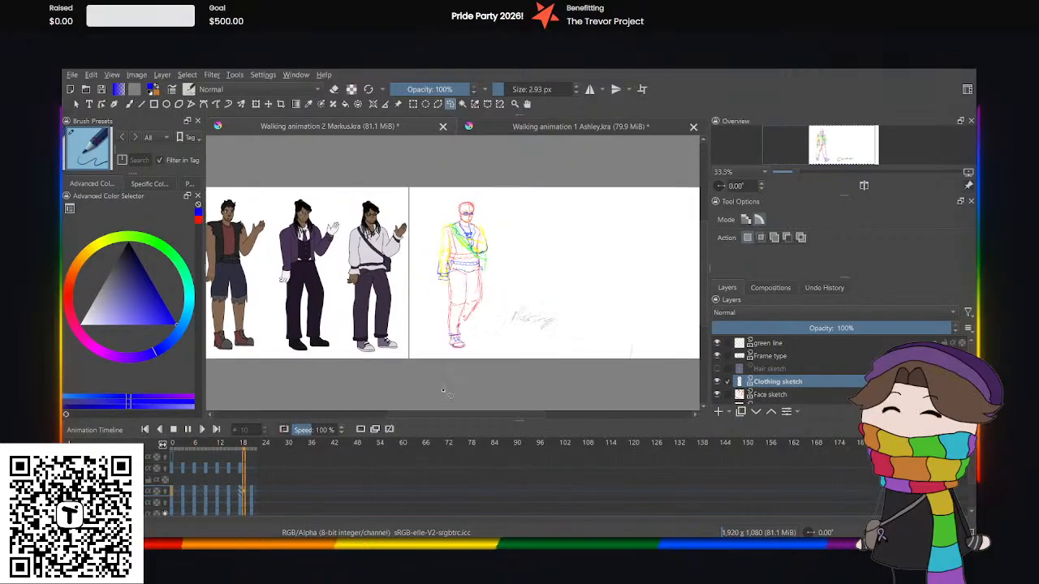
pyautogui.hotkey('ctrl', '+')
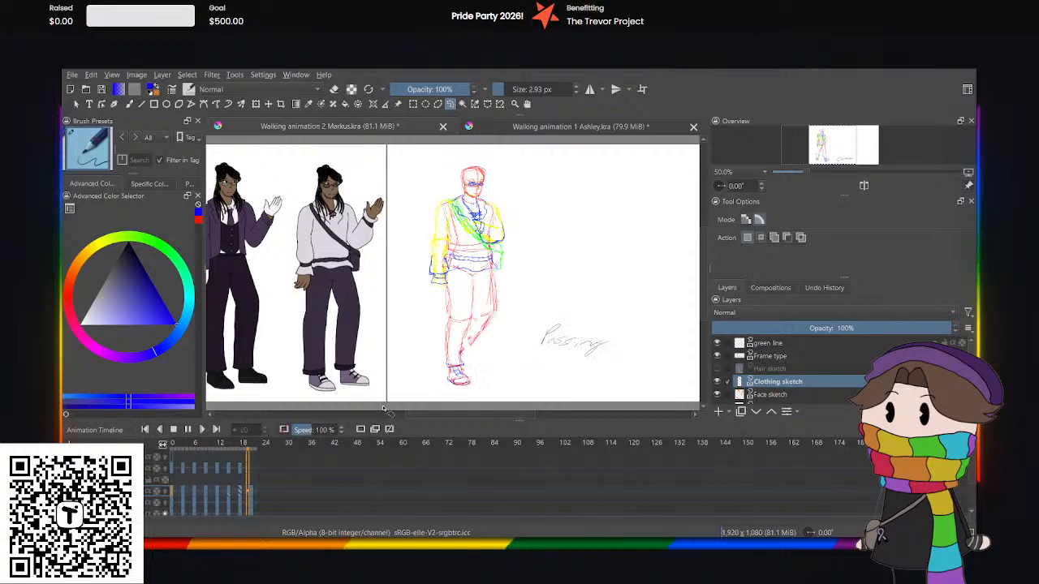
pyautogui.click(188, 429)
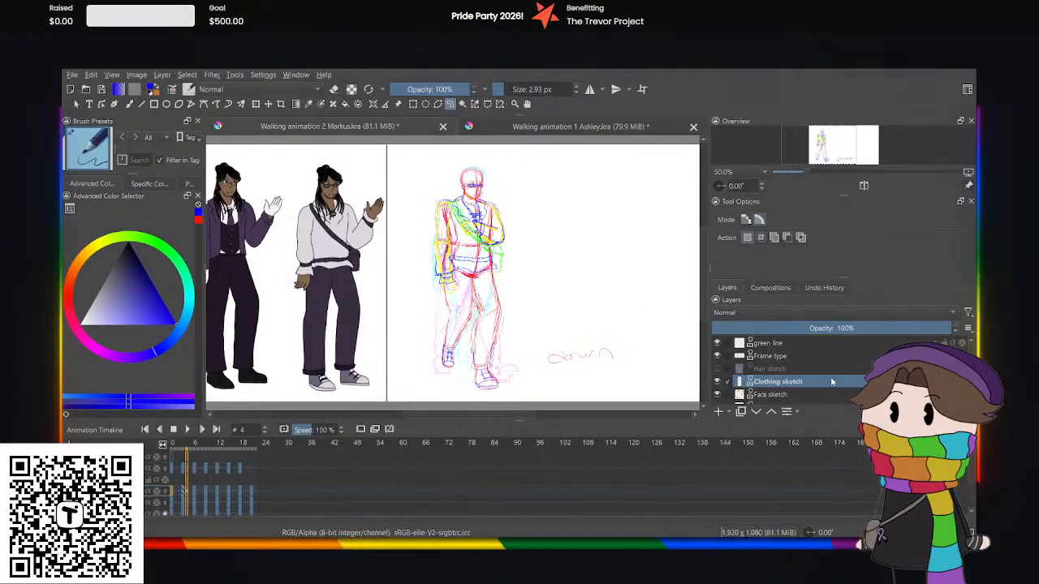
# Make the Hair sketch layer active and visible, with the view on the character's head.
pyautogui.click(767, 368)
pyautogui.click(717, 368)
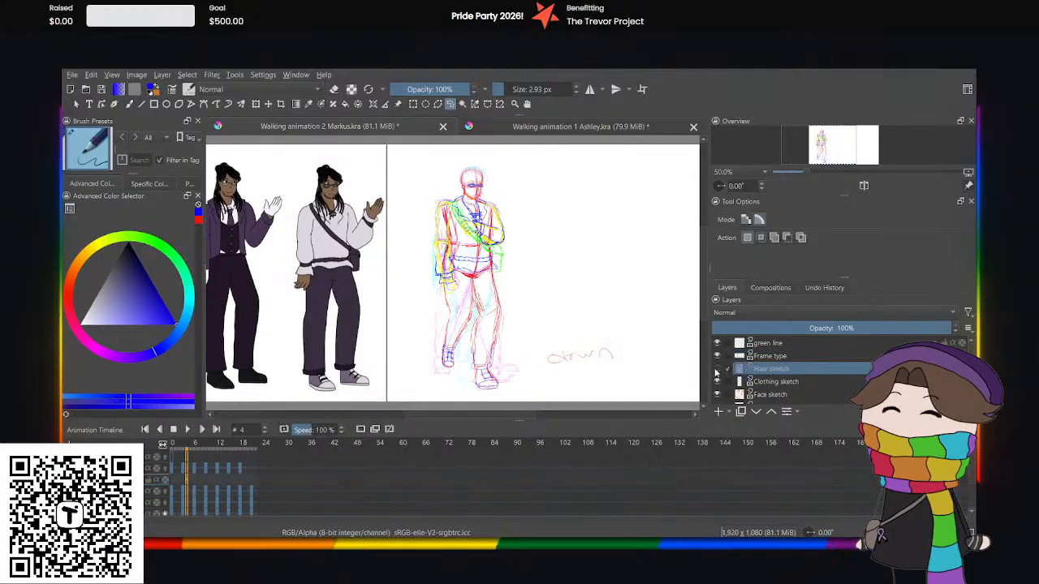
pyautogui.press('1')
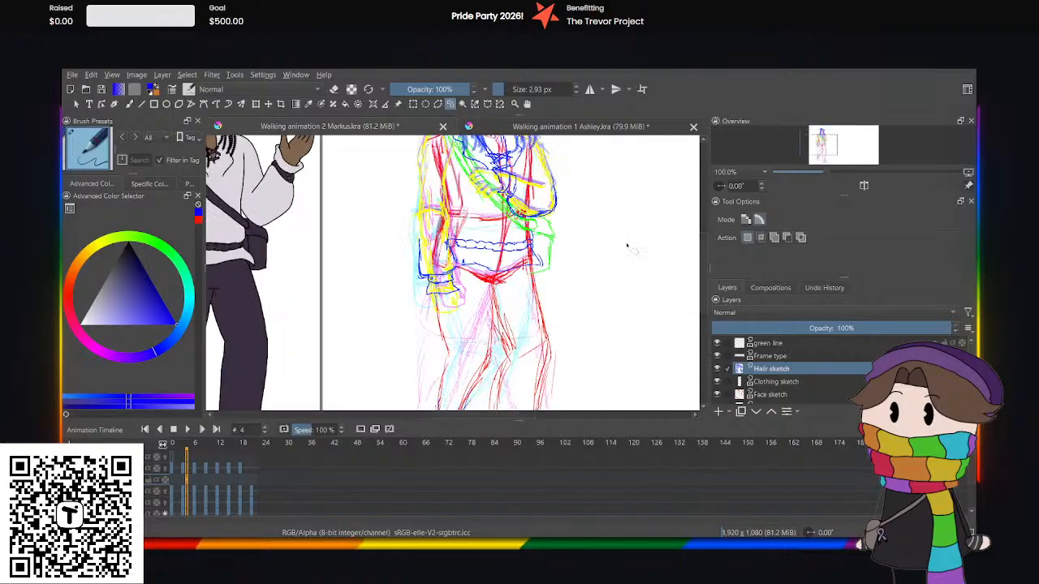
pyautogui.scroll(3, 698, 251)
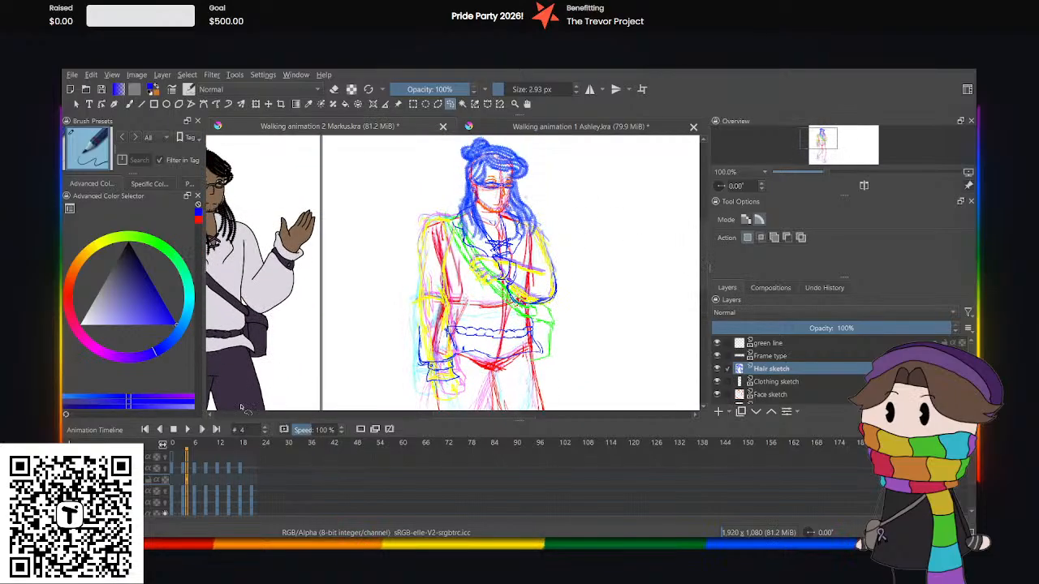
# Create a blank keyframe at frame 3 on the Hair sketch layer and turn on its onion skins.
pyautogui.click(172, 457)
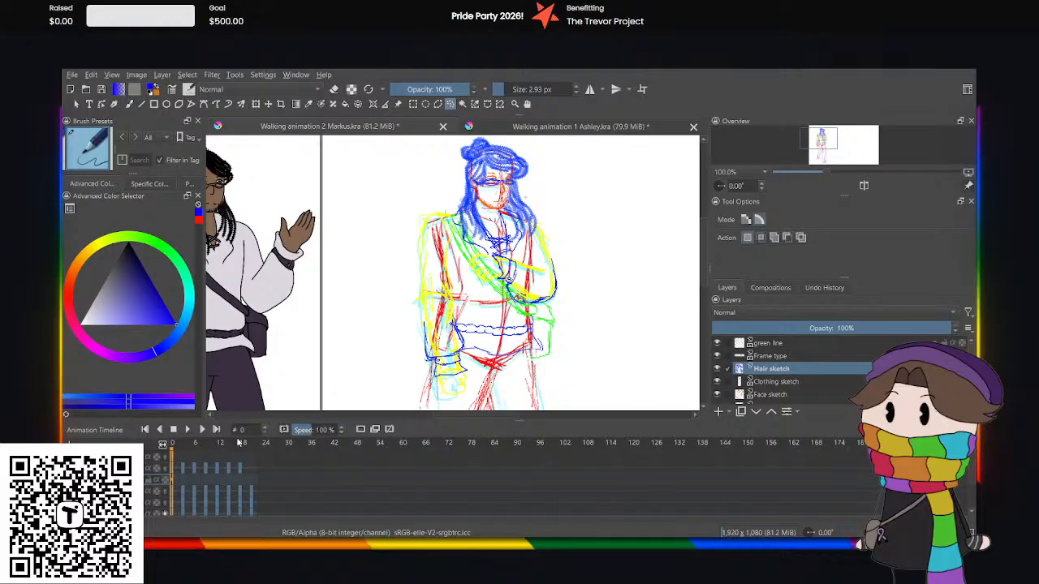
pyautogui.click(181, 485)
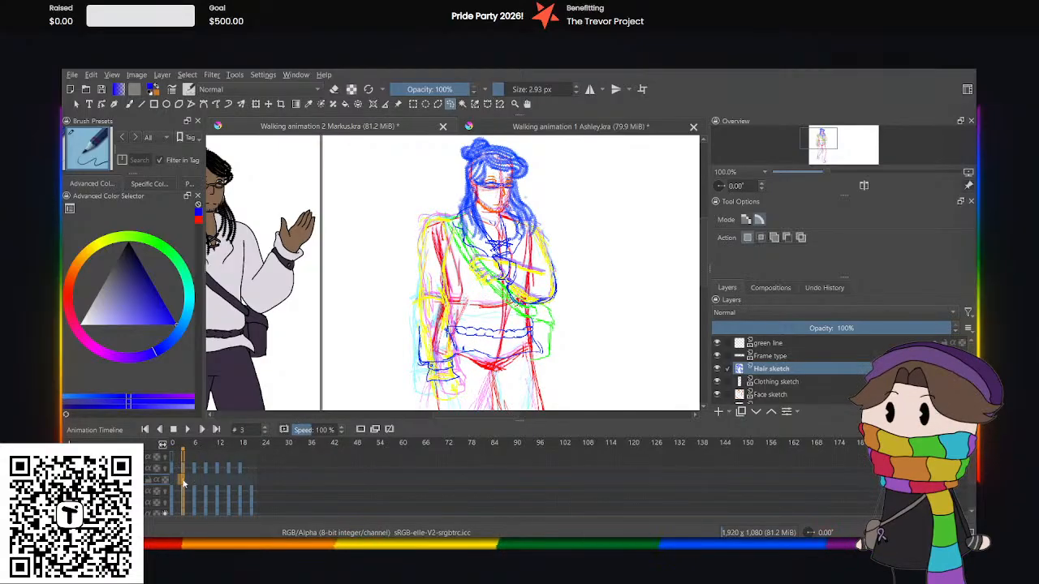
pyautogui.click(360, 430)
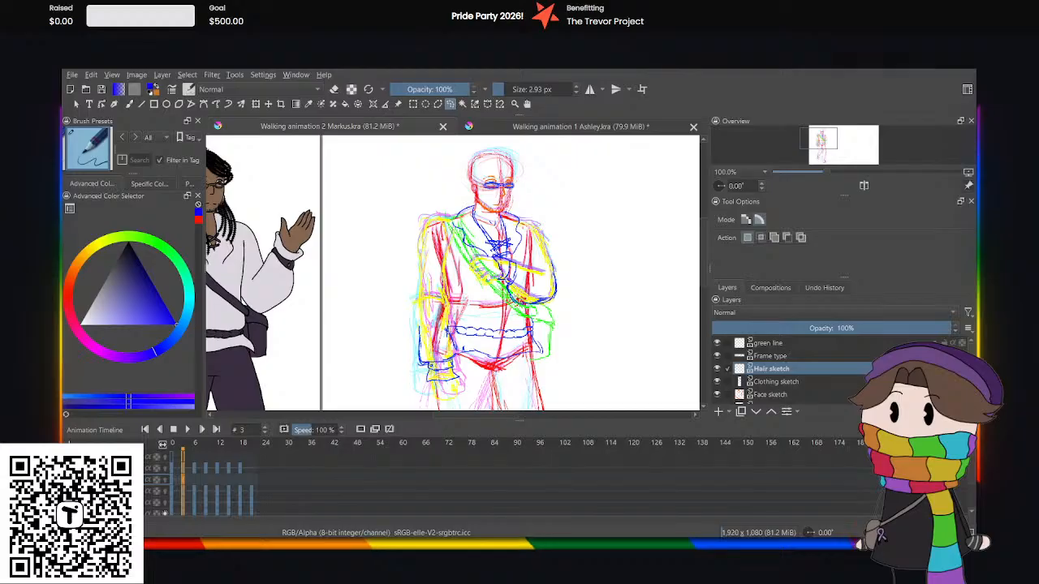
pyautogui.hotkey('ctrl', 'z')
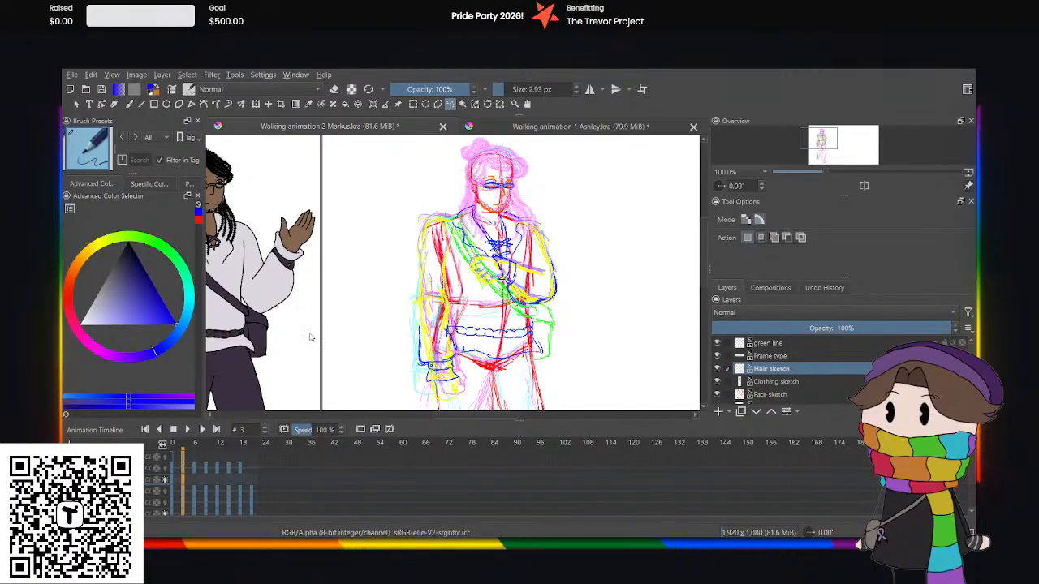
# Switch to the previous brush preset with the Freehand Brush tool and set its size to 7.30 px, testing strokes along the hair.
pyautogui.press('/')
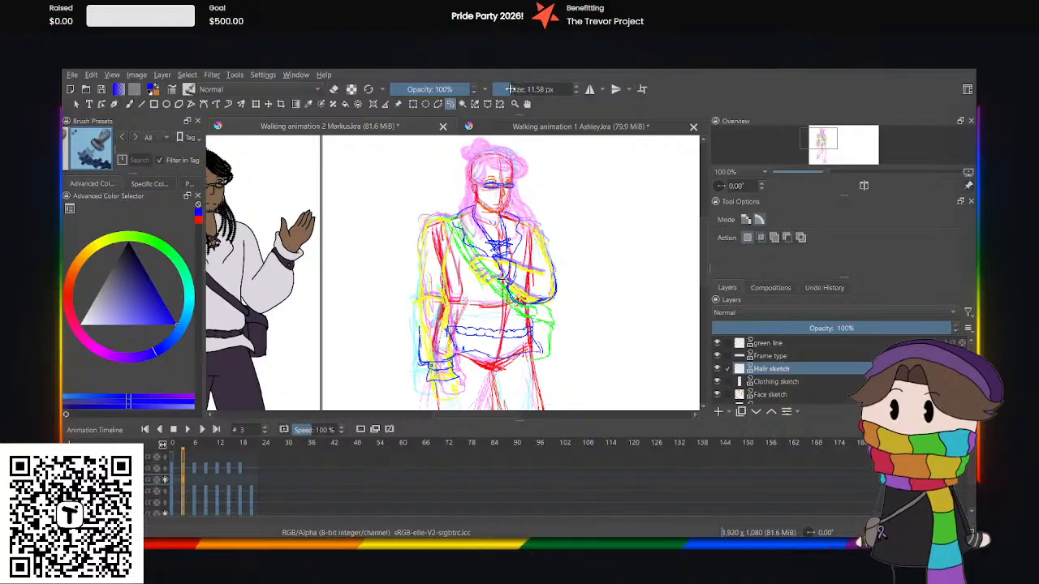
pyautogui.scroll(4, 555, 154)
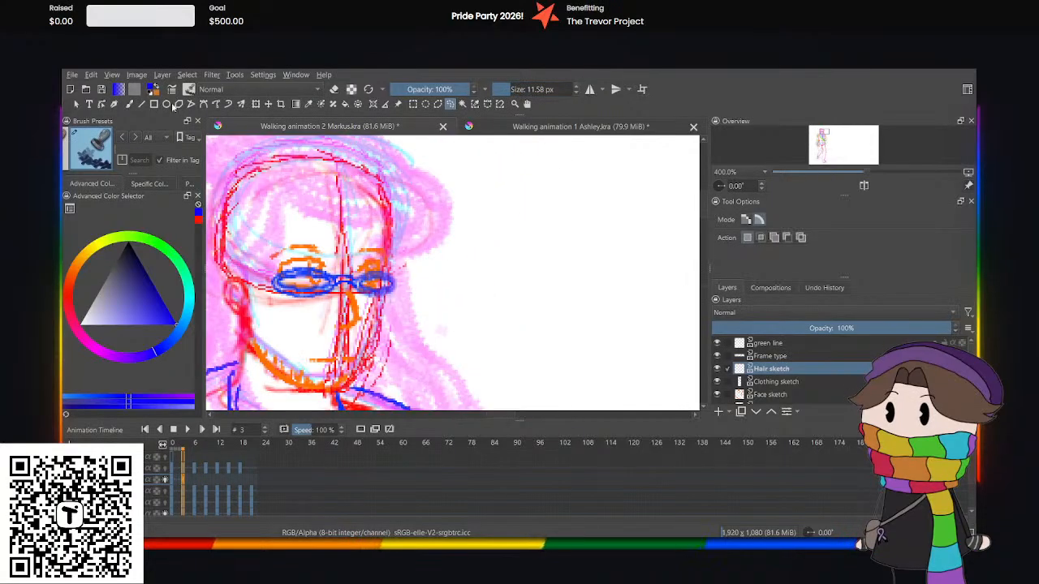
pyautogui.click(130, 104)
pyautogui.moveTo(380, 213)
pyautogui.mouseDown()
pyautogui.moveTo(404, 229)
pyautogui.moveTo(406, 285)
pyautogui.mouseUp()
pyautogui.hotkey('ctrl', 'z')
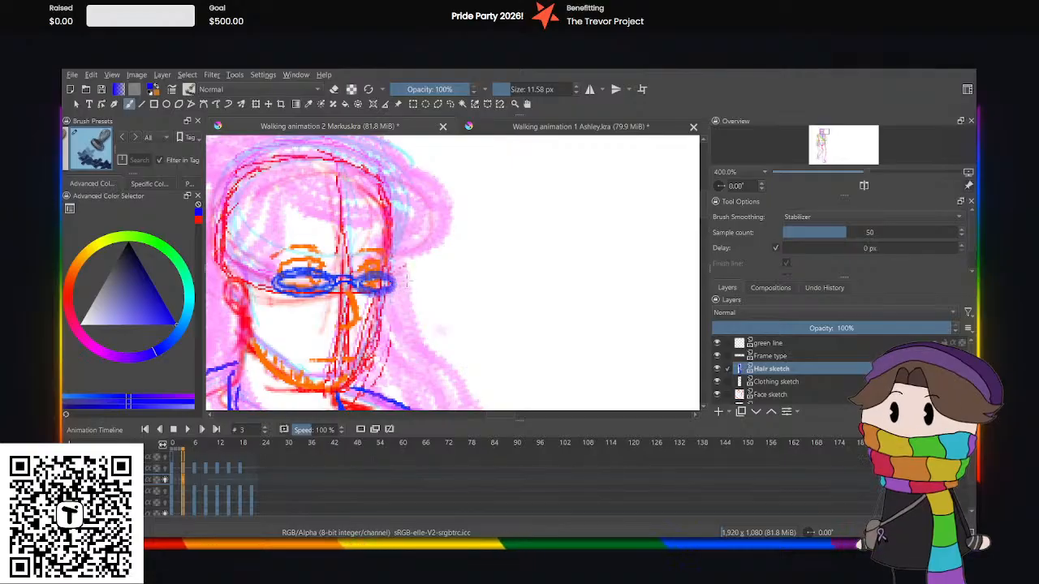
pyautogui.moveTo(506, 88); pyautogui.dragTo(499, 88)
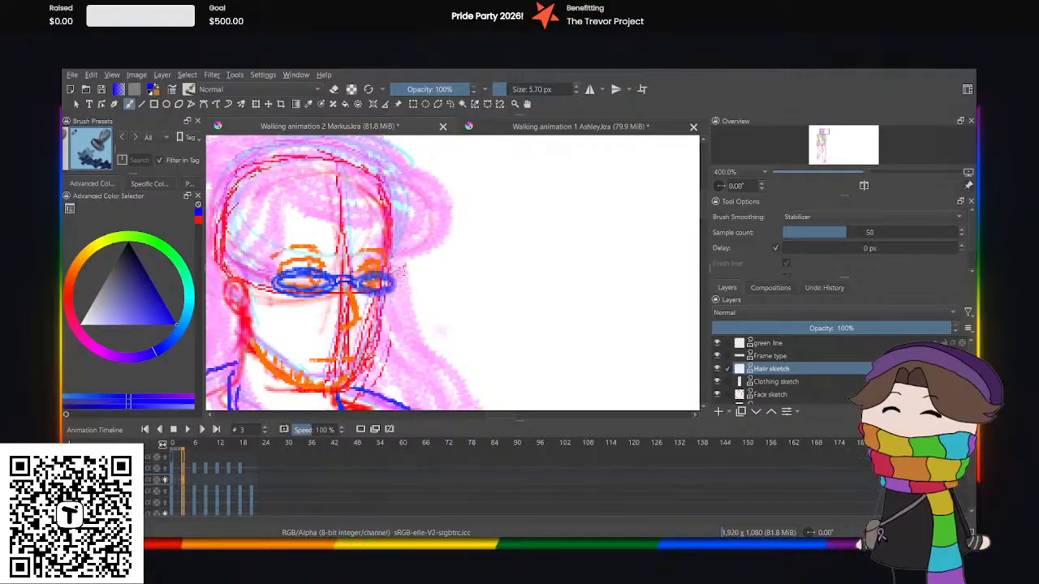
pyautogui.moveTo(399, 269)
pyautogui.mouseDown()
pyautogui.moveTo(422, 381)
pyautogui.moveTo(446, 402)
pyautogui.mouseUp()
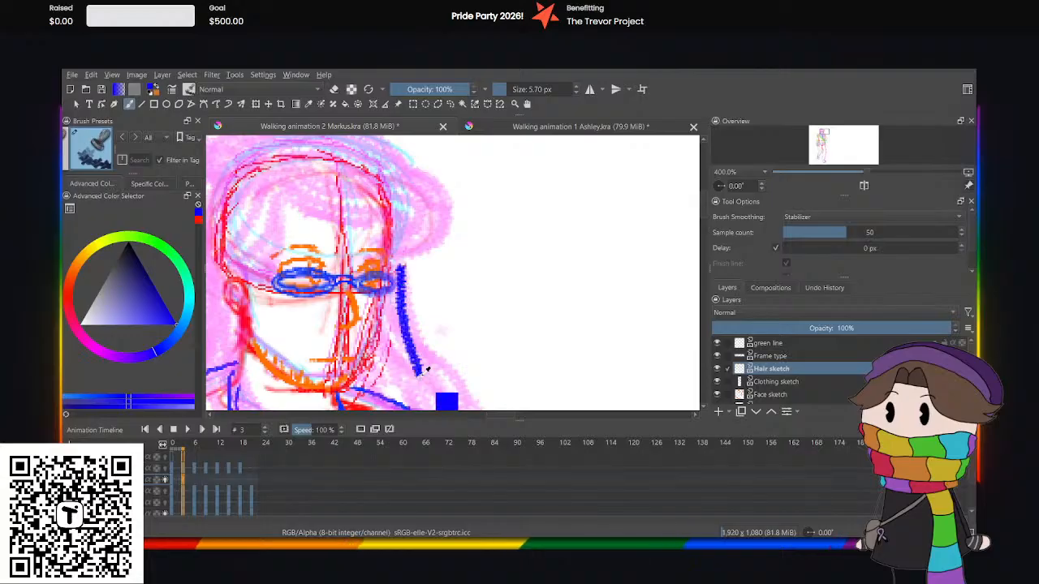
pyautogui.hotkey('ctrl', 'z')
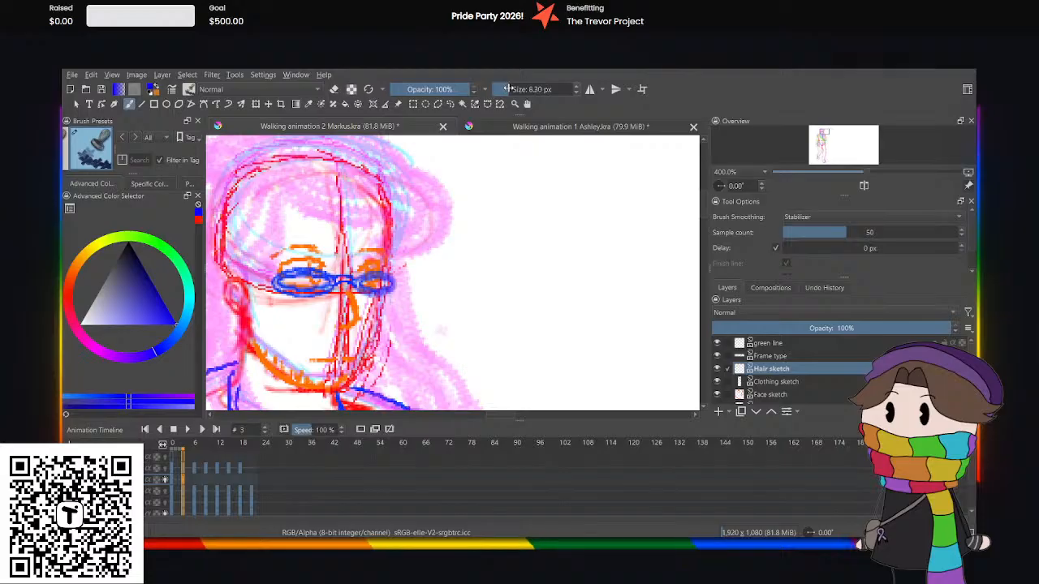
pyautogui.moveTo(393, 263)
pyautogui.mouseDown()
pyautogui.moveTo(403, 310)
pyautogui.moveTo(445, 386)
pyautogui.mouseUp()
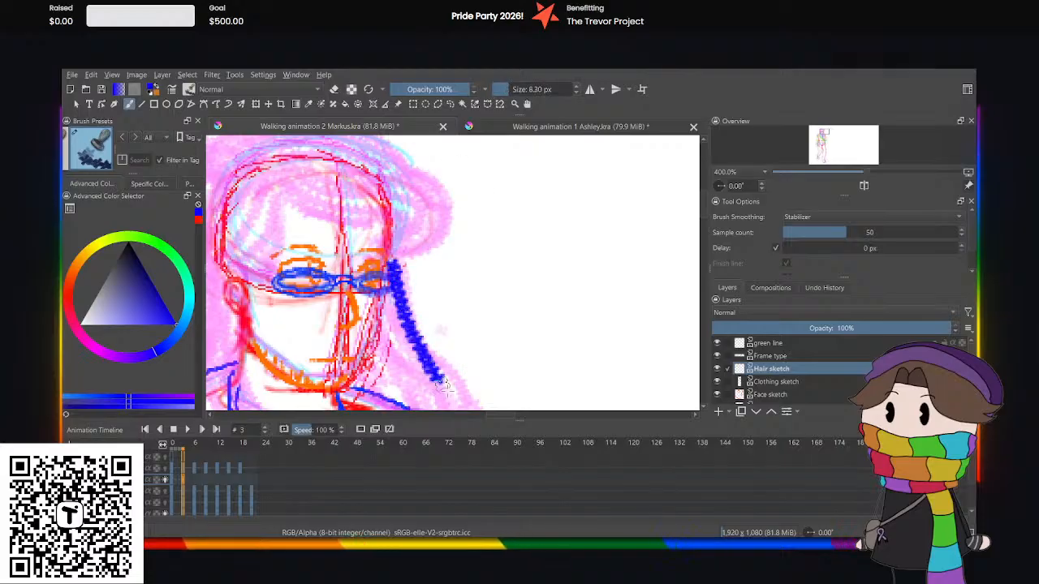
pyautogui.hotkey('ctrl', 'z')
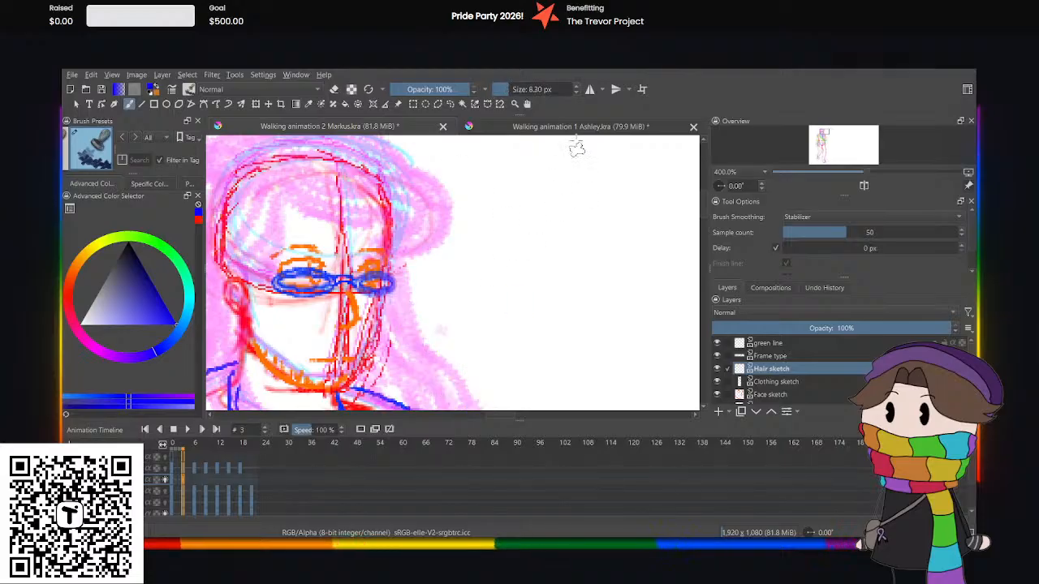
pyautogui.click(576, 93)
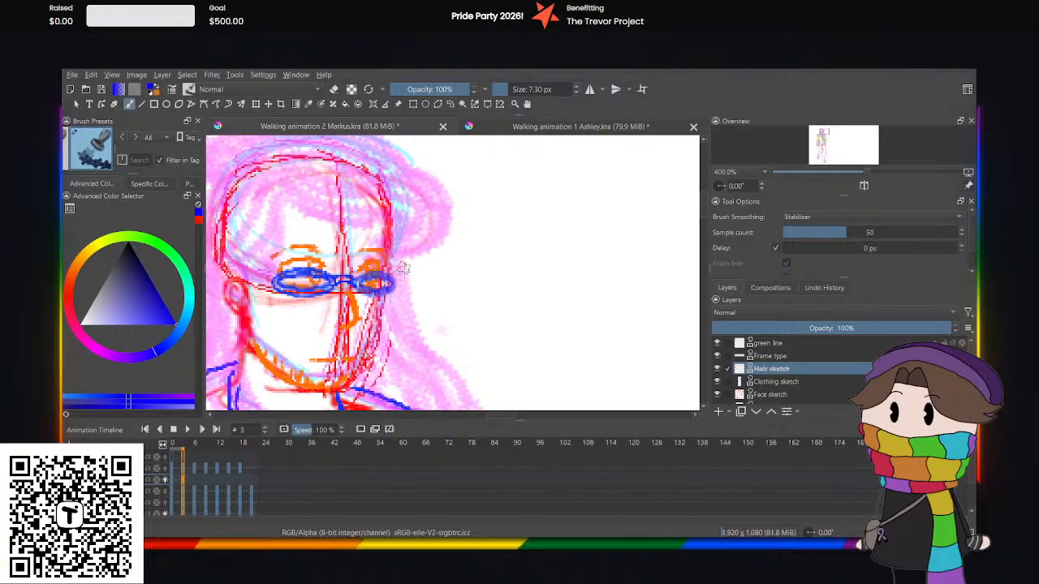
pyautogui.moveTo(398, 263); pyautogui.dragTo(424, 363)
pyautogui.hotkey('ctrl', 'z')
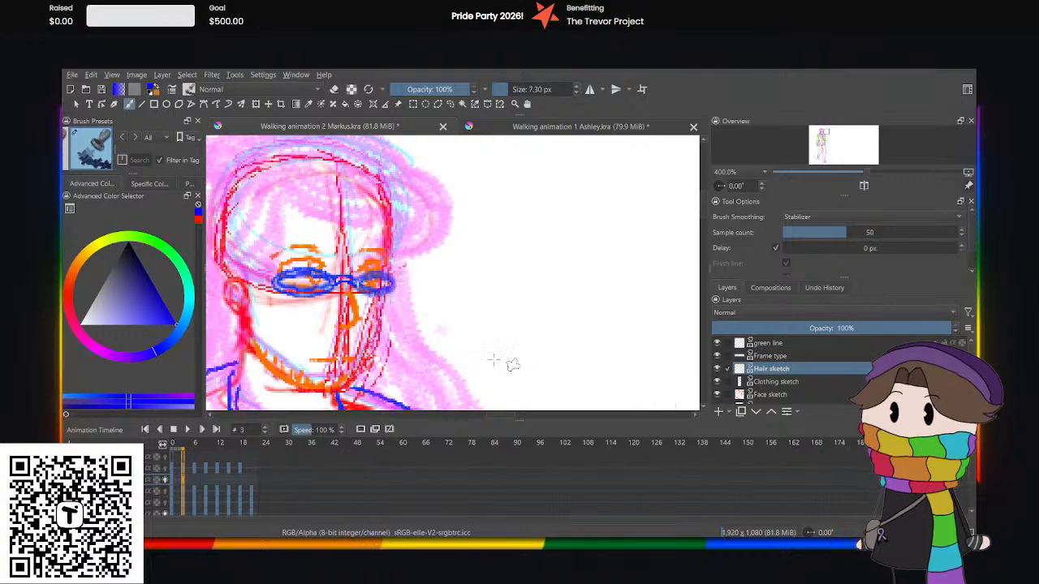
pyautogui.scroll(-1, 487, 361)
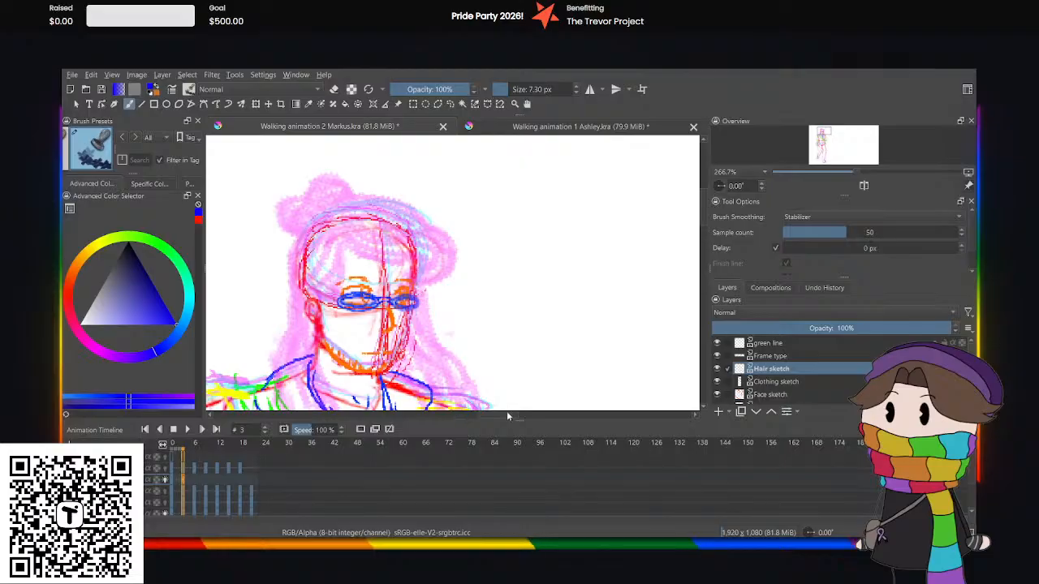
pyautogui.moveTo(508, 415); pyautogui.dragTo(500, 416)
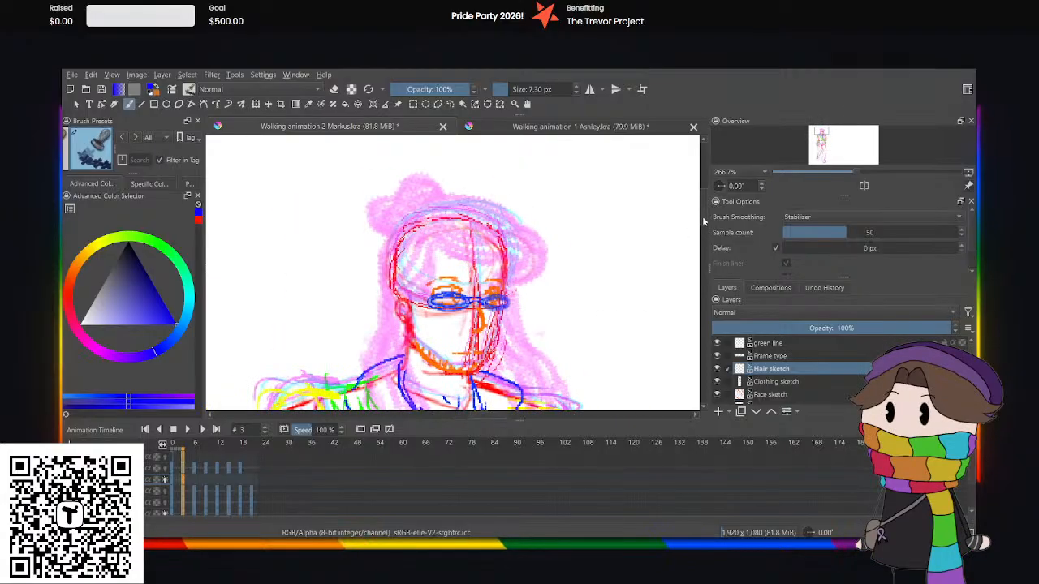
pyautogui.moveTo(704, 218); pyautogui.dragTo(703, 221)
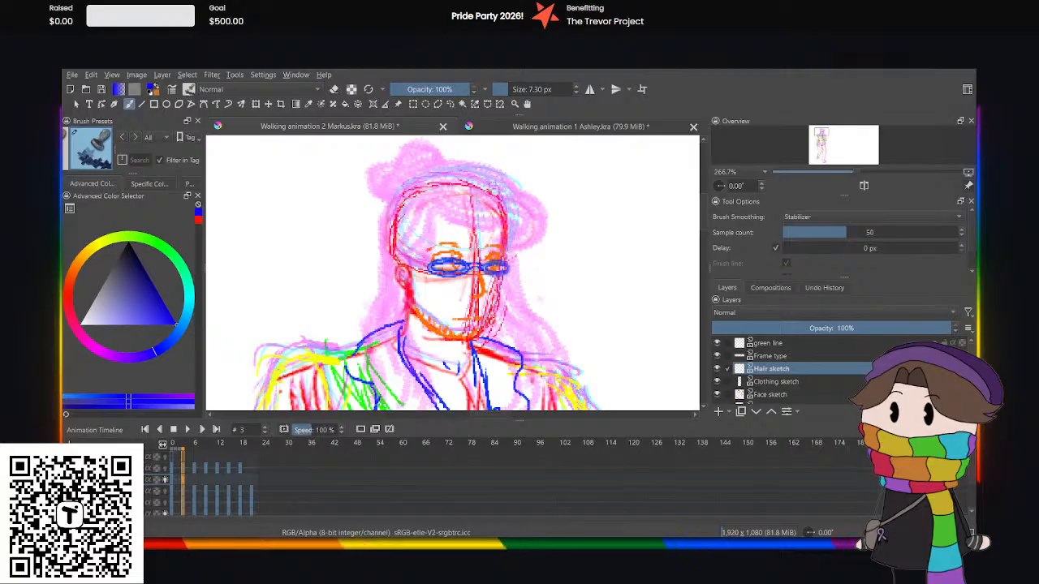
pyautogui.moveTo(428, 211)
pyautogui.mouseDown()
pyautogui.moveTo(434, 237)
pyautogui.moveTo(459, 221)
pyautogui.moveTo(455, 231)
pyautogui.moveTo(487, 229)
pyautogui.mouseUp()
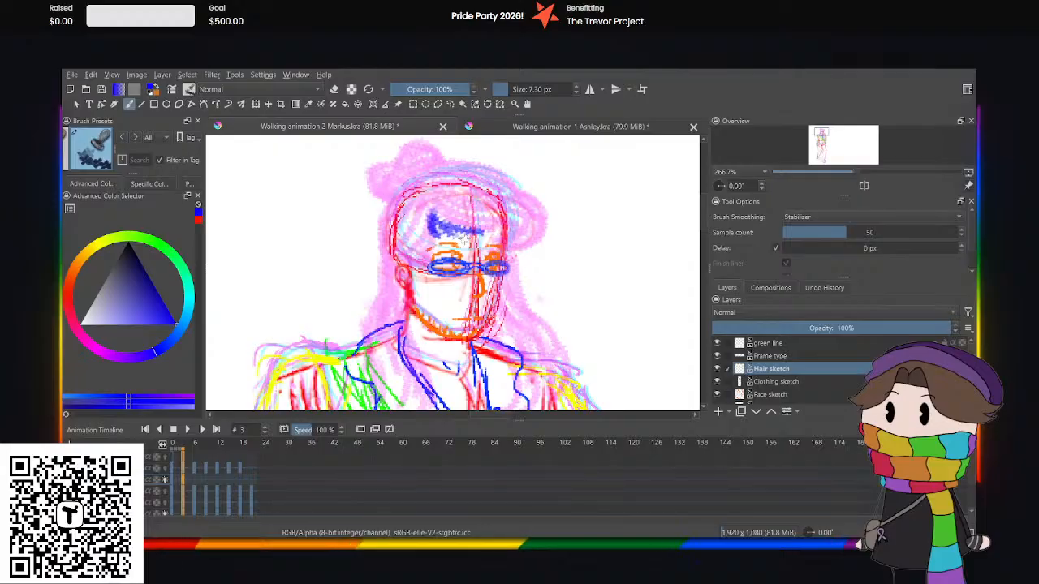
pyautogui.hotkey('ctrl', 'z')
pyautogui.hotkey('ctrl', 'z')
pyautogui.hotkey('ctrl', 'z')
pyautogui.hotkey('ctrl', 'z')
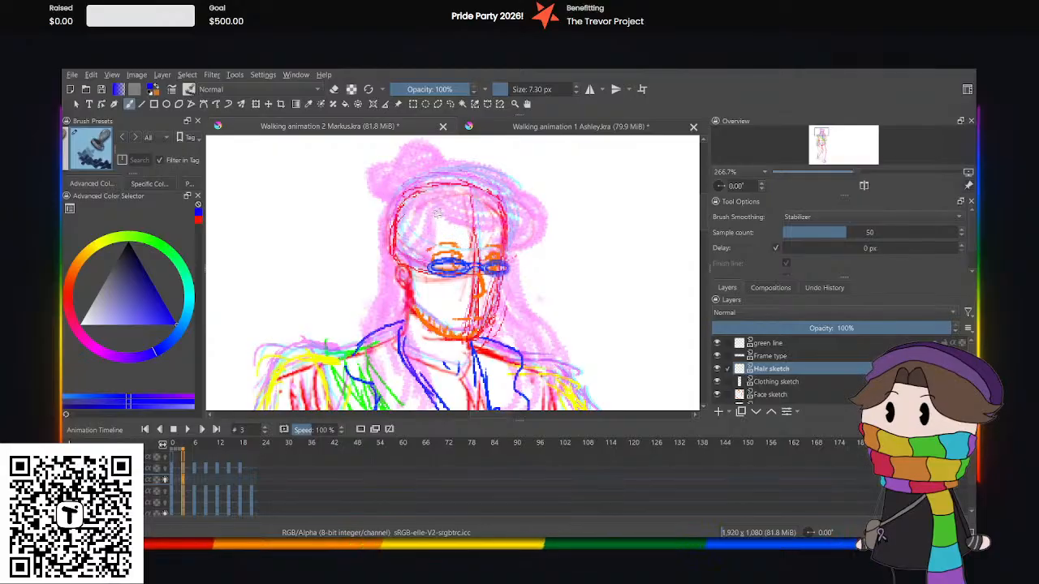
# Sketch the fringe's lower edge and the outer hair outline over the head and down both sides in blue on the Hair sketch layer.
pyautogui.moveTo(442, 213)
pyautogui.mouseDown()
pyautogui.moveTo(474, 231)
pyautogui.moveTo(503, 227)
pyautogui.mouseUp()
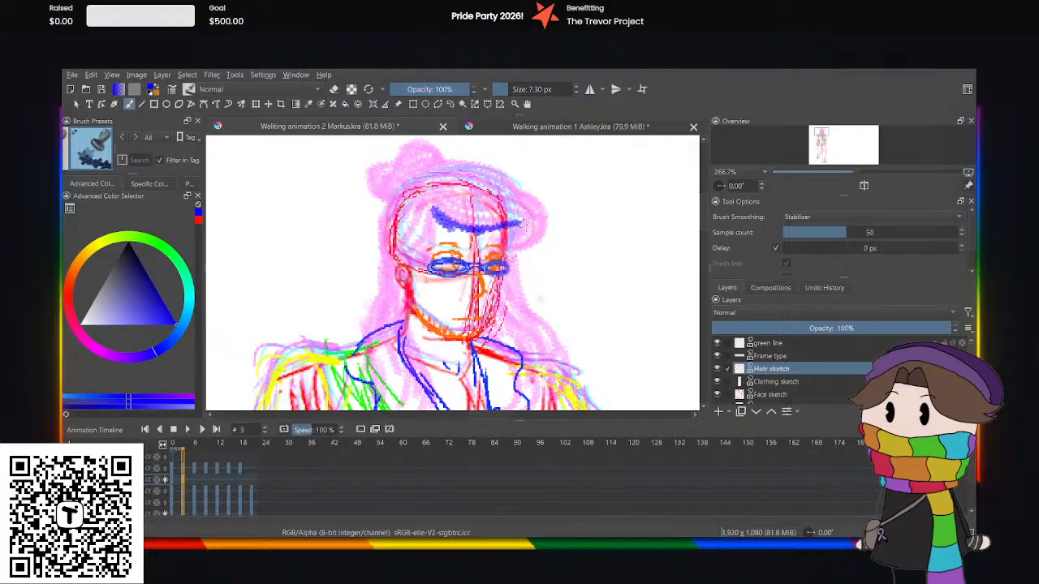
pyautogui.hotkey('ctrl', 'z')
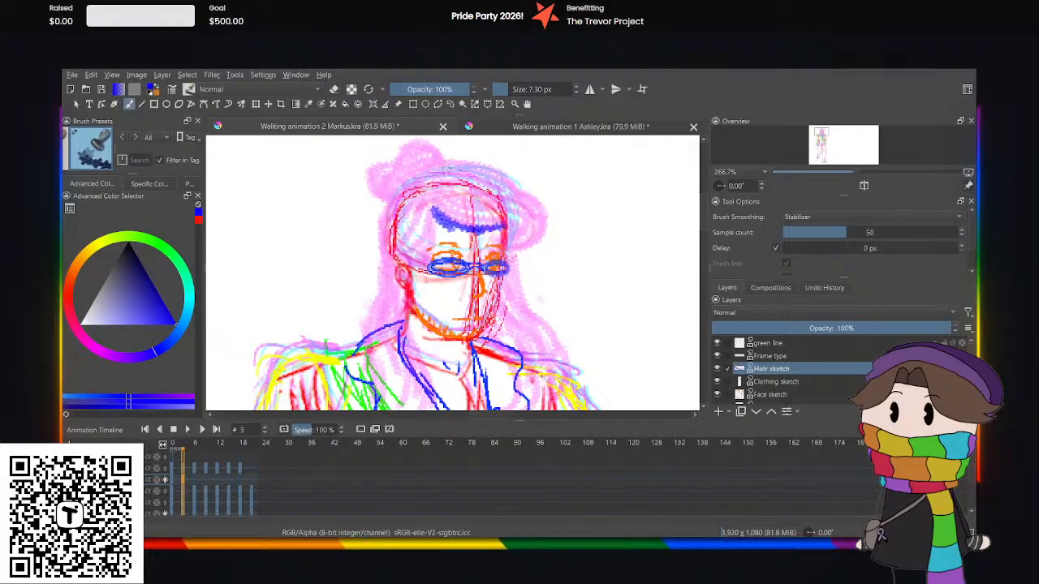
pyautogui.moveTo(416, 180)
pyautogui.mouseDown()
pyautogui.moveTo(468, 163)
pyautogui.moveTo(539, 188)
pyautogui.moveTo(545, 207)
pyautogui.moveTo(535, 224)
pyautogui.moveTo(508, 245)
pyautogui.mouseUp()
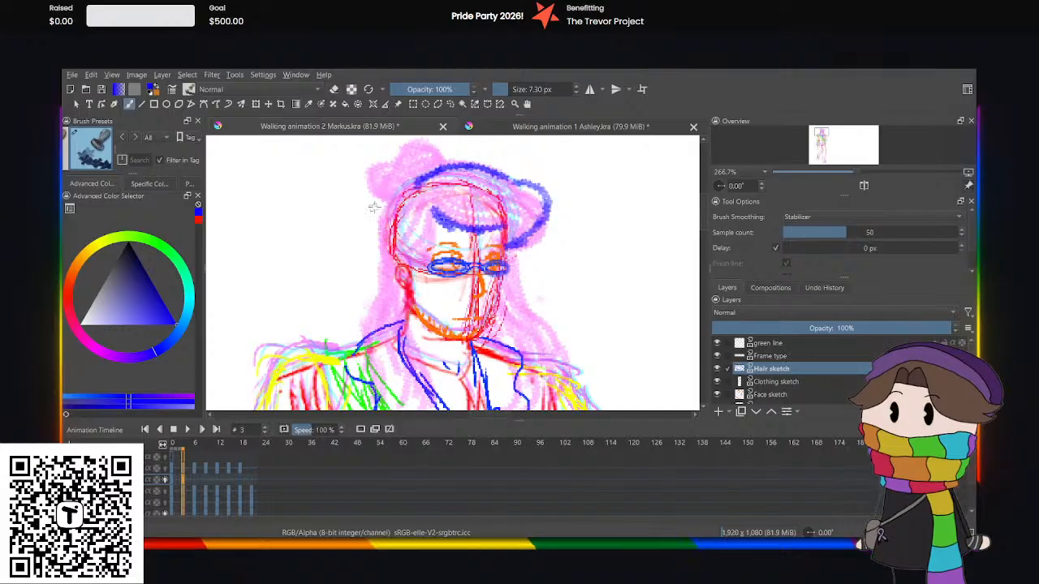
pyautogui.moveTo(410, 189)
pyautogui.mouseDown()
pyautogui.moveTo(395, 193)
pyautogui.moveTo(378, 260)
pyautogui.moveTo(386, 281)
pyautogui.moveTo(361, 321)
pyautogui.mouseUp()
pyautogui.hotkey('ctrl', 'z')
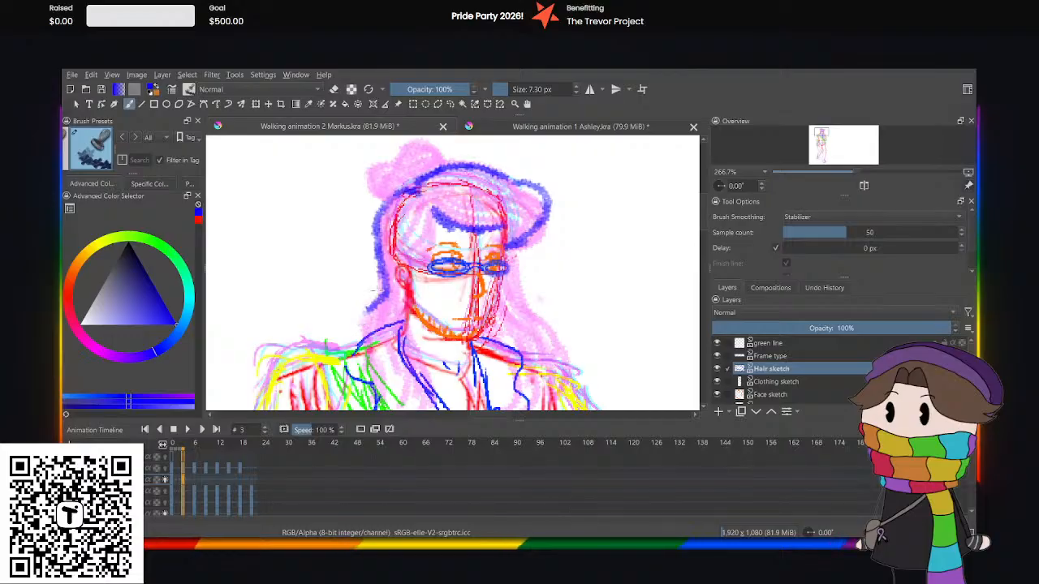
pyautogui.moveTo(379, 281); pyautogui.dragTo(354, 314)
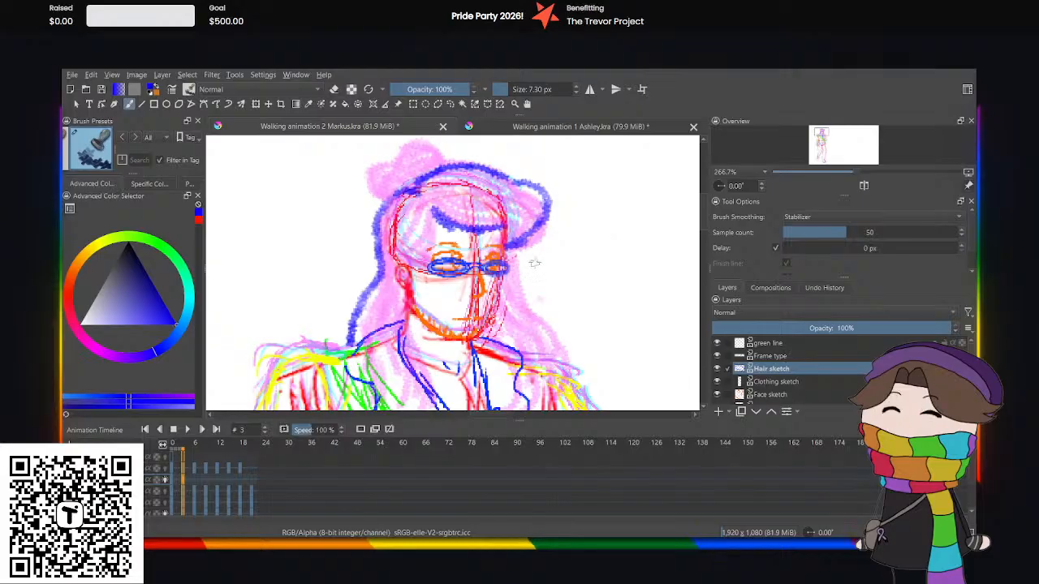
pyautogui.moveTo(523, 277); pyautogui.dragTo(557, 325)
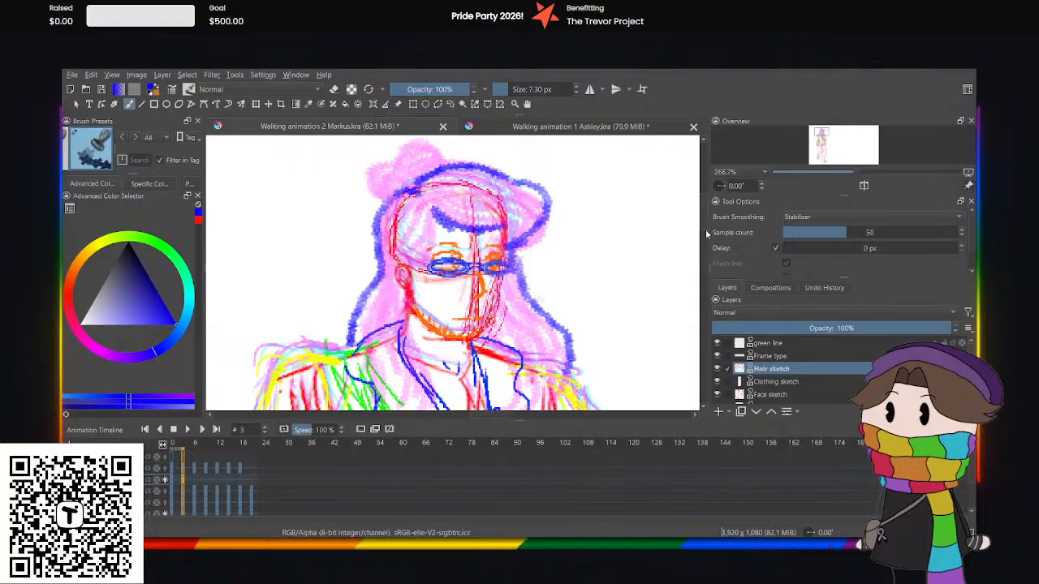
# Outline the hairline from the fringe down to the ear and the bun on top of the head in blue.
pyautogui.moveTo(704, 219); pyautogui.dragTo(705, 212)
pyautogui.hotkey('ctrl', '+')
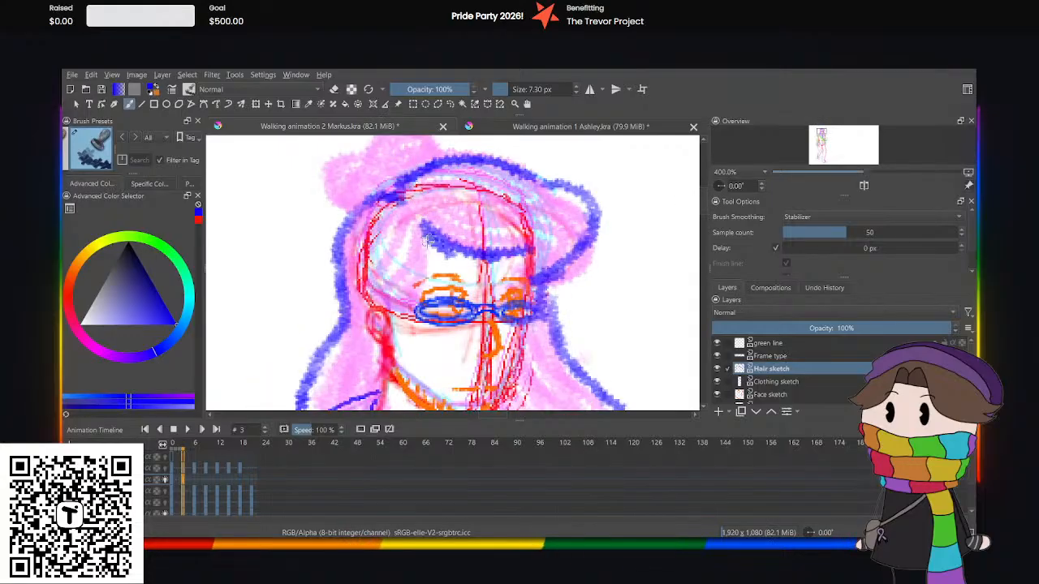
pyautogui.moveTo(416, 228)
pyautogui.mouseDown()
pyautogui.moveTo(398, 287)
pyautogui.moveTo(372, 306)
pyautogui.mouseUp()
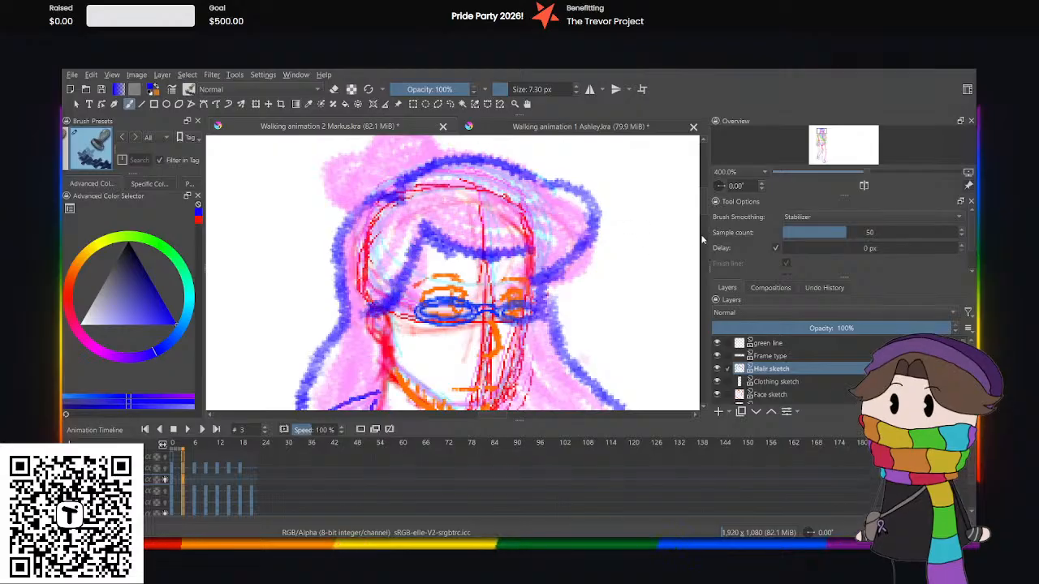
pyautogui.moveTo(705, 207); pyautogui.dragTo(704, 198)
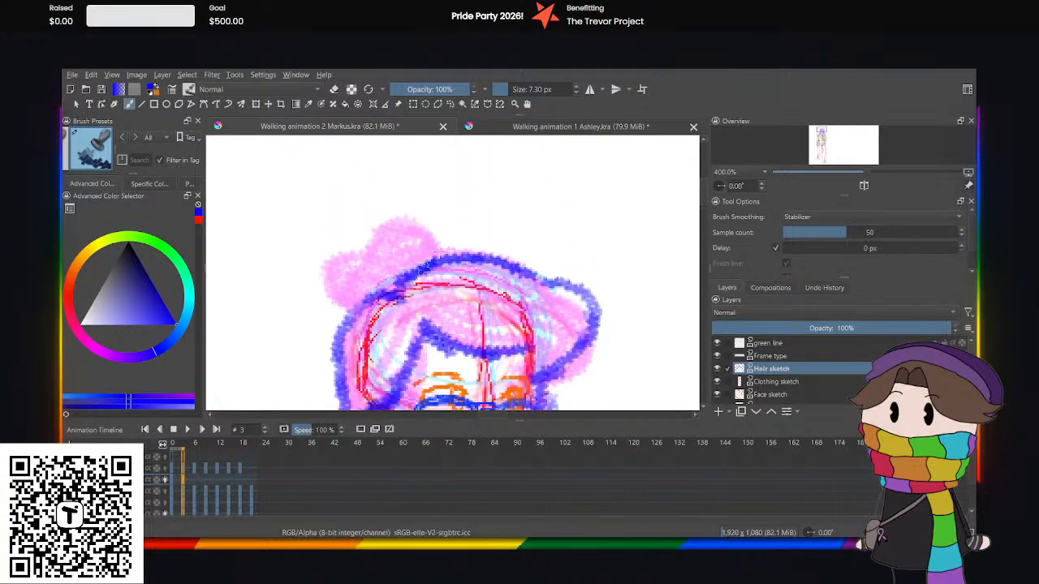
pyautogui.moveTo(438, 258)
pyautogui.mouseDown()
pyautogui.moveTo(412, 216)
pyautogui.moveTo(378, 213)
pyautogui.moveTo(360, 246)
pyautogui.moveTo(344, 232)
pyautogui.moveTo(357, 246)
pyautogui.moveTo(332, 237)
pyautogui.moveTo(319, 257)
pyautogui.moveTo(430, 260)
pyautogui.moveTo(480, 224)
pyautogui.moveTo(404, 279)
pyautogui.moveTo(408, 214)
pyautogui.moveTo(386, 231)
pyautogui.moveTo(420, 260)
pyautogui.moveTo(381, 227)
pyautogui.moveTo(392, 219)
pyautogui.moveTo(358, 221)
pyautogui.moveTo(354, 240)
pyautogui.moveTo(337, 240)
pyautogui.moveTo(325, 259)
pyautogui.moveTo(337, 302)
pyautogui.moveTo(359, 307)
pyautogui.moveTo(332, 286)
pyautogui.moveTo(333, 242)
pyautogui.mouseUp()
pyautogui.hotkey('ctrl', '-')
pyautogui.hotkey('ctrl', '-')
pyautogui.hotkey('ctrl', '-')
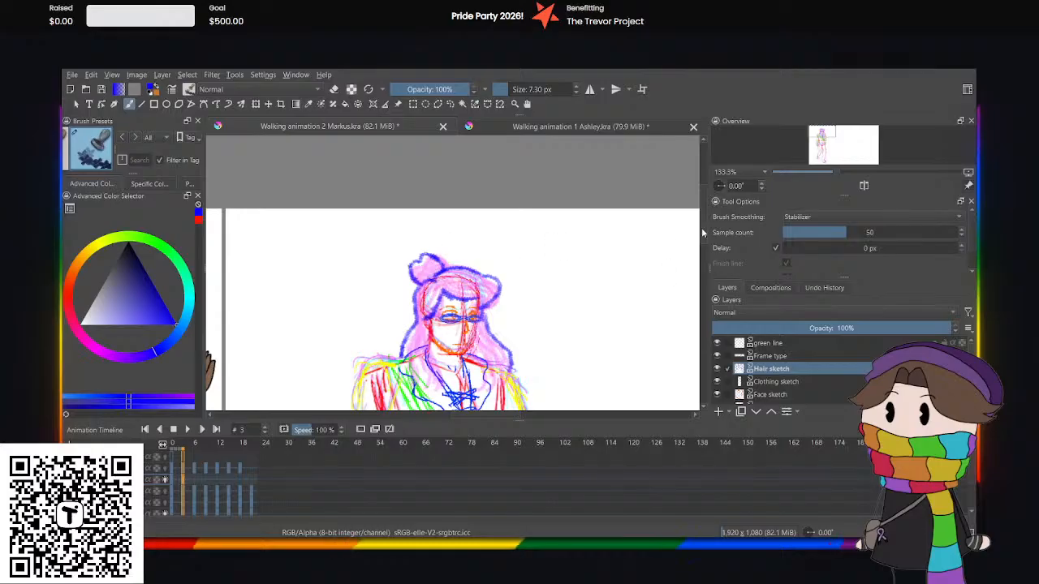
pyautogui.hotkey('ctrl', '+')
pyautogui.hotkey('ctrl', '+')
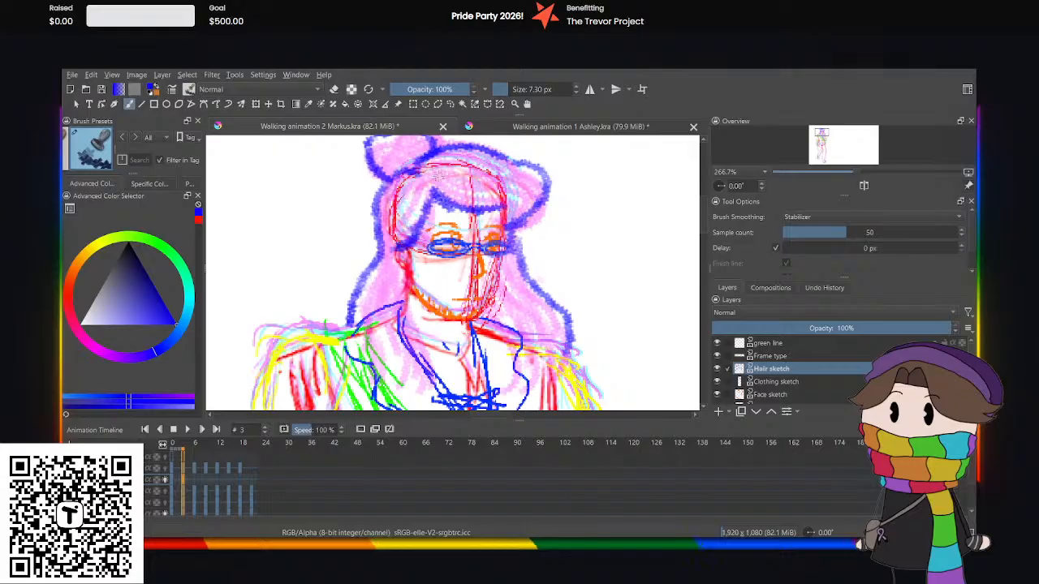
pyautogui.moveTo(442, 193); pyautogui.dragTo(529, 209)
pyautogui.moveTo(452, 176); pyautogui.dragTo(529, 195)
pyautogui.hotkey('ctrl', 'z')
pyautogui.hotkey('ctrl', 'z')
# Sketch curved blue strand lines sweeping across the fringe, from the parting to the far side of the head.
pyautogui.moveTo(434, 185); pyautogui.dragTo(523, 210)
pyautogui.moveTo(442, 181); pyautogui.dragTo(516, 194)
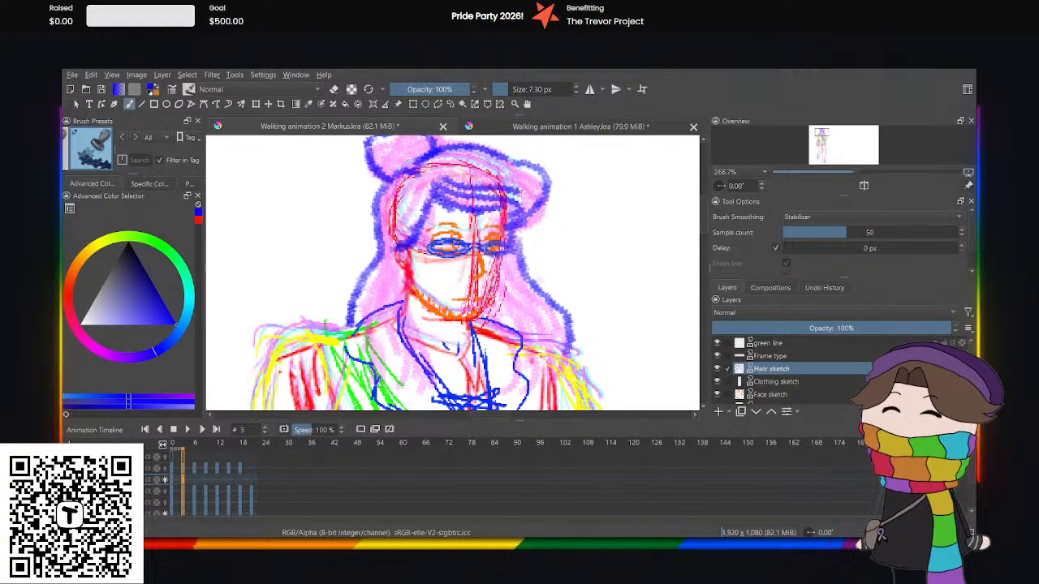
pyautogui.moveTo(439, 176)
pyautogui.mouseDown()
pyautogui.moveTo(528, 188)
pyautogui.moveTo(525, 214)
pyautogui.mouseUp()
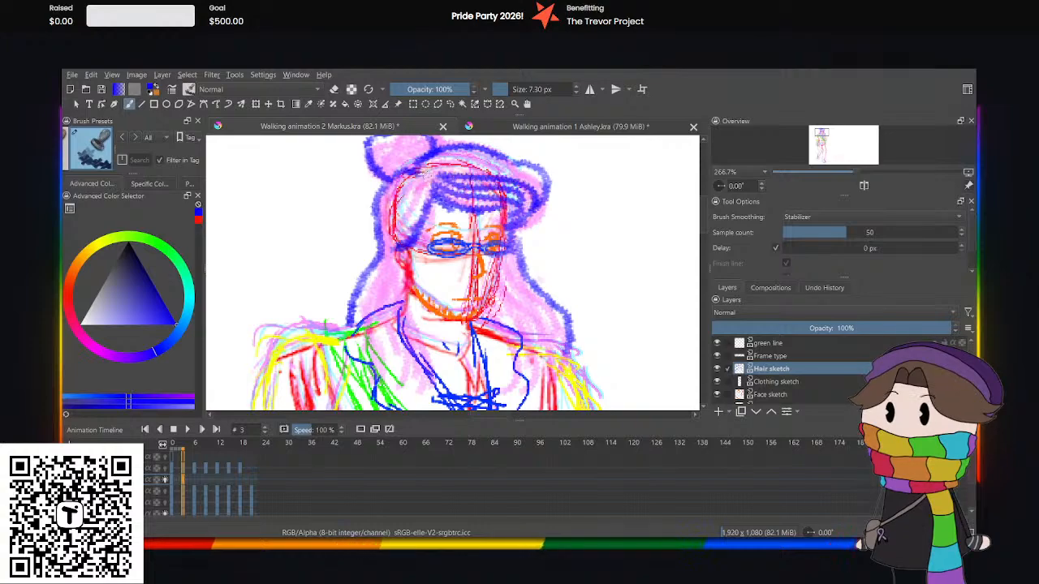
pyautogui.moveTo(420, 175)
pyautogui.mouseDown()
pyautogui.moveTo(526, 168)
pyautogui.moveTo(537, 196)
pyautogui.mouseUp()
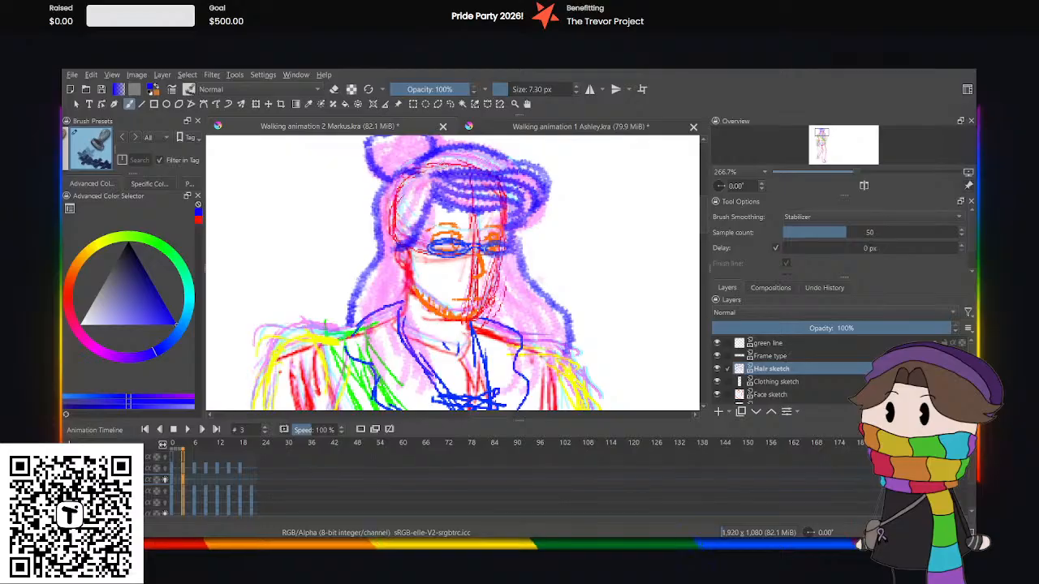
pyautogui.moveTo(428, 168)
pyautogui.mouseDown()
pyautogui.moveTo(513, 173)
pyautogui.moveTo(471, 155)
pyautogui.moveTo(530, 180)
pyautogui.moveTo(517, 208)
pyautogui.moveTo(497, 206)
pyautogui.mouseUp()
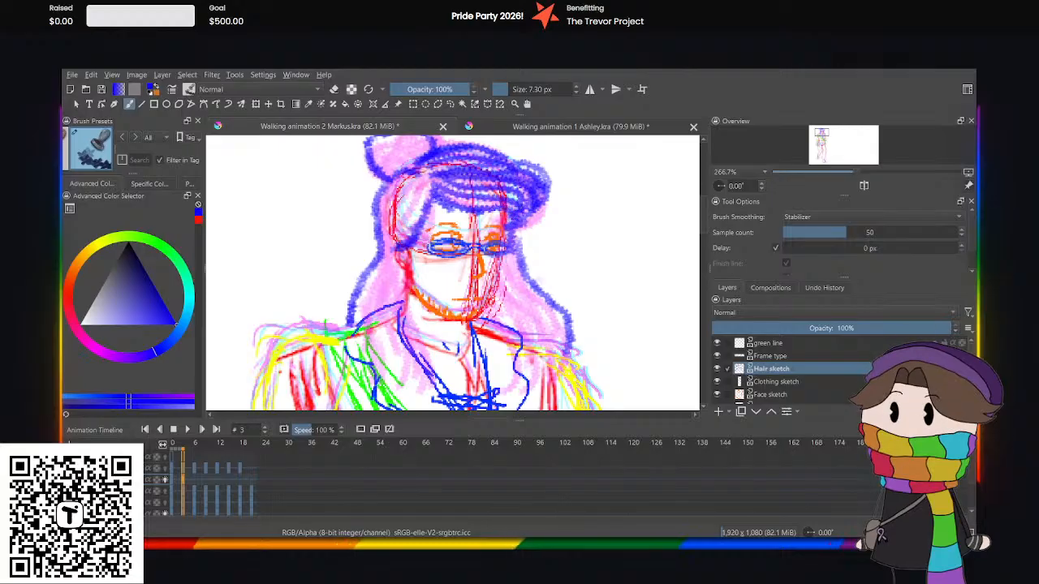
# Fill the side of the head between the parting and the ear with blue hair strand lines.
pyautogui.moveTo(426, 193)
pyautogui.mouseDown()
pyautogui.moveTo(389, 245)
pyautogui.moveTo(398, 238)
pyautogui.mouseUp()
pyautogui.moveTo(411, 195)
pyautogui.mouseDown()
pyautogui.moveTo(390, 218)
pyautogui.moveTo(391, 237)
pyautogui.mouseUp()
pyautogui.moveTo(392, 187); pyautogui.dragTo(380, 238)
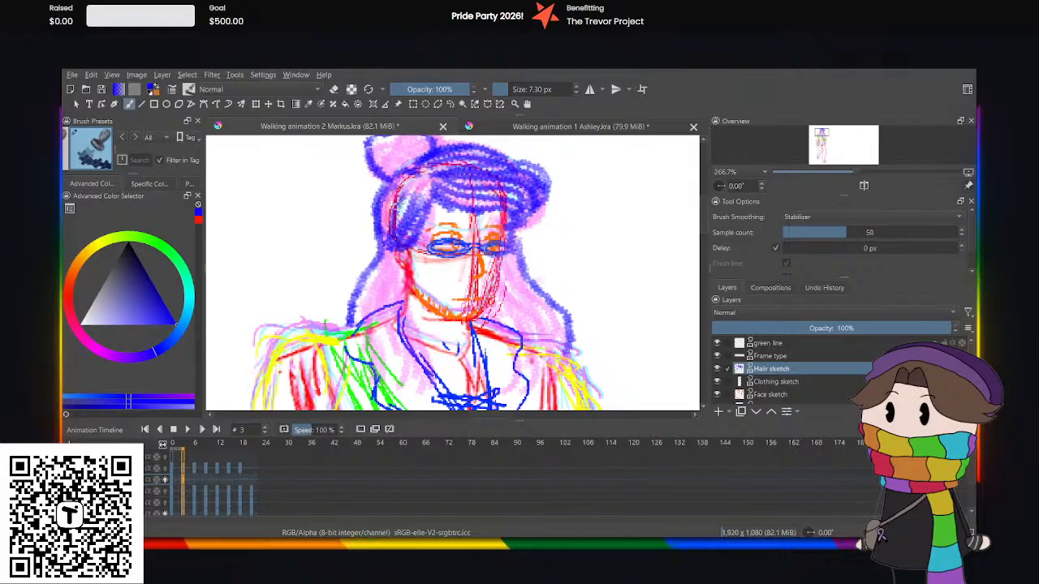
pyautogui.moveTo(417, 173)
pyautogui.mouseDown()
pyautogui.moveTo(379, 200)
pyautogui.moveTo(400, 209)
pyautogui.moveTo(388, 228)
pyautogui.moveTo(423, 191)
pyautogui.mouseUp()
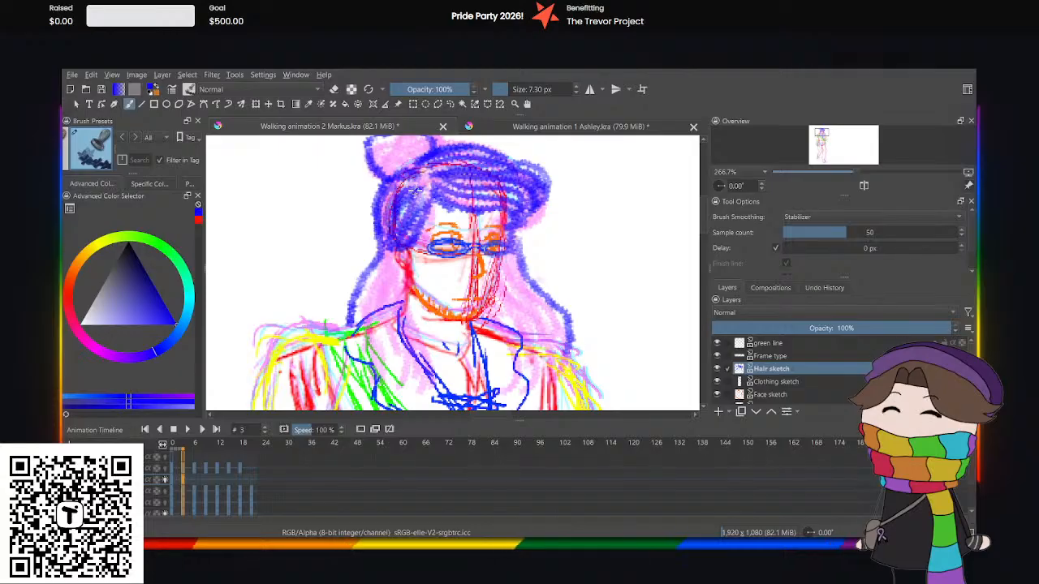
# Sketch blue strands in the long hair behind the ear and in the lock falling over the collar onto the chest.
pyautogui.moveTo(390, 248); pyautogui.dragTo(356, 318)
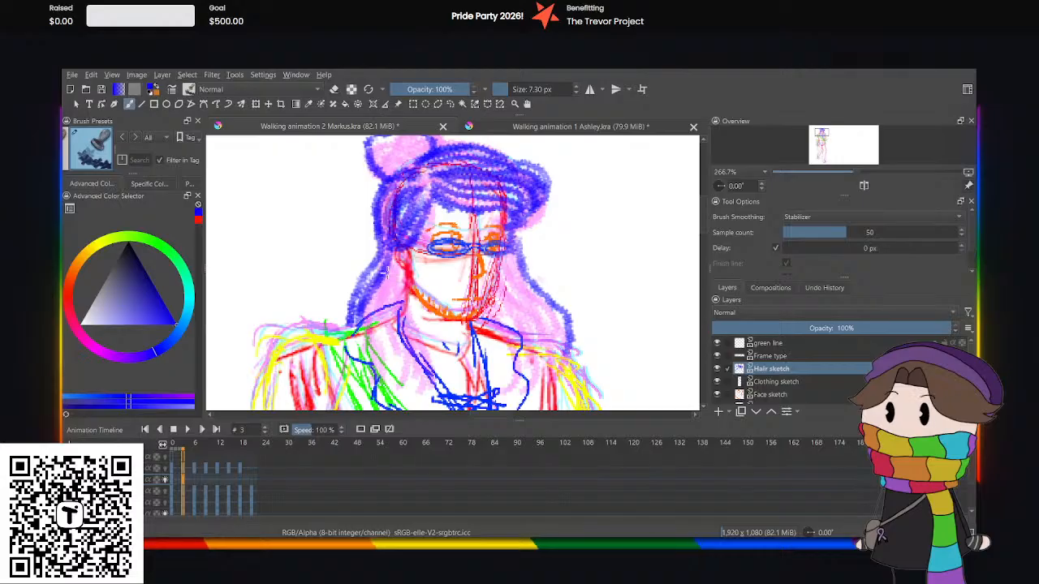
pyautogui.moveTo(394, 260)
pyautogui.mouseDown()
pyautogui.moveTo(393, 290)
pyautogui.moveTo(364, 323)
pyautogui.mouseUp()
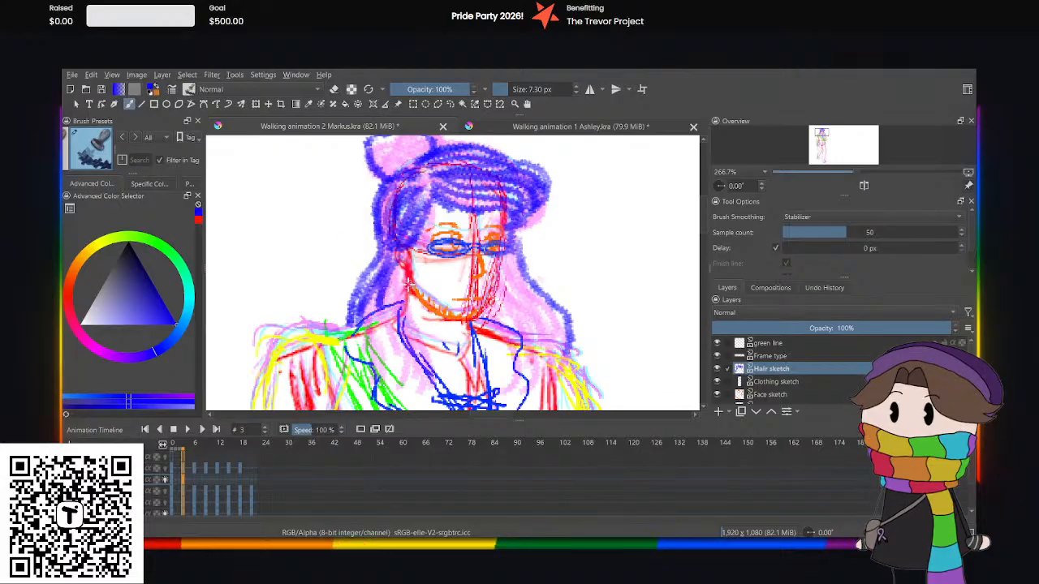
pyautogui.moveTo(406, 289)
pyautogui.mouseDown()
pyautogui.moveTo(426, 343)
pyautogui.moveTo(428, 332)
pyautogui.moveTo(444, 348)
pyautogui.moveTo(437, 378)
pyautogui.mouseUp()
pyautogui.moveTo(407, 305); pyautogui.dragTo(415, 379)
pyautogui.moveTo(411, 340); pyautogui.dragTo(415, 389)
pyautogui.moveTo(400, 307); pyautogui.dragTo(396, 393)
pyautogui.moveTo(396, 313); pyautogui.dragTo(403, 384)
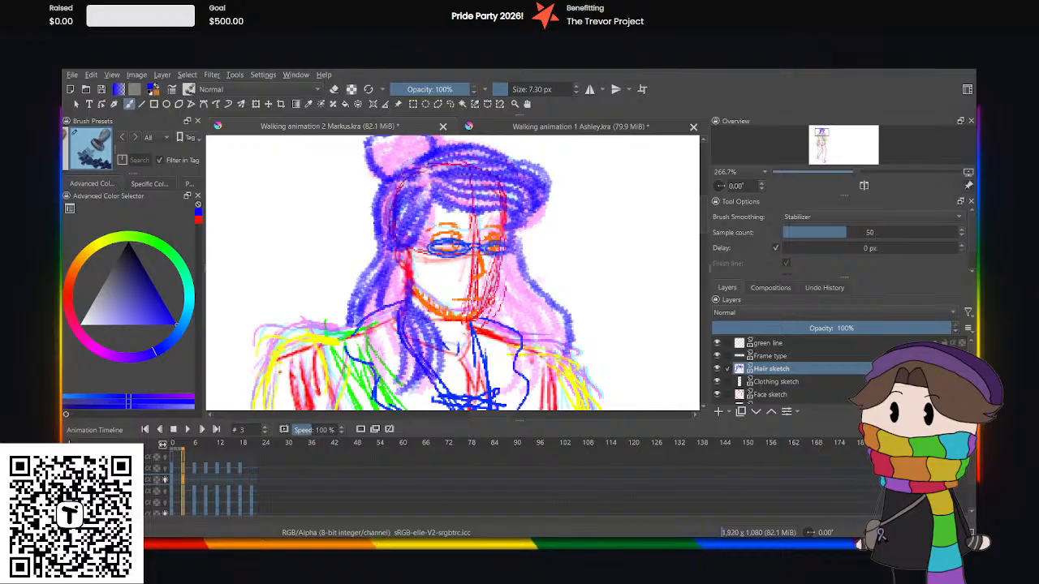
# Thicken the lock falling over the chest and the hair beside the neck with more blue strand lines.
pyautogui.moveTo(375, 293); pyautogui.dragTo(383, 362)
pyautogui.moveTo(369, 323); pyautogui.dragTo(398, 381)
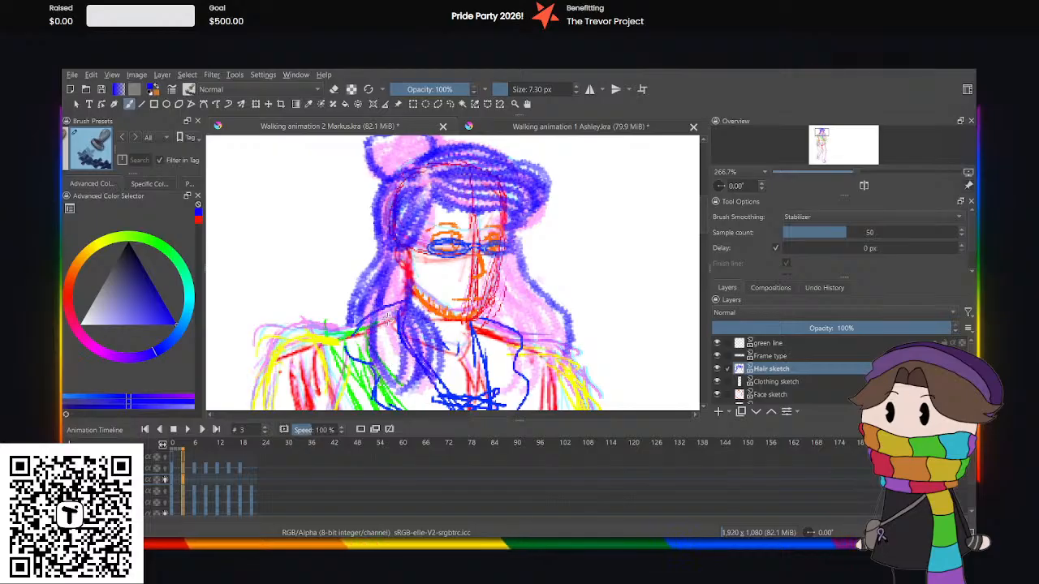
pyautogui.moveTo(387, 312)
pyautogui.mouseDown()
pyautogui.moveTo(397, 375)
pyautogui.moveTo(393, 353)
pyautogui.mouseUp()
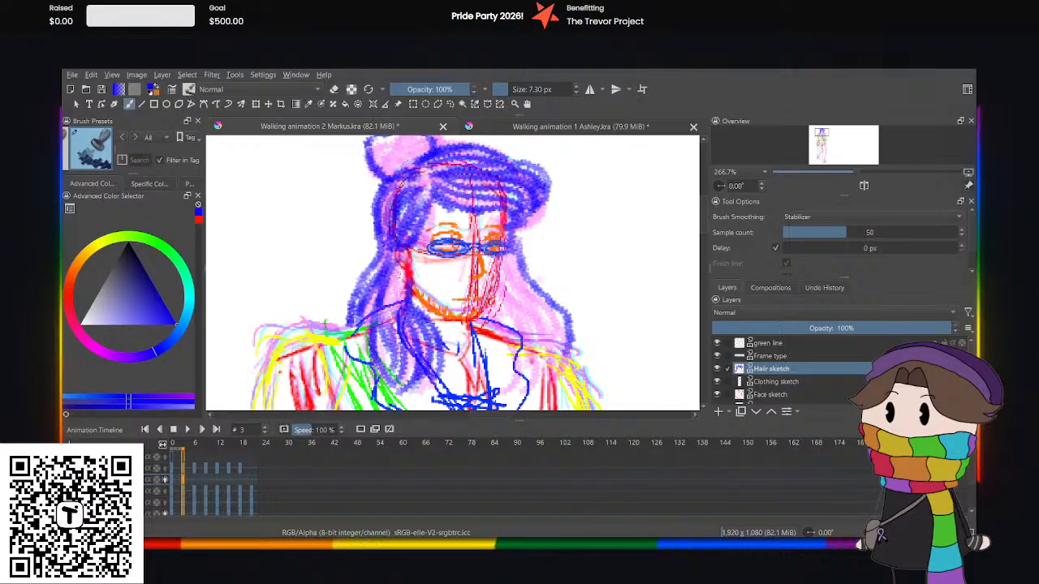
pyautogui.moveTo(398, 269)
pyautogui.mouseDown()
pyautogui.moveTo(388, 326)
pyautogui.moveTo(381, 315)
pyautogui.mouseUp()
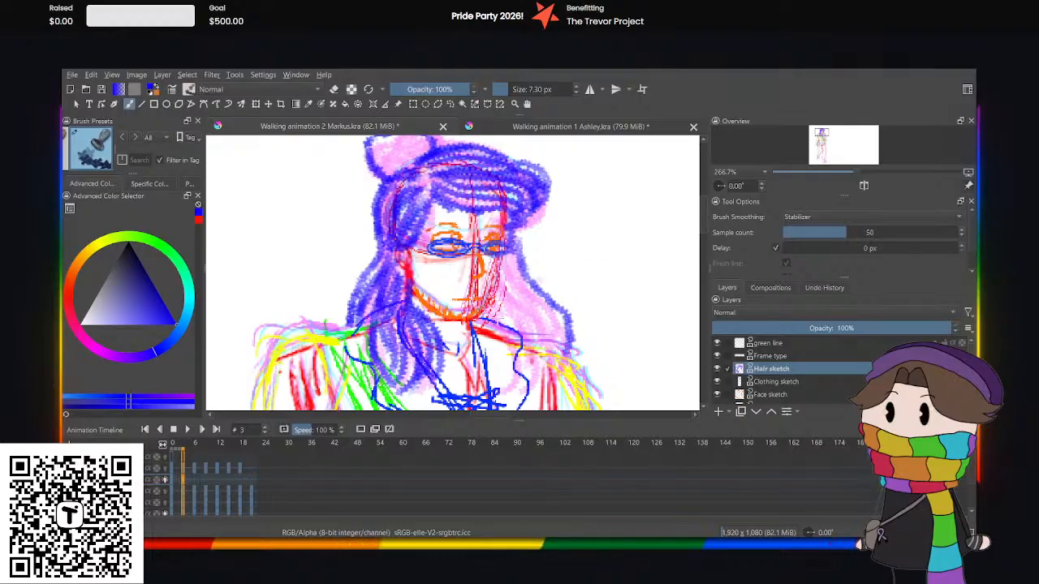
# Sketch blue strands through the long hair on the far side of the face, from eye level down over the shoulder.
pyautogui.moveTo(494, 318); pyautogui.dragTo(534, 366)
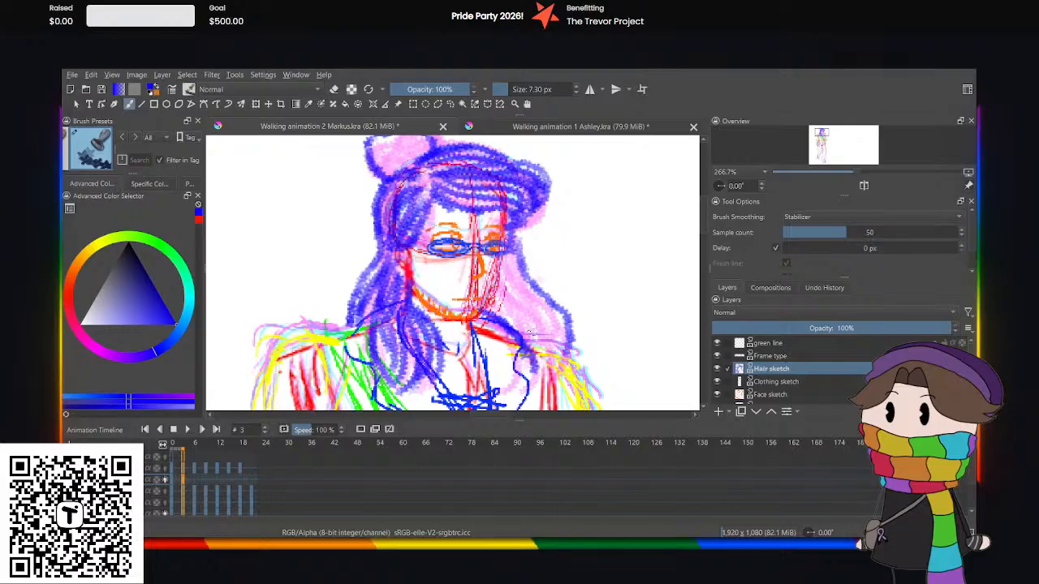
pyautogui.moveTo(575, 322); pyautogui.dragTo(580, 384)
pyautogui.moveTo(492, 310); pyautogui.dragTo(549, 383)
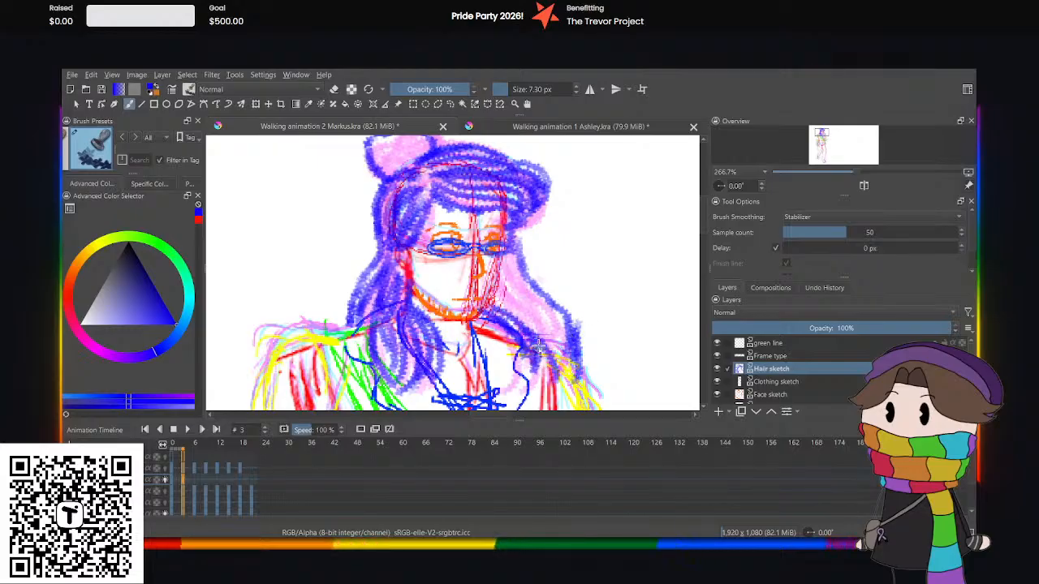
pyautogui.moveTo(537, 344)
pyautogui.mouseDown()
pyautogui.moveTo(547, 388)
pyautogui.moveTo(526, 362)
pyautogui.mouseUp()
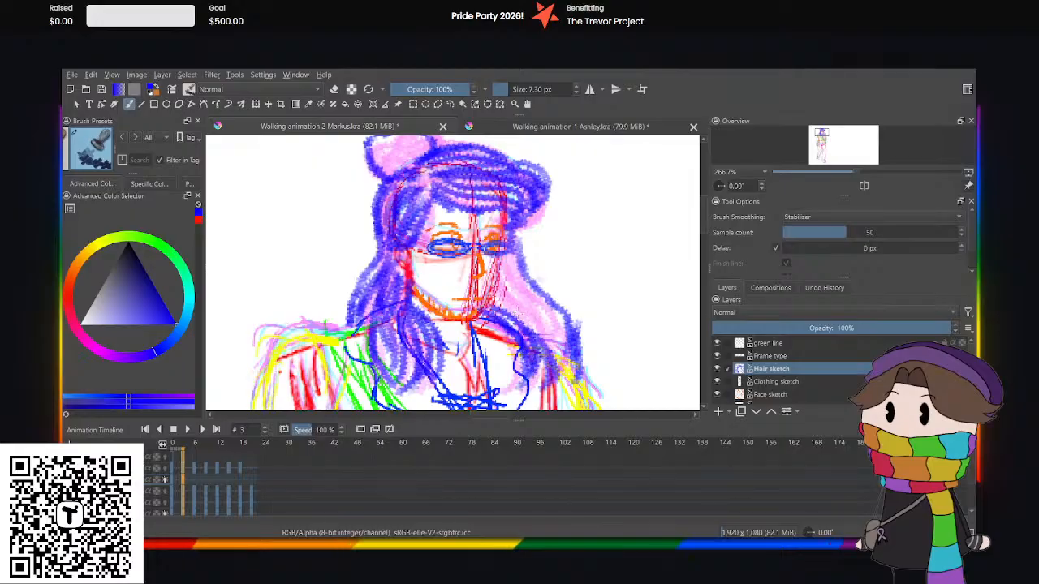
pyautogui.moveTo(496, 297); pyautogui.dragTo(566, 387)
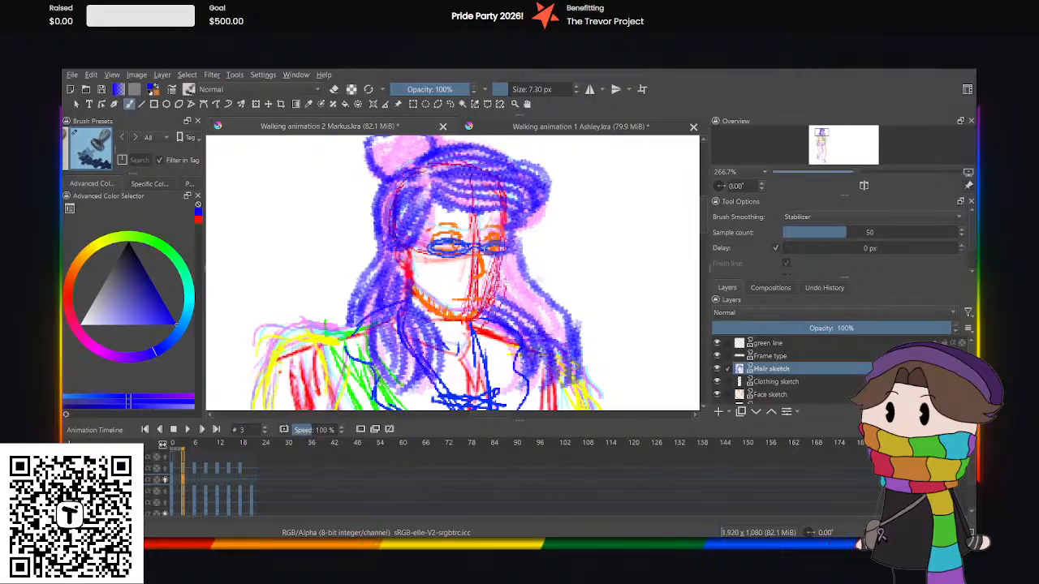
pyautogui.moveTo(510, 295); pyautogui.dragTo(571, 363)
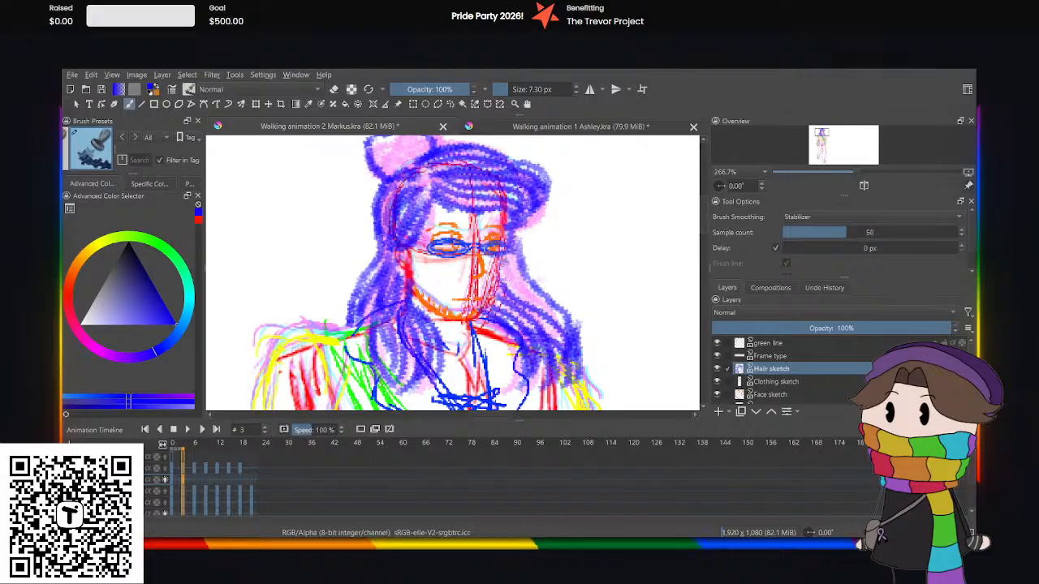
pyautogui.moveTo(504, 263); pyautogui.dragTo(566, 338)
pyautogui.moveTo(511, 263); pyautogui.dragTo(554, 313)
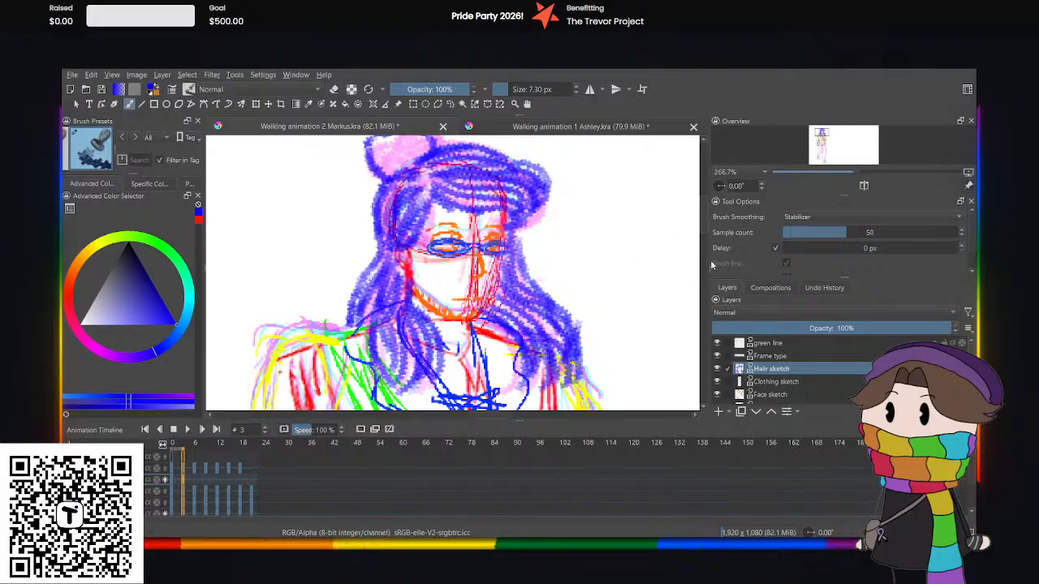
# Fill the bun on top of the head with curved blue strand lines.
pyautogui.moveTo(703, 227); pyautogui.dragTo(705, 219)
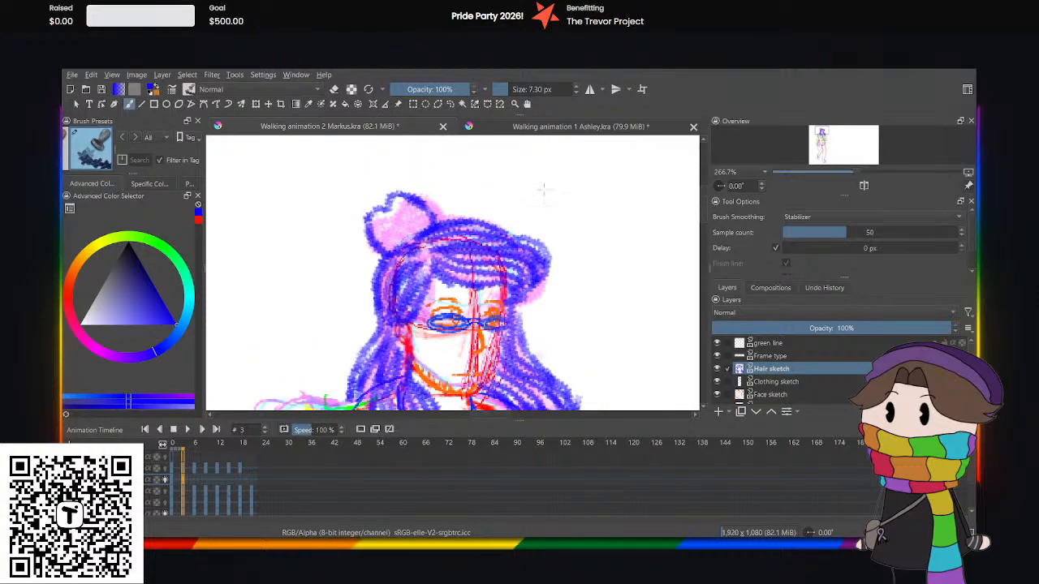
pyautogui.hotkey('ctrl', '+')
pyautogui.moveTo(347, 181)
pyautogui.mouseDown()
pyautogui.moveTo(344, 231)
pyautogui.moveTo(374, 230)
pyautogui.mouseUp()
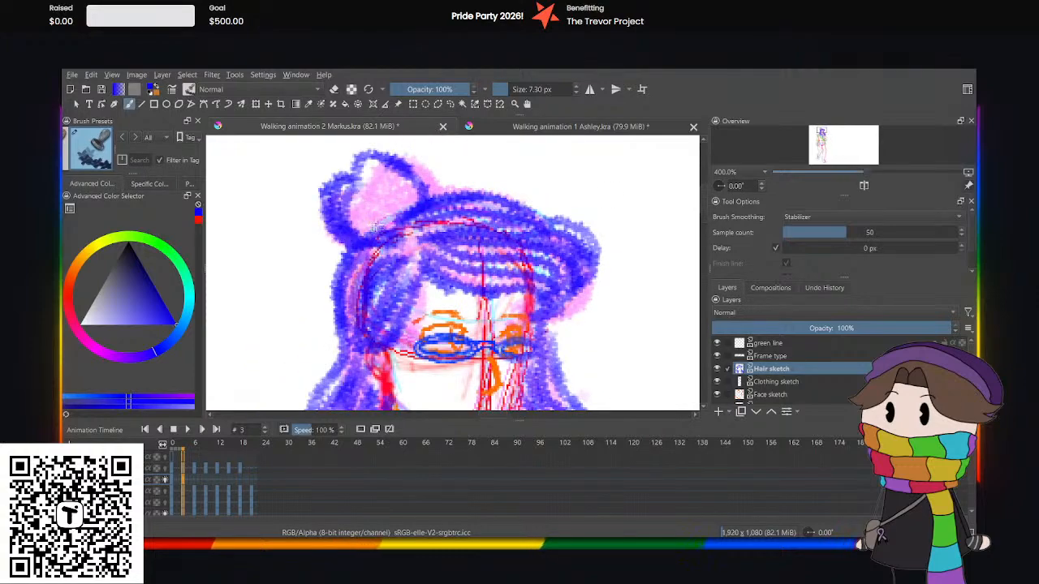
pyautogui.moveTo(360, 183)
pyautogui.mouseDown()
pyautogui.moveTo(401, 230)
pyautogui.moveTo(372, 231)
pyautogui.mouseUp()
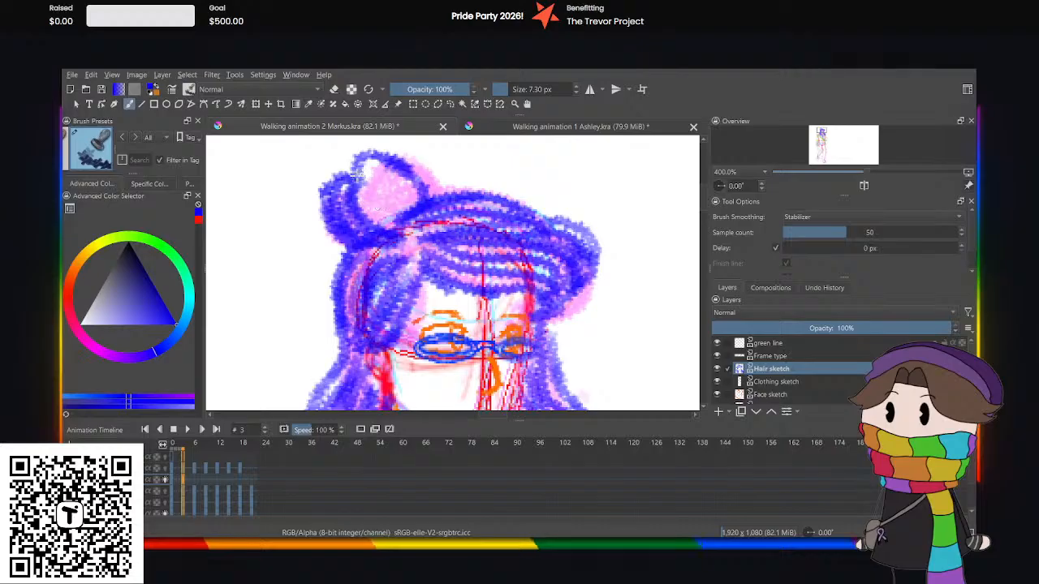
pyautogui.moveTo(357, 173)
pyautogui.mouseDown()
pyautogui.moveTo(383, 164)
pyautogui.moveTo(413, 206)
pyautogui.moveTo(405, 224)
pyautogui.moveTo(364, 205)
pyautogui.moveTo(379, 223)
pyautogui.moveTo(365, 193)
pyautogui.moveTo(374, 182)
pyautogui.moveTo(348, 207)
pyautogui.mouseUp()
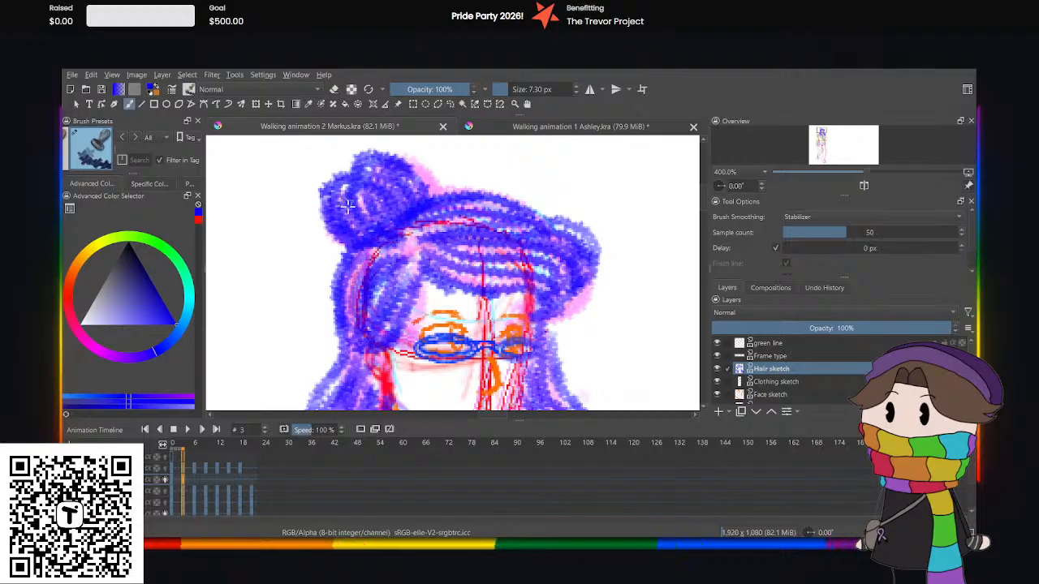
pyautogui.press('-')
pyautogui.press('-')
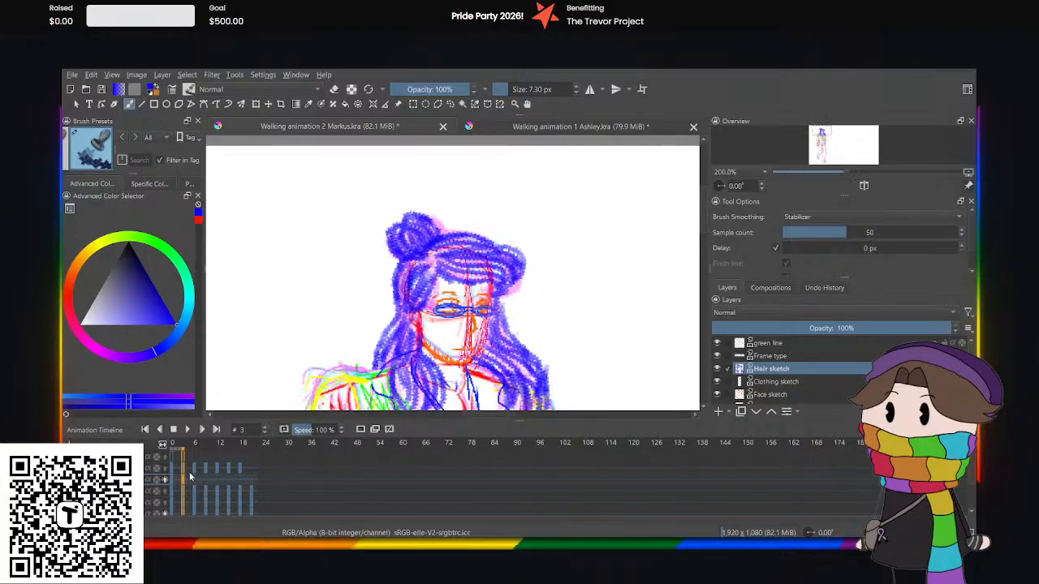
# Play the animation from frame 0 to compare the hair in the first two sketched frames.
pyautogui.click(172, 481)
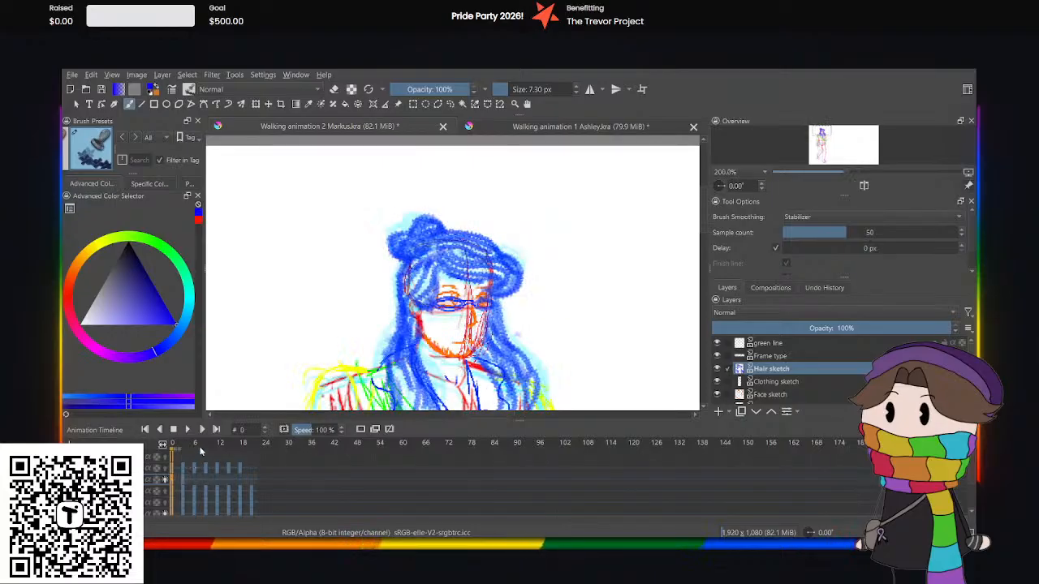
pyautogui.click(188, 430)
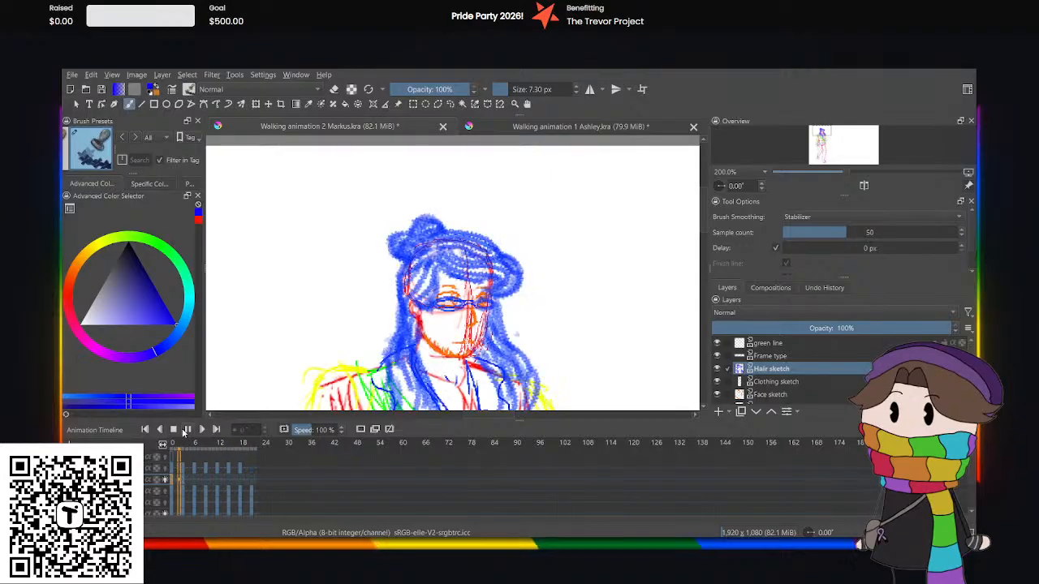
pyautogui.click(186, 429)
# Add a blank keyframe at frame 6 on the Hair sketch layer.
pyautogui.click(193, 479)
pyautogui.click(196, 480)
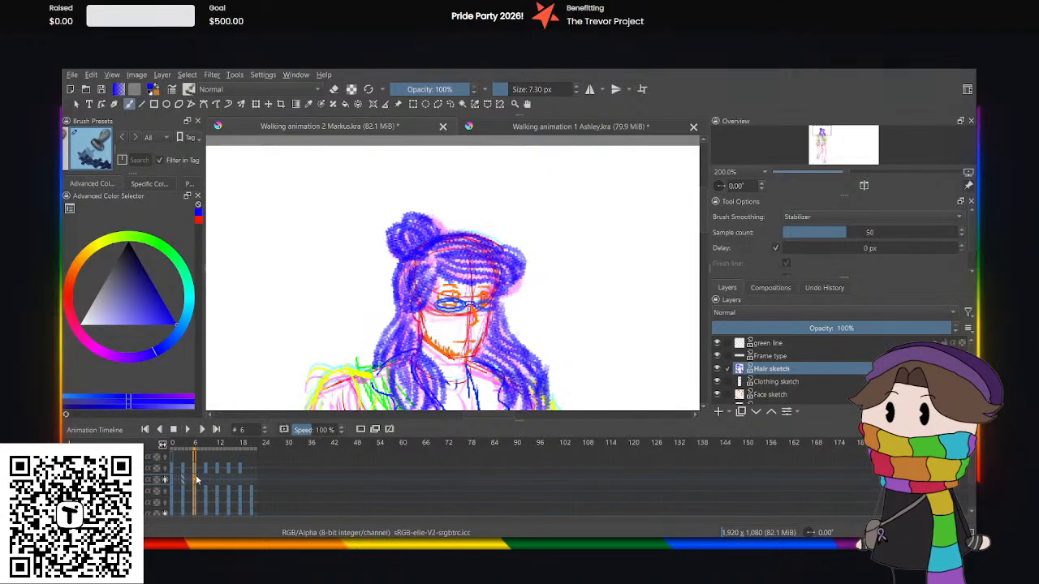
pyautogui.click(361, 432)
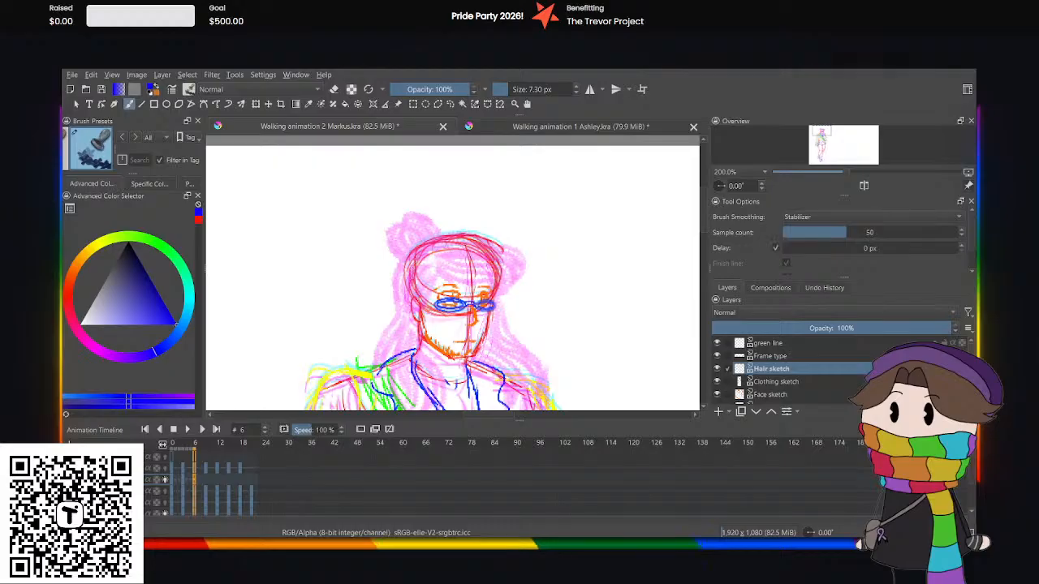
# Outline the hair over the top of the head to the far-side fringe and the bun in blue on frame 6.
pyautogui.moveTo(703, 205); pyautogui.dragTo(704, 211)
pyautogui.hotkey('ctrl', '+')
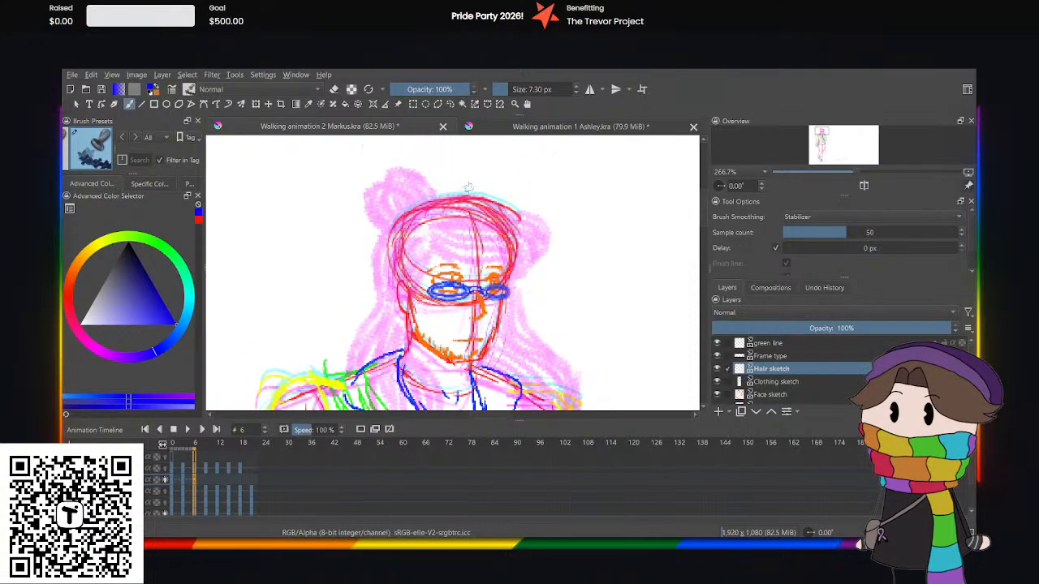
pyautogui.moveTo(412, 216)
pyautogui.mouseDown()
pyautogui.moveTo(442, 198)
pyautogui.moveTo(491, 194)
pyautogui.moveTo(513, 201)
pyautogui.moveTo(532, 248)
pyautogui.mouseUp()
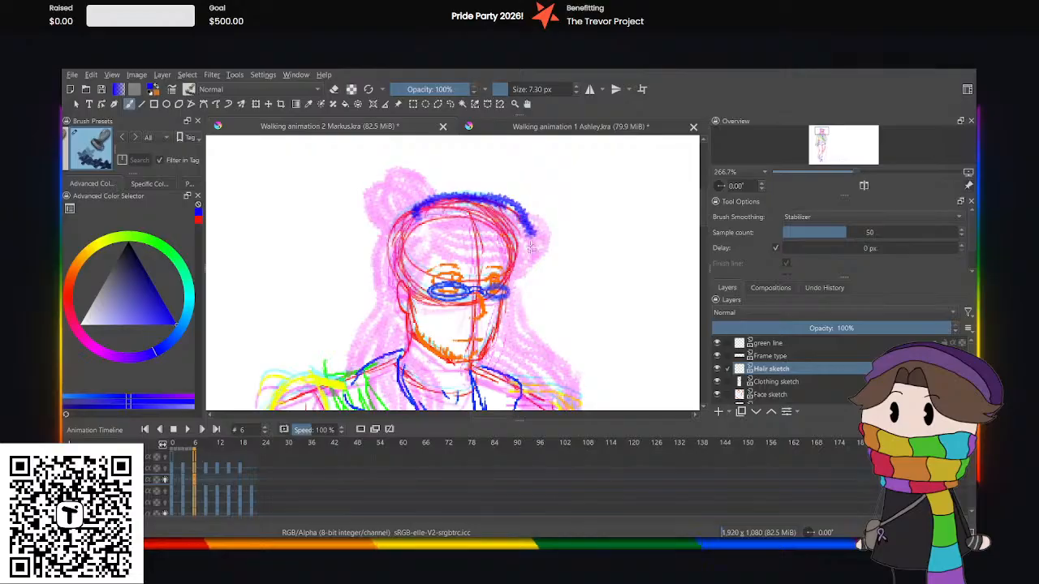
pyautogui.hotkey('ctrl', 'z')
pyautogui.hotkey('ctrl', 'z')
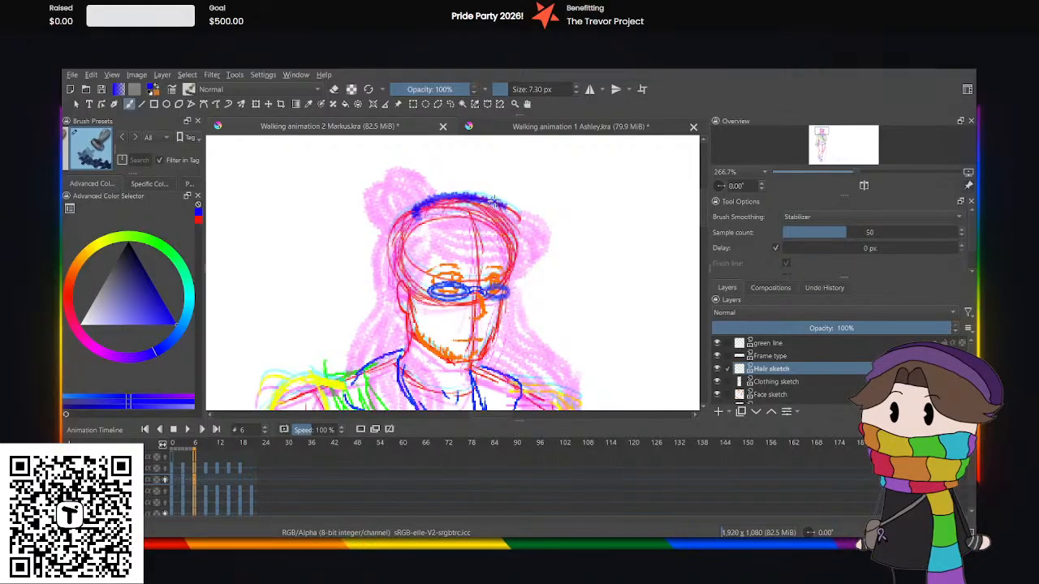
pyautogui.moveTo(495, 200)
pyautogui.mouseDown()
pyautogui.moveTo(538, 252)
pyautogui.moveTo(533, 269)
pyautogui.moveTo(511, 280)
pyautogui.moveTo(537, 271)
pyautogui.mouseUp()
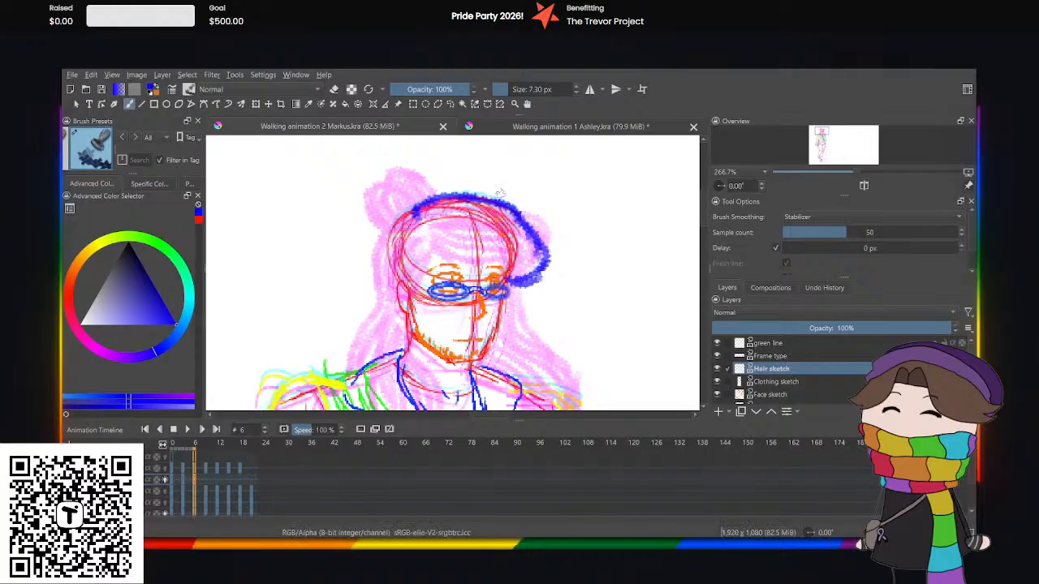
pyautogui.moveTo(436, 197)
pyautogui.mouseDown()
pyautogui.moveTo(409, 174)
pyautogui.moveTo(427, 175)
pyautogui.moveTo(427, 191)
pyautogui.moveTo(405, 187)
pyautogui.moveTo(380, 201)
pyautogui.moveTo(395, 231)
pyautogui.mouseUp()
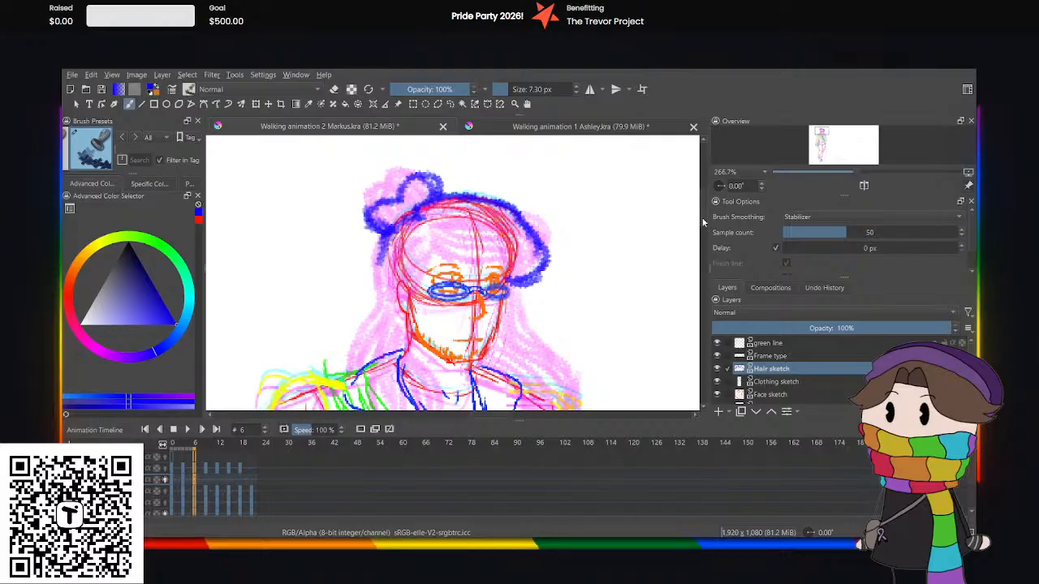
# Outline the near-side hair from below the bun to the shoulder, and the edges of the lock on the chest.
pyautogui.moveTo(703, 220); pyautogui.dragTo(704, 223)
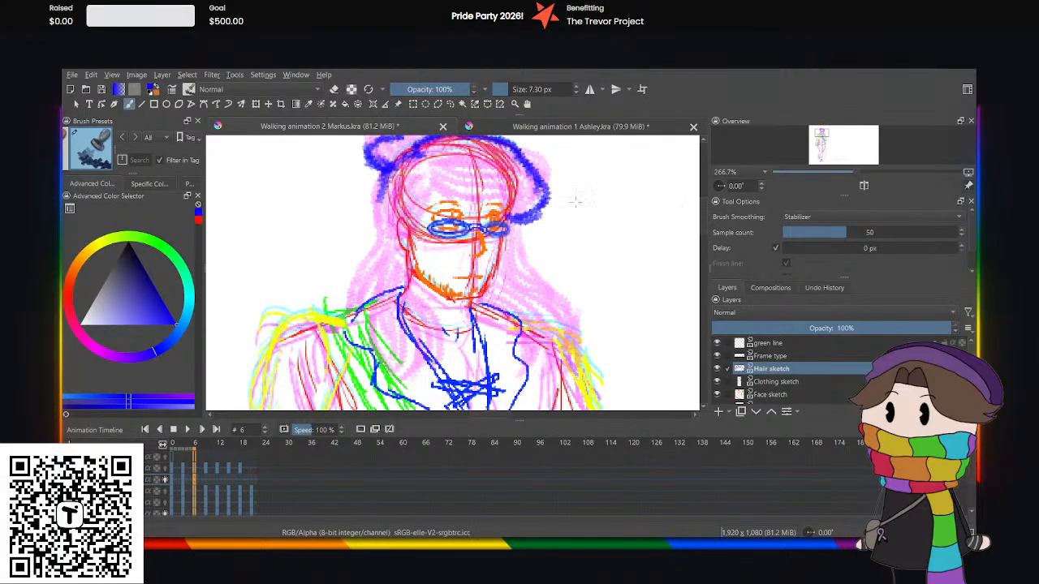
pyautogui.moveTo(382, 187)
pyautogui.mouseDown()
pyautogui.moveTo(363, 315)
pyautogui.moveTo(403, 369)
pyautogui.mouseUp()
pyautogui.moveTo(365, 322); pyautogui.dragTo(393, 371)
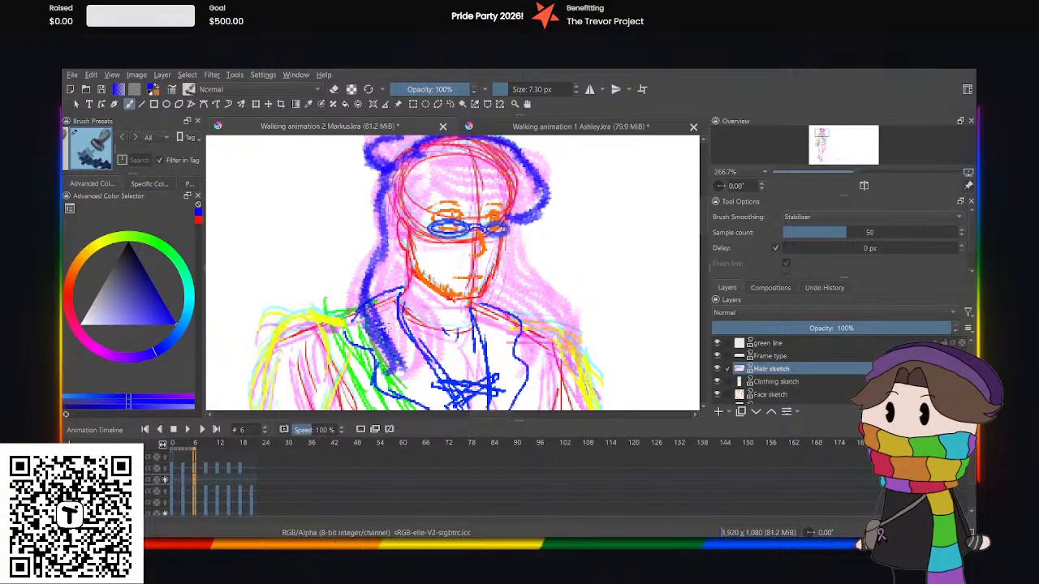
pyautogui.moveTo(409, 291); pyautogui.dragTo(439, 372)
pyautogui.moveTo(409, 317); pyautogui.dragTo(438, 401)
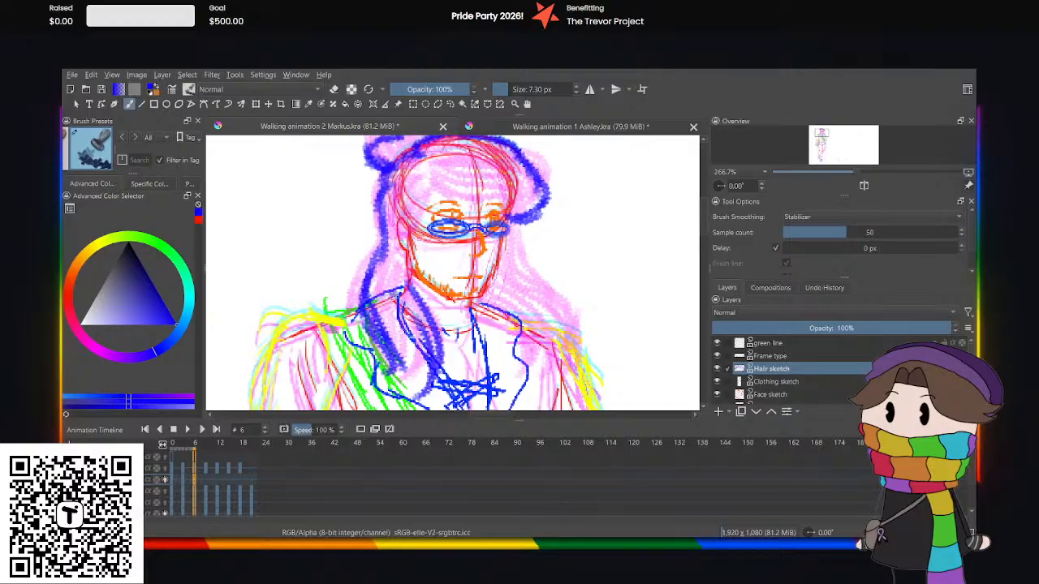
# Fill the chest lock and the near-side hair beside the face and neck with blue strand lines.
pyautogui.moveTo(406, 292); pyautogui.dragTo(420, 375)
pyautogui.moveTo(366, 287); pyautogui.dragTo(401, 350)
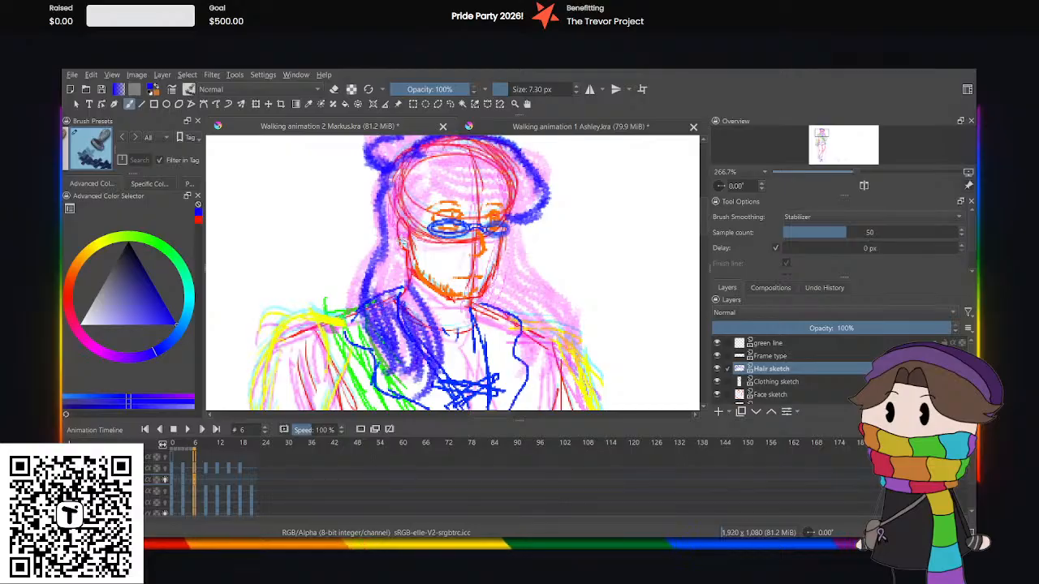
pyautogui.moveTo(403, 243)
pyautogui.mouseDown()
pyautogui.moveTo(393, 300)
pyautogui.moveTo(370, 297)
pyautogui.moveTo(397, 324)
pyautogui.mouseUp()
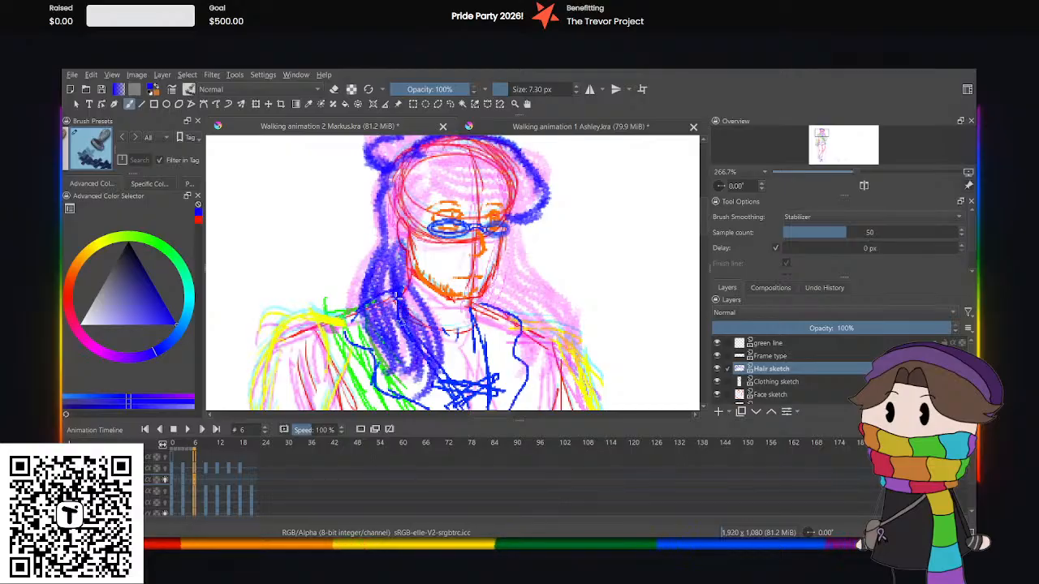
pyautogui.moveTo(388, 195); pyautogui.dragTo(396, 243)
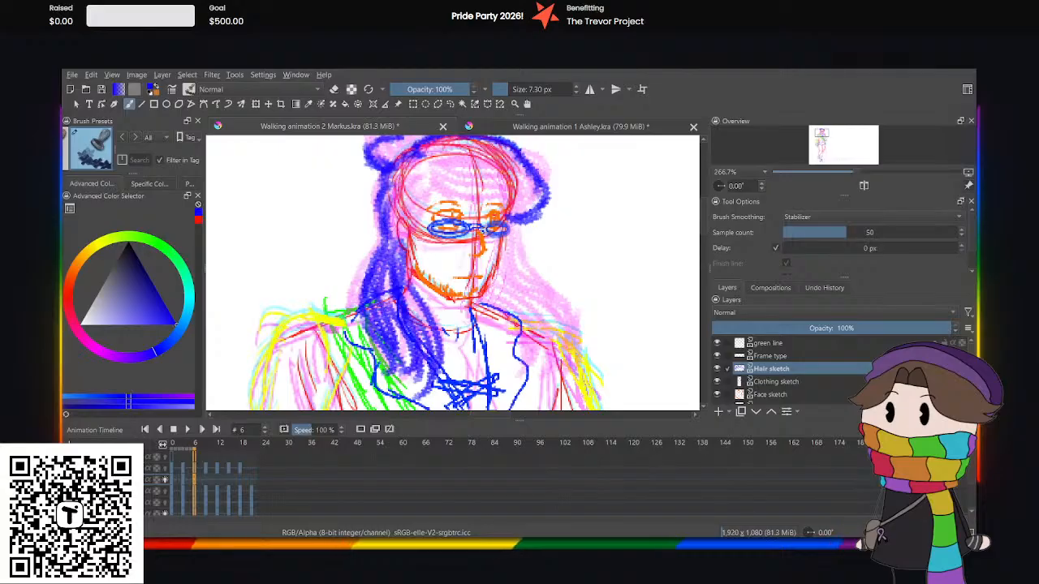
pyautogui.moveTo(510, 214)
pyautogui.mouseDown()
pyautogui.moveTo(518, 268)
pyautogui.moveTo(567, 323)
pyautogui.moveTo(569, 346)
pyautogui.moveTo(549, 370)
pyautogui.mouseUp()
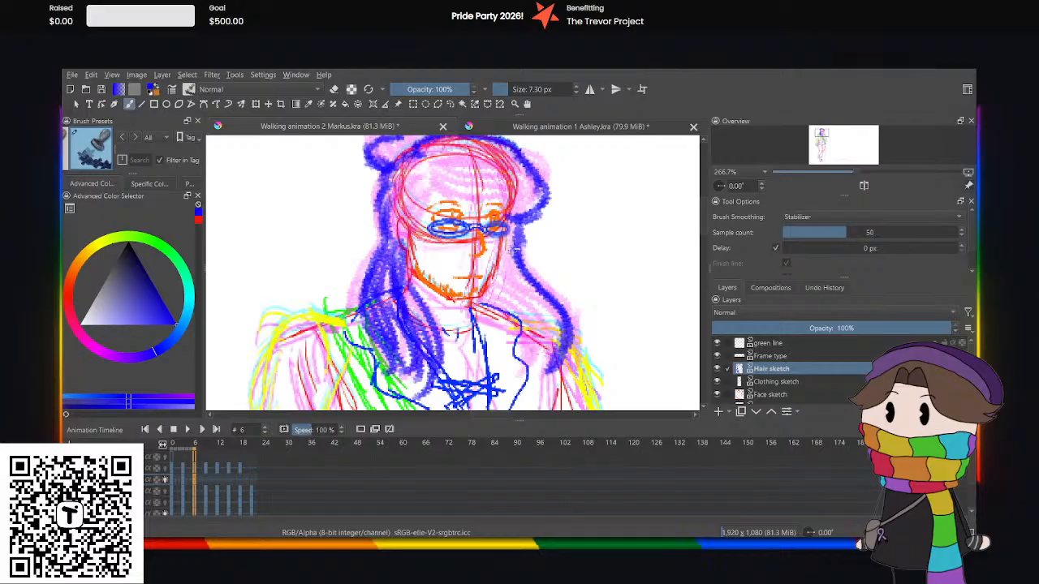
pyautogui.hotkey('ctrl', 'z')
pyautogui.hotkey('ctrl', 'z')
pyautogui.hotkey('ctrl', 'z')
pyautogui.hotkey('ctrl', 'z')
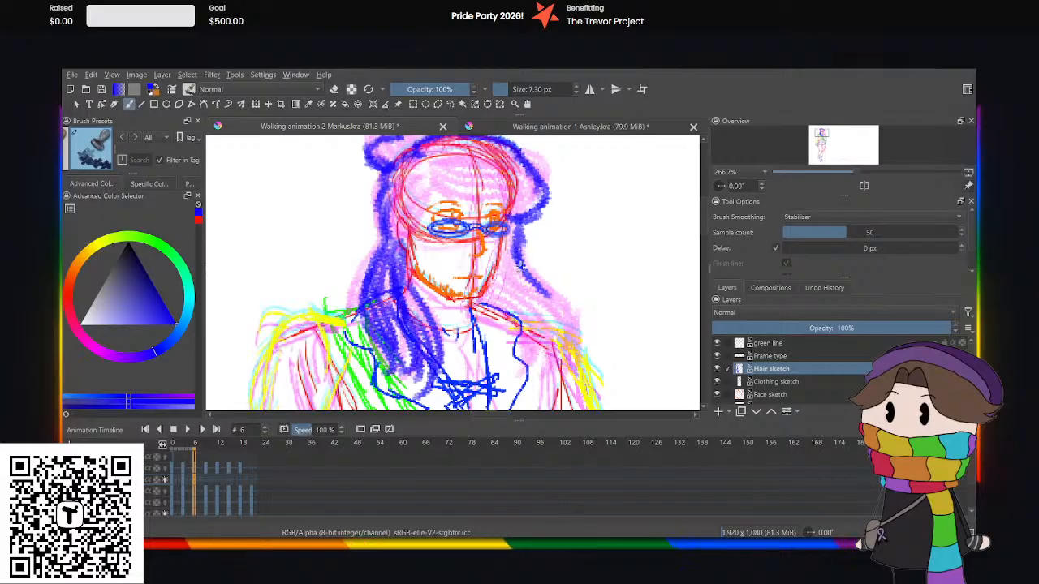
pyautogui.hotkey('ctrl', 'z')
# Sketch the far-side long hair in blue, falling from eye level inside the shoulder, and fill it with strands toward the neck.
pyautogui.moveTo(521, 271)
pyautogui.mouseDown()
pyautogui.moveTo(543, 326)
pyautogui.moveTo(533, 362)
pyautogui.mouseUp()
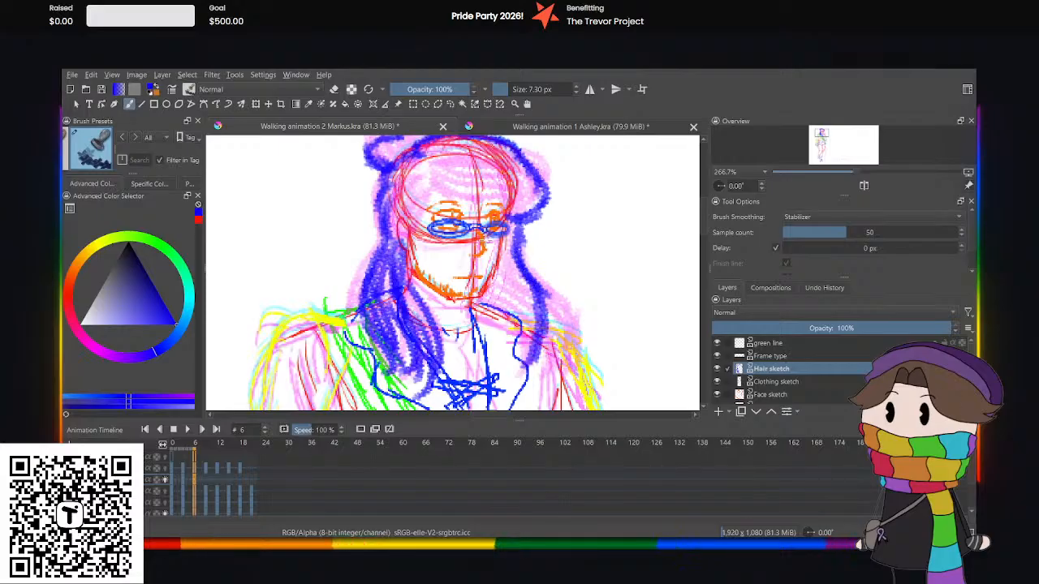
pyautogui.moveTo(503, 219); pyautogui.dragTo(536, 365)
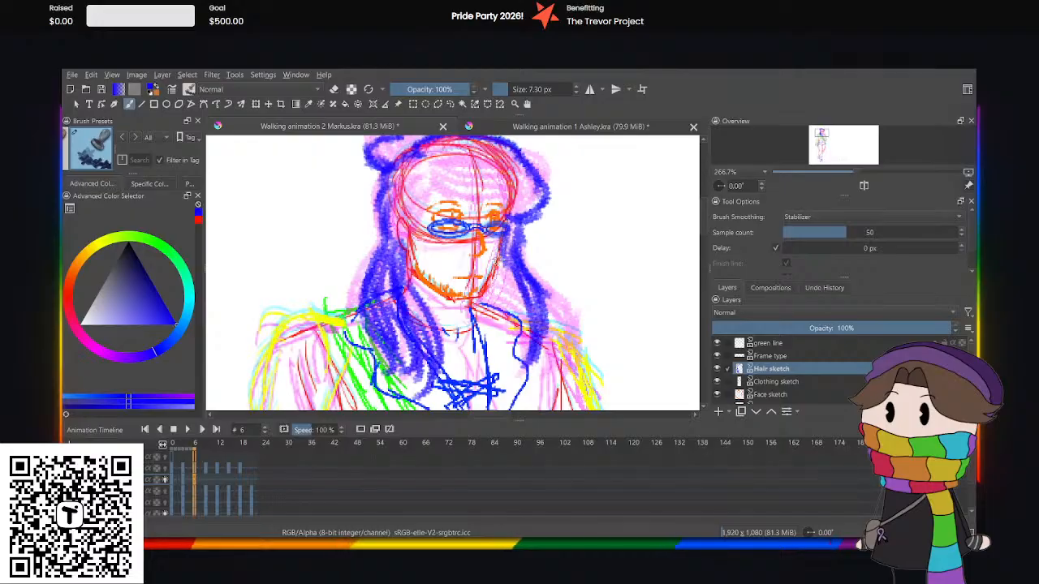
pyautogui.moveTo(497, 255); pyautogui.dragTo(523, 347)
pyautogui.moveTo(502, 275)
pyautogui.mouseDown()
pyautogui.moveTo(514, 339)
pyautogui.moveTo(493, 333)
pyautogui.mouseUp()
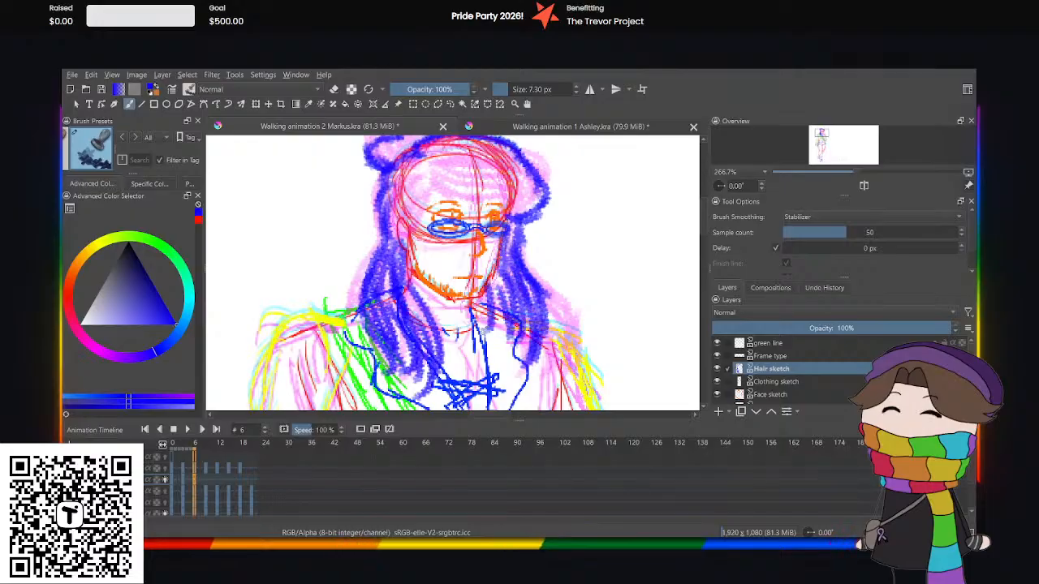
pyautogui.moveTo(473, 301); pyautogui.dragTo(486, 326)
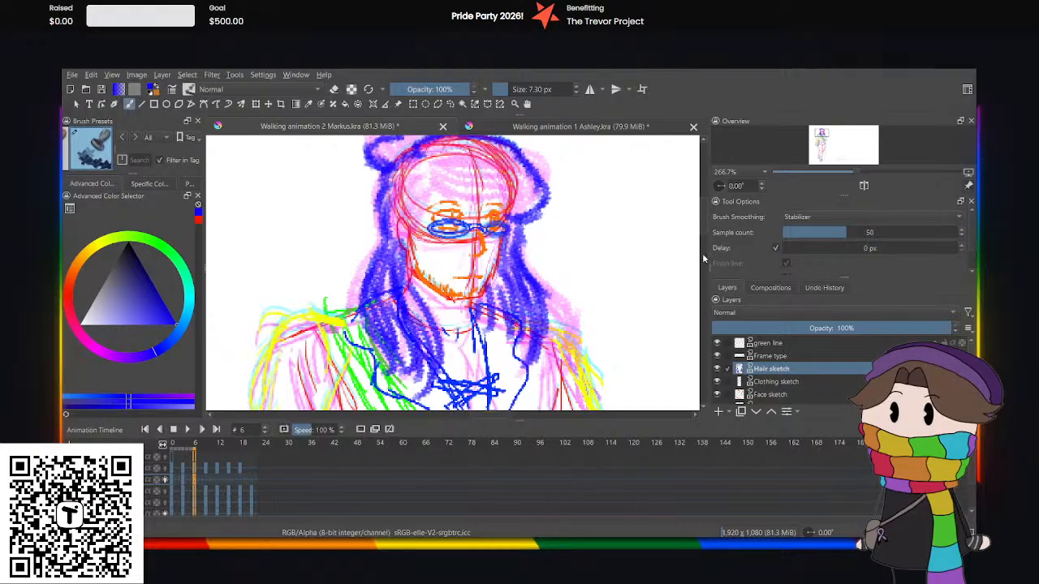
# Sketch the fringe in blue on frame 6, sweeping across the forehead above the glasses and down the near-side temple.
pyautogui.scroll(3, 348, 208)
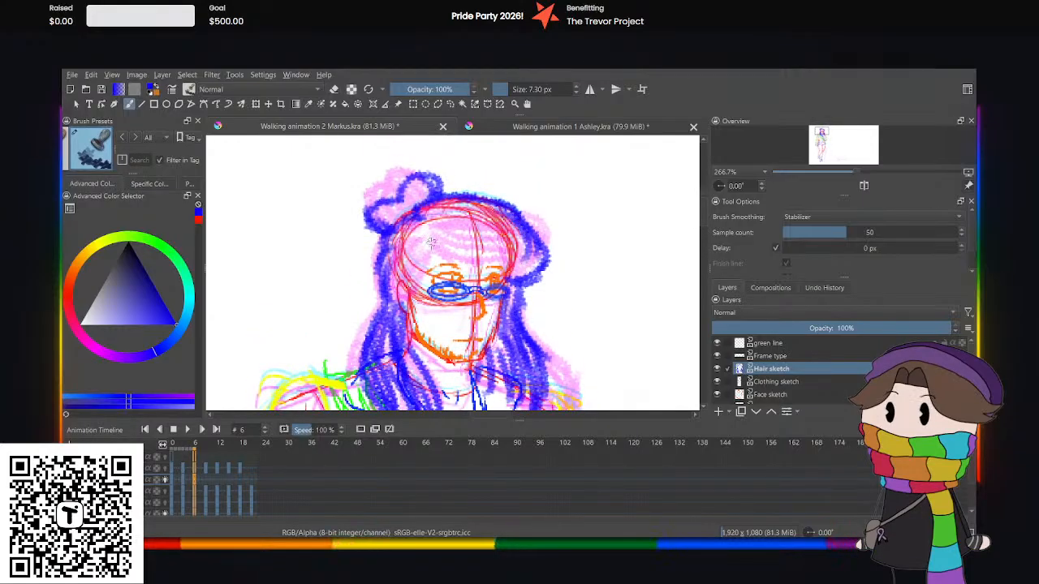
pyautogui.moveTo(430, 240)
pyautogui.mouseDown()
pyautogui.moveTo(441, 261)
pyautogui.moveTo(505, 271)
pyautogui.mouseUp()
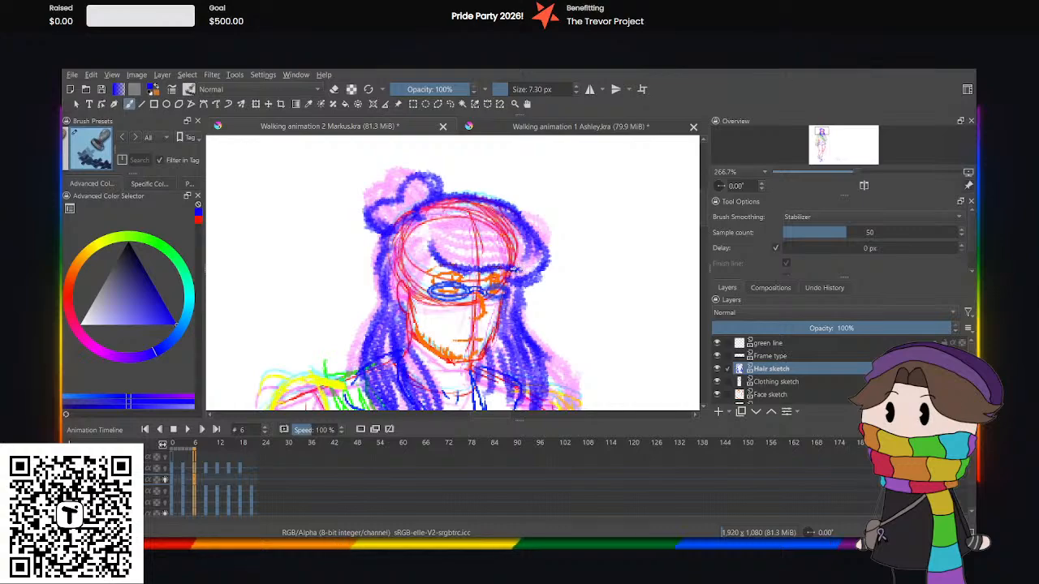
pyautogui.moveTo(431, 250)
pyautogui.mouseDown()
pyautogui.moveTo(421, 295)
pyautogui.moveTo(406, 284)
pyautogui.moveTo(417, 267)
pyautogui.moveTo(406, 269)
pyautogui.moveTo(401, 249)
pyautogui.moveTo(393, 290)
pyautogui.mouseUp()
pyautogui.moveTo(395, 234)
pyautogui.mouseDown()
pyautogui.moveTo(387, 261)
pyautogui.moveTo(406, 262)
pyautogui.moveTo(393, 250)
pyautogui.moveTo(454, 247)
pyautogui.moveTo(515, 275)
pyautogui.mouseUp()
pyautogui.moveTo(445, 231)
pyautogui.mouseDown()
pyautogui.moveTo(511, 236)
pyautogui.moveTo(538, 261)
pyautogui.mouseUp()
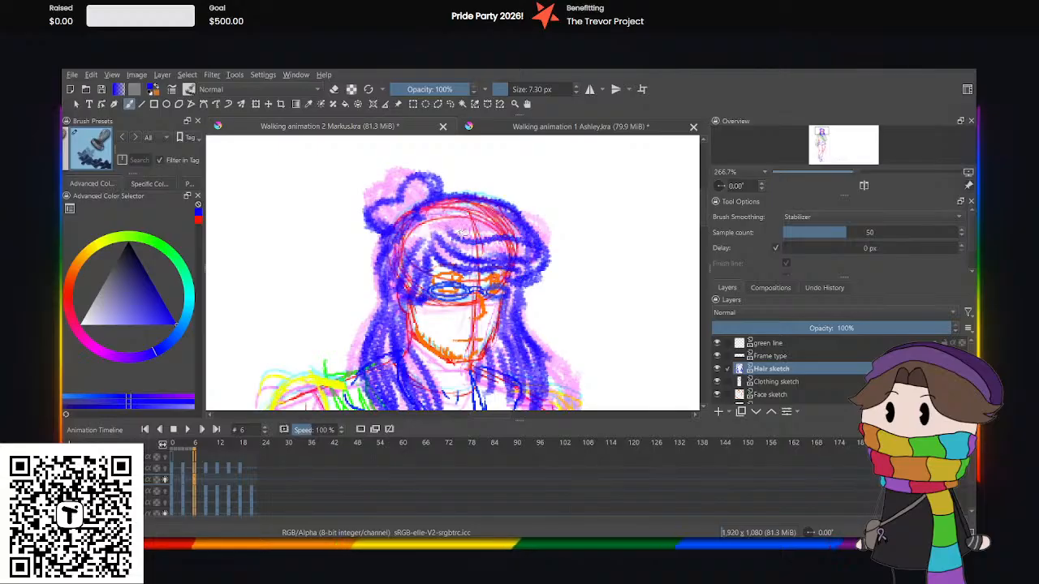
# Fill the fringe, the crown of the head and the bun with blue strand lines on frame 6.
pyautogui.moveTo(460, 241); pyautogui.dragTo(535, 262)
pyautogui.moveTo(445, 219)
pyautogui.mouseDown()
pyautogui.moveTo(535, 236)
pyautogui.moveTo(438, 213)
pyautogui.moveTo(408, 215)
pyautogui.moveTo(397, 232)
pyautogui.mouseUp()
pyautogui.moveTo(415, 227)
pyautogui.mouseDown()
pyautogui.moveTo(440, 230)
pyautogui.moveTo(424, 231)
pyautogui.moveTo(424, 220)
pyautogui.moveTo(443, 215)
pyautogui.moveTo(380, 197)
pyautogui.moveTo(415, 203)
pyautogui.moveTo(428, 185)
pyautogui.moveTo(386, 222)
pyautogui.mouseUp()
pyautogui.moveTo(407, 206)
pyautogui.mouseDown()
pyautogui.moveTo(396, 219)
pyautogui.moveTo(373, 212)
pyautogui.mouseUp()
pyautogui.press('-')
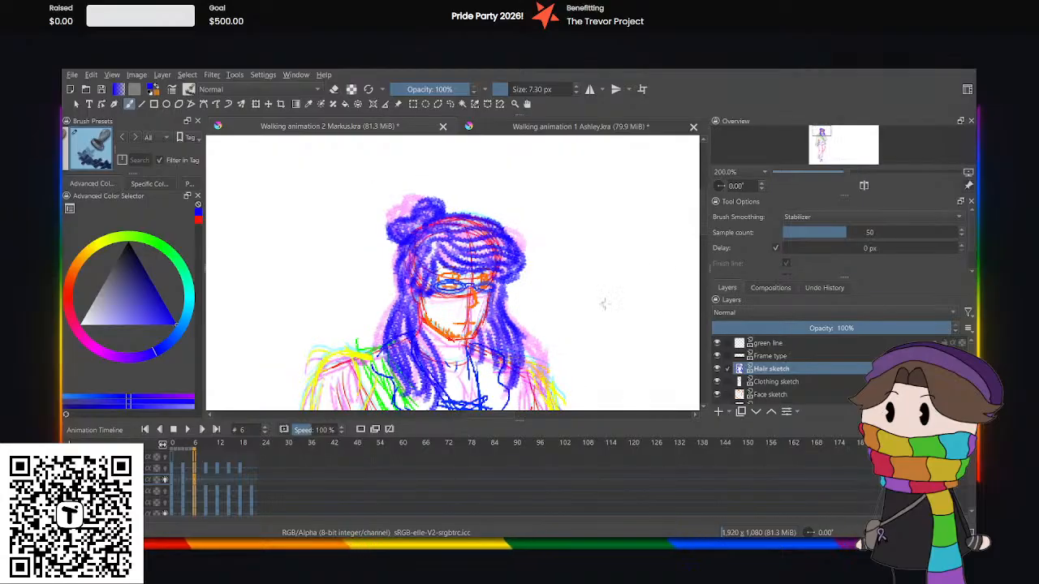
# Play the animation from frame 0 to check the hair sketches made so far.
pyautogui.scroll(-3, 659, 215)
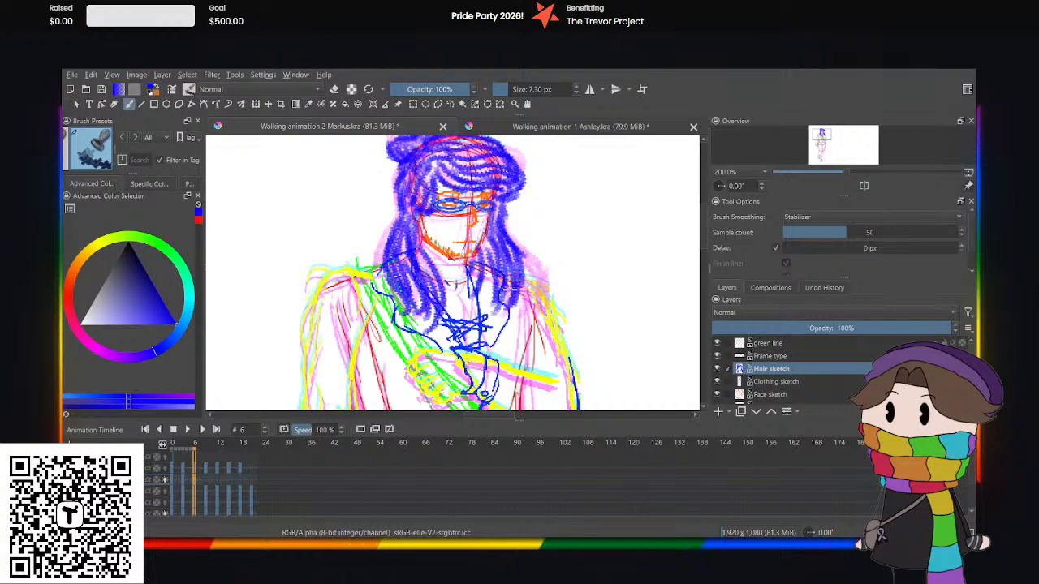
pyautogui.click(179, 480)
pyautogui.click(172, 481)
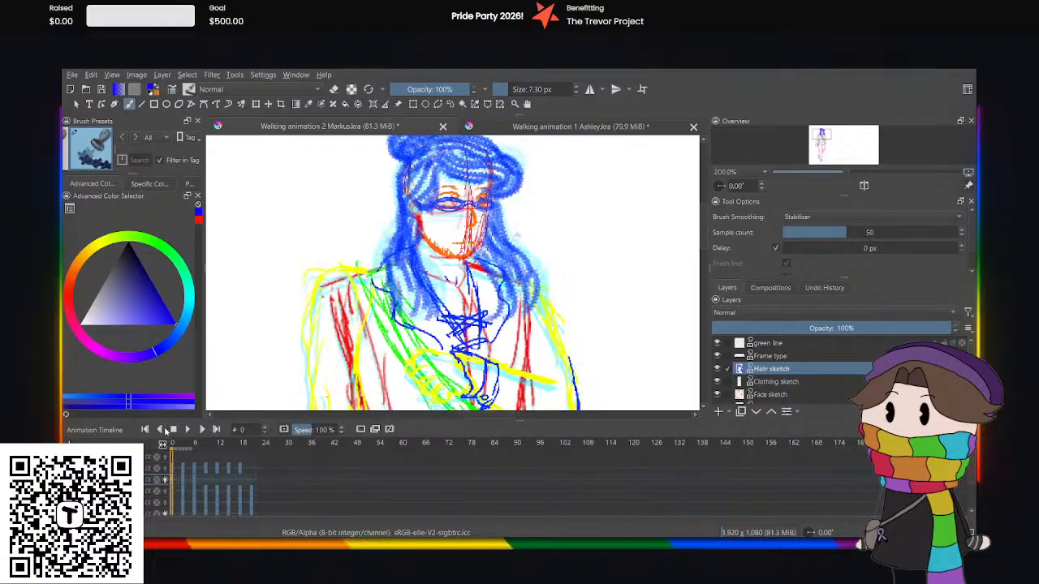
pyautogui.click(176, 428)
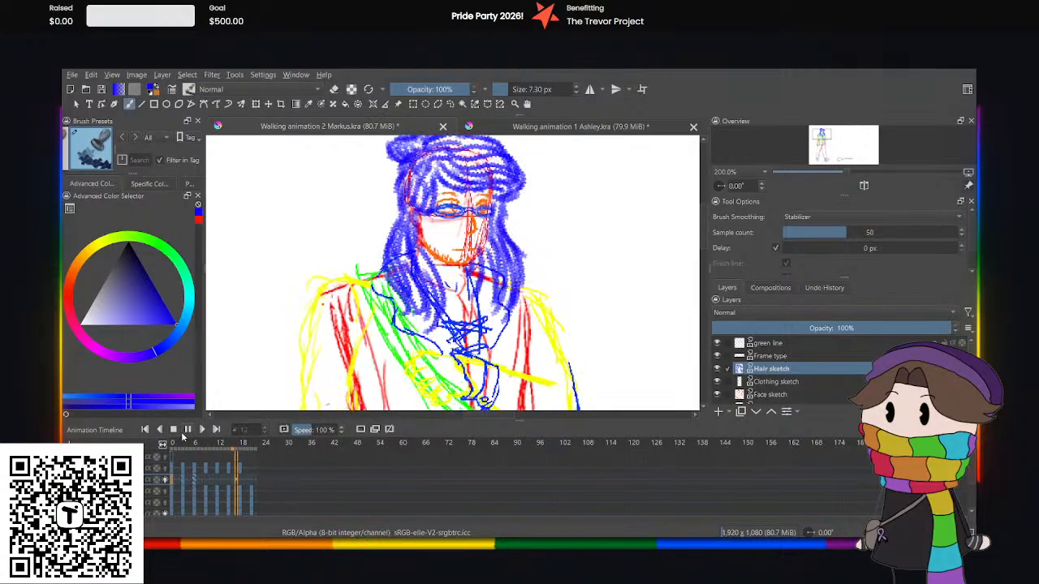
pyautogui.click(188, 429)
# Copy the Hair sketch keyframe from frame 0 to frame 9.
pyautogui.click(201, 478)
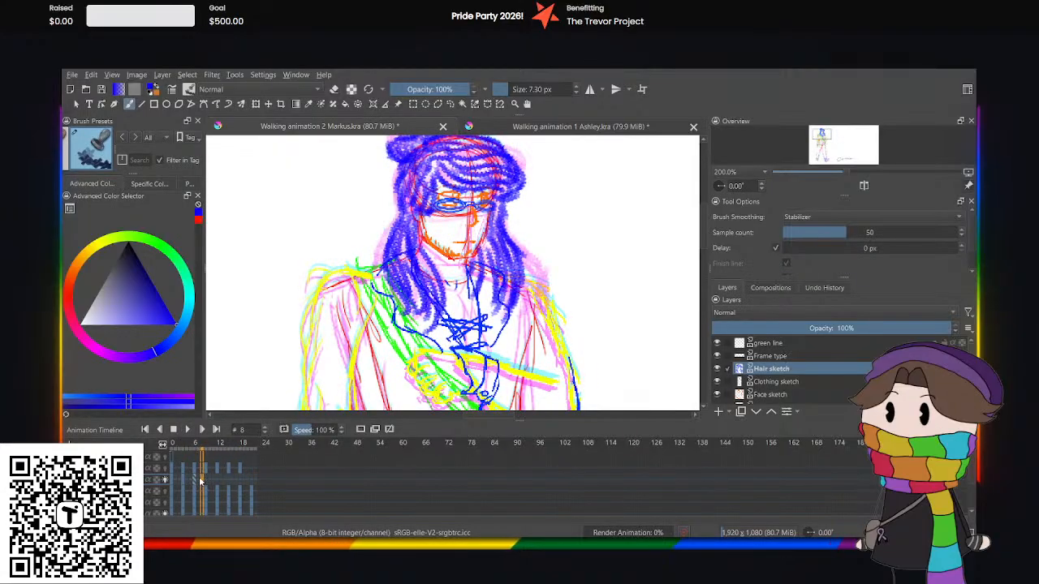
pyautogui.click(205, 482)
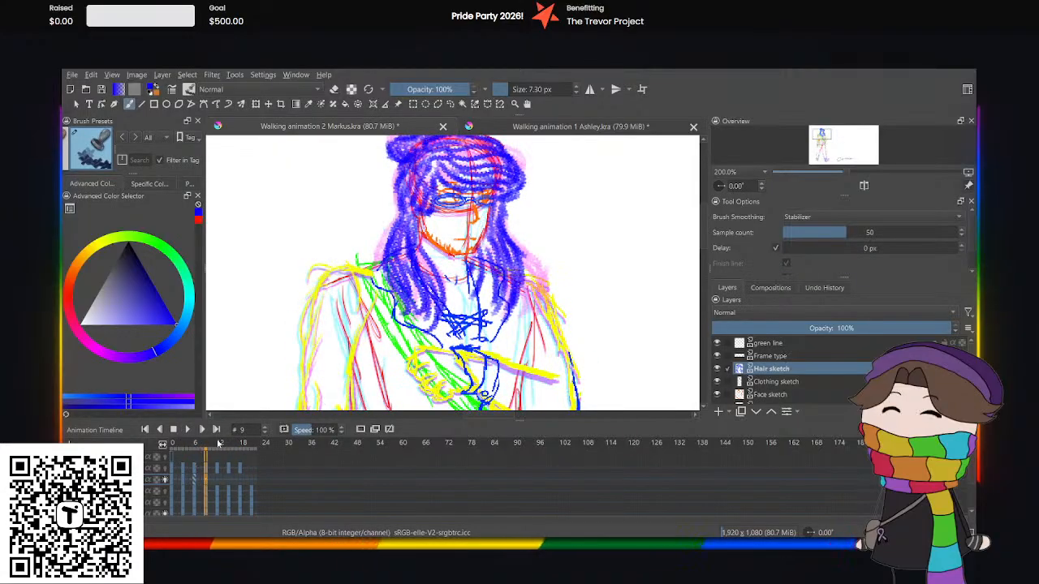
pyautogui.click(170, 485)
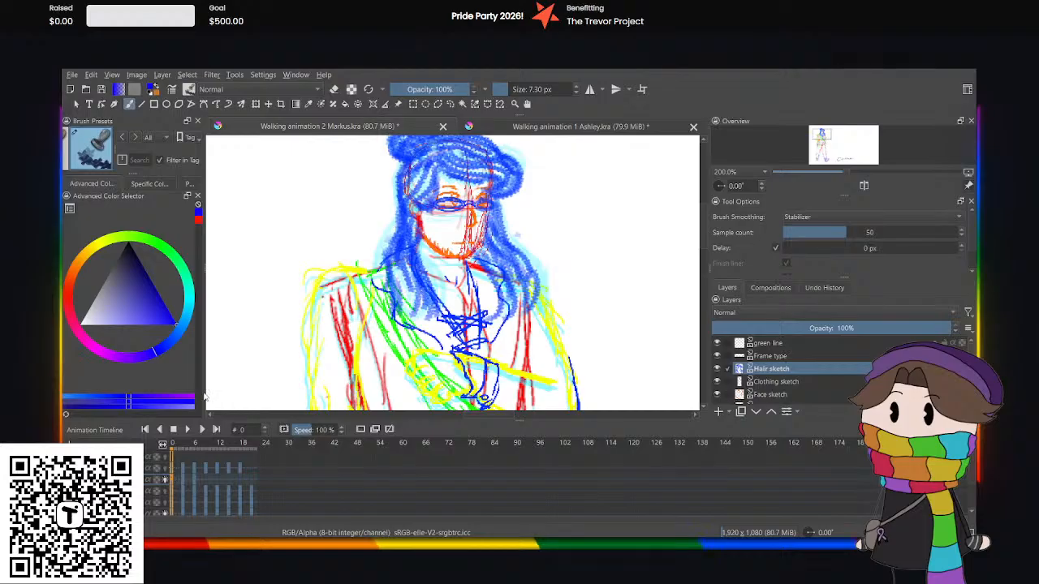
pyautogui.click(207, 482)
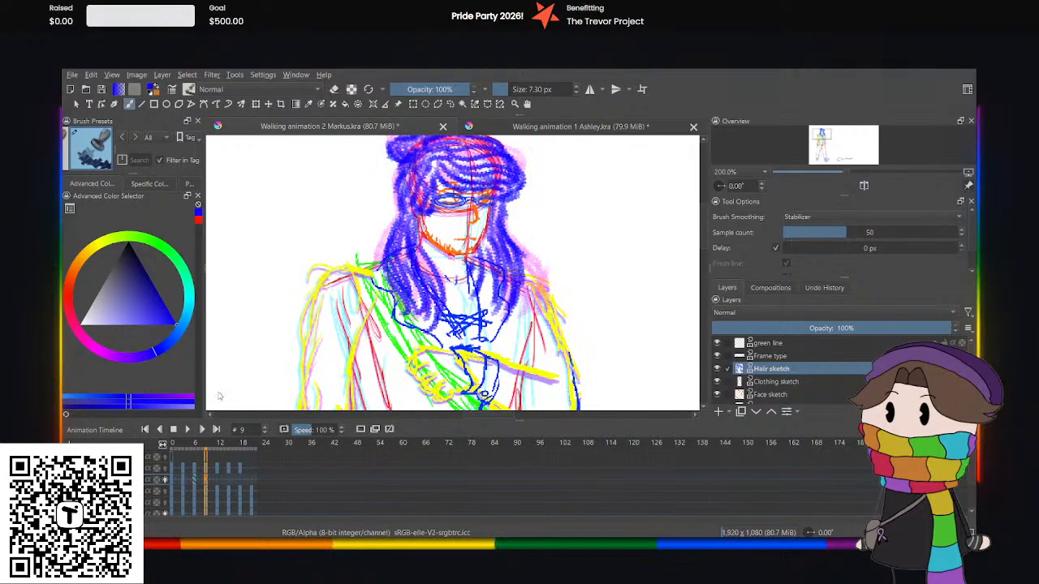
pyautogui.click(217, 392)
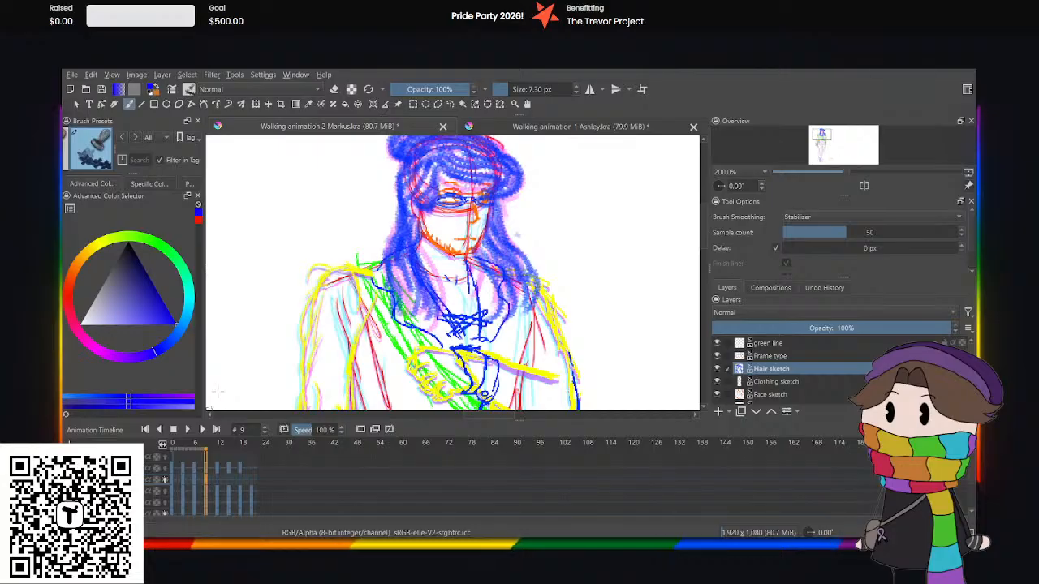
# Replay the animation from frame 0 to check the hair motion with the copied frame 9.
pyautogui.click(173, 440)
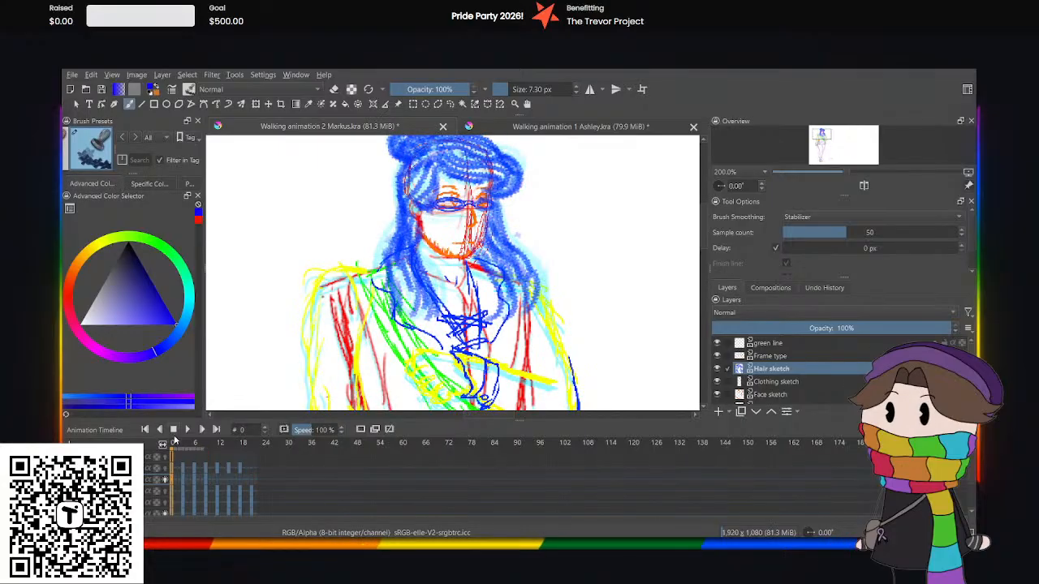
pyautogui.click(186, 430)
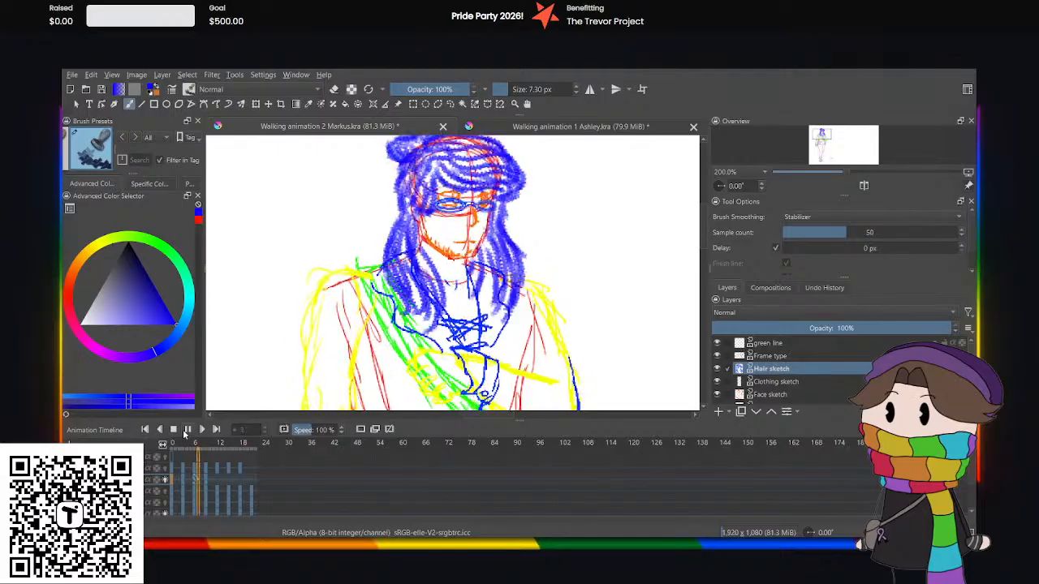
pyautogui.click(185, 431)
# Copy the Hair sketch keyframes from frame 3 to frame 12 and from frame 6 to frame 15.
pyautogui.click(184, 485)
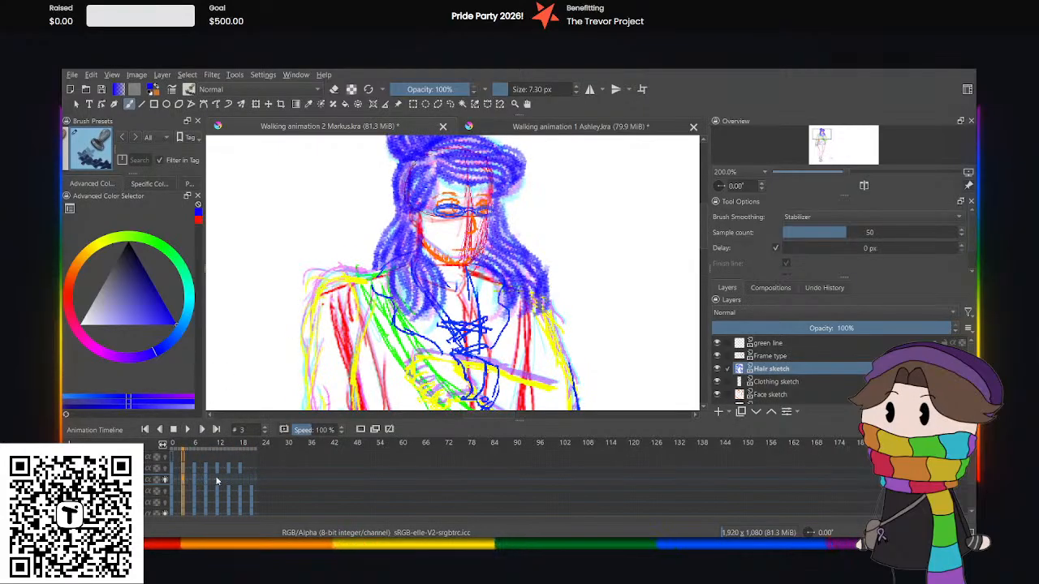
pyautogui.click(216, 481)
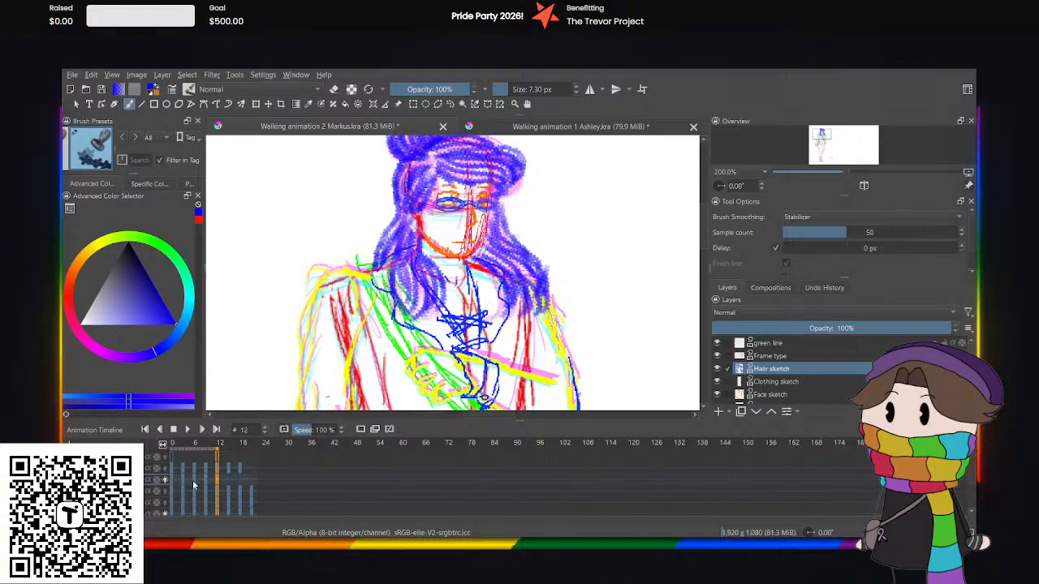
pyautogui.click(193, 480)
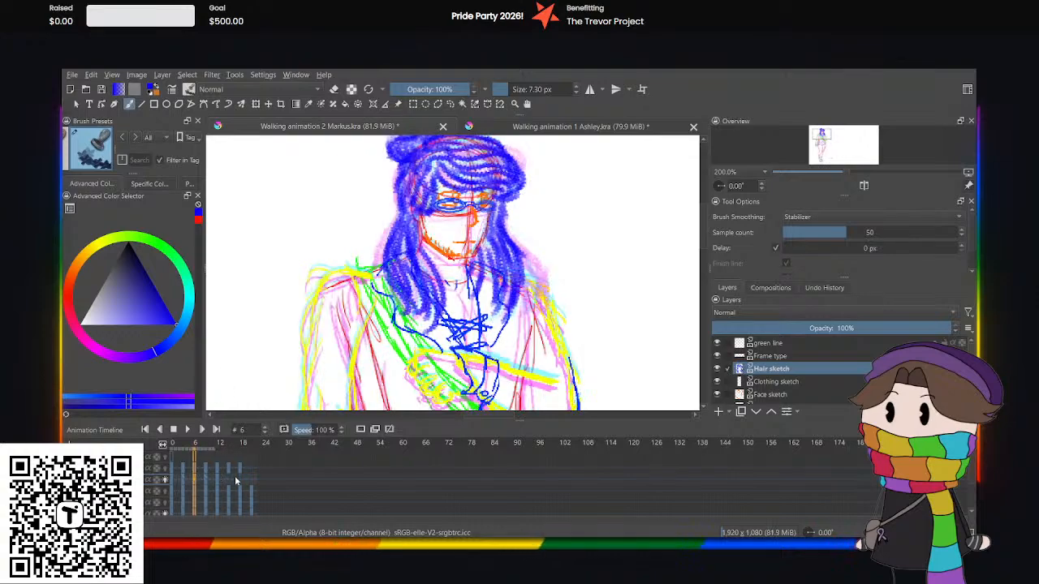
pyautogui.click(230, 481)
pyautogui.click(257, 382)
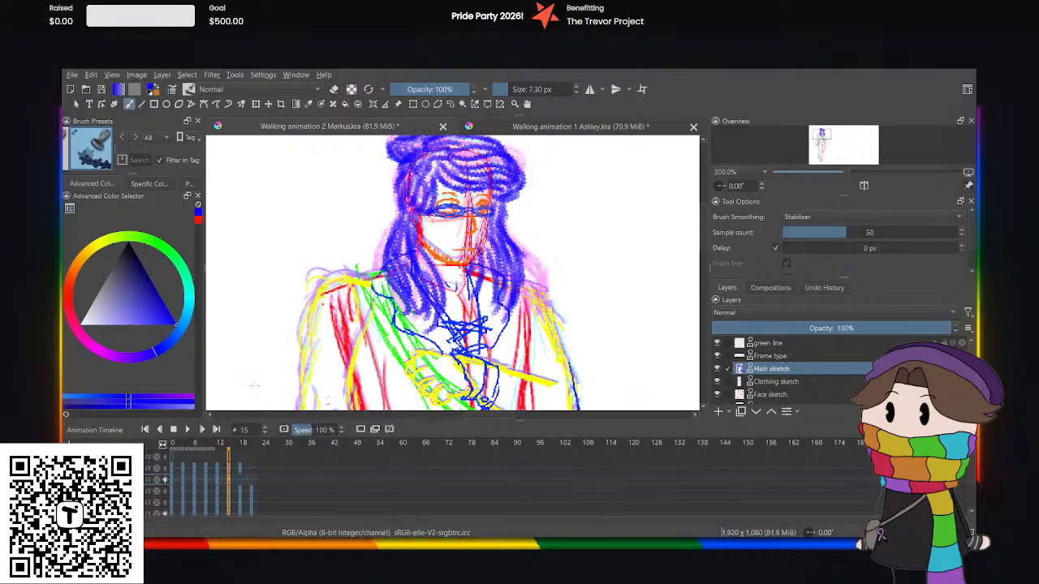
# Shift the Hair sketch keyframes on frames 15 and 12 to frames 18 and 15.
pyautogui.click(216, 483)
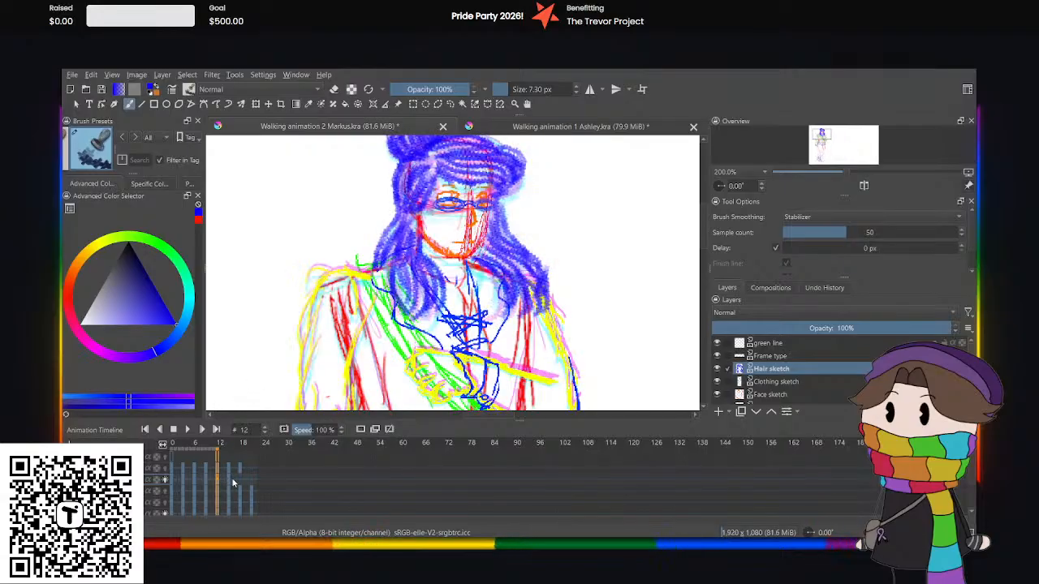
pyautogui.click(243, 485)
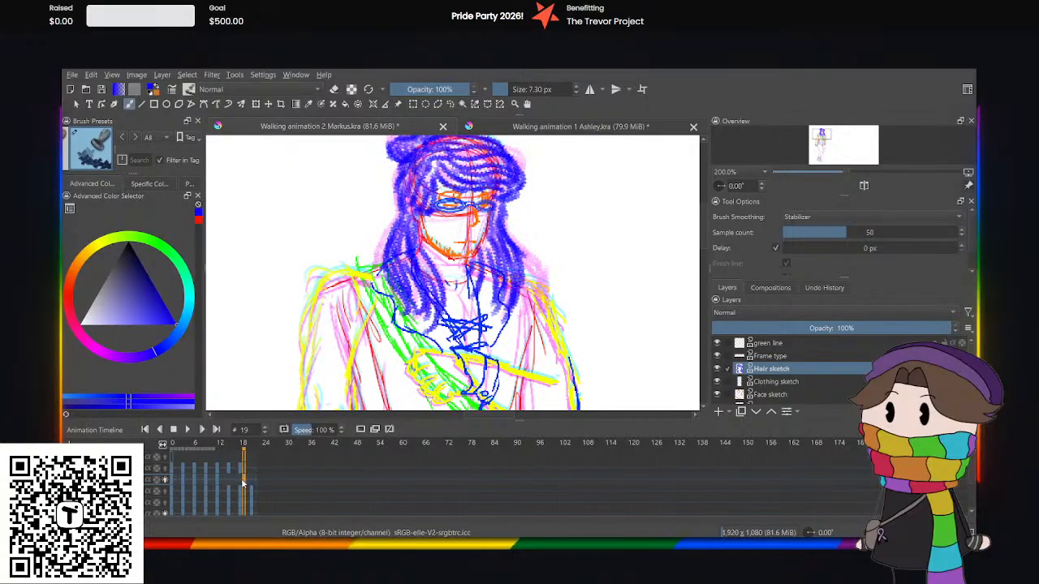
pyautogui.click(240, 484)
pyautogui.moveTo(219, 480); pyautogui.dragTo(229, 482)
# Nudge the hair on frame 9 slightly upward with the Transform tool.
pyautogui.click(205, 480)
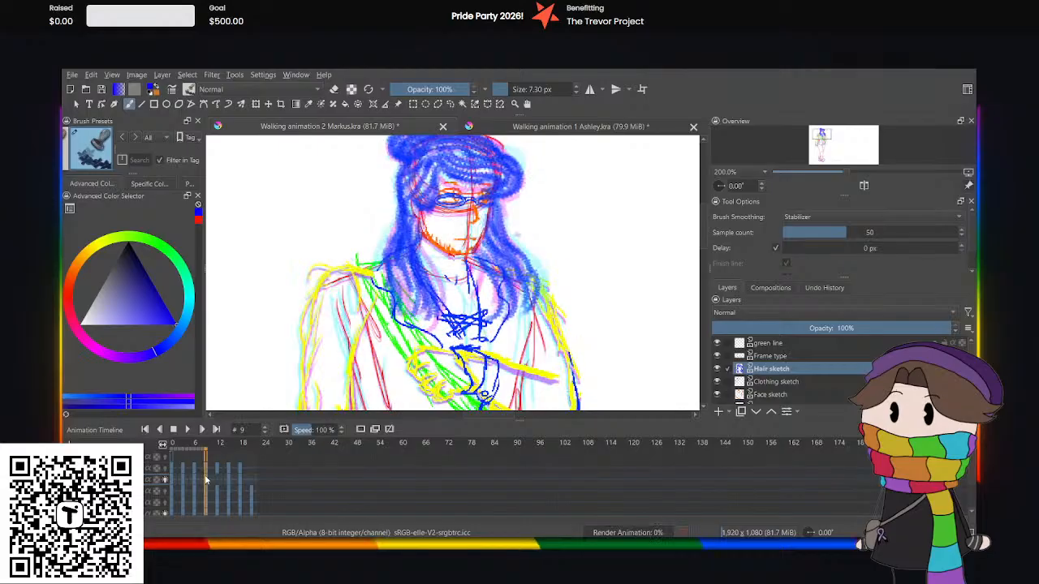
pyautogui.click(255, 104)
pyautogui.press('Up')
pyautogui.press('Up')
pyautogui.press('Up')
pyautogui.press('Up')
pyautogui.press('Up')
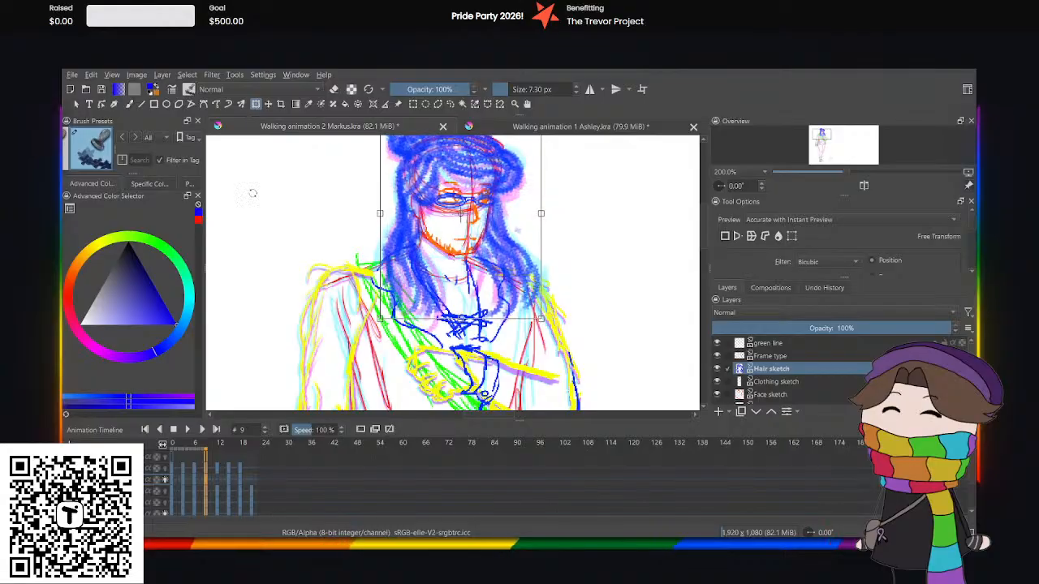
# Copy the Hair sketch keyframe from frame 0 to the emptied frame 12.
pyautogui.click(227, 481)
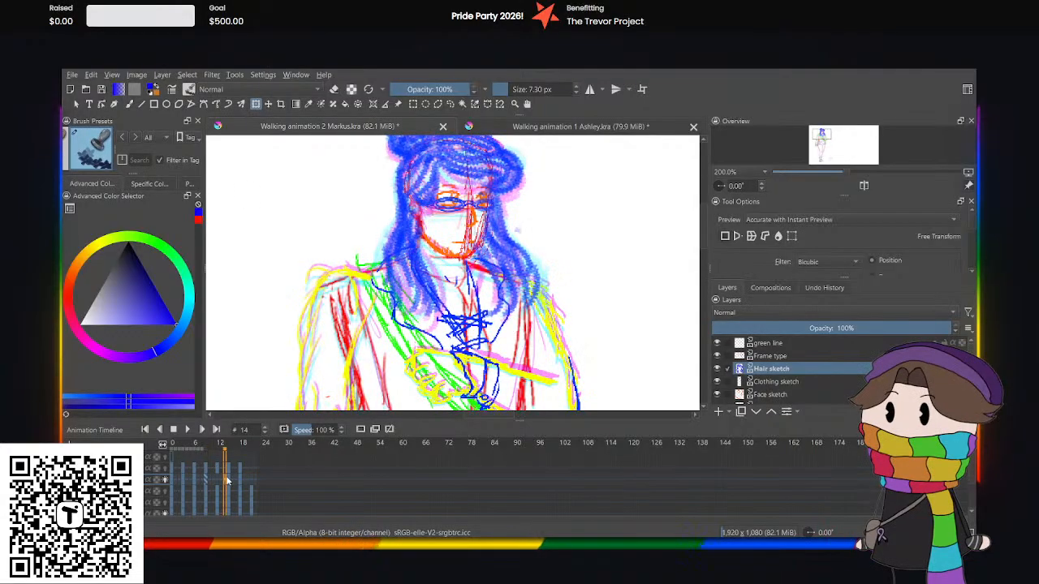
pyautogui.click(231, 485)
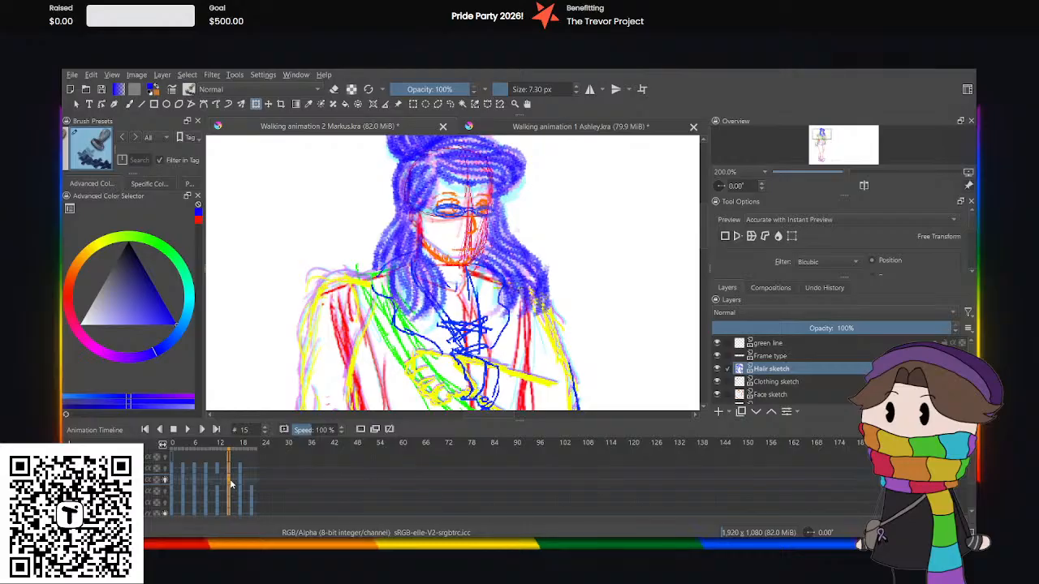
pyautogui.click(171, 480)
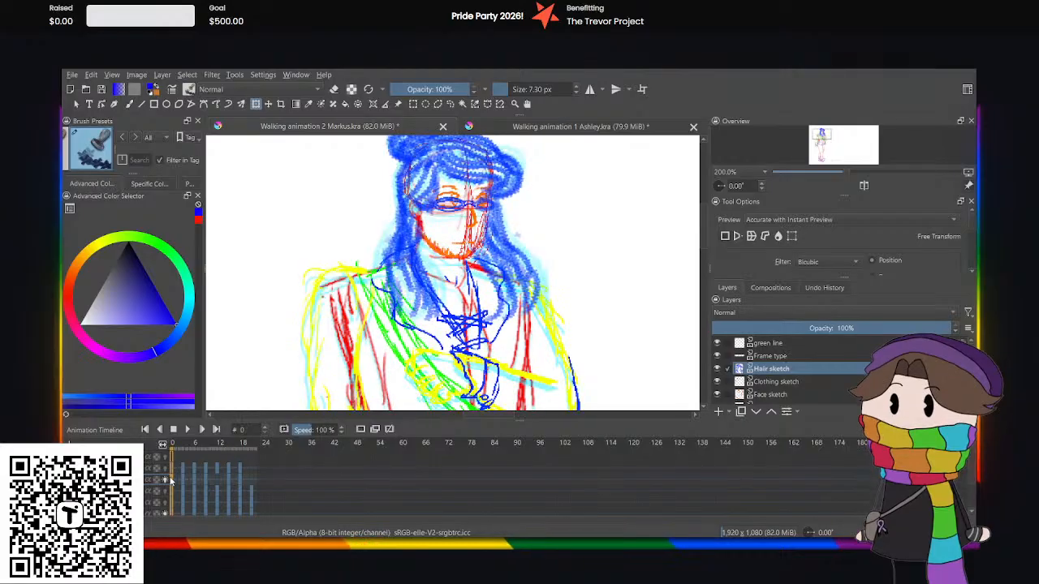
pyautogui.click(217, 478)
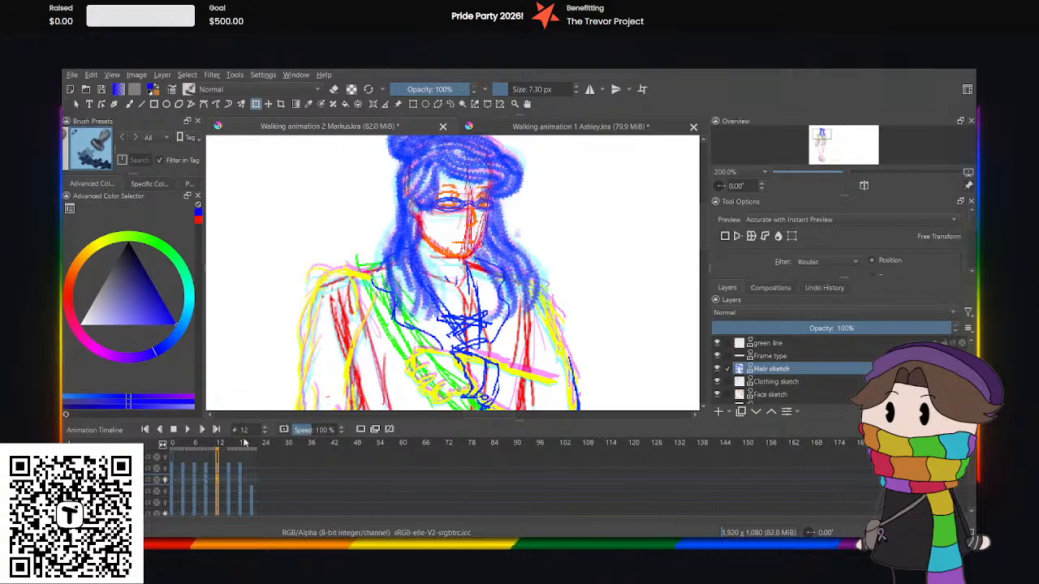
# Copy the Hair sketch keyframe from frame 9 to frame 21.
pyautogui.click(241, 485)
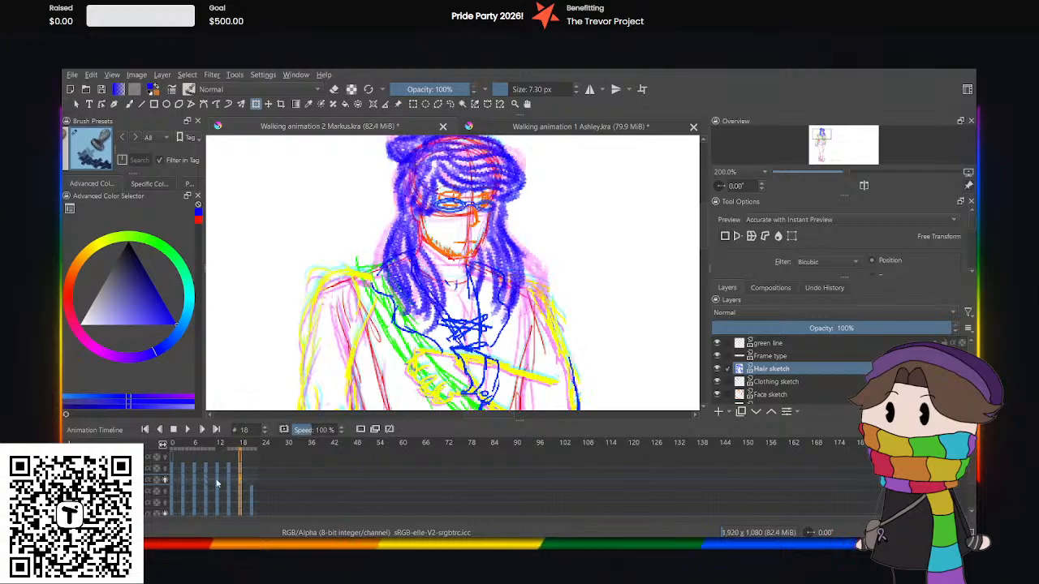
pyautogui.click(207, 482)
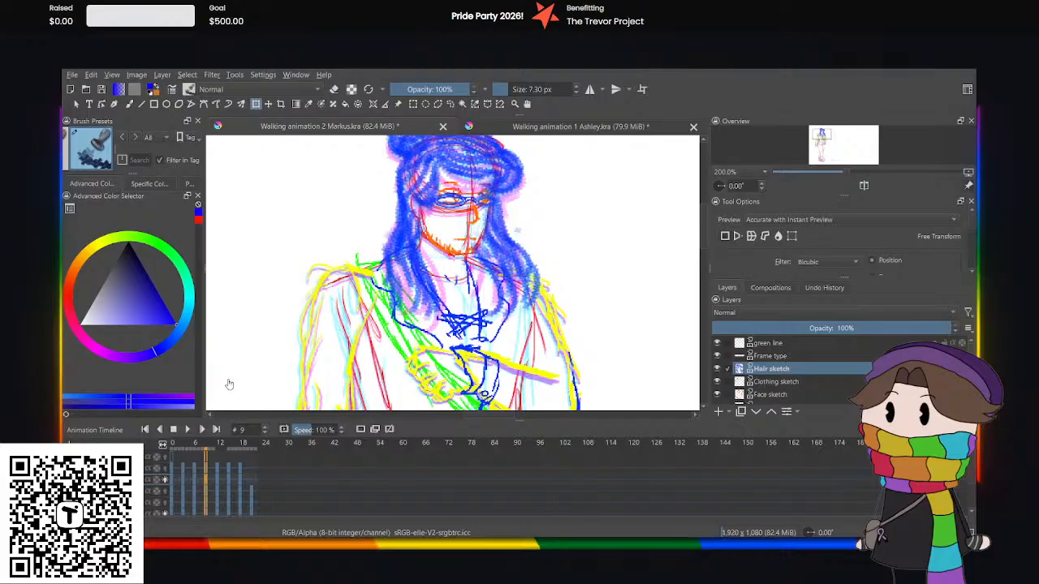
pyautogui.click(252, 481)
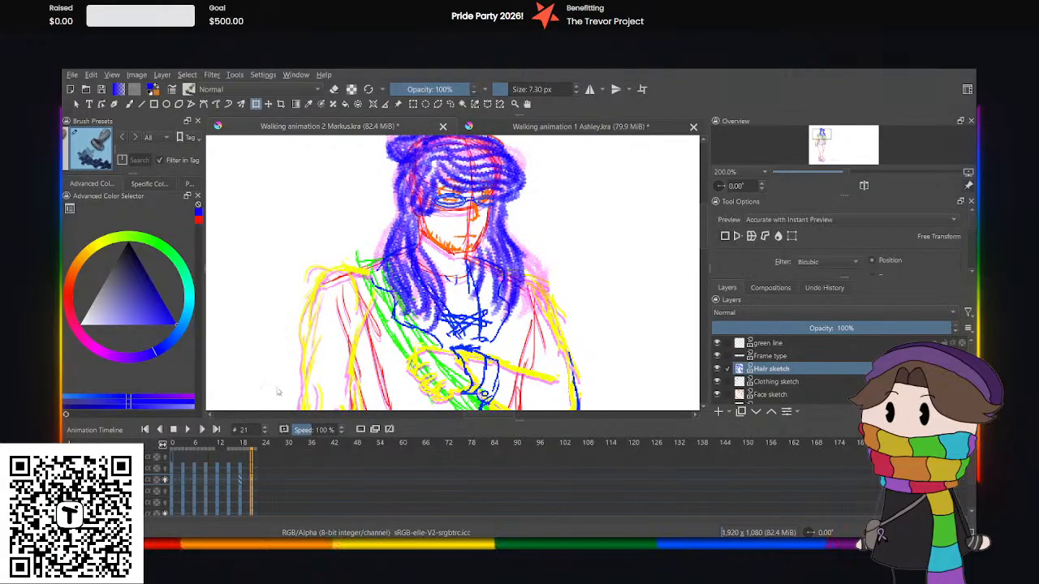
pyautogui.hotkey('ctrl', 'z')
# Play the whole walking animation from its start and examine the hair motion with more of the character in view.
pyautogui.click(173, 478)
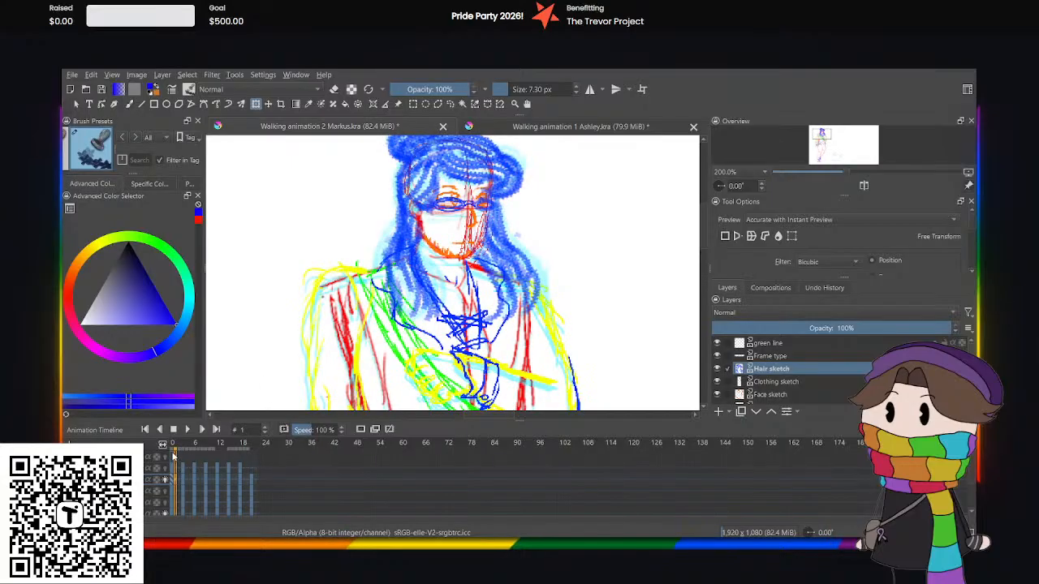
pyautogui.click(188, 429)
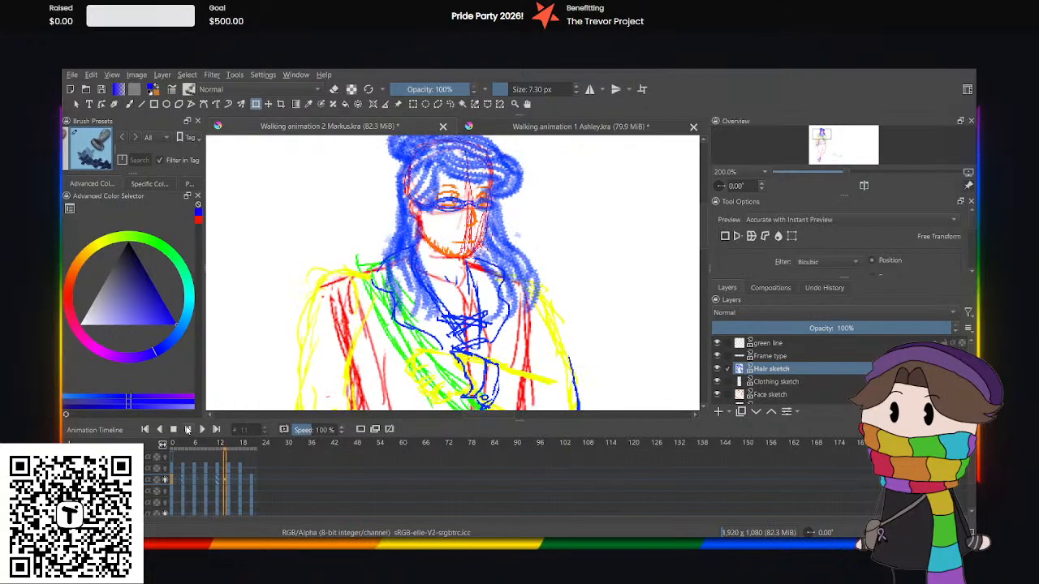
pyautogui.scroll(-2, 391, 294)
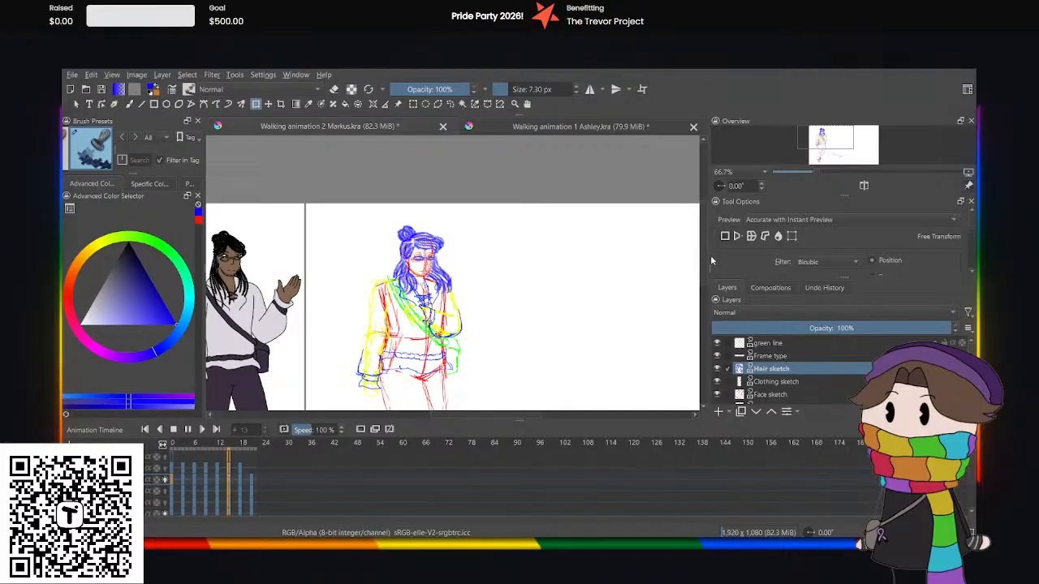
pyautogui.scroll(-3, 696, 269)
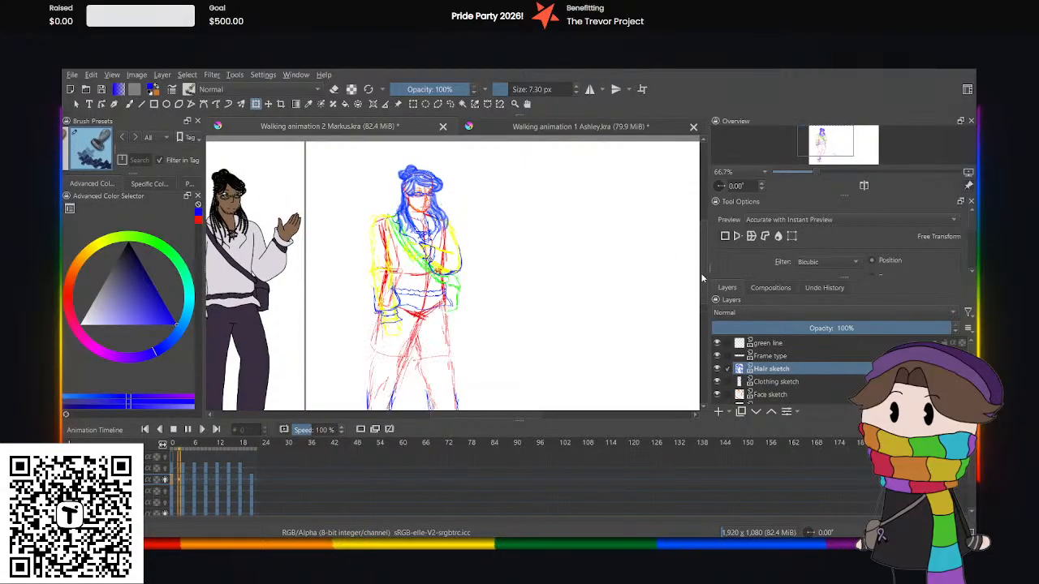
# Clear the hair drawing from frame 3 of the Hair sketch layer.
pyautogui.click(184, 485)
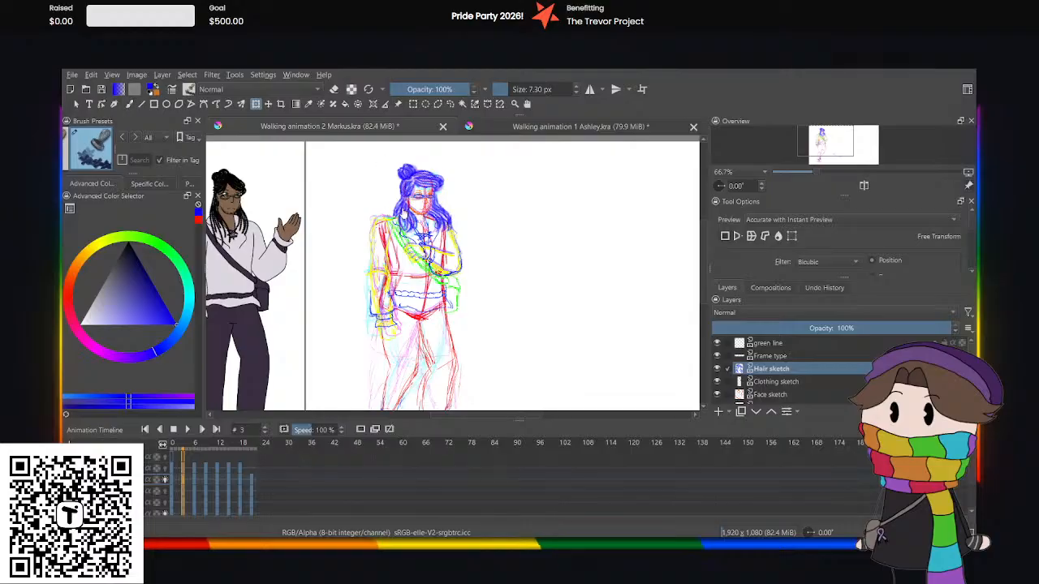
pyautogui.click(421, 204)
pyautogui.press('Return')
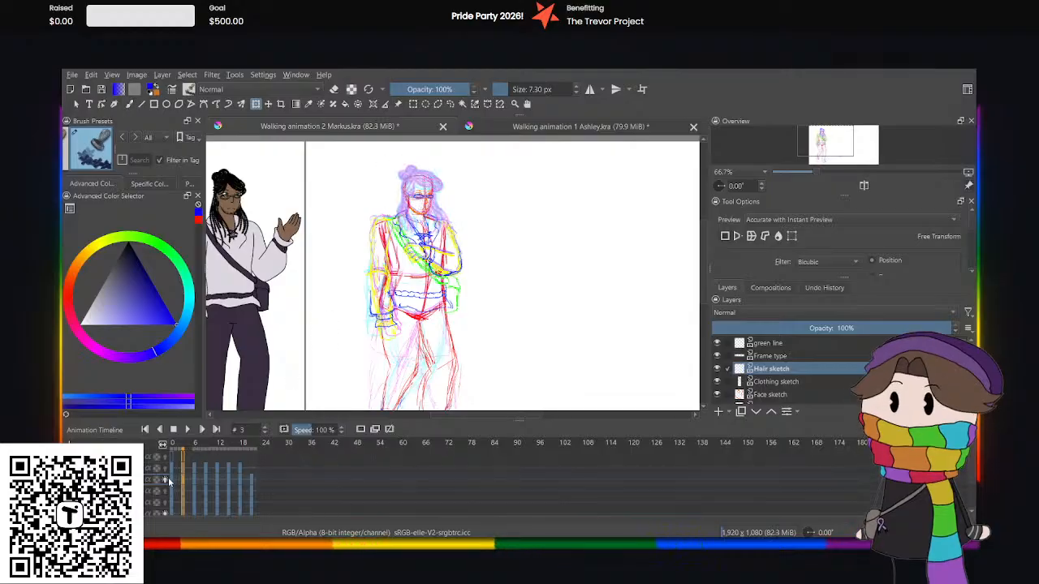
# Copy the hair drawing from frame 0 into the emptied frame 3 and nudge it slightly down.
pyautogui.click(171, 481)
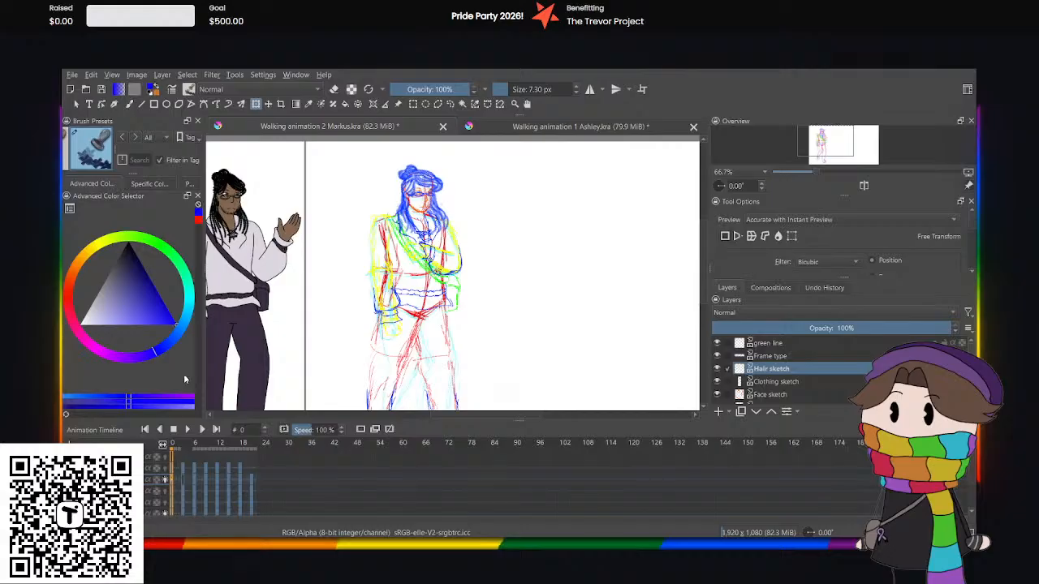
pyautogui.click(184, 480)
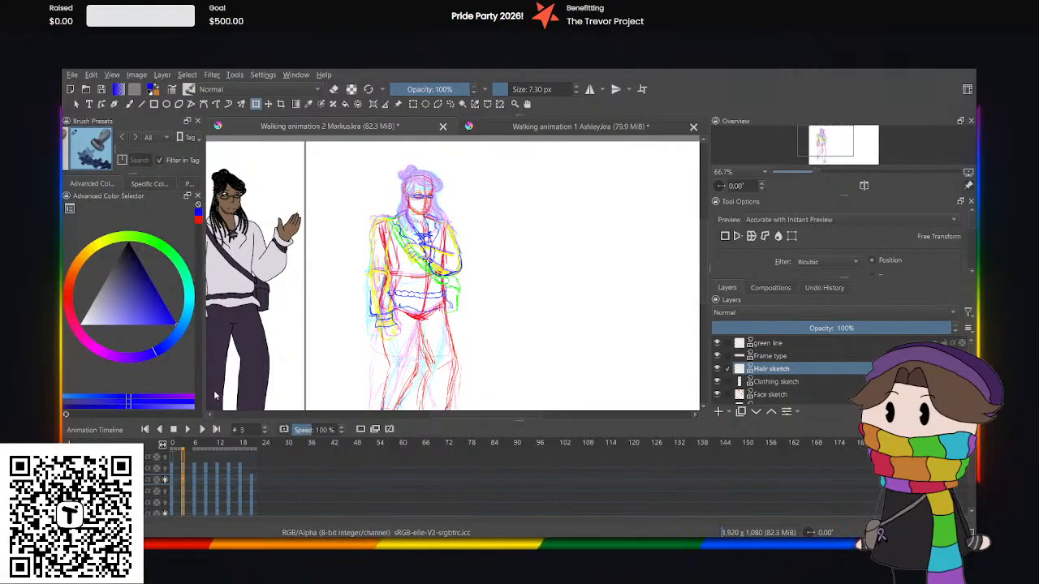
pyautogui.hotkey('ctrl', 'v')
pyautogui.click(405, 208)
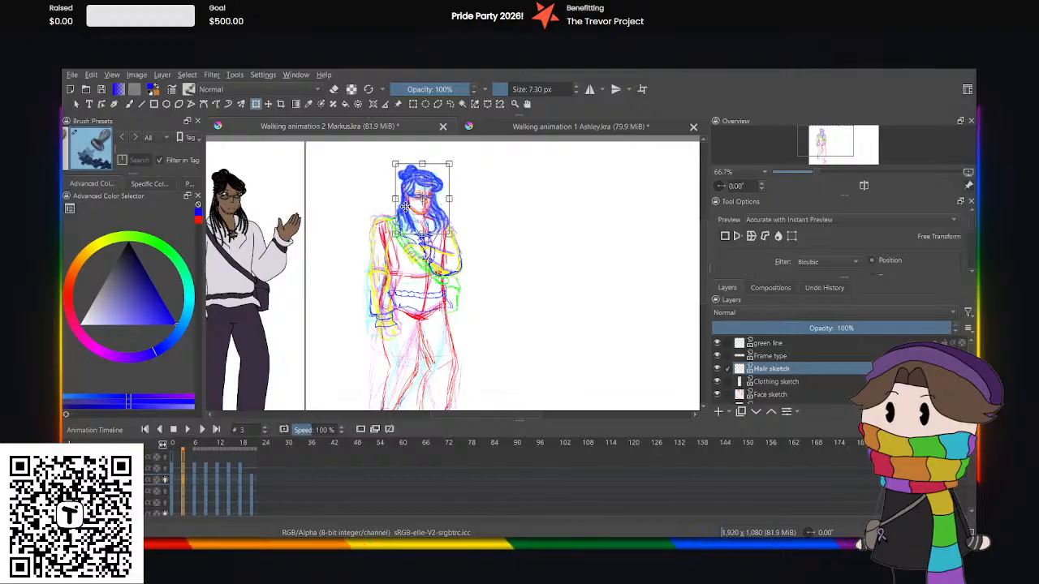
pyautogui.press('Down')
pyautogui.press('Down')
pyautogui.press('Down')
pyautogui.press('Down')
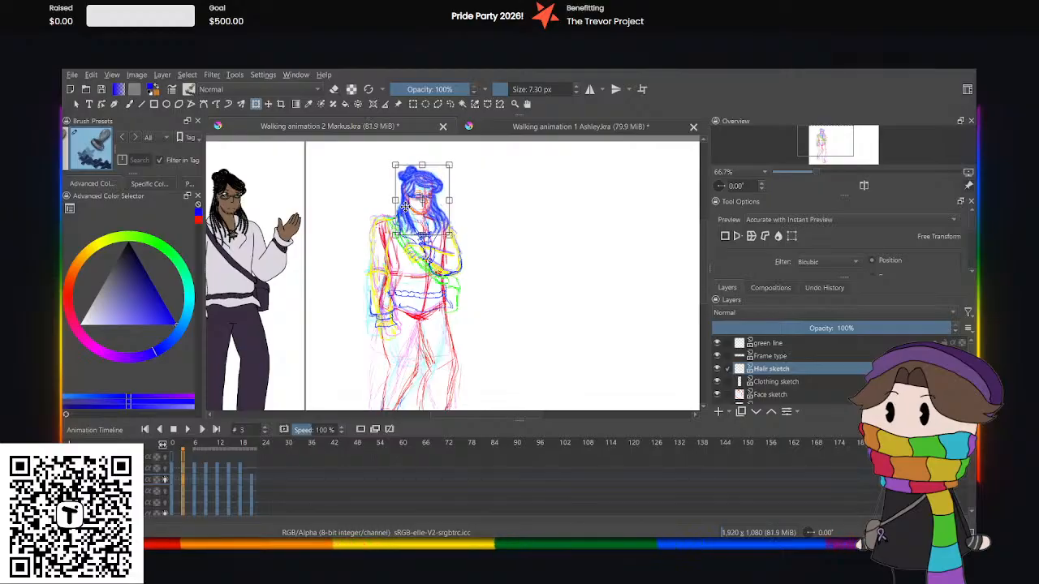
# Clear the hair drawing from frame 15 of the Hair sketch layer.
pyautogui.click(195, 485)
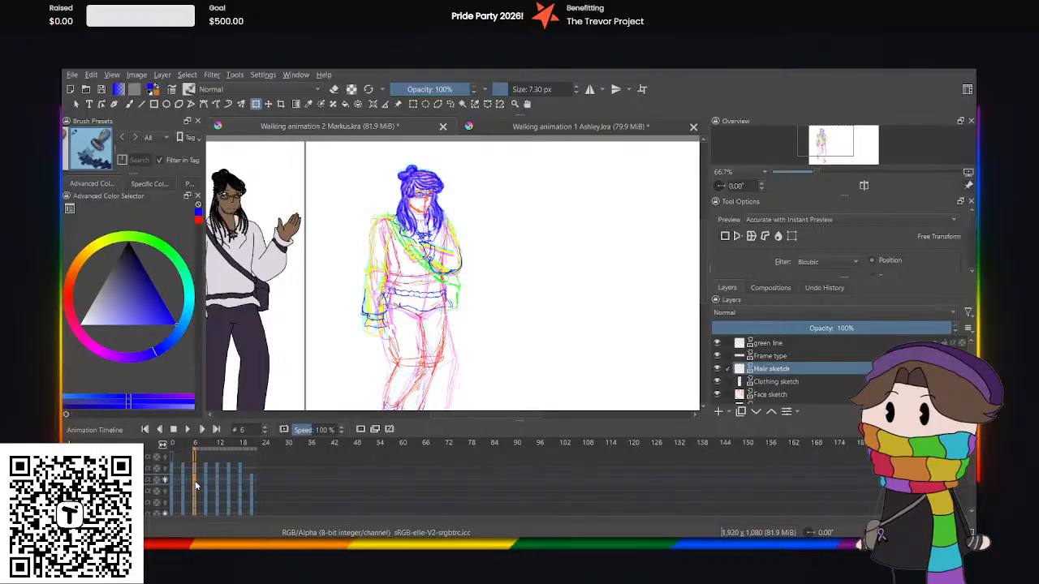
pyautogui.click(208, 478)
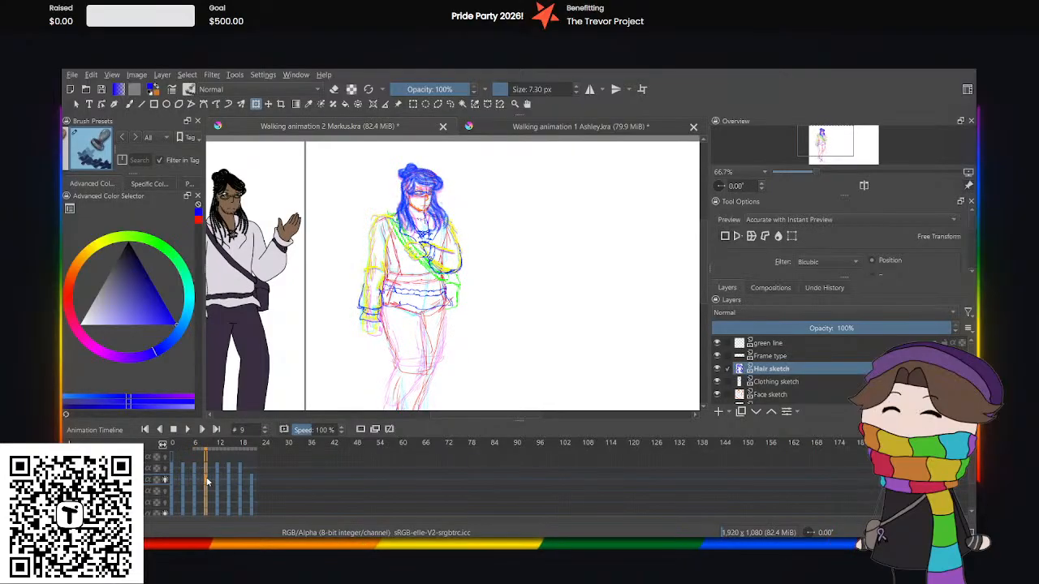
pyautogui.click(225, 480)
pyautogui.click(228, 480)
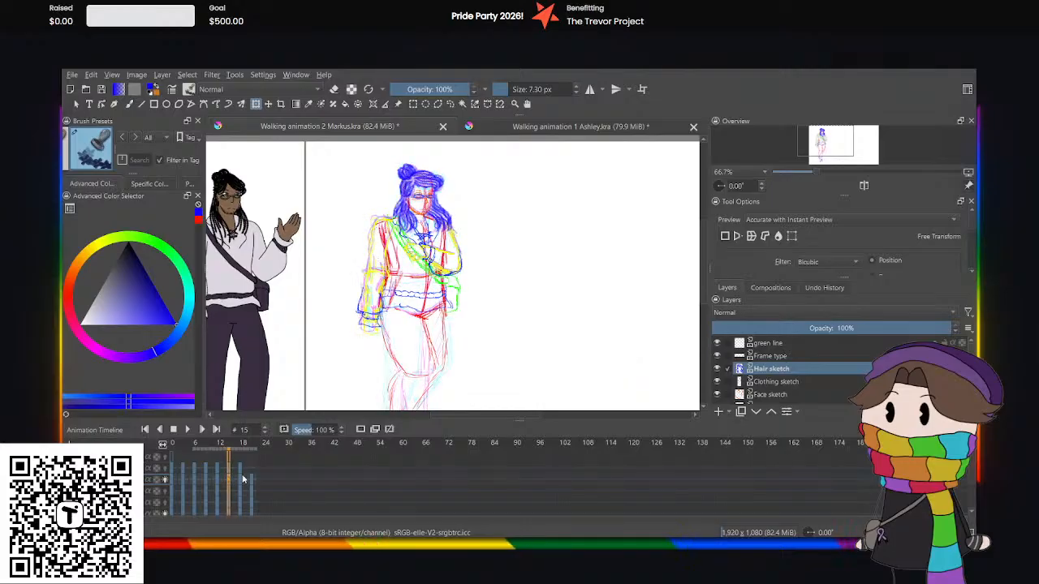
pyautogui.click(422, 170)
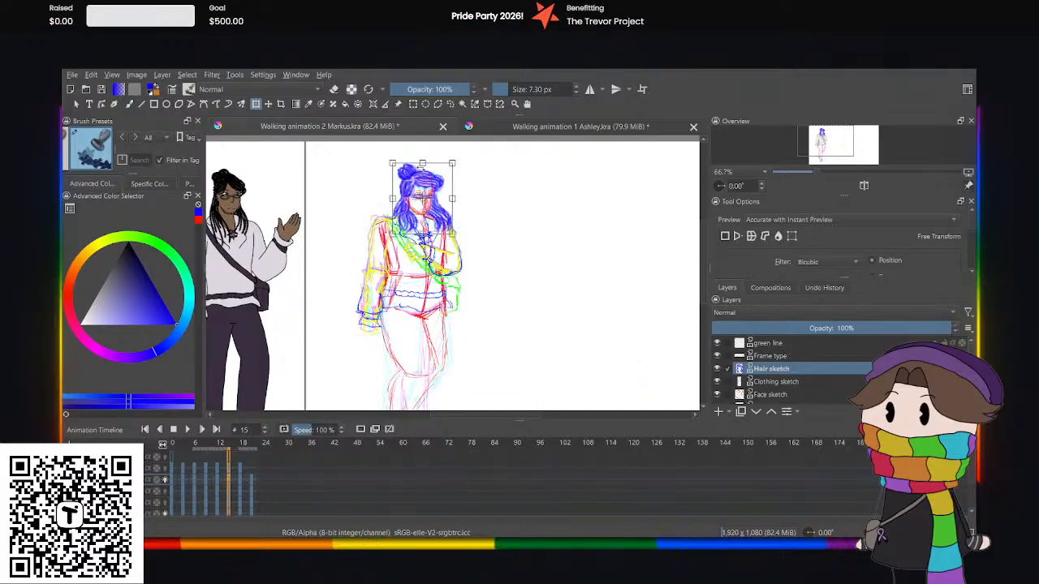
pyautogui.press('Return')
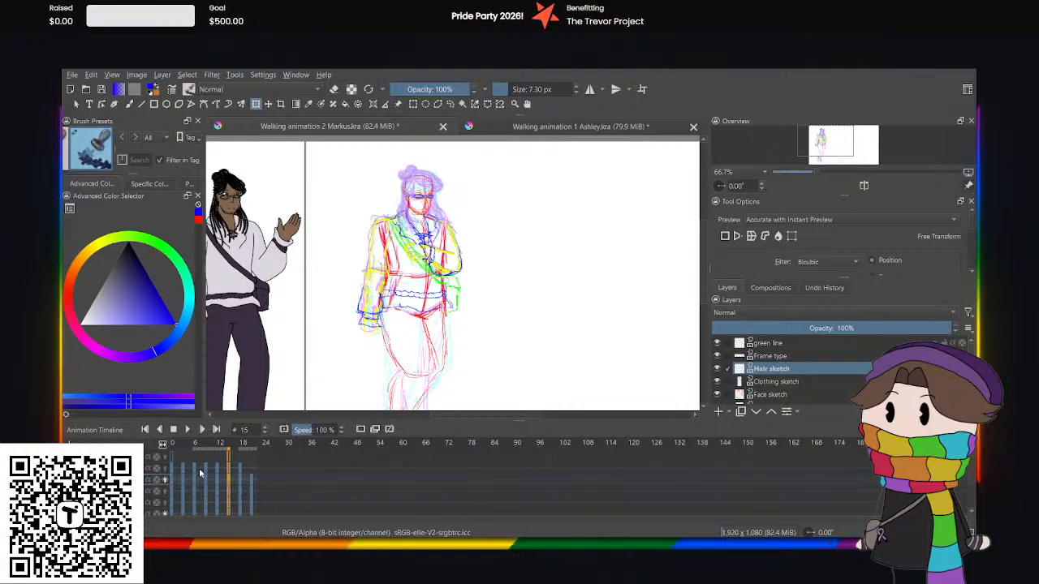
# Copy the hair drawing from frame 12 into the emptied frame 15 and nudge it slightly down.
pyautogui.click(216, 477)
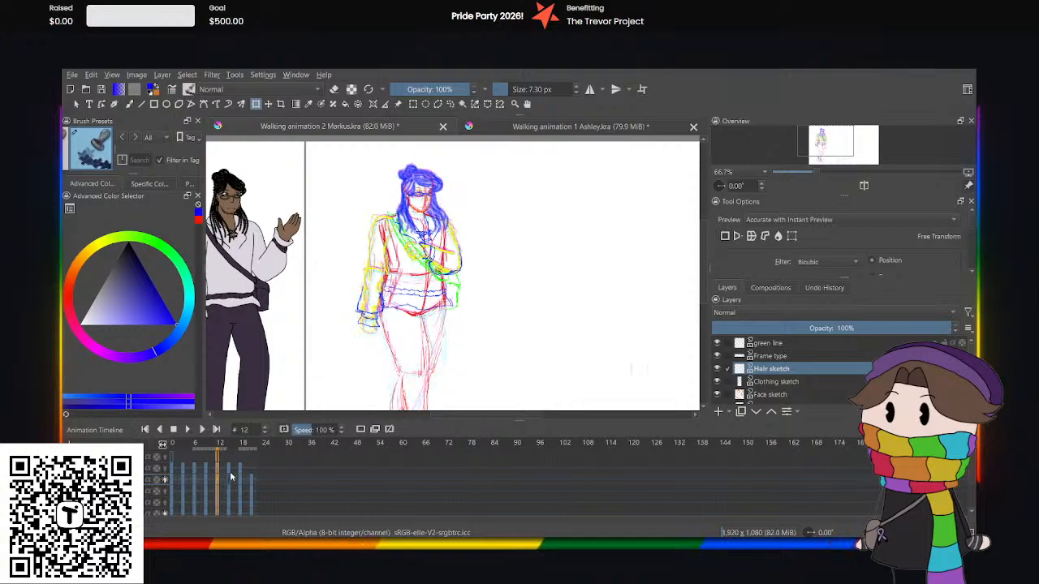
pyautogui.click(231, 482)
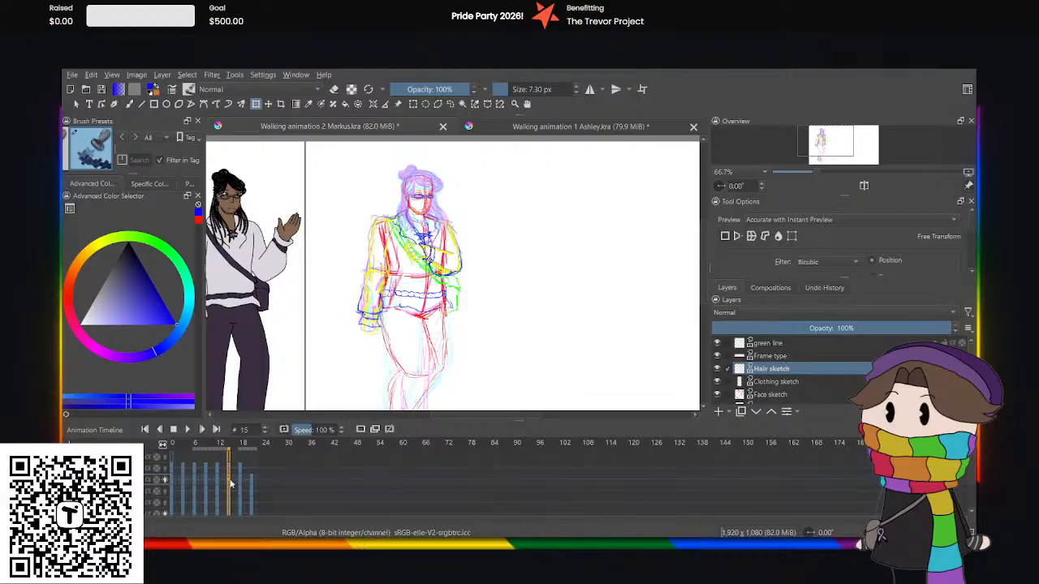
pyautogui.hotkey('ctrl', 'z')
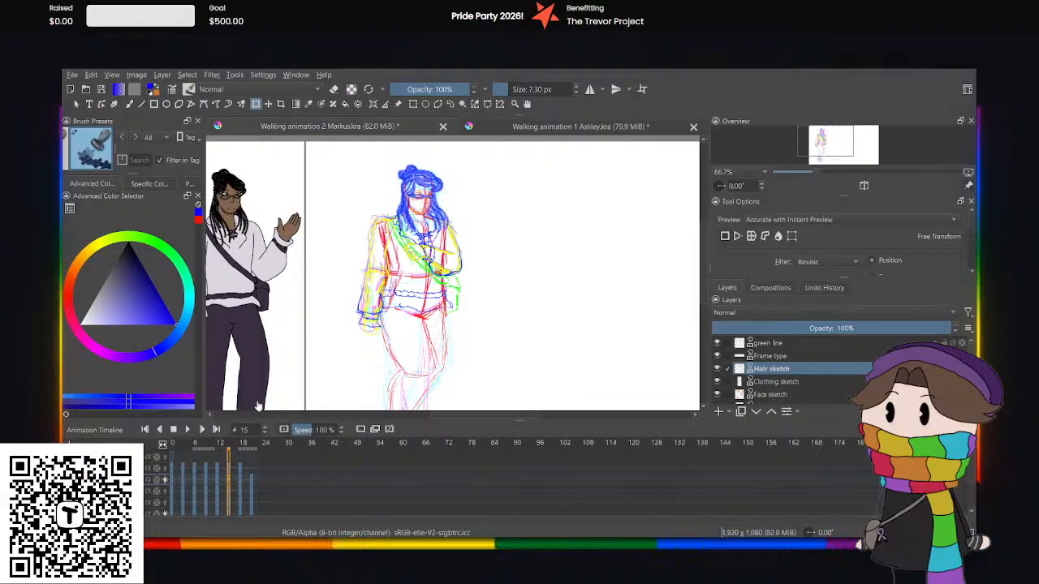
pyautogui.click(399, 171)
pyautogui.press('Down')
pyautogui.press('Down')
pyautogui.press('Down')
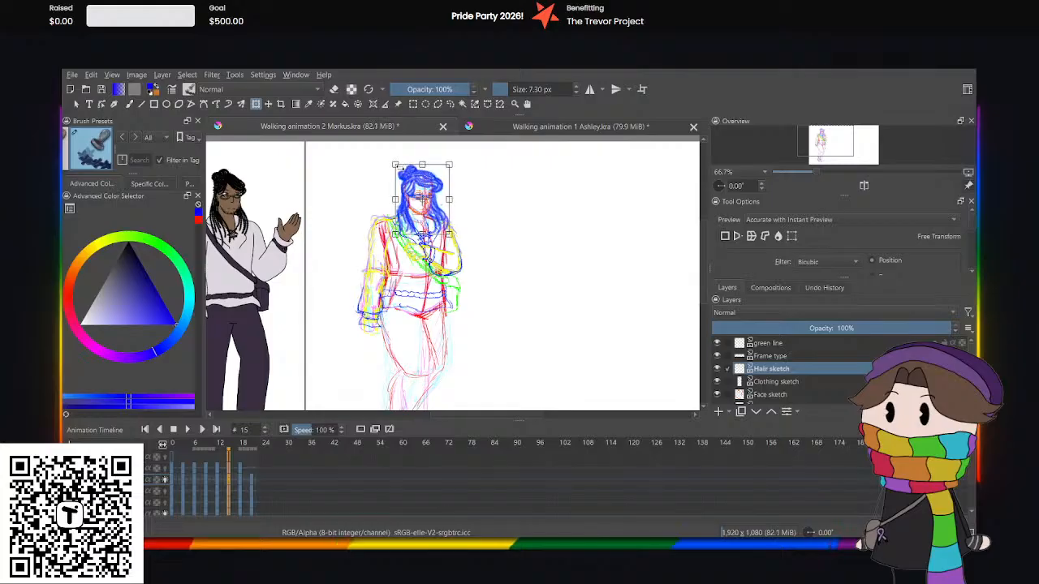
pyautogui.press('Down')
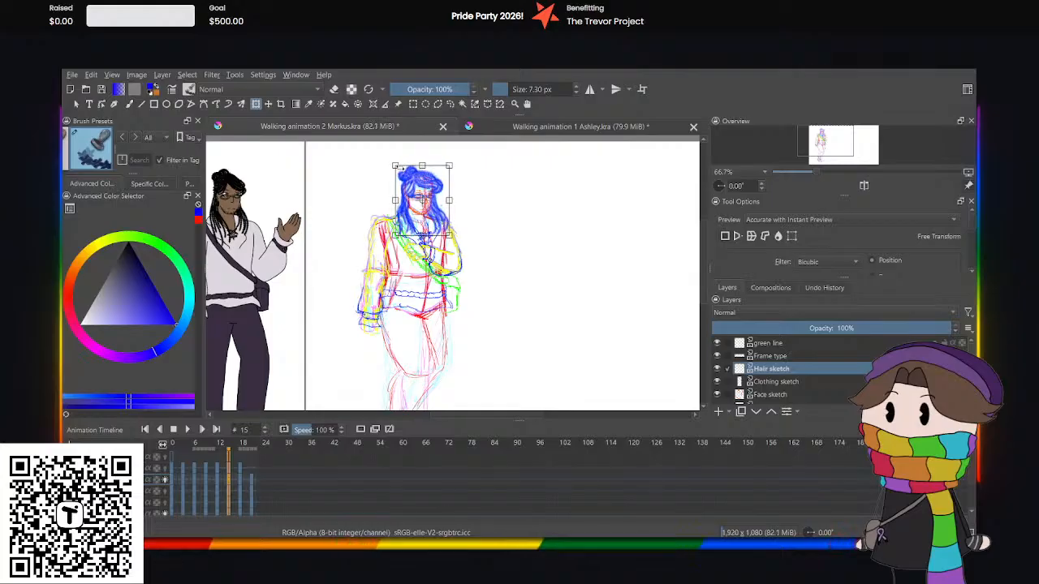
# Play the walking animation briefly to check the hair motion with the replaced frames 3 and 15.
pyautogui.click(253, 482)
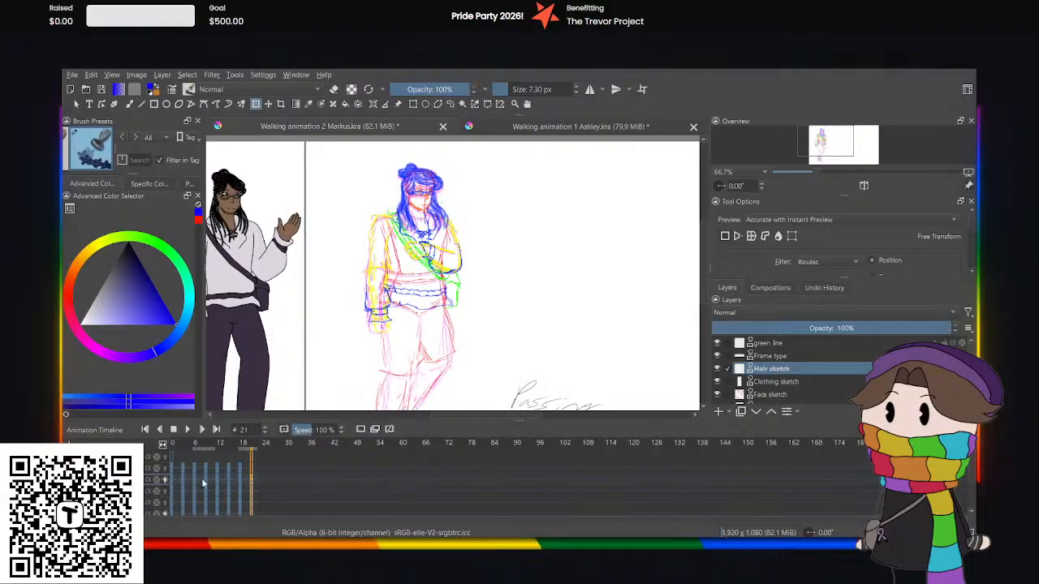
pyautogui.click(187, 429)
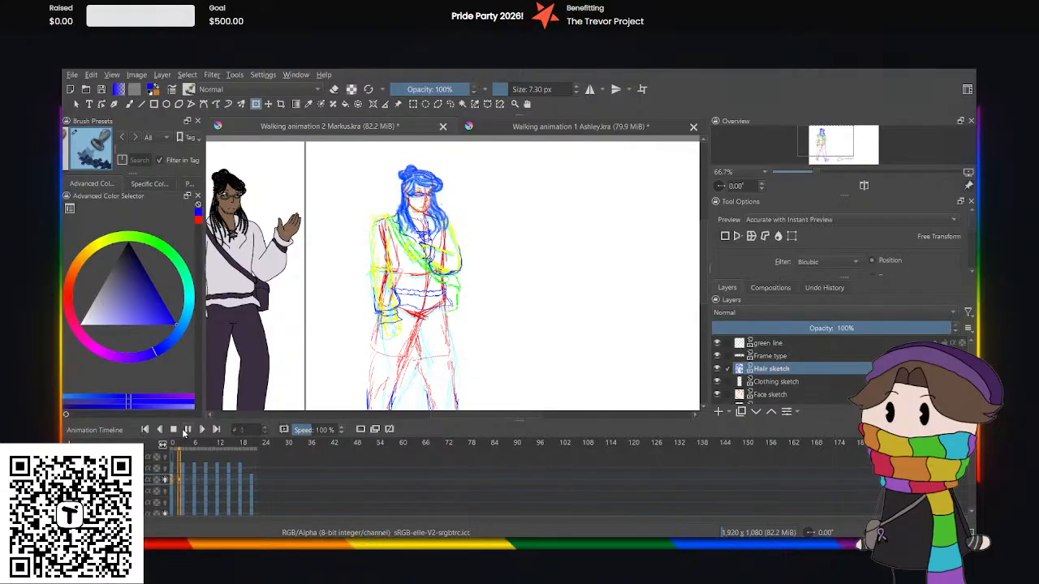
pyautogui.click(185, 430)
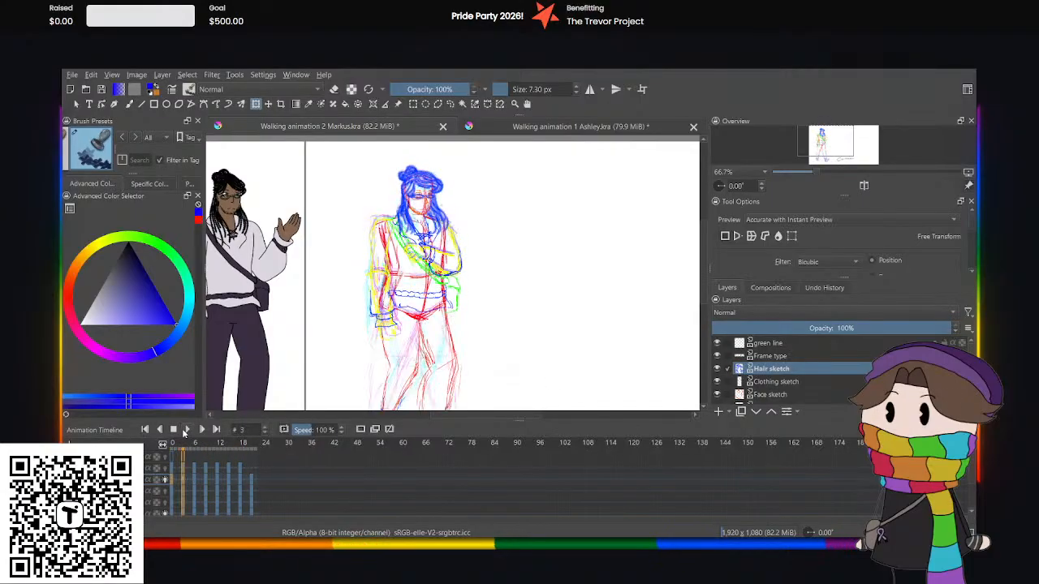
# Replace the hair drawings on frames 6 and 18 of the Hair sketch layer with the copied hair.
pyautogui.click(193, 488)
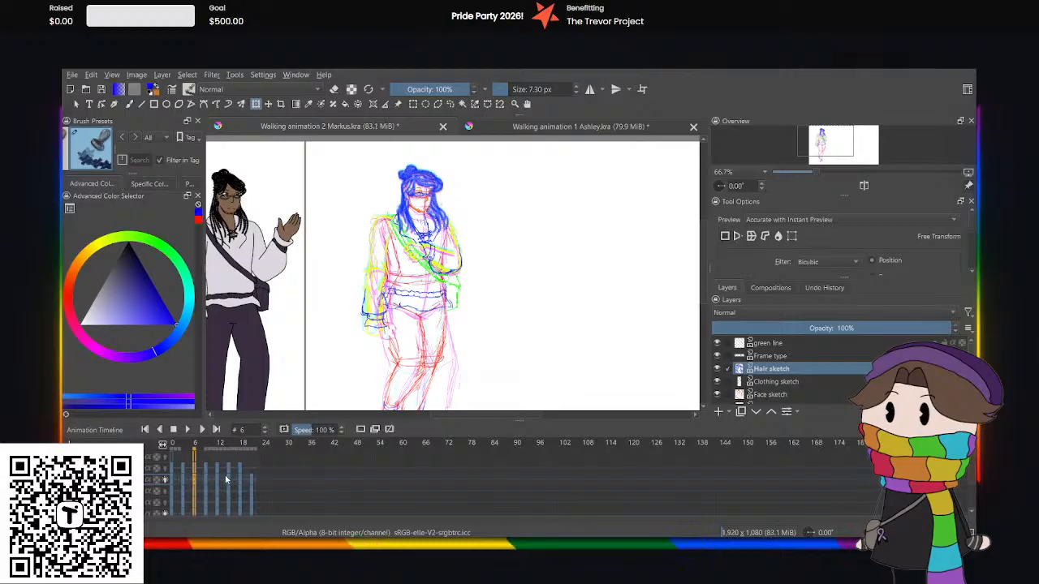
pyautogui.click(230, 481)
pyautogui.click(240, 482)
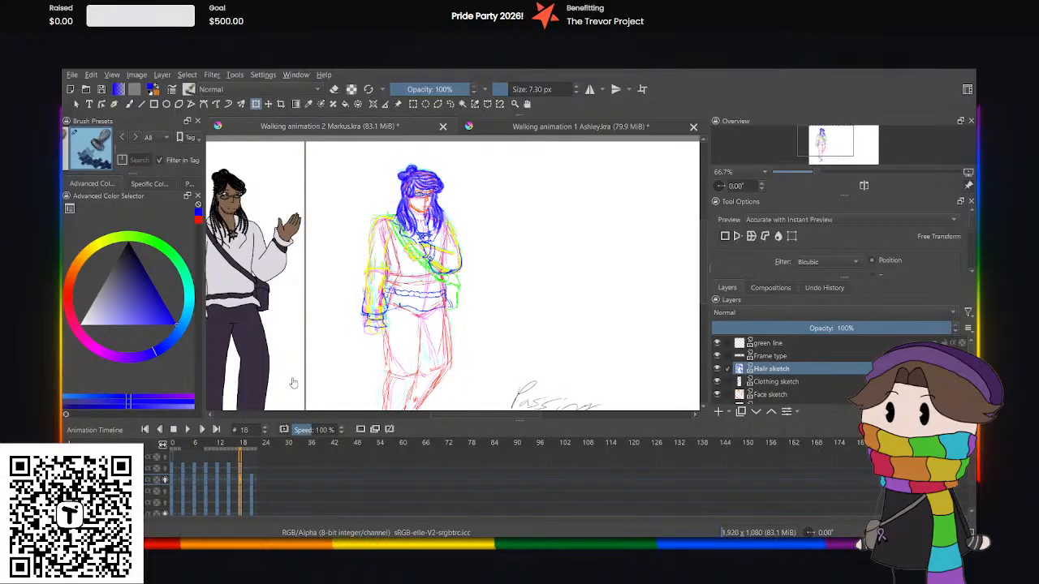
pyautogui.click(448, 206)
pyautogui.press('Delete')
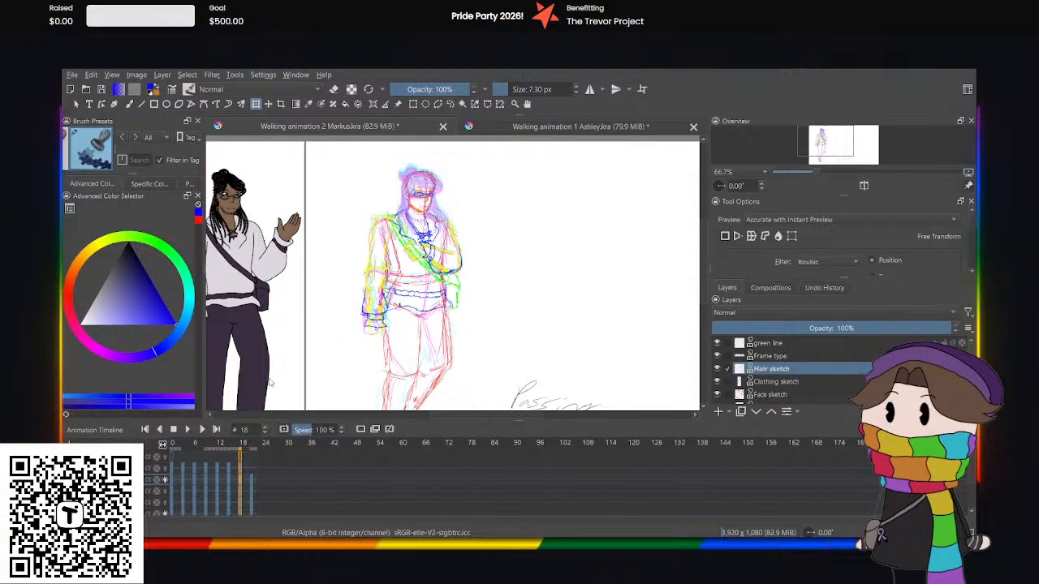
pyautogui.hotkey('ctrl', 'z')
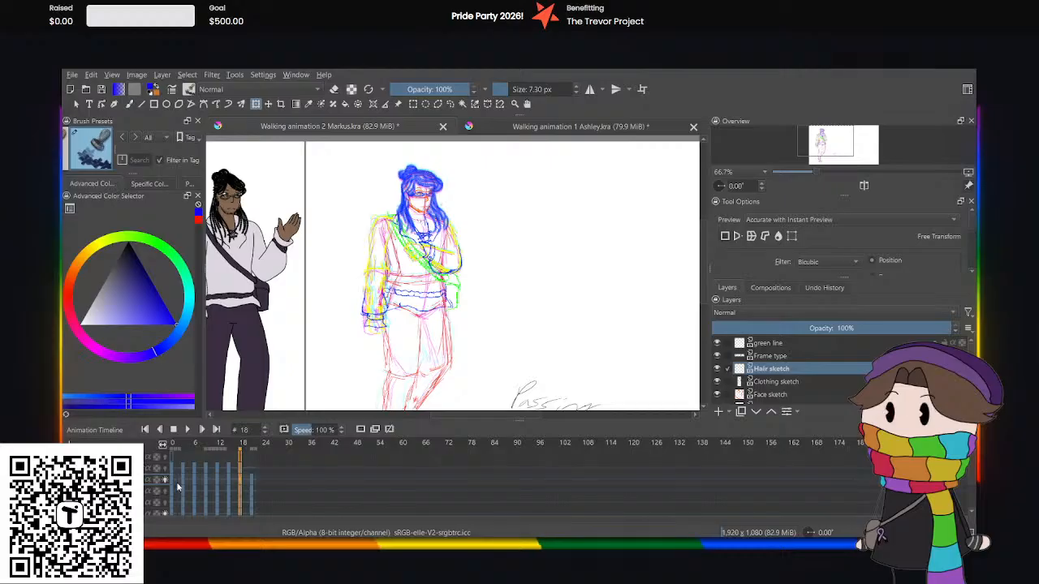
# Play the animation from near its start through the last keyframe and examine the replaced hair on frames 6 and 18.
pyautogui.click(174, 481)
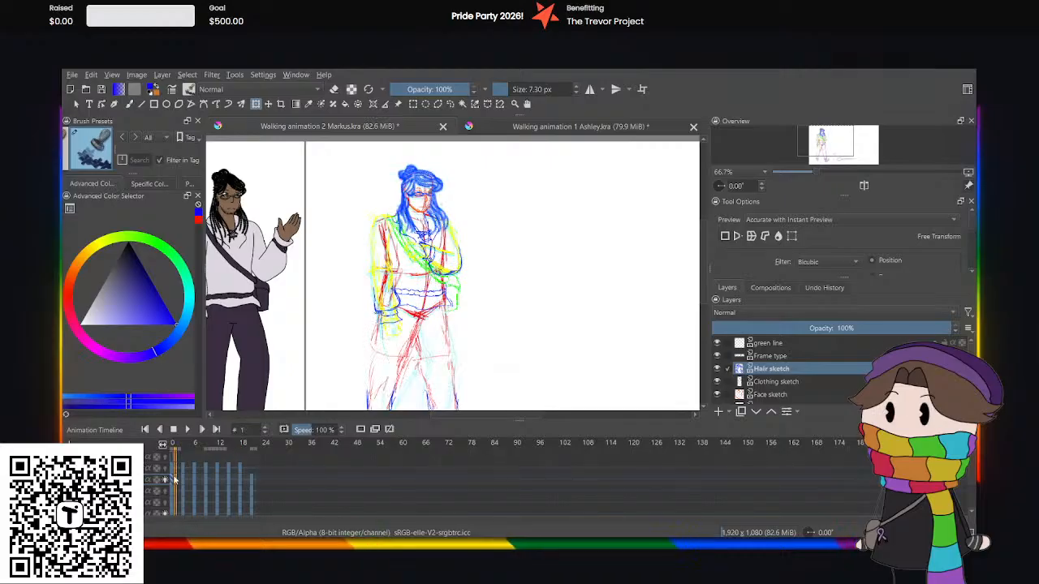
pyautogui.click(186, 429)
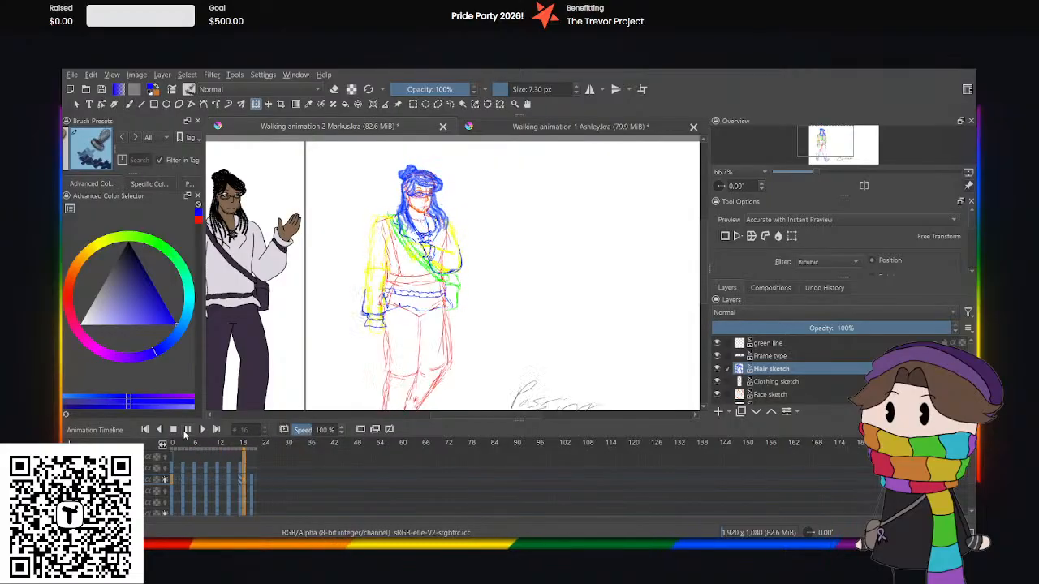
pyautogui.click(187, 429)
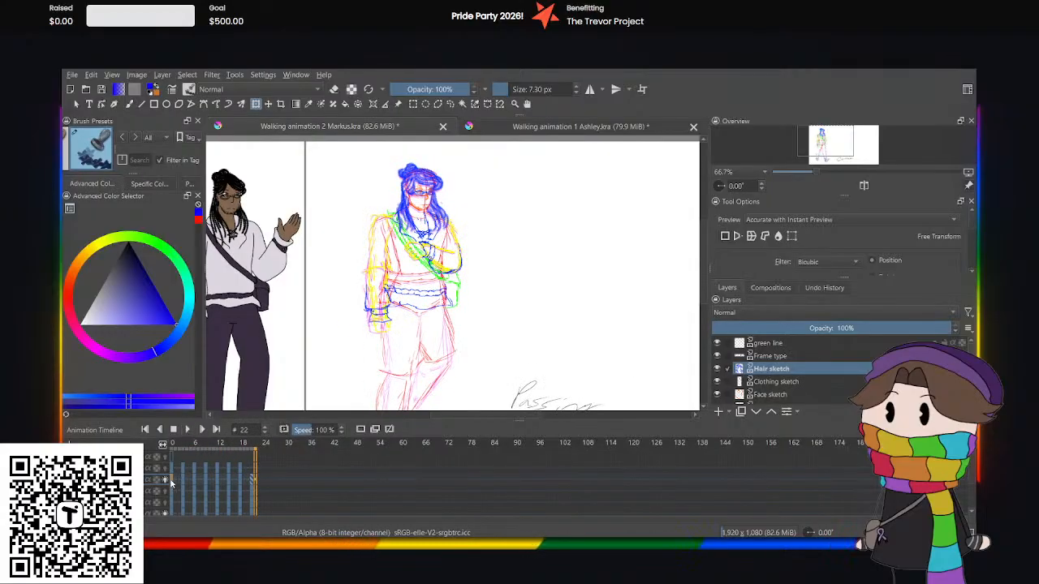
# Nudge the hair slightly up on frame 3 and slightly down on frame 6.
pyautogui.click(185, 479)
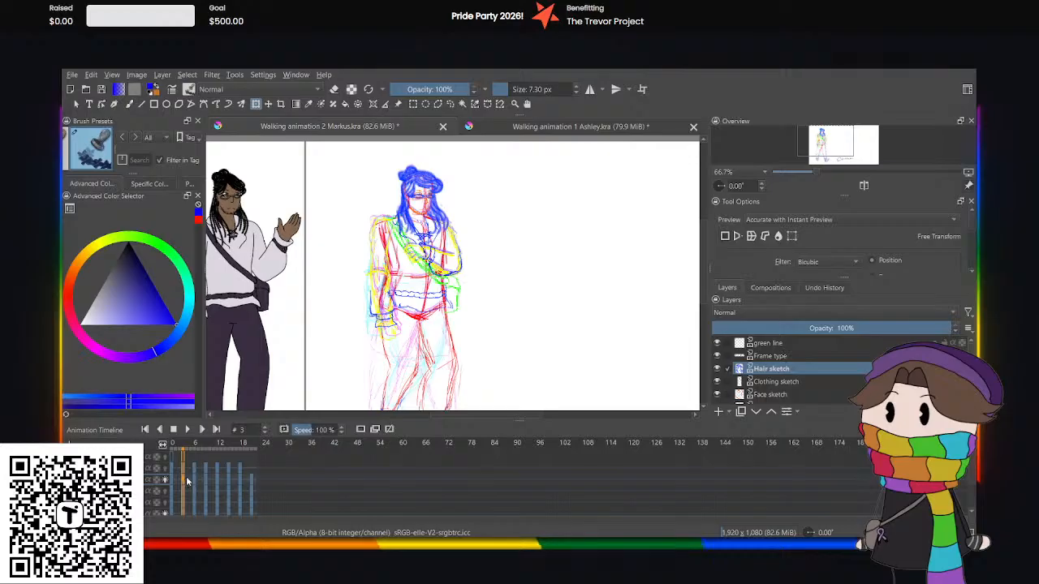
pyautogui.click(404, 172)
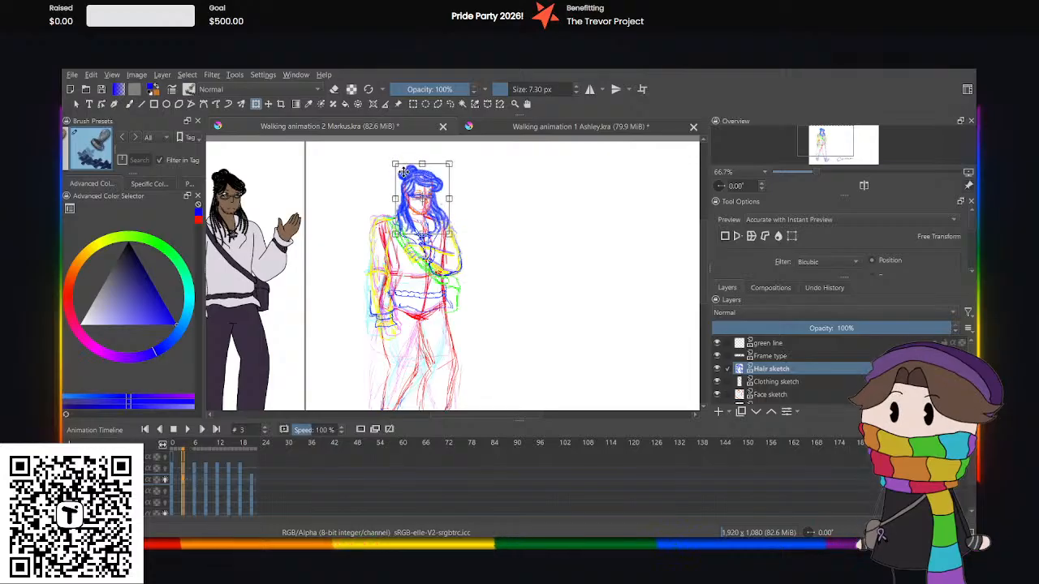
pyautogui.click(193, 479)
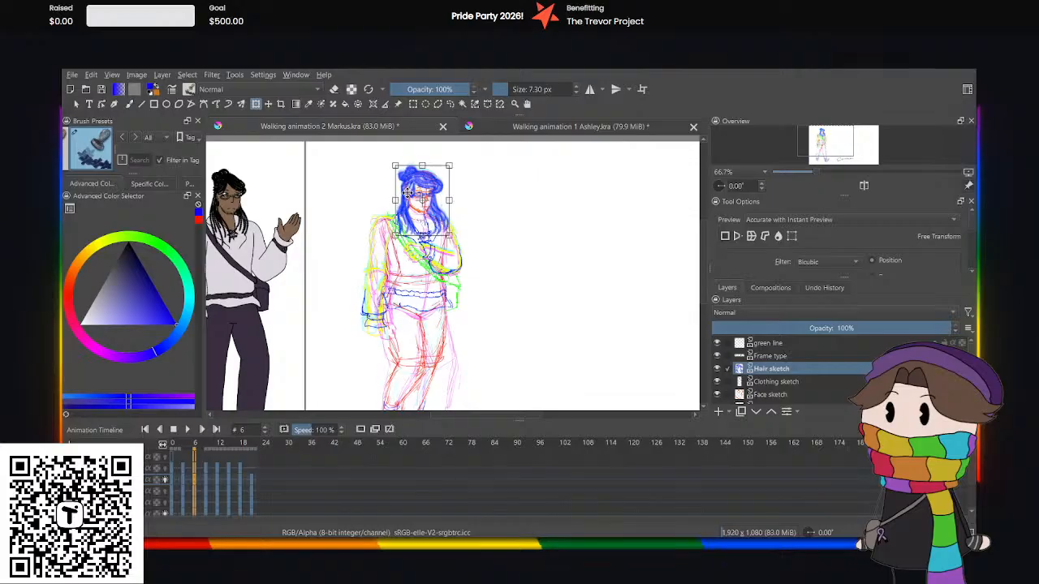
# Nudge the hair slightly up on frame 15 and slightly down on frame 18.
pyautogui.click(207, 483)
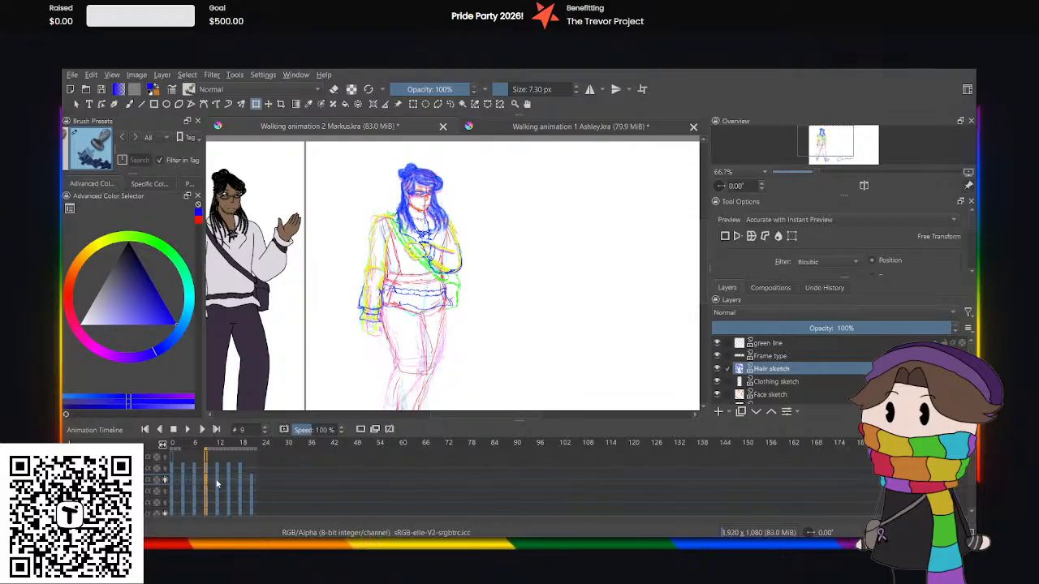
pyautogui.click(217, 483)
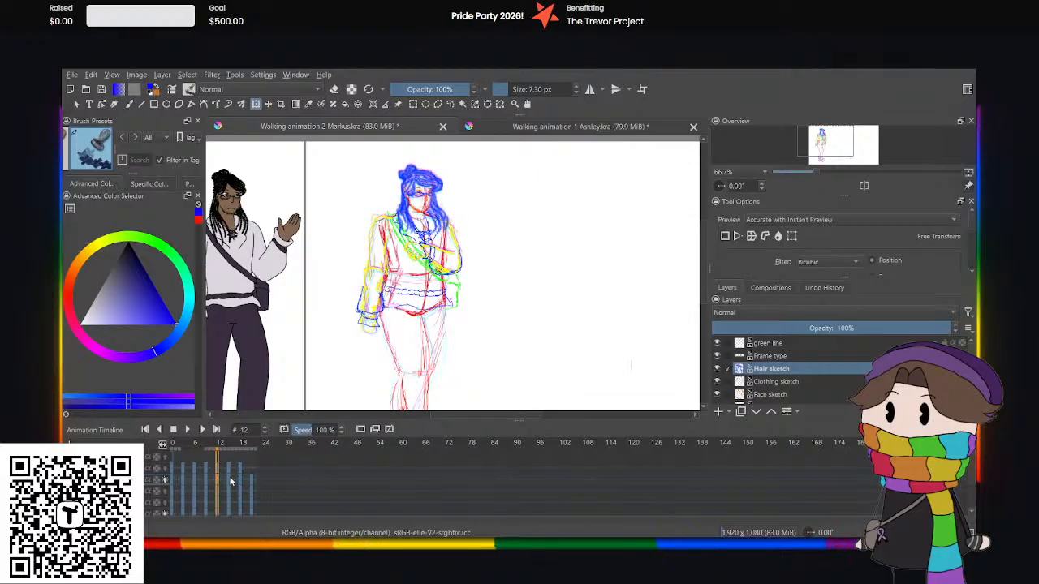
pyautogui.click(229, 481)
pyautogui.press('Up')
pyautogui.press('Up')
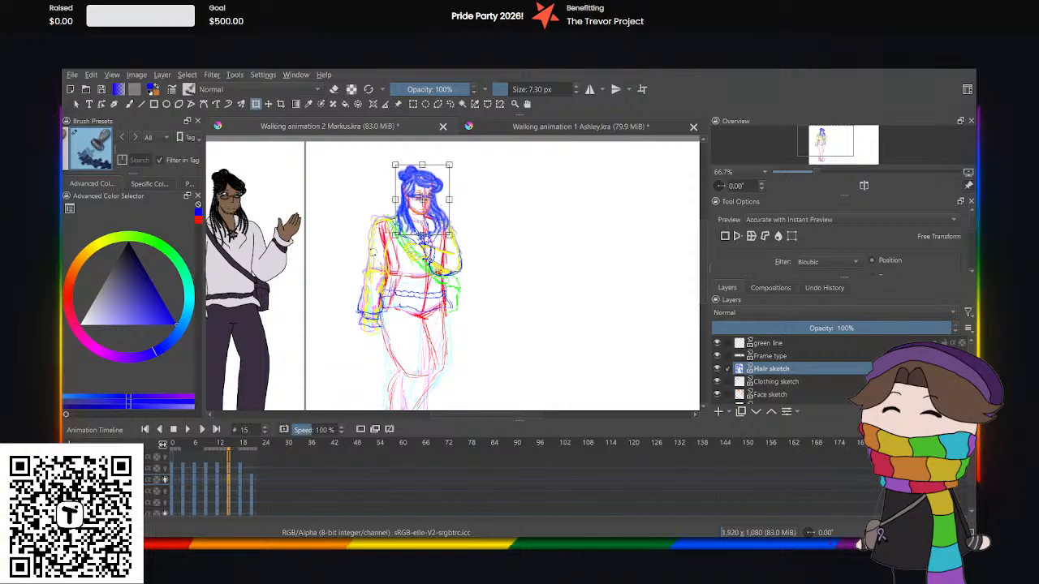
pyautogui.click(244, 483)
pyautogui.click(240, 482)
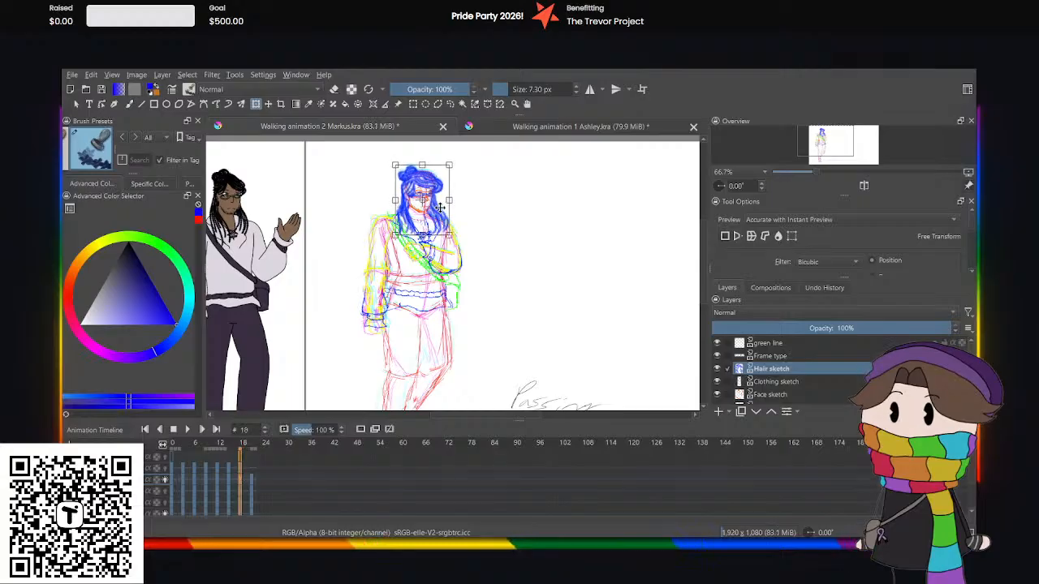
# Play the animation from frame 0 and examine the hair bounce, including a close-up of the head and upper body.
pyautogui.click(251, 482)
pyautogui.click(171, 480)
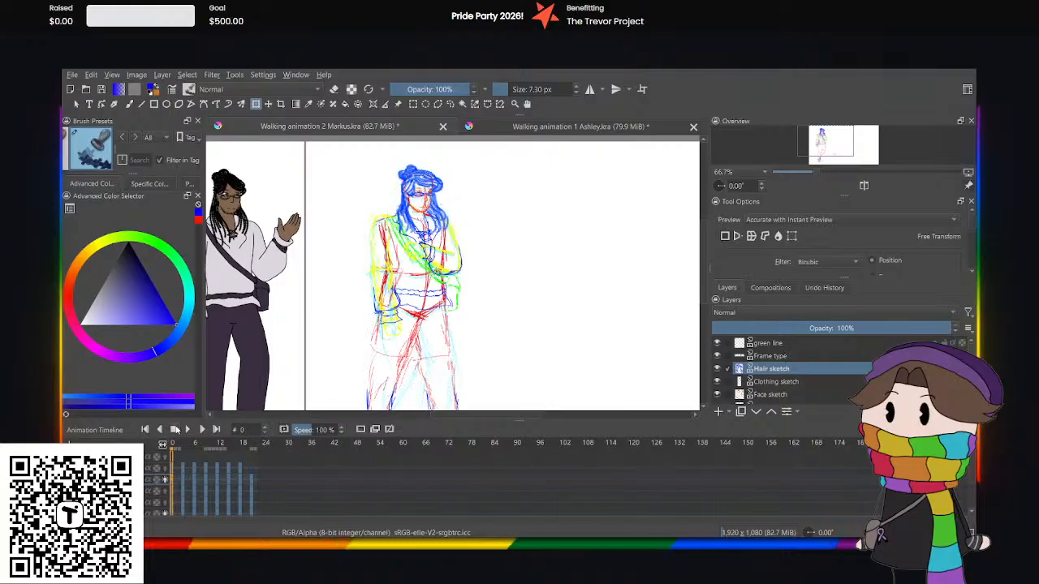
pyautogui.click(186, 430)
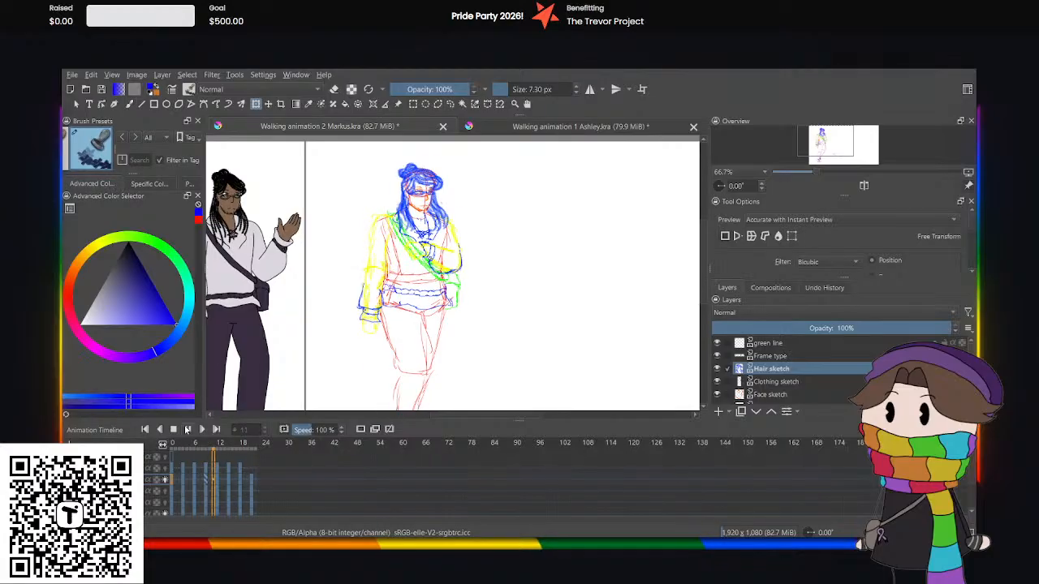
pyautogui.scroll(2, 449, 168)
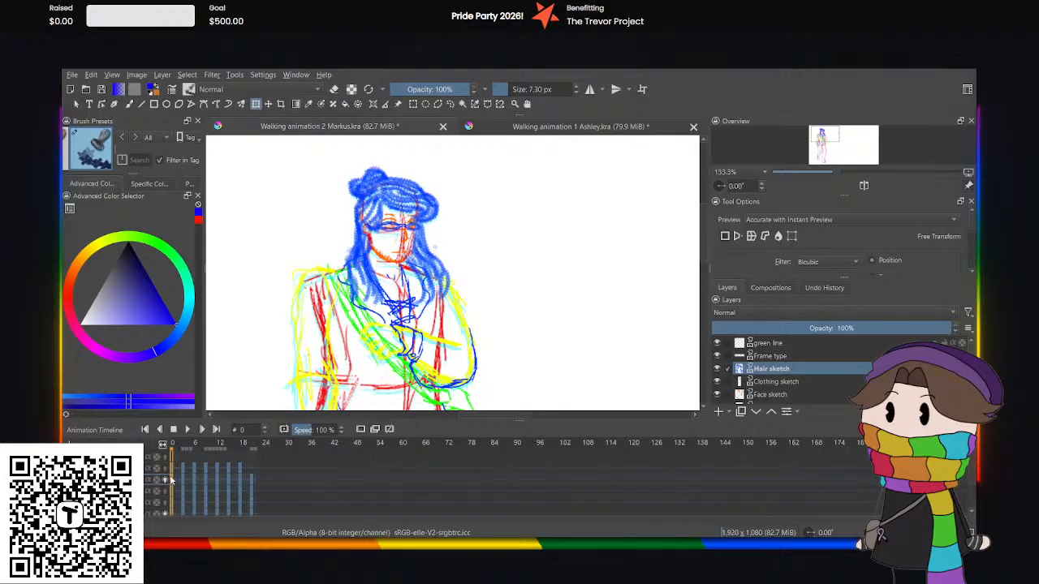
pyautogui.click(186, 435)
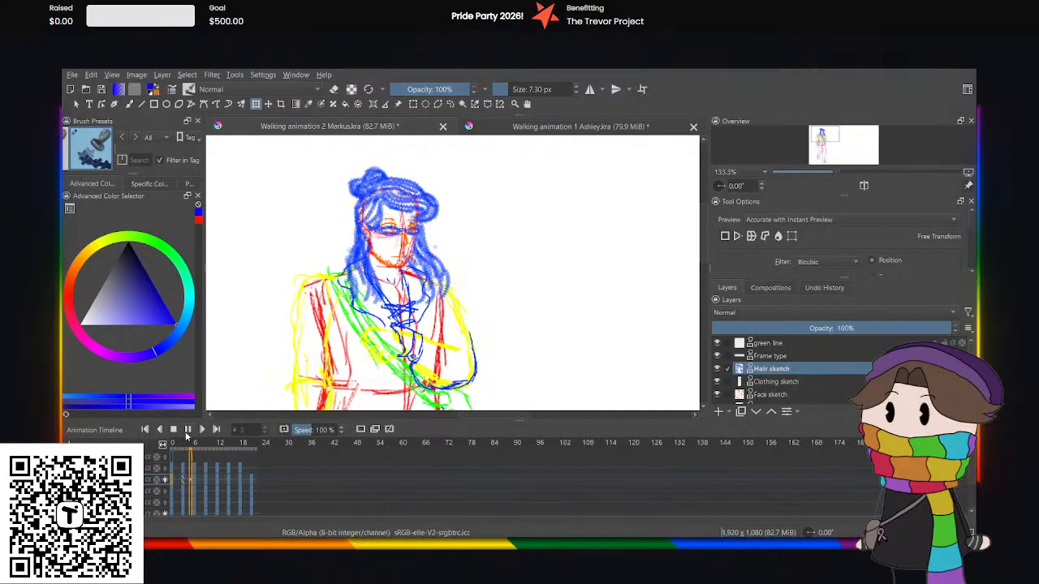
# Stop the playback, step back from frame 21 to frame 18 and undo the last two hair changes.
pyautogui.click(186, 432)
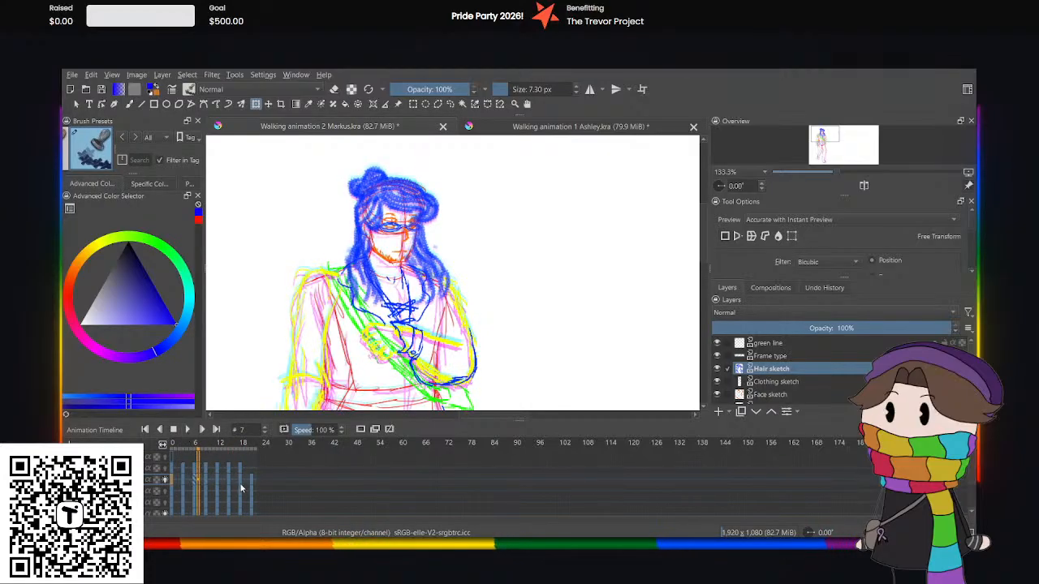
pyautogui.click(252, 484)
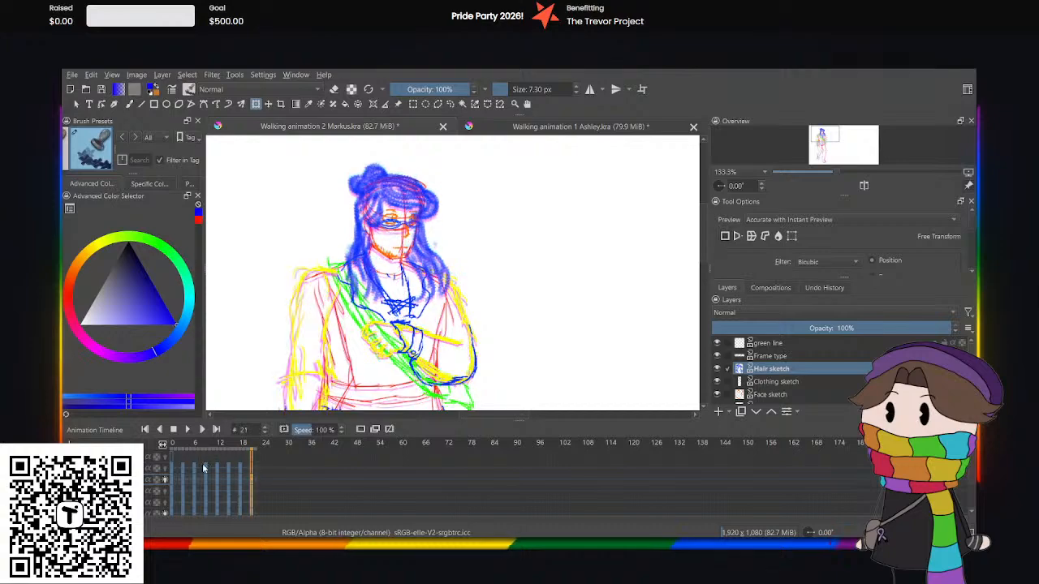
pyautogui.press('Left')
pyautogui.press('Left')
pyautogui.press('Left')
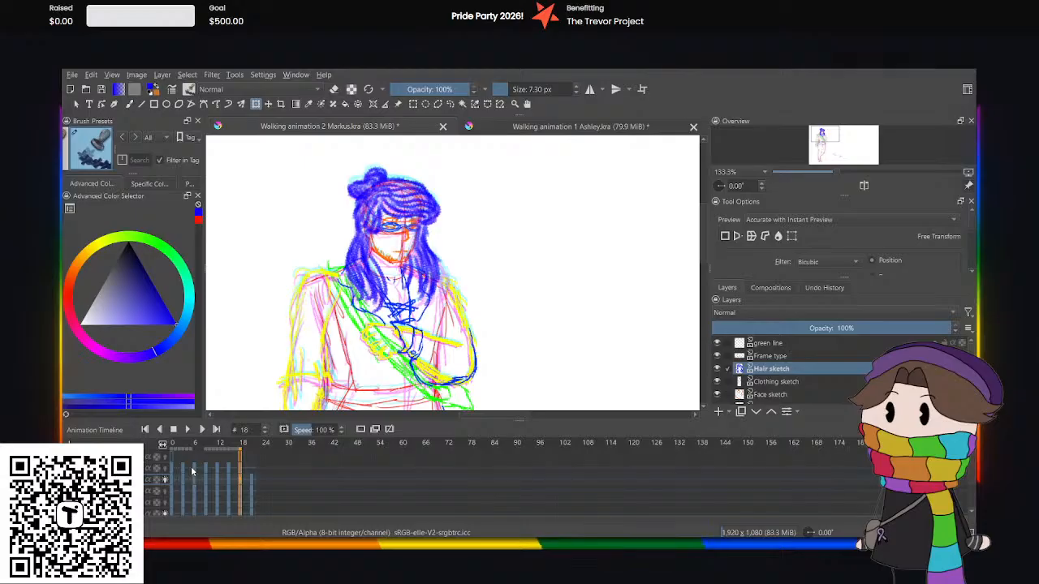
pyautogui.hotkey('ctrl', 'z')
pyautogui.hotkey('ctrl', 'z')
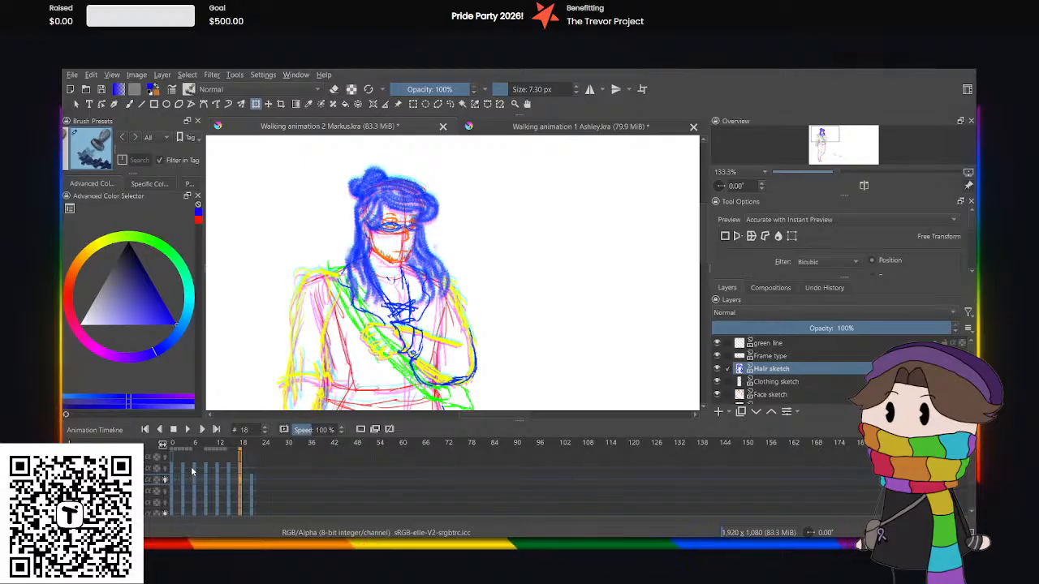
# Play the animation from frame 0, stop it and activate free transform on the hair at frame 3.
pyautogui.click(192, 468)
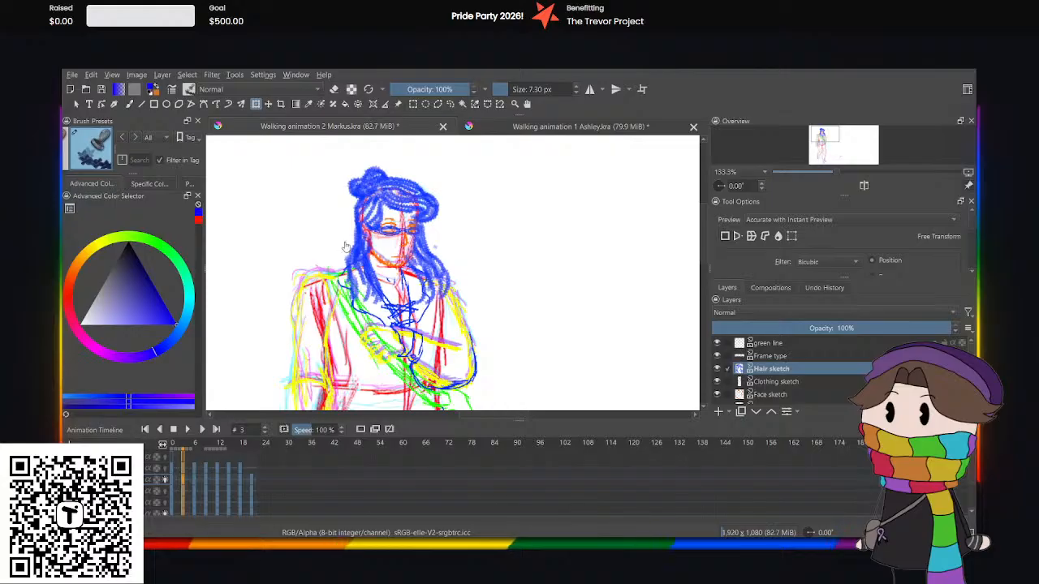
pyautogui.click(173, 484)
pyautogui.click(188, 429)
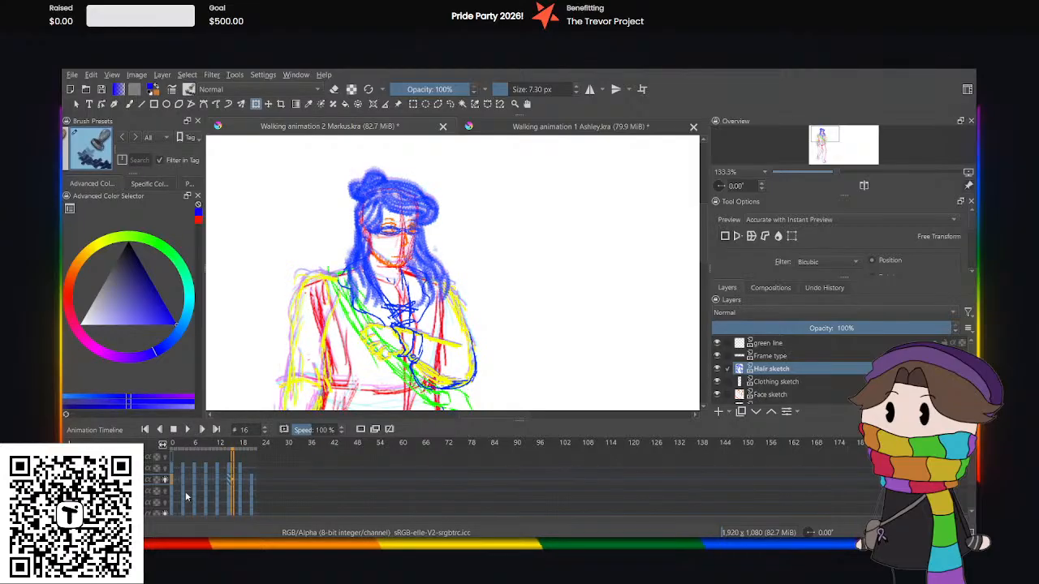
pyautogui.click(187, 429)
pyautogui.click(327, 315)
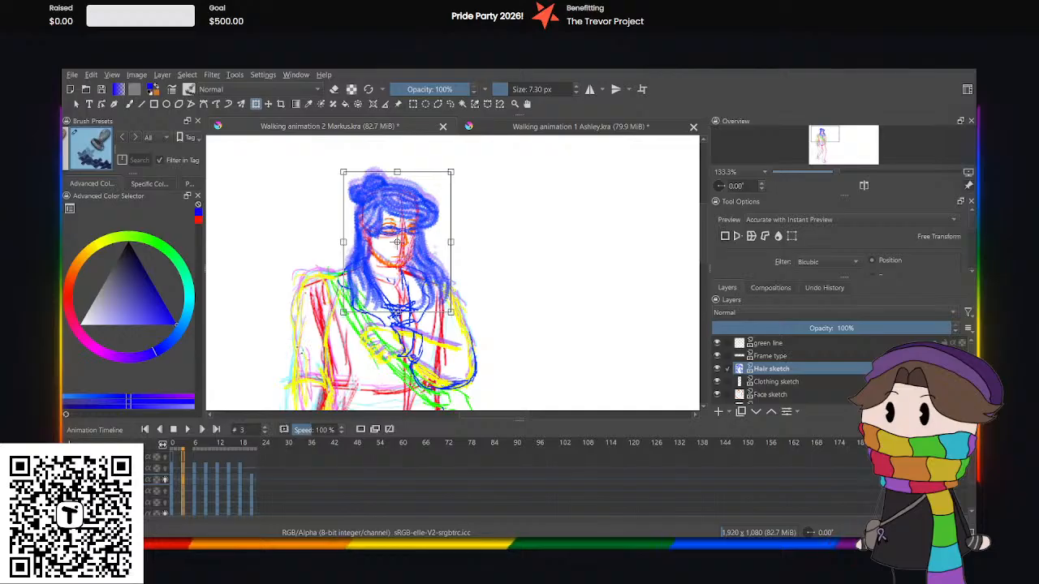
# Play the animation from frame 0 and examine the hair motion on the whole figure at 50% zoom.
pyautogui.click(172, 481)
pyautogui.click(188, 429)
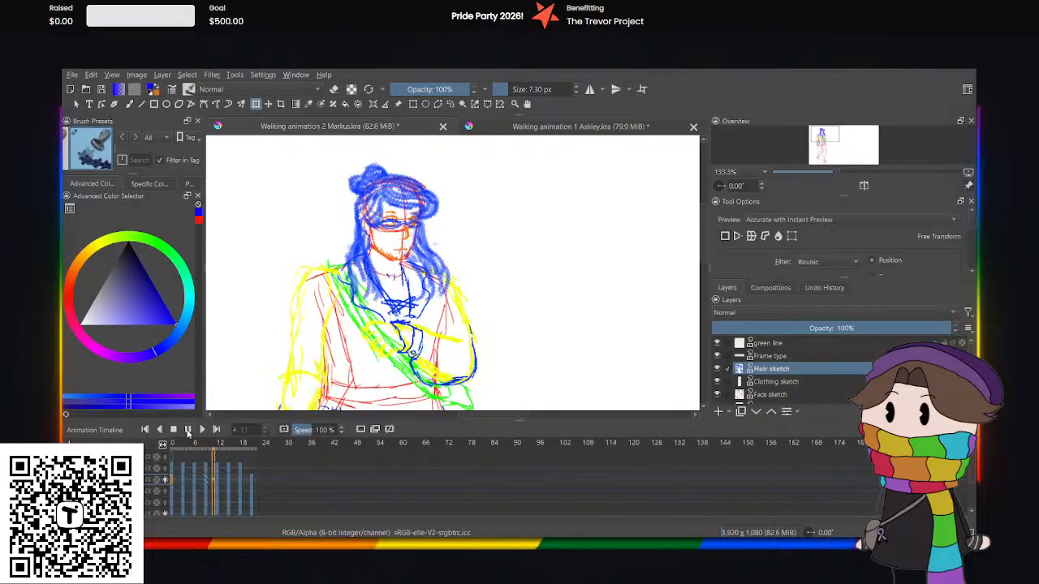
pyautogui.scroll(-3, 432, 233)
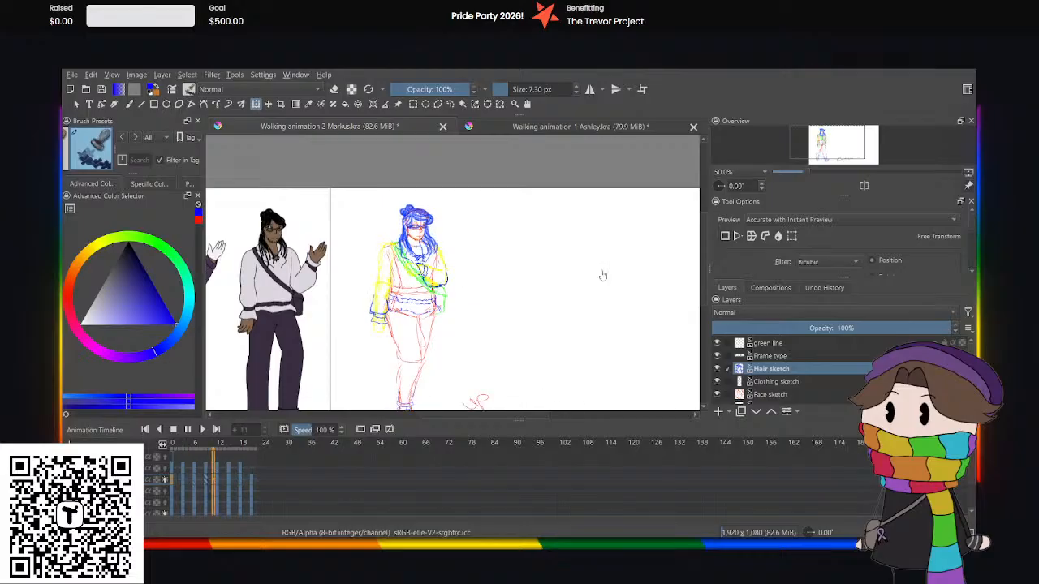
pyautogui.scroll(-1, 698, 280)
pyautogui.scroll(-1, 704, 281)
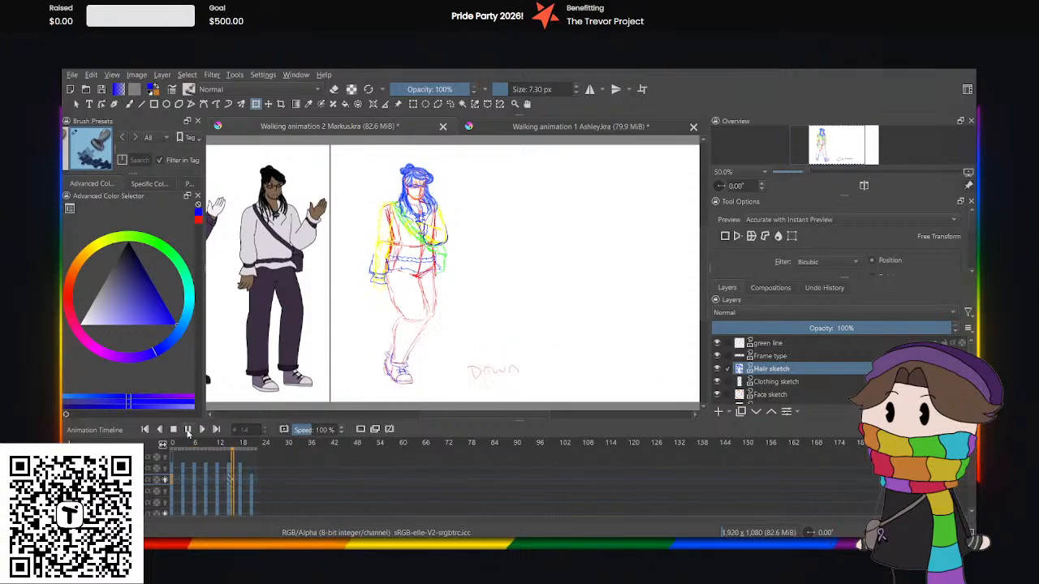
# Play the finished walk in Walking animation 1 Ashley.kra for comparison and return to Walking animation 2 Markus.kra.
pyautogui.click(542, 128)
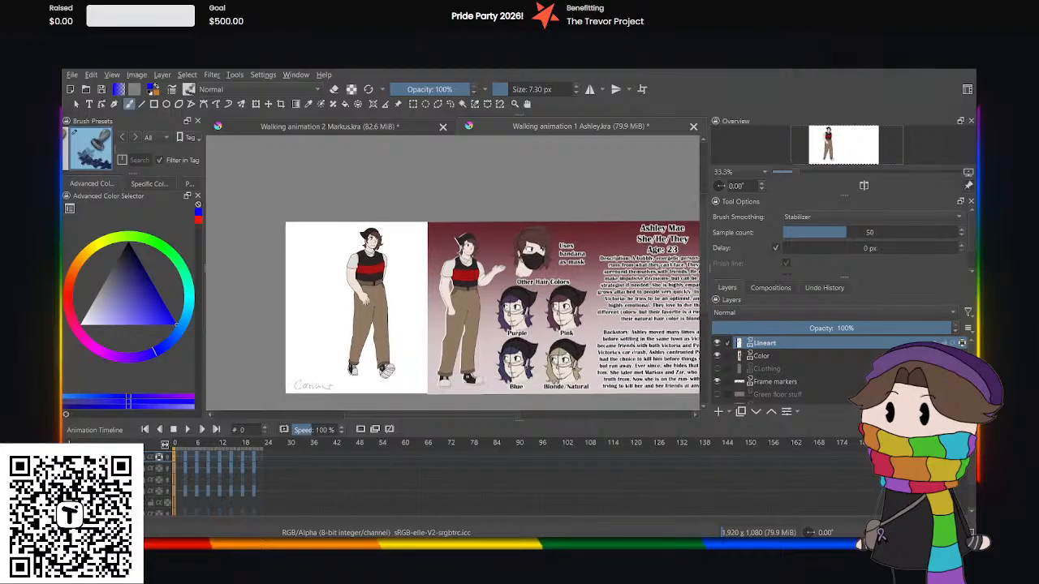
pyautogui.click(193, 429)
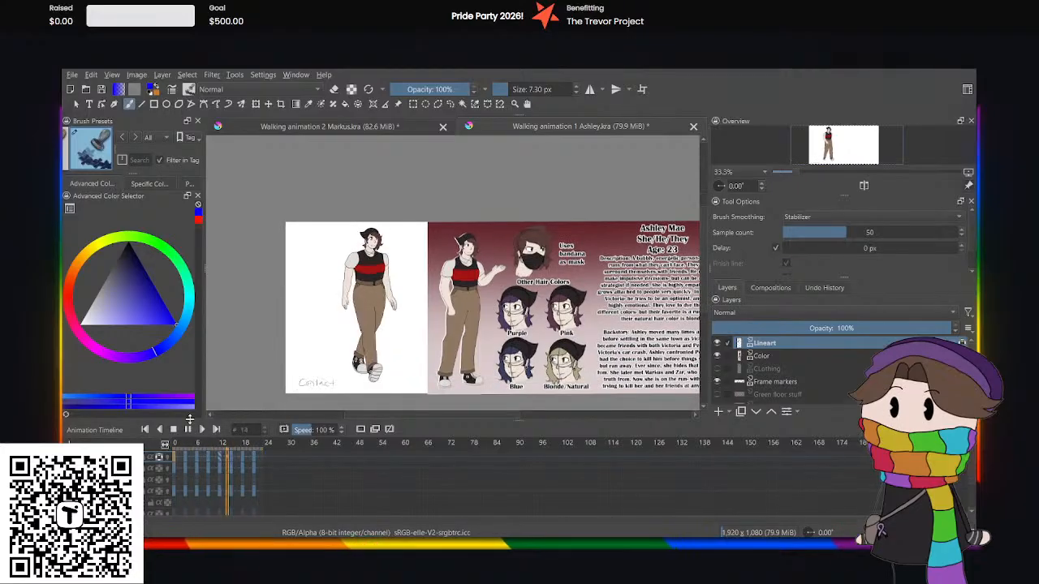
pyautogui.click(354, 128)
# Play the Markus walk once more, stop it and save Walking animation 2 Markus.kra.
pyautogui.click(186, 434)
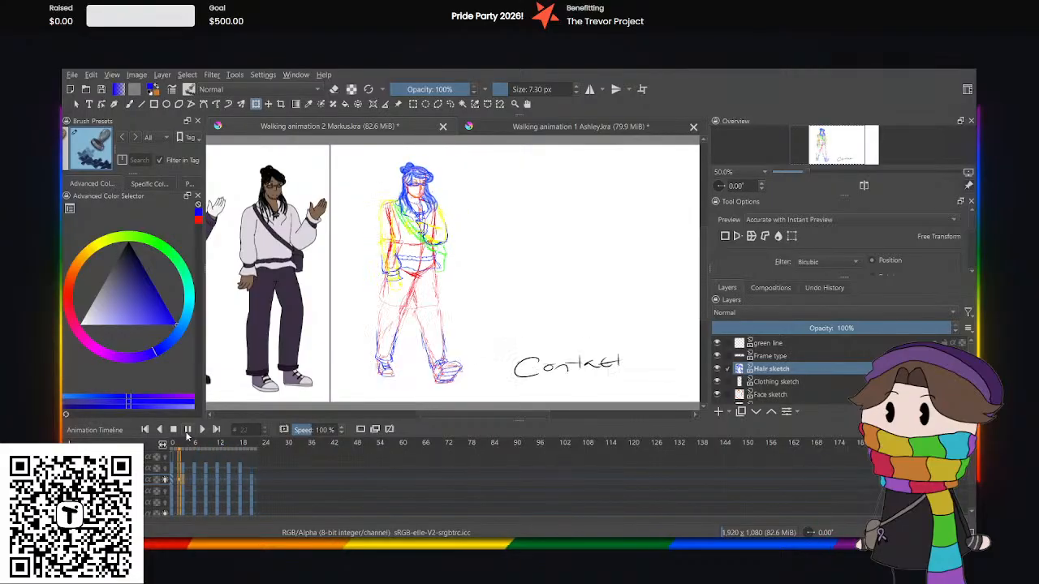
pyautogui.click(187, 429)
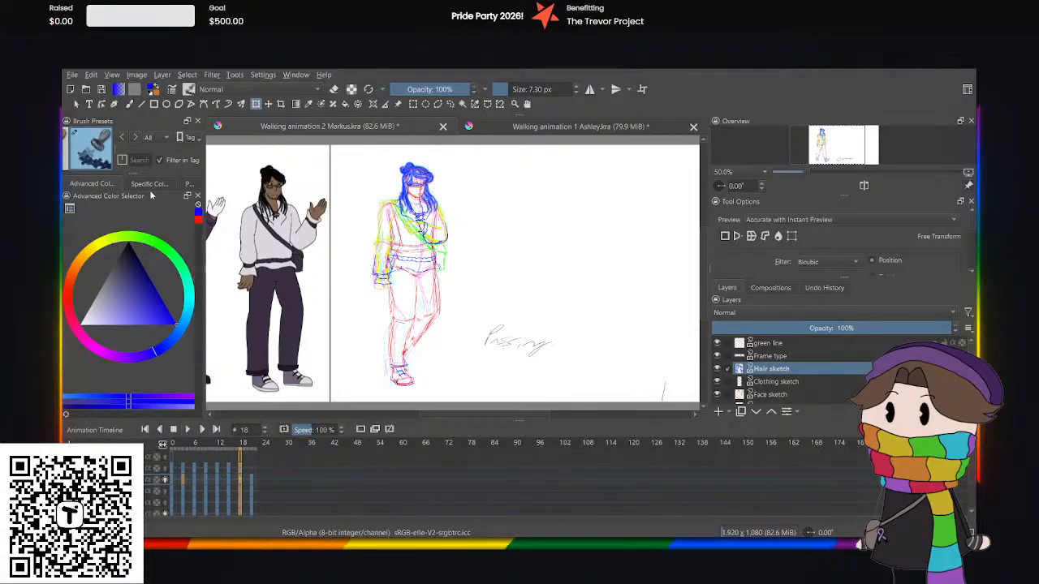
pyautogui.click(102, 90)
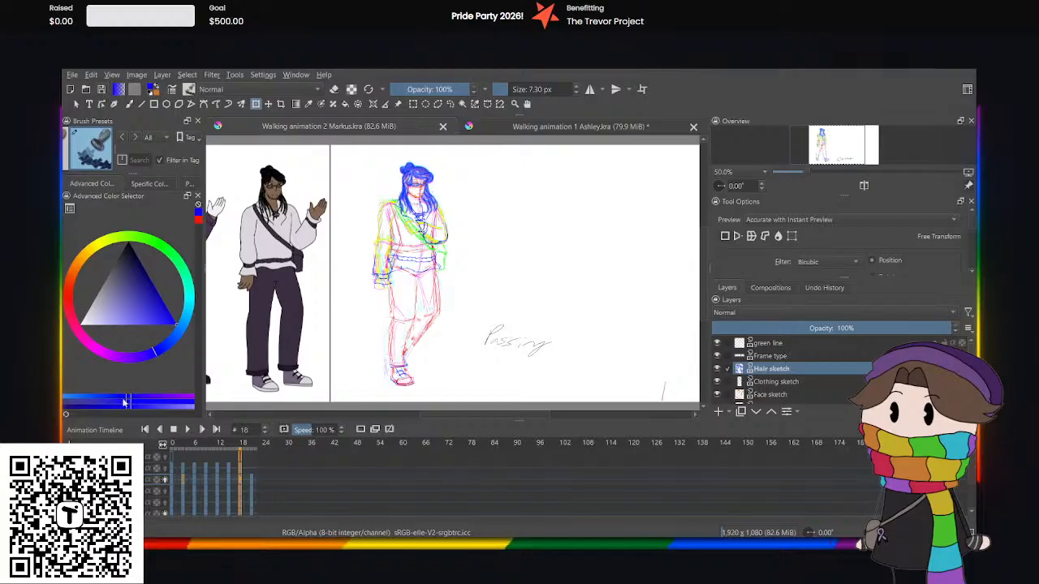
# Play the Markus walk from frame 0 and hide the Frame type layer.
pyautogui.click(169, 456)
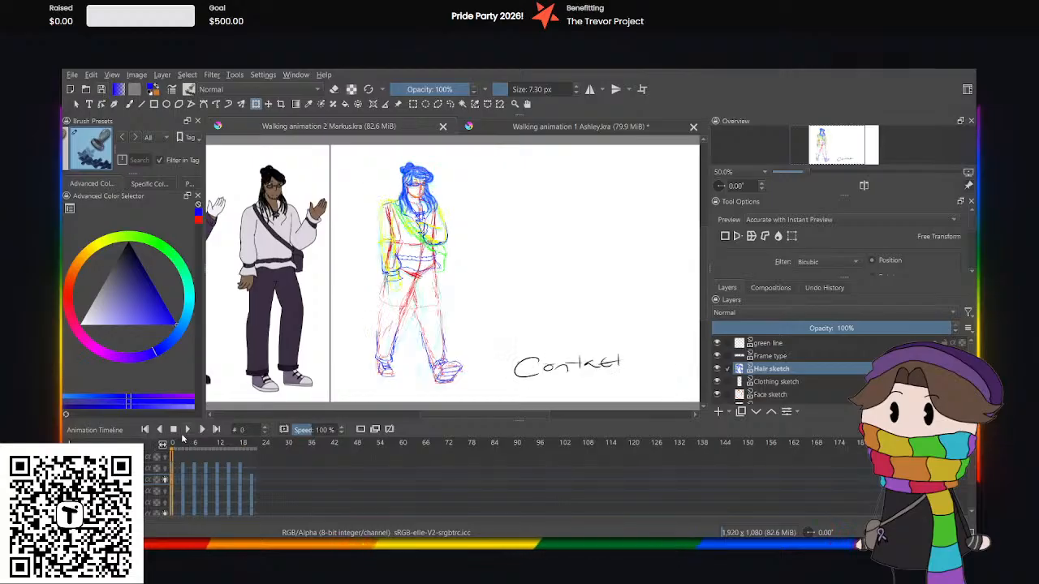
pyautogui.click(186, 433)
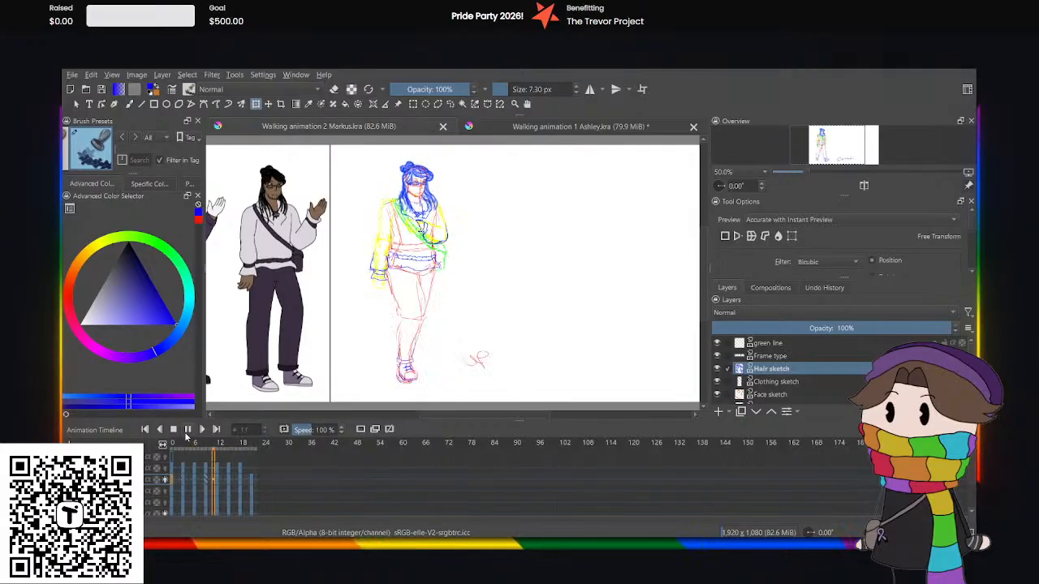
pyautogui.click(717, 355)
pyautogui.press('space')
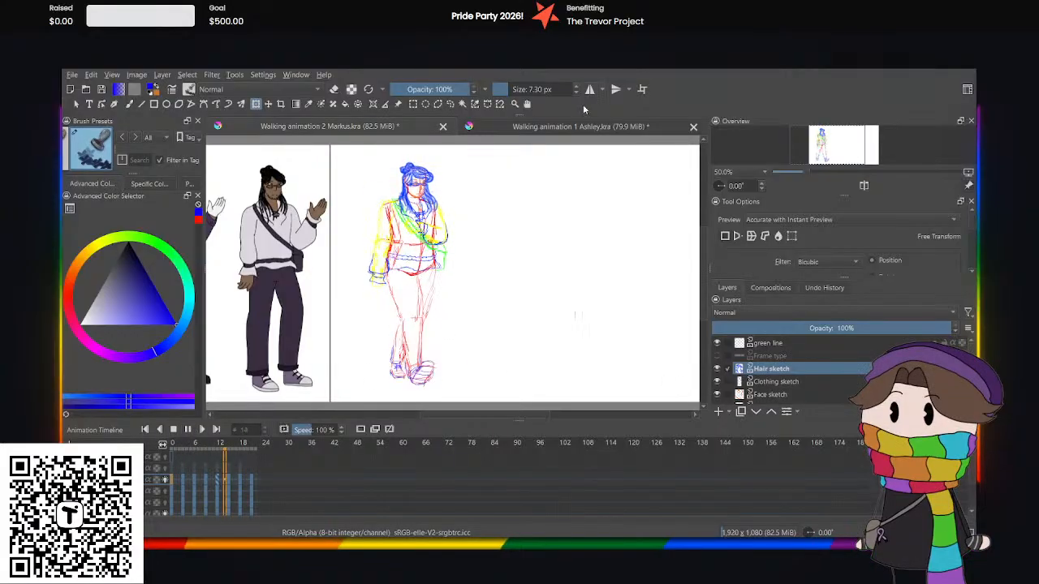
# Play Walking animation 1 Ashley.kra, examine the coloured walk at closer zoom, and return to the Markus document.
pyautogui.click(581, 127)
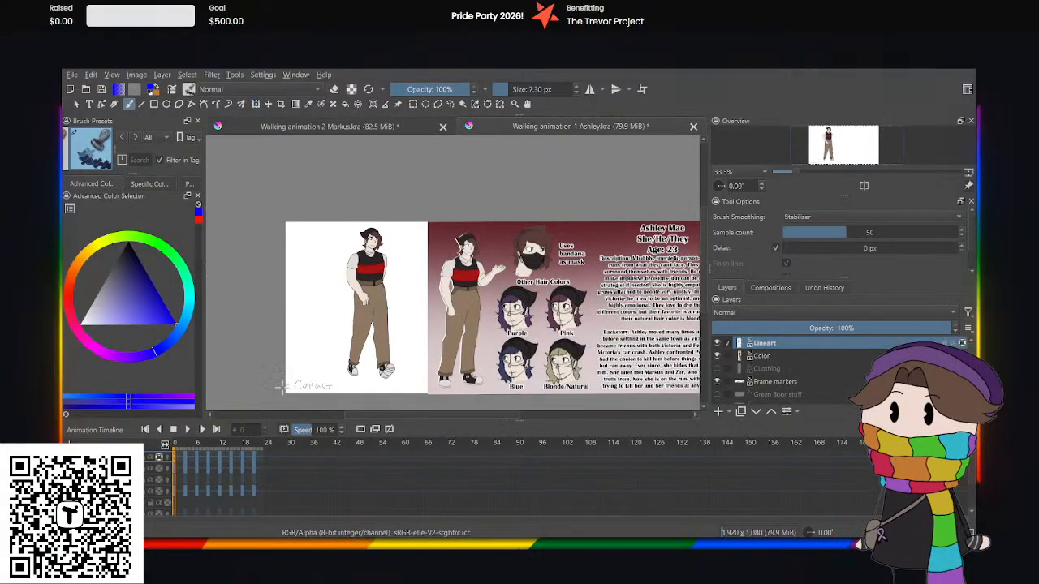
pyautogui.click(184, 429)
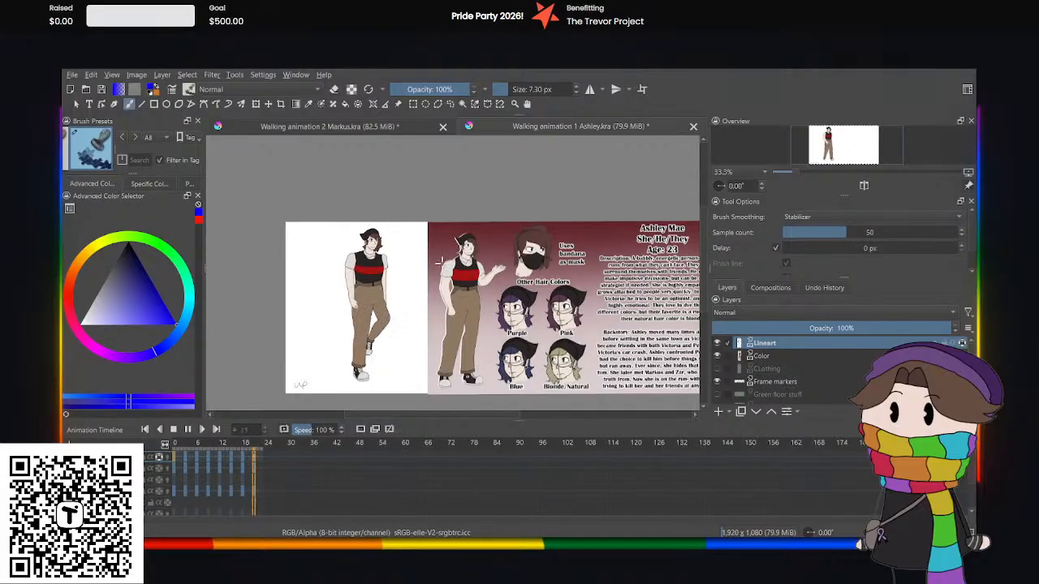
pyautogui.scroll(2, 371, 315)
pyautogui.scroll(-1, 371, 315)
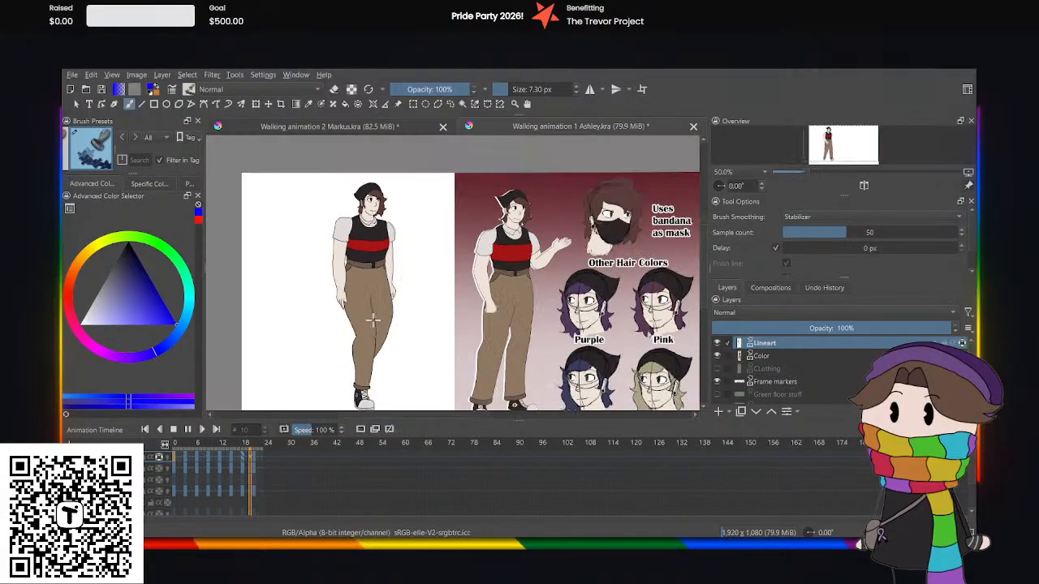
pyautogui.scroll(1, 372, 319)
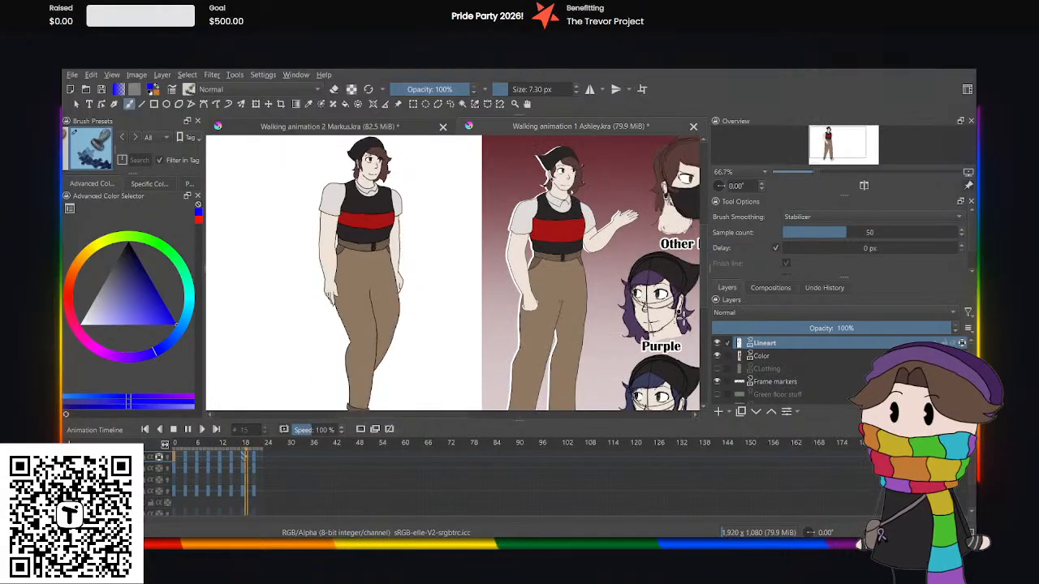
pyautogui.scroll(-1, 372, 319)
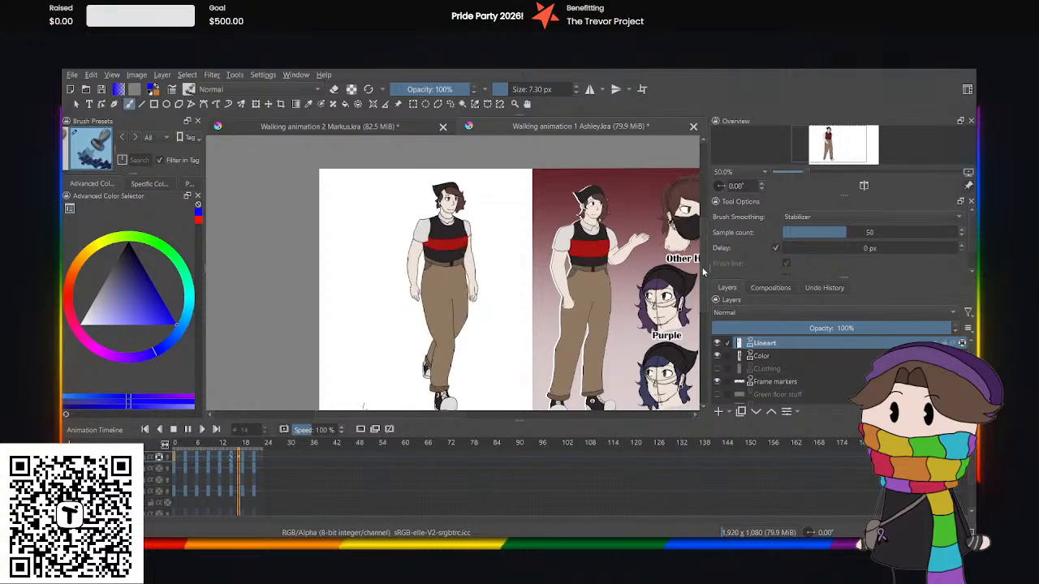
pyautogui.moveTo(704, 271); pyautogui.dragTo(703, 273)
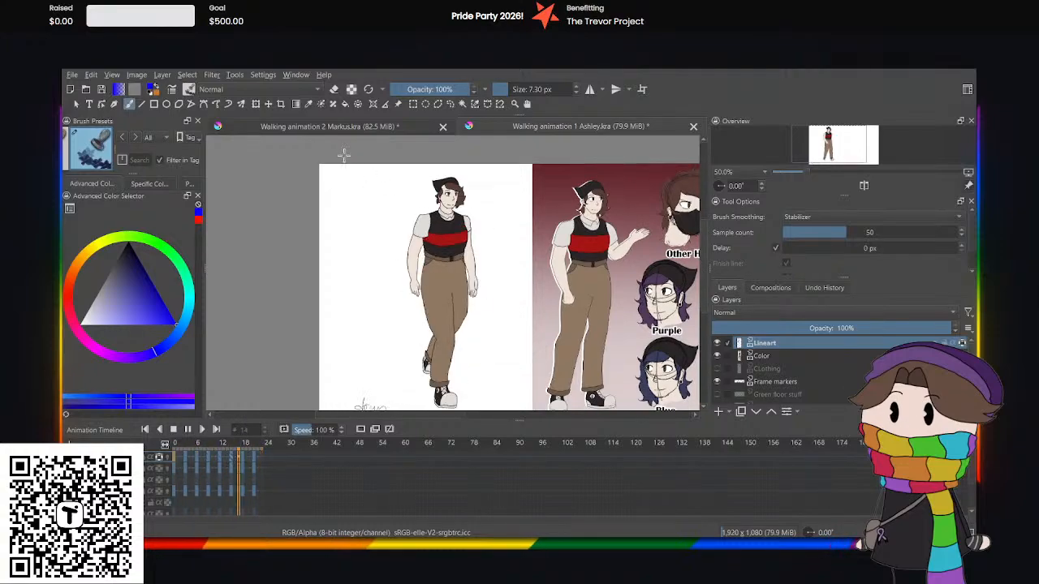
pyautogui.click(345, 128)
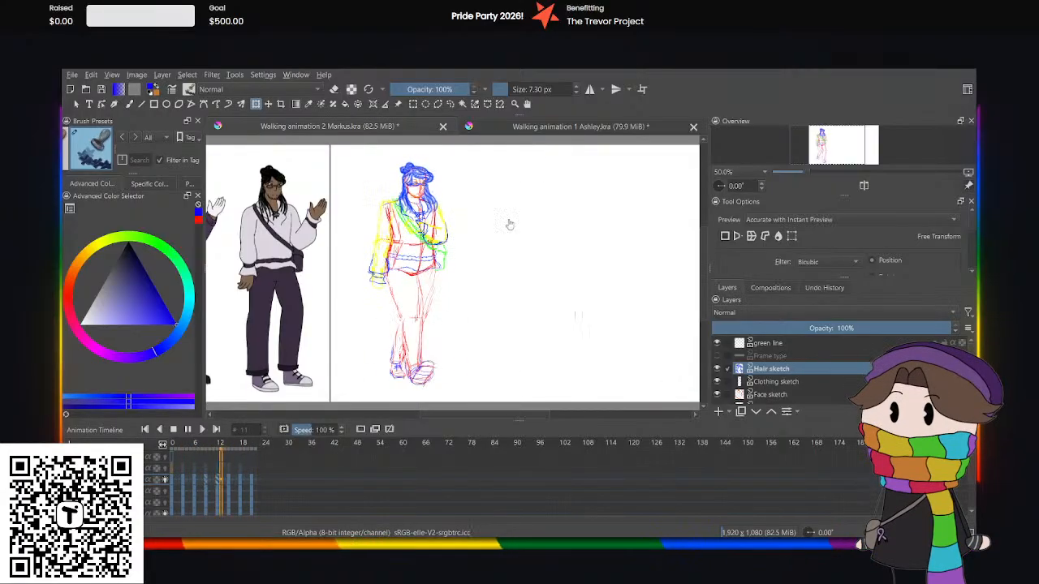
# Stop the Markus playback and save both Walking animation 2 Markus.kra and Walking animation 1 Ashley.kra.
pyautogui.click(189, 430)
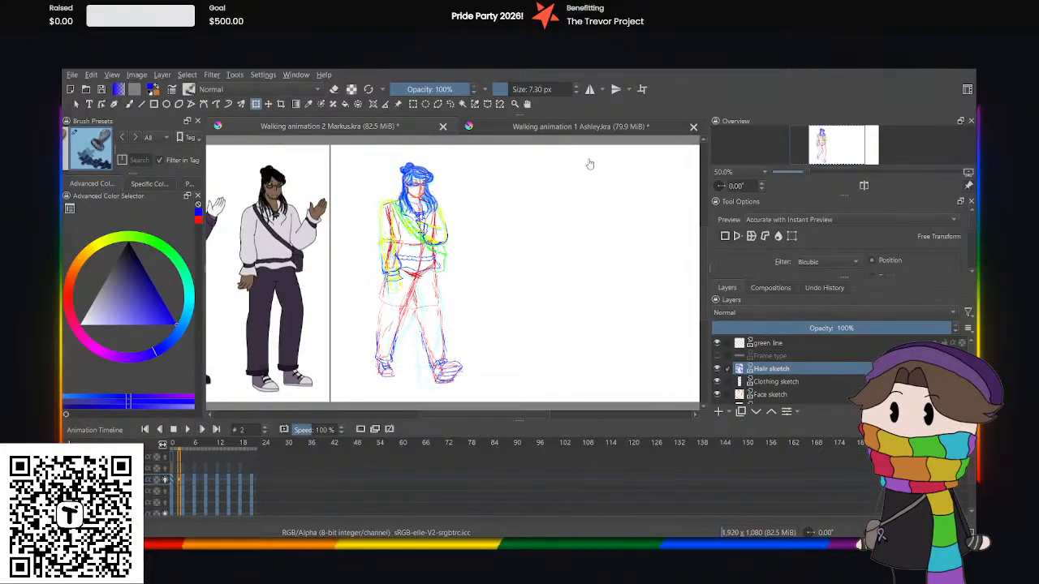
pyautogui.click(599, 126)
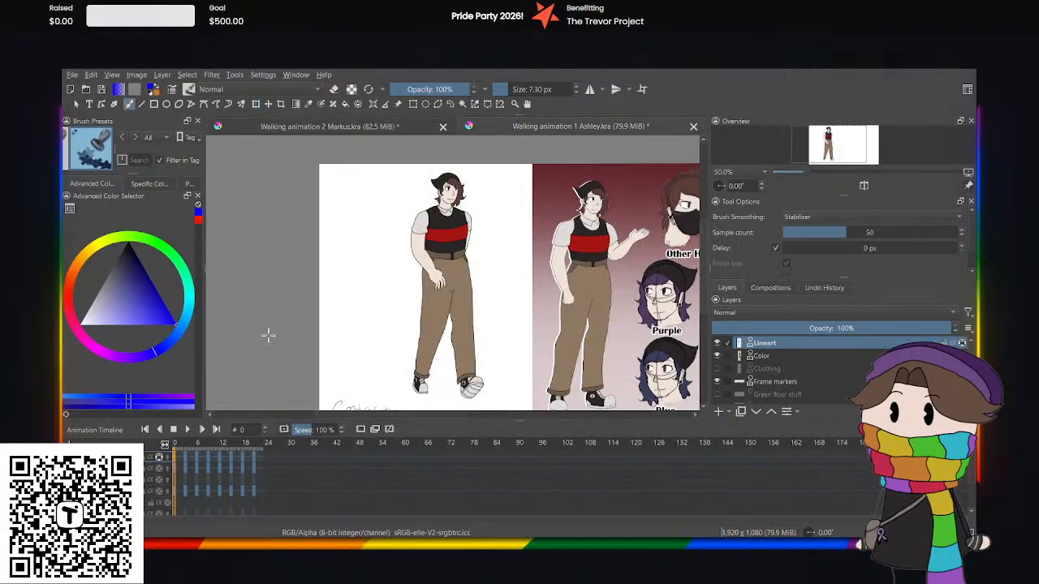
pyautogui.click(333, 131)
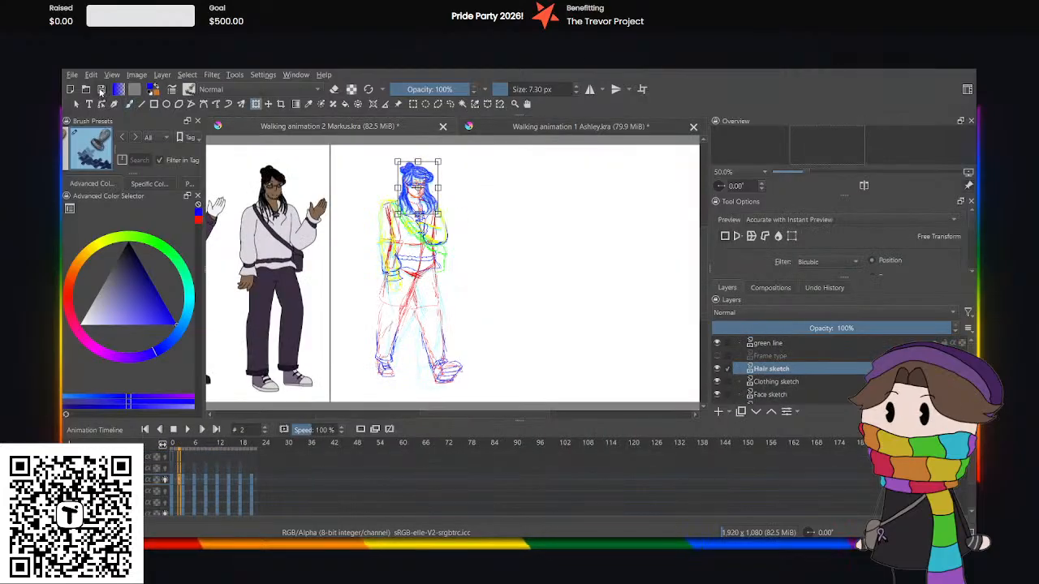
pyautogui.click(101, 90)
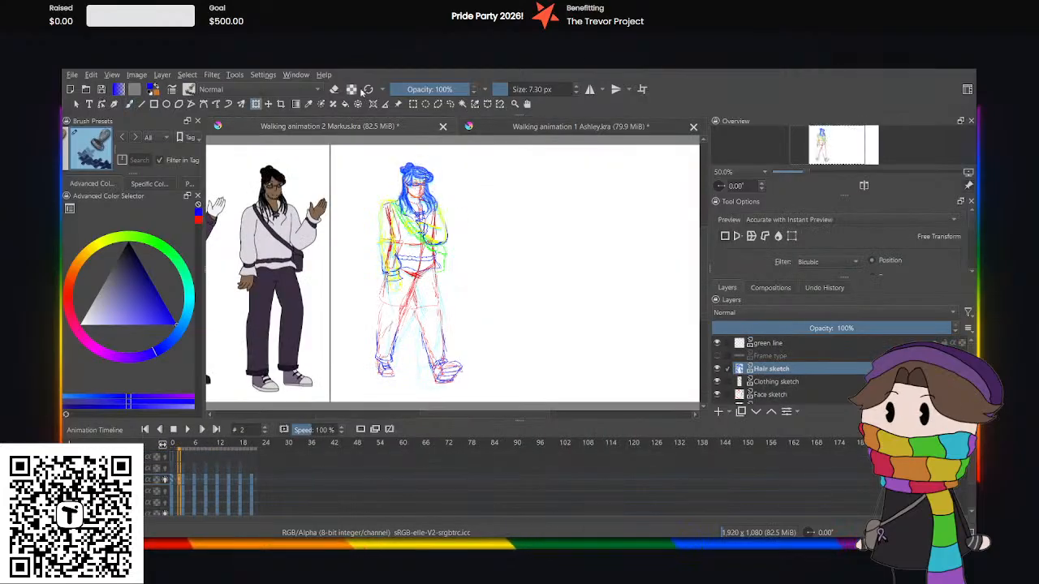
pyautogui.click(495, 130)
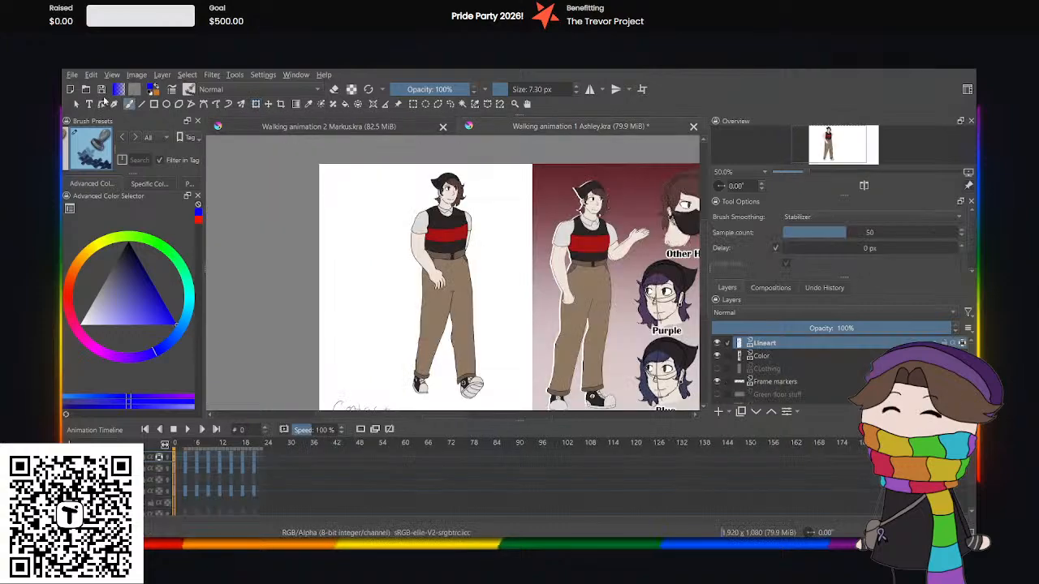
pyautogui.click(101, 90)
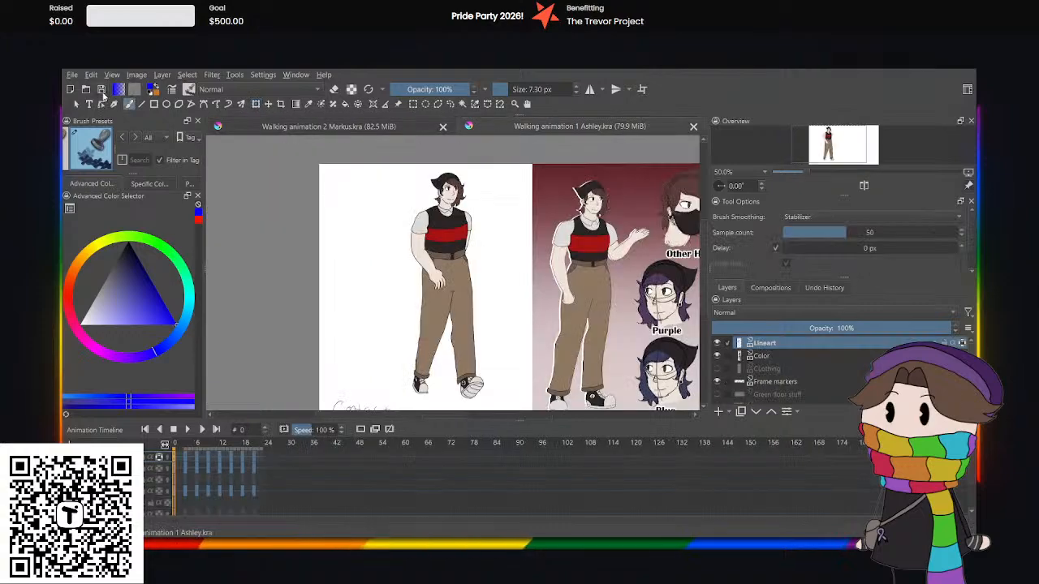